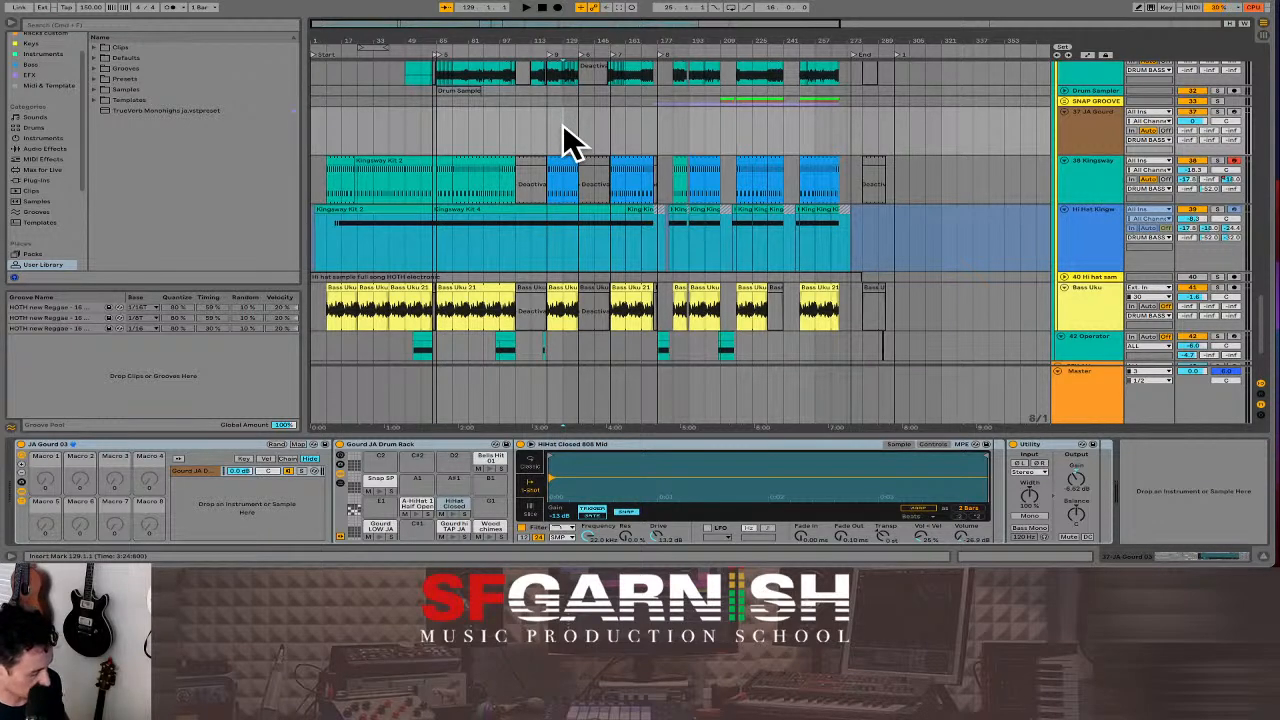
# View the song's scenes in Session View, selecting the first four on the Master track, and return to Arrangement View.
pyautogui.press('Tab')
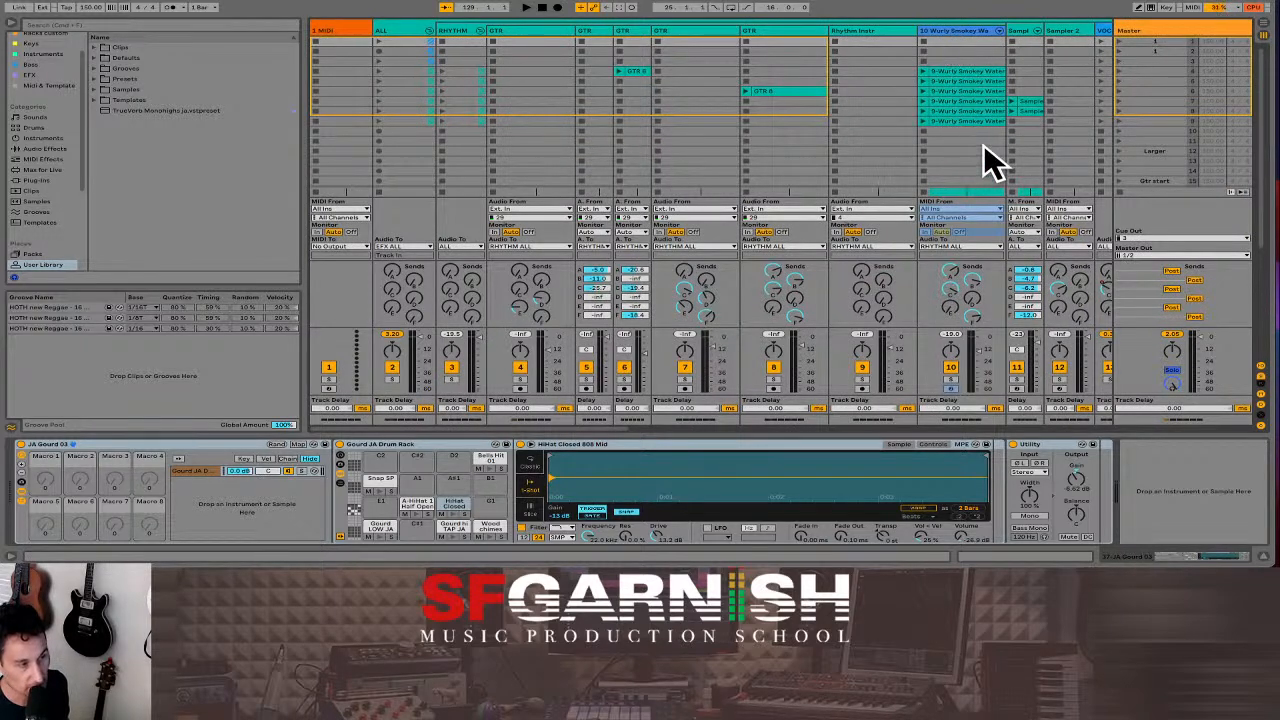
pyautogui.click(1148, 42)
pyautogui.click(1148, 51)
pyautogui.click(1148, 60)
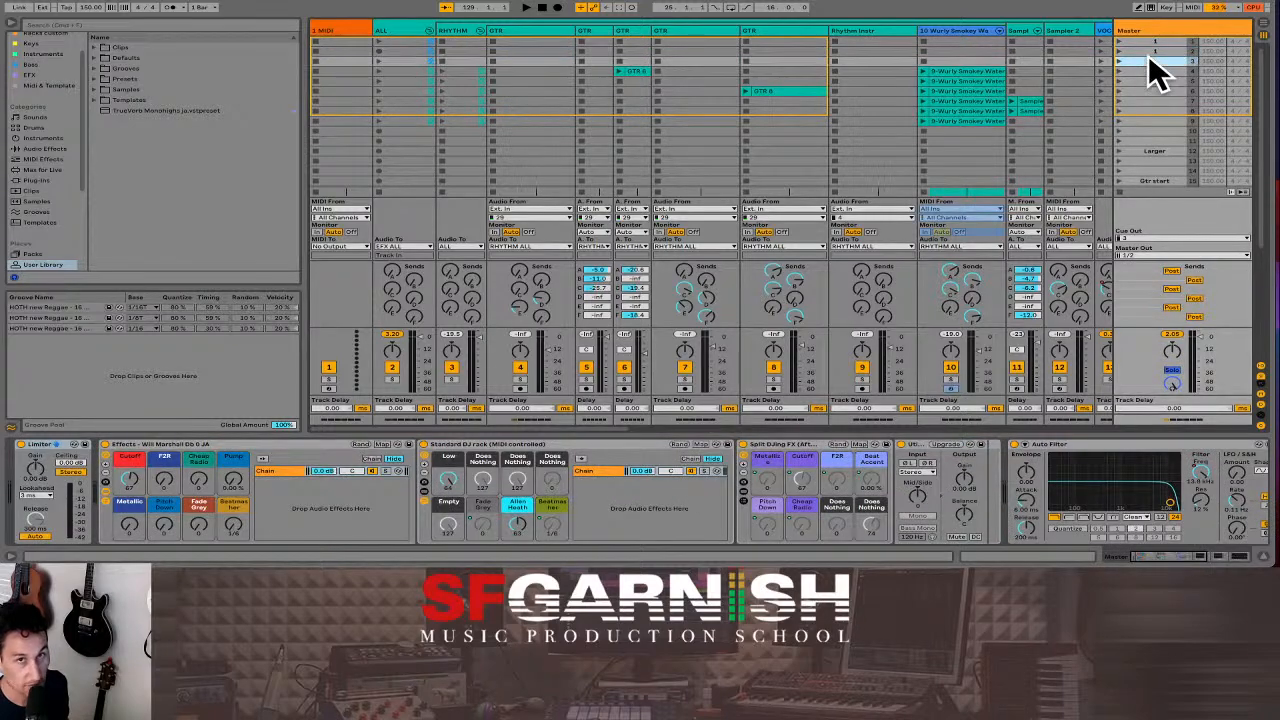
pyautogui.click(1148, 70)
pyautogui.press('Tab')
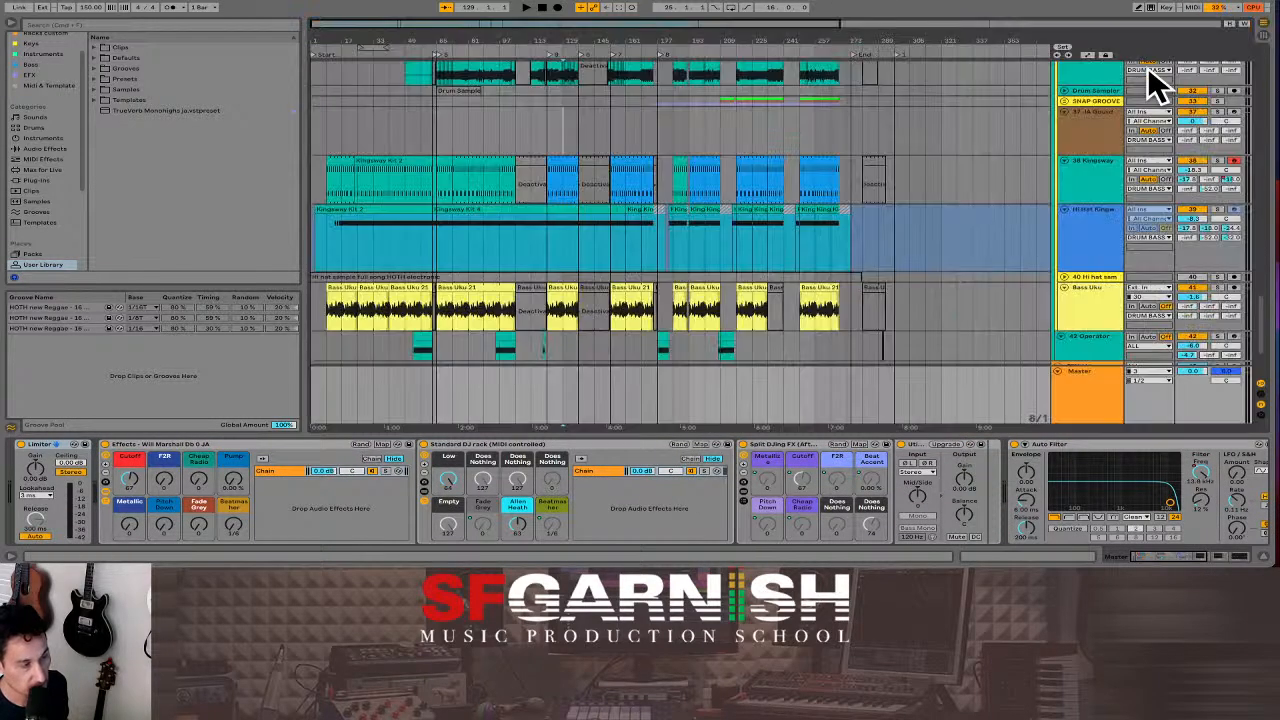
# Hide the browser to widen the arrangement and bring the guitar, Wurly and Sampler tracks into view.
pyautogui.click(13, 33)
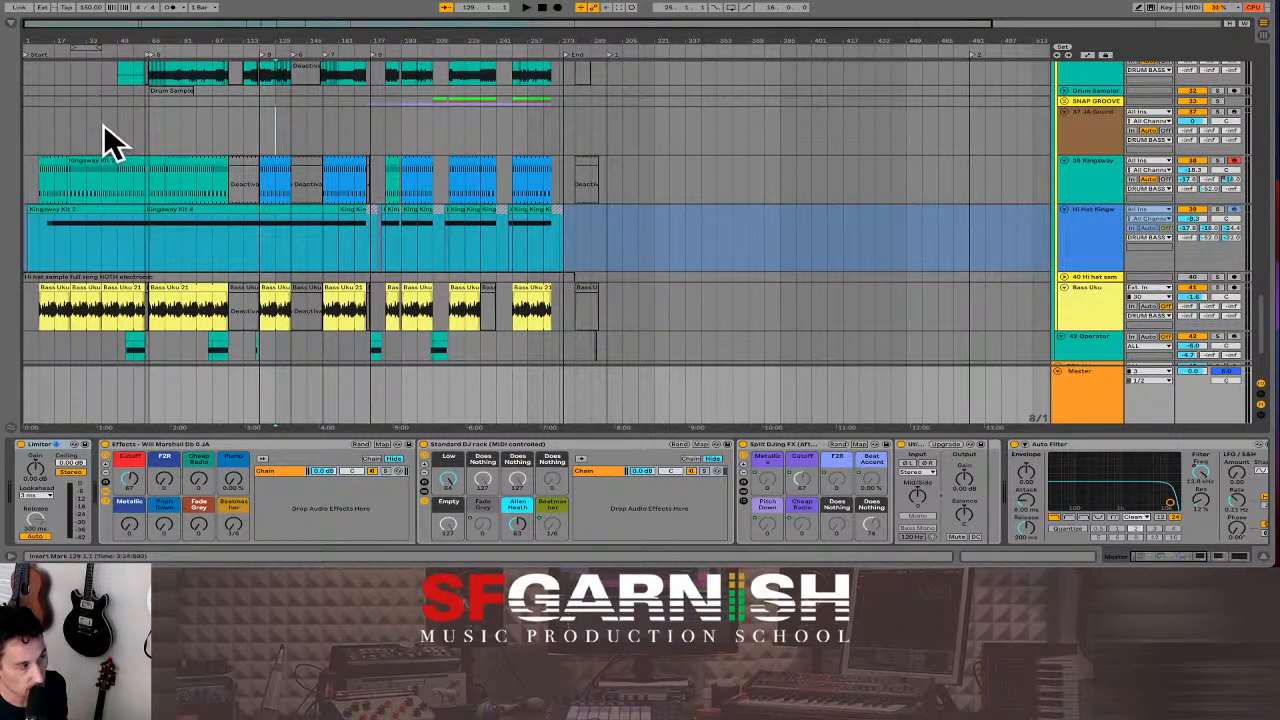
pyautogui.scroll(10, 108, 143)
pyautogui.scroll(15, 108, 143)
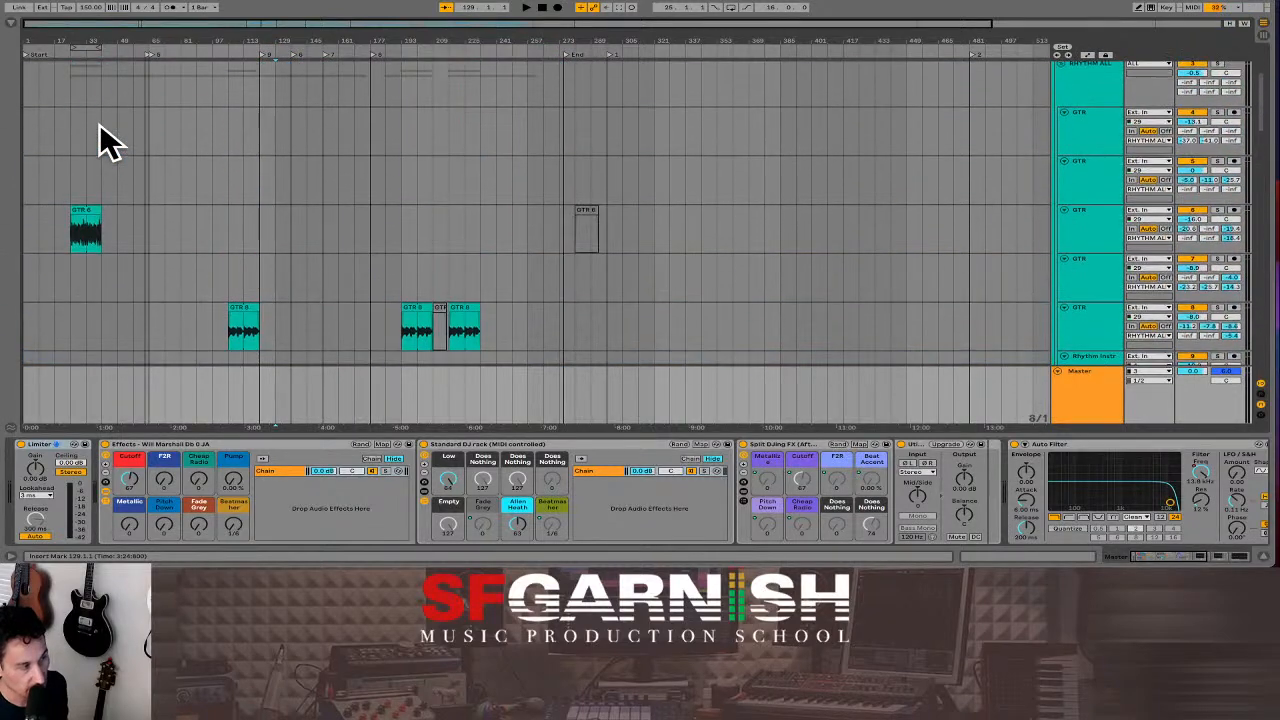
pyautogui.scroll(-5, 100, 137)
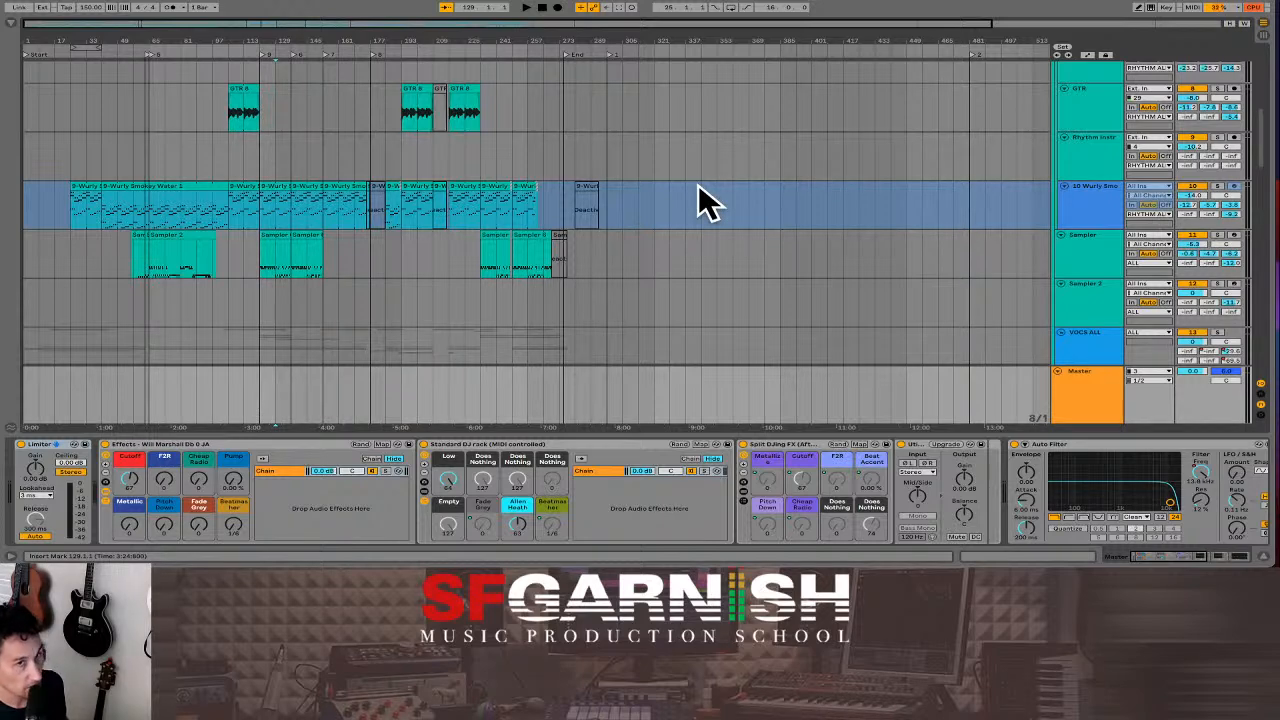
# Quit Messages from the application switcher and return to Ableton Live.
pyautogui.press('super+Tab')
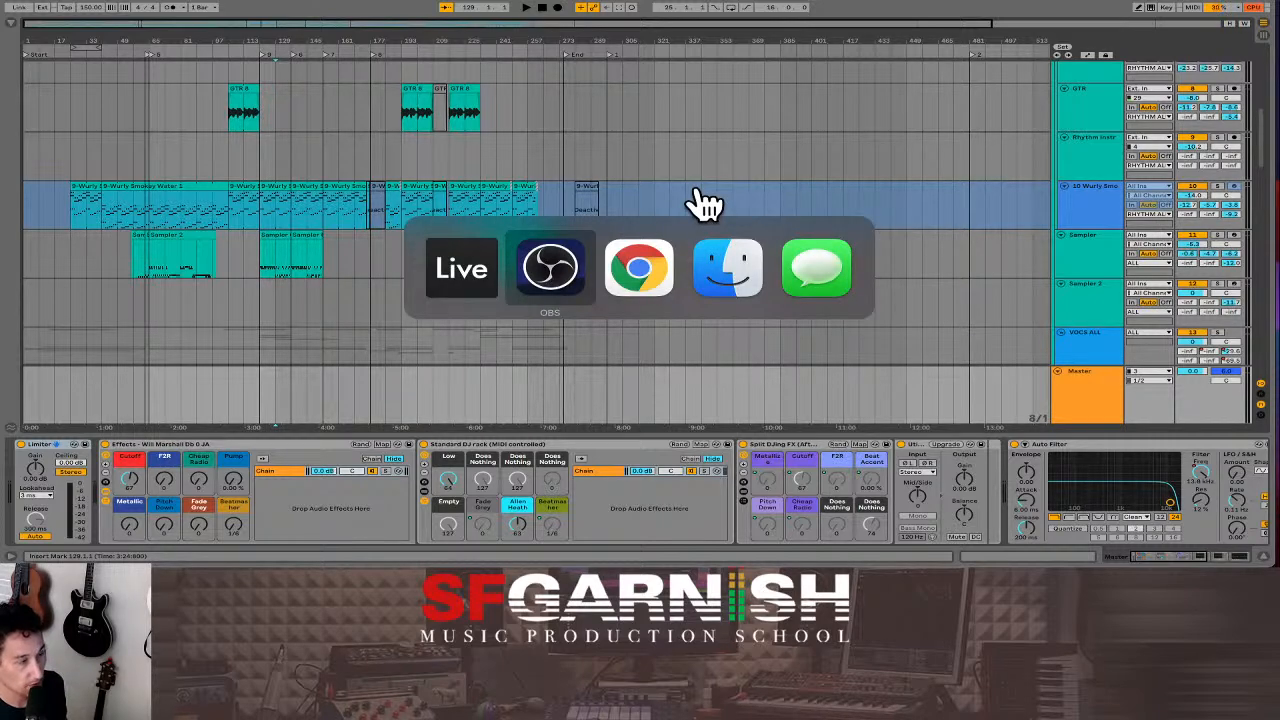
pyautogui.press('super+Tab')
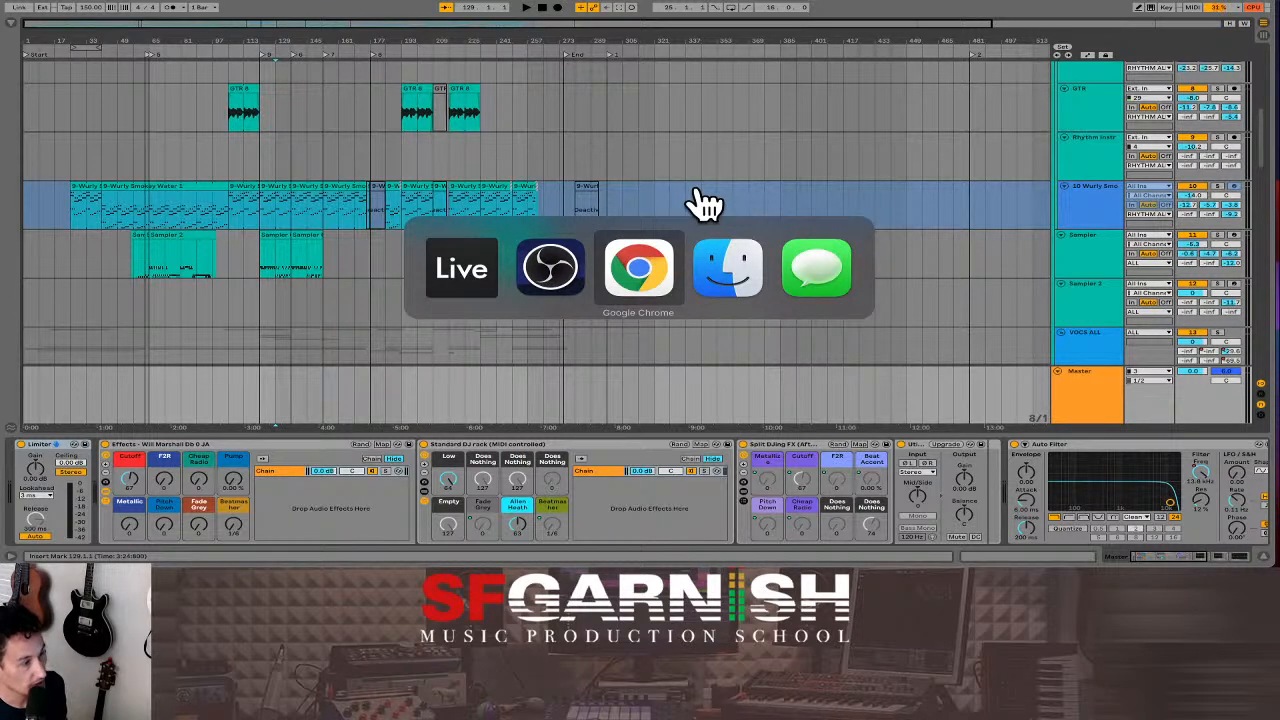
pyautogui.press('super+Tab')
pyautogui.press('super+Tab')
pyautogui.press('super+q')
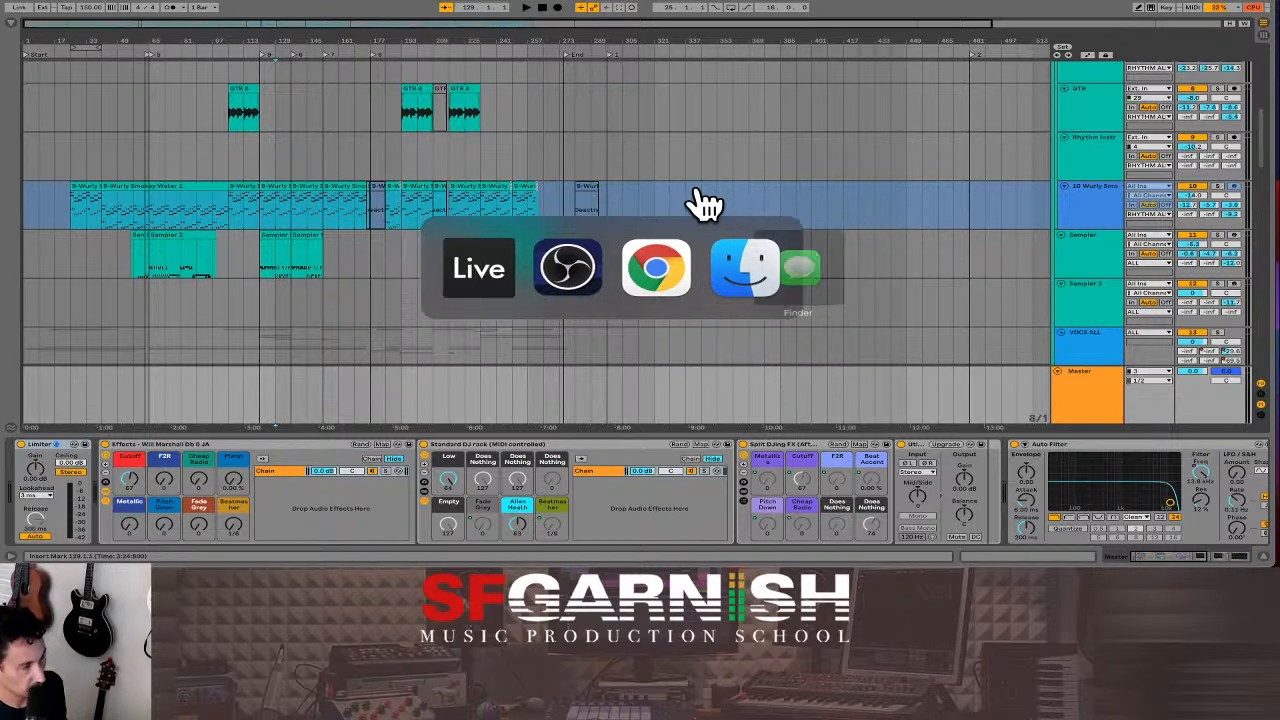
pyautogui.press('super+Tab')
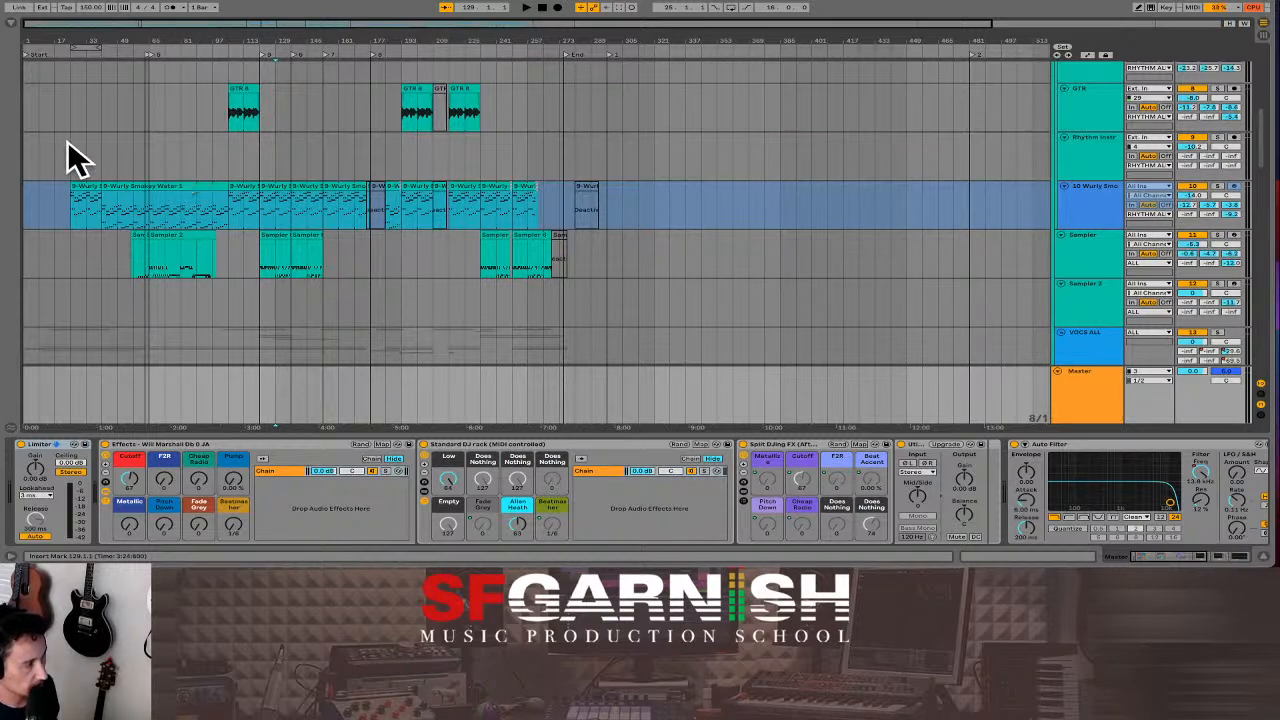
# Place the insert marker at bar 1 of the arrangement and listen to the song's opening.
pyautogui.click(33, 160)
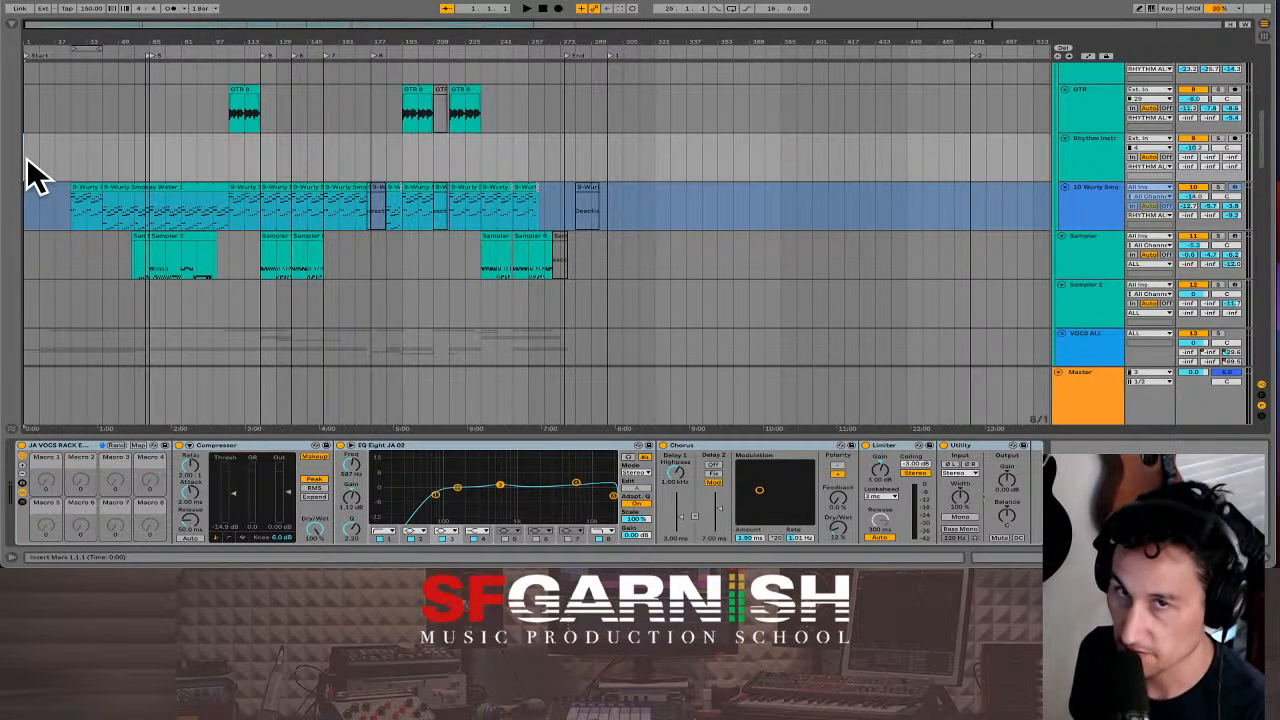
pyautogui.press('space')
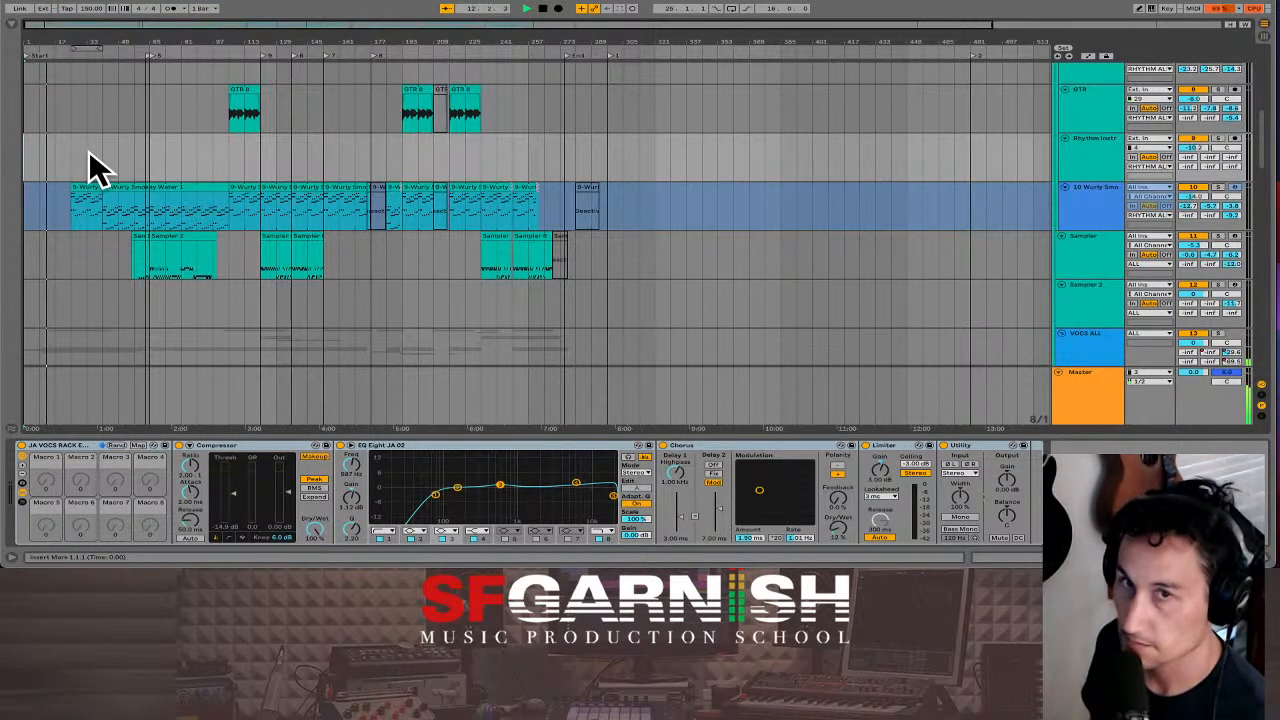
pyautogui.scroll(5, 122, 158)
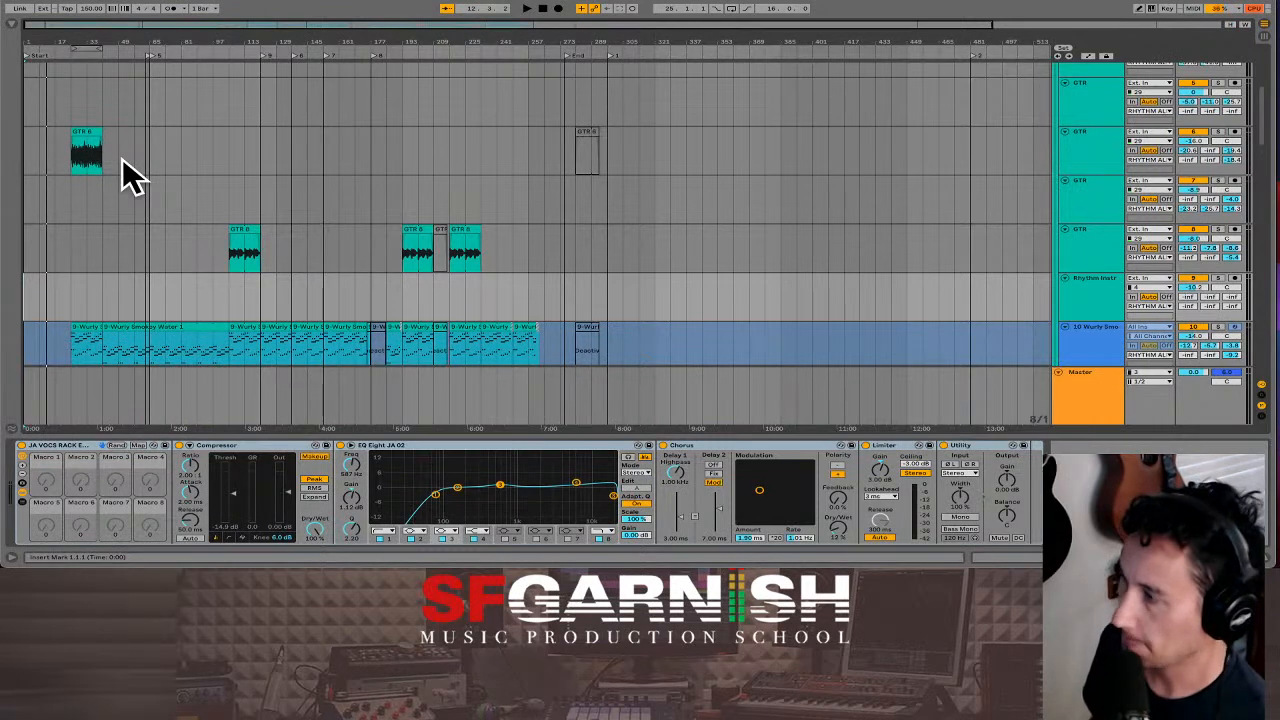
# Set the audio buffer size to 1024 samples in the Preferences and close them.
pyautogui.press('super+comma')
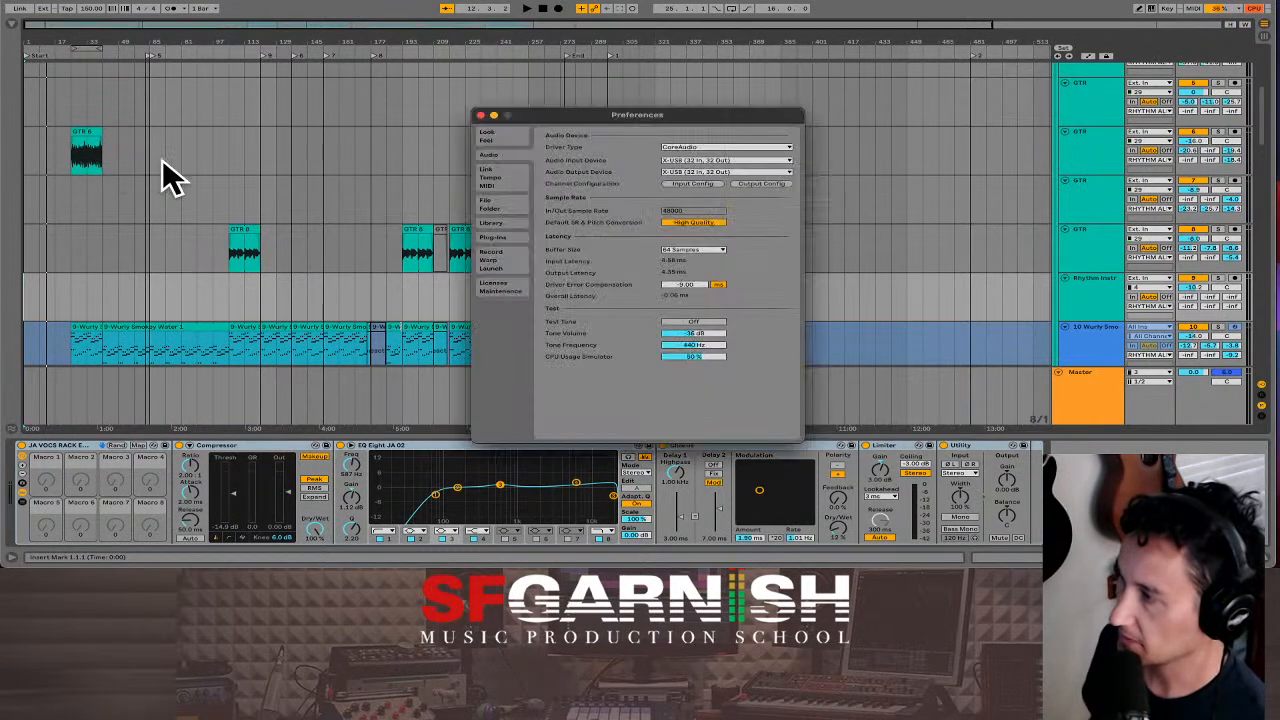
pyautogui.click(720, 251)
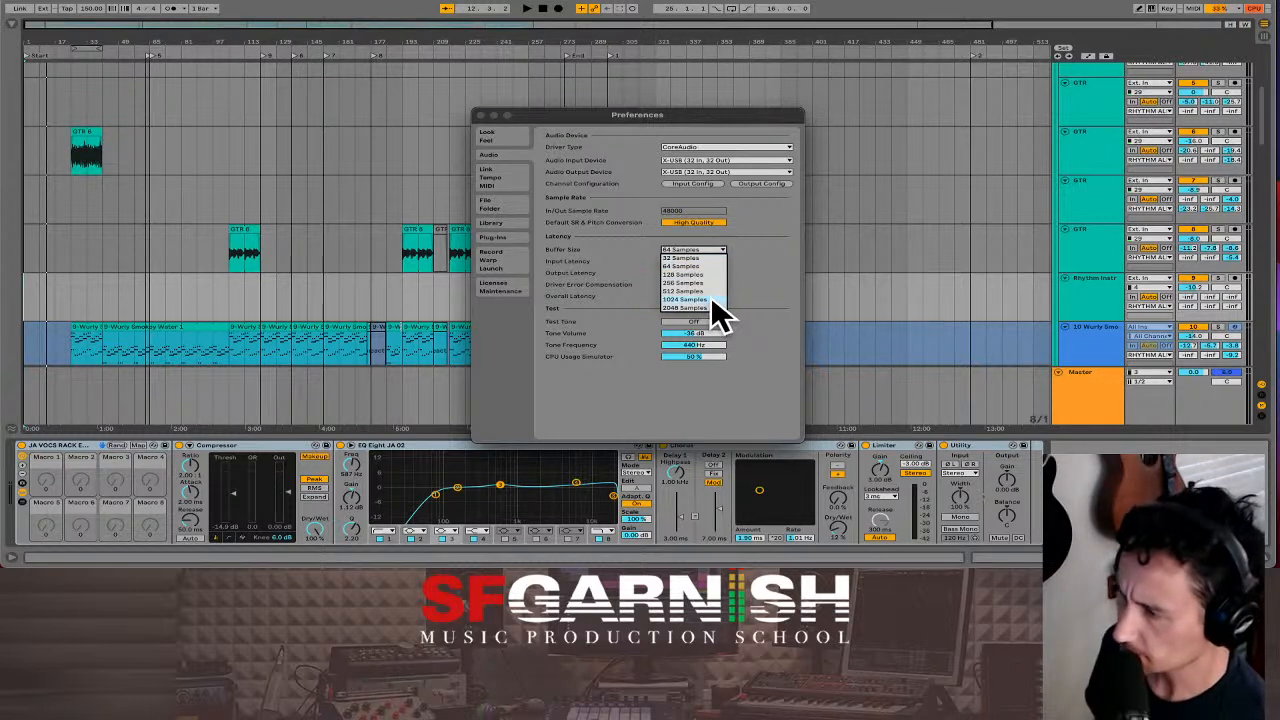
pyautogui.click(710, 298)
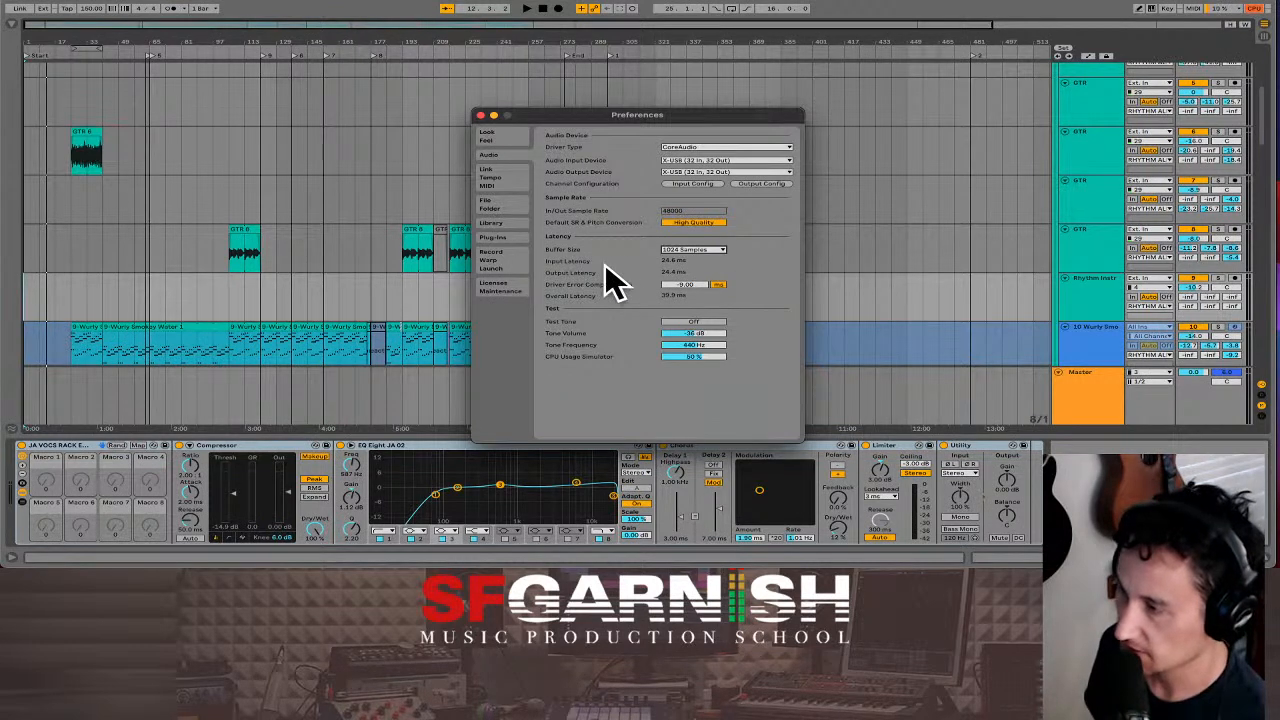
pyautogui.click(481, 116)
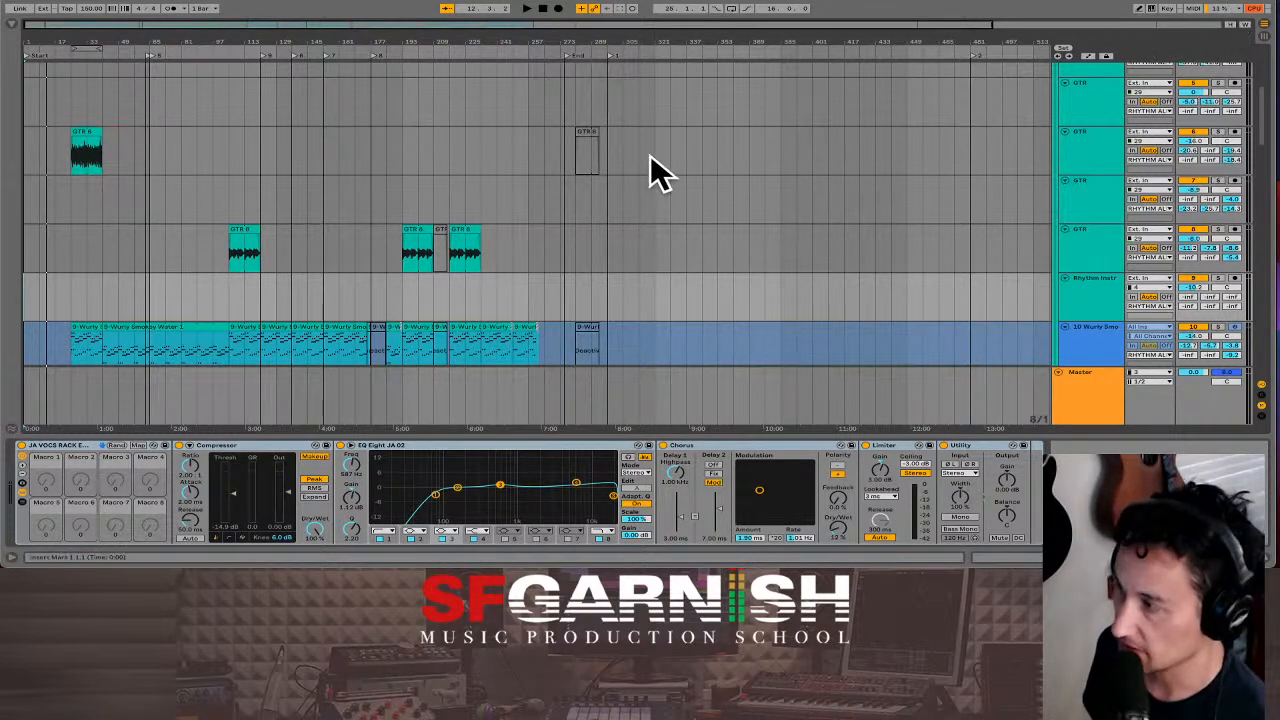
# Play the song from bar 9 and look over the tracks from the guitars down to the bass and effects.
pyautogui.click(45, 248)
pyautogui.press('space')
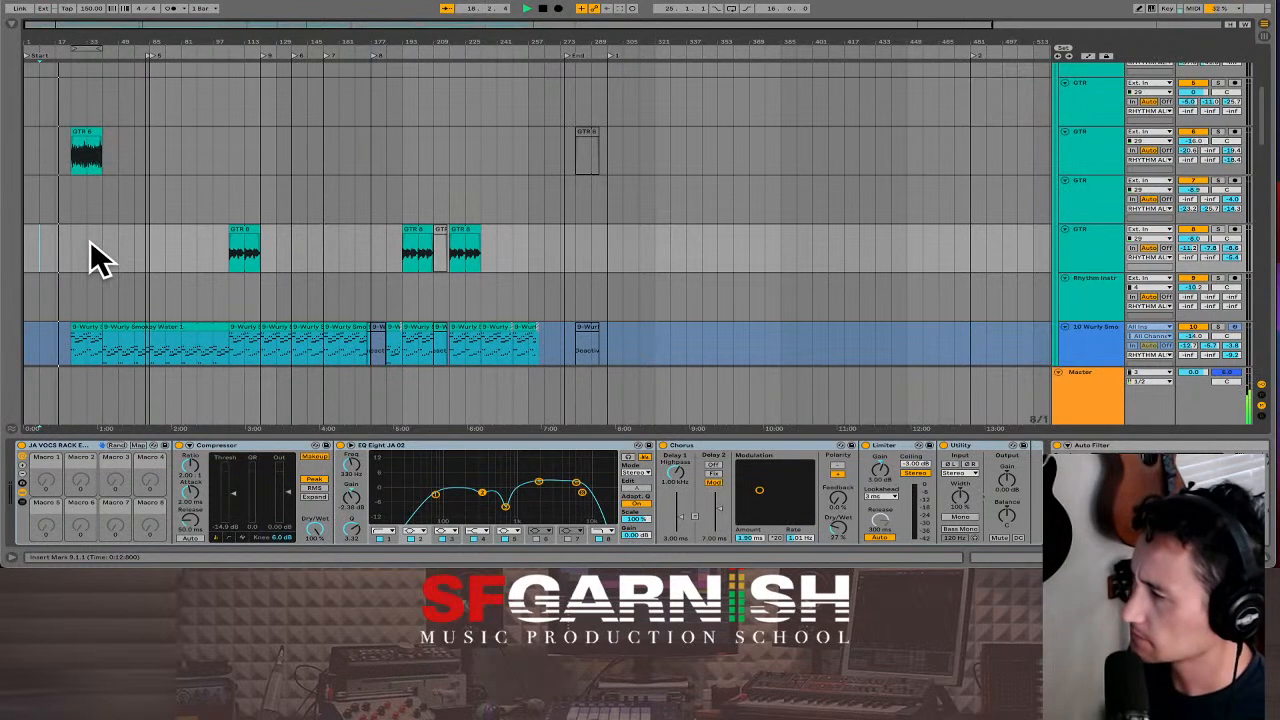
pyautogui.scroll(-3, 90, 242)
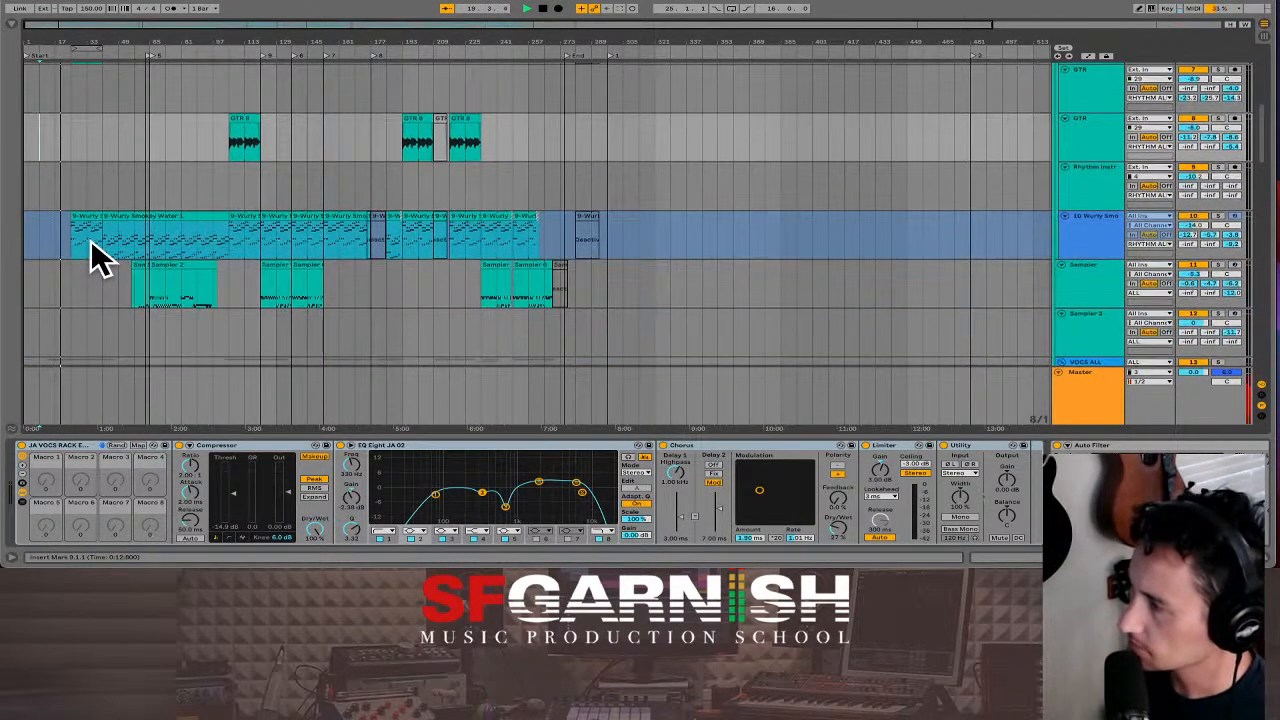
pyautogui.scroll(-3, 92, 248)
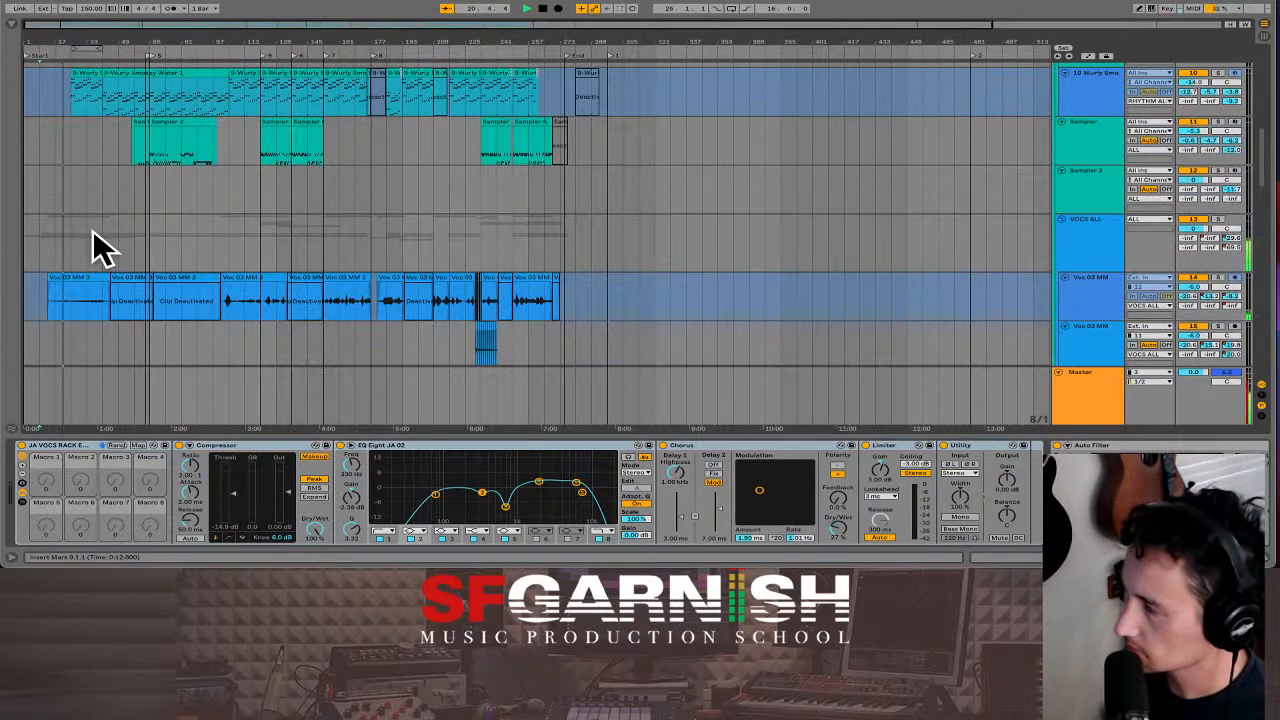
pyautogui.scroll(-1, 100, 248)
pyautogui.scroll(-10, 100, 245)
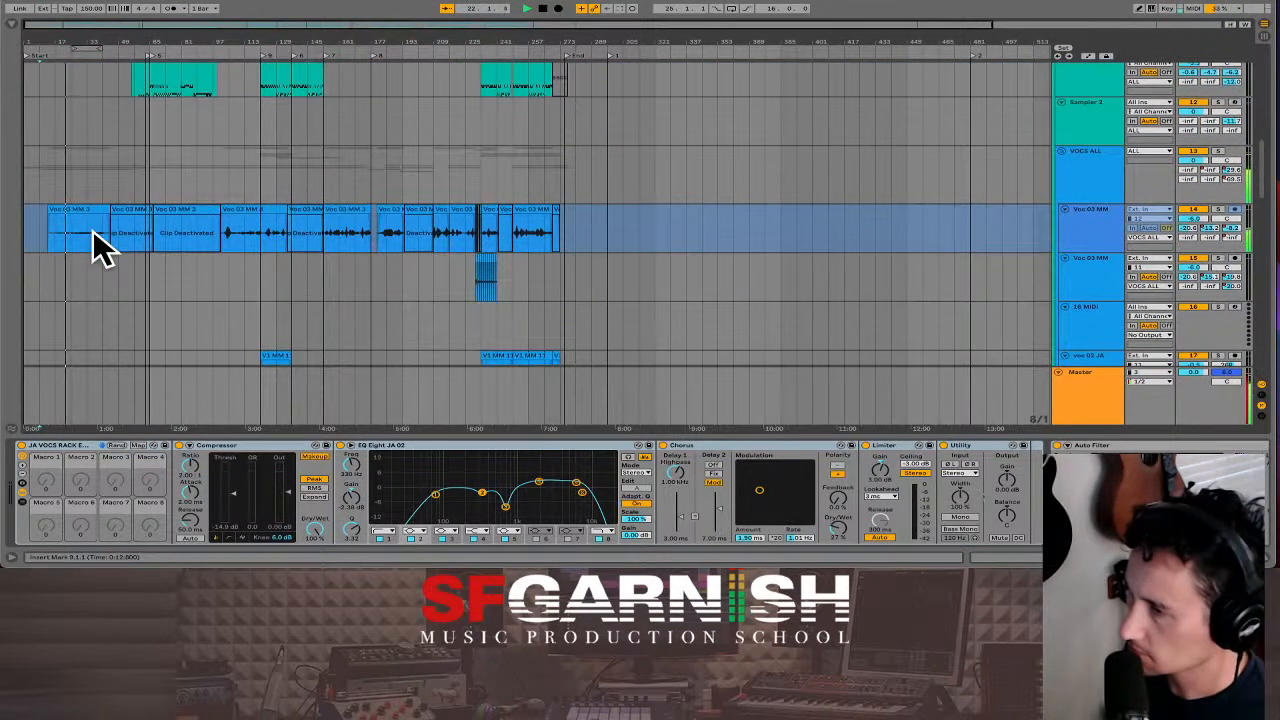
pyautogui.scroll(-15, 100, 245)
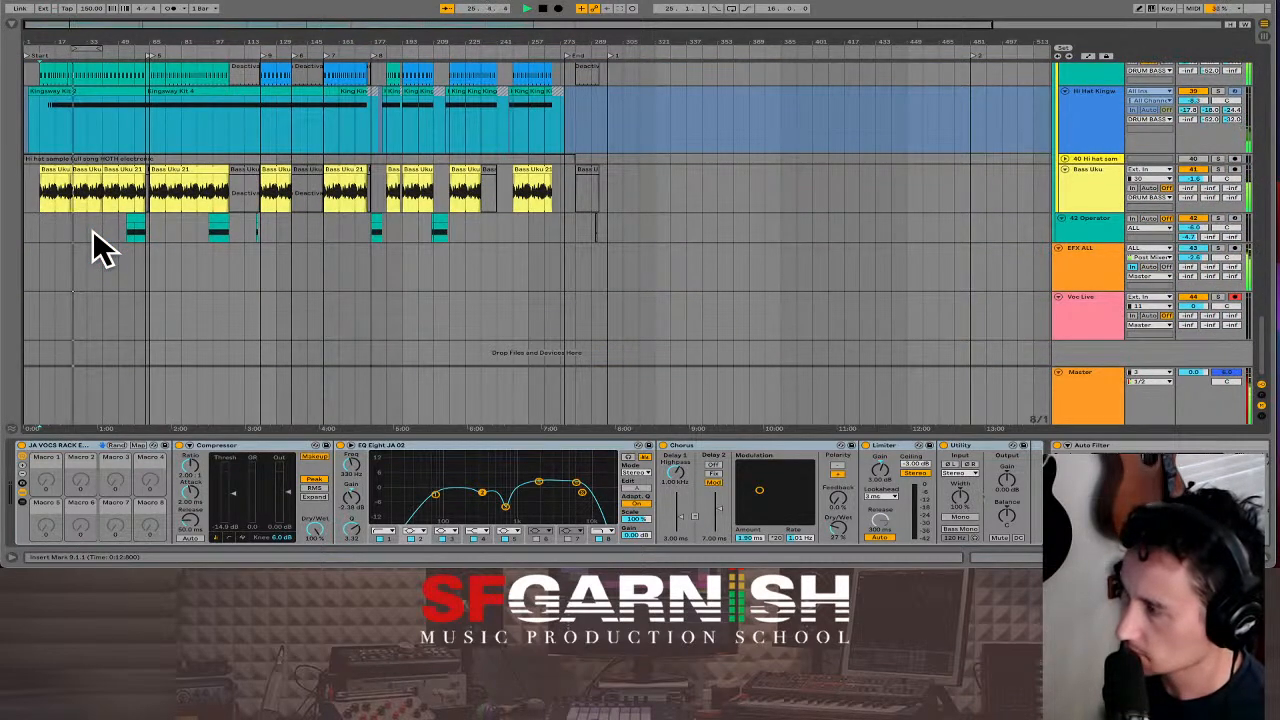
# Examine the Bass Uku track's EQ Eight curve in the enlarged display, collapse it and show the browser again.
pyautogui.click(101, 187)
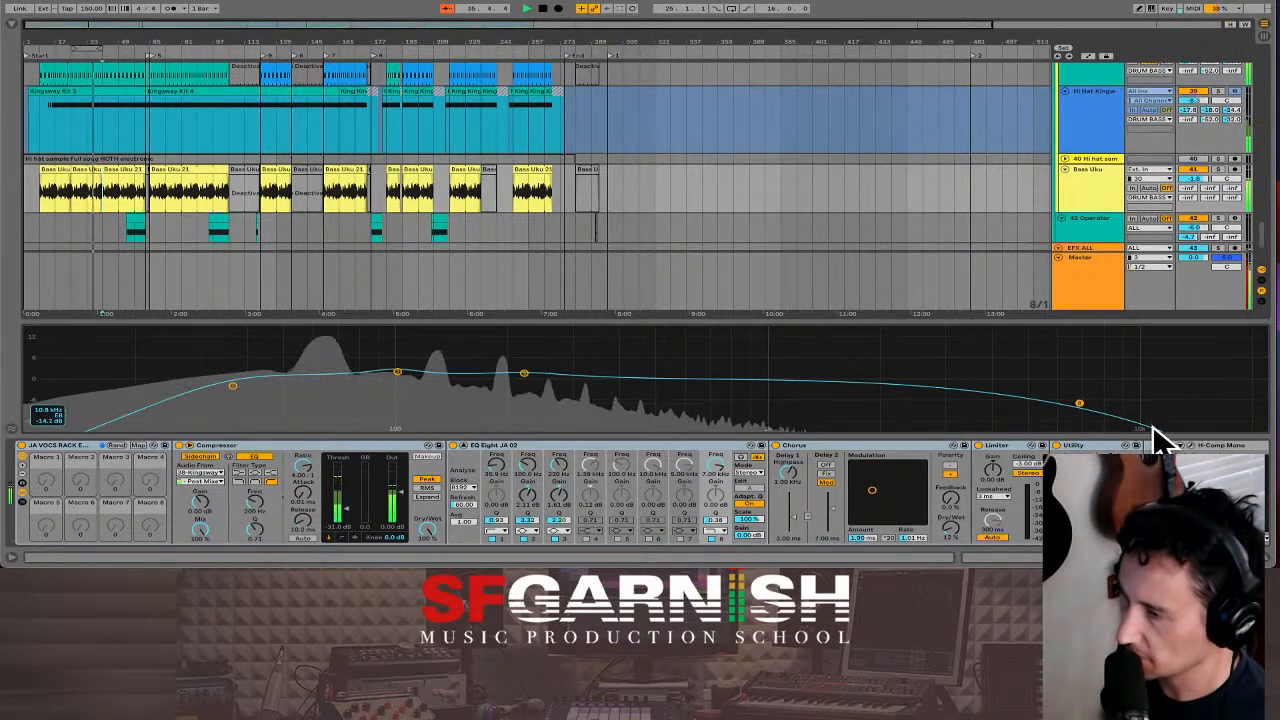
pyautogui.click(464, 444)
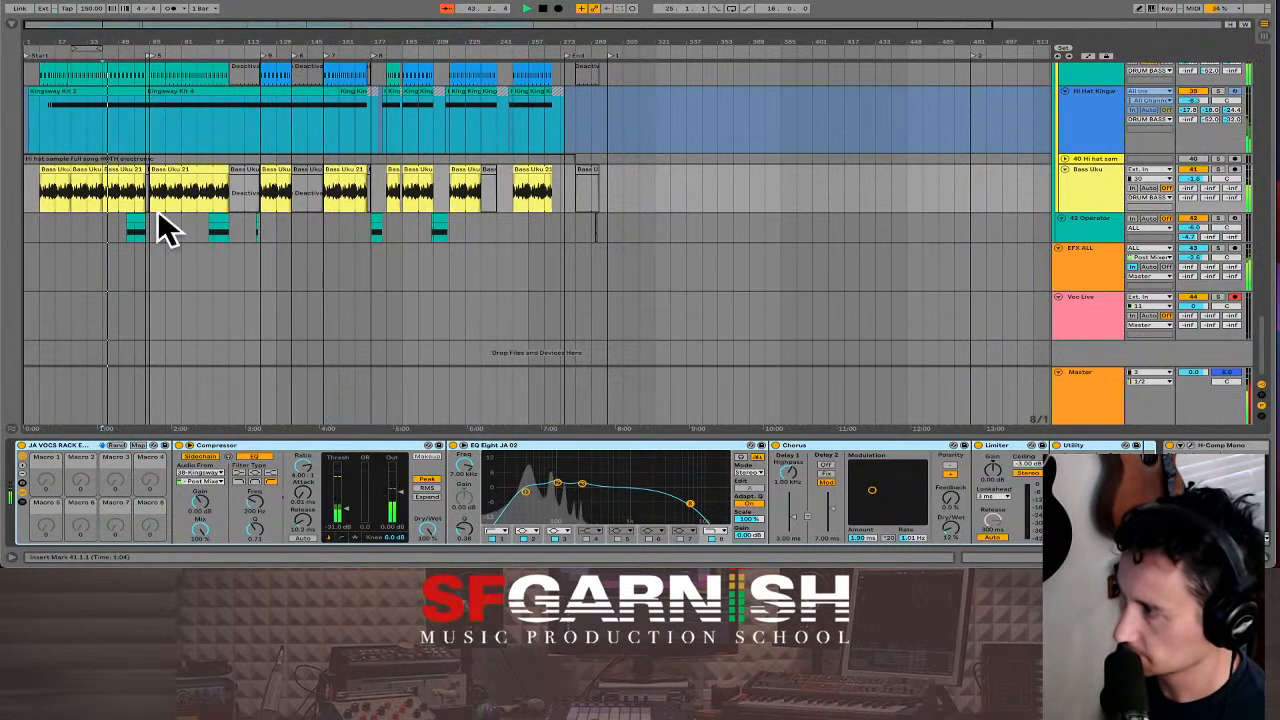
pyautogui.click(14, 28)
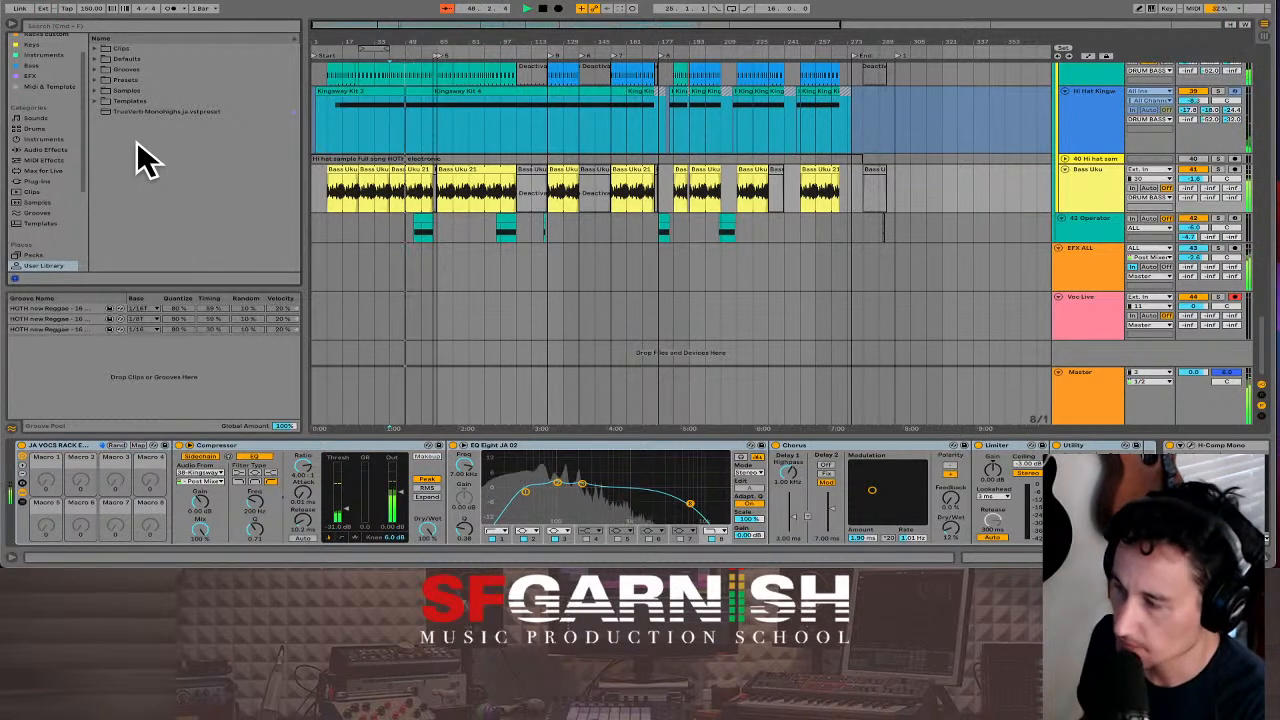
# Inspect the Kingsway Kit drum rack devices on the Hi Hat and Kingsway tracks during playback.
pyautogui.scroll(1, 470, 210)
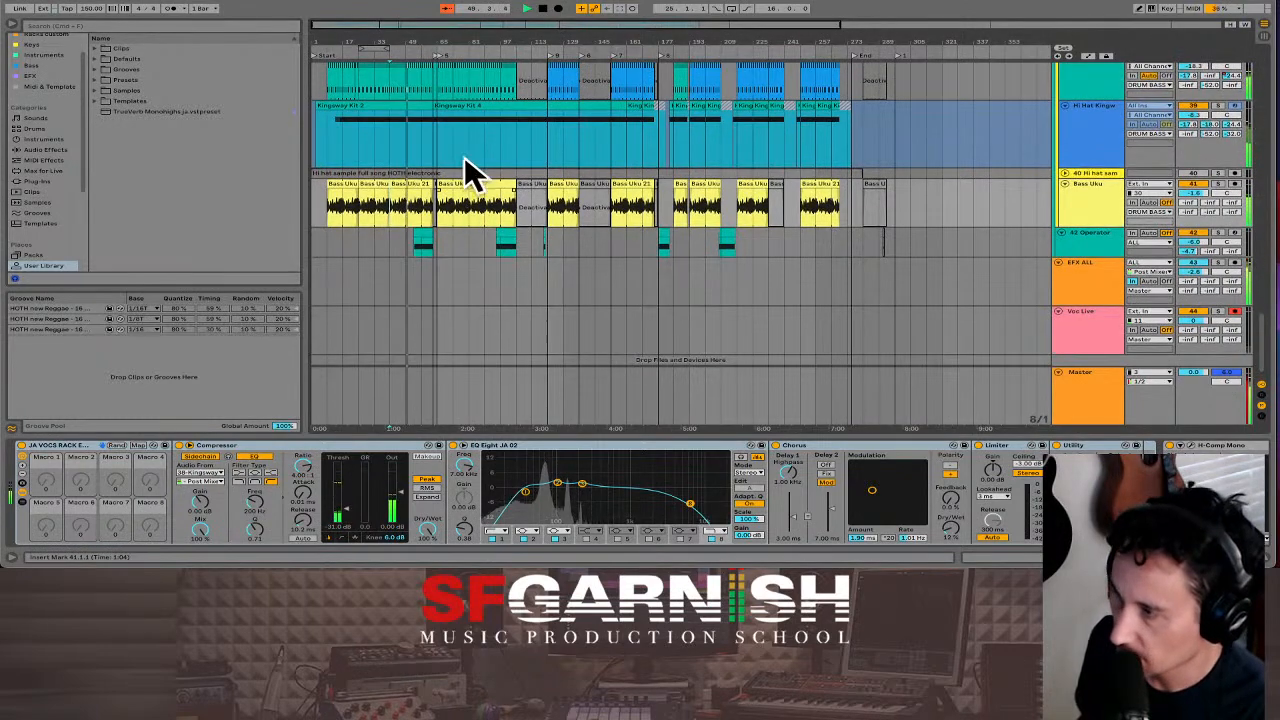
pyautogui.click(470, 148)
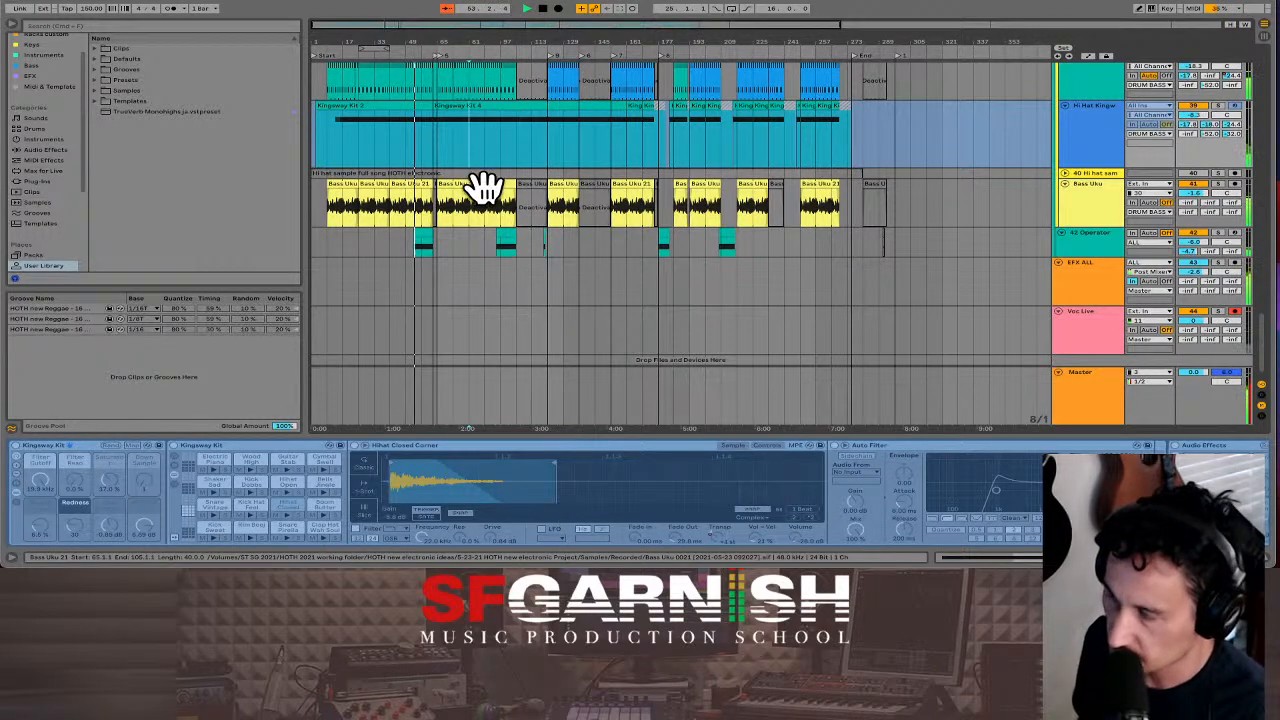
pyautogui.scroll(1, 483, 188)
pyautogui.scroll(5, 484, 190)
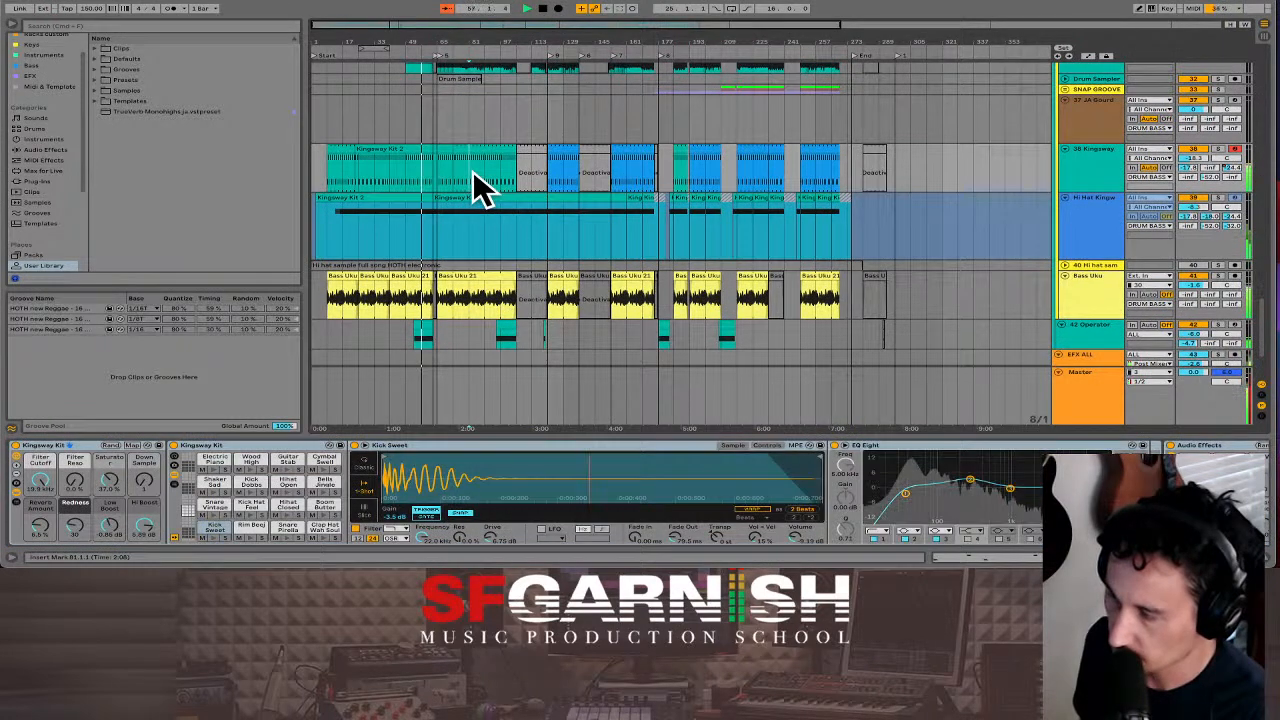
# Examine the Drum Sampler track's EQ Eight curve in the enlarged display and collapse it.
pyautogui.scroll(5, 480, 190)
pyautogui.scroll(1, 480, 190)
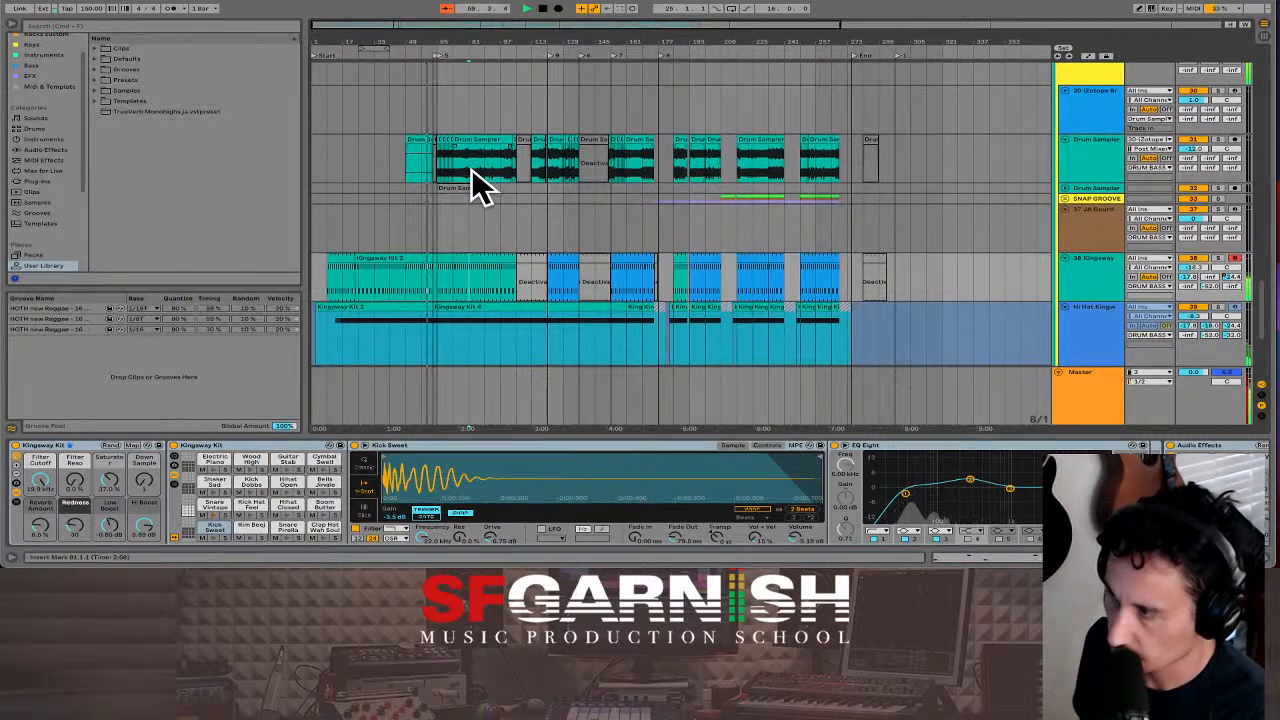
pyautogui.click(473, 173)
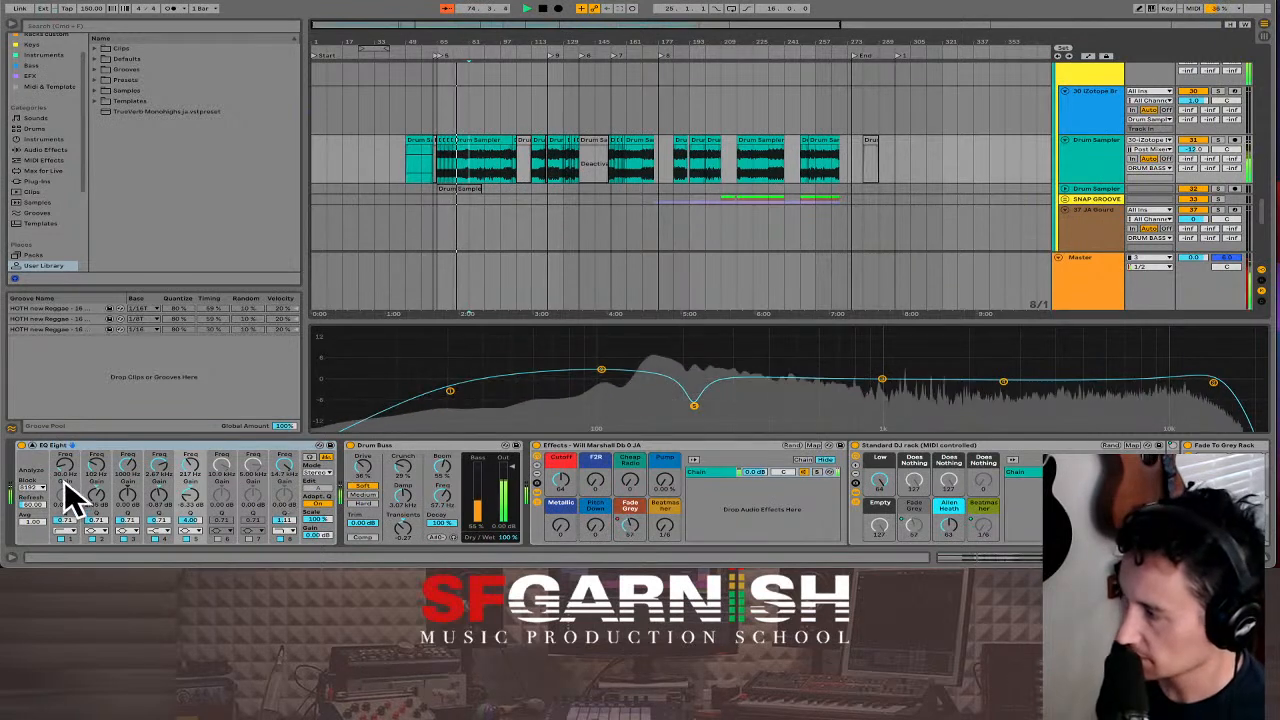
pyautogui.click(33, 447)
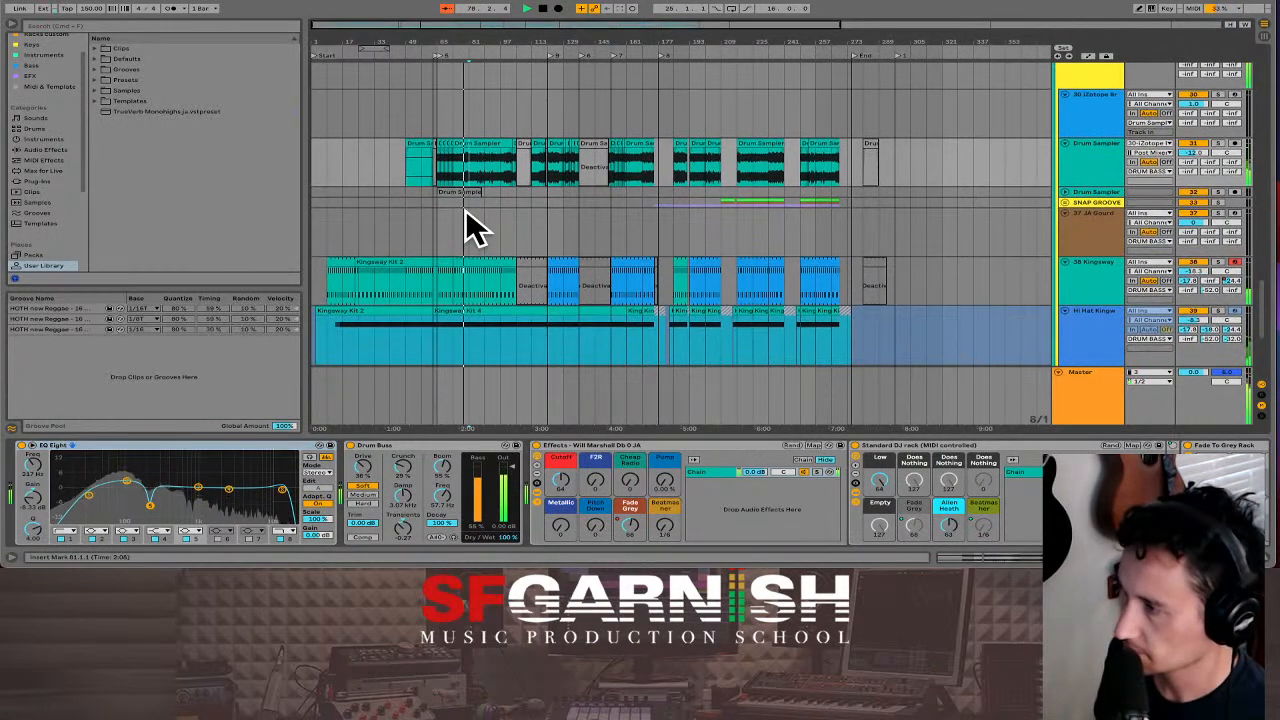
# Look over the tracks from the Drum Sampler up through the Sample, Voc EQ tight, BB JA and Voc JA tracks during playback.
pyautogui.scroll(3, 470, 225)
pyautogui.scroll(4, 466, 212)
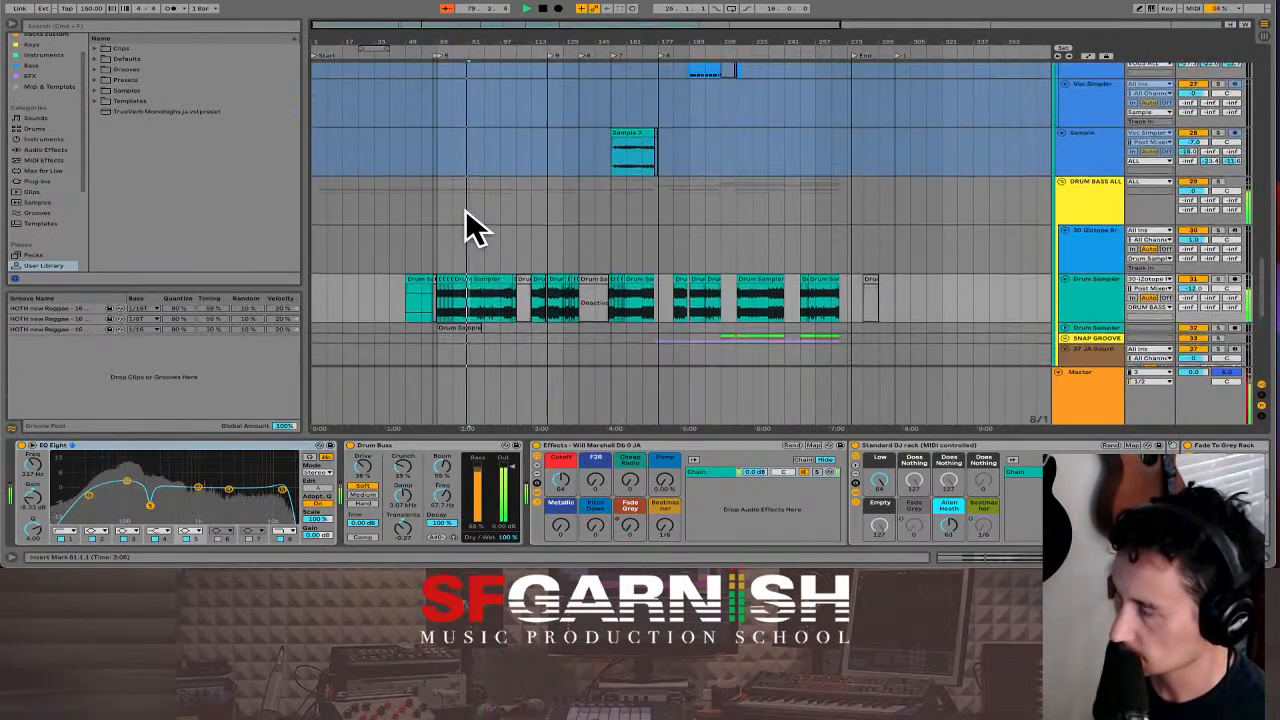
pyautogui.scroll(1, 500, 262)
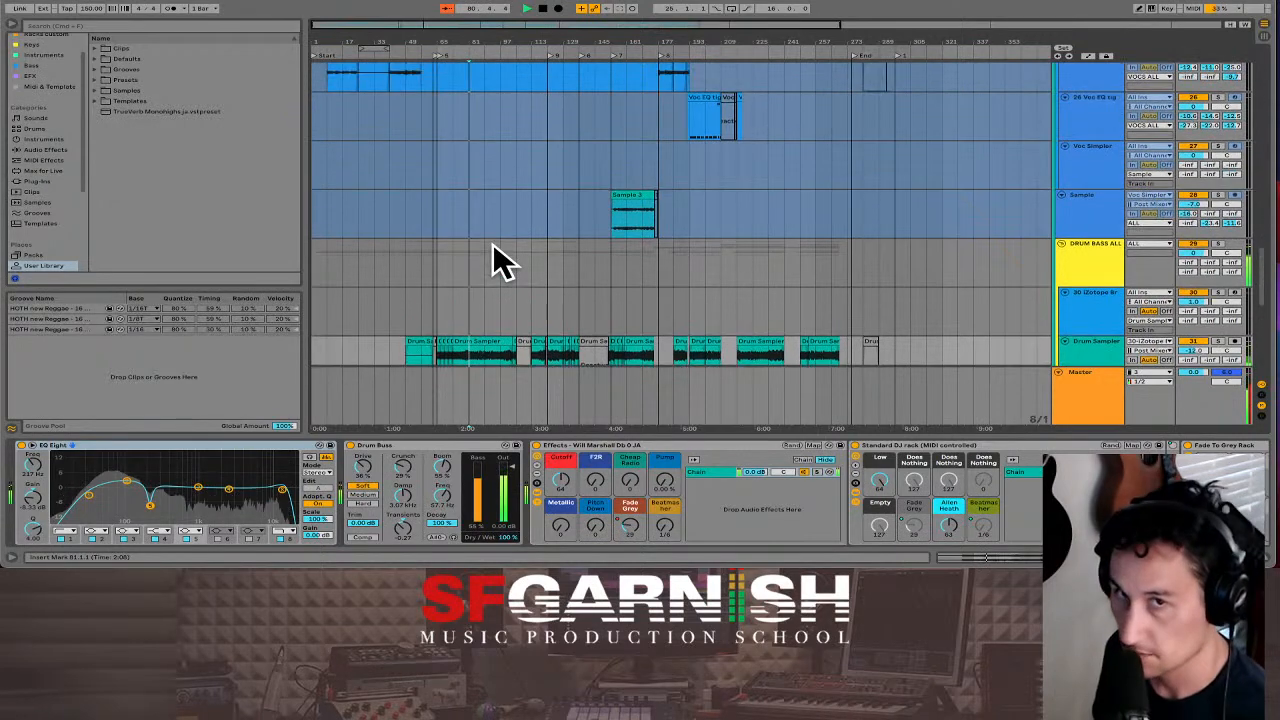
pyautogui.scroll(5, 500, 262)
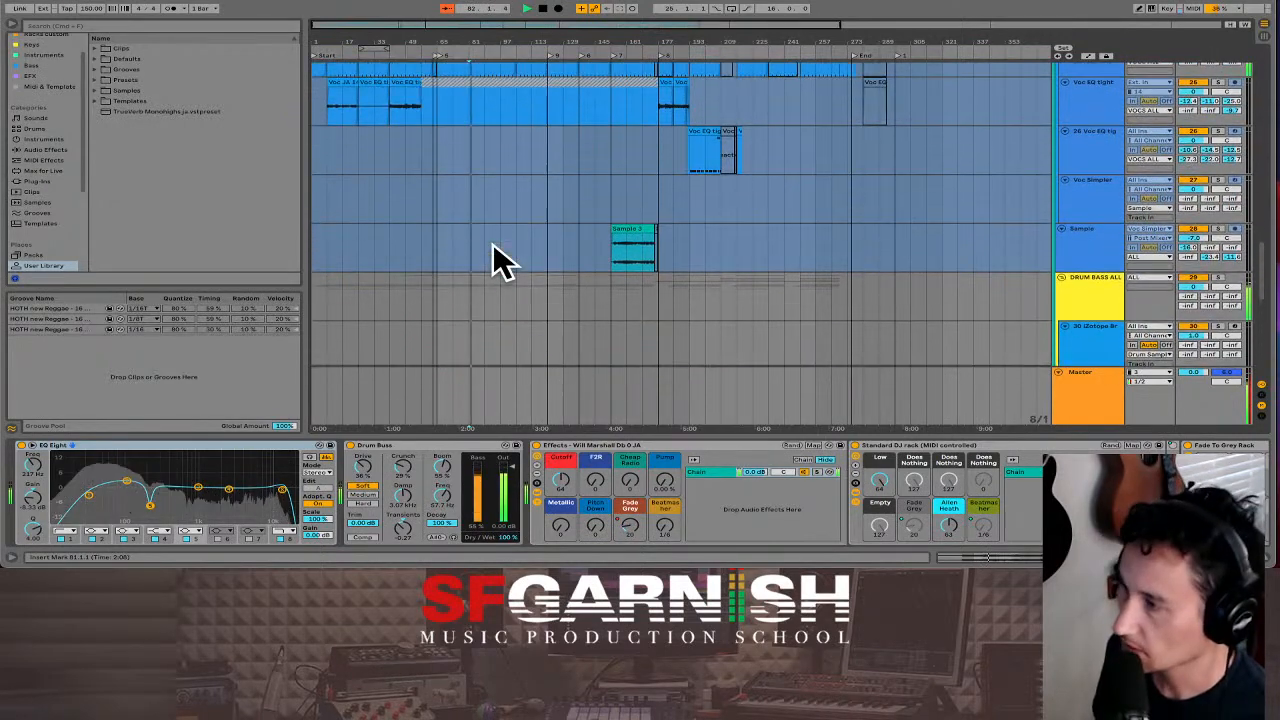
pyautogui.scroll(3, 497, 258)
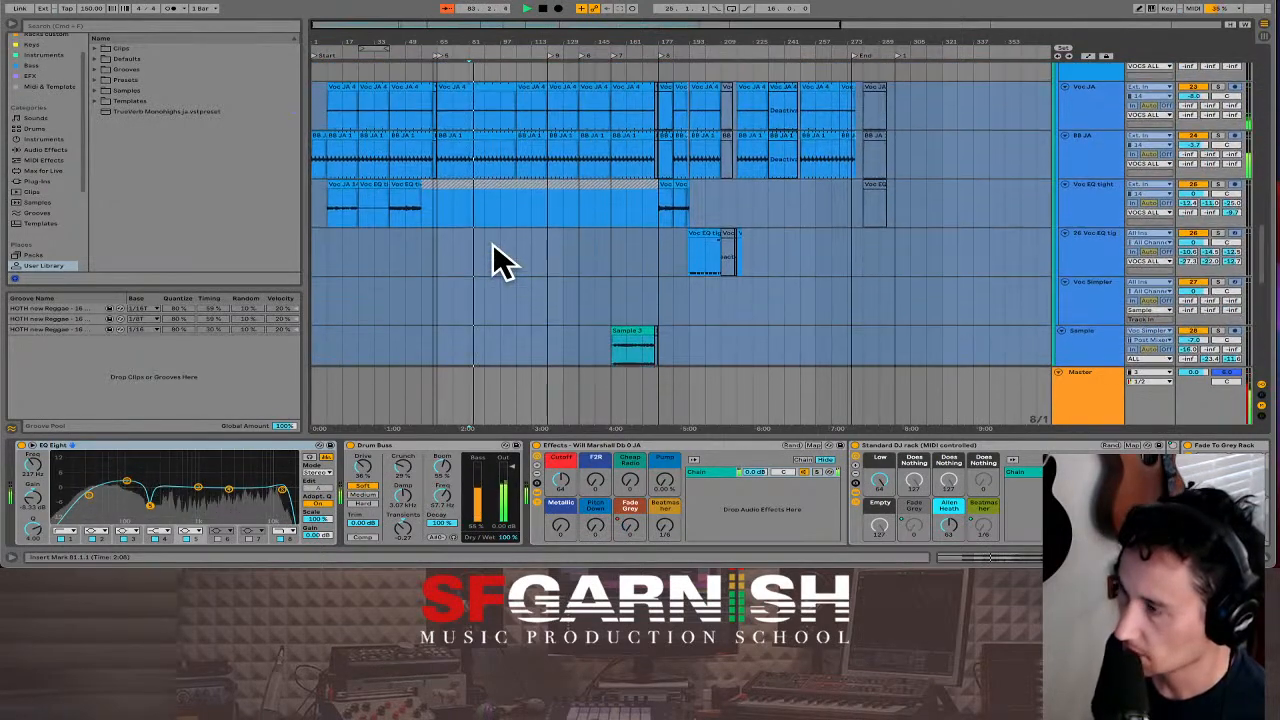
pyautogui.scroll(1, 495, 250)
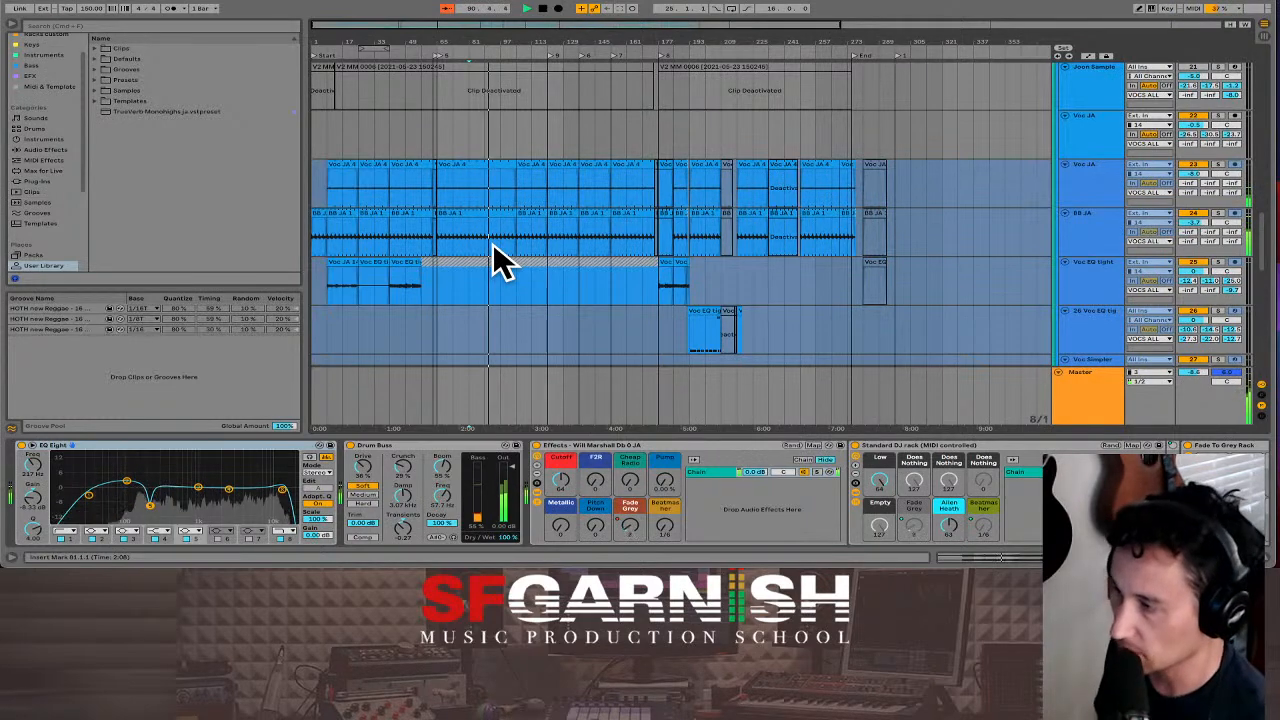
pyautogui.scroll(1, 492, 242)
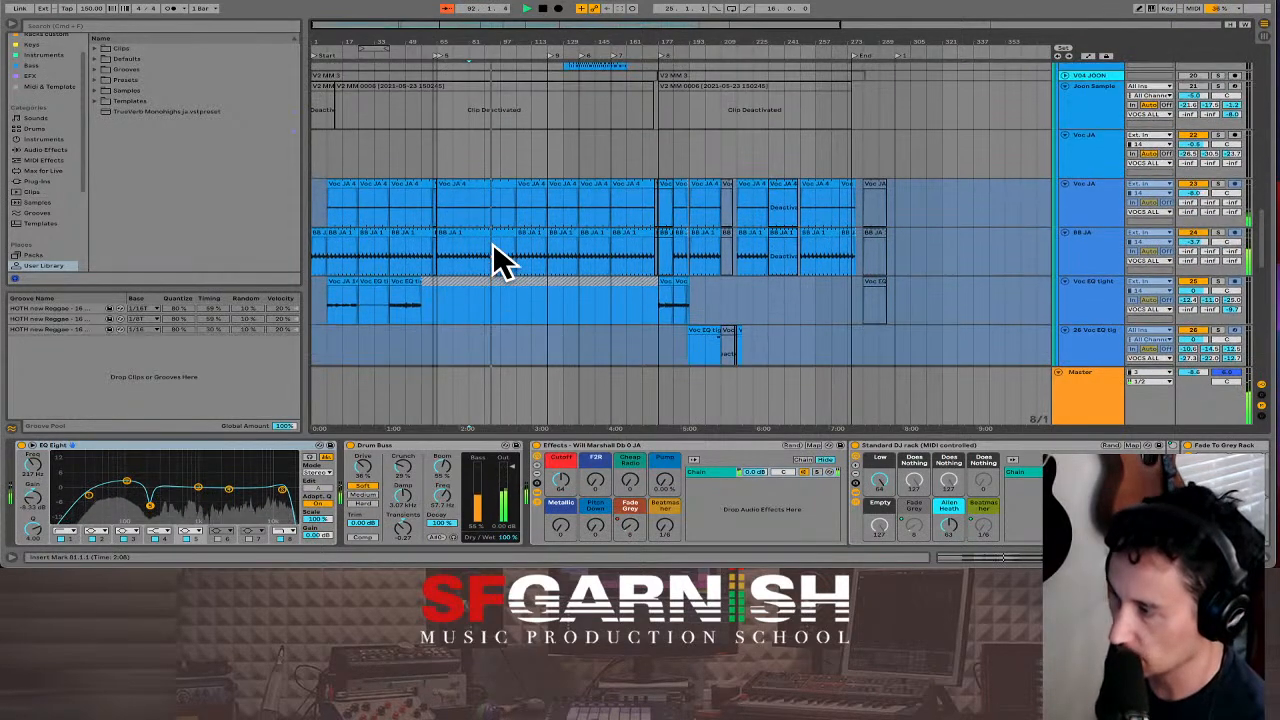
pyautogui.scroll(1, 517, 272)
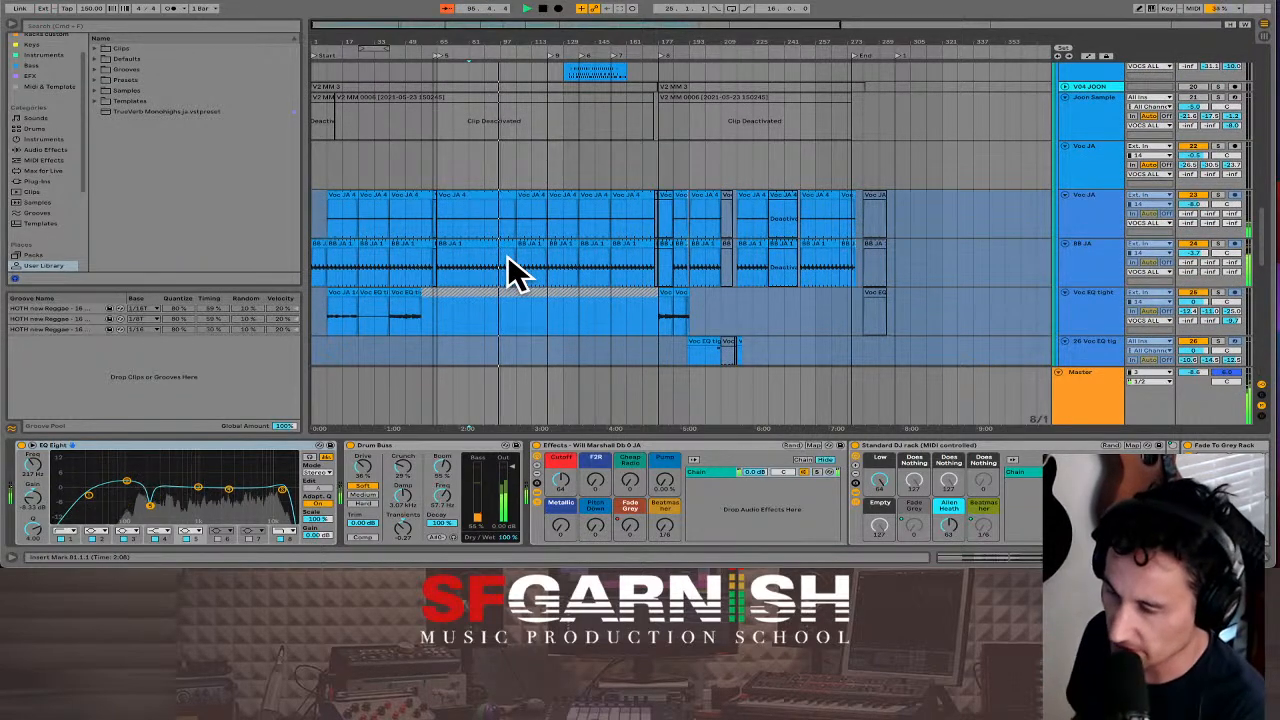
pyautogui.scroll(4, 510, 272)
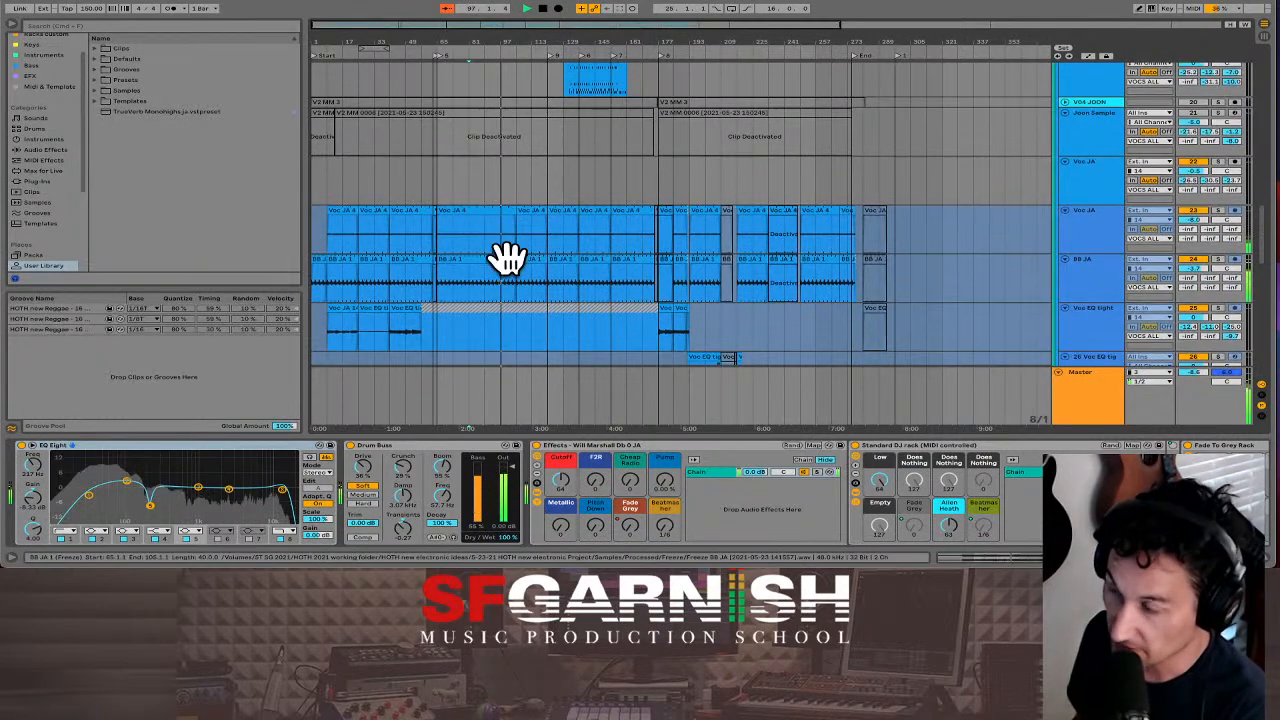
# Look over the remaining vocal, Sampler and Wurly tracks and show the devices of the GTR track with a clip around bar 113.
pyautogui.scroll(8, 515, 272)
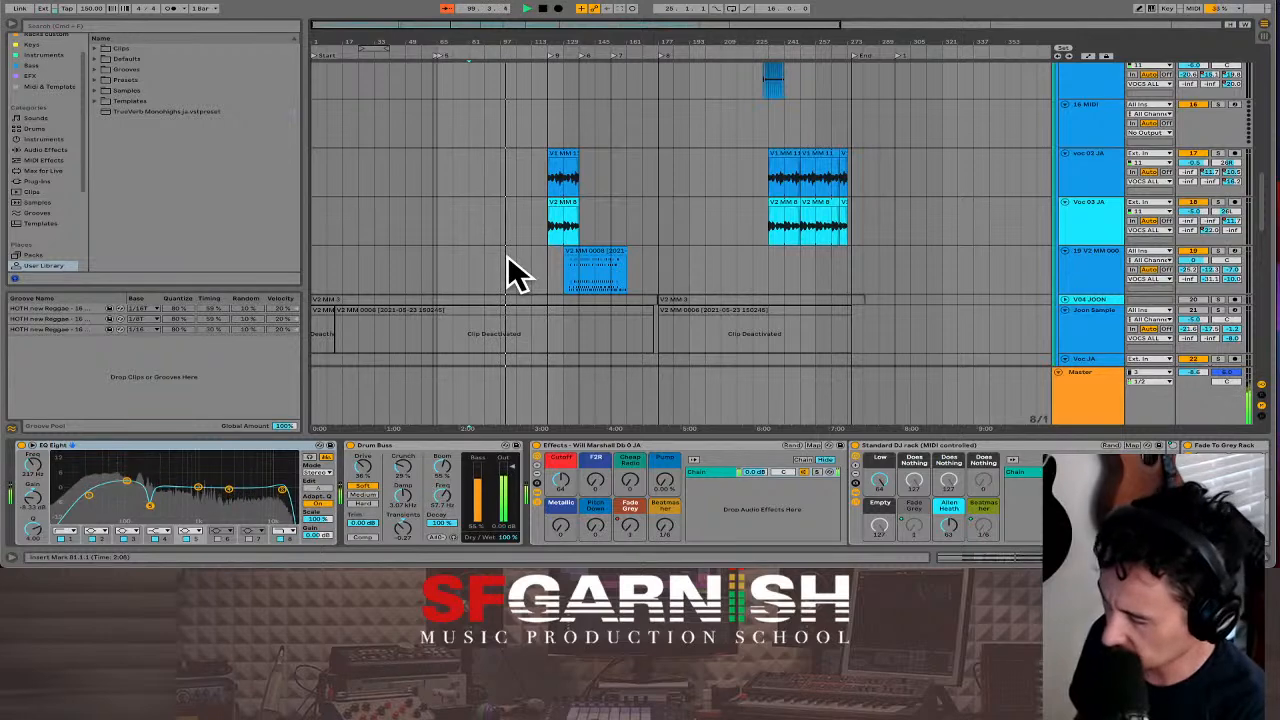
pyautogui.scroll(2, 510, 272)
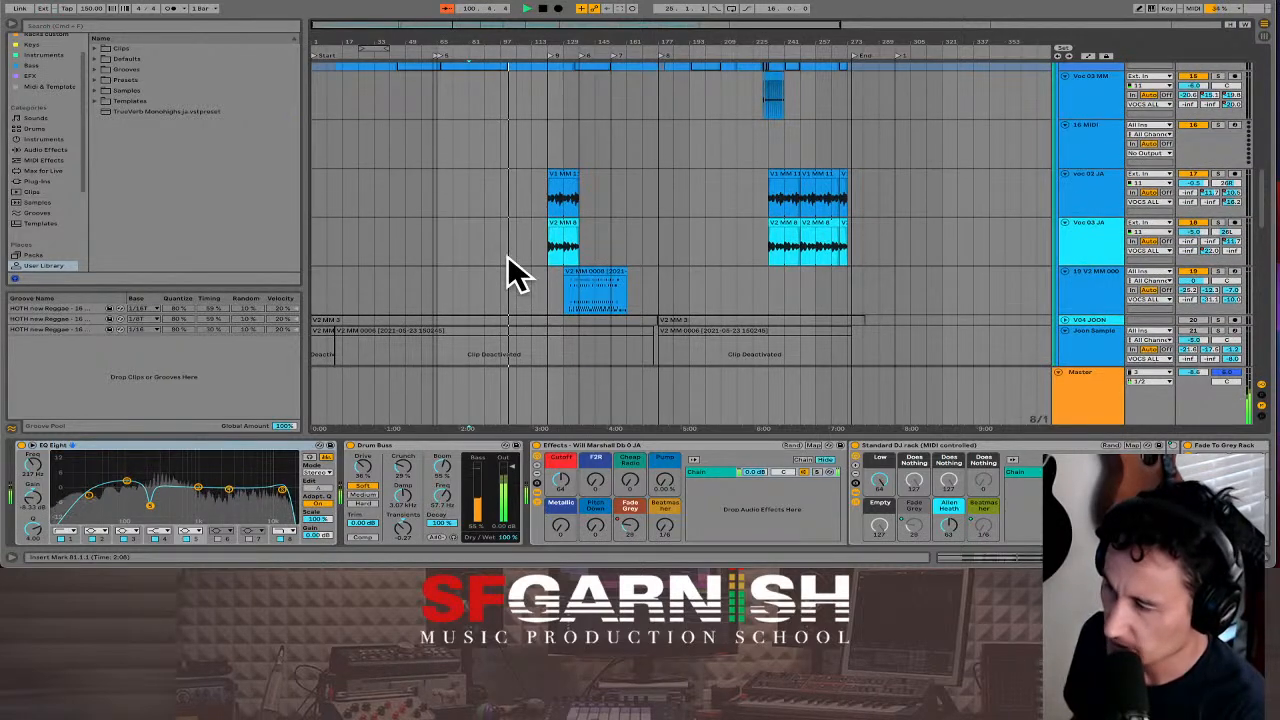
pyautogui.scroll(1, 524, 232)
pyautogui.scroll(15, 524, 232)
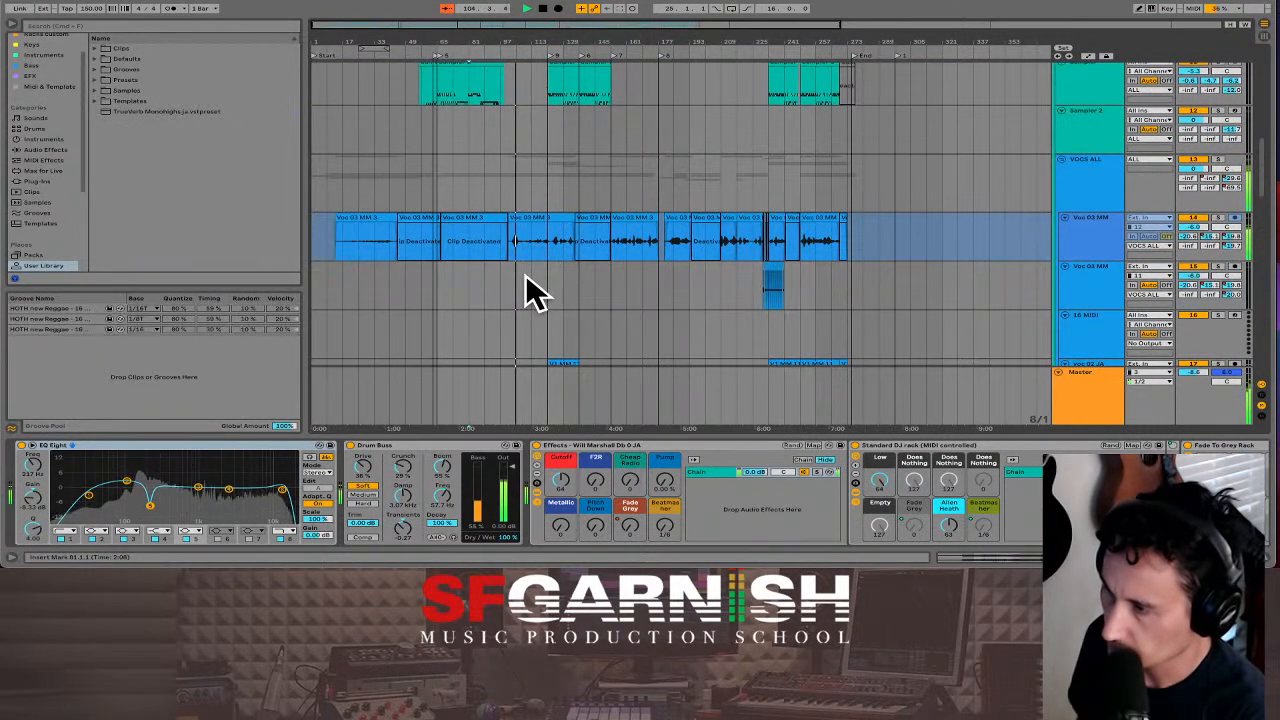
pyautogui.scroll(10, 530, 292)
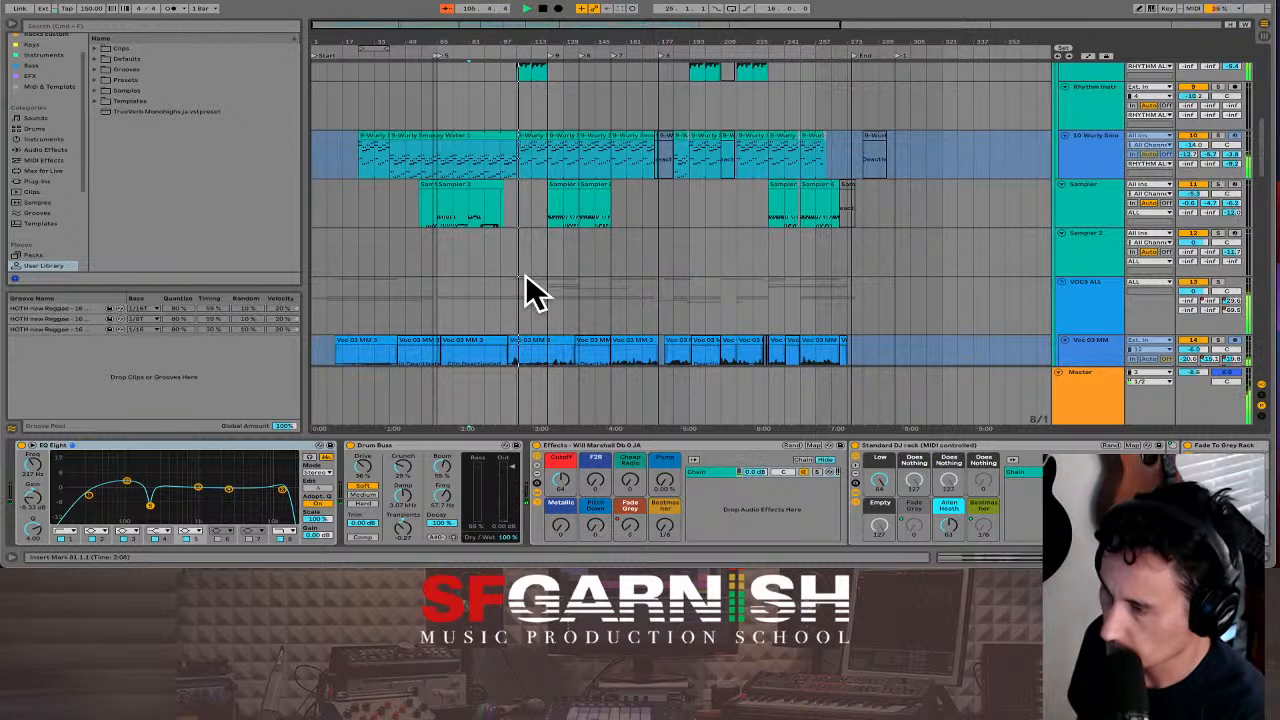
pyautogui.scroll(12, 530, 290)
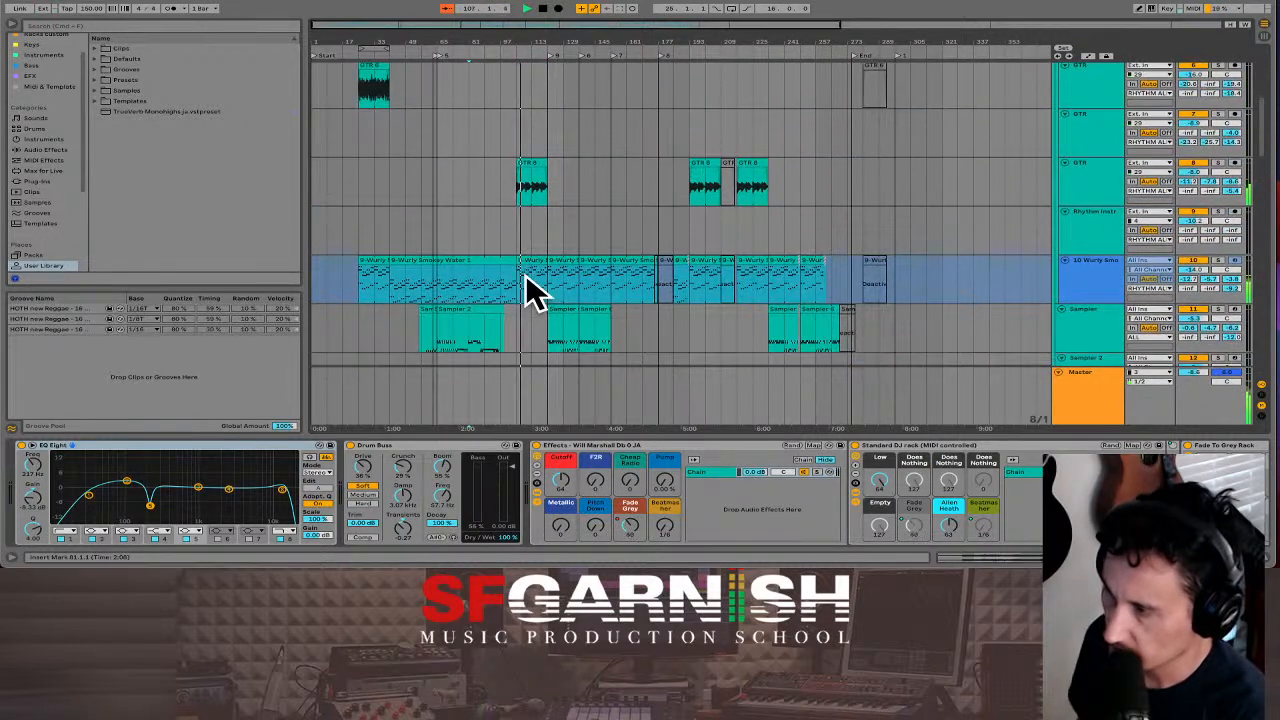
pyautogui.scroll(1, 526, 277)
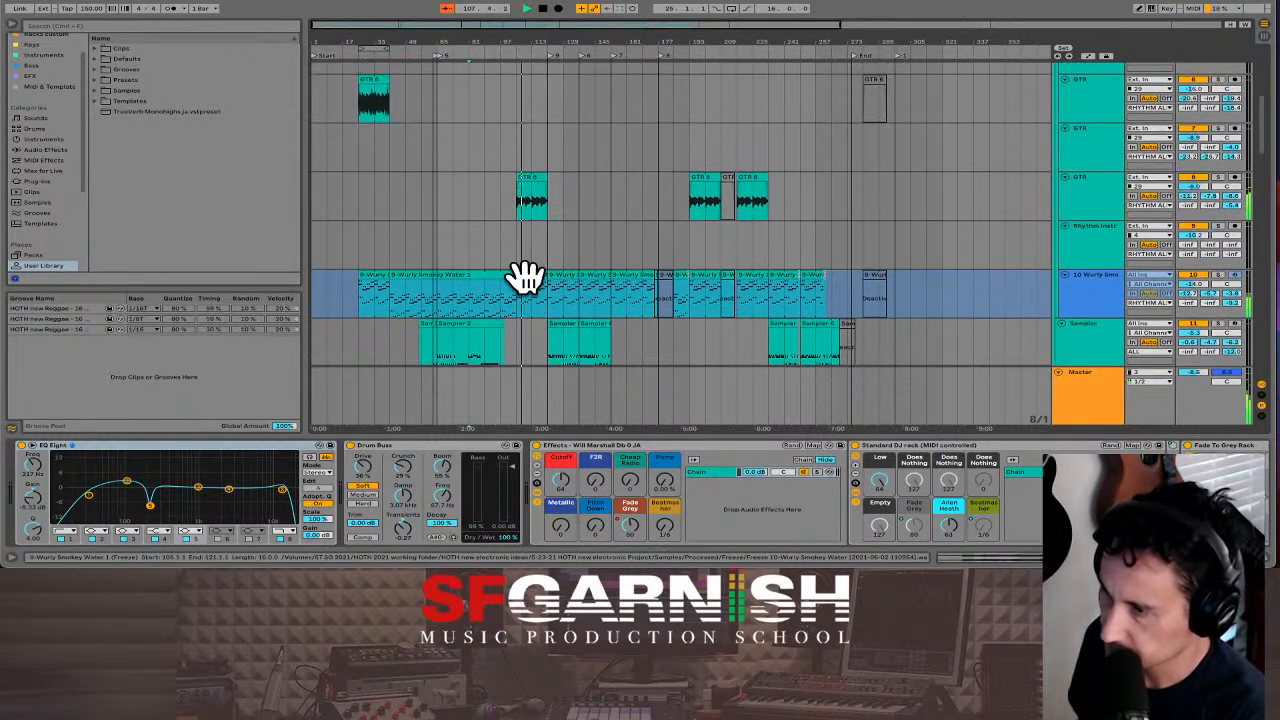
pyautogui.click(534, 203)
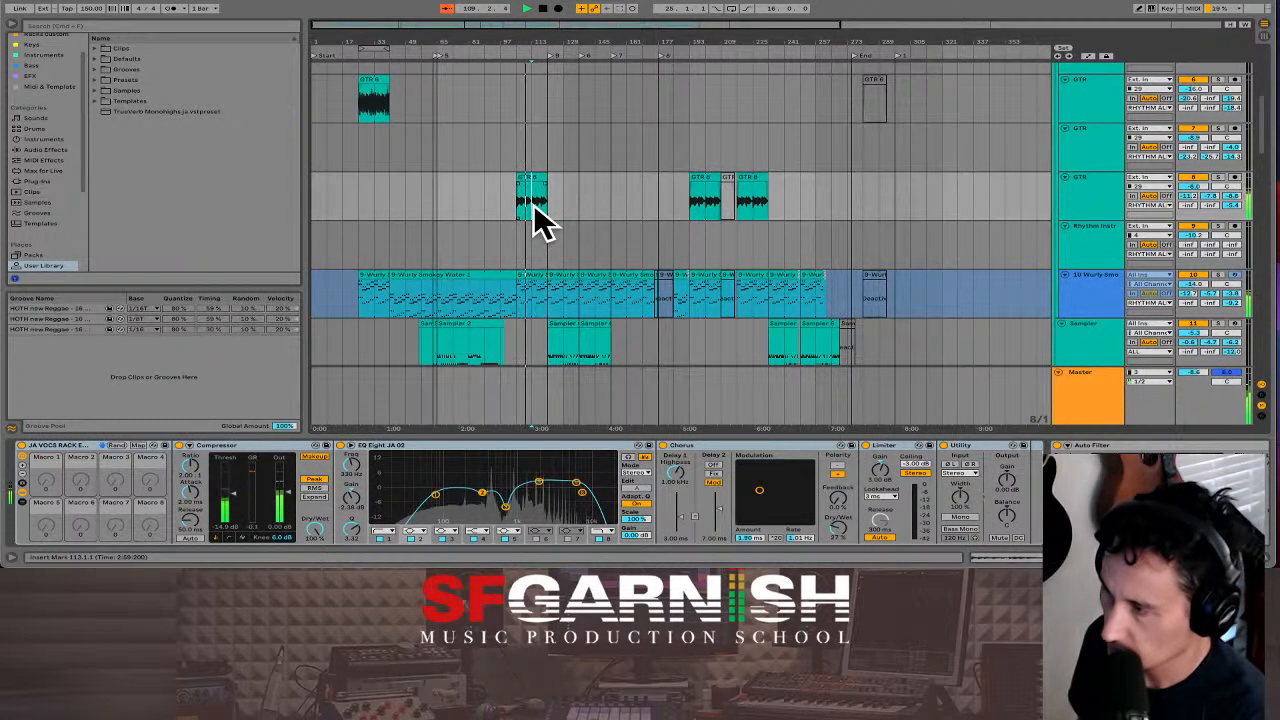
# Rename the 1 MIDI track above the ALL group as Order.
pyautogui.scroll(20, 536, 215)
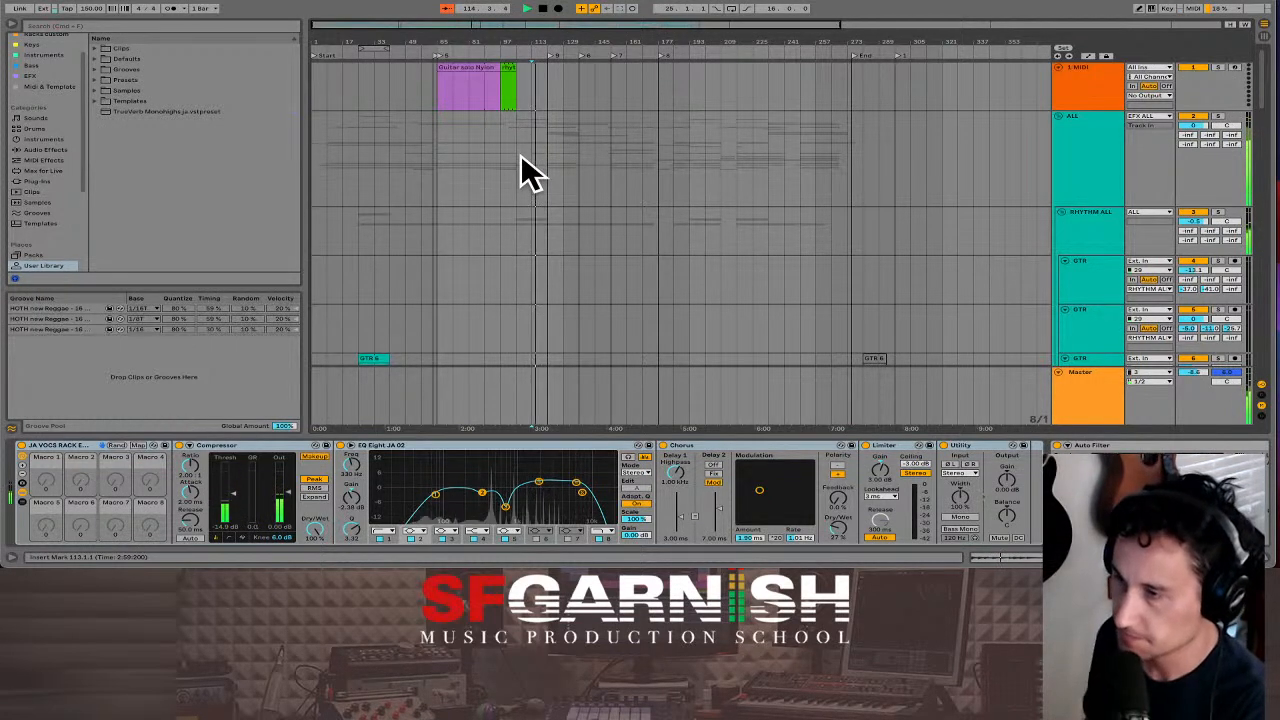
pyautogui.click(1095, 74)
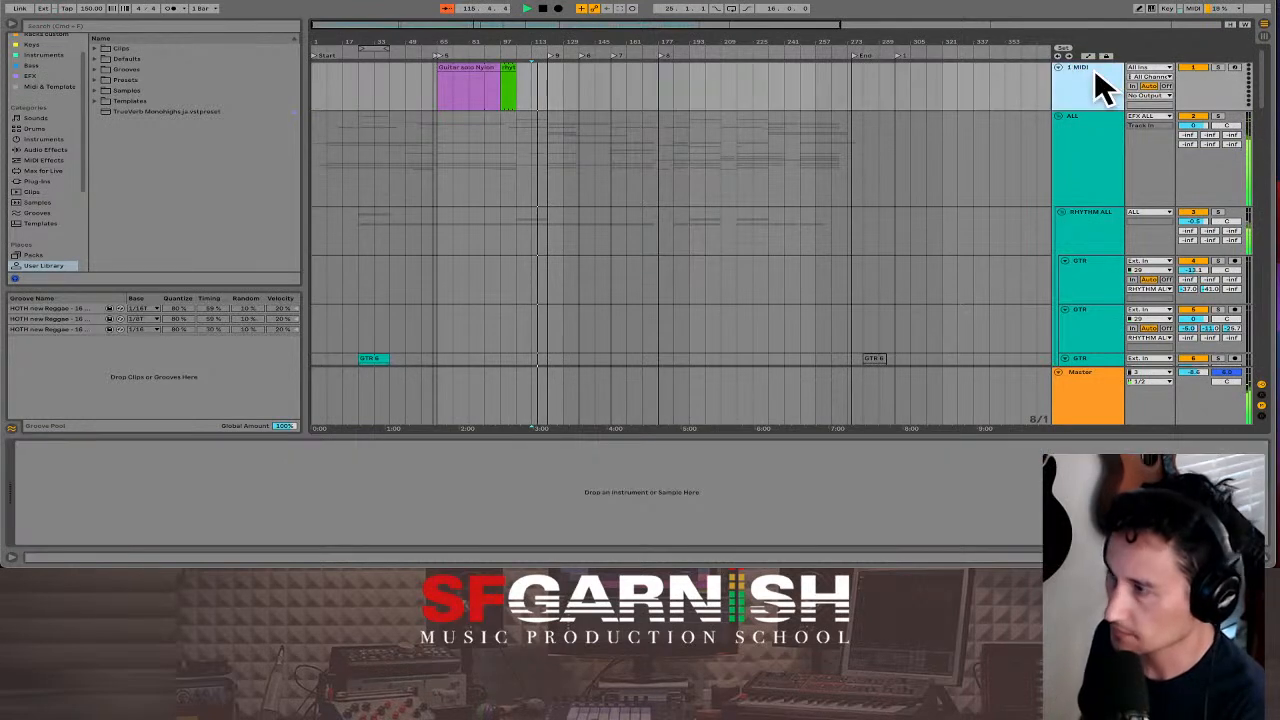
pyautogui.hotkey('ctrl', 'r')
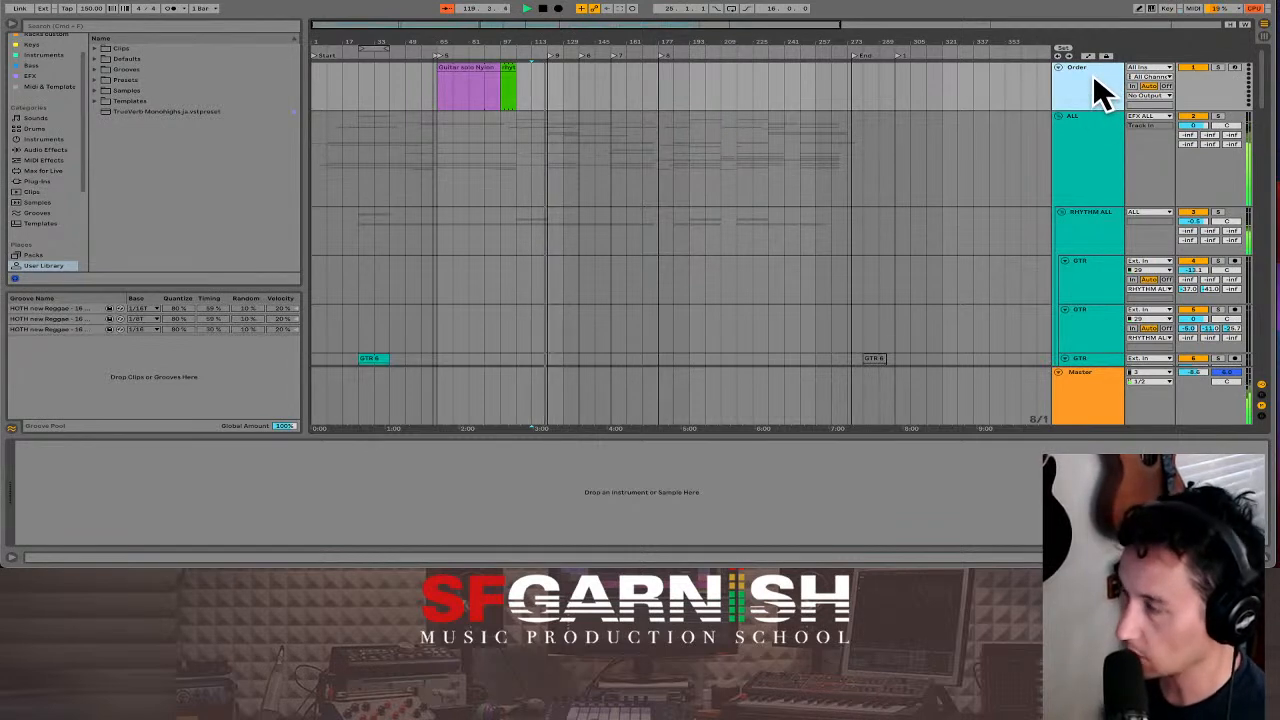
# Create a labelled JA vocs clip on the Order track spanning bars 121 to 137, and stop playback.
pyautogui.doubleClick(550, 88)
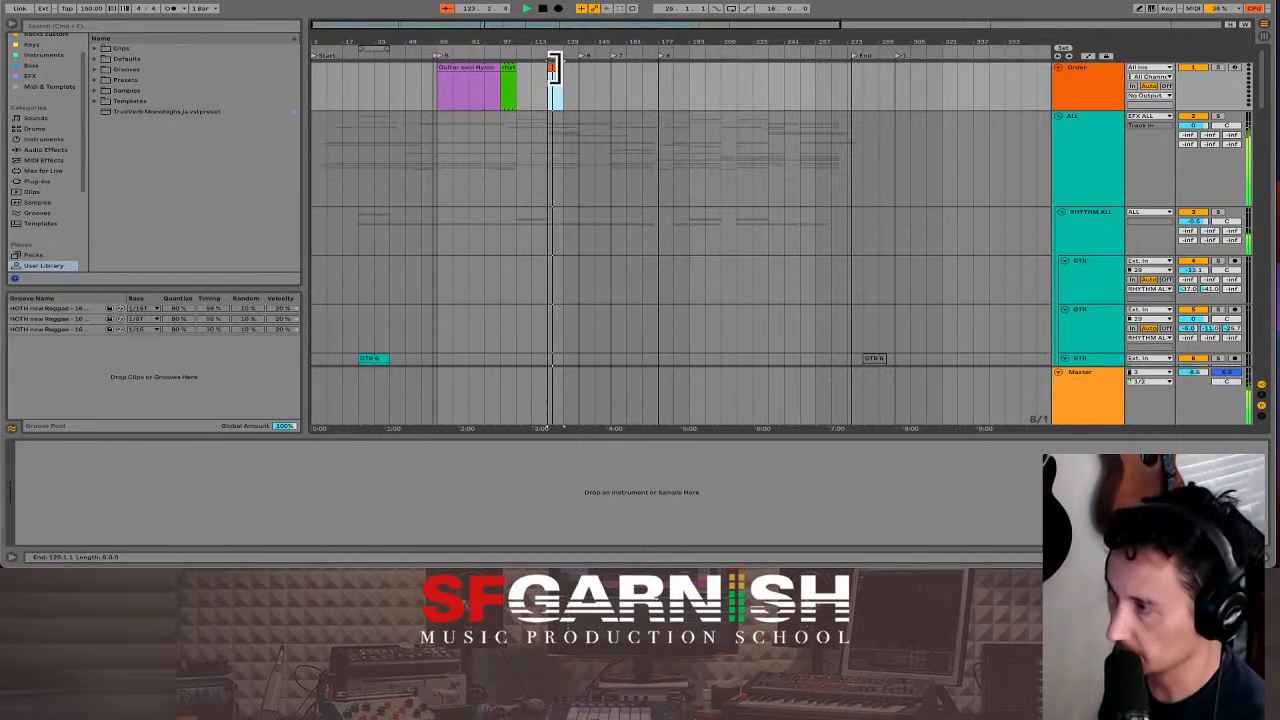
pyautogui.moveTo(555, 68); pyautogui.dragTo(574, 71)
pyautogui.click(568, 70)
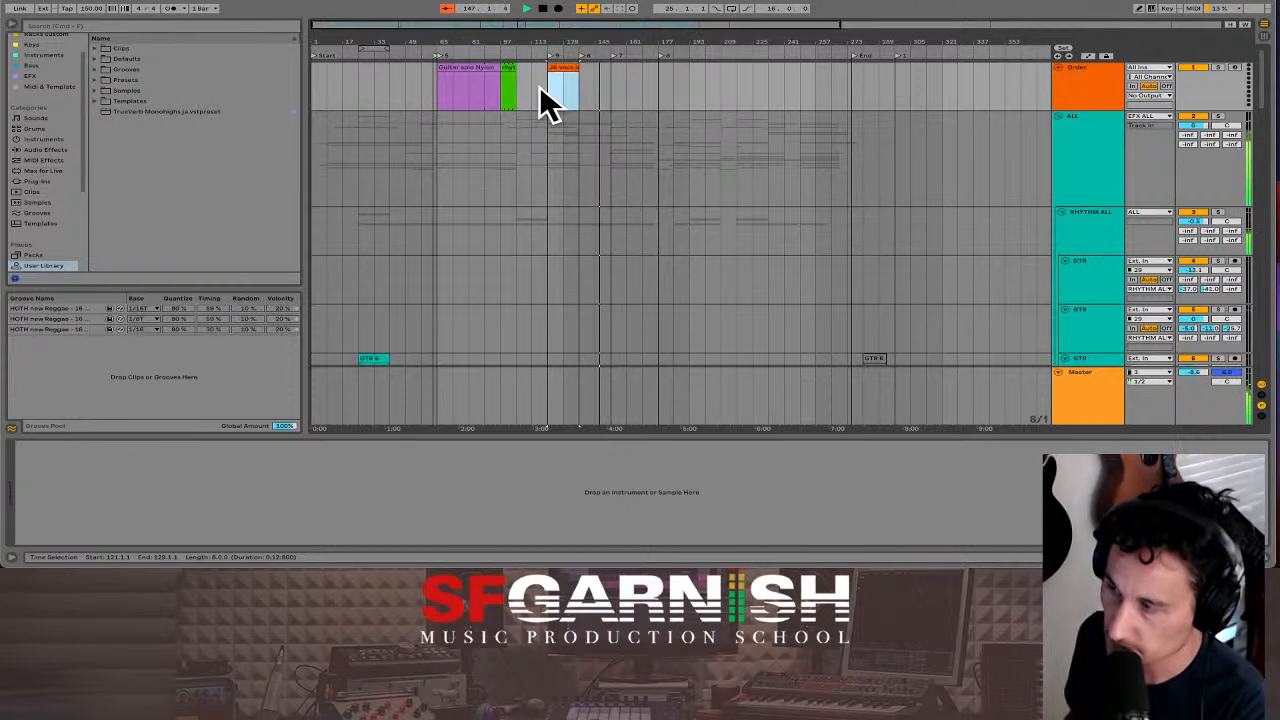
pyautogui.press('space')
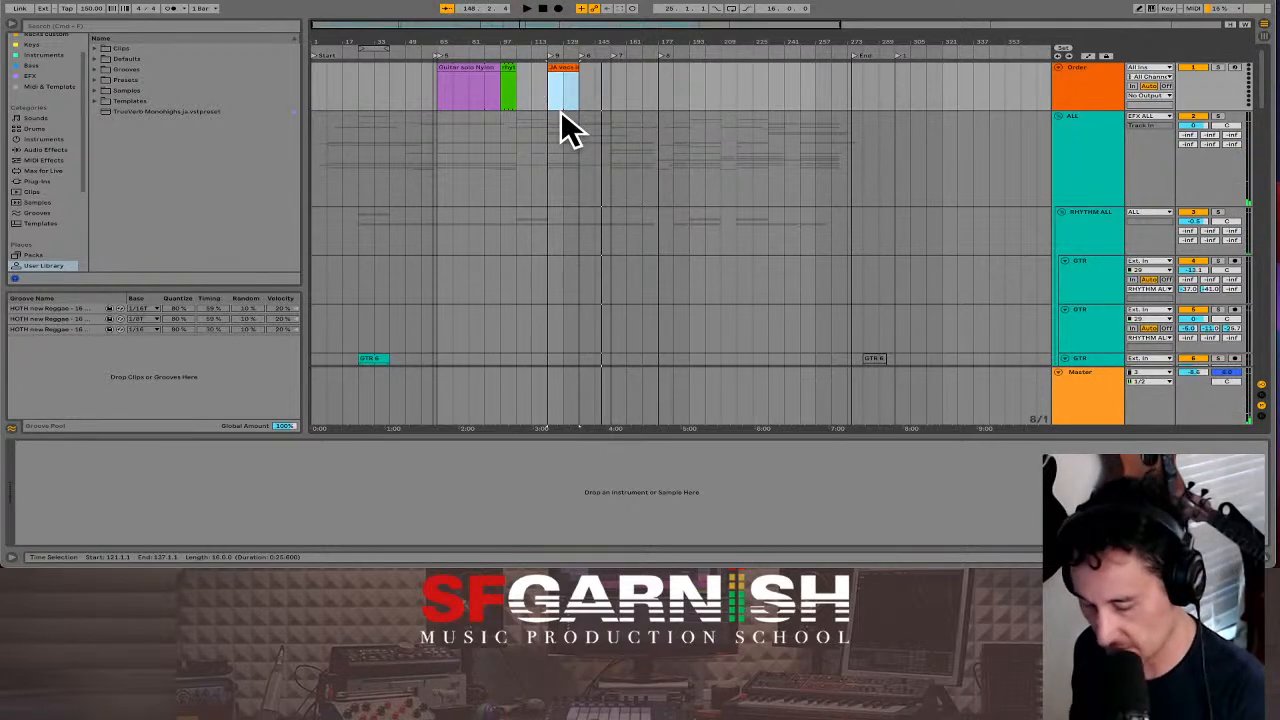
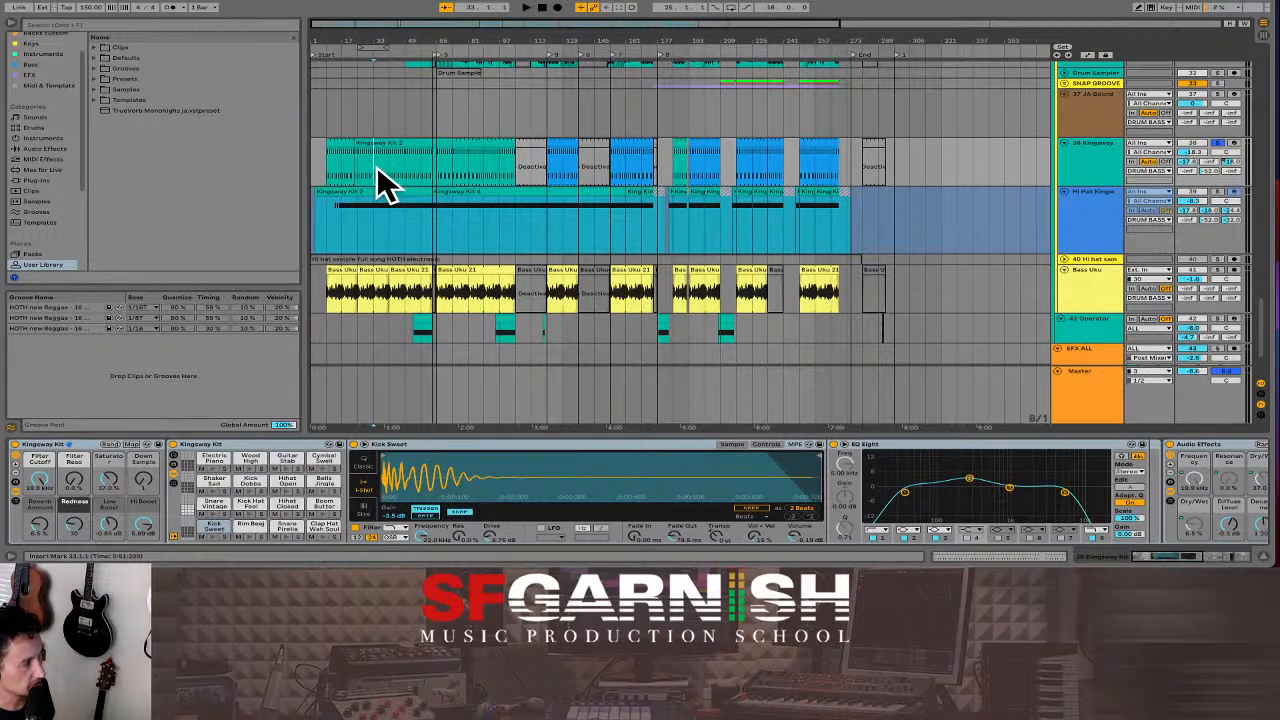
# Loop bars 33 to 49 of the Kingsway drum track and hide the browser to widen the arrangement.
pyautogui.moveTo(378, 168); pyautogui.dragTo(405, 168)
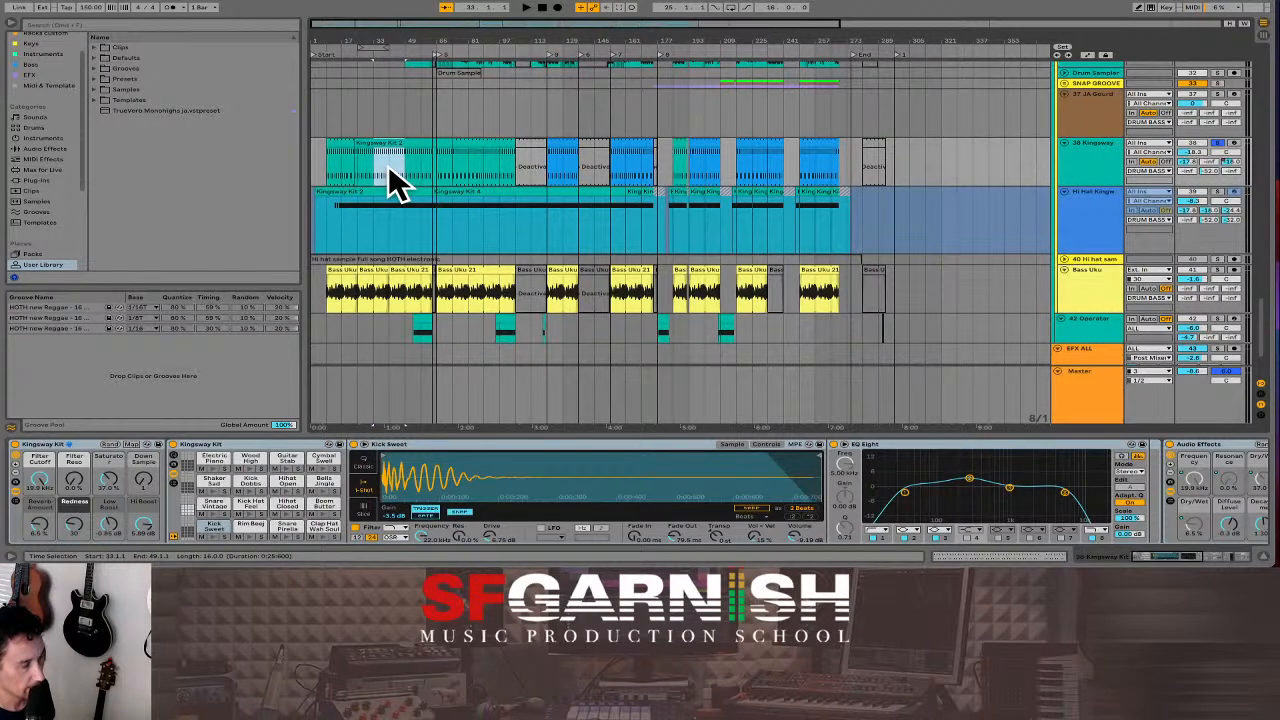
pyautogui.hotkey('ctrl', 'l')
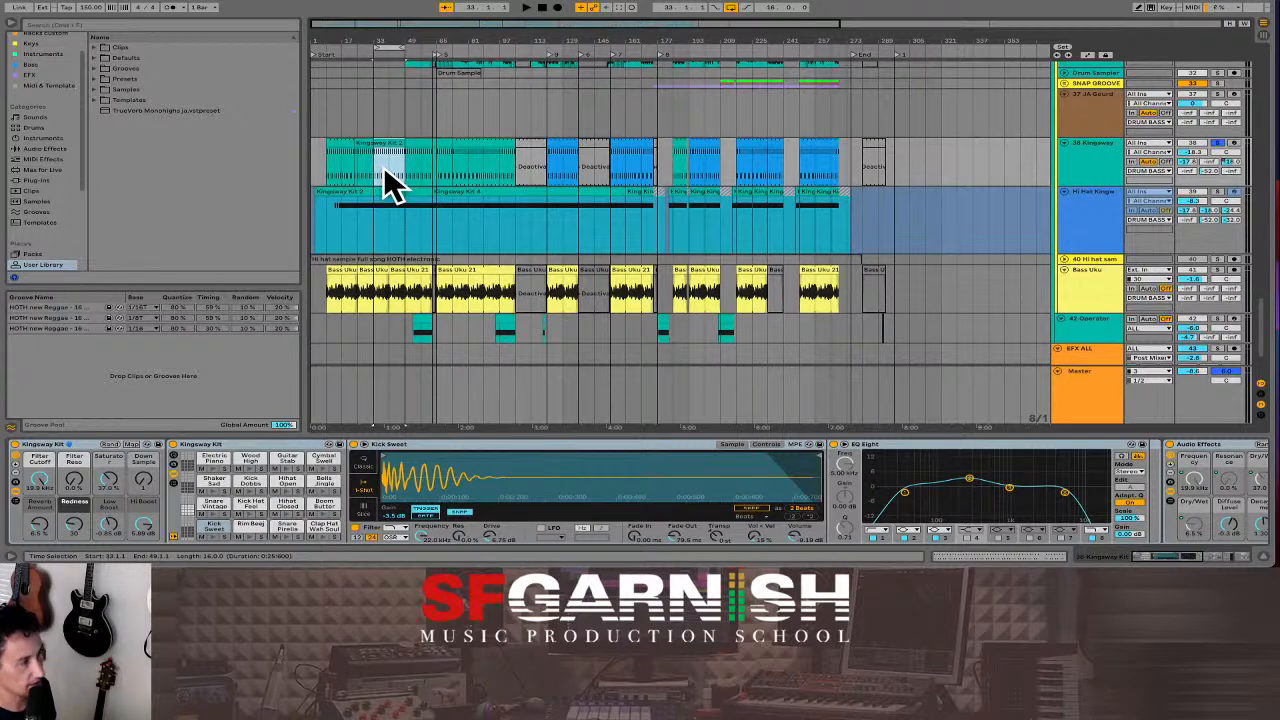
pyautogui.press('+')
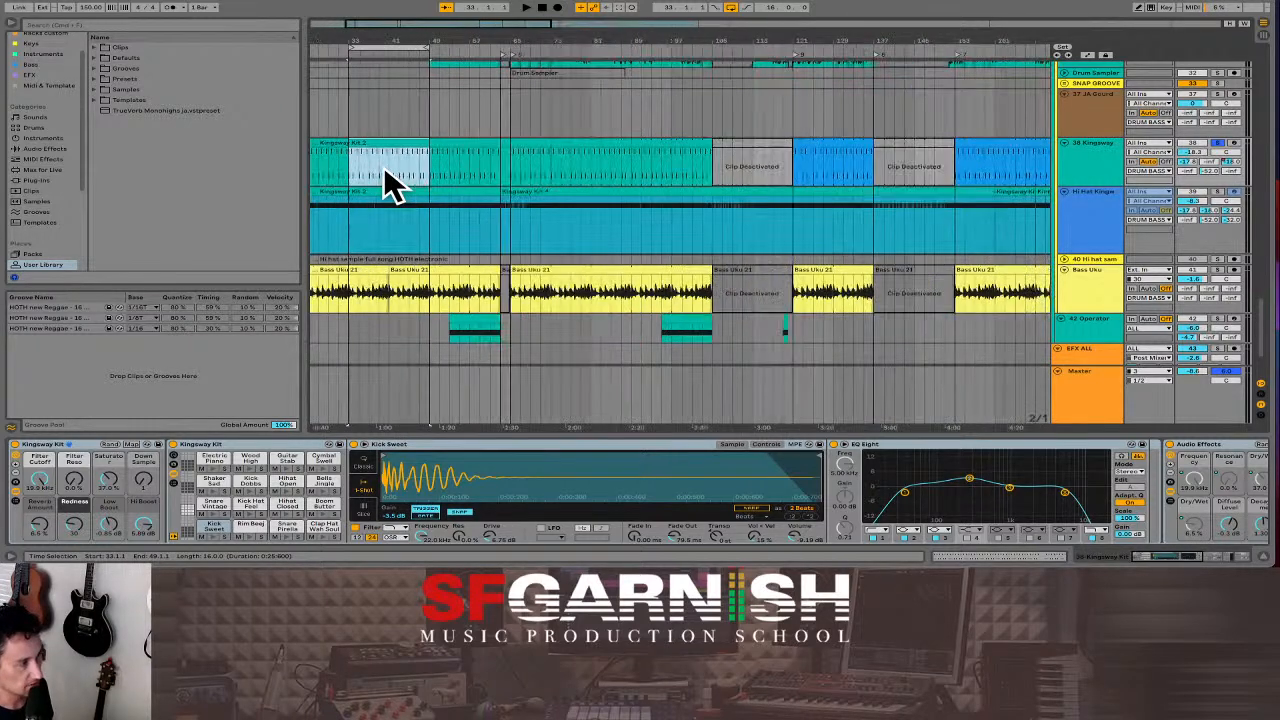
pyautogui.press('+')
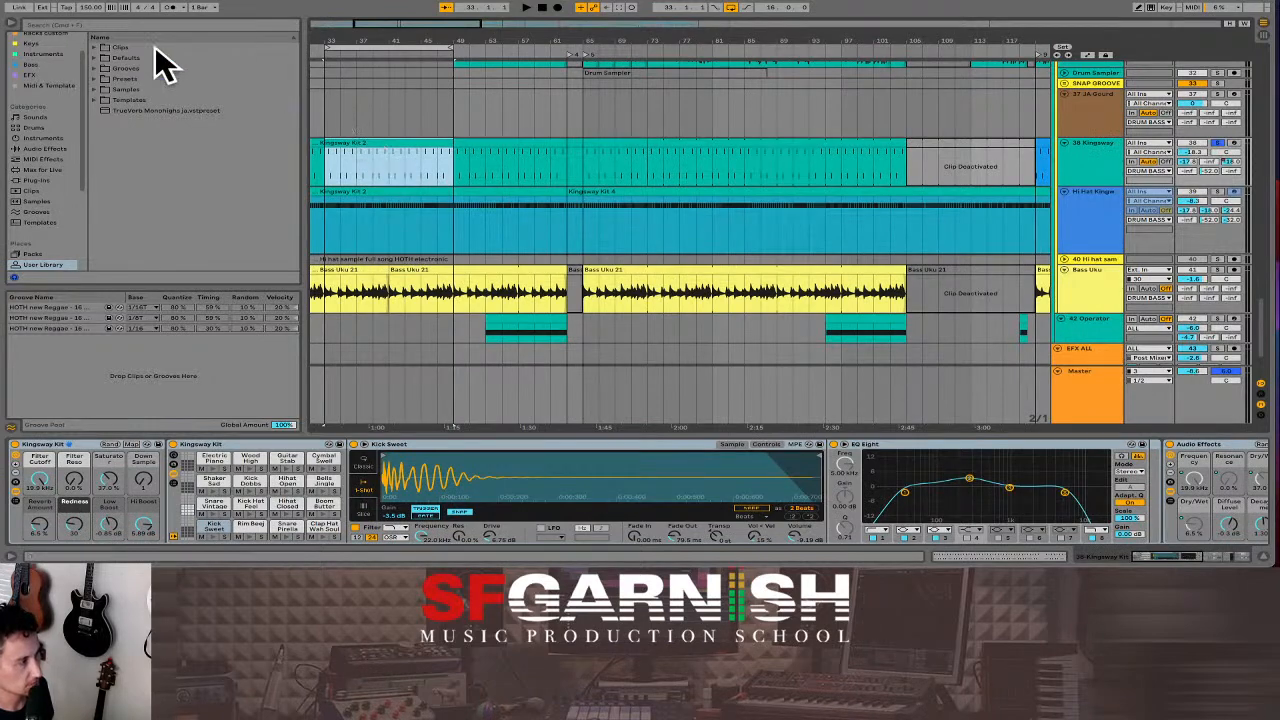
pyautogui.click(12, 26)
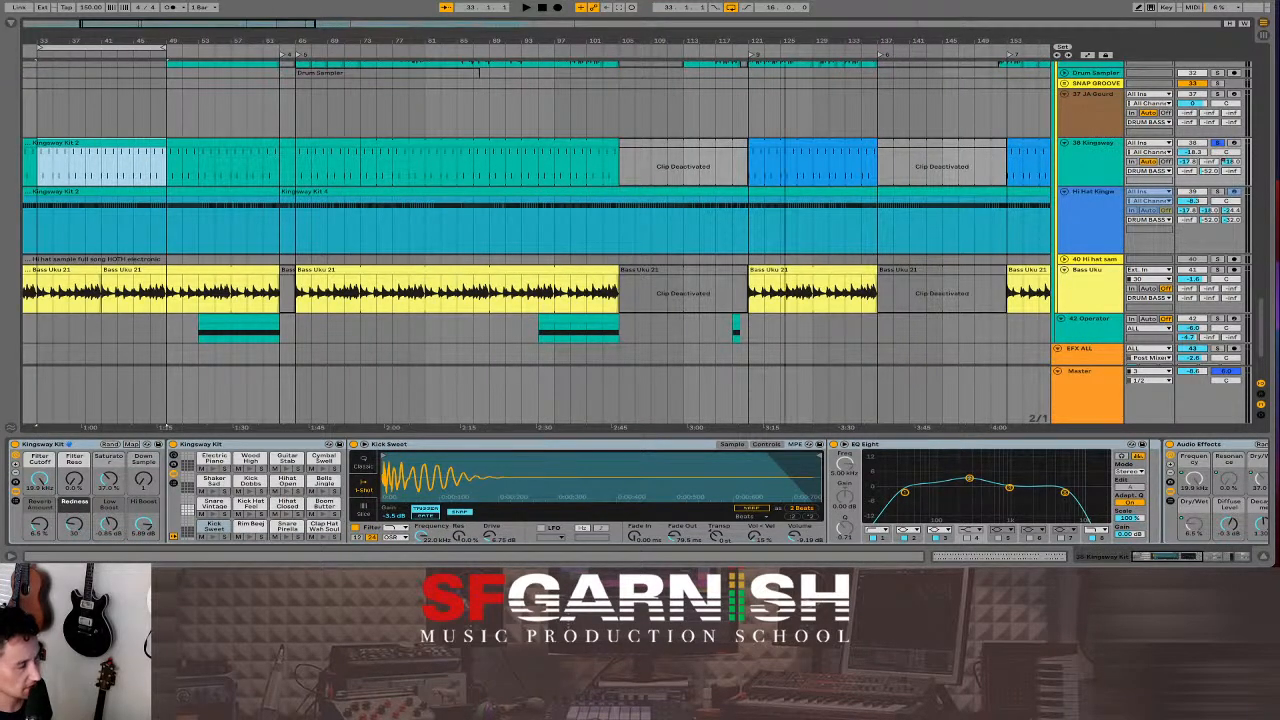
pyautogui.moveTo(258, 28); pyautogui.dragTo(214, 23)
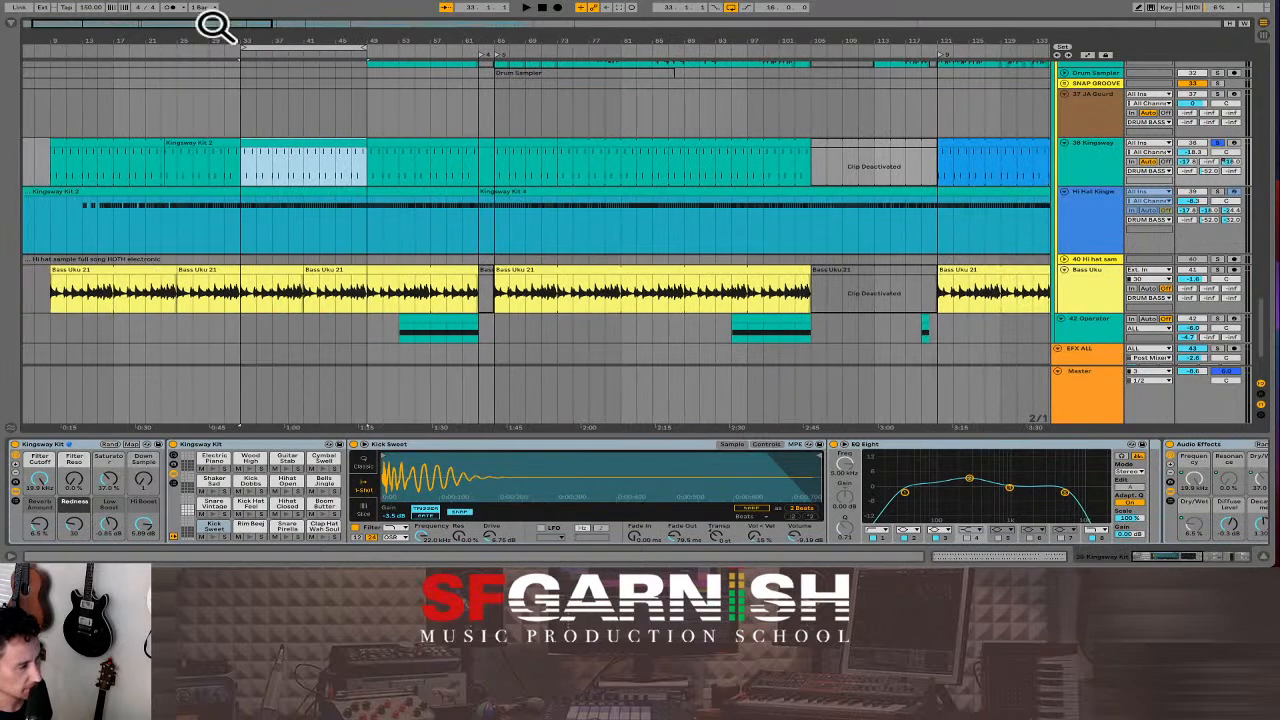
# Play the soloed Kingsway drum track from bar 33 and stop playback.
pyautogui.click(288, 179)
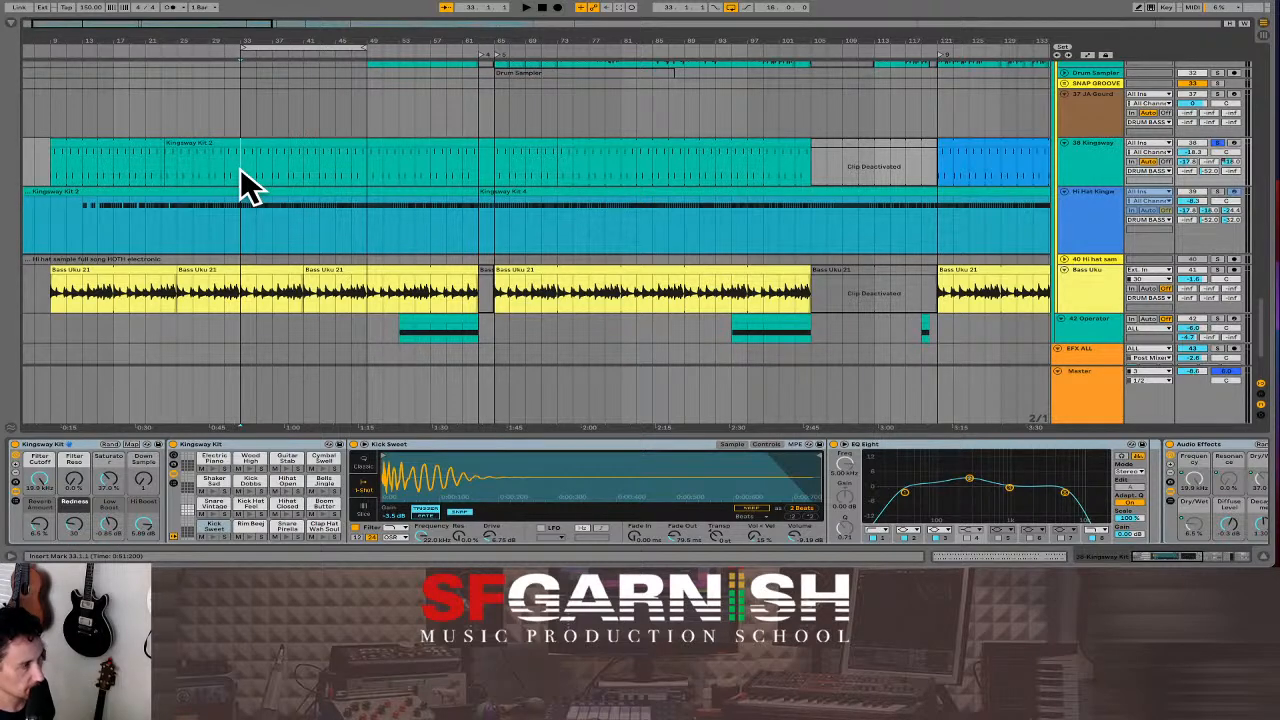
pyautogui.hscroll(-2, 248, 183)
pyautogui.press('space')
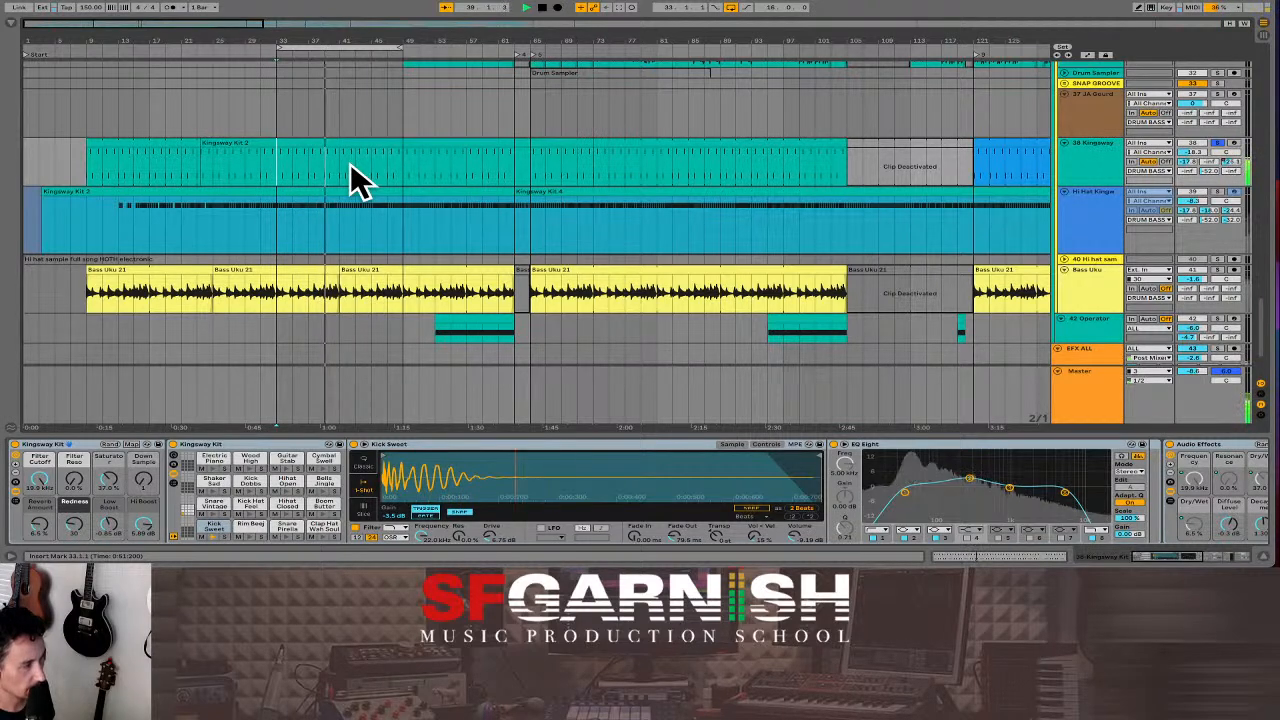
pyautogui.press('space')
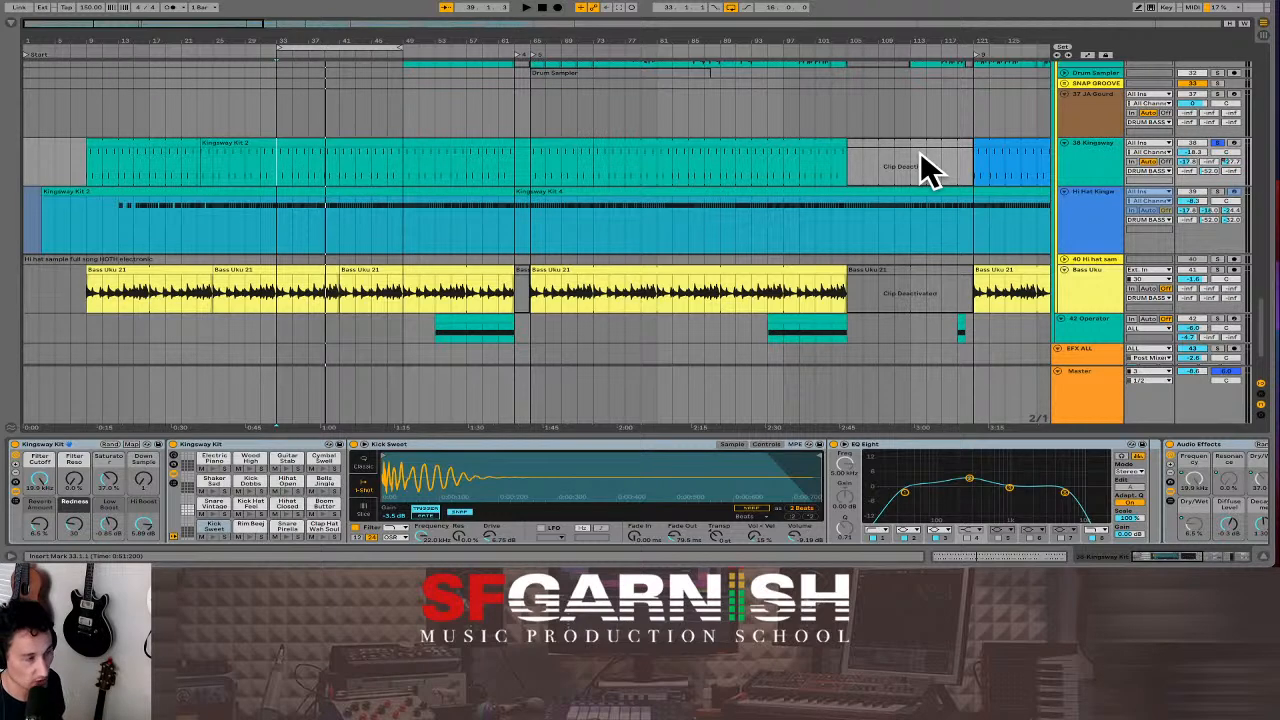
# Duplicate the Kingsway drum track and rename the two copies Kick Kingsway and Snare Kingsway.
pyautogui.click(1104, 142)
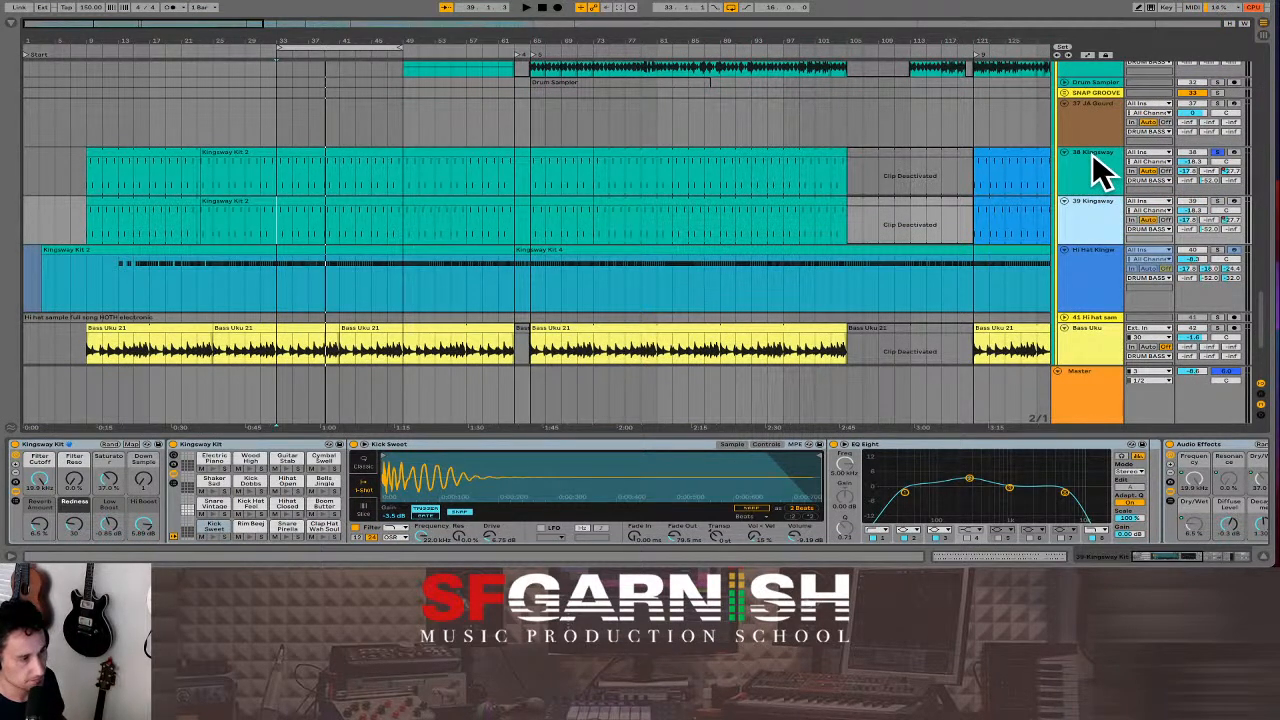
pyautogui.click(1092, 152)
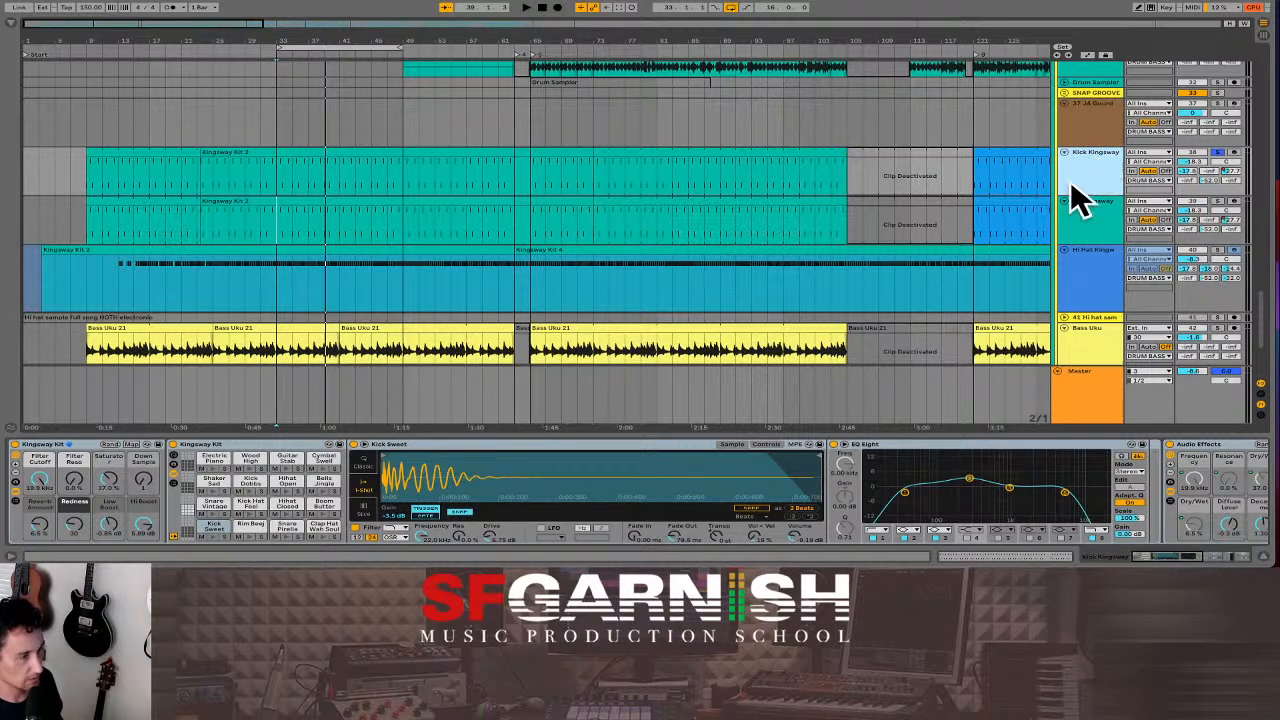
pyautogui.click(1094, 205)
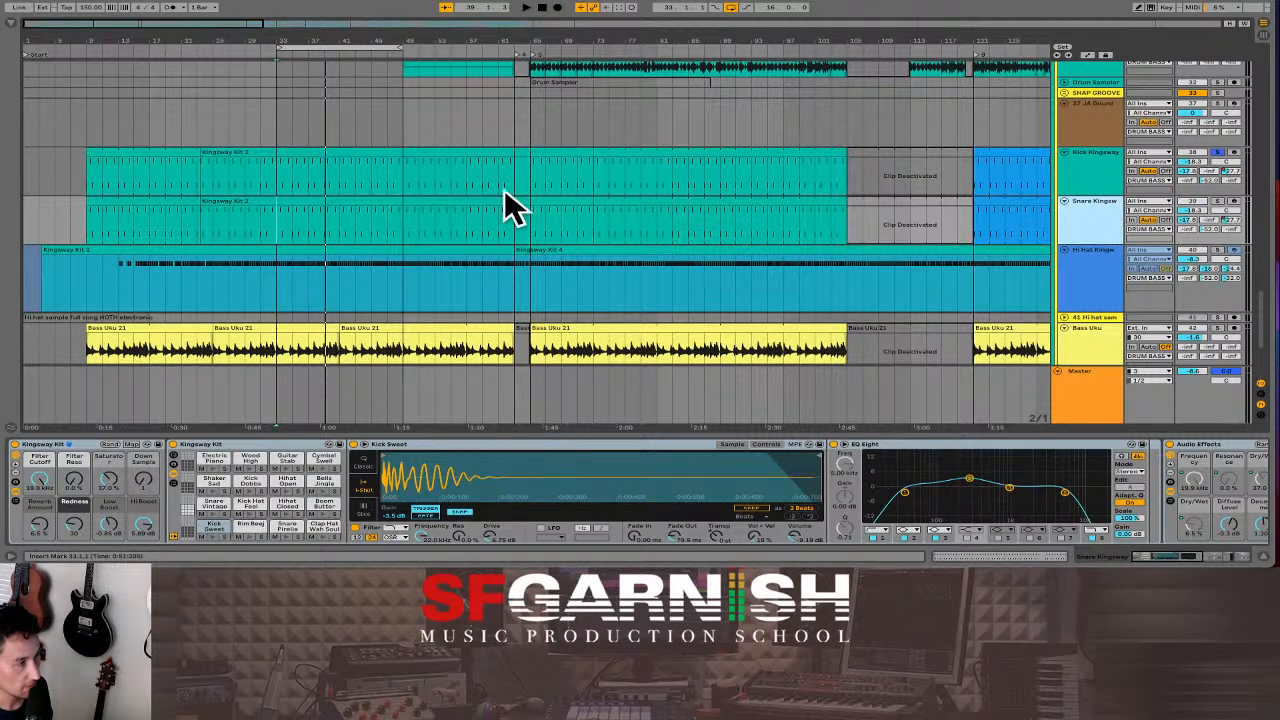
# Audition the kick track from bar 33 and mute the Snare Vintage pad in its Kingsway Kit rack.
pyautogui.click(389, 177)
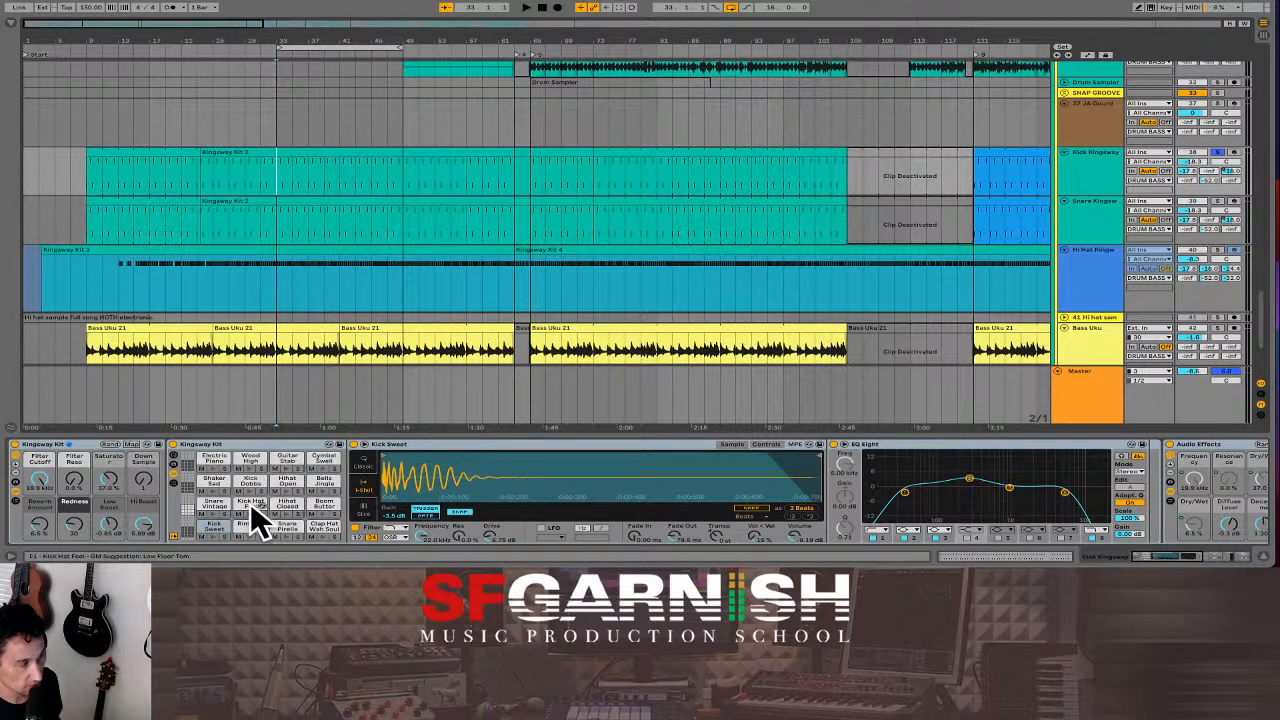
pyautogui.click(293, 179)
pyautogui.press('space')
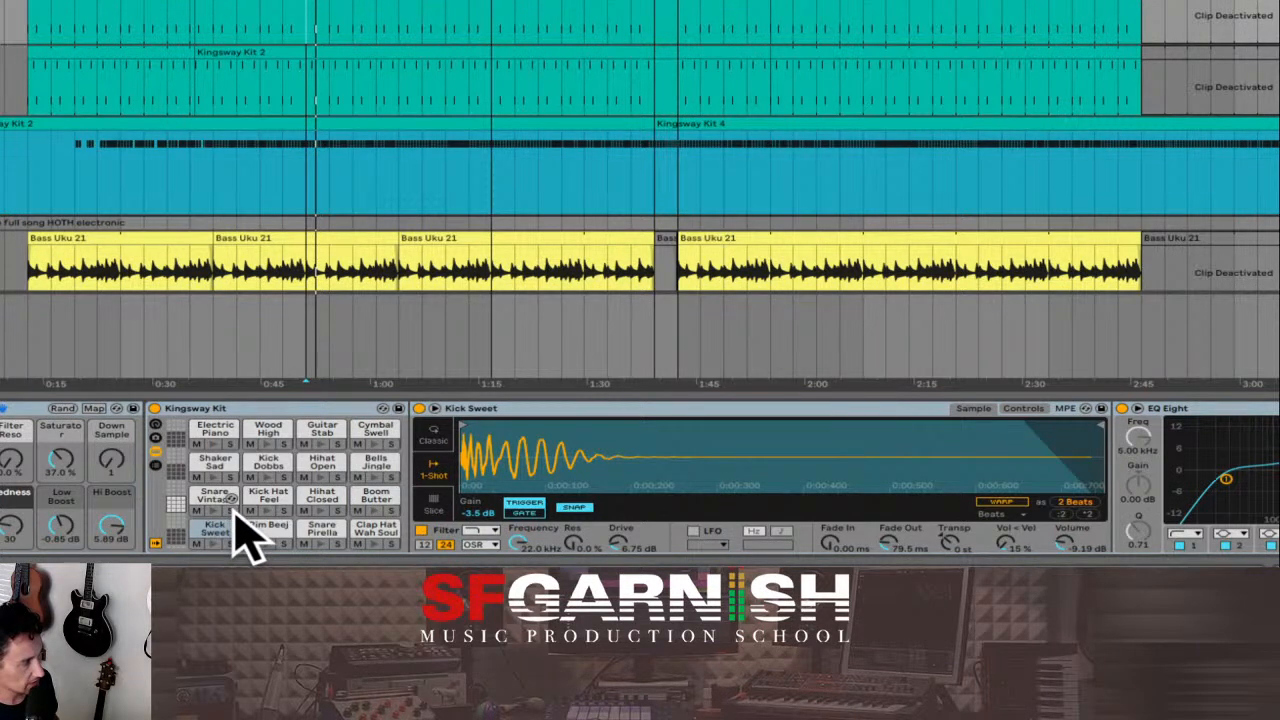
pyautogui.click(229, 511)
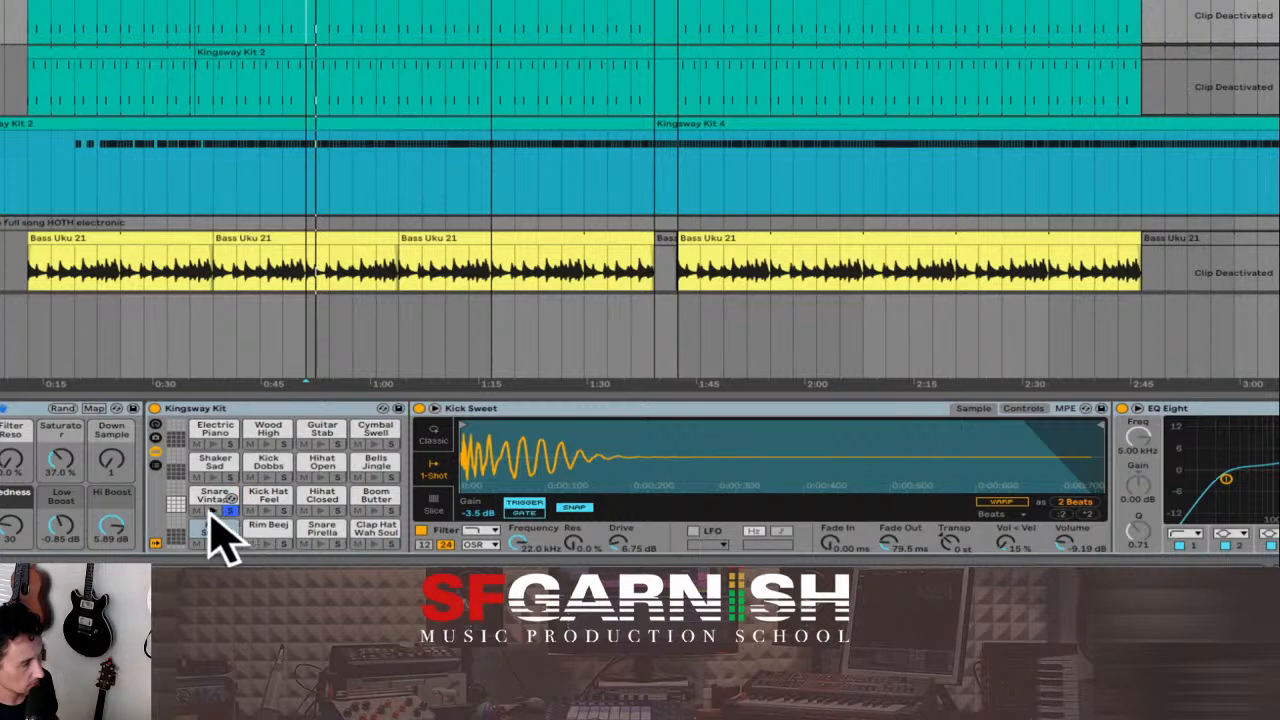
pyautogui.click(230, 511)
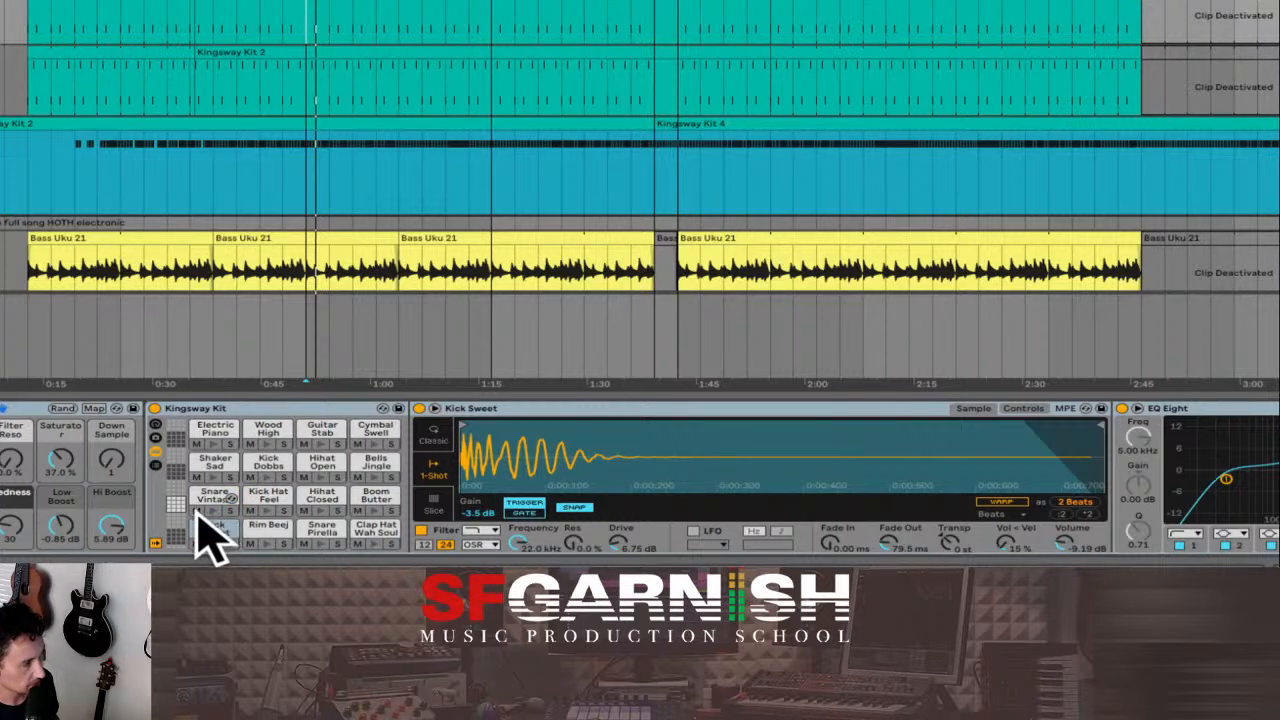
pyautogui.click(197, 511)
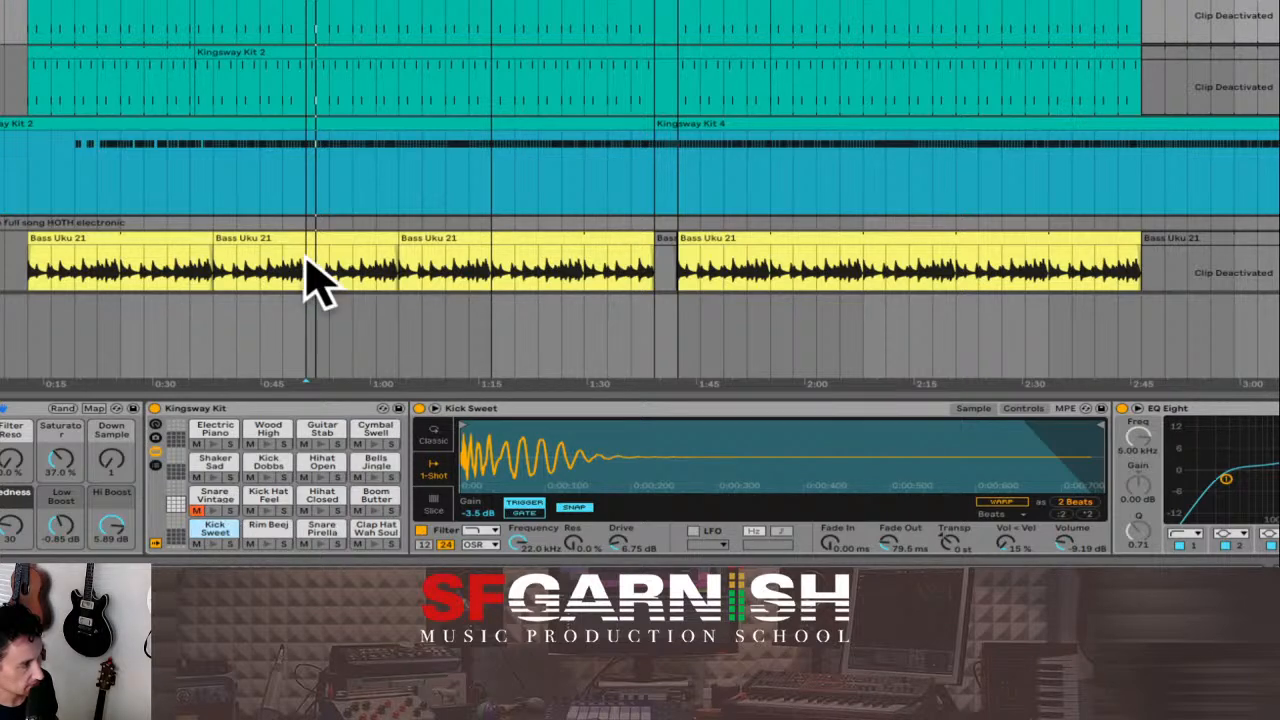
pyautogui.click(312, 187)
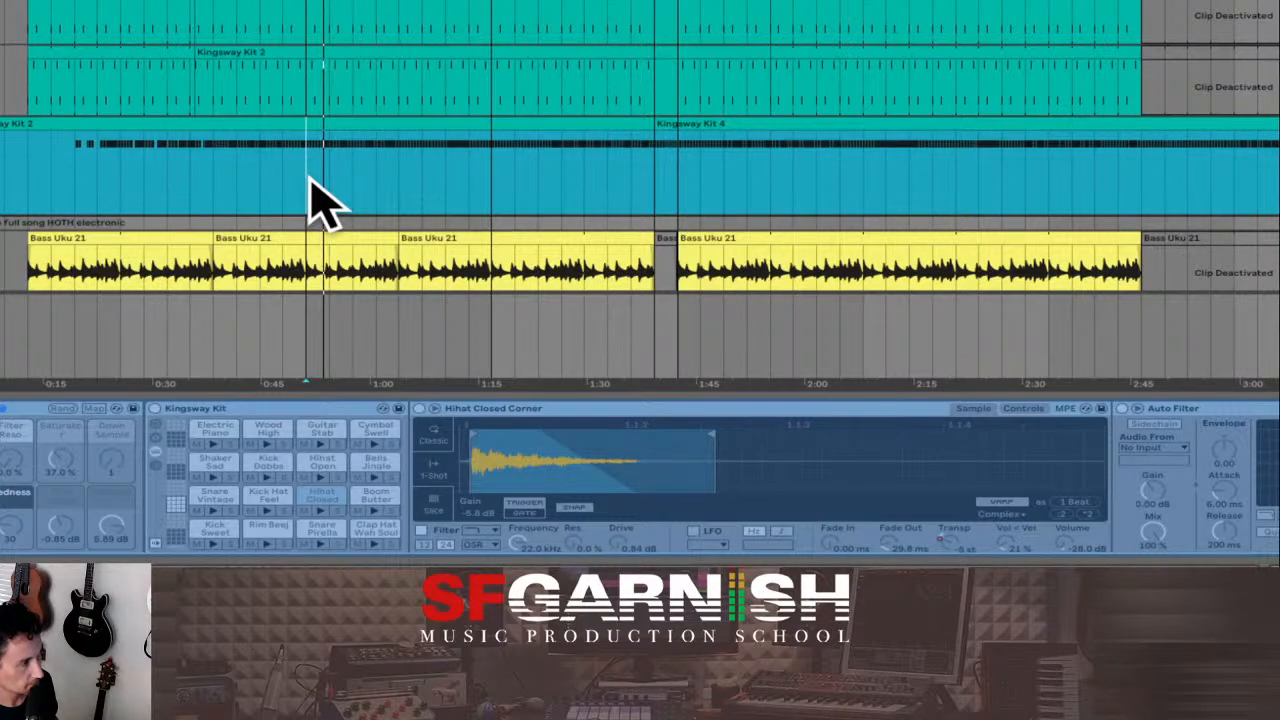
pyautogui.scroll(1, 310, 190)
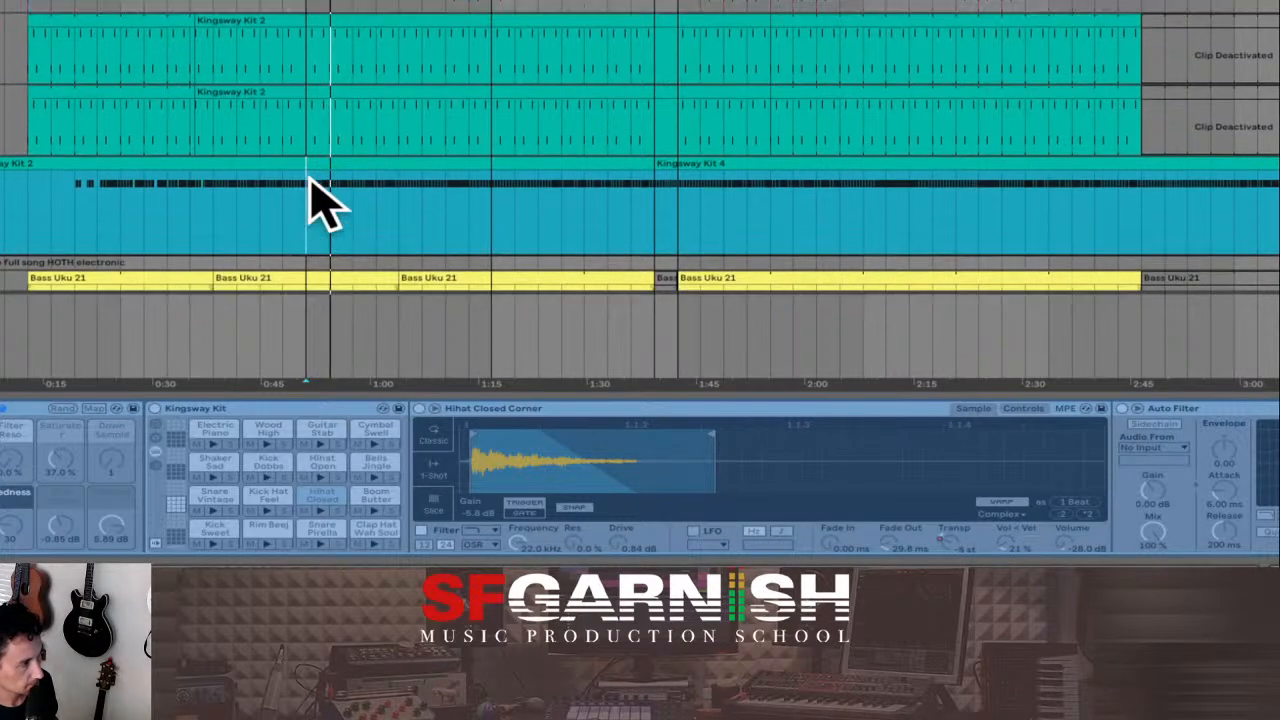
pyautogui.click(310, 82)
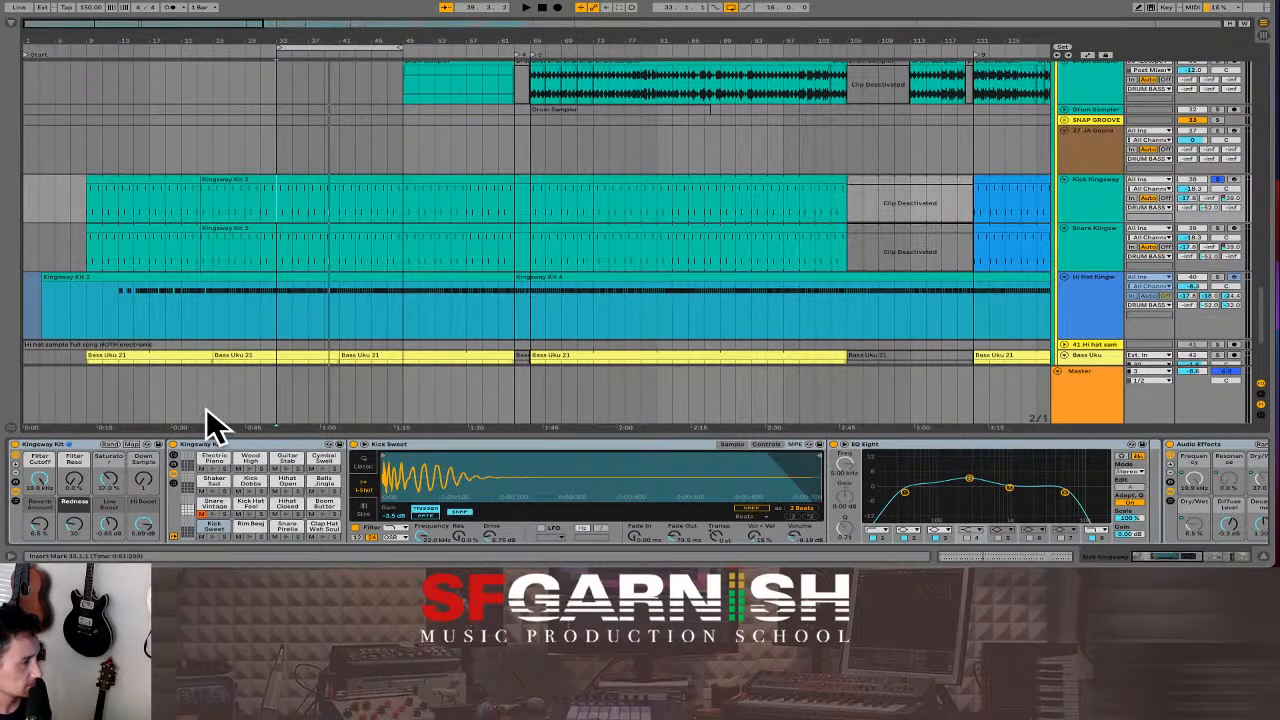
# Consolidate the Kick Kingsway clips from bar 9 to bar 269 into one clip.
pyautogui.click(85, 213)
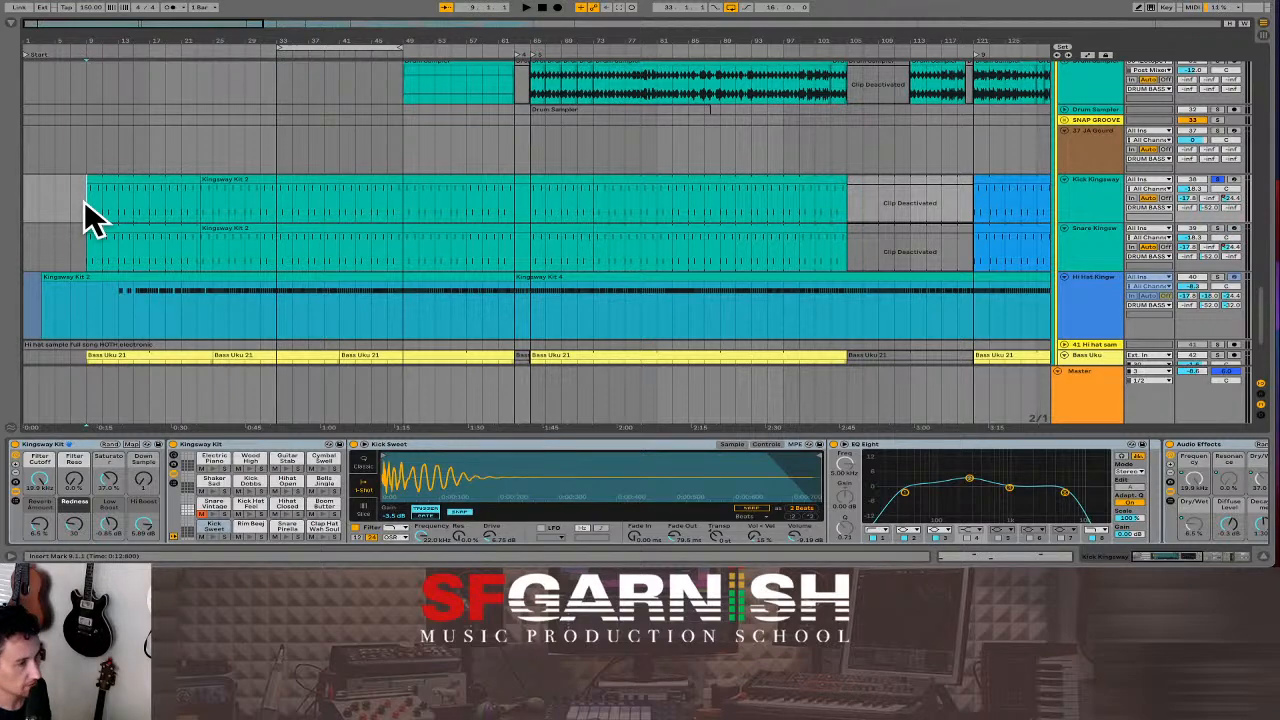
pyautogui.press('-')
pyautogui.press('-')
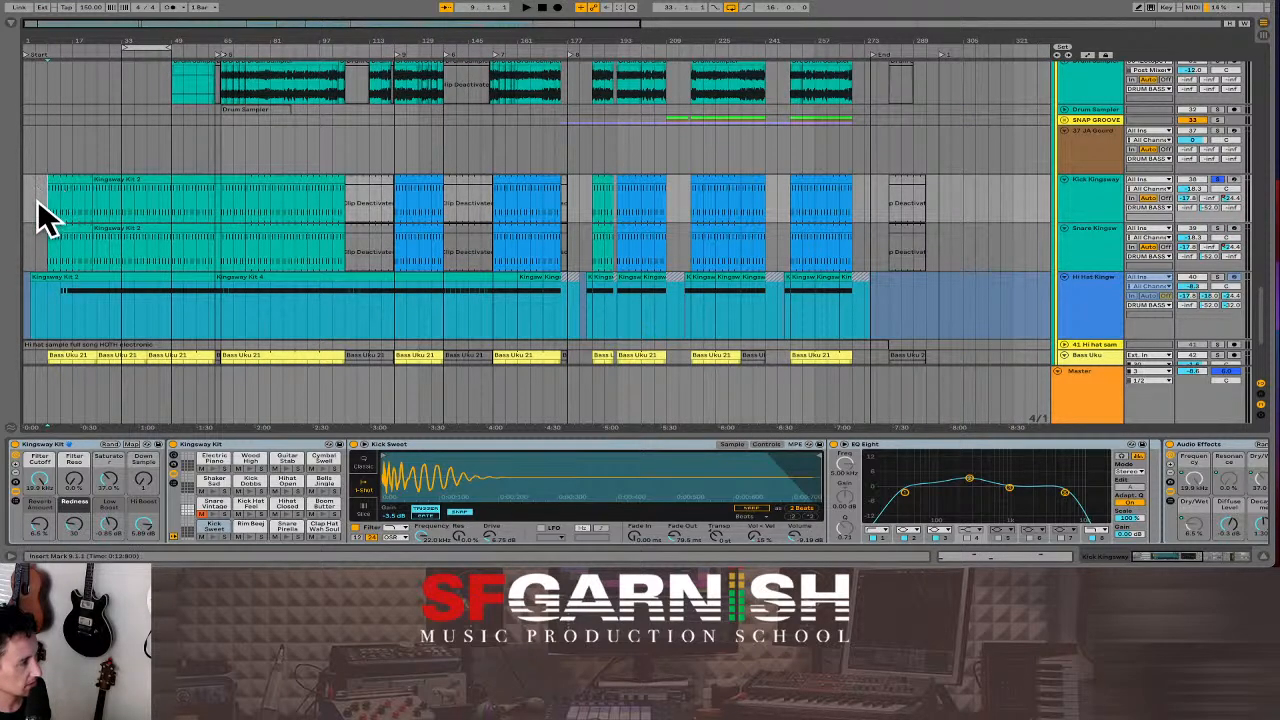
pyautogui.moveTo(49, 214); pyautogui.dragTo(853, 193)
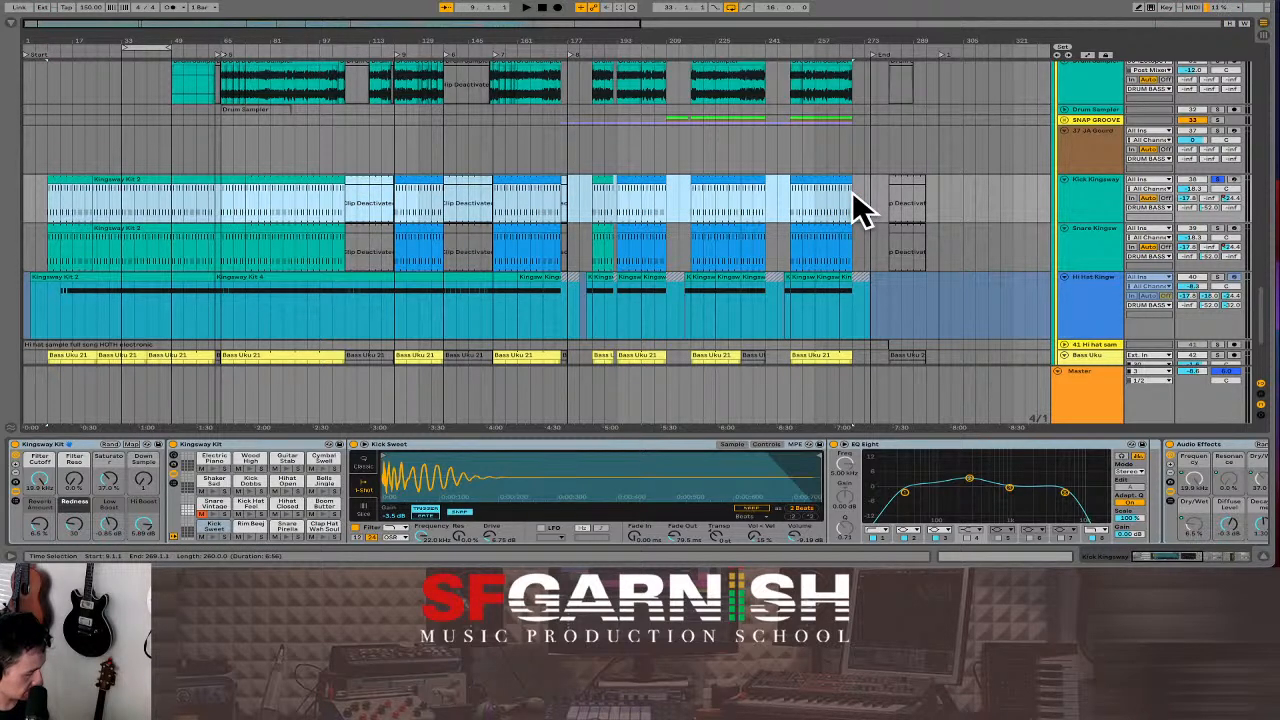
pyautogui.hotkey('ctrl', 'j')
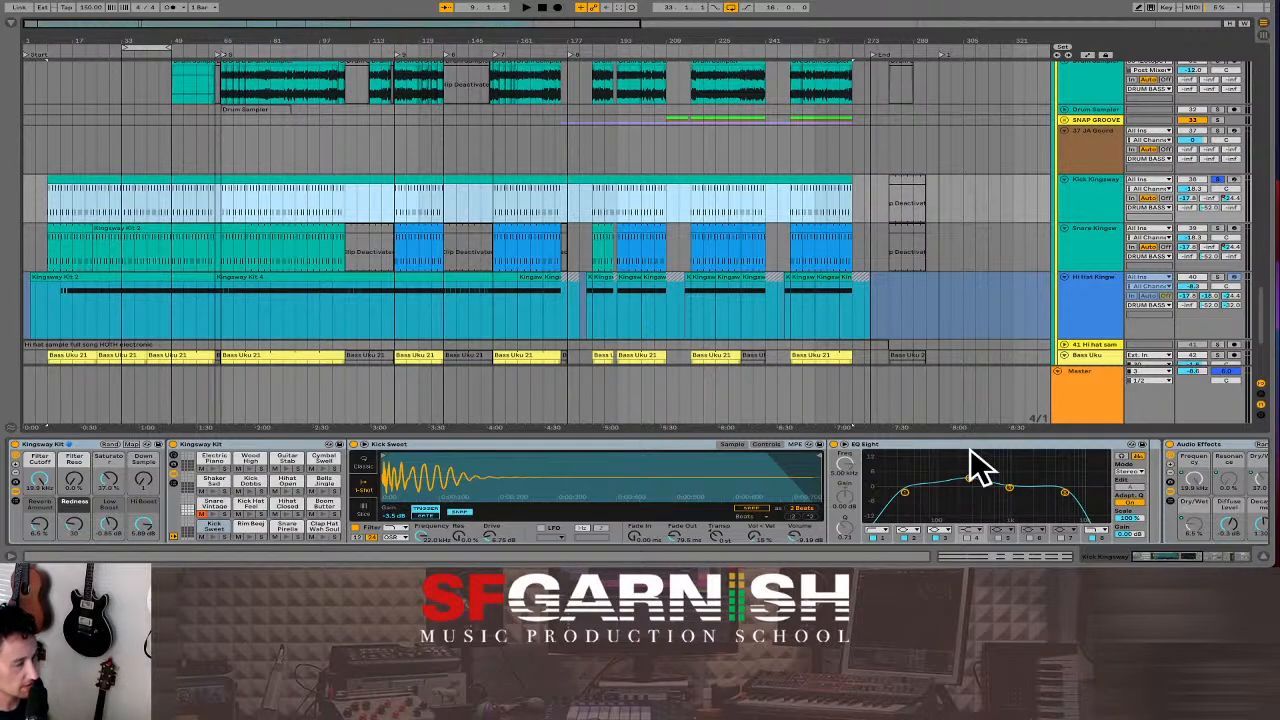
# Delete all Snare Vintage notes from the consolidated Kick Kingsway clip.
pyautogui.click(995, 558)
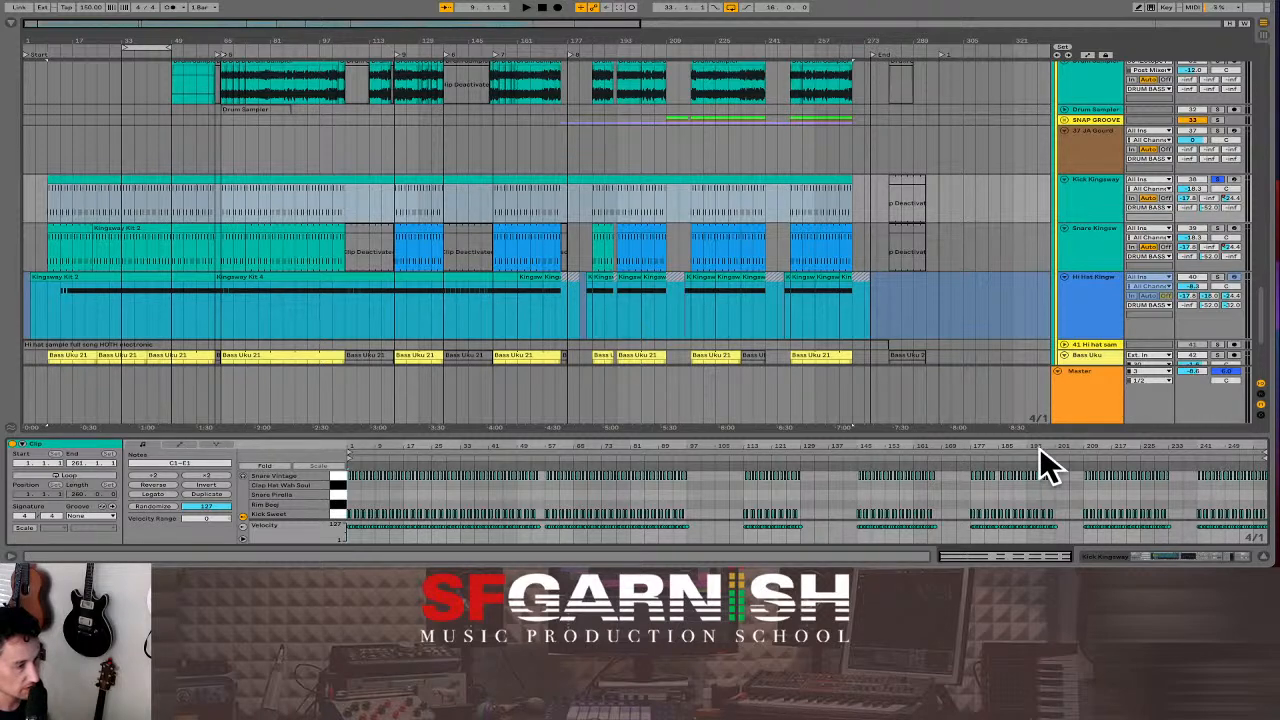
pyautogui.moveTo(1266, 491); pyautogui.dragTo(335, 482)
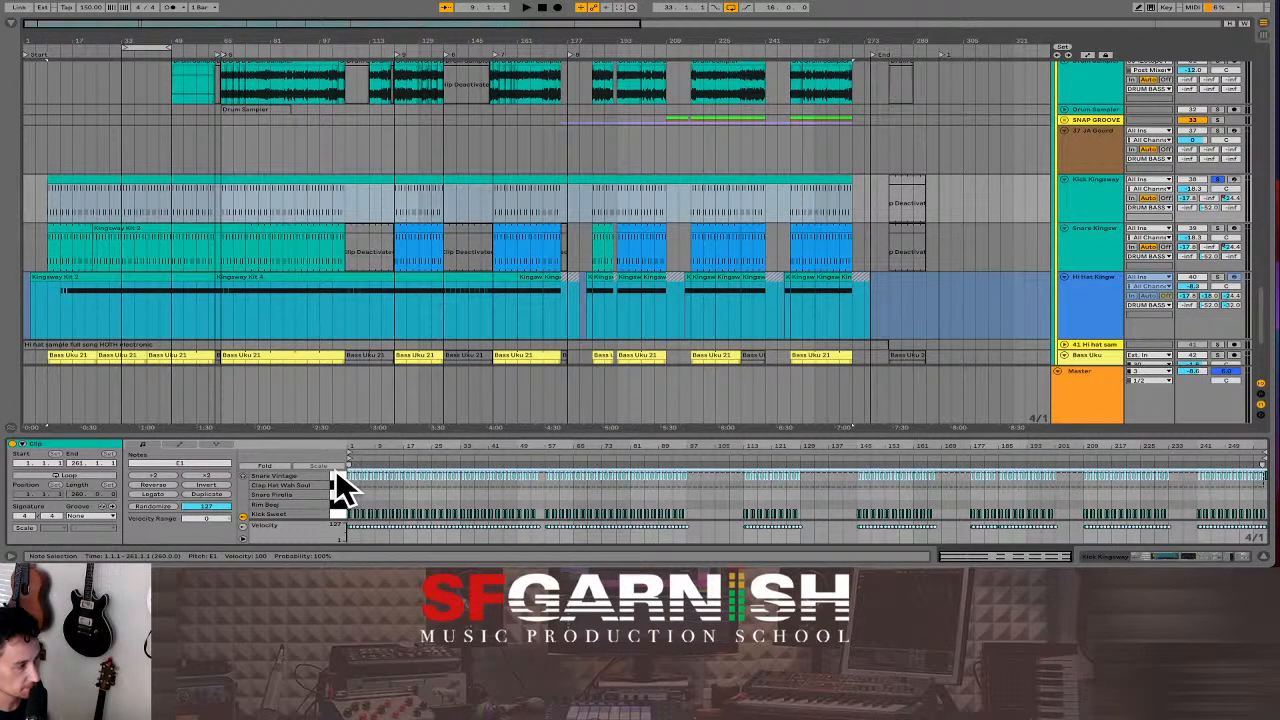
pyautogui.press('Delete')
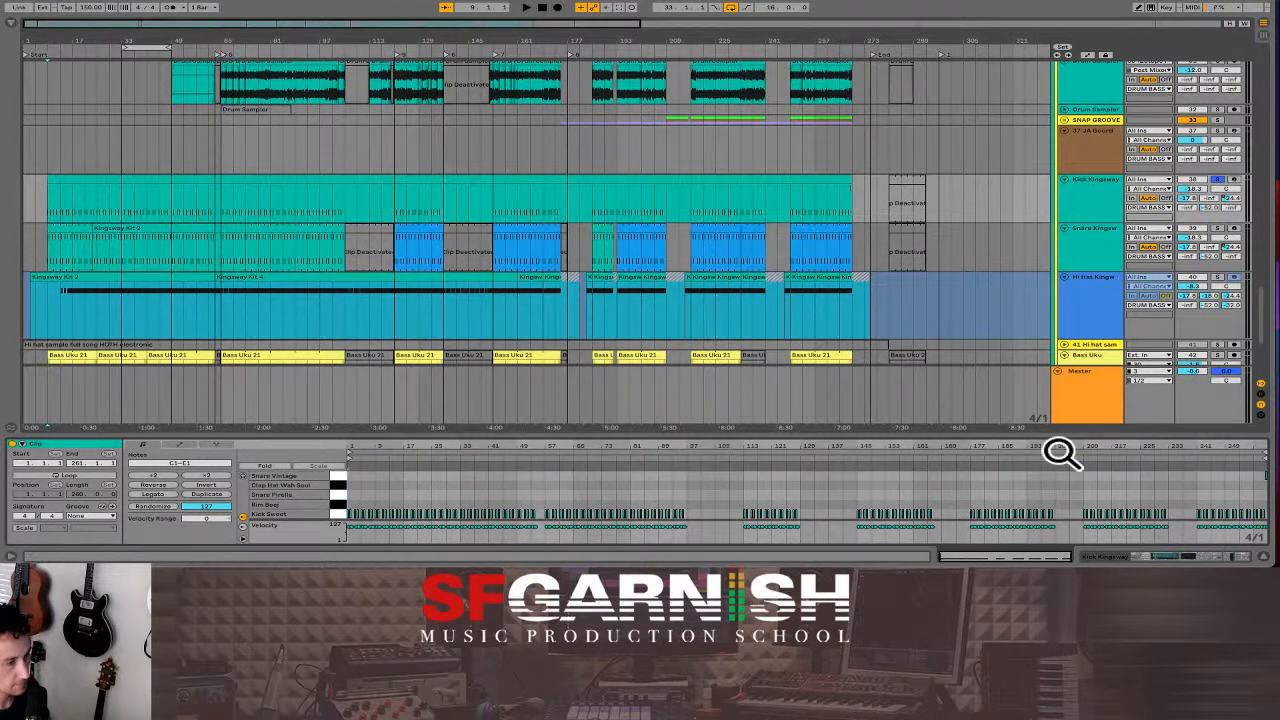
pyautogui.moveTo(1197, 482); pyautogui.dragTo(1277, 477)
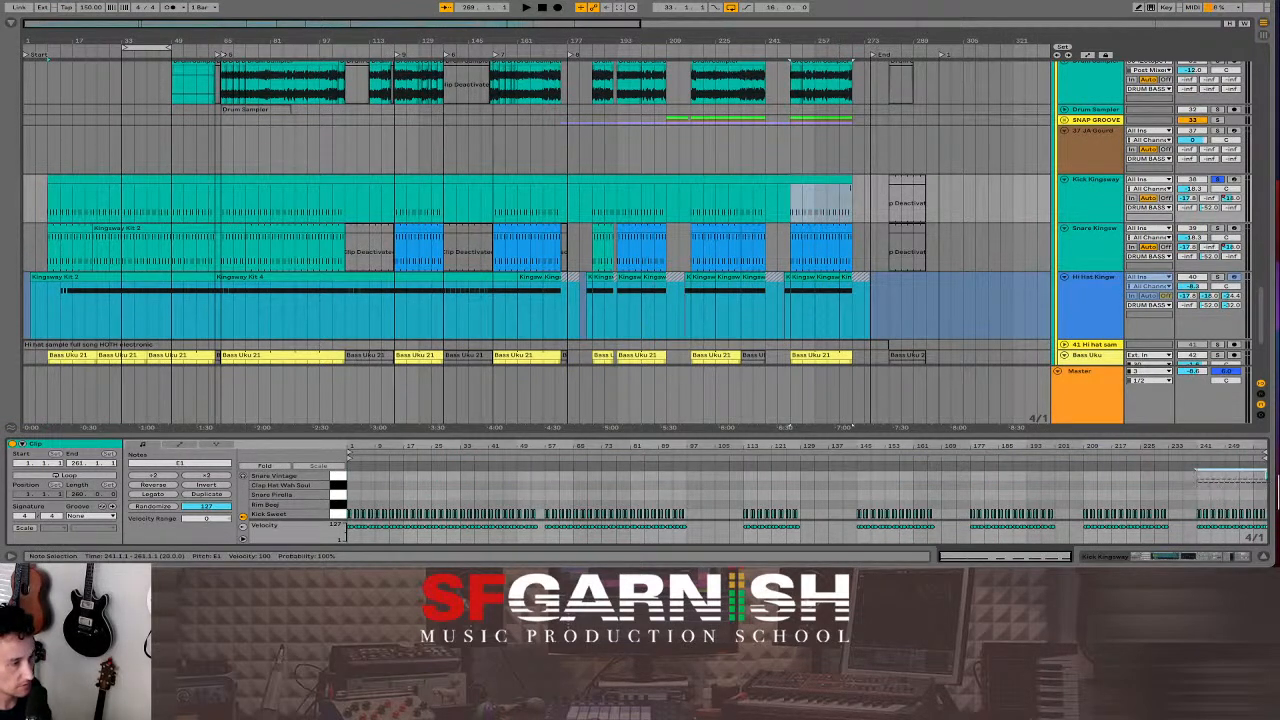
pyautogui.press('Delete')
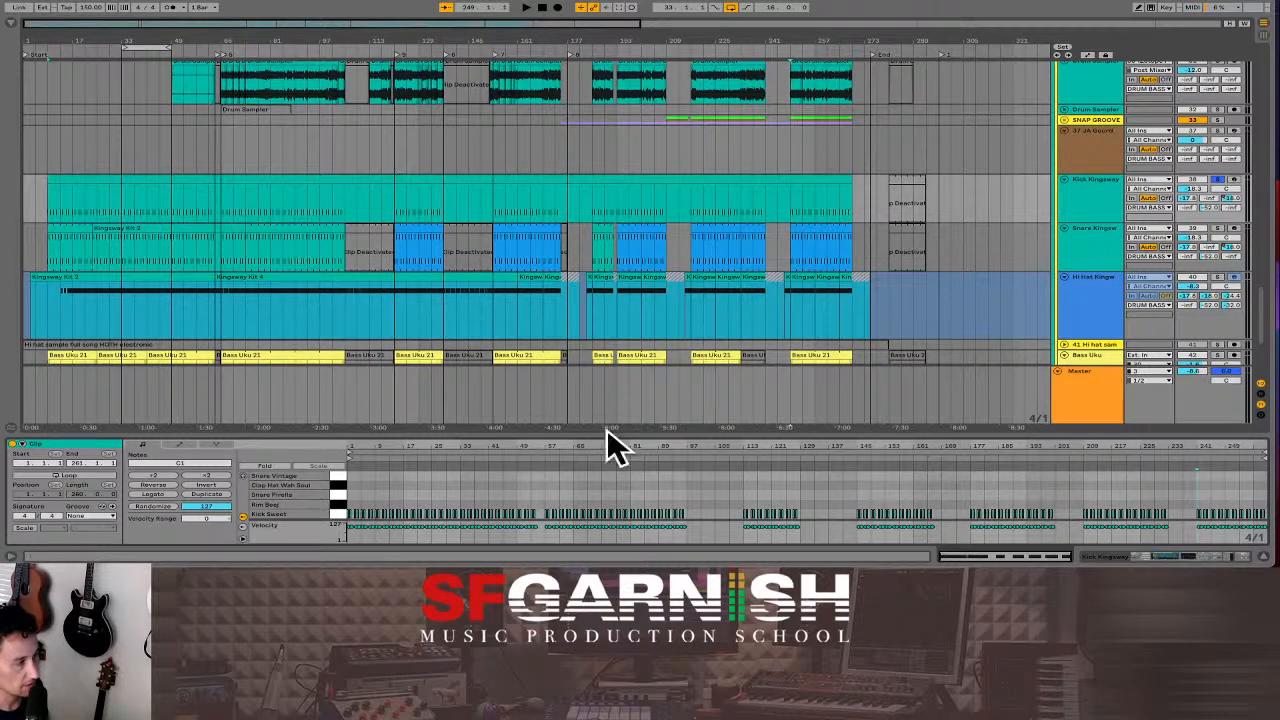
# Unmute the Snare Vintage pad and check the Kick Kingsway track by playing it briefly from bar 33.
pyautogui.click(119, 202)
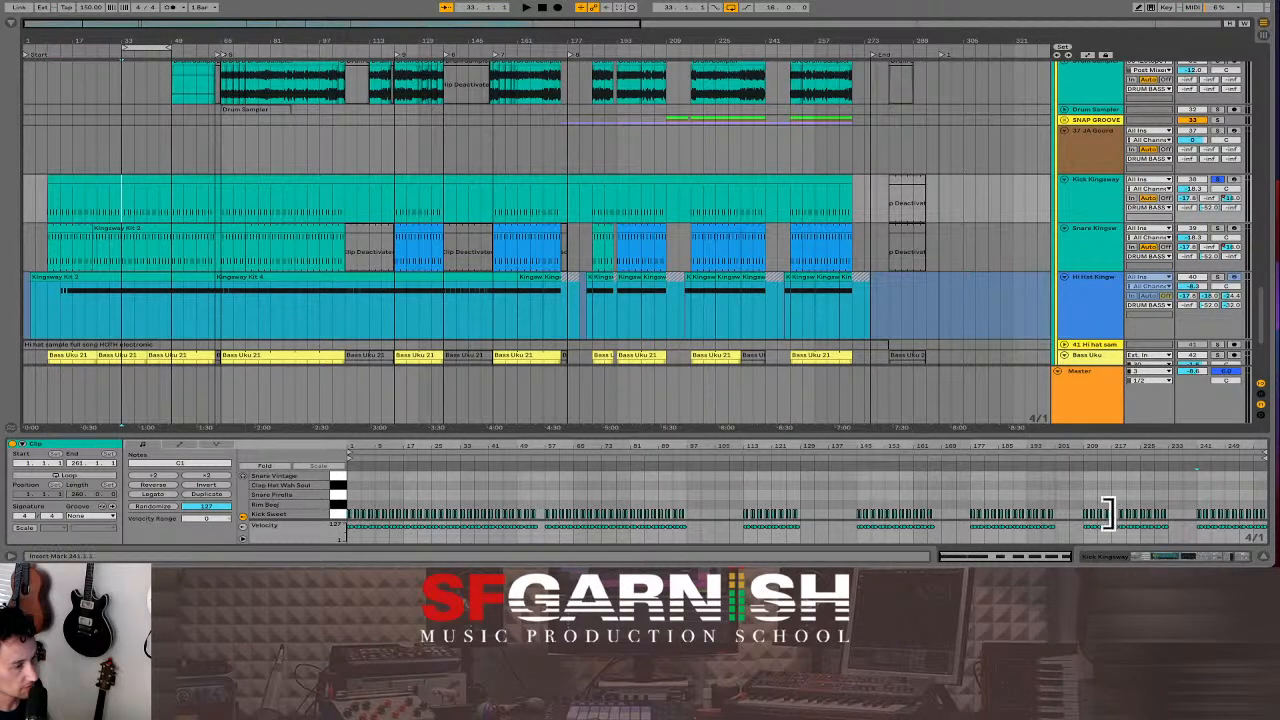
pyautogui.click(1183, 556)
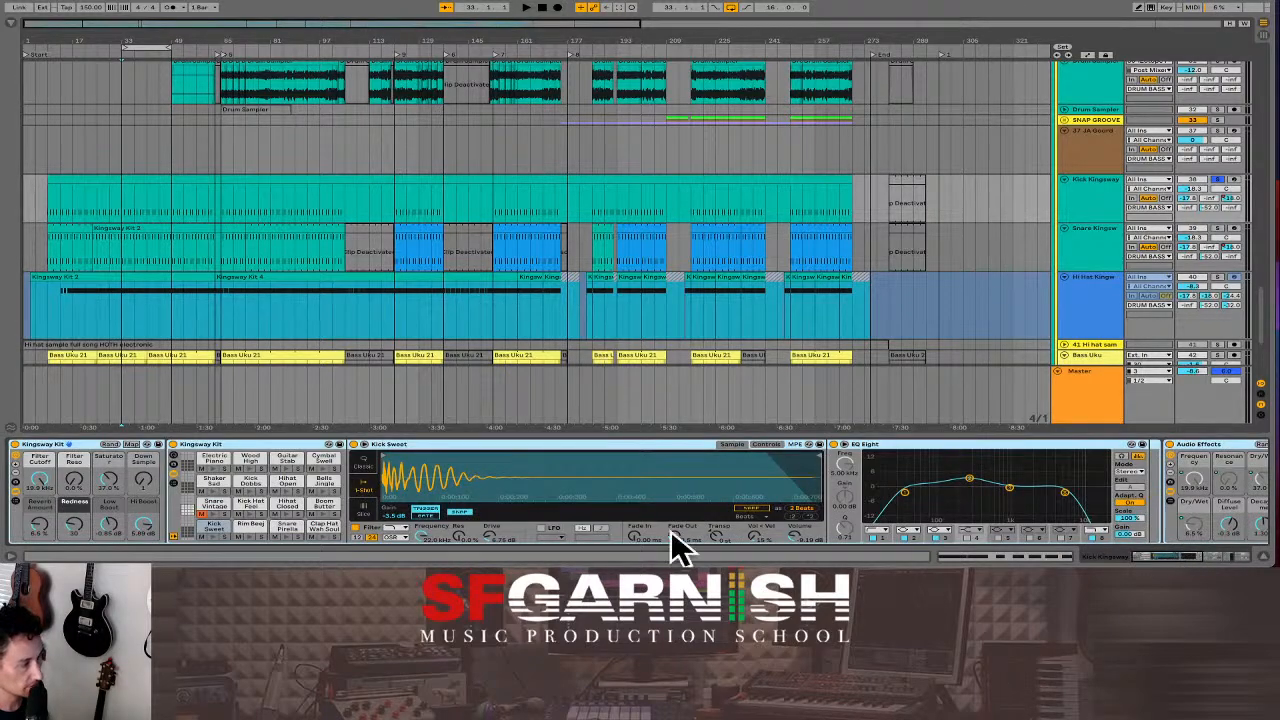
pyautogui.click(202, 514)
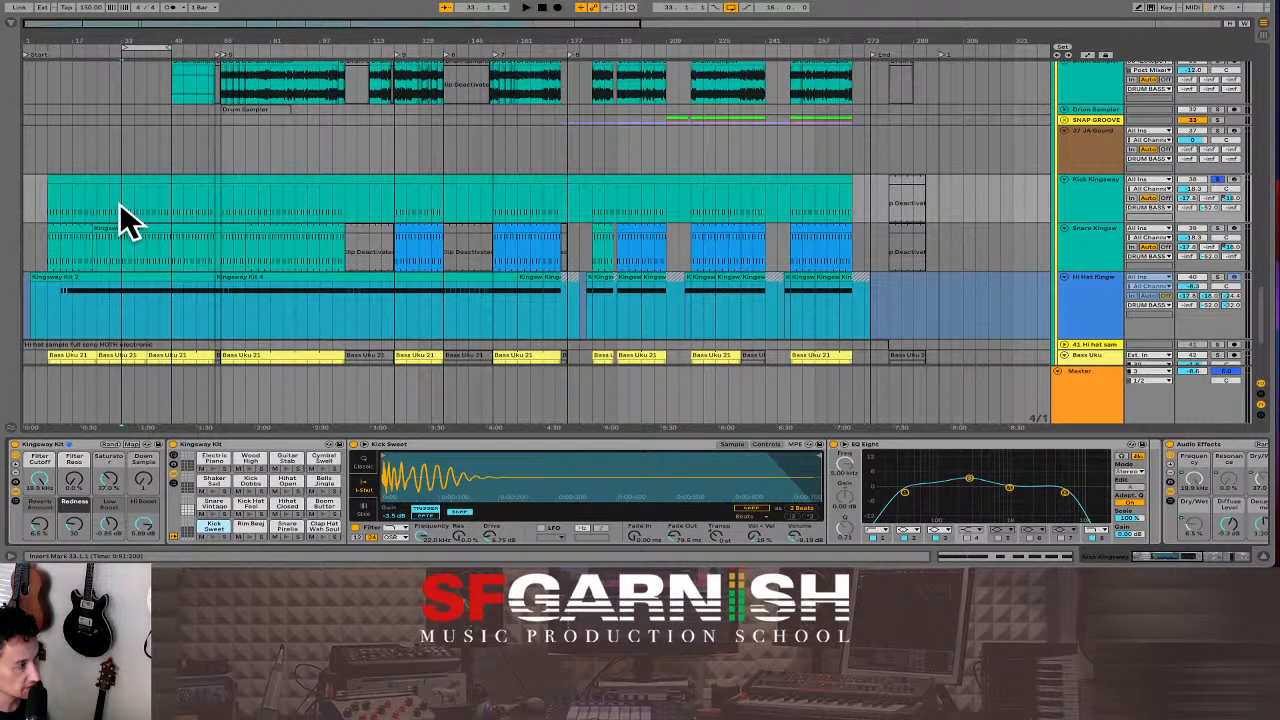
pyautogui.press('space')
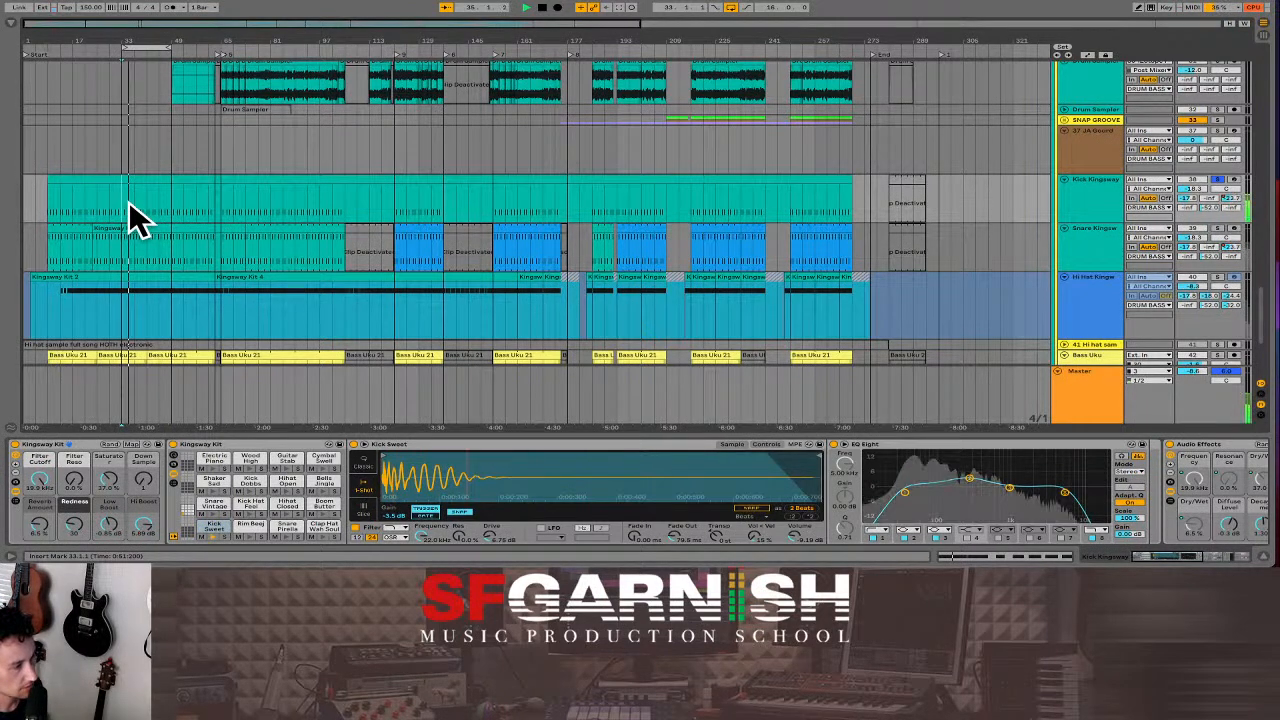
pyautogui.press('space')
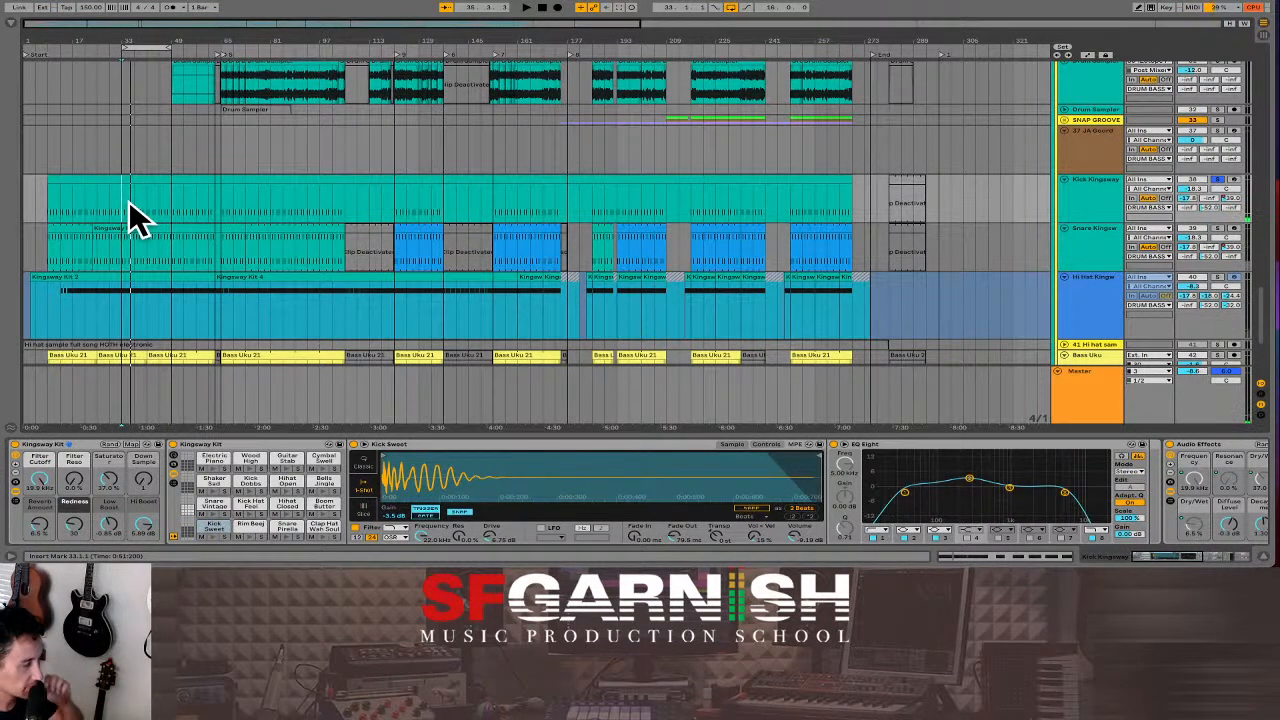
# Colour the consolidated kick clip and the Kick Kingsway track light purple.
pyautogui.click(140, 181)
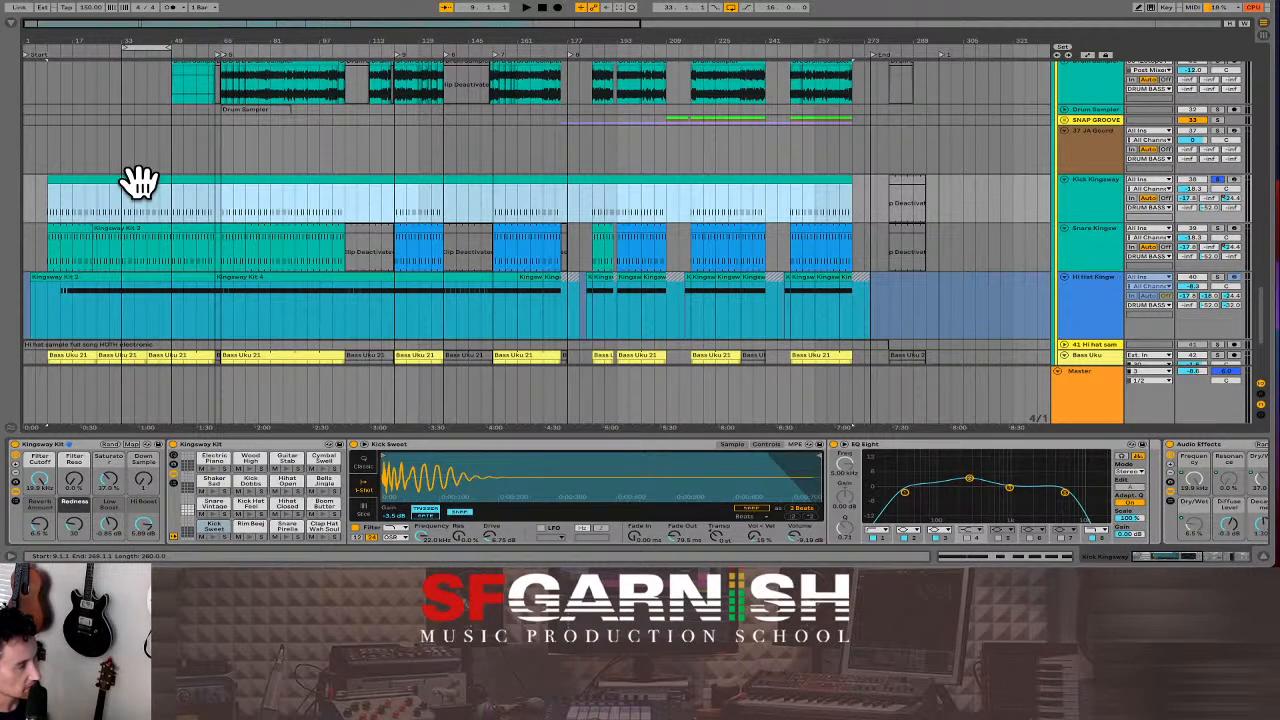
pyautogui.rightClick(140, 181)
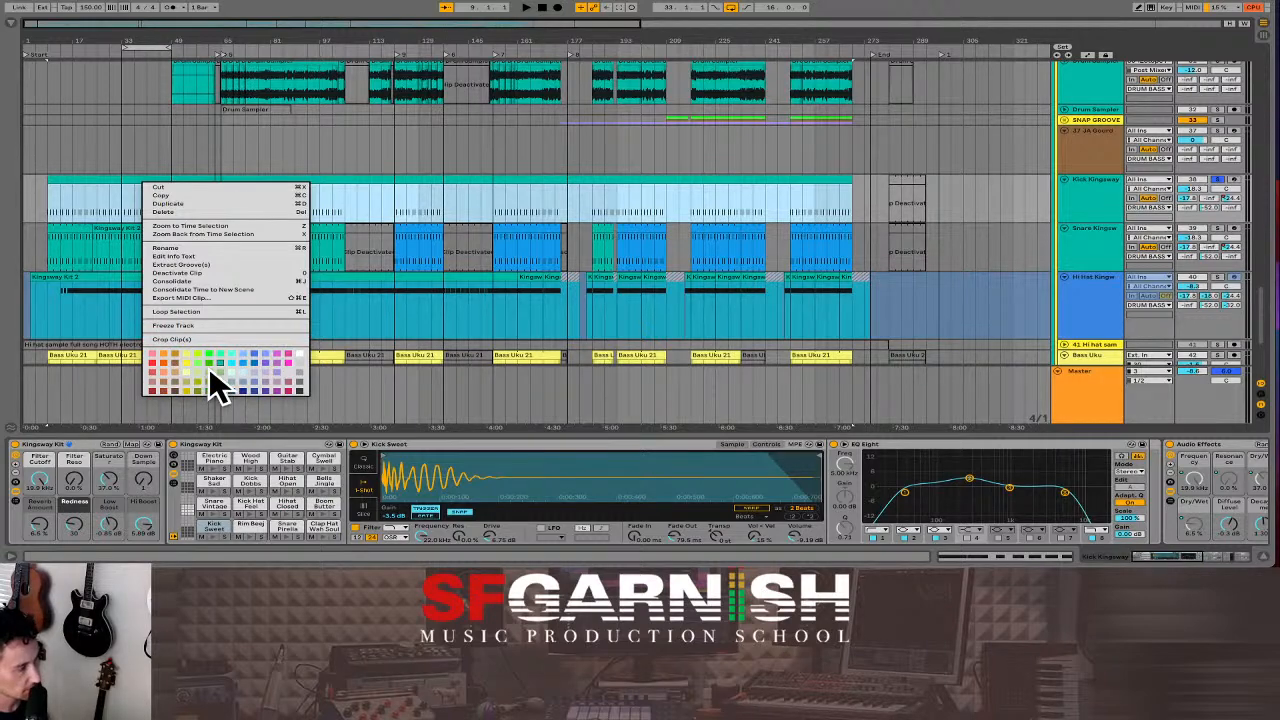
pyautogui.rightClick(1076, 205)
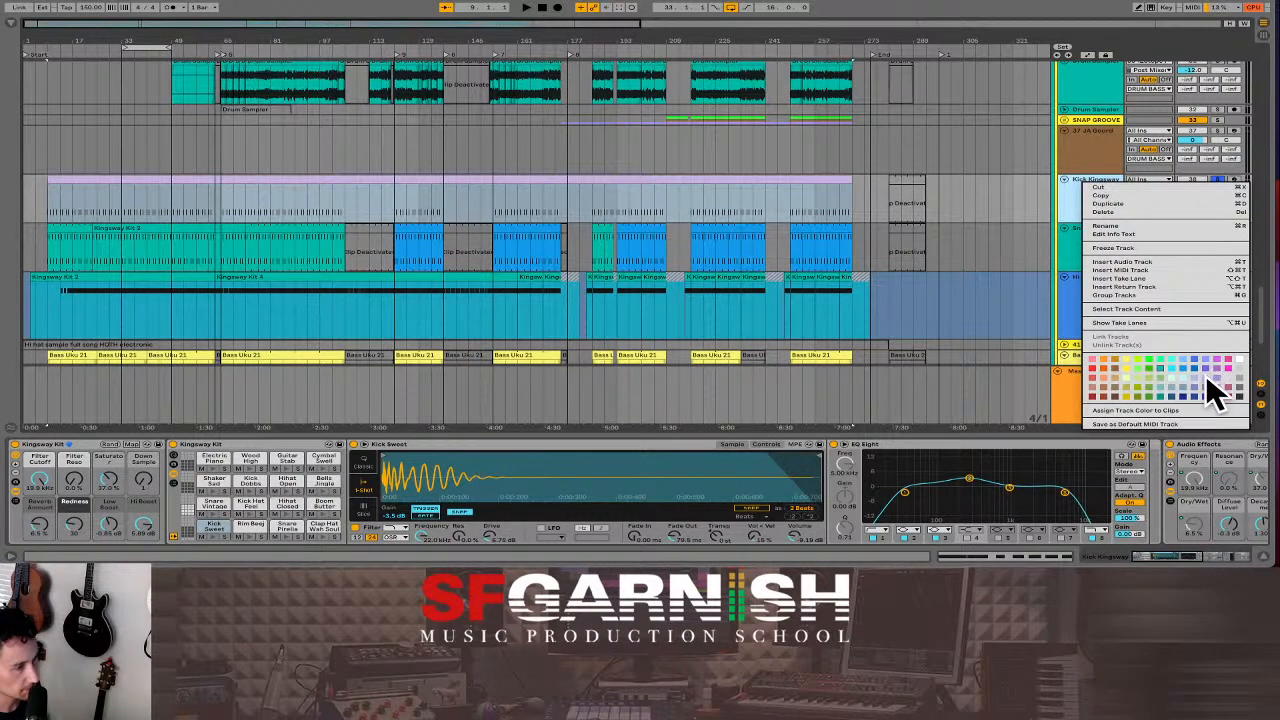
pyautogui.click(1205, 374)
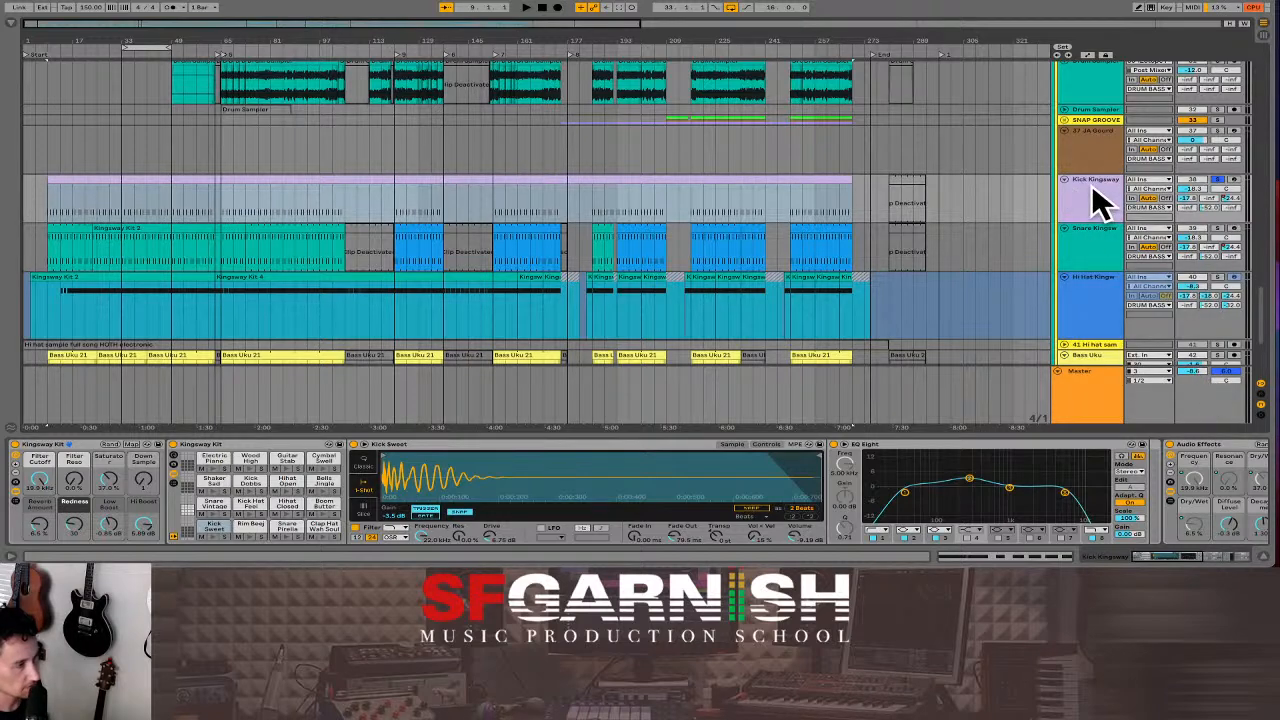
# Consolidate the Snare Kingsway clips from bar 9 to bar 269 into one clip and solo that track.
pyautogui.click(834, 232)
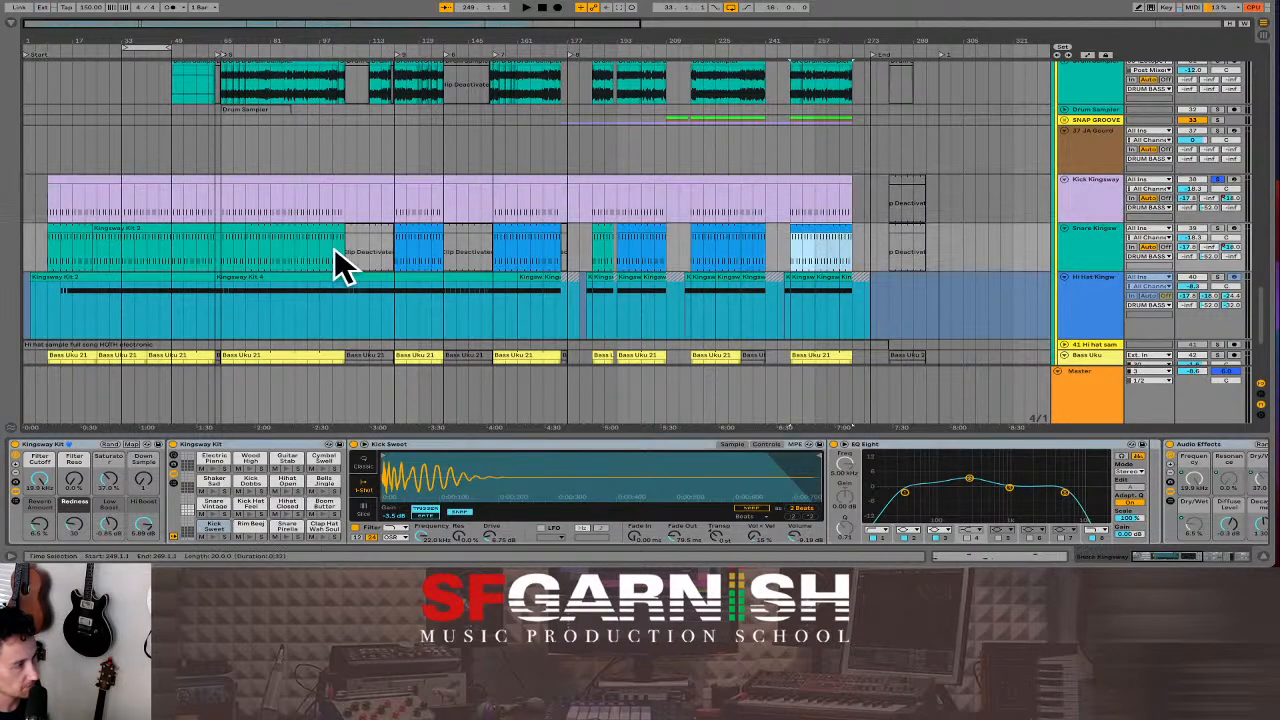
pyautogui.keyDown('shift'); pyautogui.click(70, 230); pyautogui.keyUp('shift')
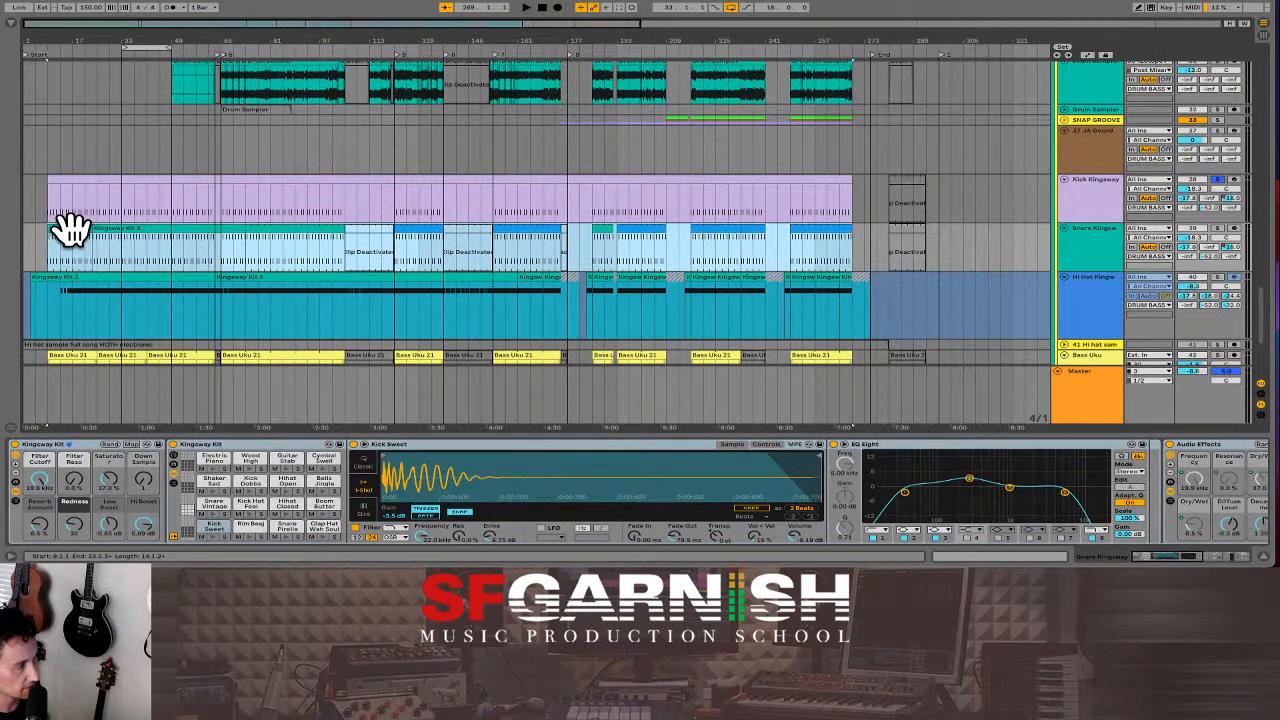
pyautogui.hotkey('ctrl', 'j')
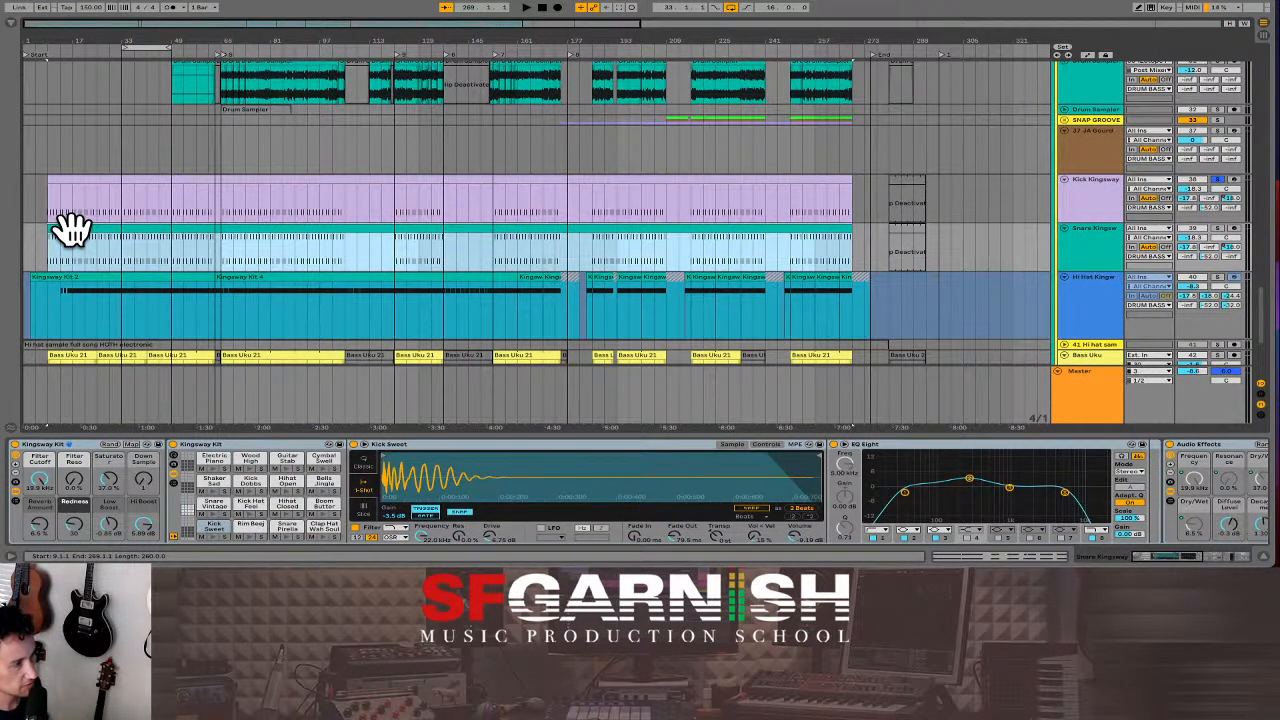
pyautogui.click(1220, 230)
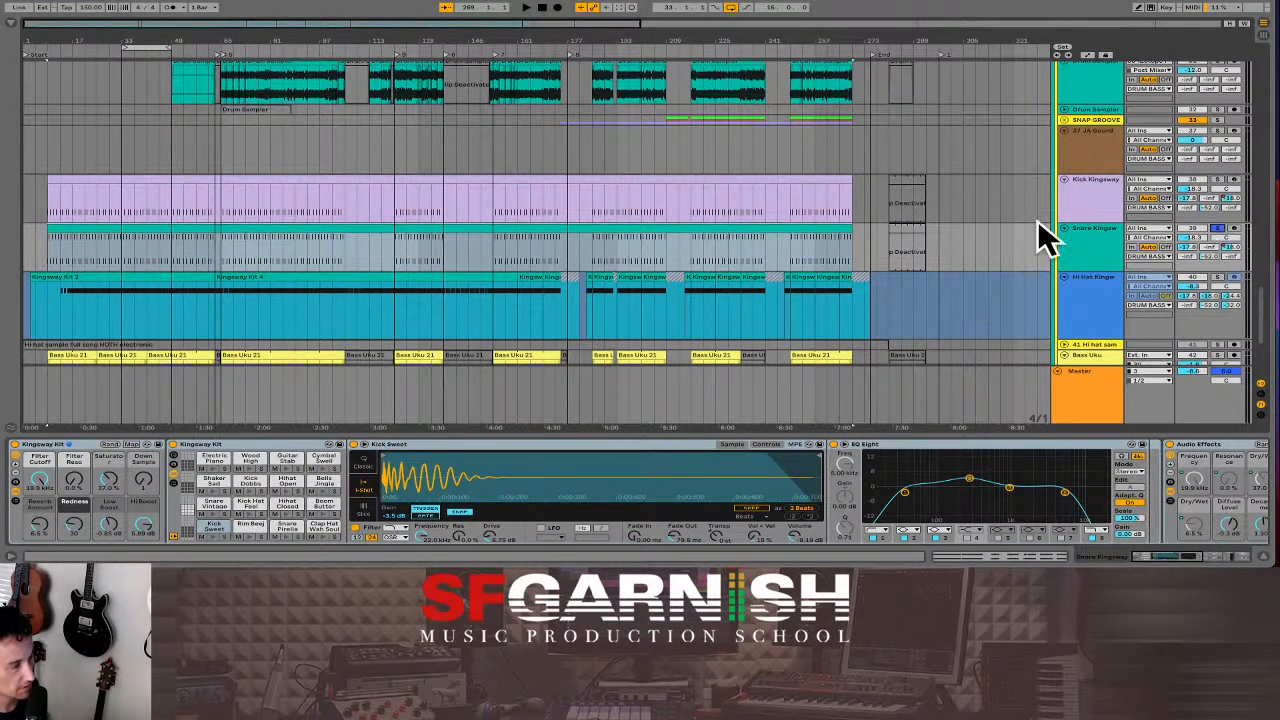
# Delete all Kick Sweet notes from the consolidated Snare Kingsway clip.
pyautogui.click(118, 258)
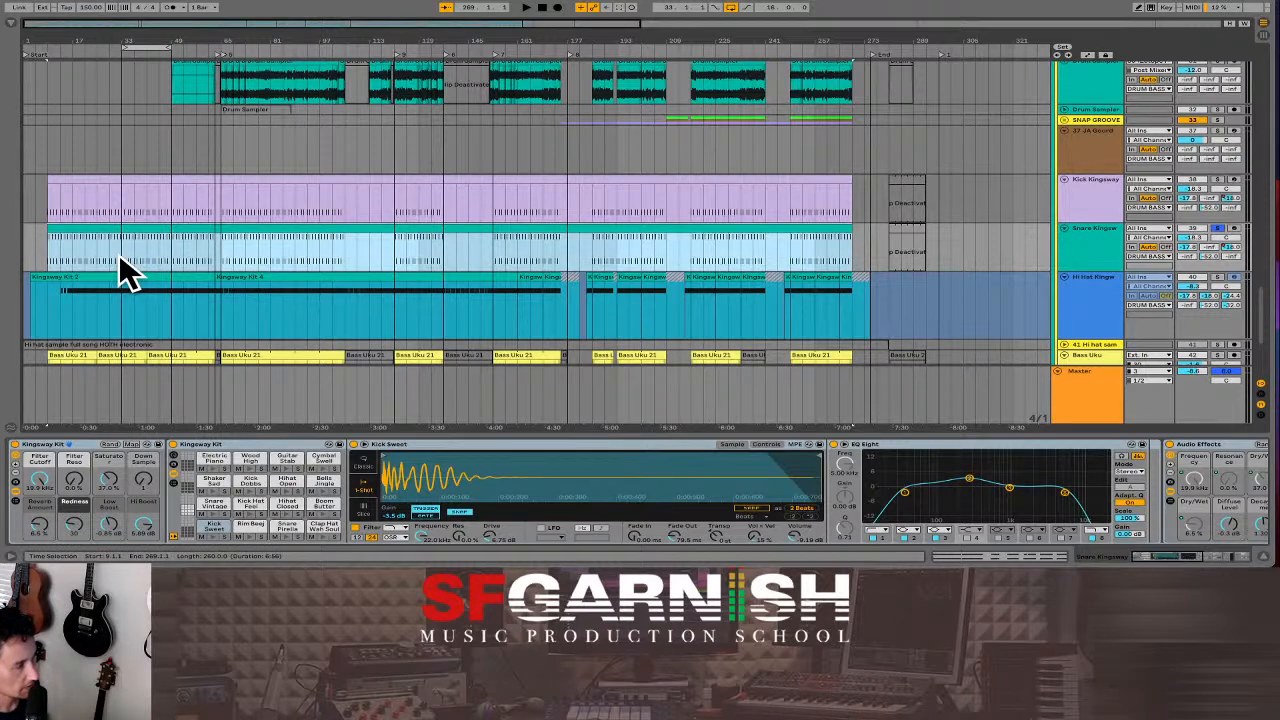
pyautogui.click(122, 225)
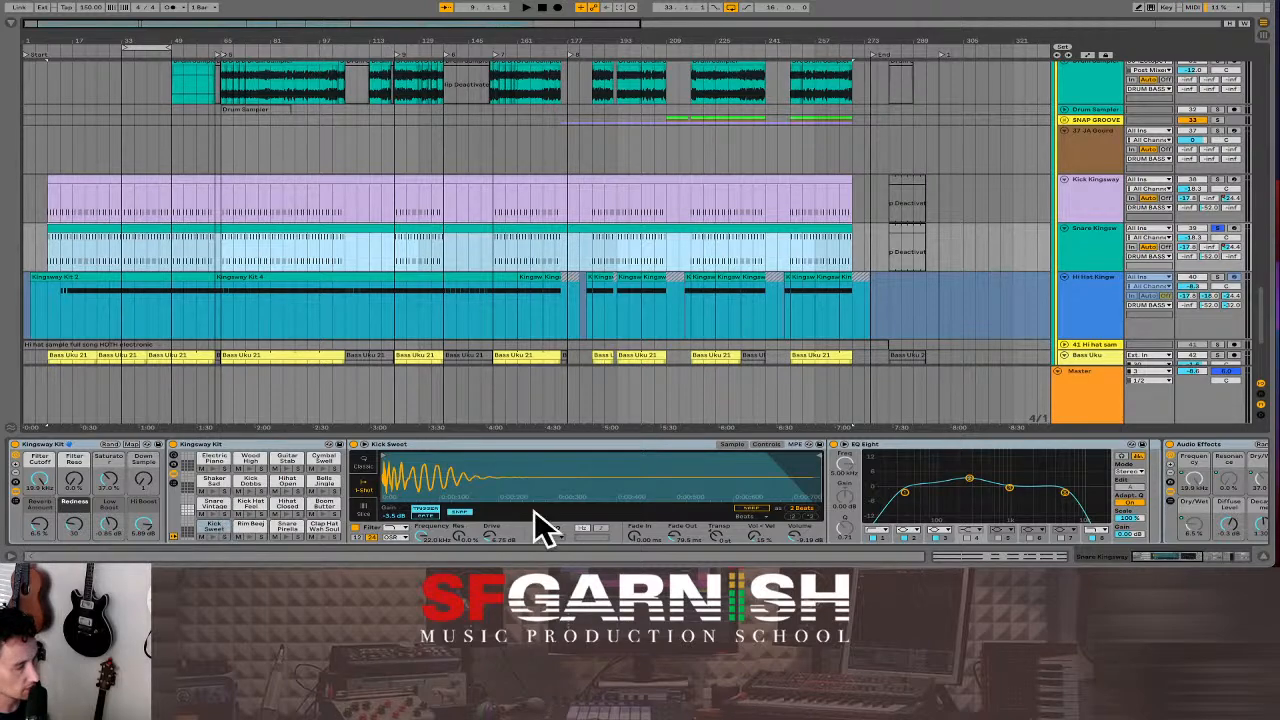
pyautogui.click(975, 558)
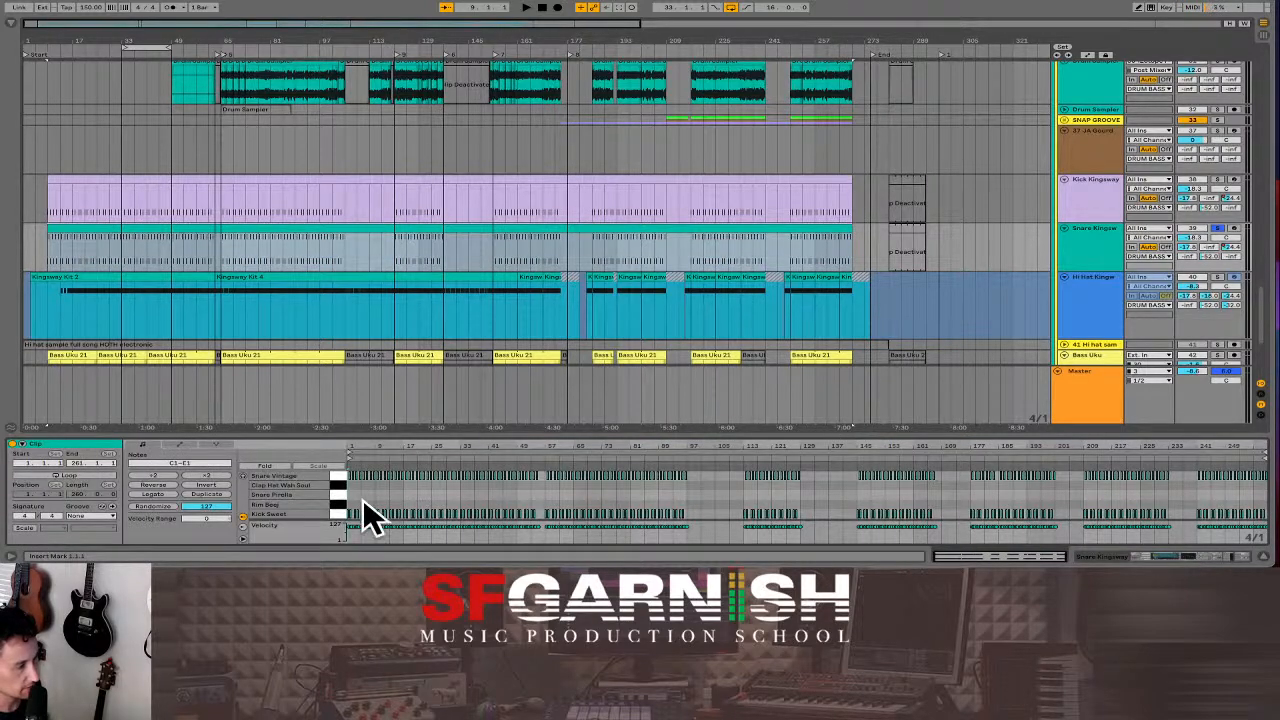
pyautogui.moveTo(690, 511); pyautogui.dragTo(334, 513)
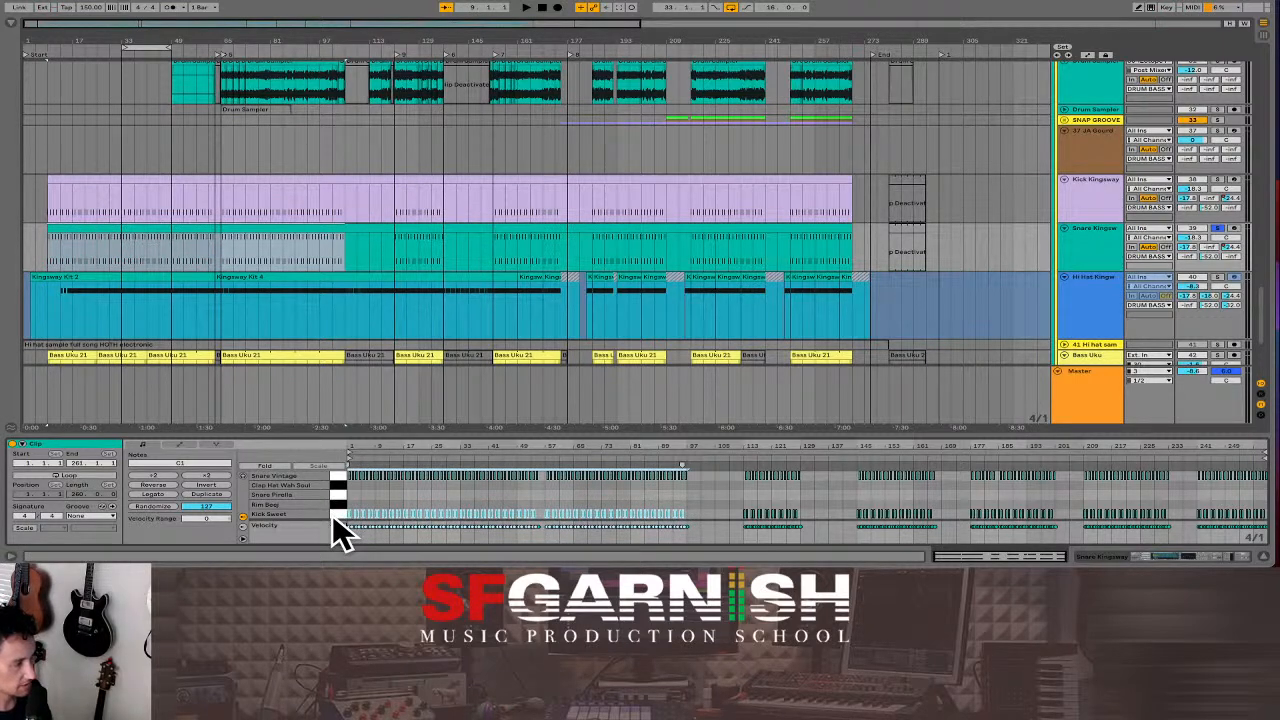
pyautogui.click(340, 533)
pyautogui.moveTo(719, 505); pyautogui.dragTo(1240, 515)
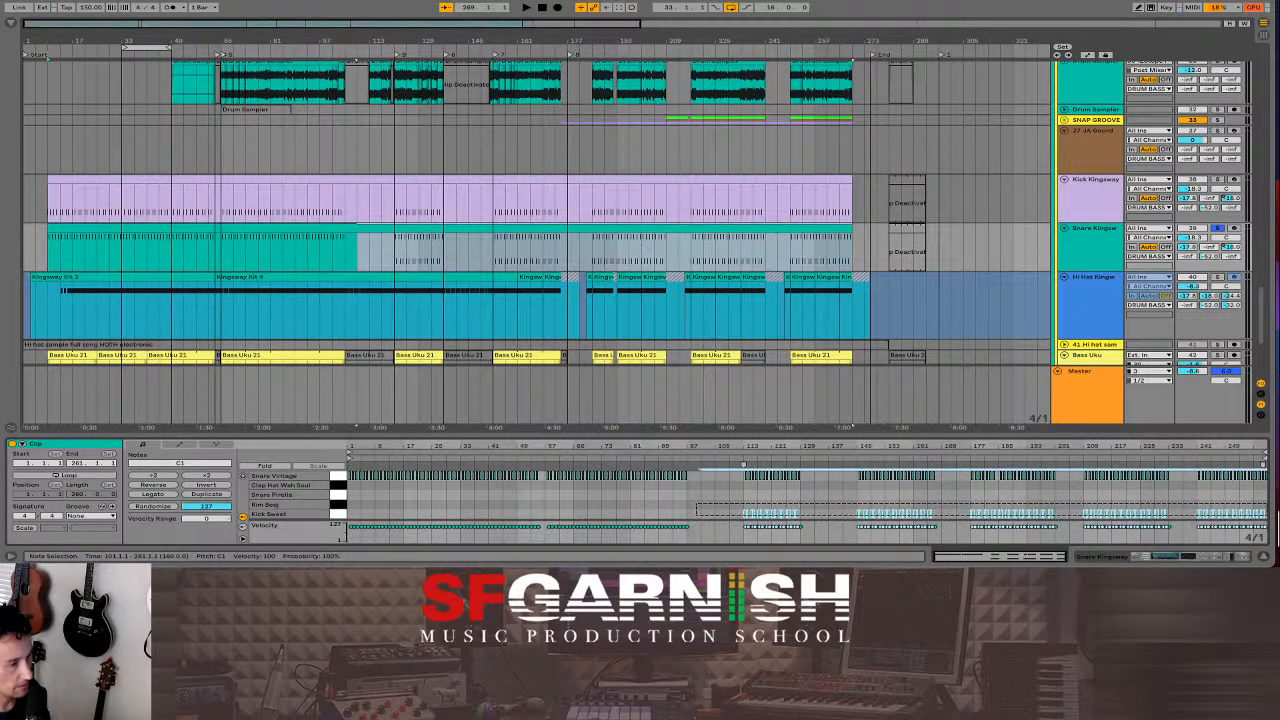
pyautogui.press('Delete')
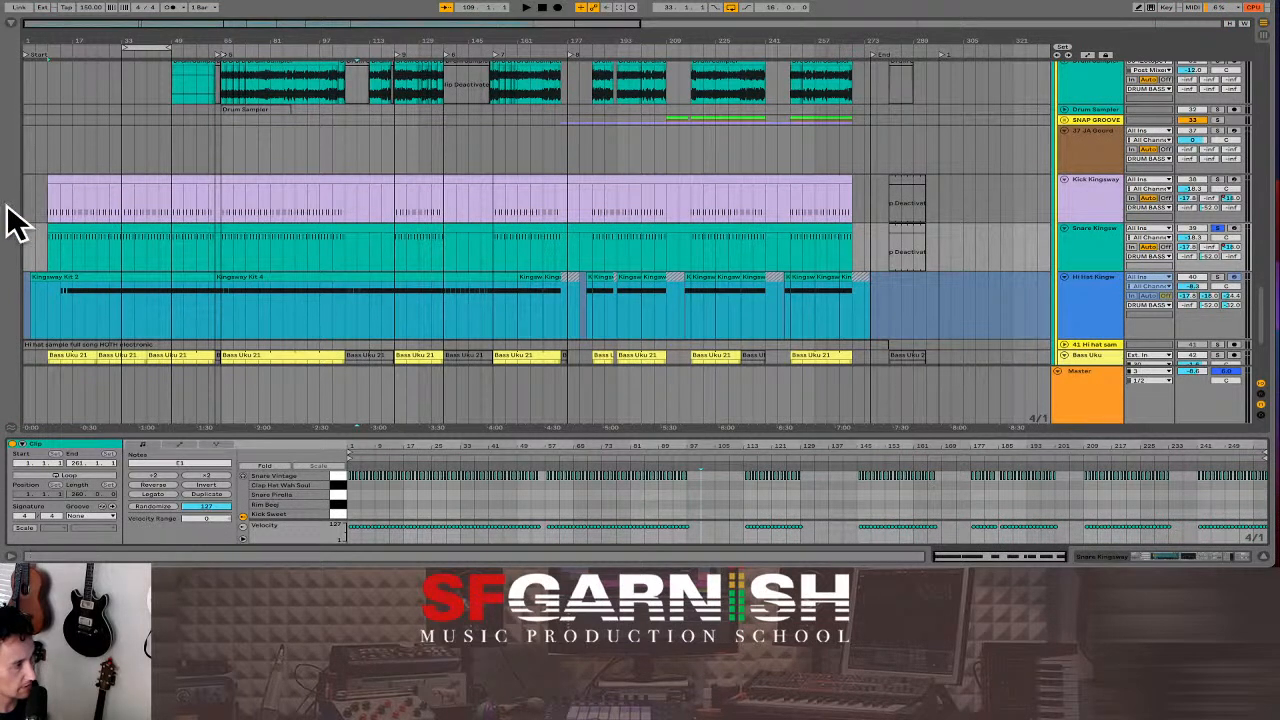
# Play the soloed Snare Kingsway track from bar 33 to check that only the snare sounds.
pyautogui.click(56, 221)
pyautogui.click(51, 209)
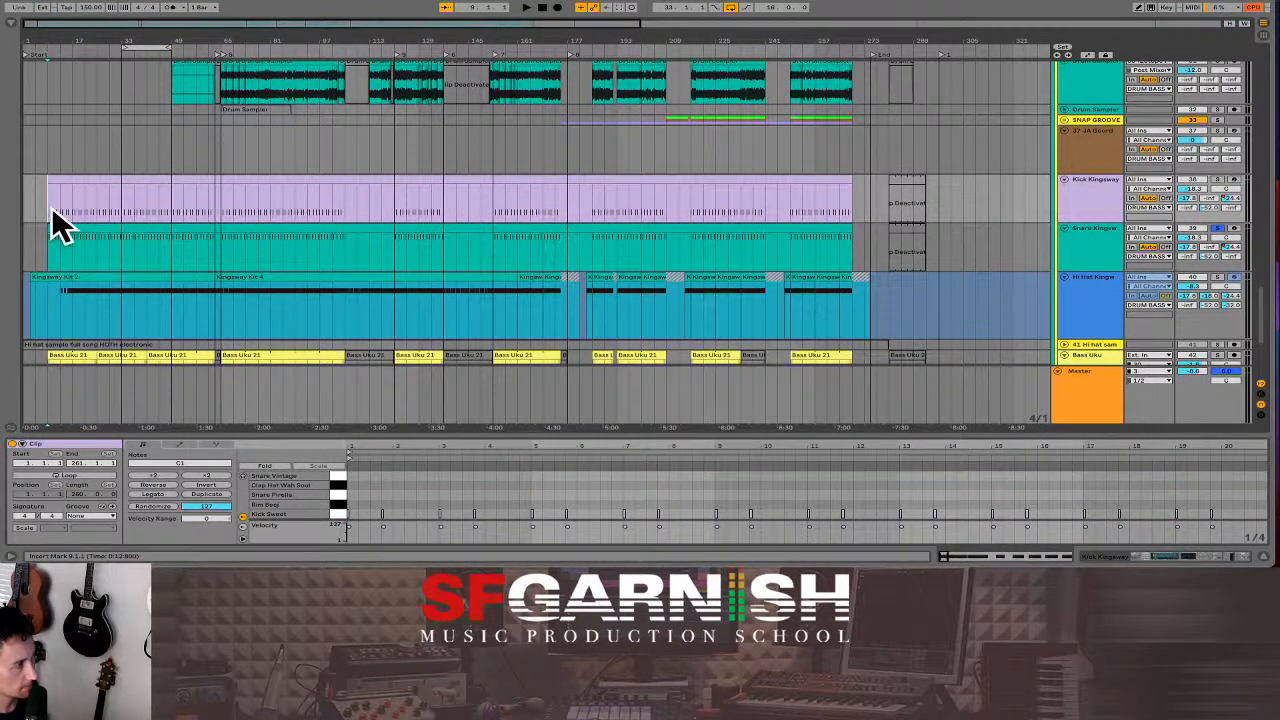
pyautogui.click(123, 216)
pyautogui.press('space')
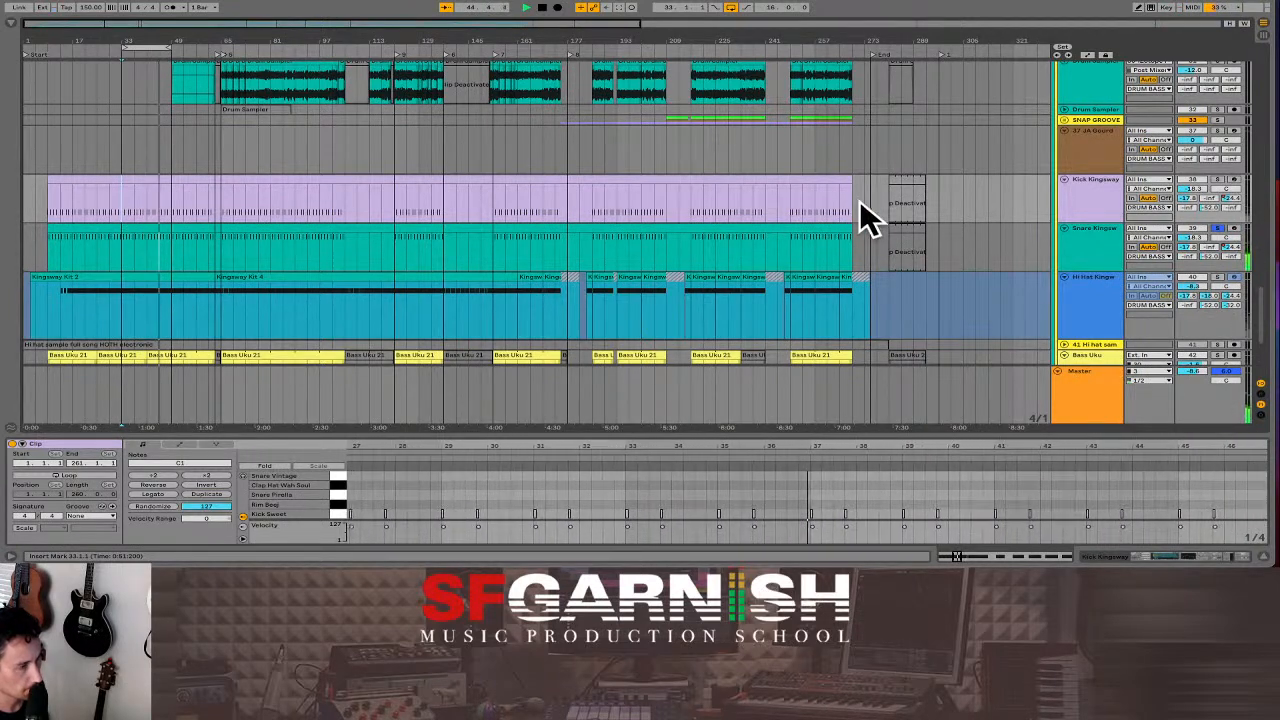
pyautogui.press('space')
# Solo the Kick Kingsway track, show its device chain and place the playback start at bar 65.
pyautogui.click(1217, 178)
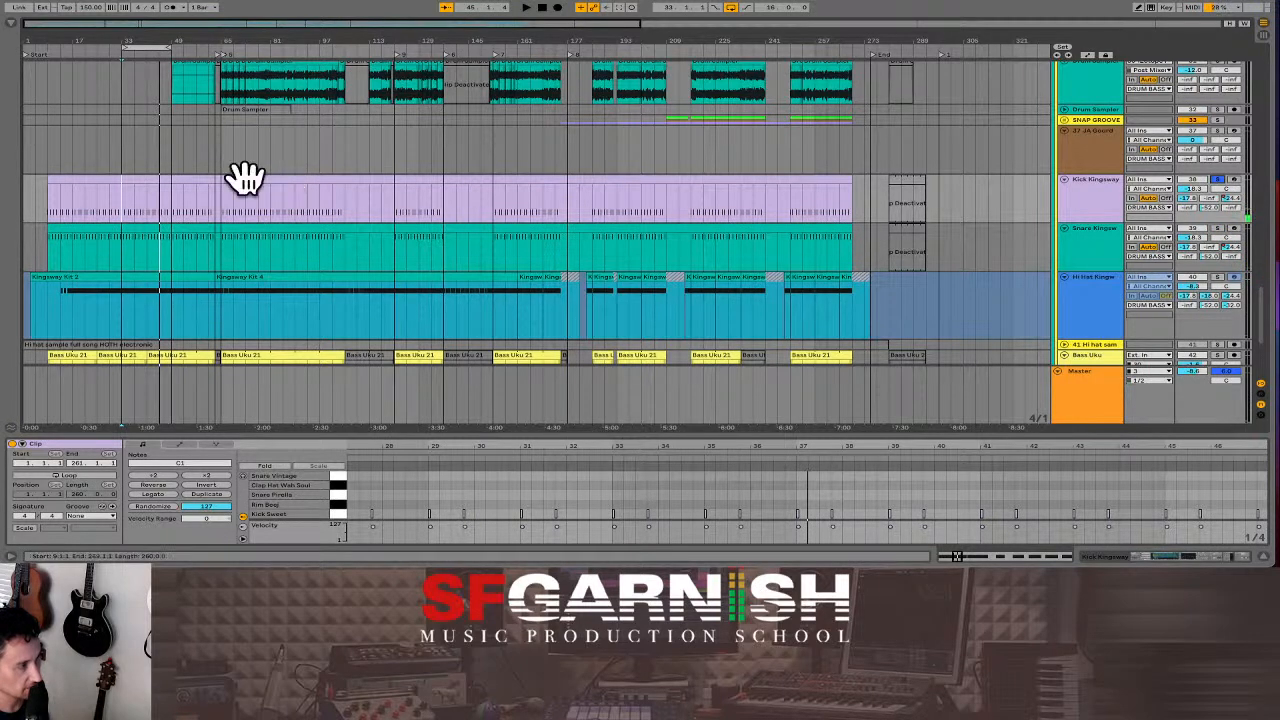
pyautogui.click(123, 214)
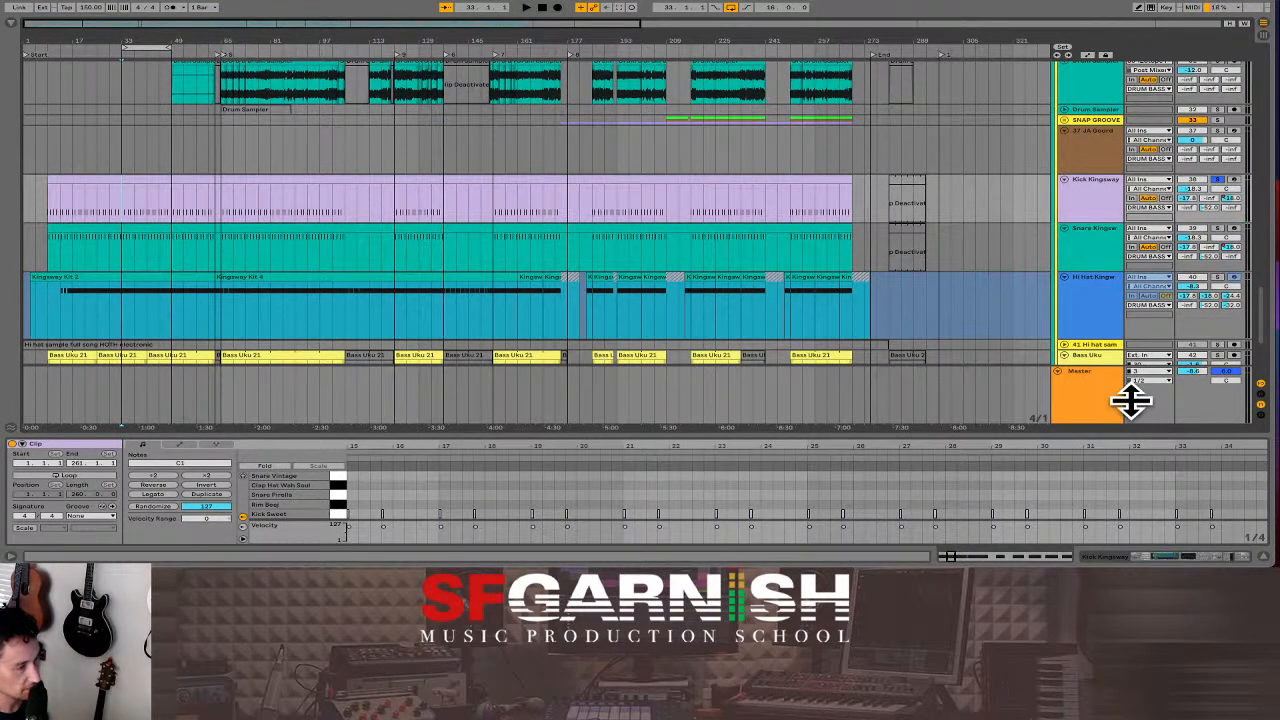
pyautogui.click(1197, 557)
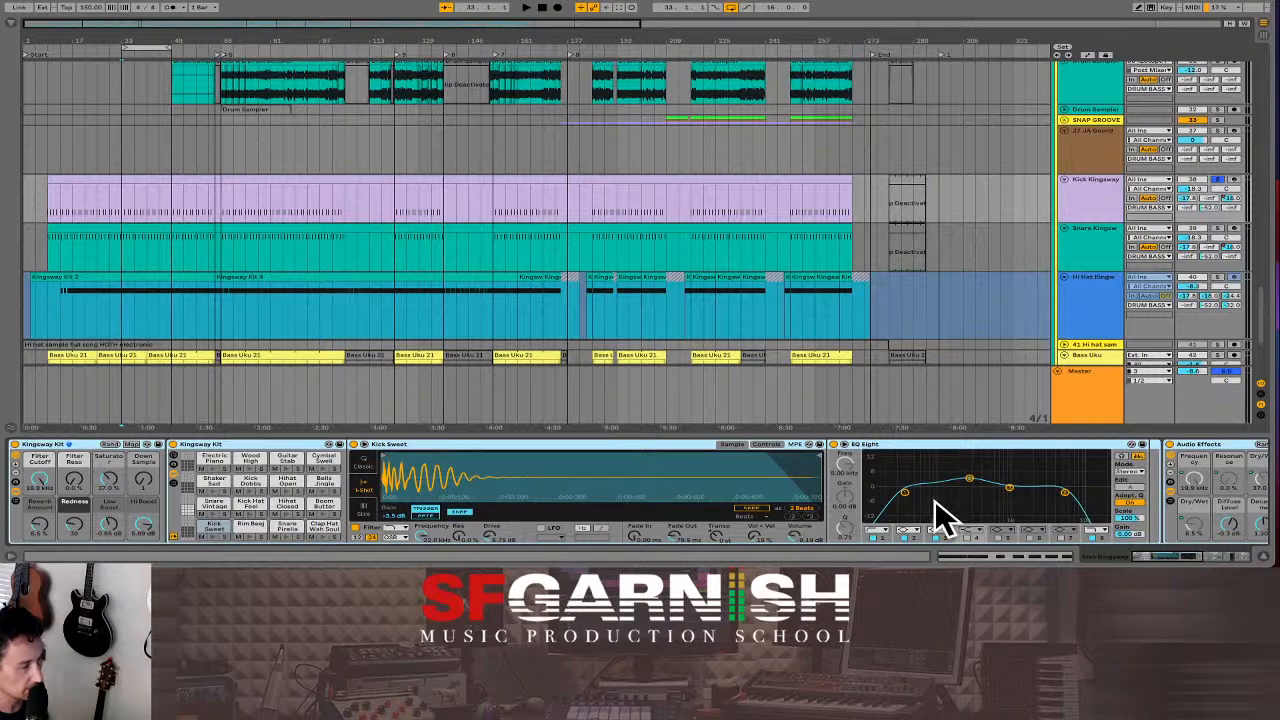
pyautogui.moveTo(1148, 557)
pyautogui.mouseDown()
pyautogui.moveTo(1208, 560)
pyautogui.moveTo(1135, 560)
pyautogui.mouseUp()
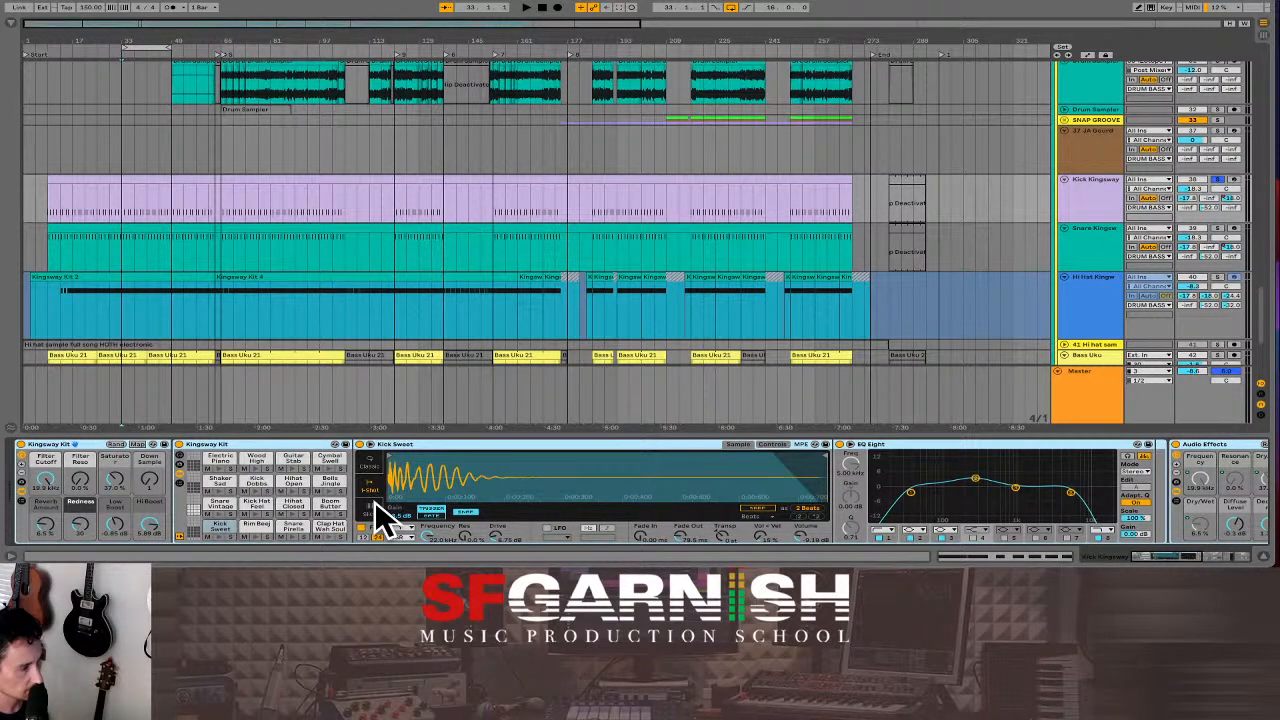
pyautogui.click(230, 215)
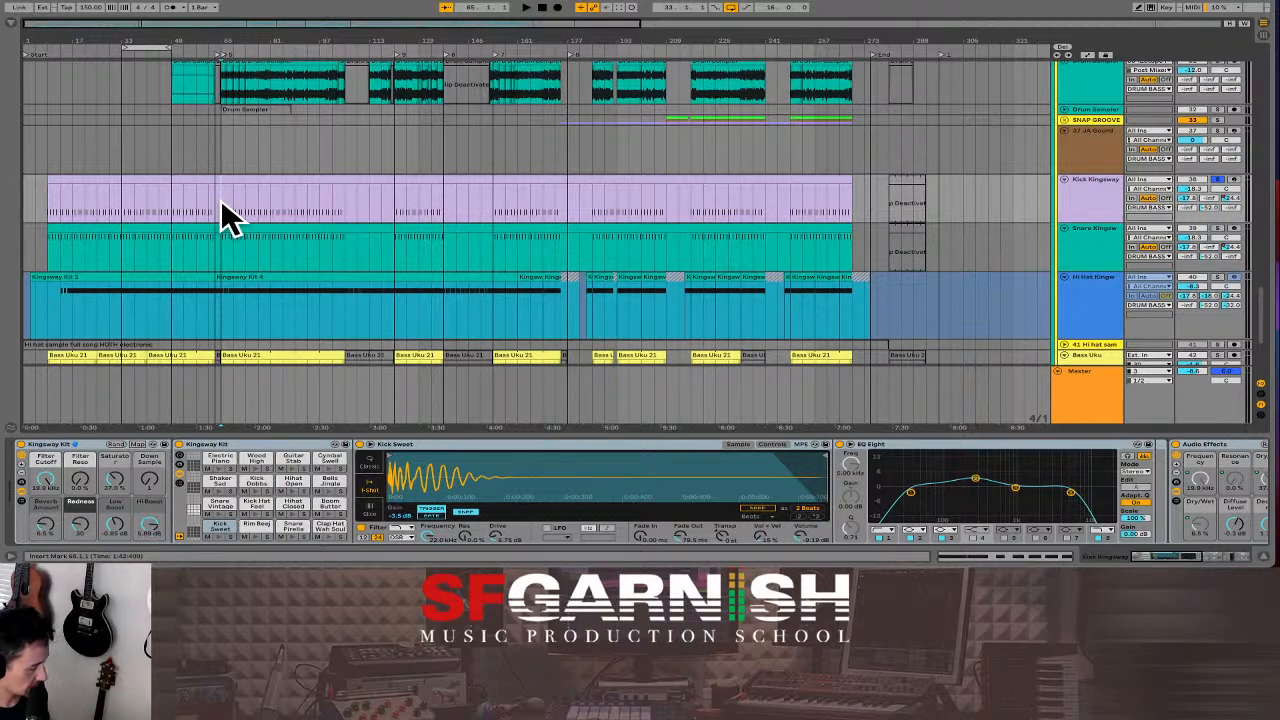
# Switch to Session View with the browser hidden and widen the Kick Kingsway track.
pyautogui.press('Tab')
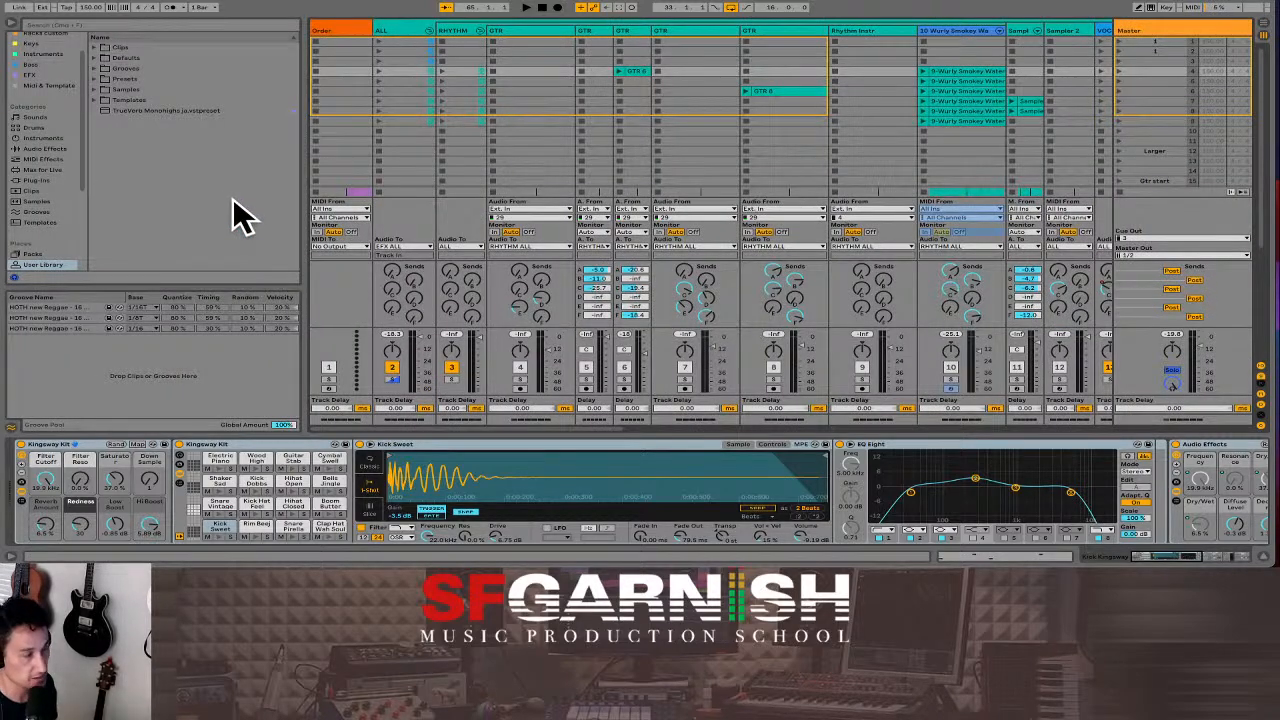
pyautogui.click(12, 24)
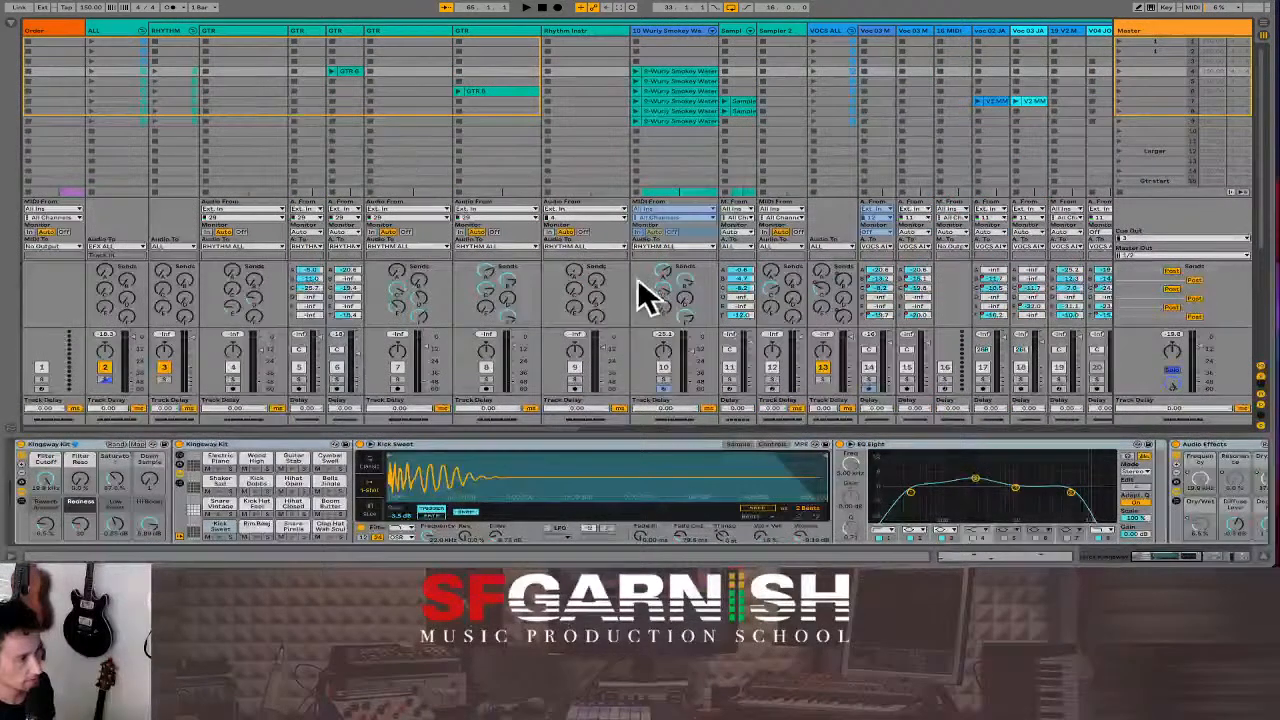
pyautogui.moveTo(529, 427); pyautogui.dragTo(1003, 430)
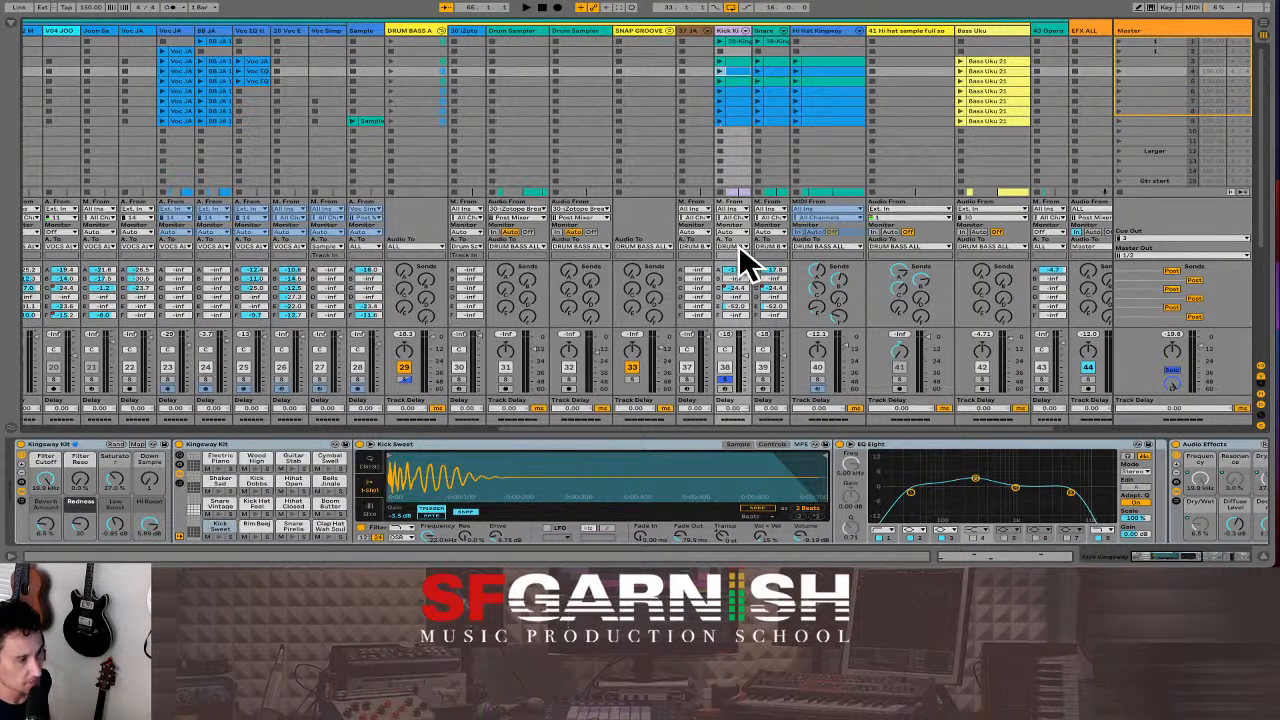
pyautogui.moveTo(751, 35); pyautogui.dragTo(777, 30)
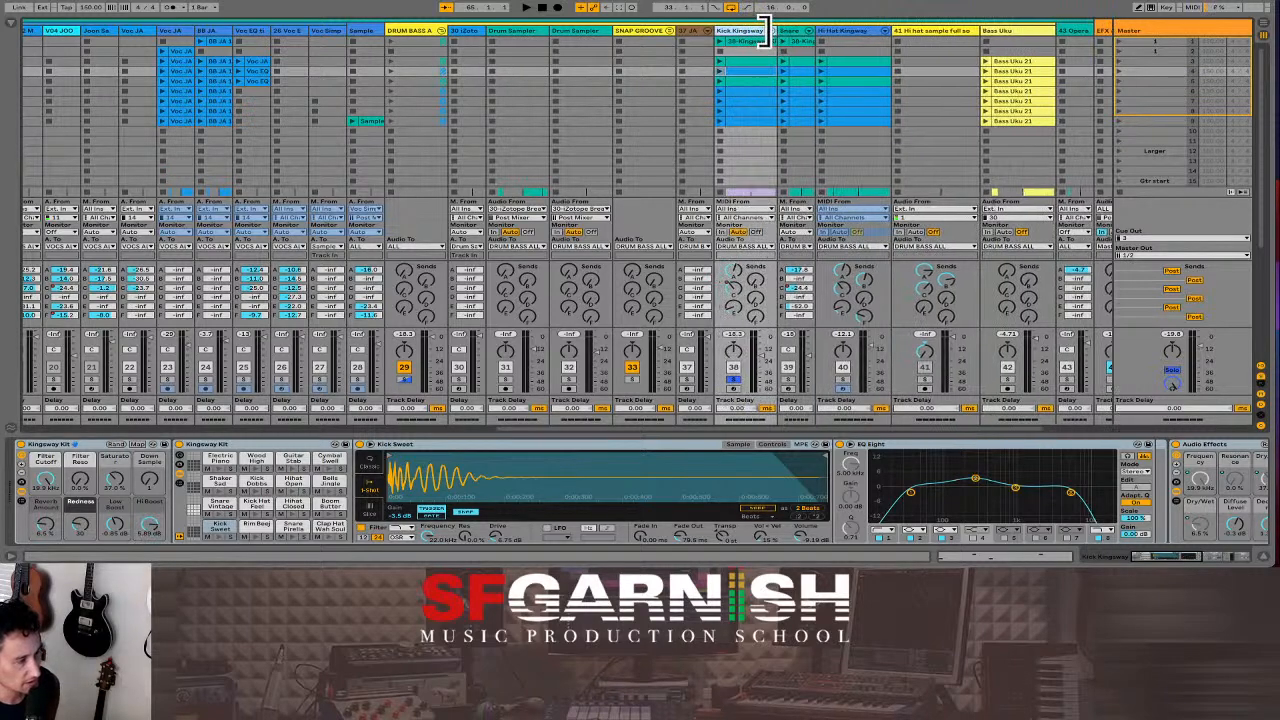
# Delete the send automation on Kick Kingsway and lower reverb send A to about -18.8 dB and send C to about -33 dB.
pyautogui.rightClick(734, 300)
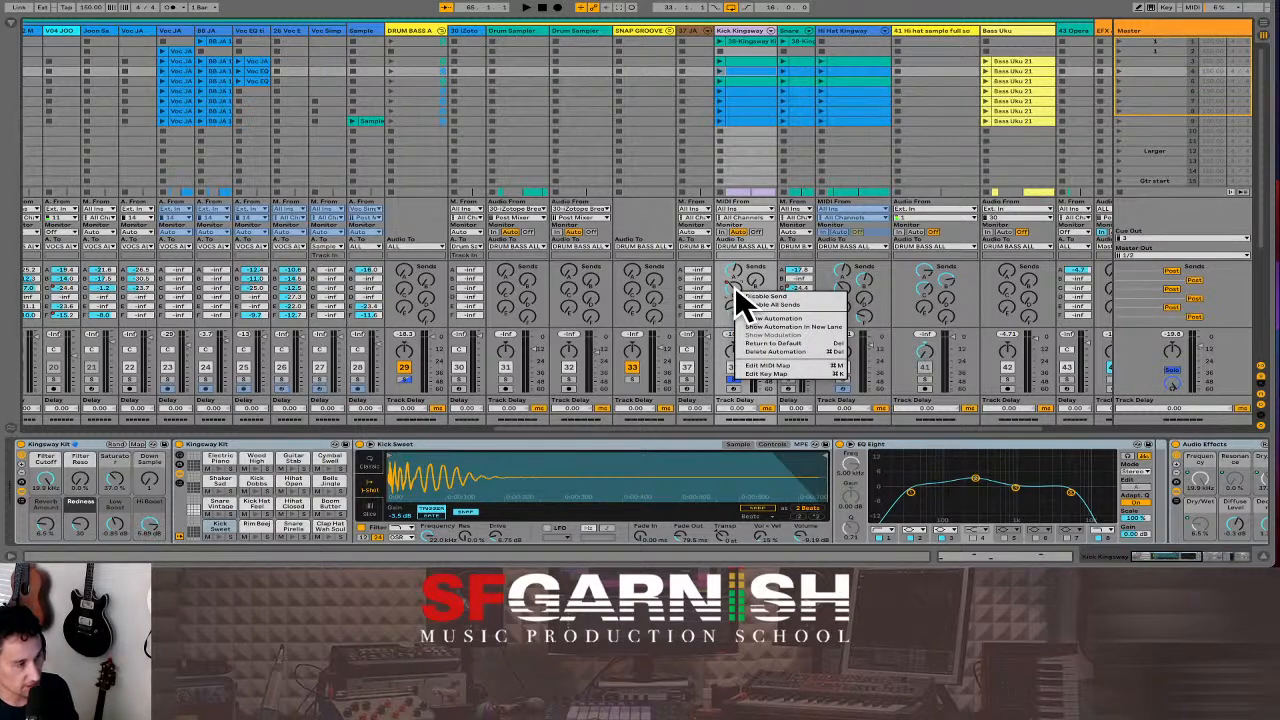
pyautogui.click(774, 351)
pyautogui.moveTo(735, 270); pyautogui.dragTo(735, 274)
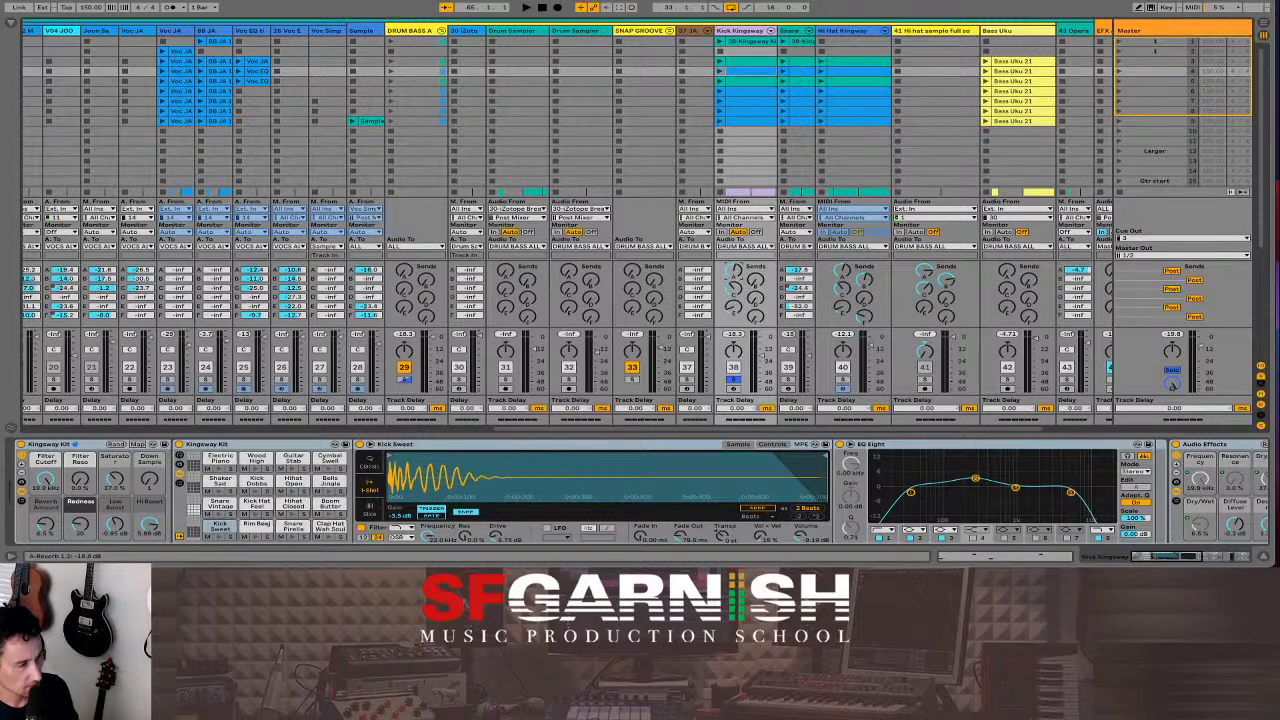
pyautogui.click(734, 286)
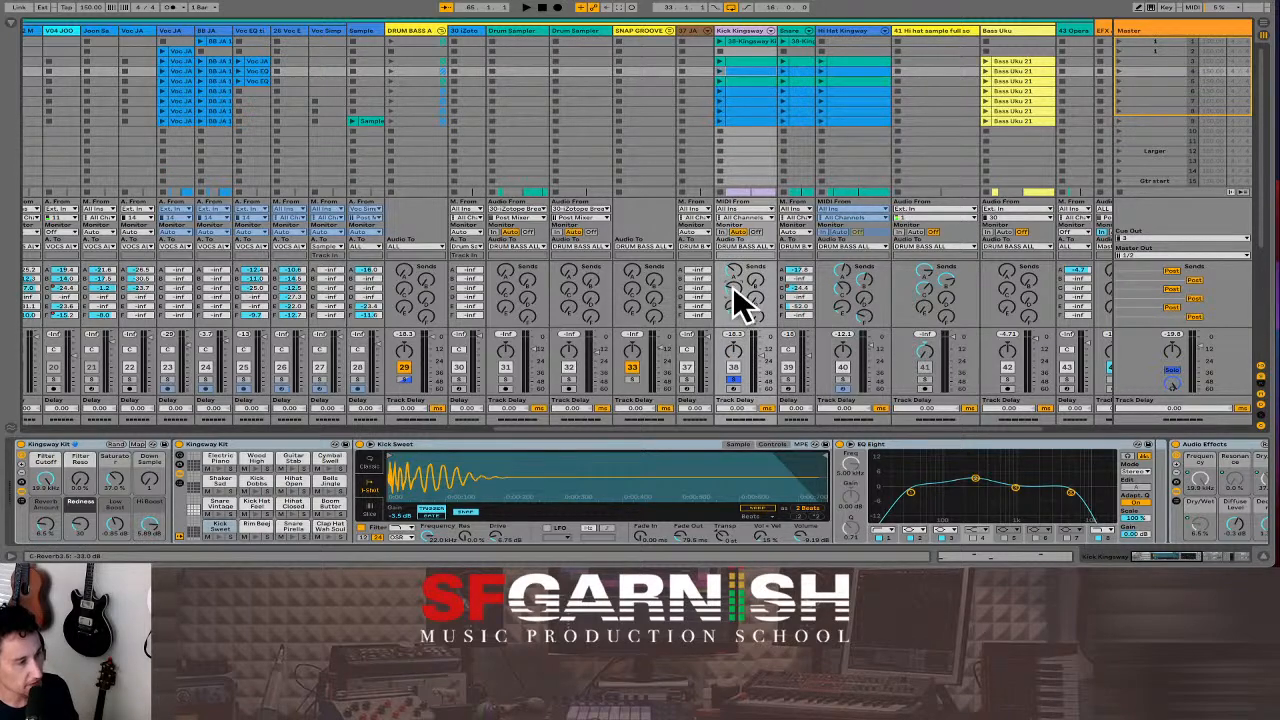
pyautogui.click(734, 301)
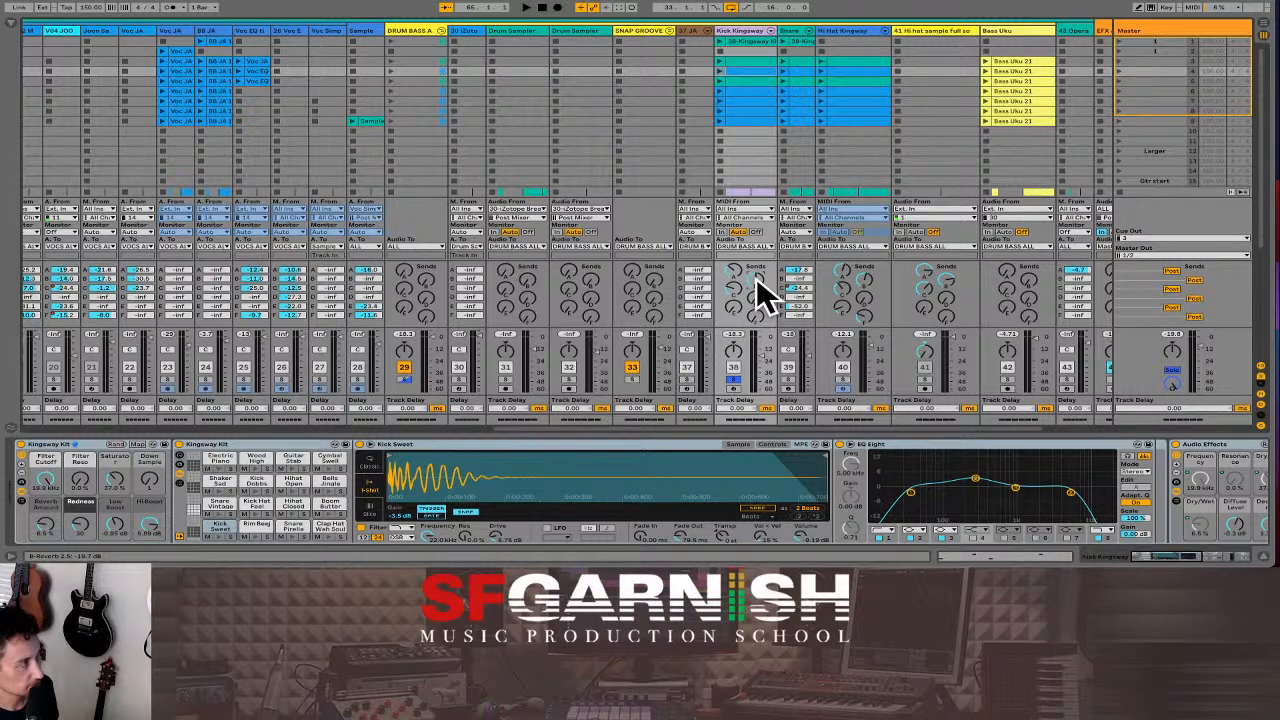
# Set the Kick Kingsway Drum Buss Boom to about 58% and adjust its frequency during playback, then unsolo the track.
pyautogui.press('space')
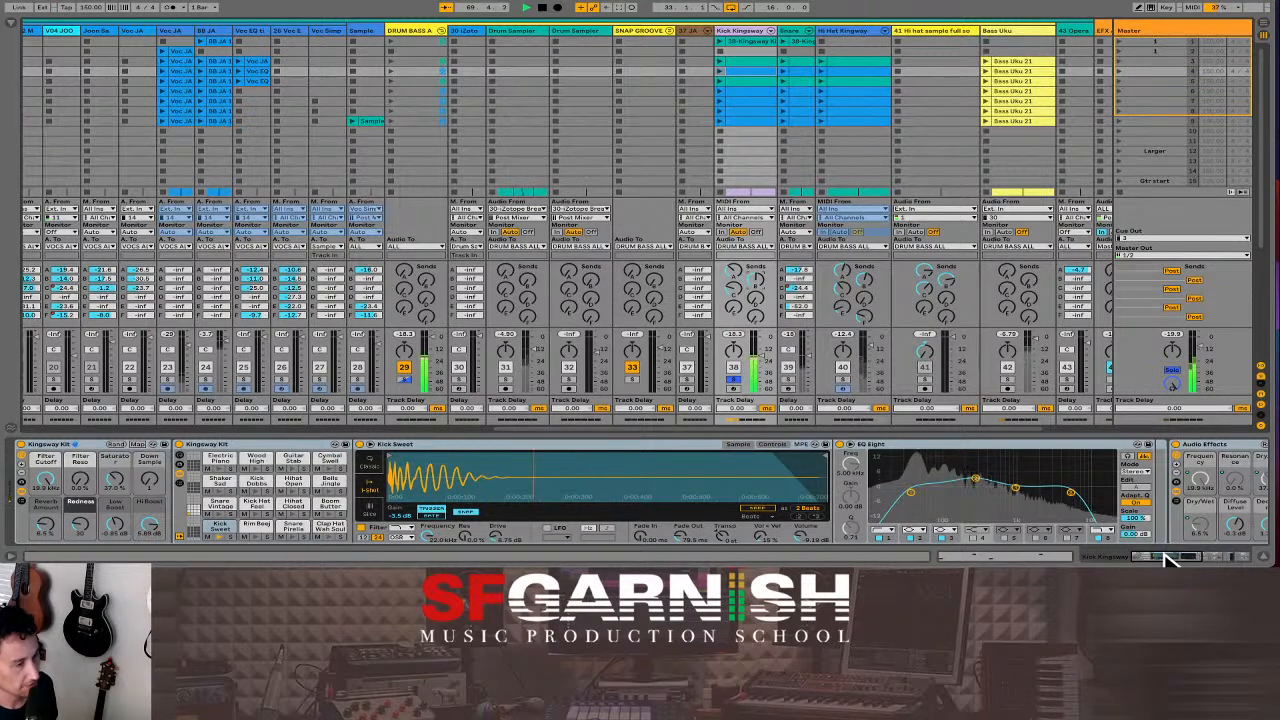
pyautogui.moveTo(1166, 553)
pyautogui.mouseDown()
pyautogui.moveTo(1213, 560)
pyautogui.moveTo(1186, 560)
pyautogui.mouseUp()
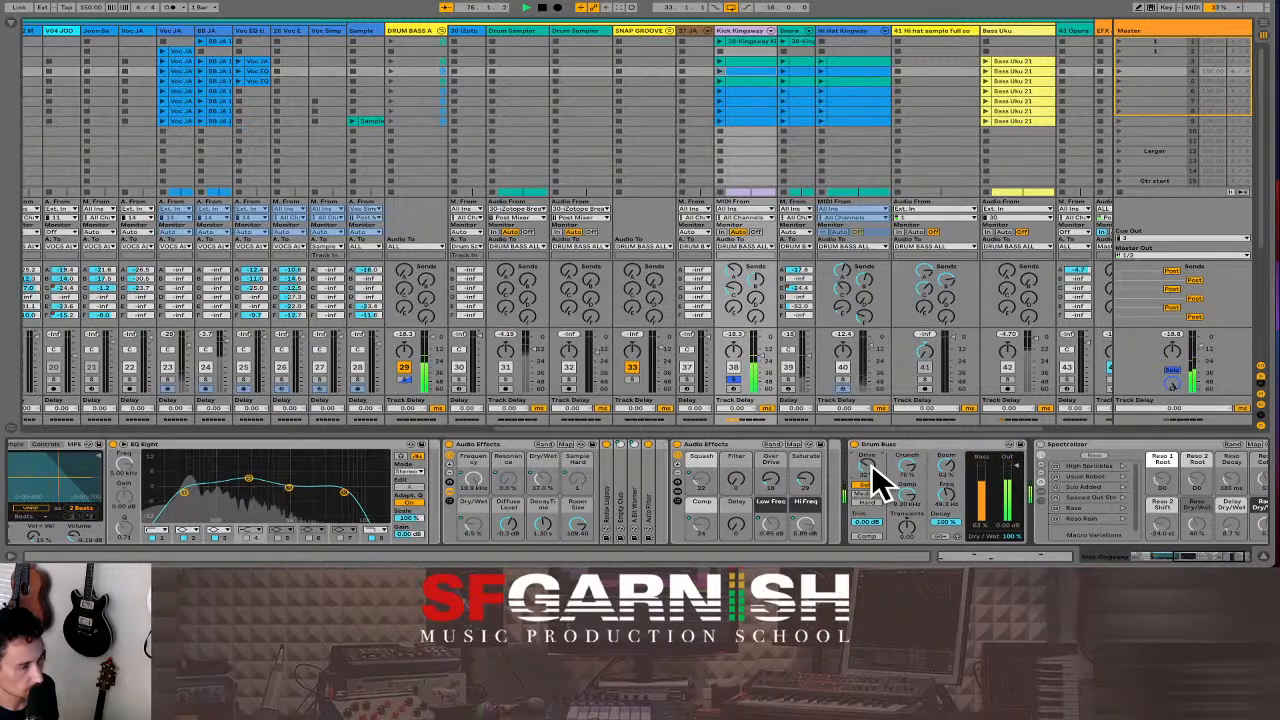
pyautogui.moveTo(944, 465); pyautogui.dragTo(949, 509)
pyautogui.rightClick(946, 494)
pyautogui.click(946, 494)
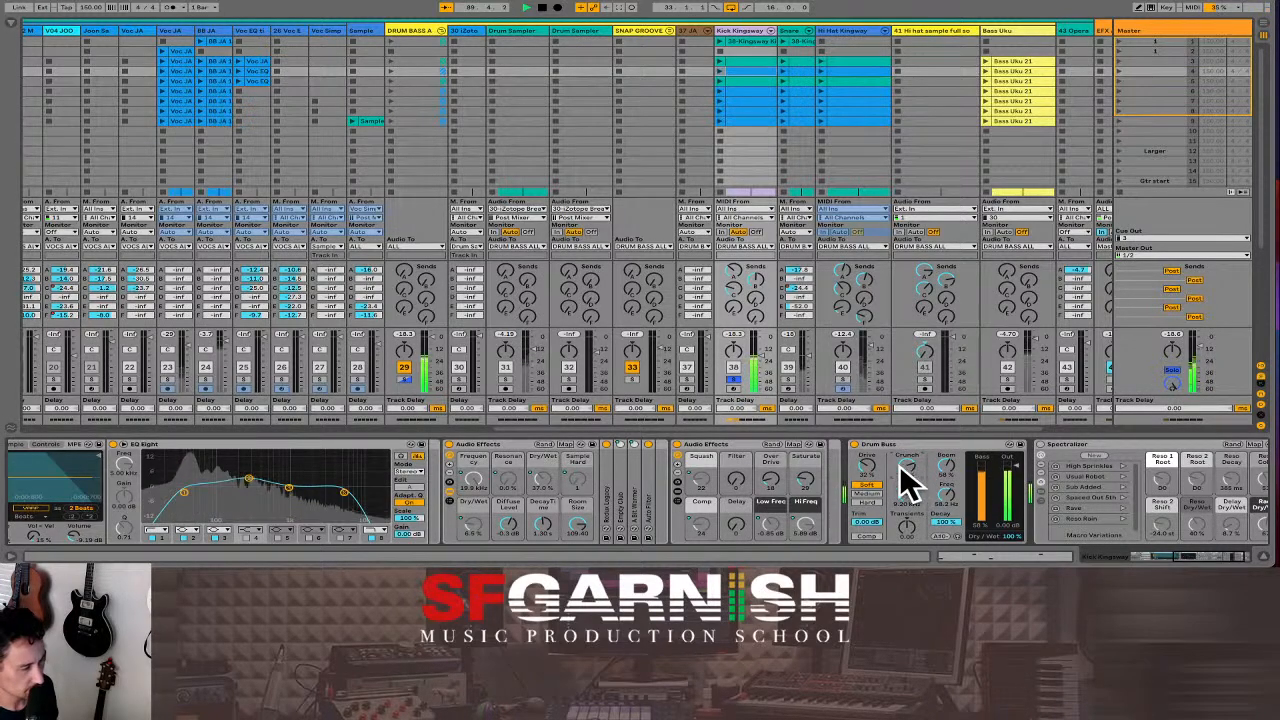
pyautogui.click(734, 378)
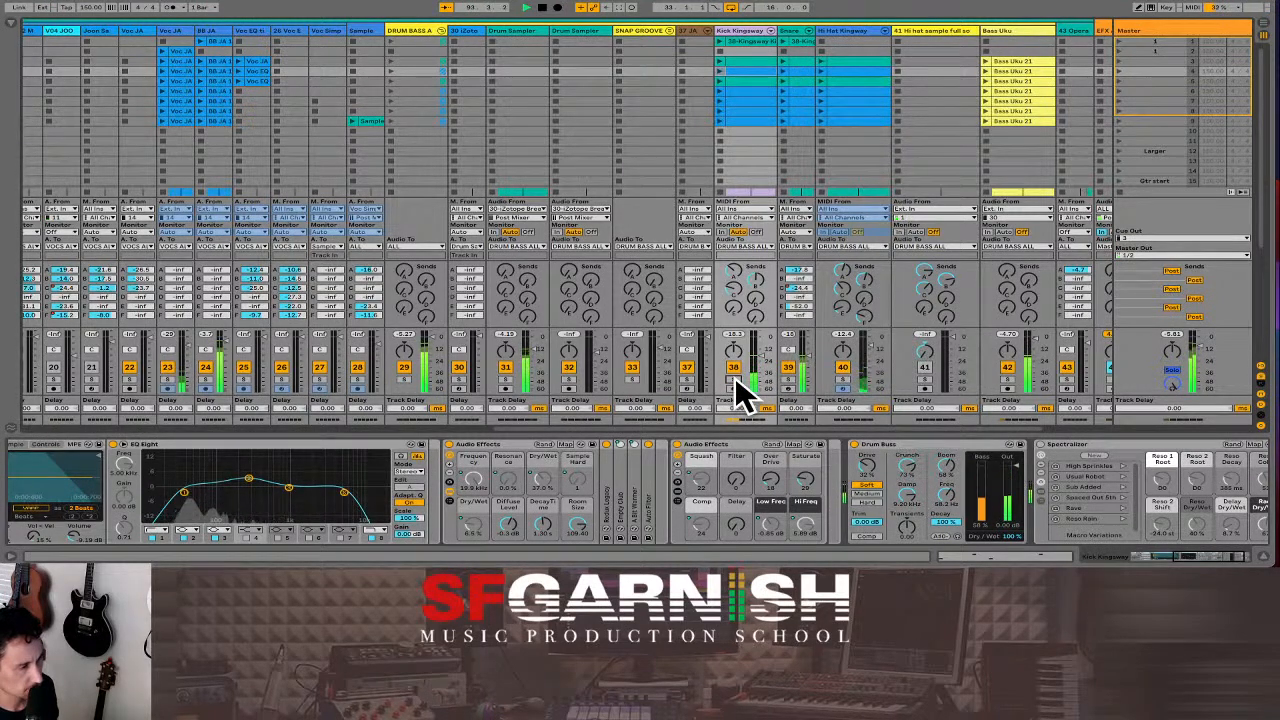
# Add a Utility from the EFX collection to the end of the Kick Kingsway device chain.
pyautogui.click(795, 33)
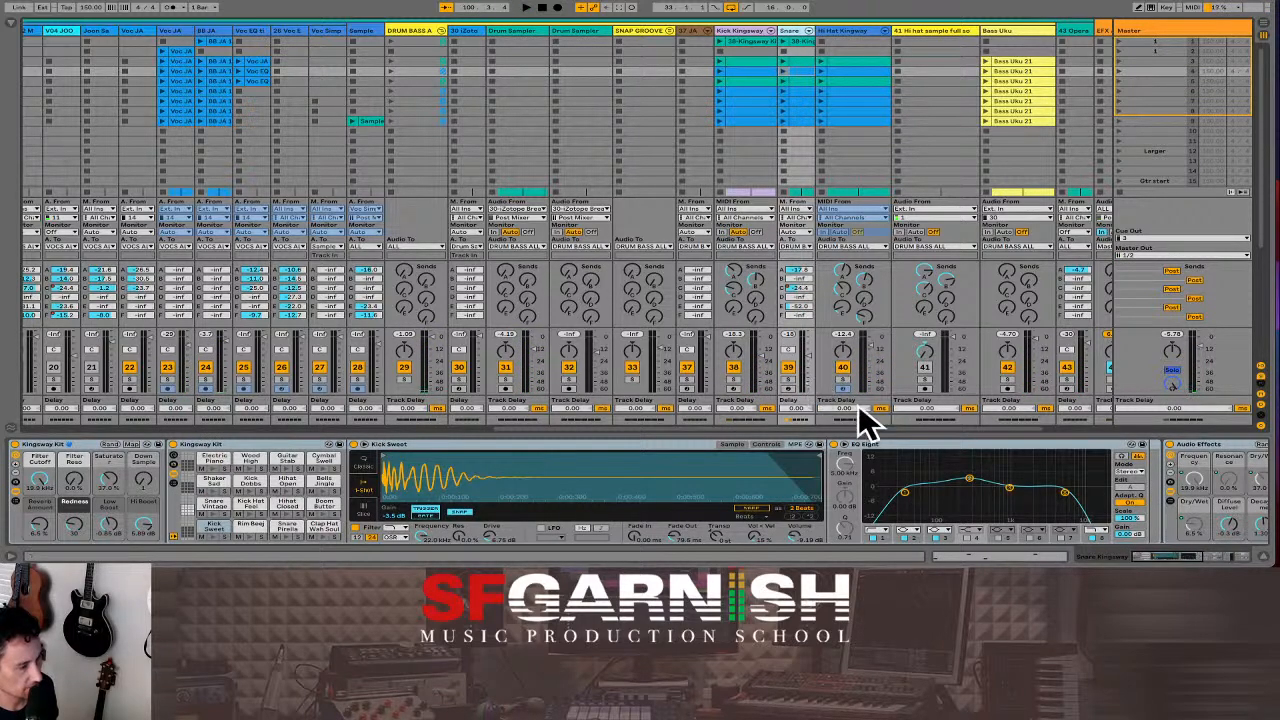
pyautogui.click(737, 30)
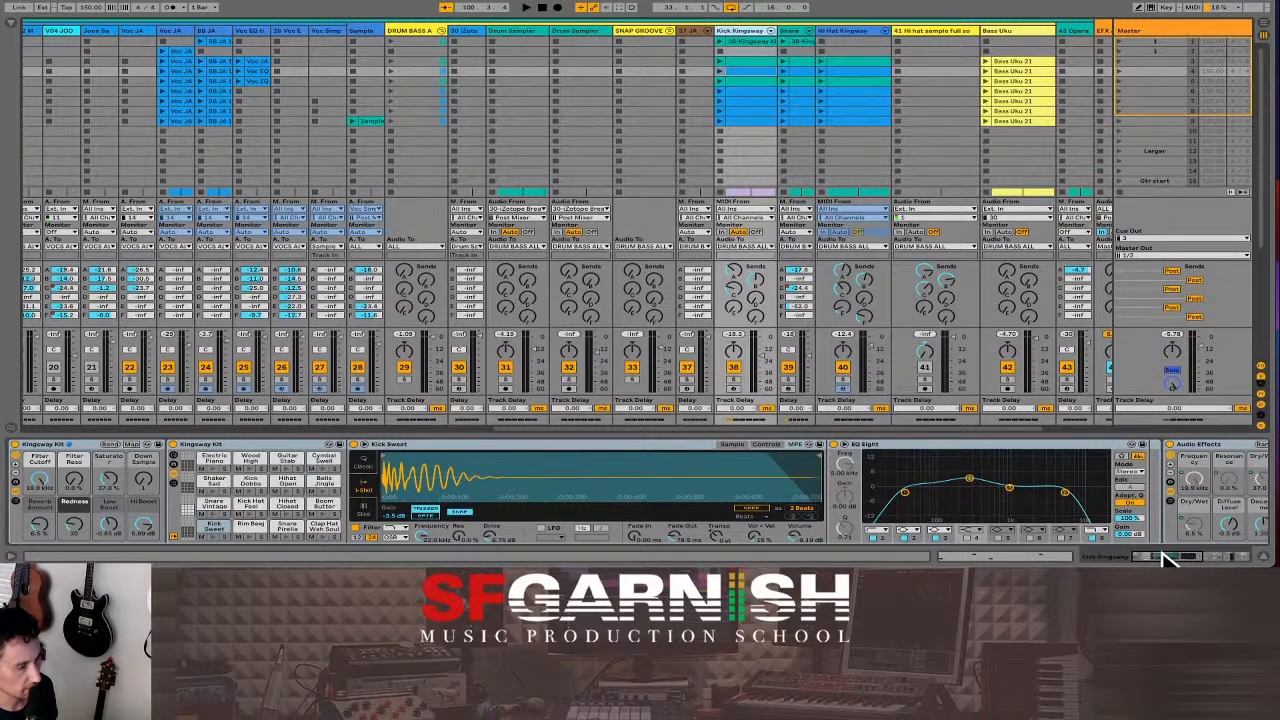
pyautogui.moveTo(1172, 556); pyautogui.dragTo(1247, 560)
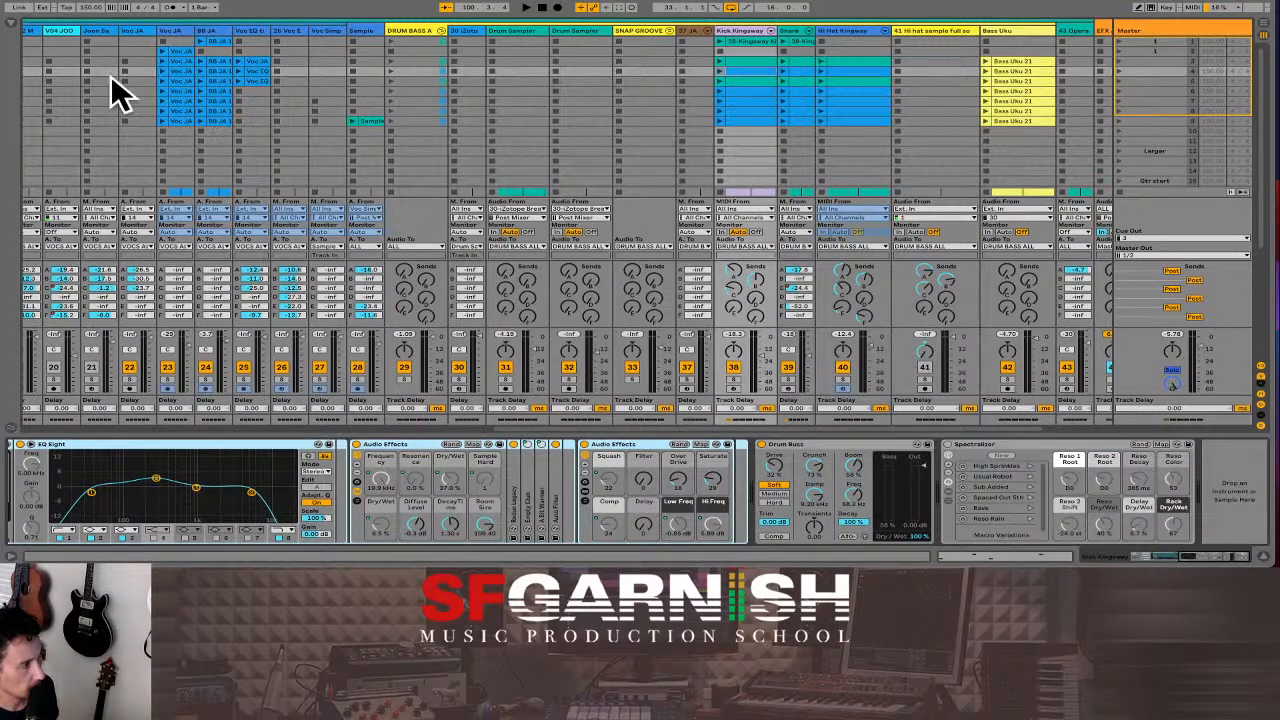
pyautogui.click(15, 28)
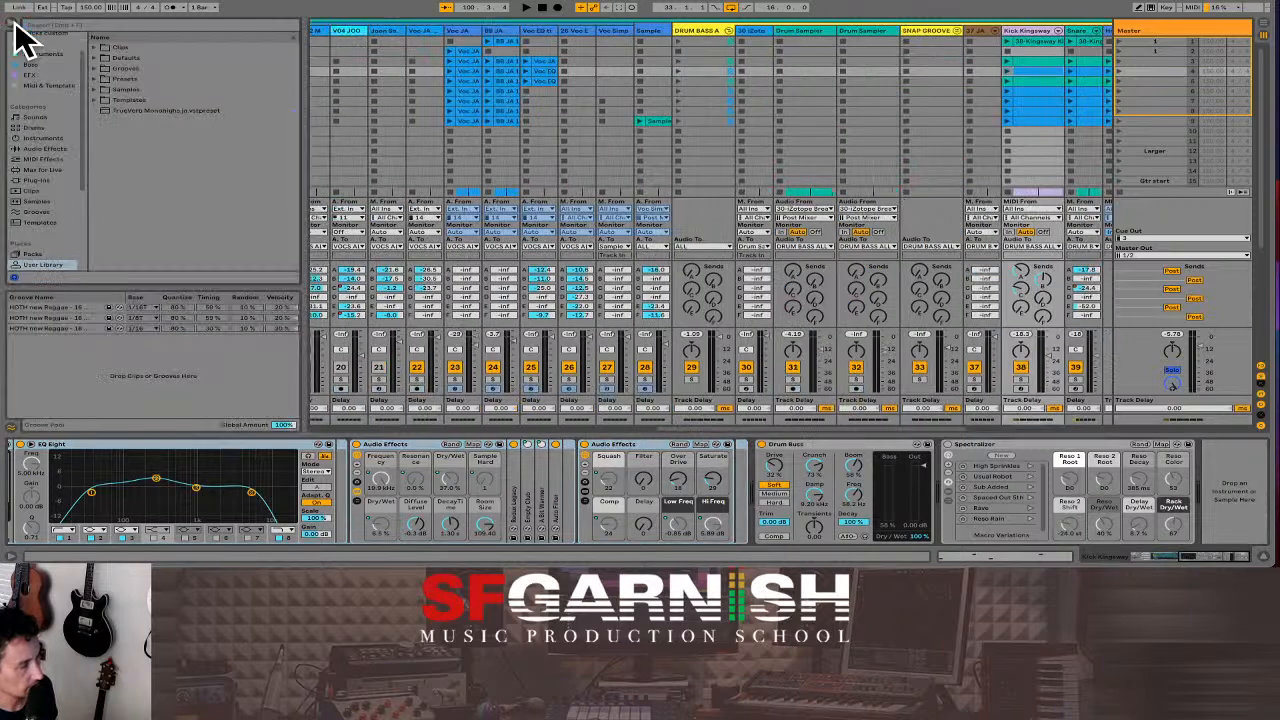
pyautogui.click(46, 72)
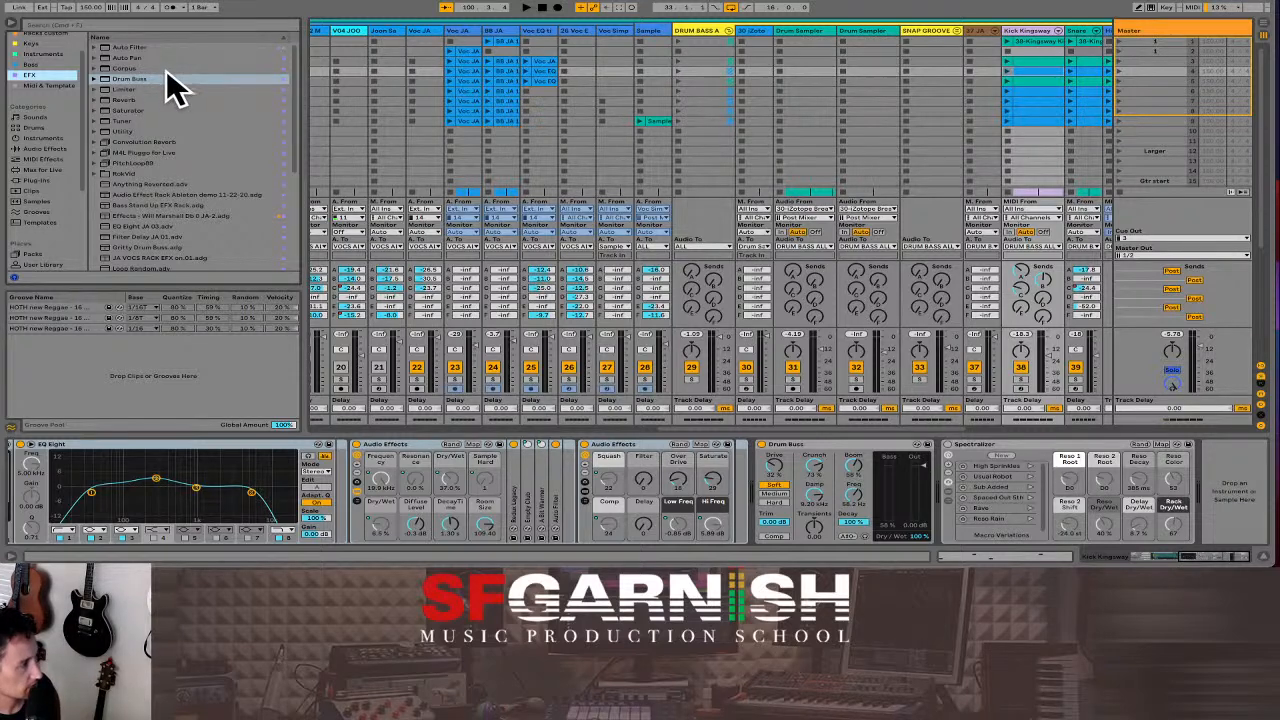
pyautogui.moveTo(122, 131); pyautogui.dragTo(1224, 500)
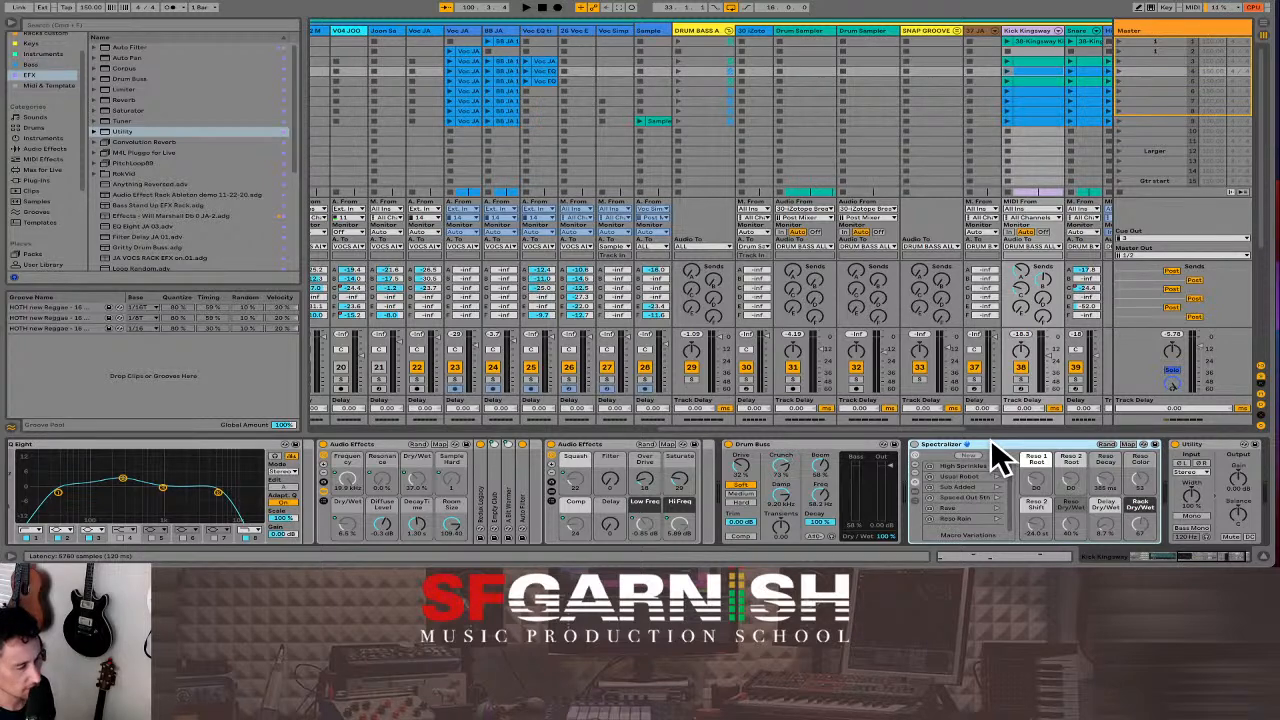
# Remove the Spectralizer rack from the Kick Kingsway chain and turn on Mono in the Utility.
pyautogui.press('Delete')
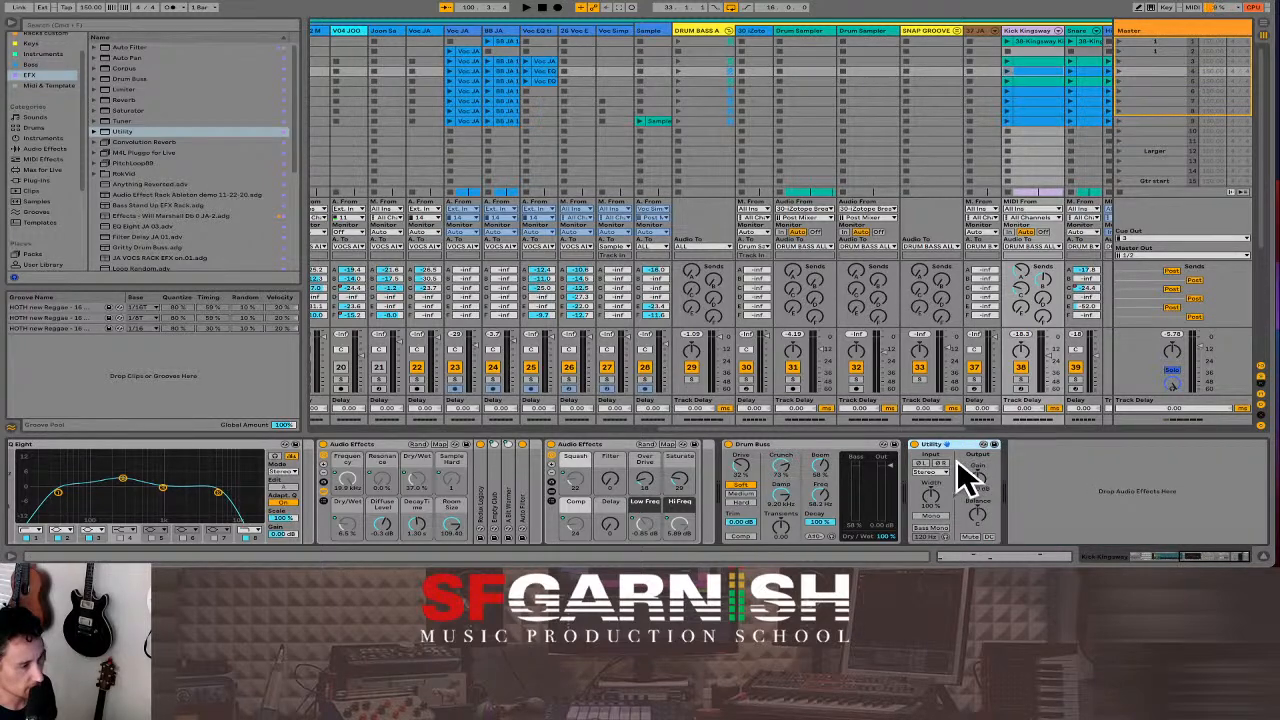
pyautogui.click(930, 517)
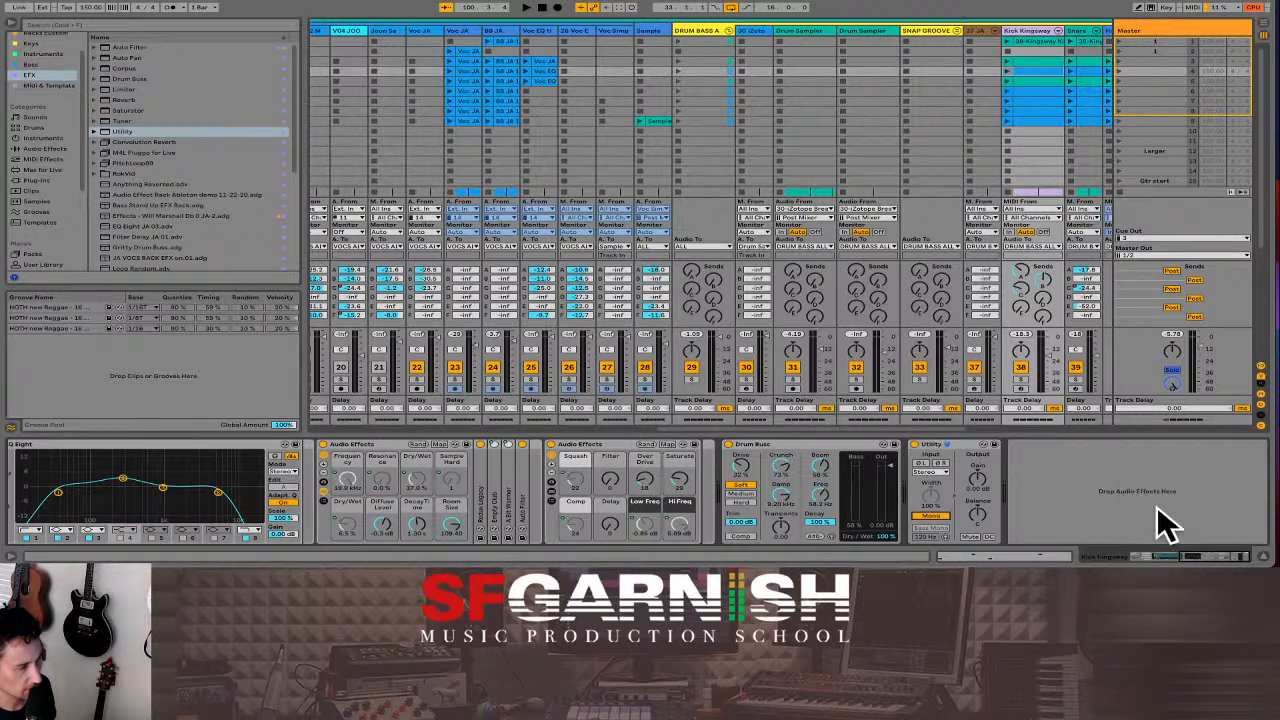
pyautogui.click(1150, 558)
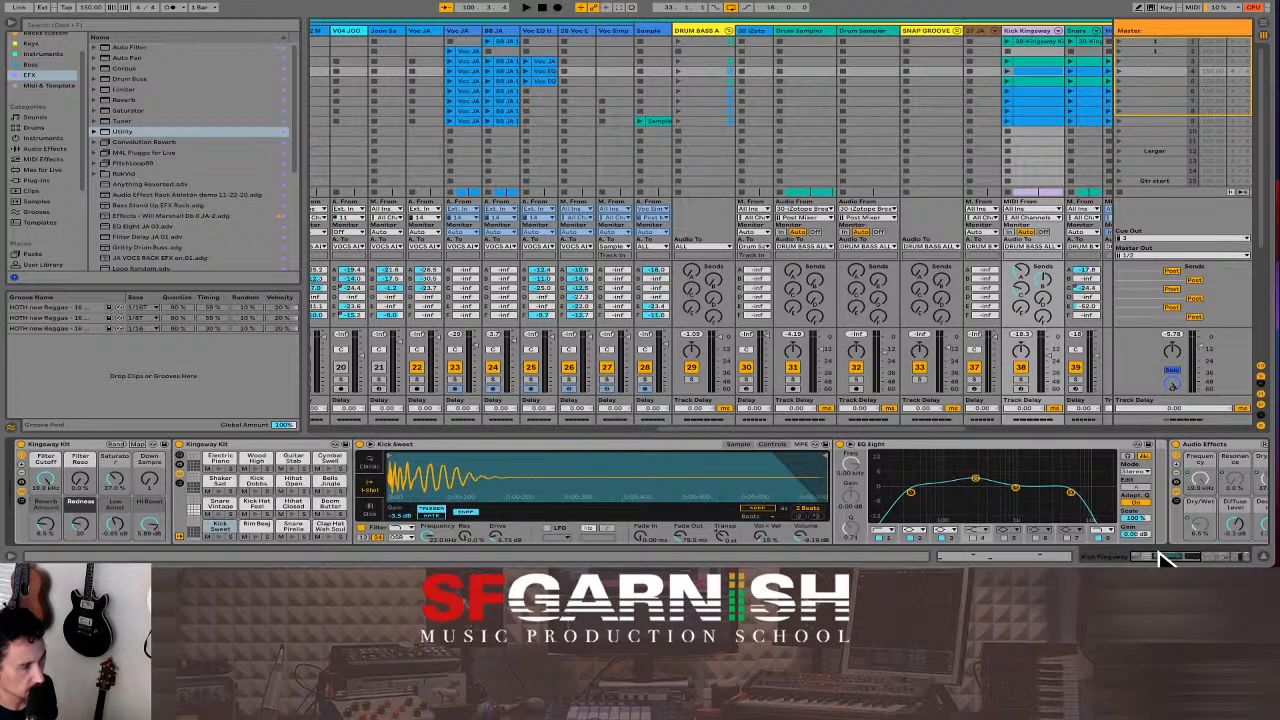
pyautogui.moveTo(1157, 560); pyautogui.dragTo(1220, 560)
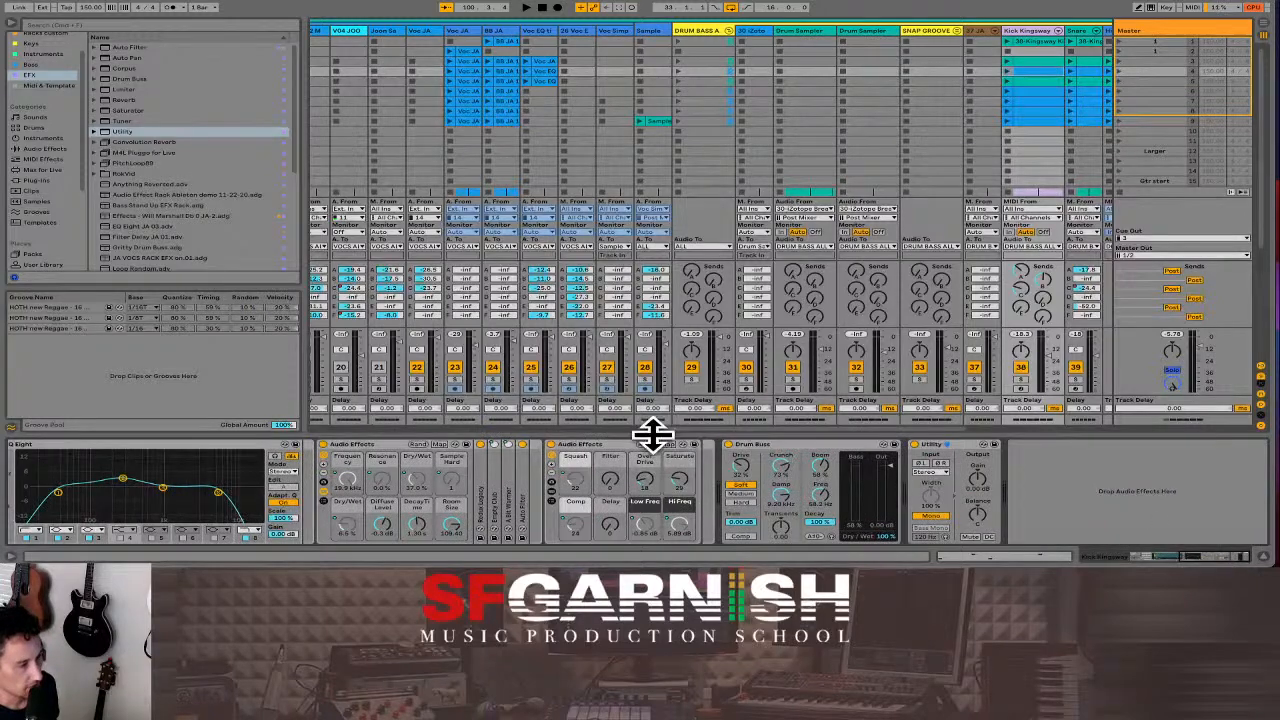
# Play the song briefly and bring up the Drum Buss in the Snare Kingsway track's device chain.
pyautogui.moveTo(670, 430); pyautogui.dragTo(816, 426)
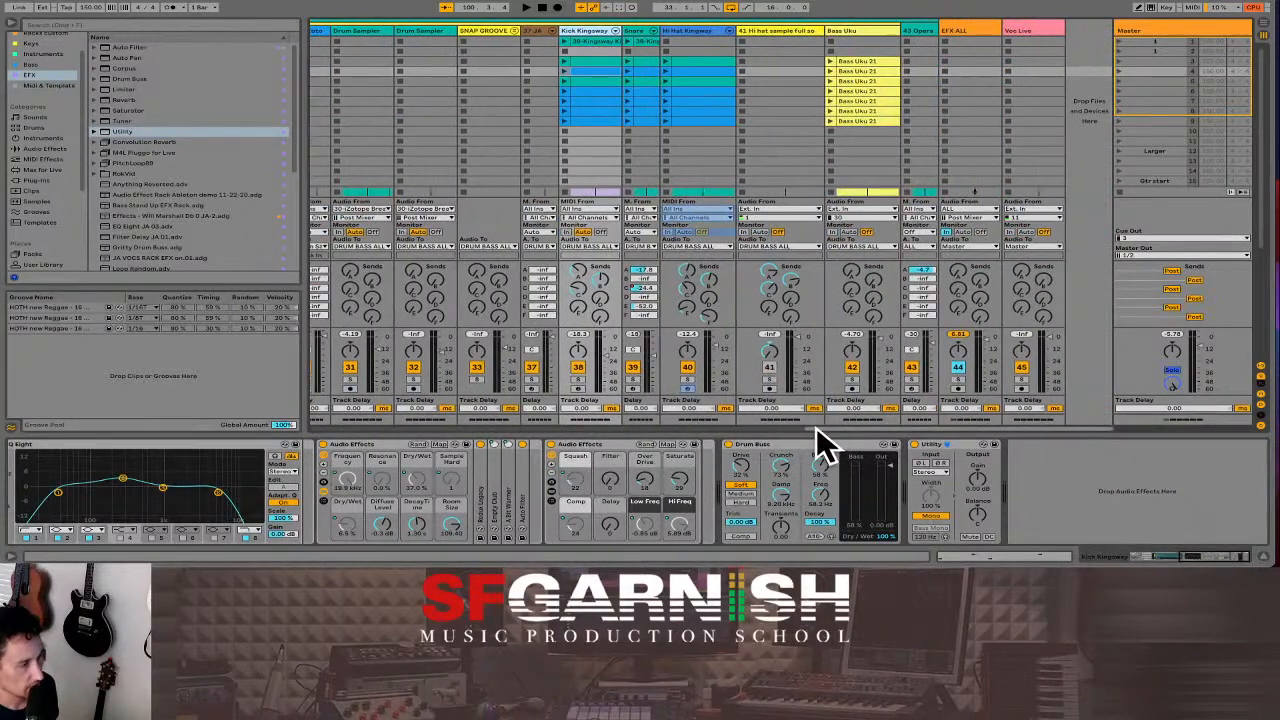
pyautogui.press('space')
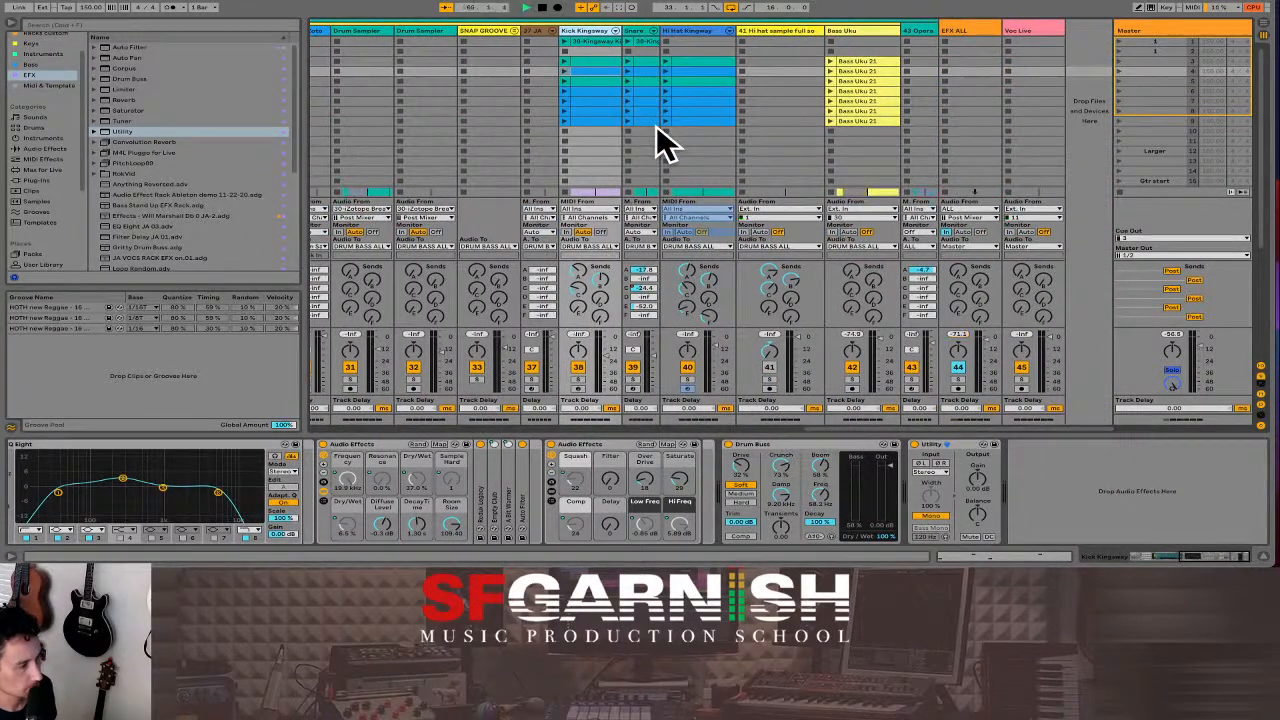
pyautogui.click(645, 43)
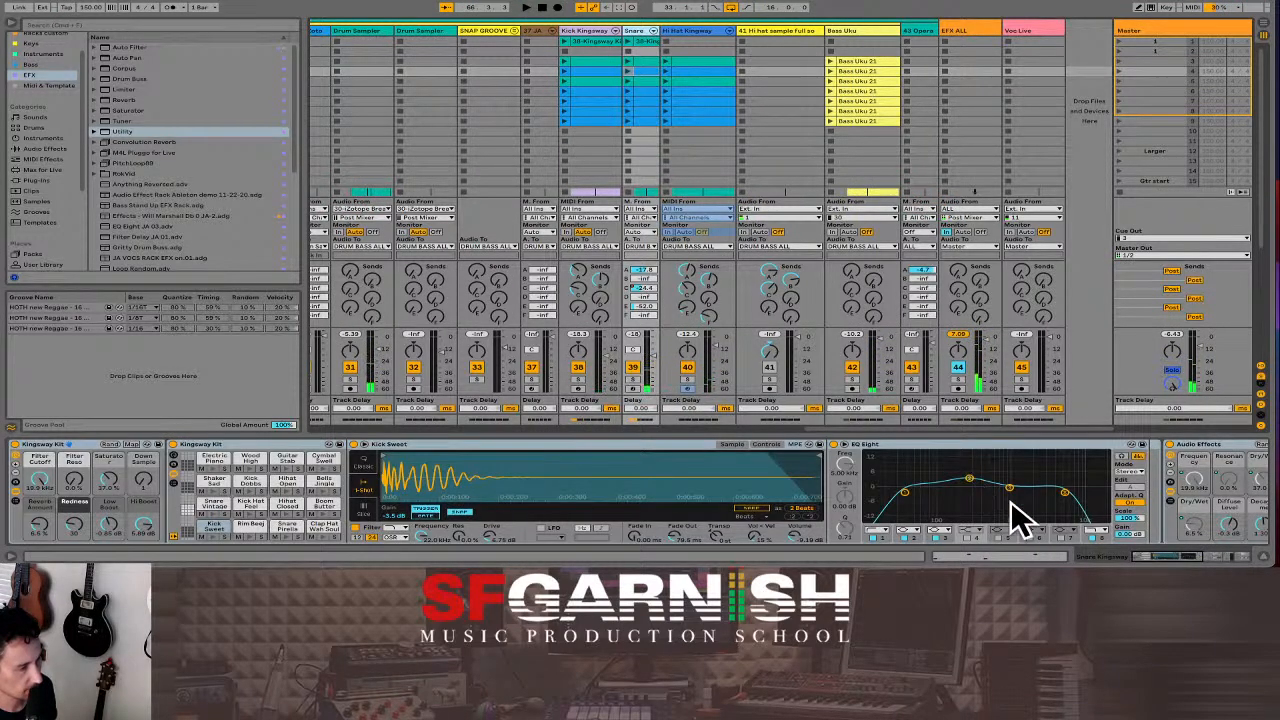
pyautogui.moveTo(1130, 558); pyautogui.dragTo(1183, 560)
pyautogui.click(813, 444)
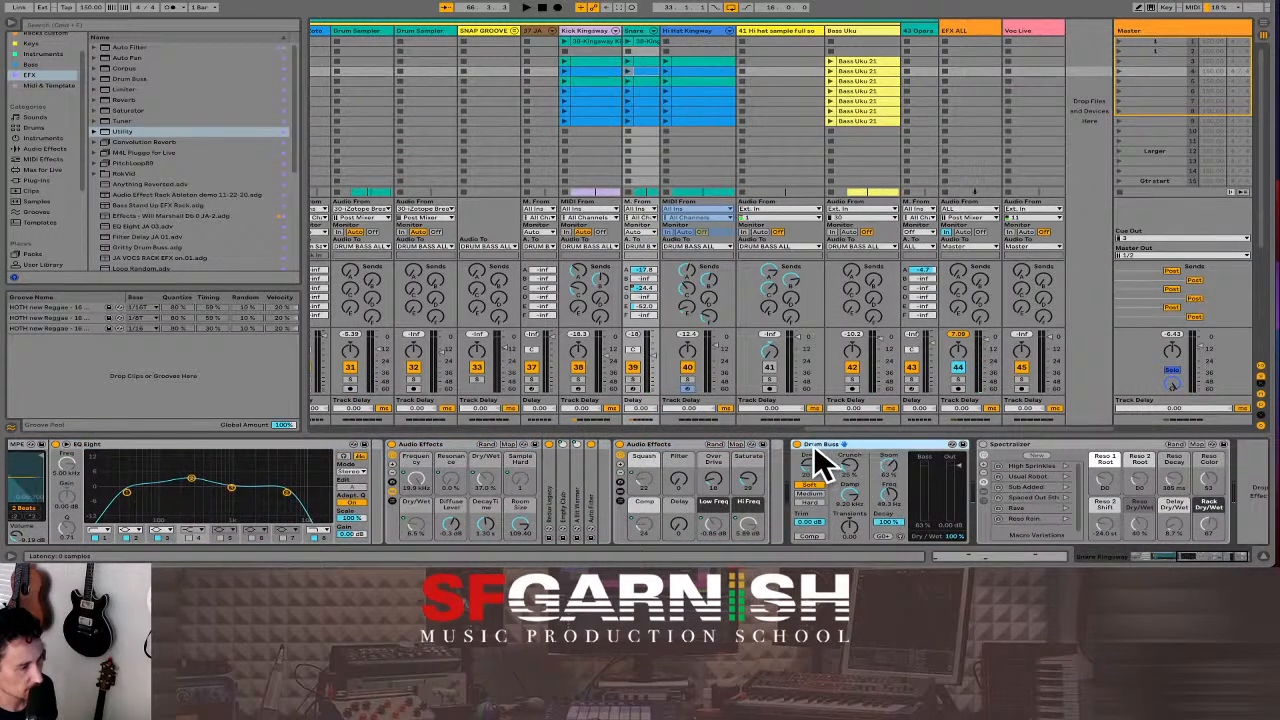
# Solo the Snare Kingsway track and compare its sound with Drum Buss bypassed and re-enabled during playback.
pyautogui.click(634, 380)
pyautogui.press('space')
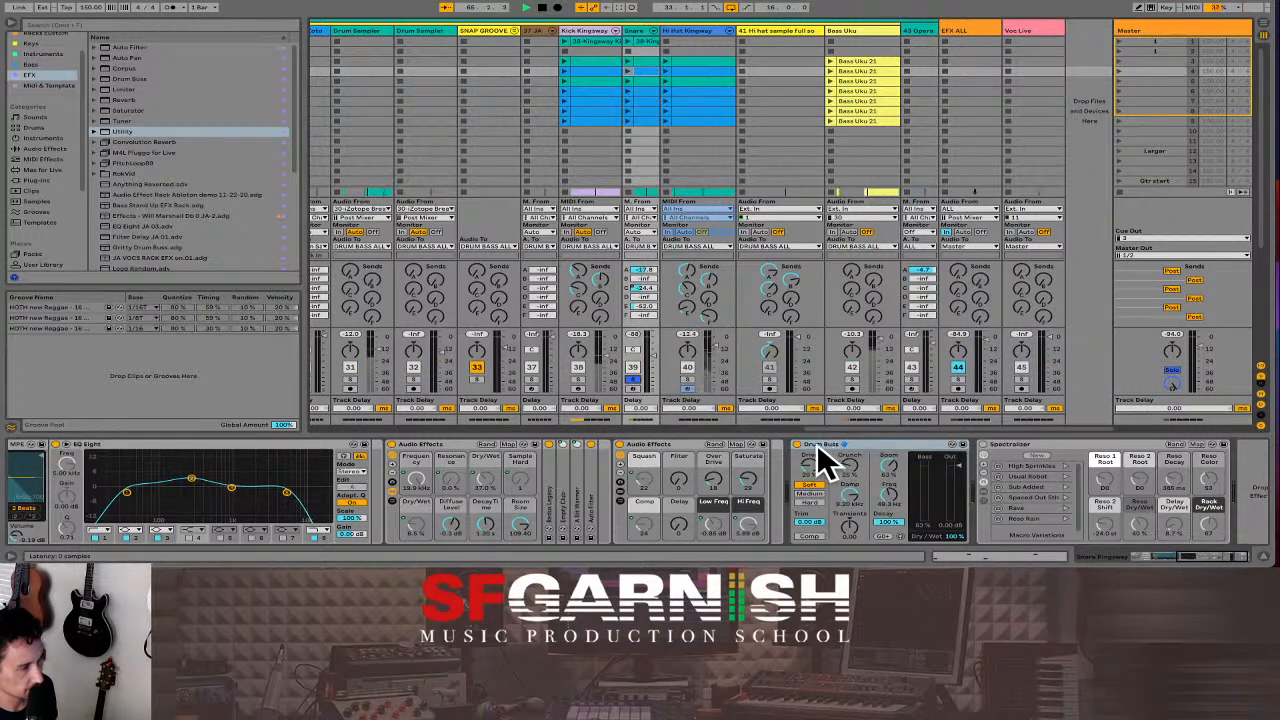
pyautogui.click(803, 449)
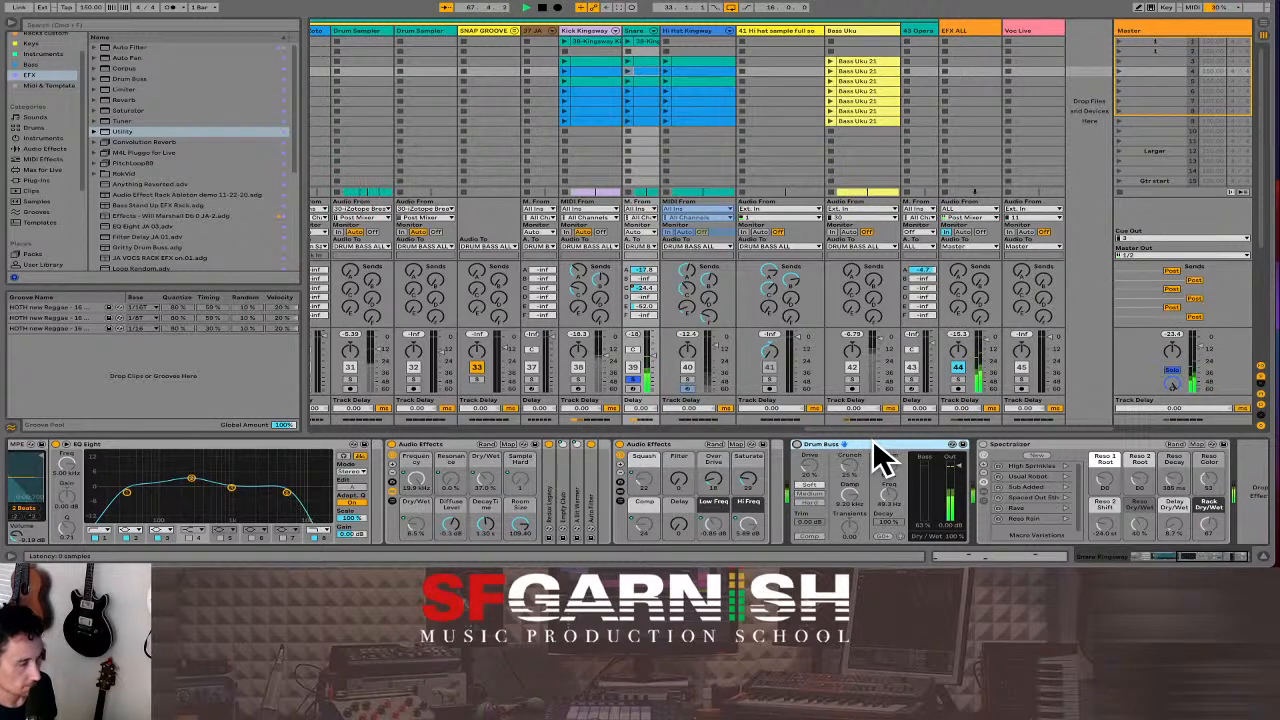
pyautogui.click(798, 445)
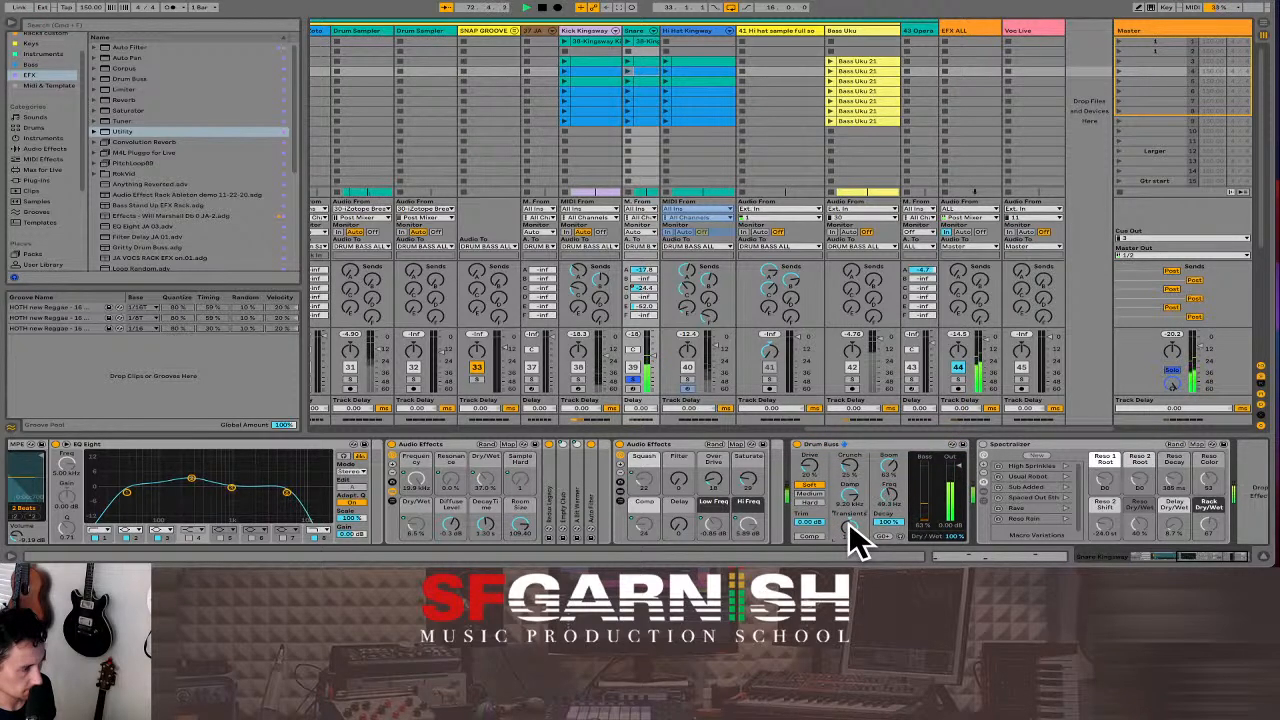
# Set the snare's Drum Buss Transients to about 0.40, then unsolo the track and adjust its volume to about -15 dB.
pyautogui.moveTo(850, 526); pyautogui.dragTo(850, 525)
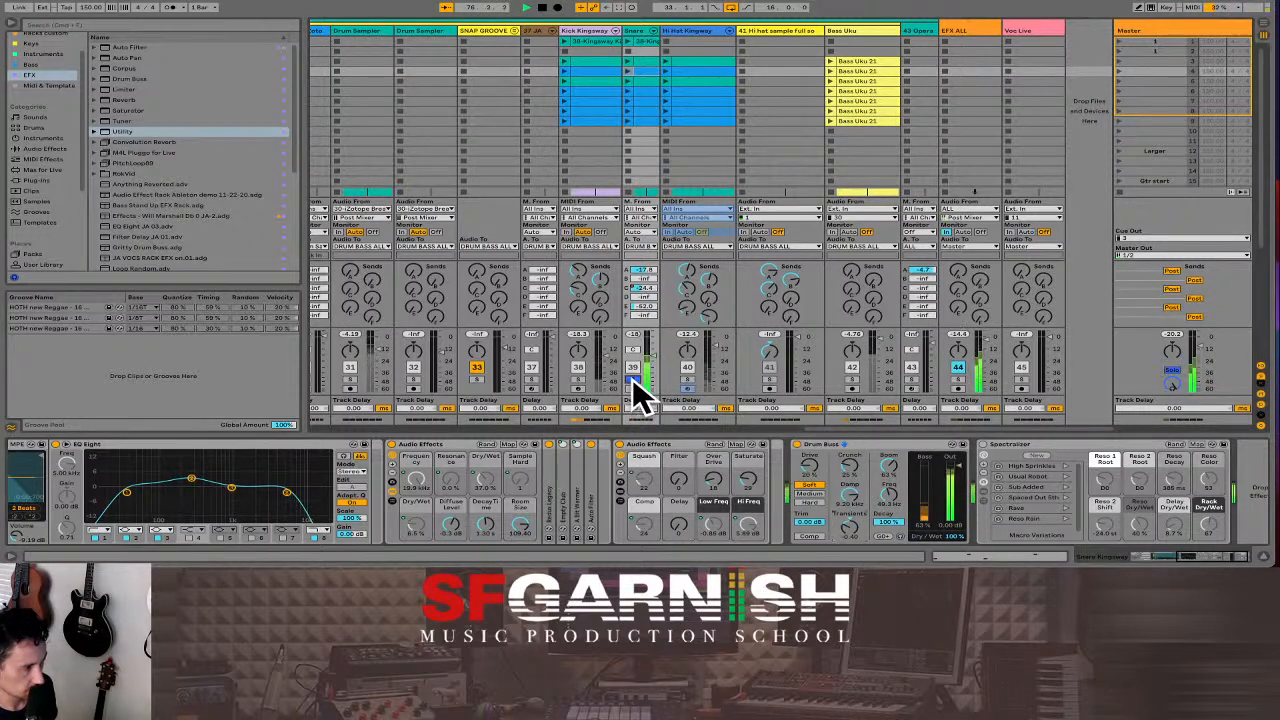
pyautogui.click(632, 378)
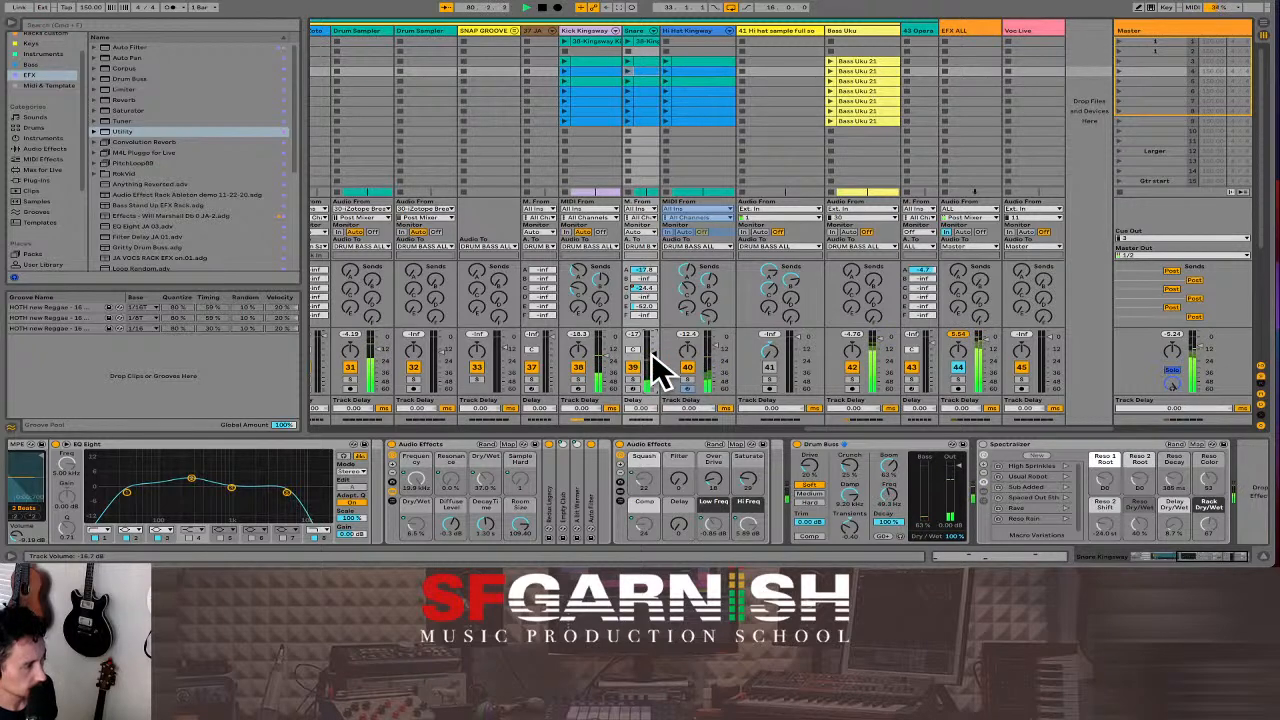
pyautogui.moveTo(652, 354); pyautogui.dragTo(655, 368)
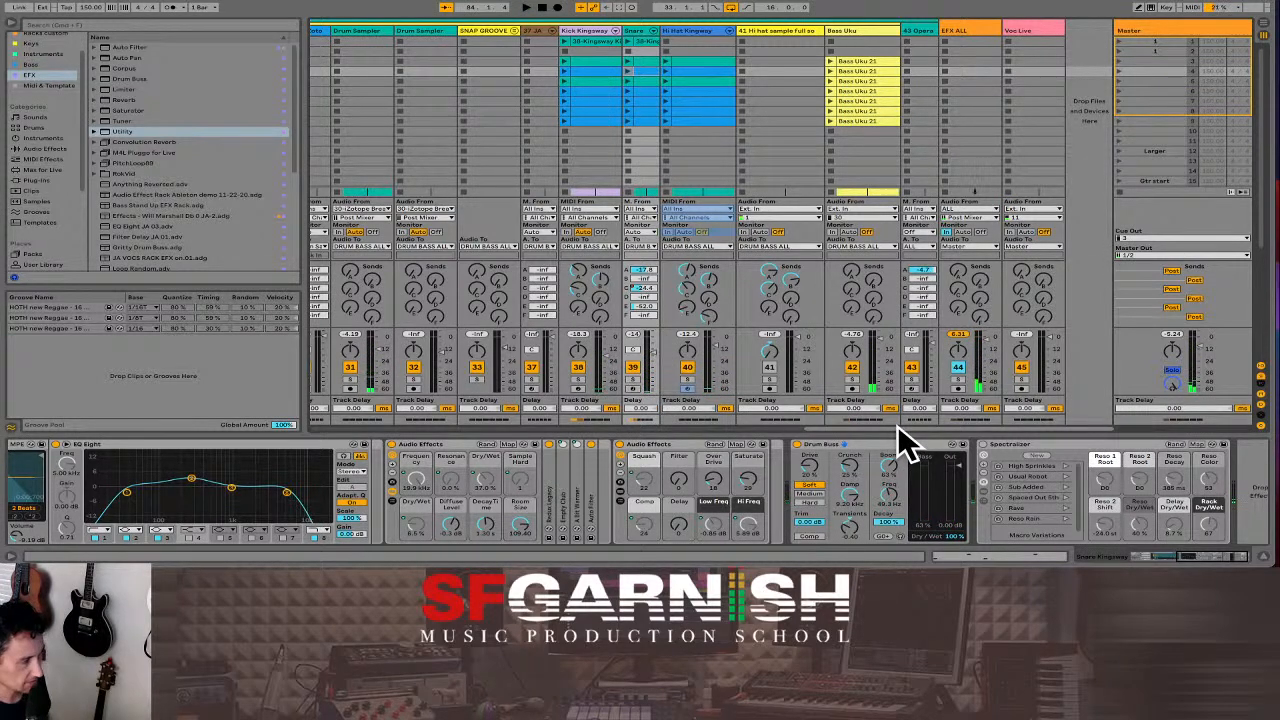
# Widen the iZotope BreakTweaker track column, then select and solo the first Drum Sampler track.
pyautogui.moveTo(898, 428); pyautogui.dragTo(933, 426)
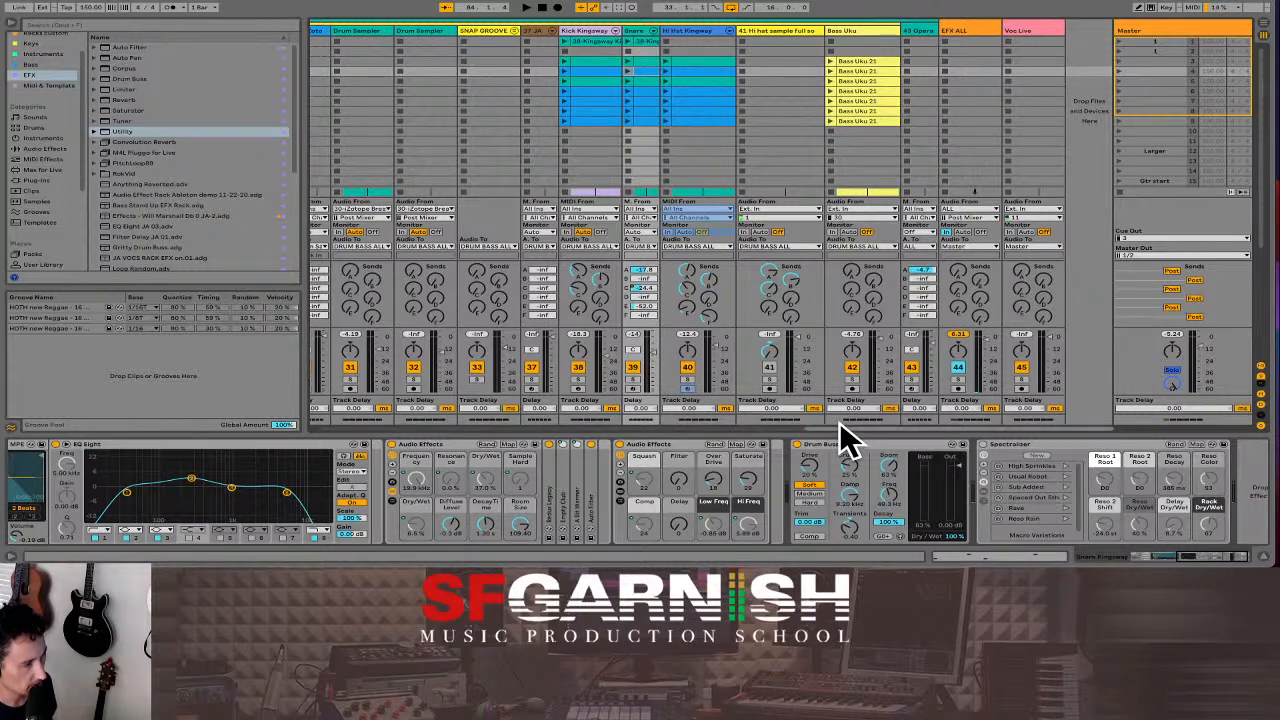
pyautogui.moveTo(839, 421); pyautogui.dragTo(791, 421)
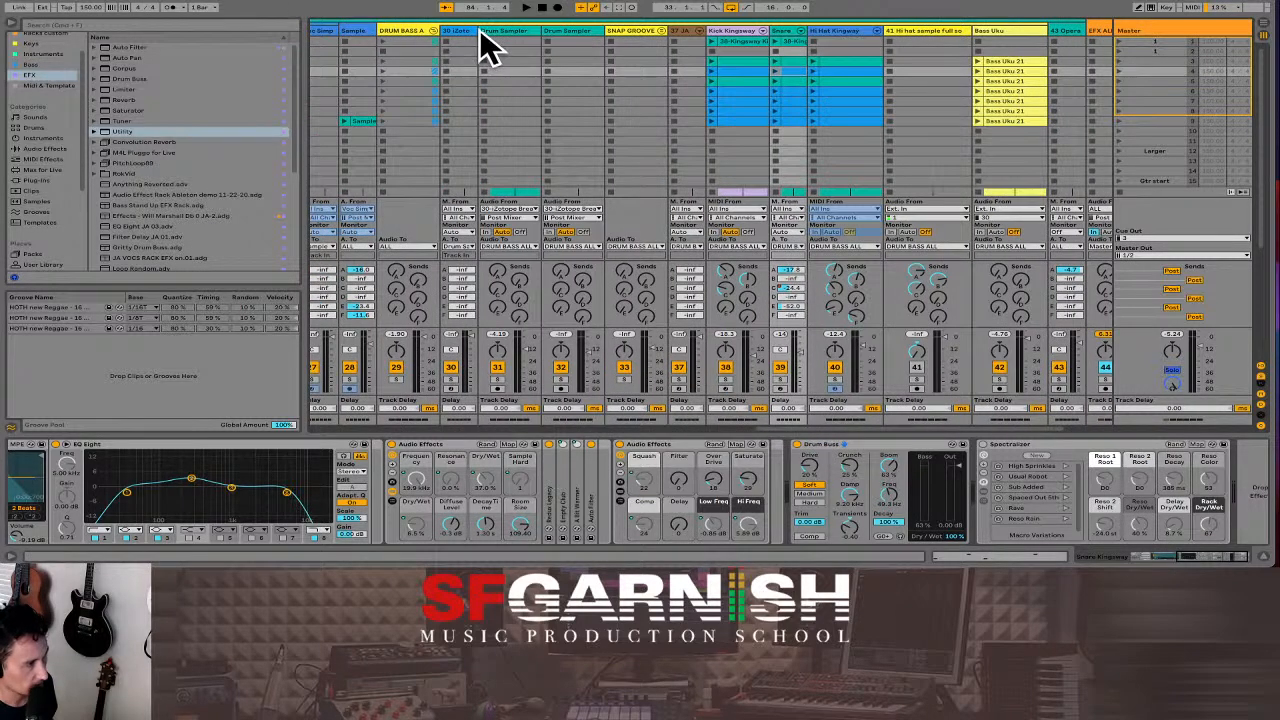
pyautogui.moveTo(480, 40); pyautogui.dragTo(506, 40)
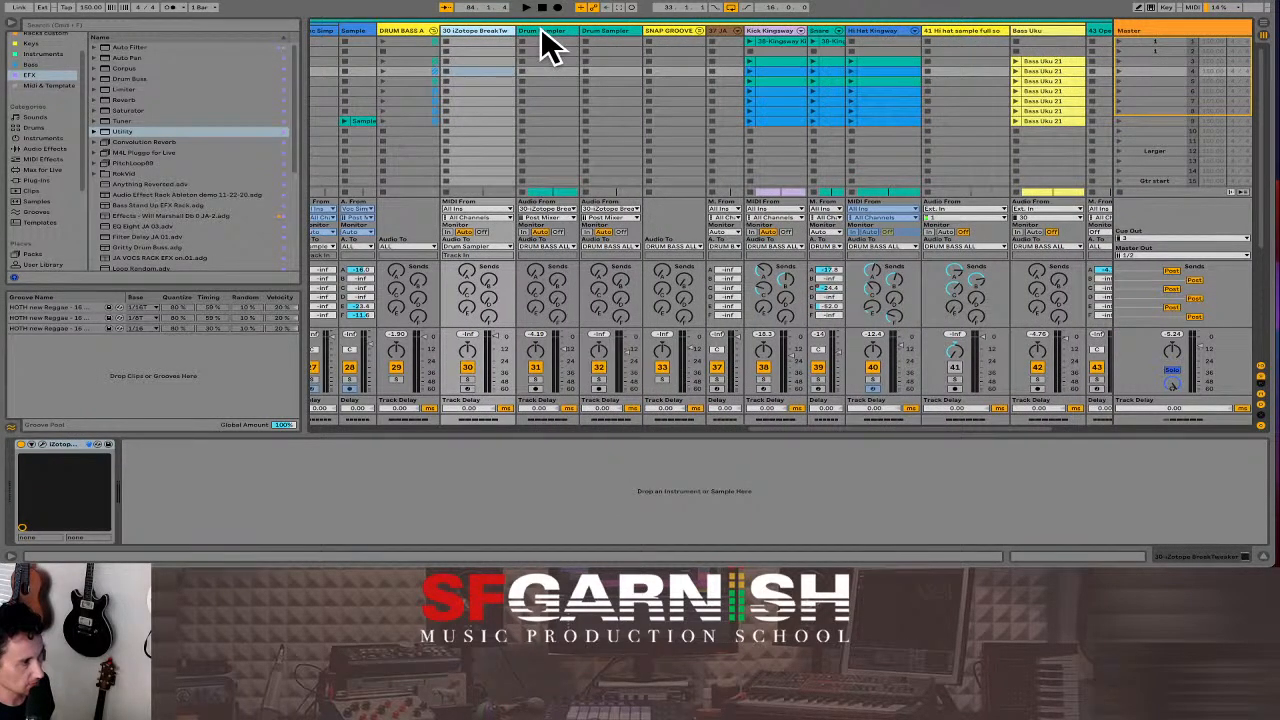
pyautogui.click(545, 44)
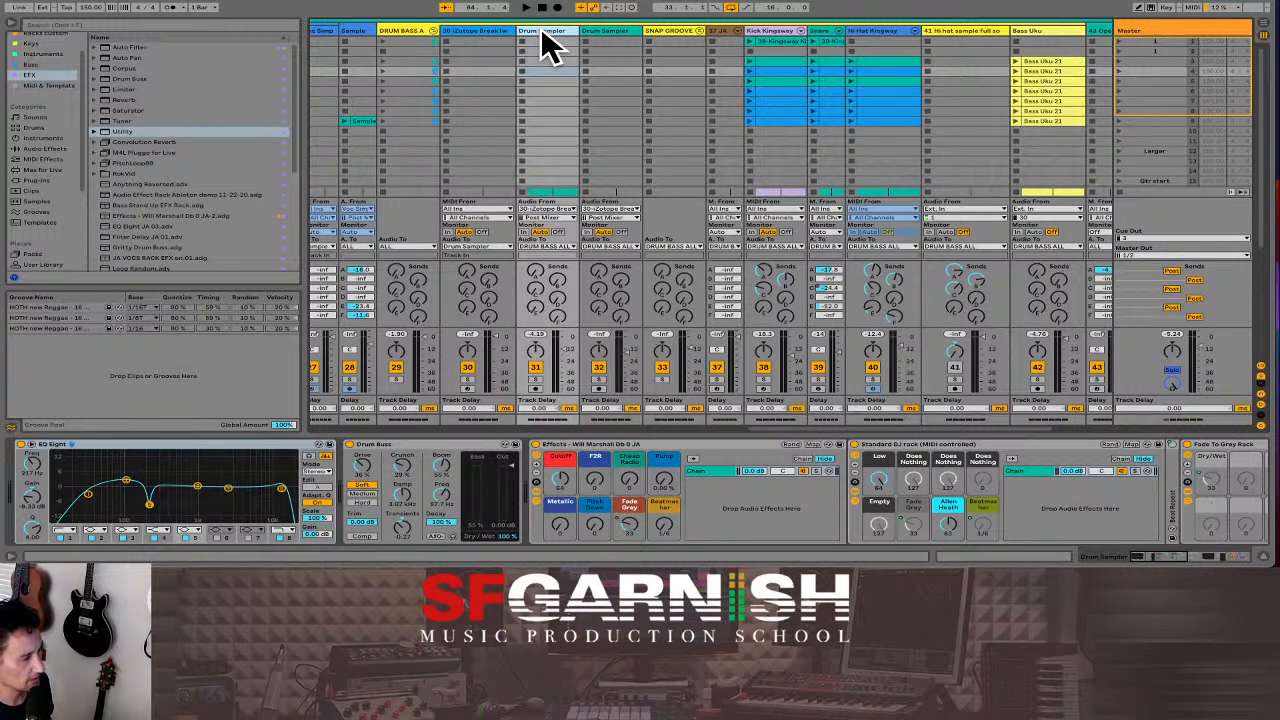
pyautogui.click(536, 381)
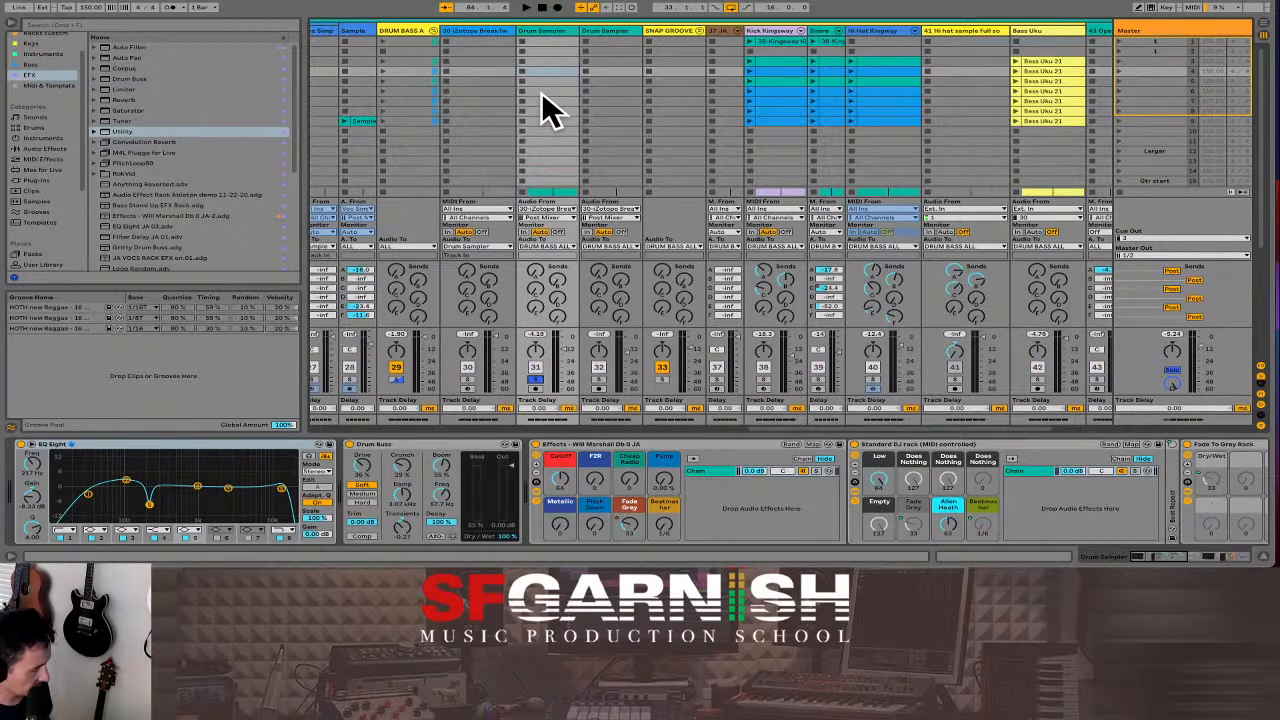
# Hide the browser and show the tracks' automation in the Arrangement View.
pyautogui.click(9, 23)
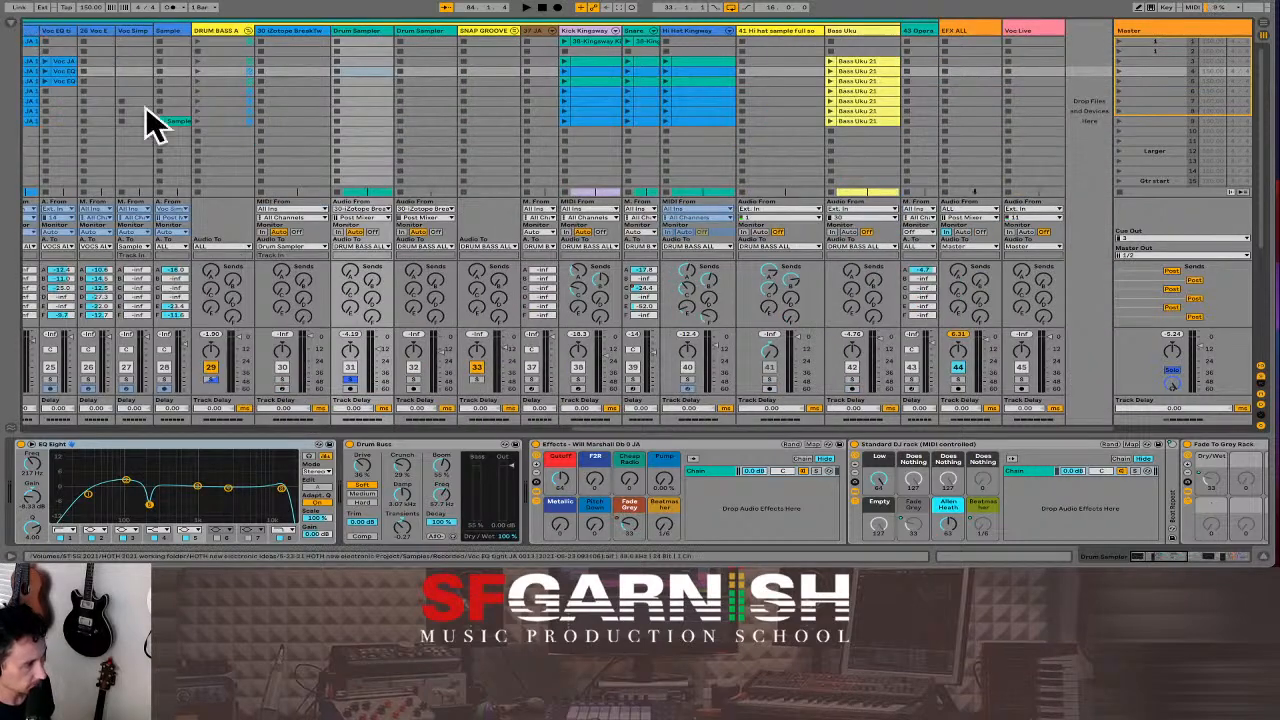
pyautogui.press('Tab')
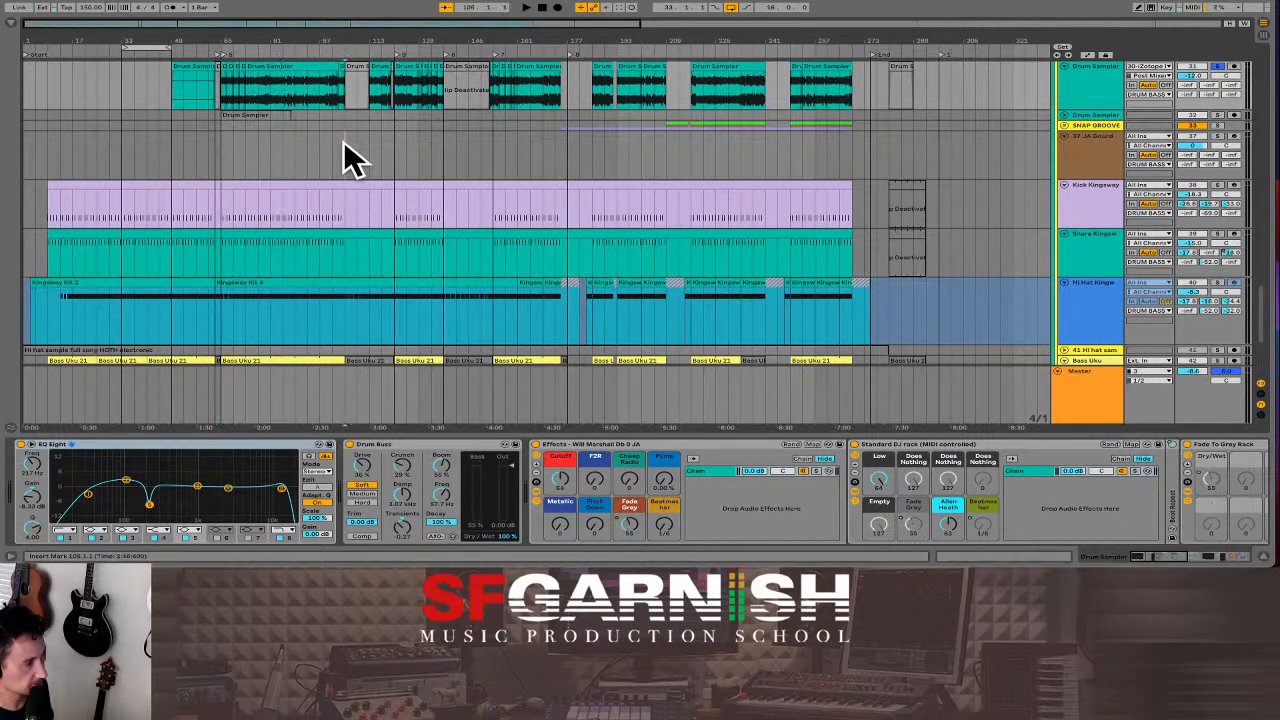
pyautogui.click(345, 162)
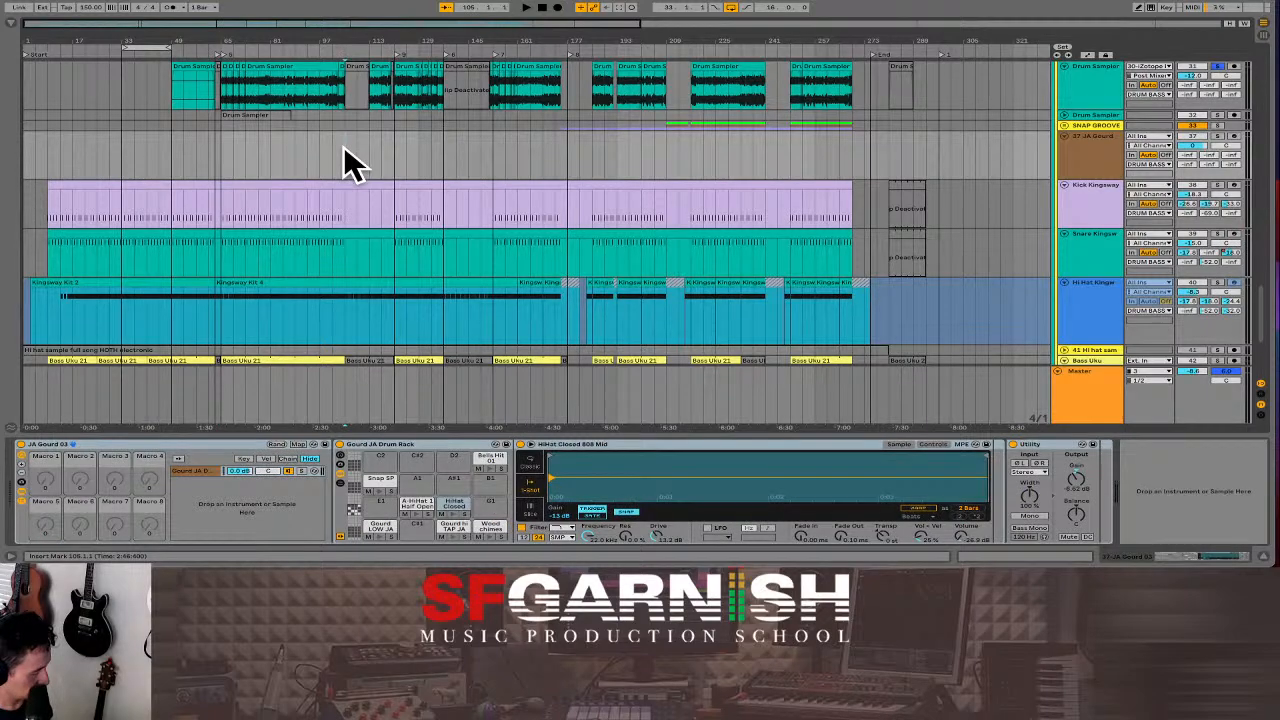
pyautogui.press('a')
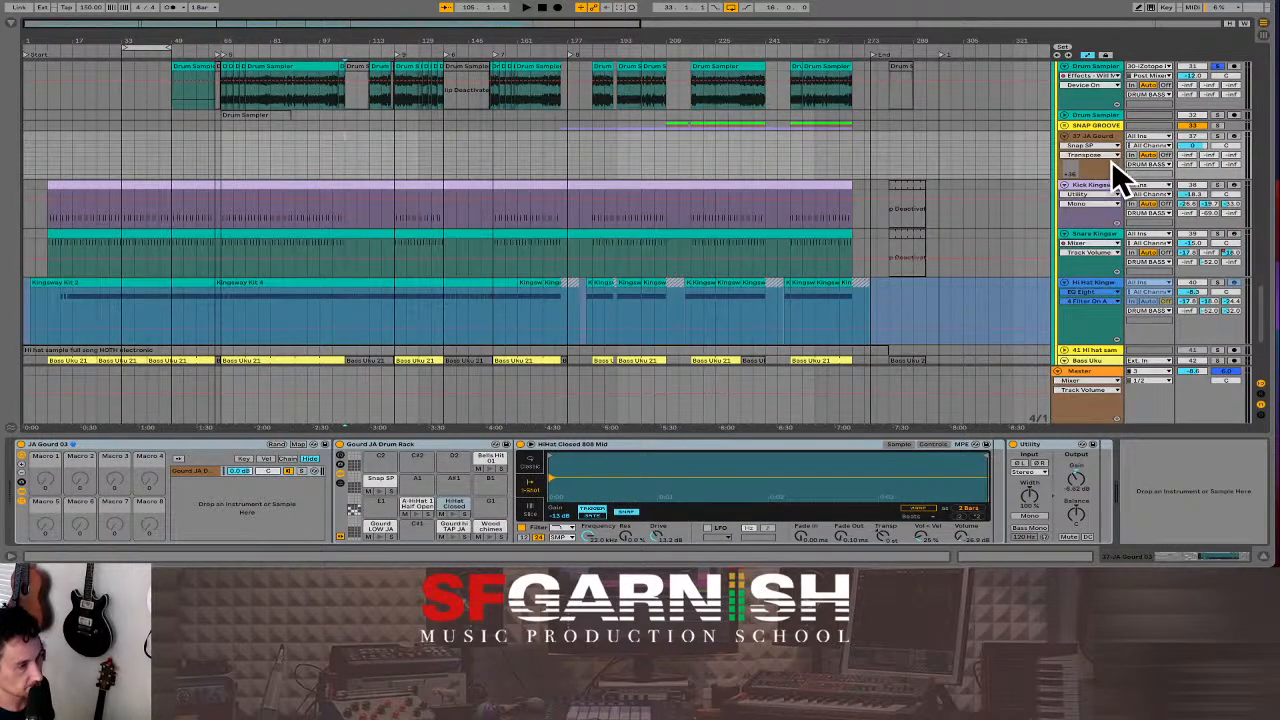
pyautogui.scroll(3, 920, 210)
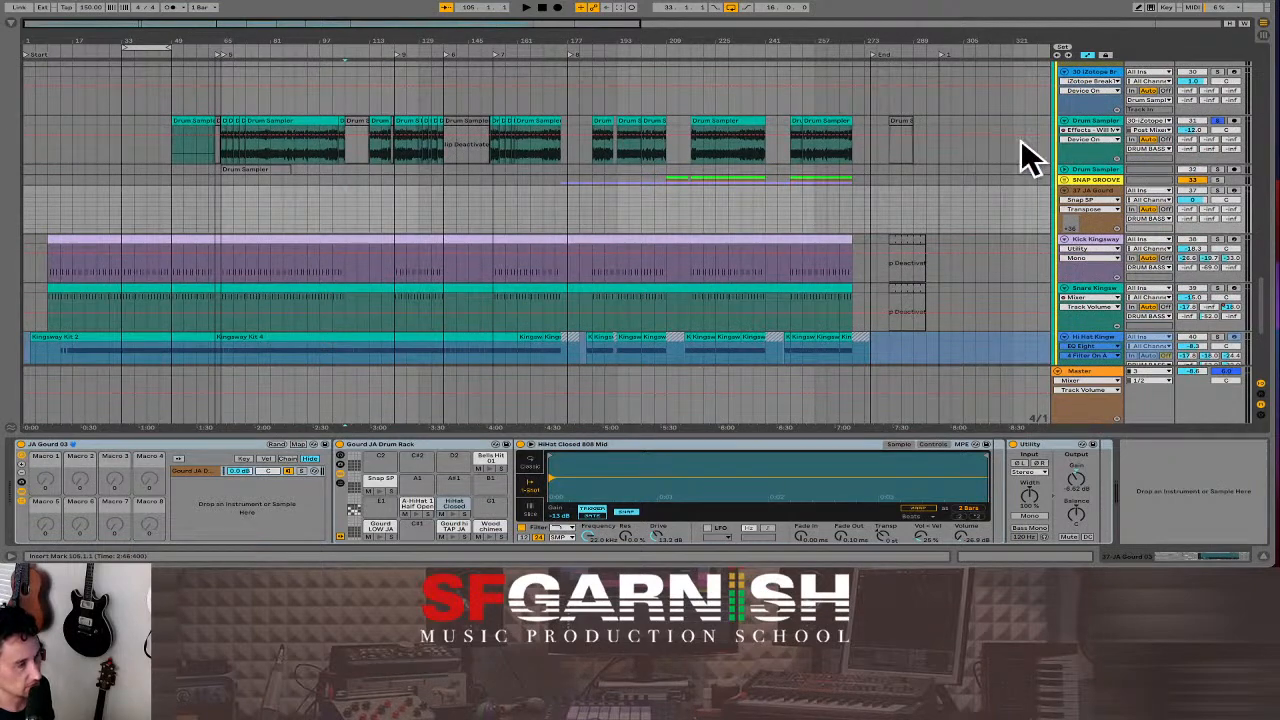
# Display the Mixer's F-Delay 3-4 automation on the Drum Sampler track, move it to its own lane, and remove that lane.
pyautogui.click(1112, 130)
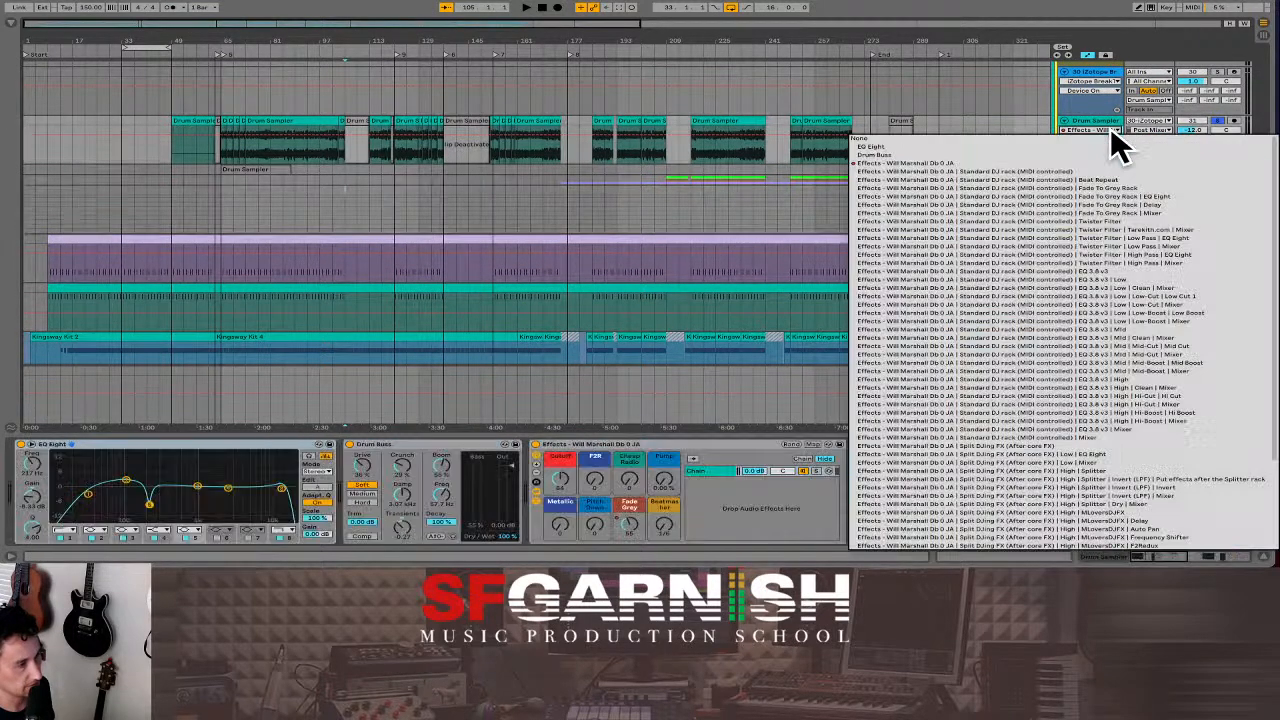
pyautogui.scroll(-3, 1110, 337)
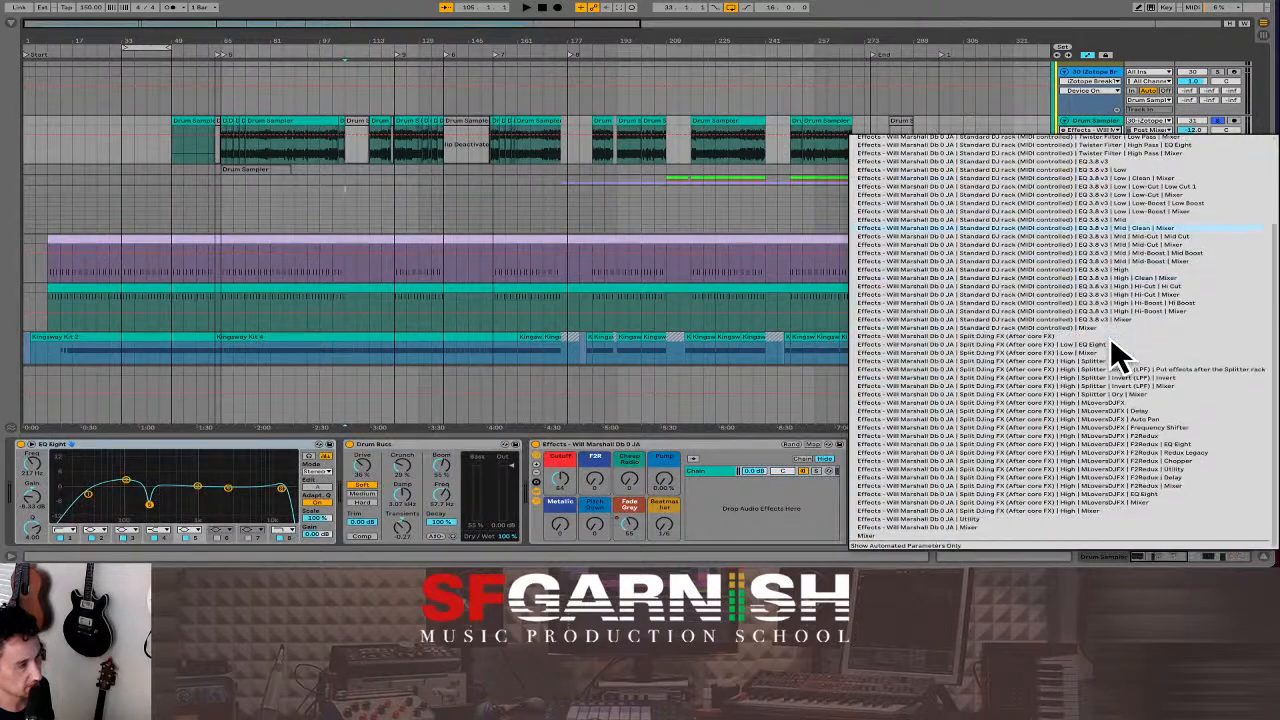
pyautogui.scroll(3, 1110, 337)
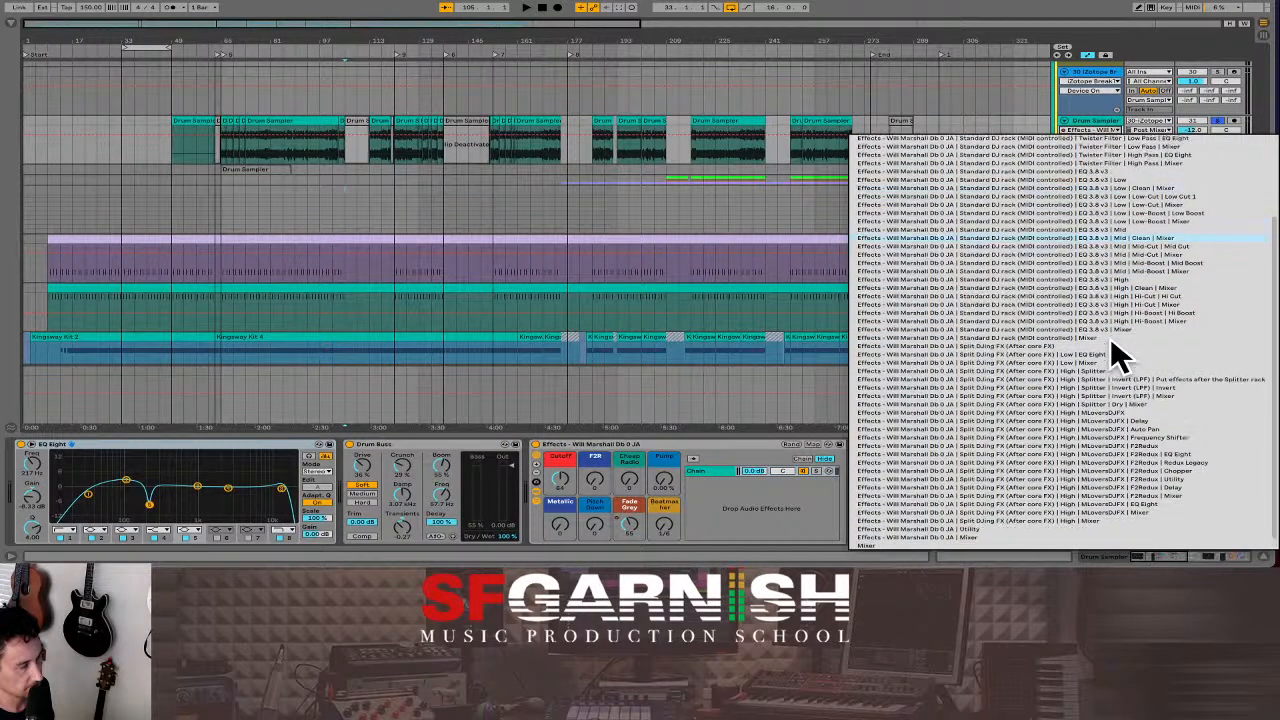
pyautogui.scroll(-3, 1110, 337)
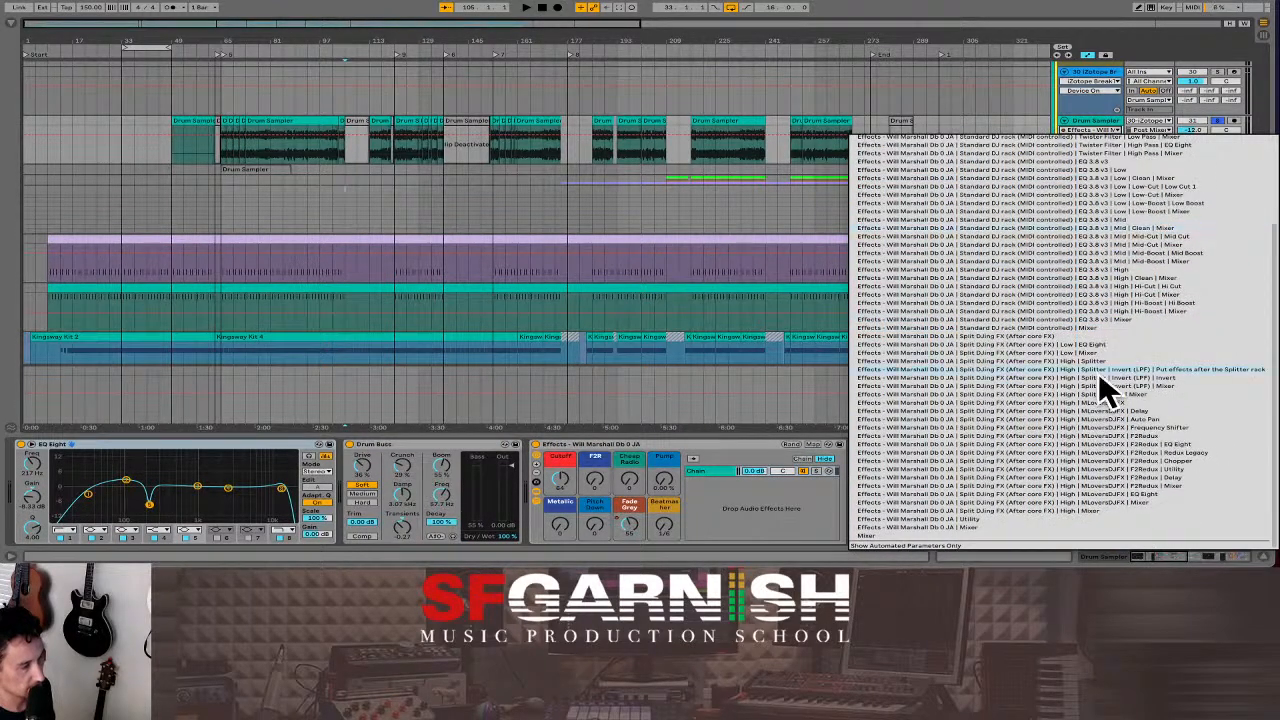
pyautogui.click(1034, 537)
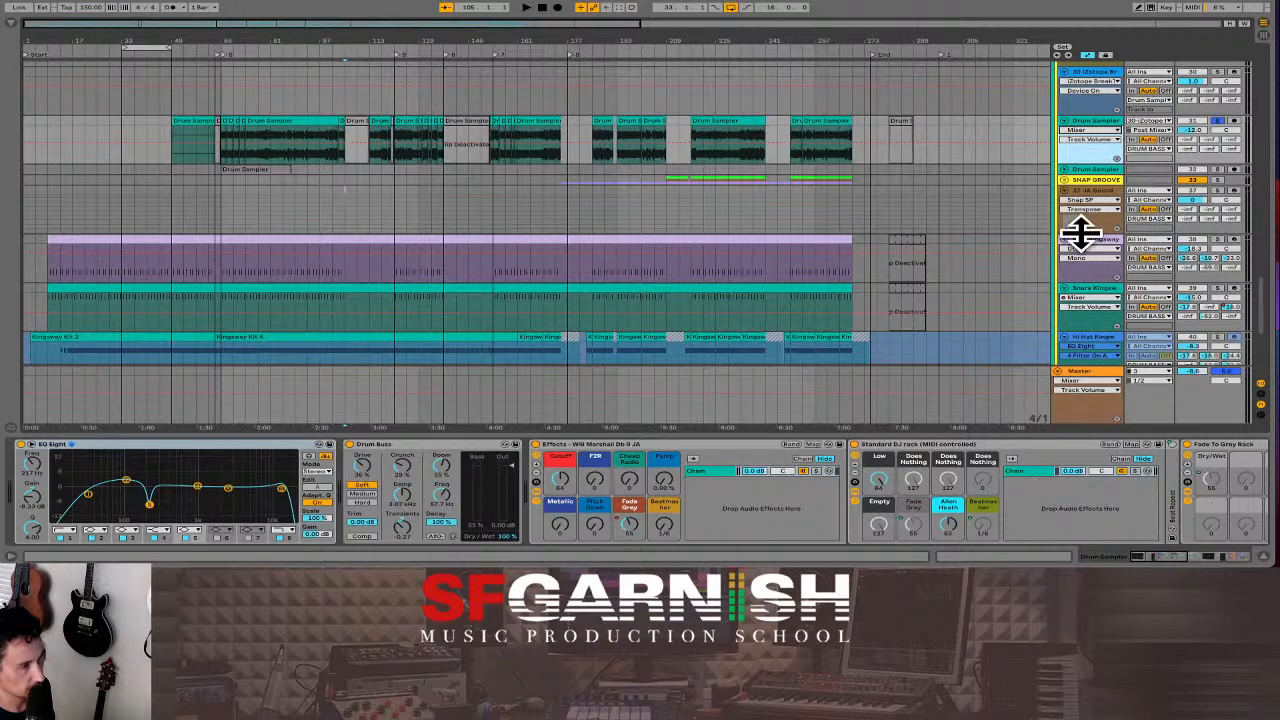
pyautogui.click(1092, 138)
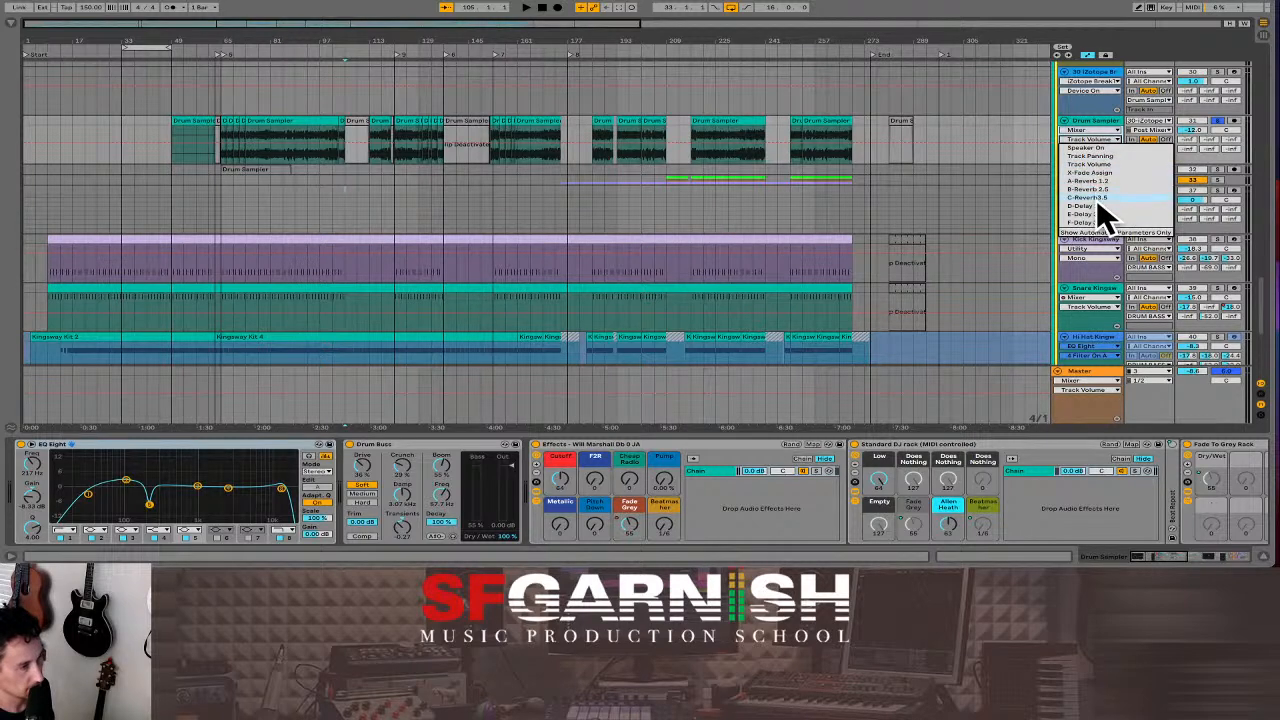
pyautogui.click(1096, 221)
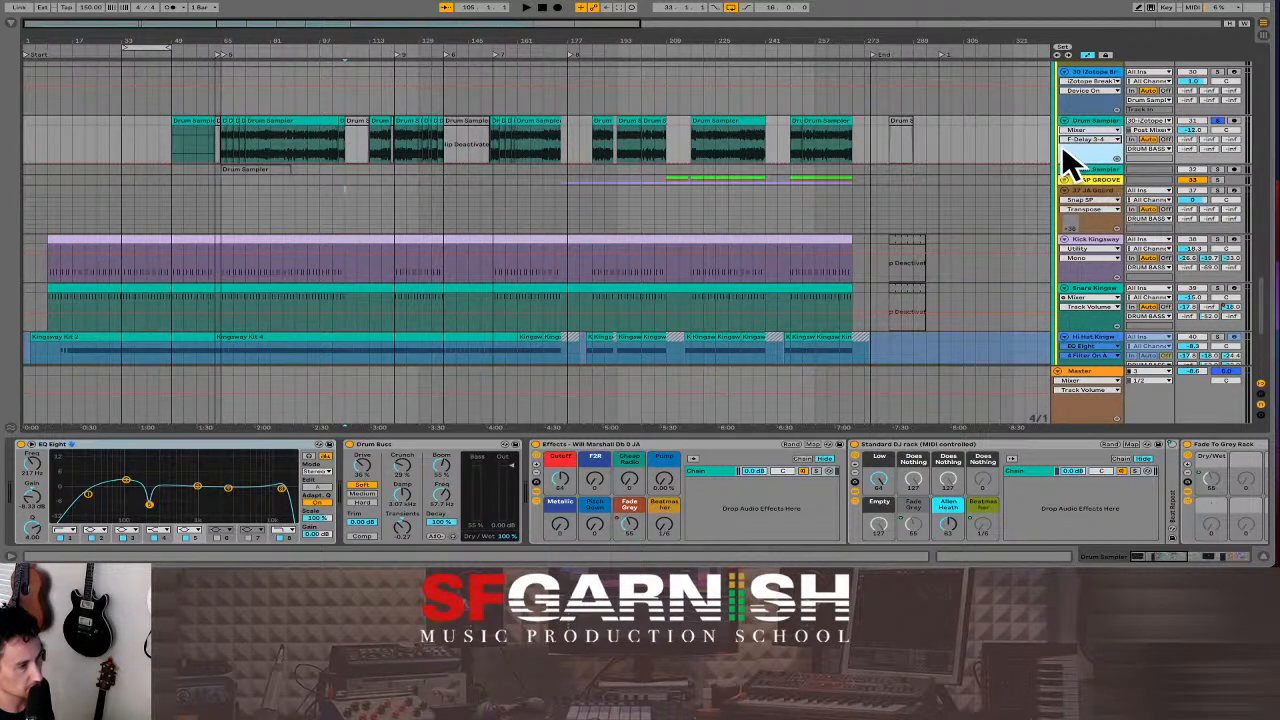
pyautogui.click(1118, 156)
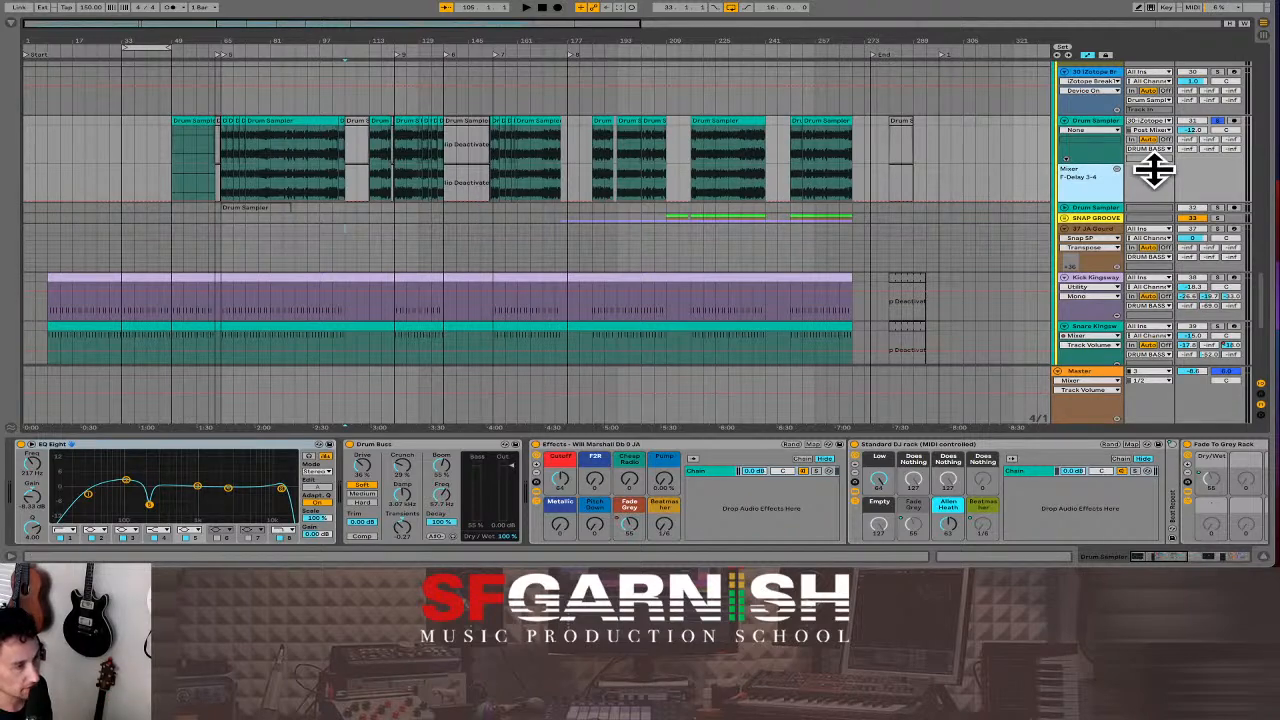
pyautogui.click(1117, 168)
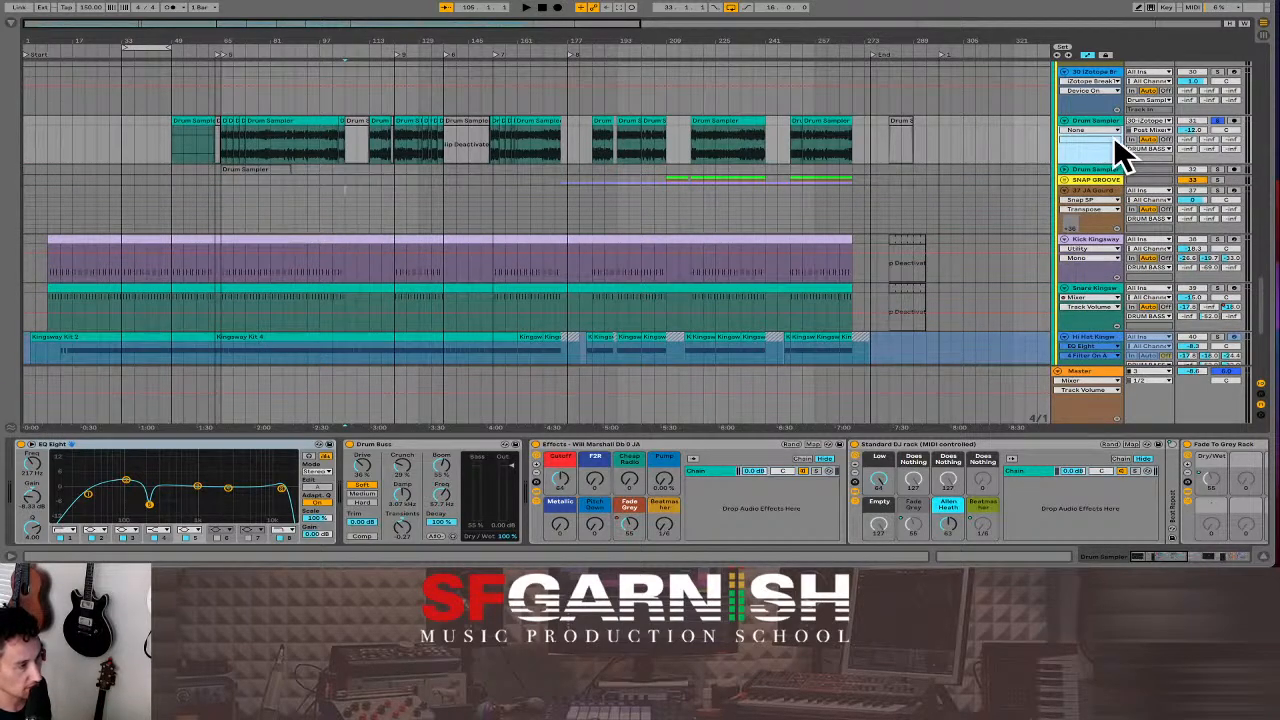
# Zoom in on the Drum Sampler clips and play the soloed track from bar 65.
pyautogui.click(243, 153)
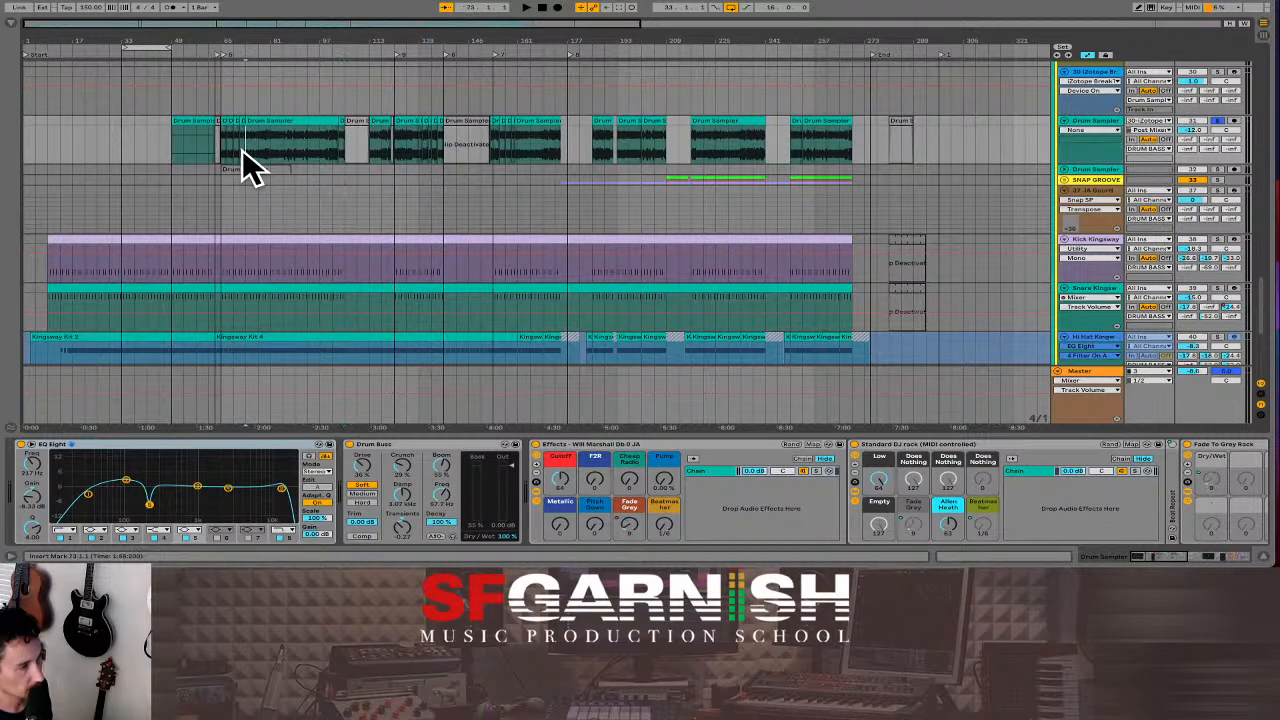
pyautogui.press('+')
pyautogui.press('+')
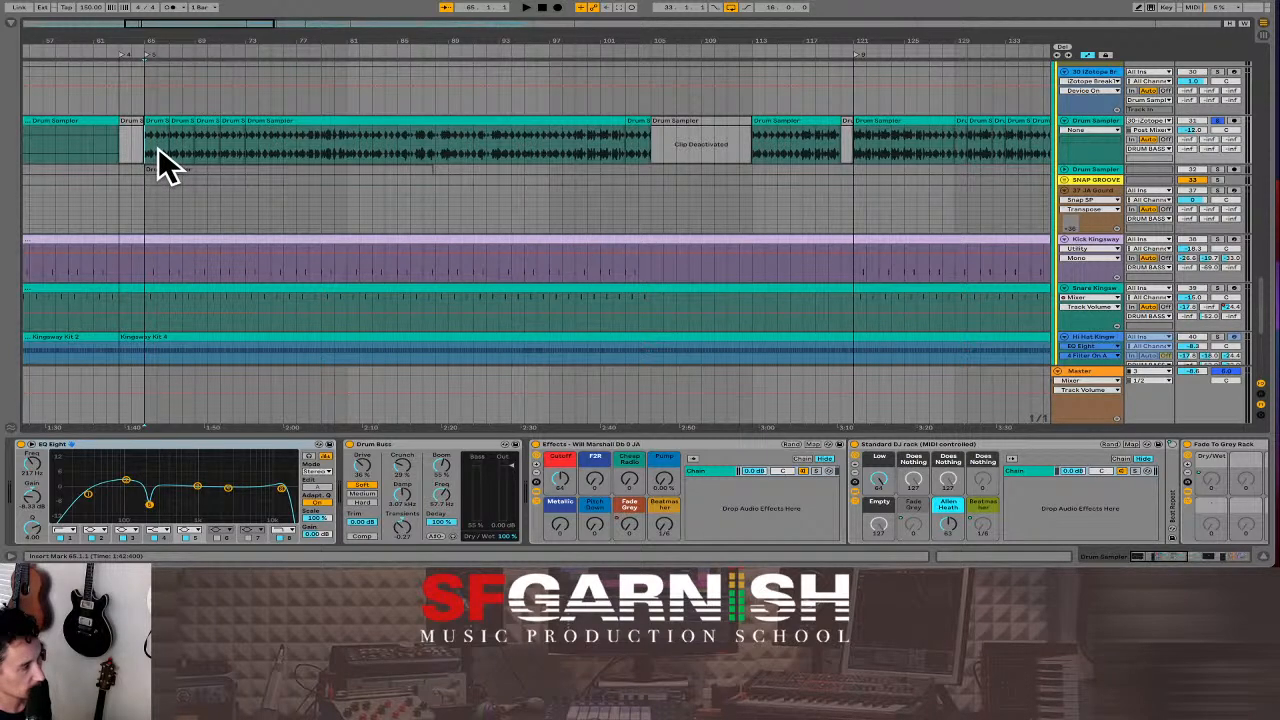
pyautogui.press('space')
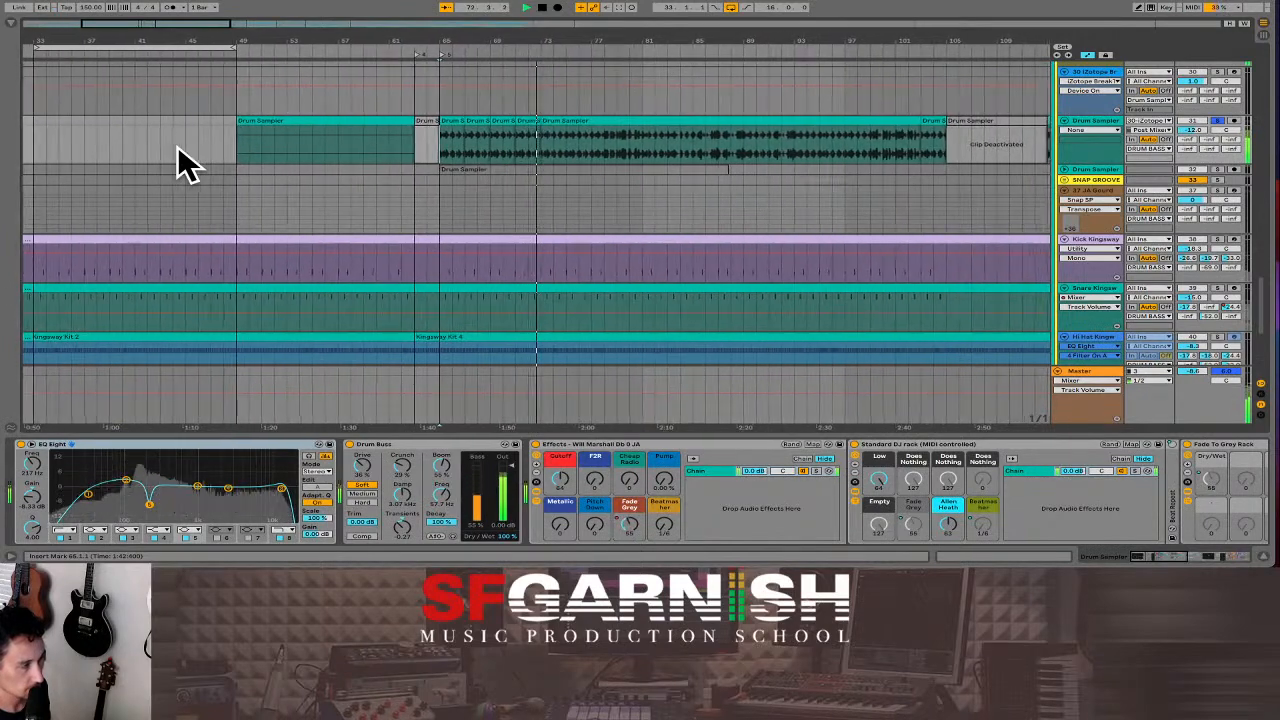
# Unsolo the Drum Sampler track and hide the automation in the Arrangement.
pyautogui.scroll(5, 543, 149)
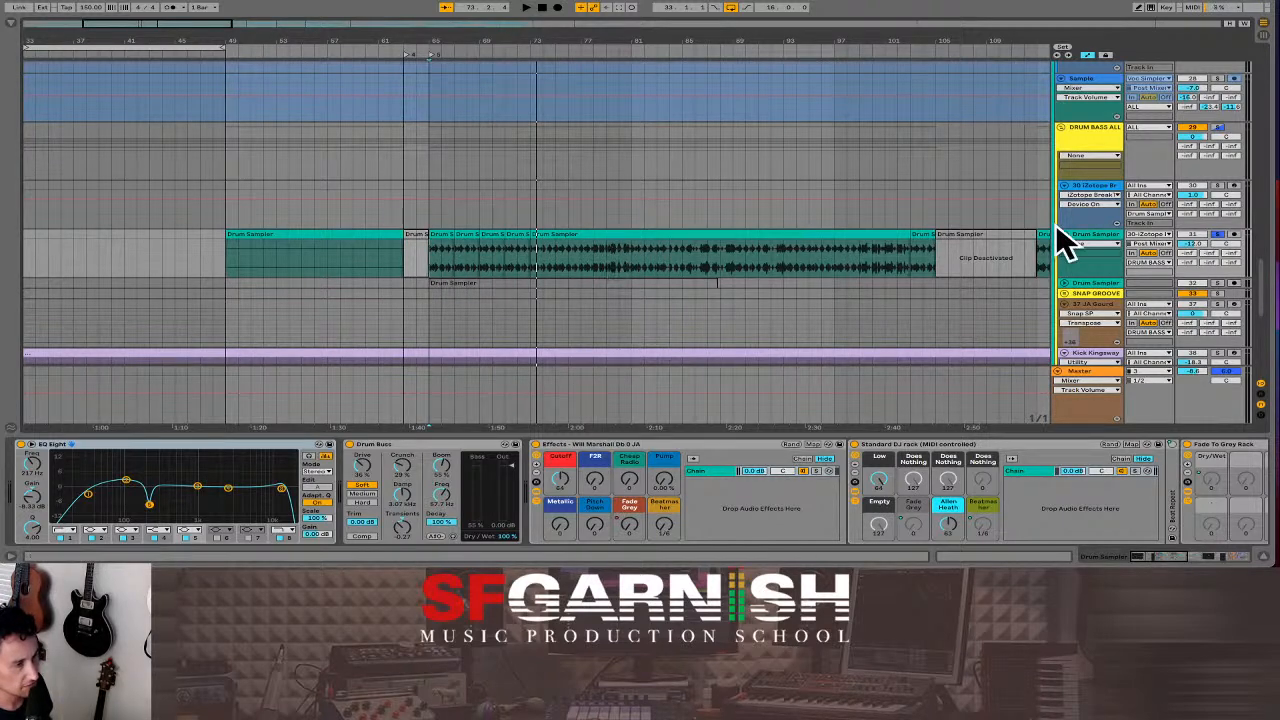
pyautogui.click(1218, 236)
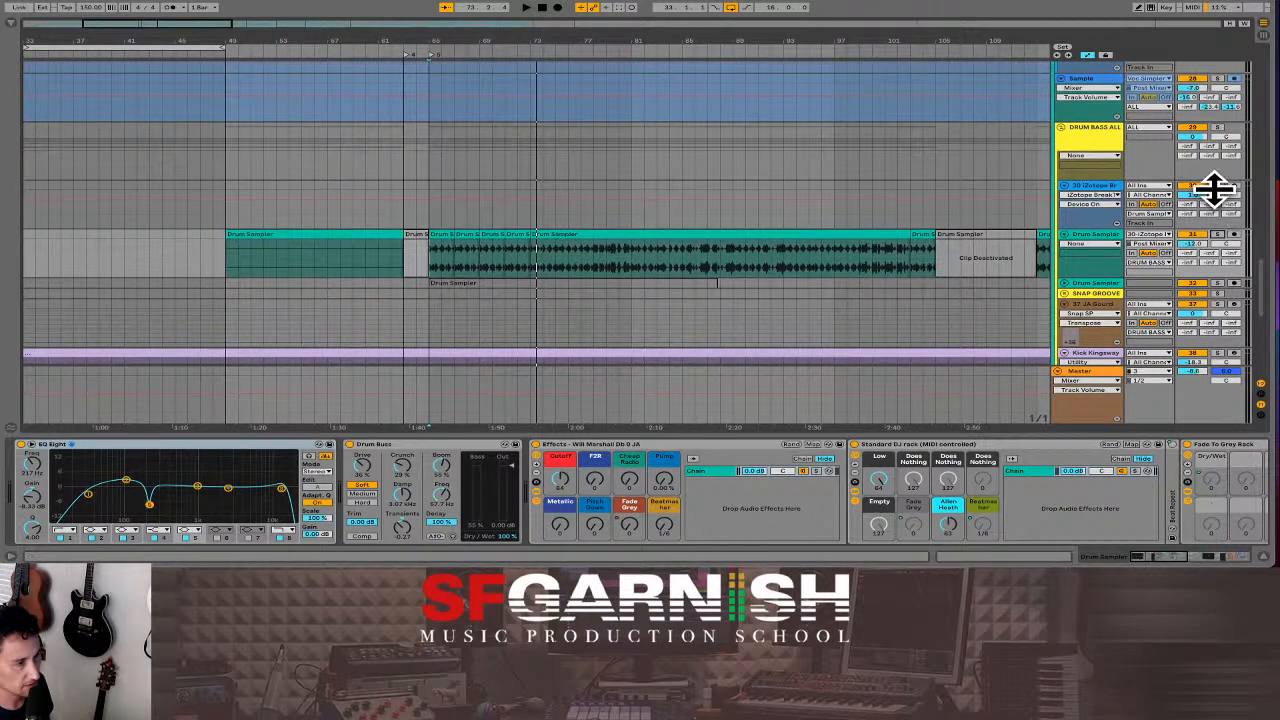
pyautogui.press('a')
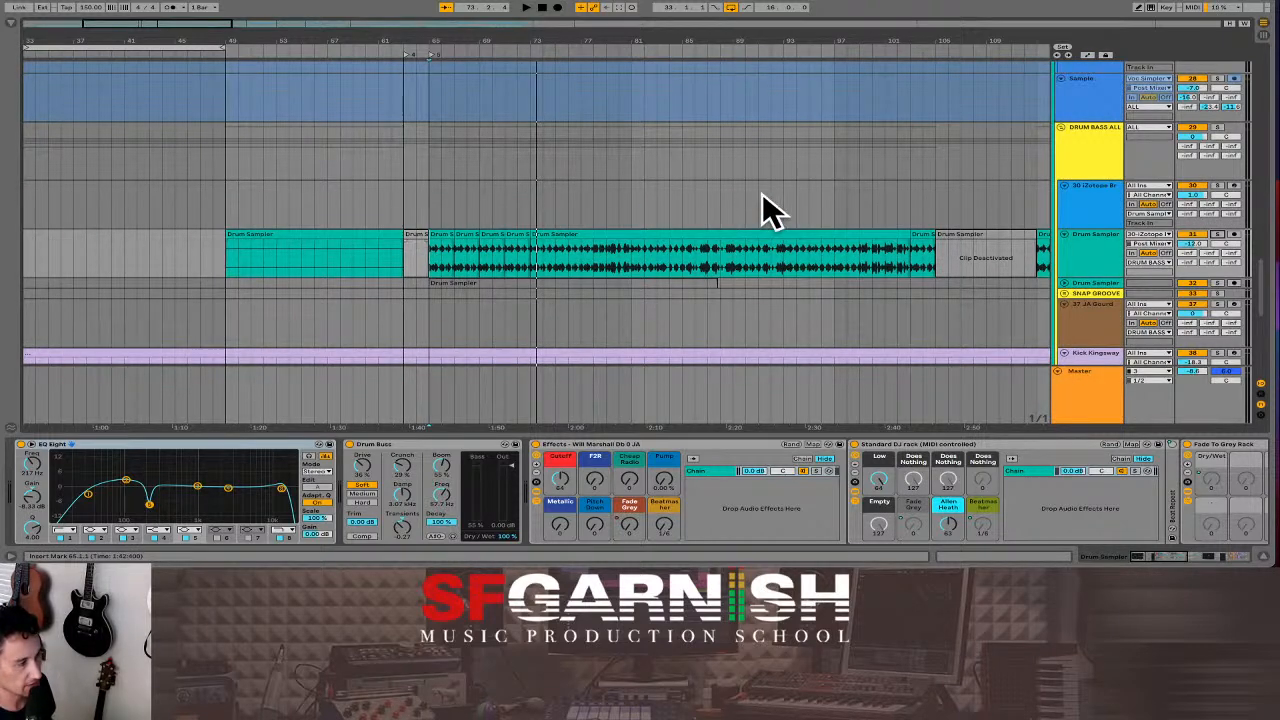
# Solo and arm the iZotope BreakTweaker track and reposition its plug-in window over the arrangement.
pyautogui.click(1216, 184)
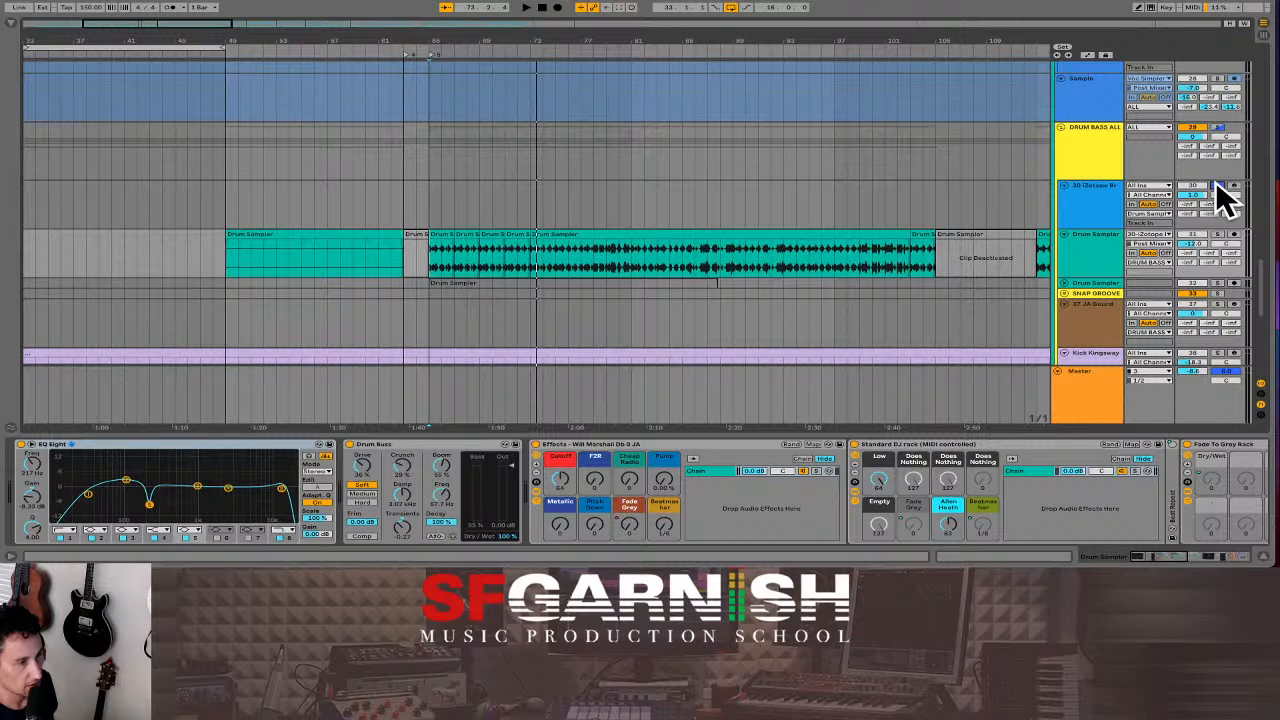
pyautogui.click(1233, 185)
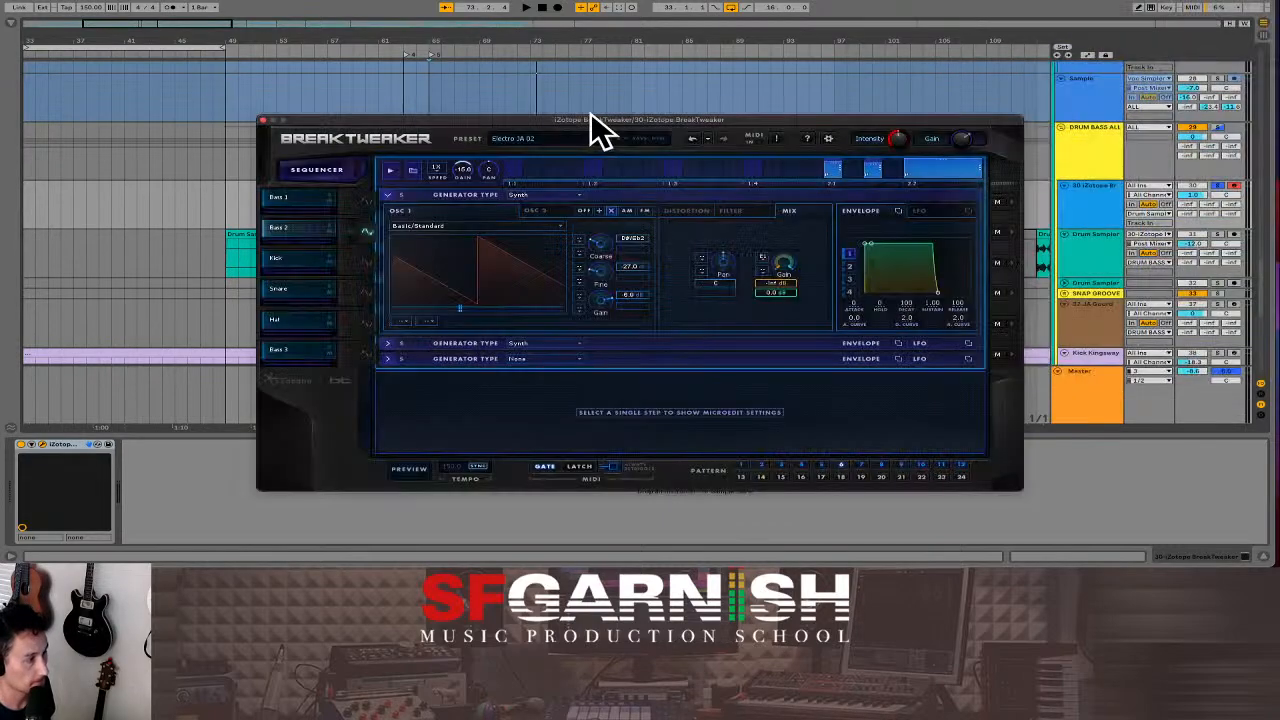
pyautogui.moveTo(590, 112); pyautogui.dragTo(556, 76)
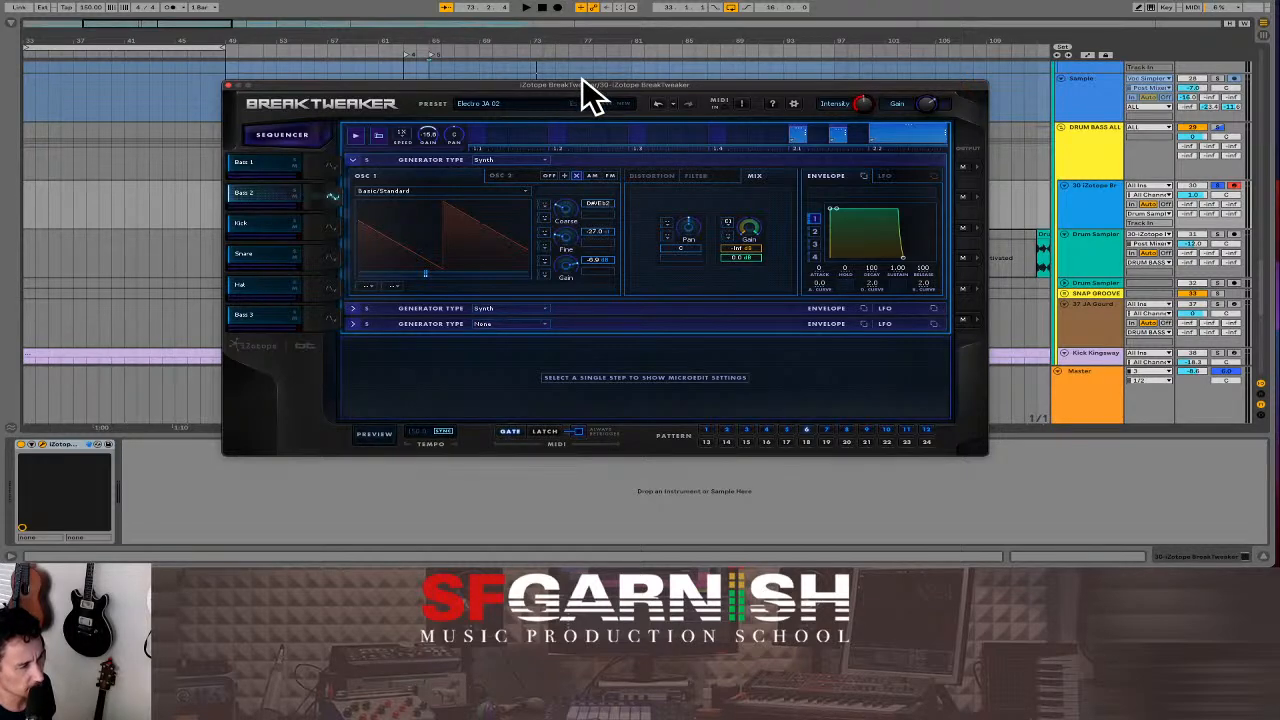
pyautogui.moveTo(582, 84); pyautogui.dragTo(598, 100)
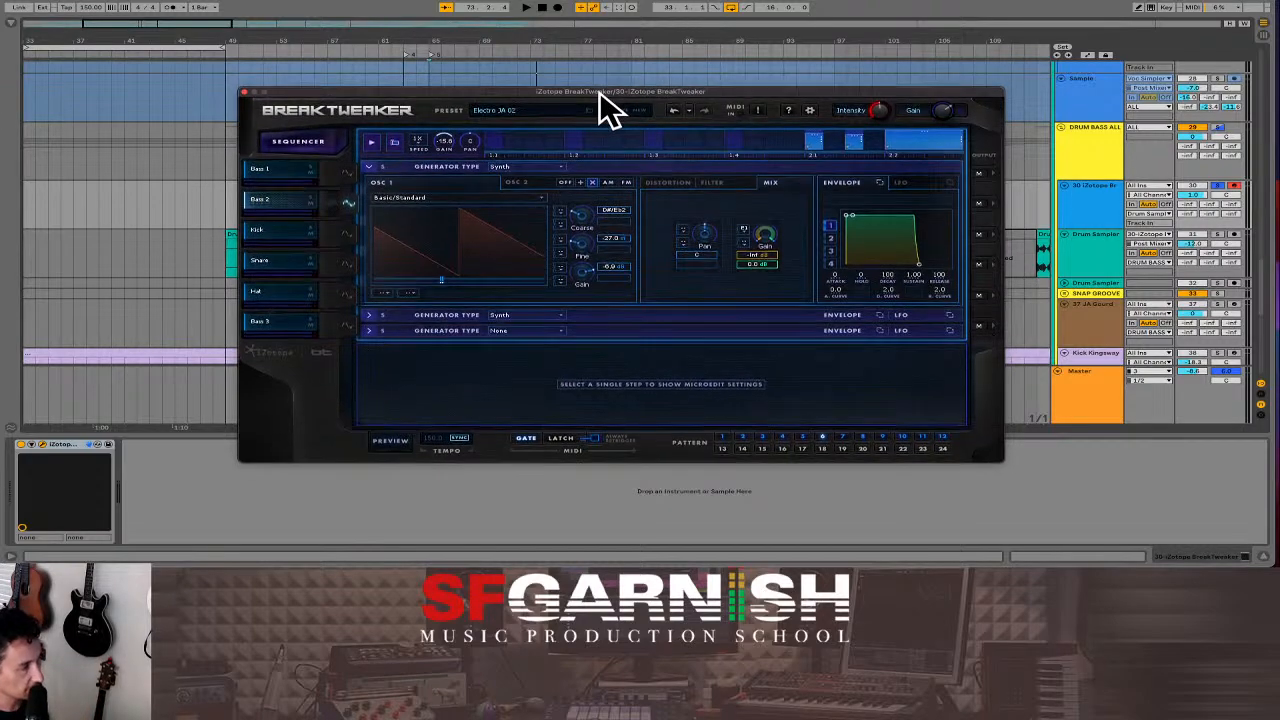
pyautogui.moveTo(599, 90); pyautogui.dragTo(623, 92)
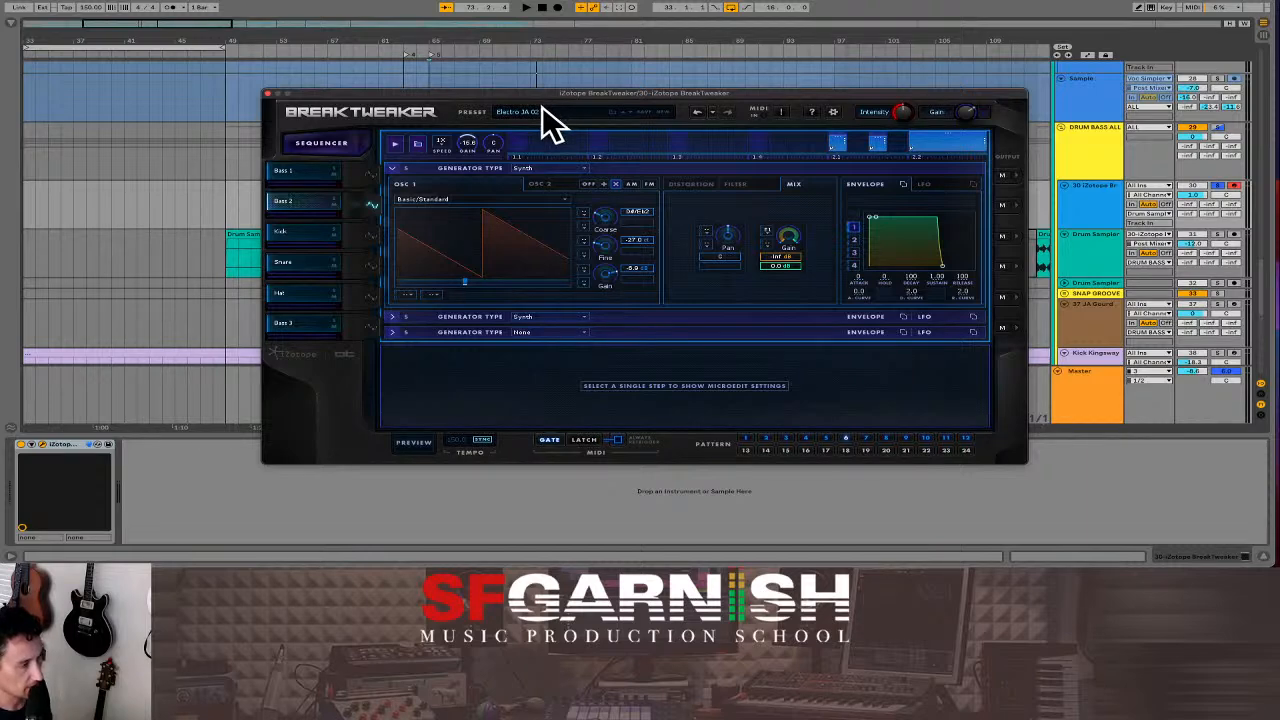
# View the Bass 1 and Kick generator pages in BreakTweaker and start the pattern preview.
pyautogui.click(369, 172)
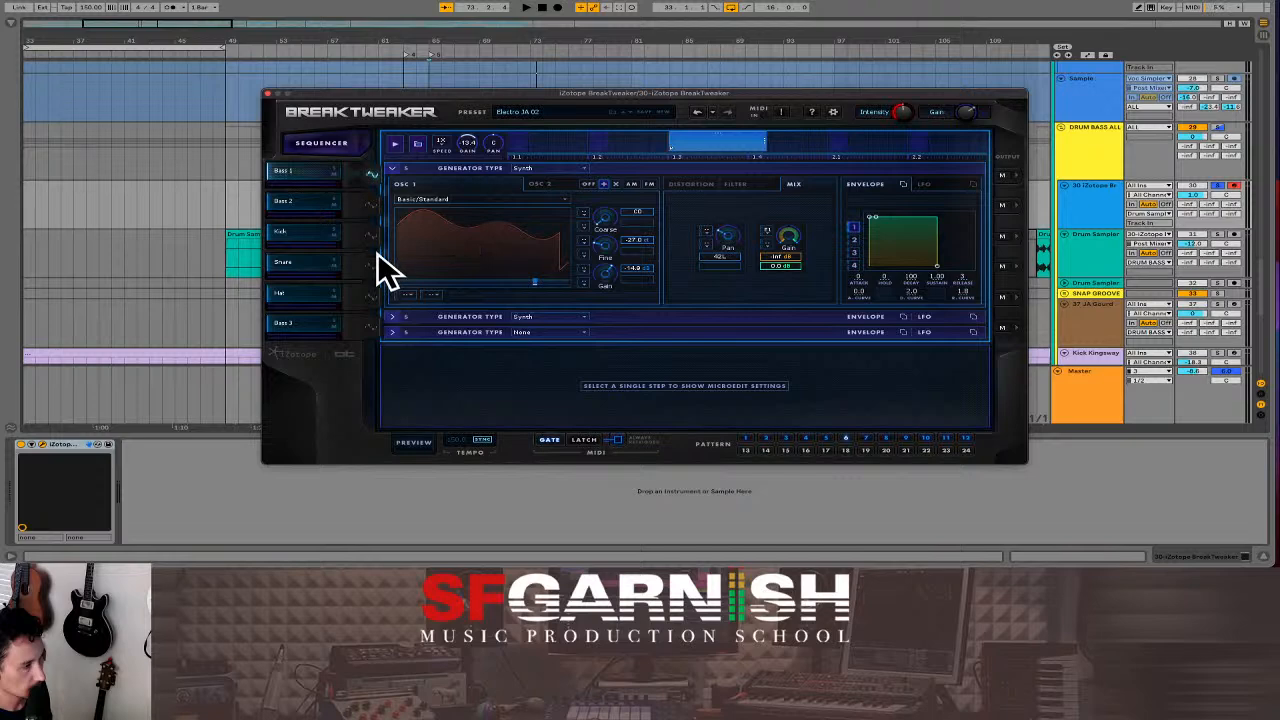
pyautogui.click(370, 234)
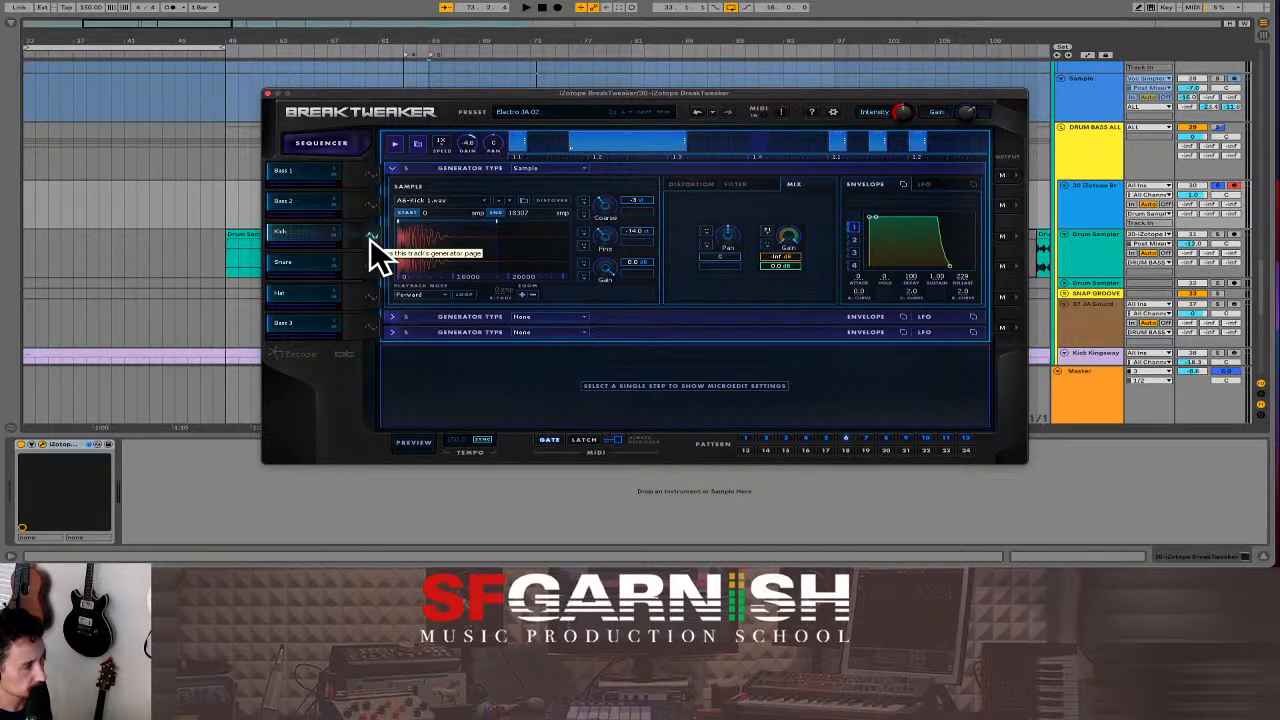
pyautogui.click(414, 443)
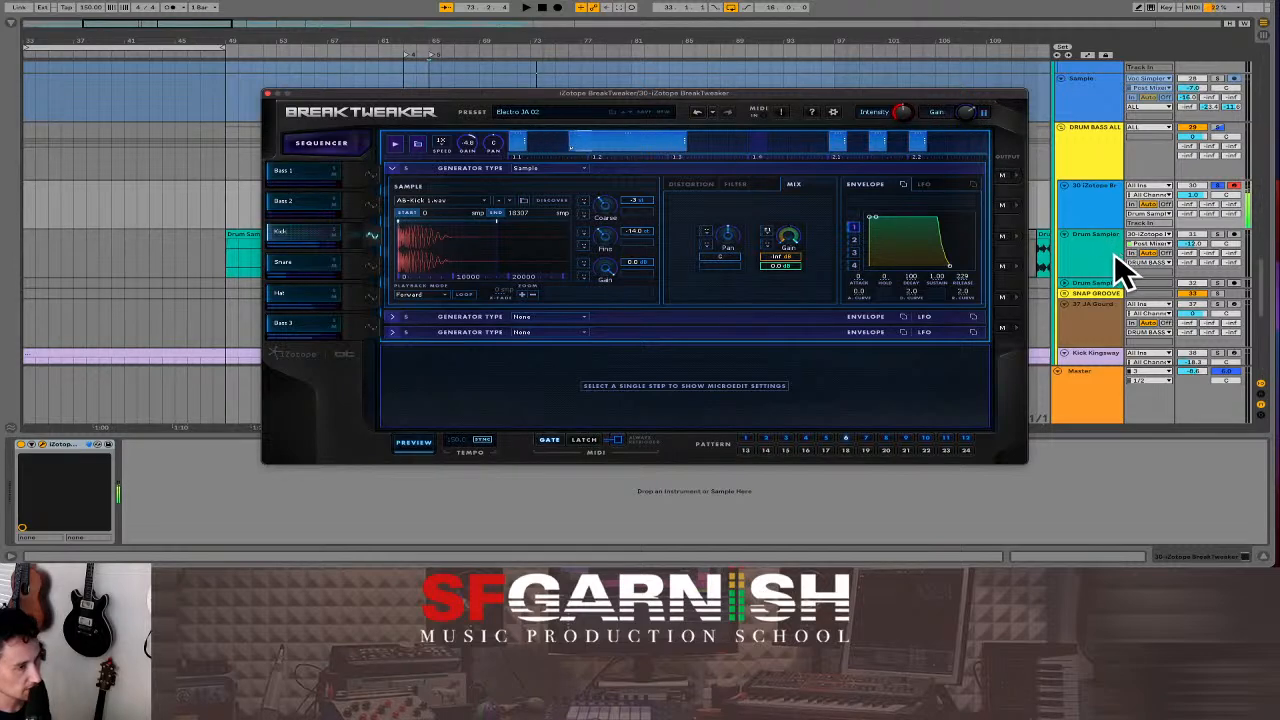
# Arm the Drum Sampler track, then set the BreakTweaker track's volume to -10.0 dB and the Drum Sampler's to -20.4 dB.
pyautogui.click(1238, 248)
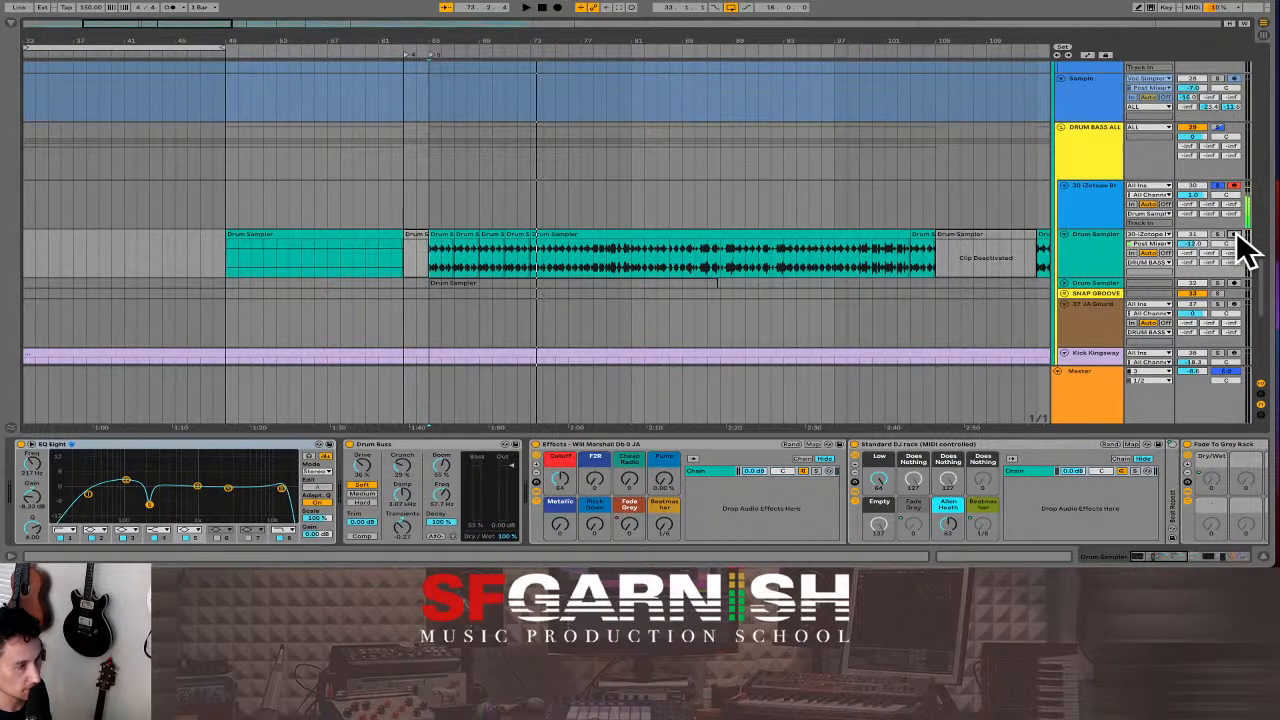
pyautogui.moveTo(1203, 240); pyautogui.dragTo(1203, 251)
pyautogui.click(1233, 233)
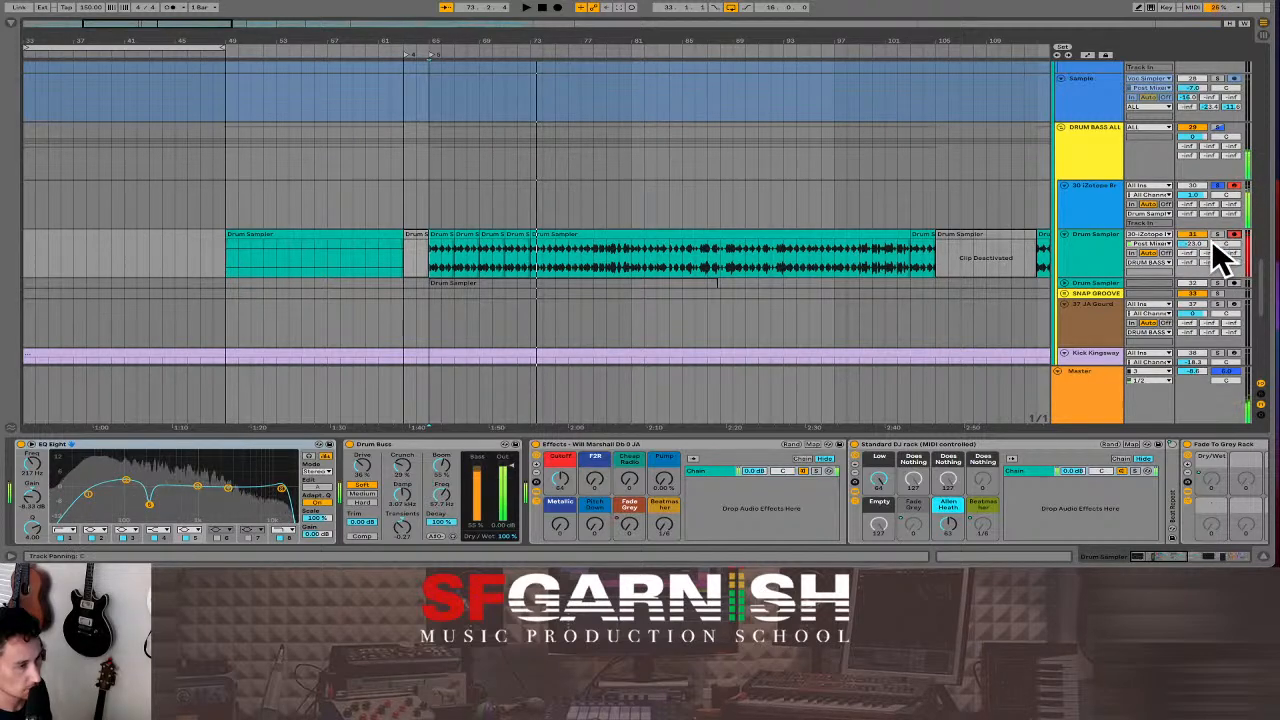
pyautogui.moveTo(1194, 241); pyautogui.dragTo(1194, 260)
pyautogui.moveTo(1194, 195); pyautogui.dragTo(1192, 195)
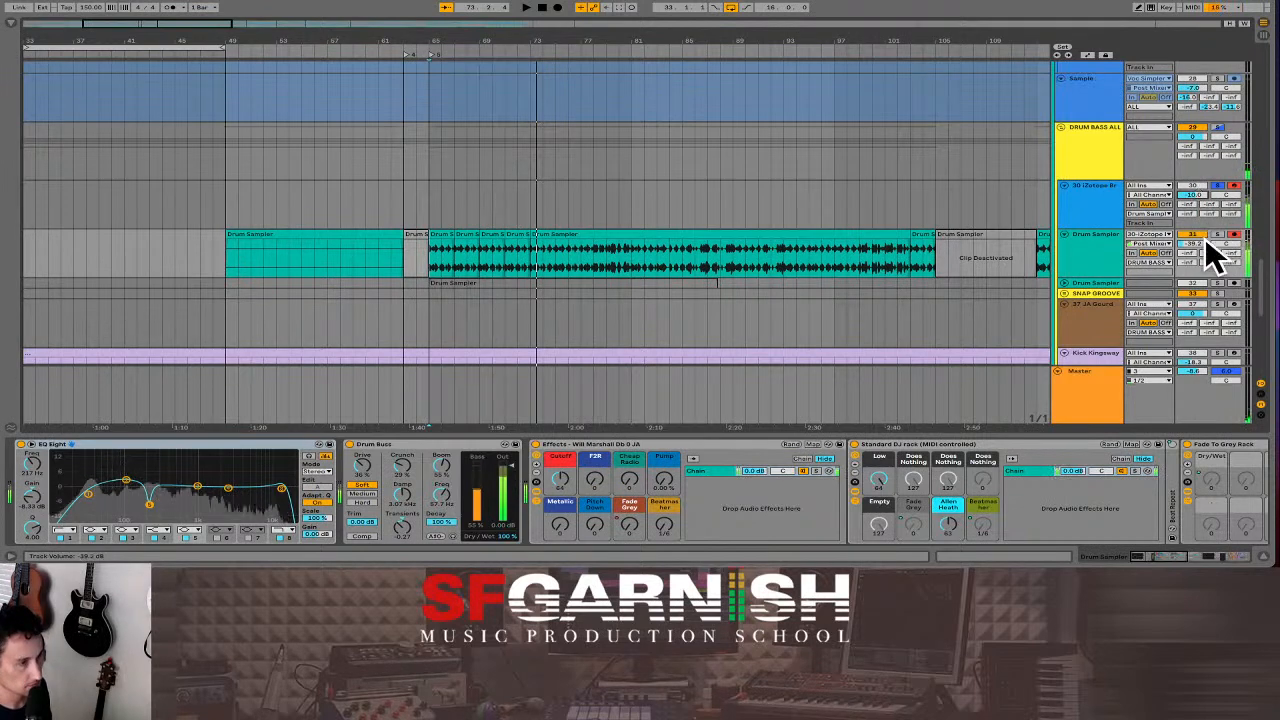
pyautogui.moveTo(1198, 243); pyautogui.dragTo(1198, 206)
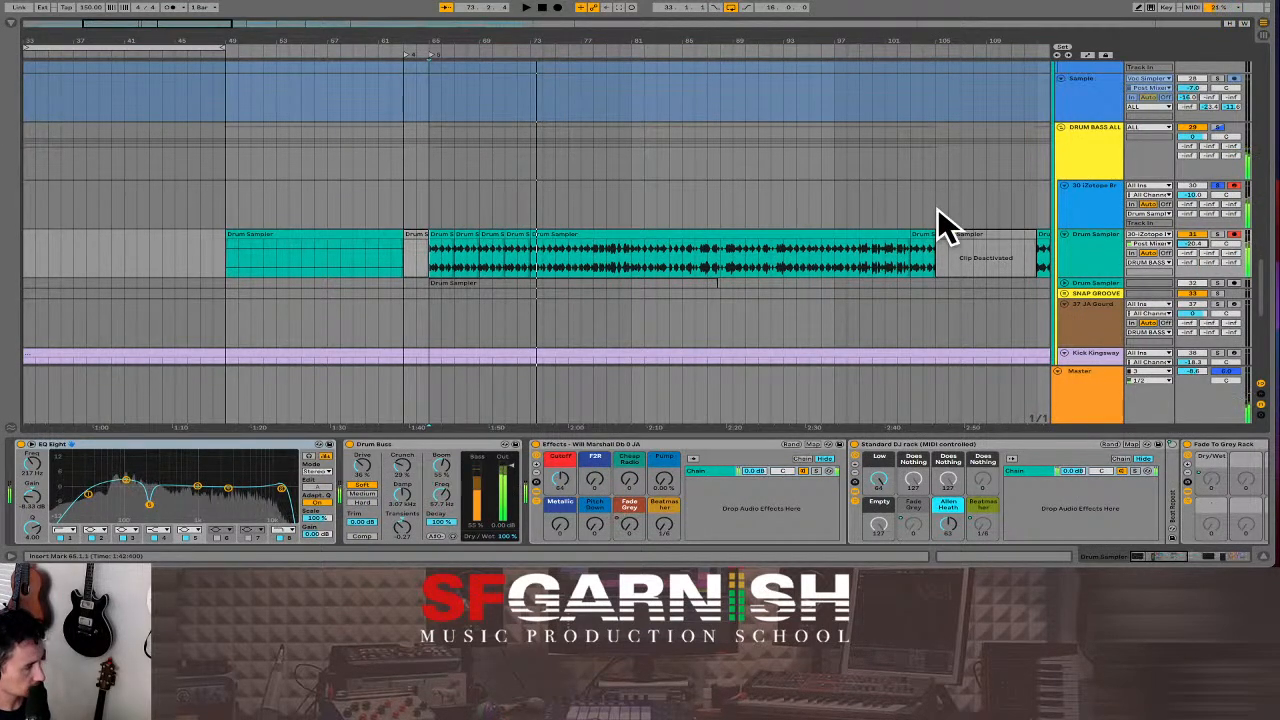
# Bring back the BreakTweaker window, reposition it and toggle the pattern preview off and on.
pyautogui.click(709, 220)
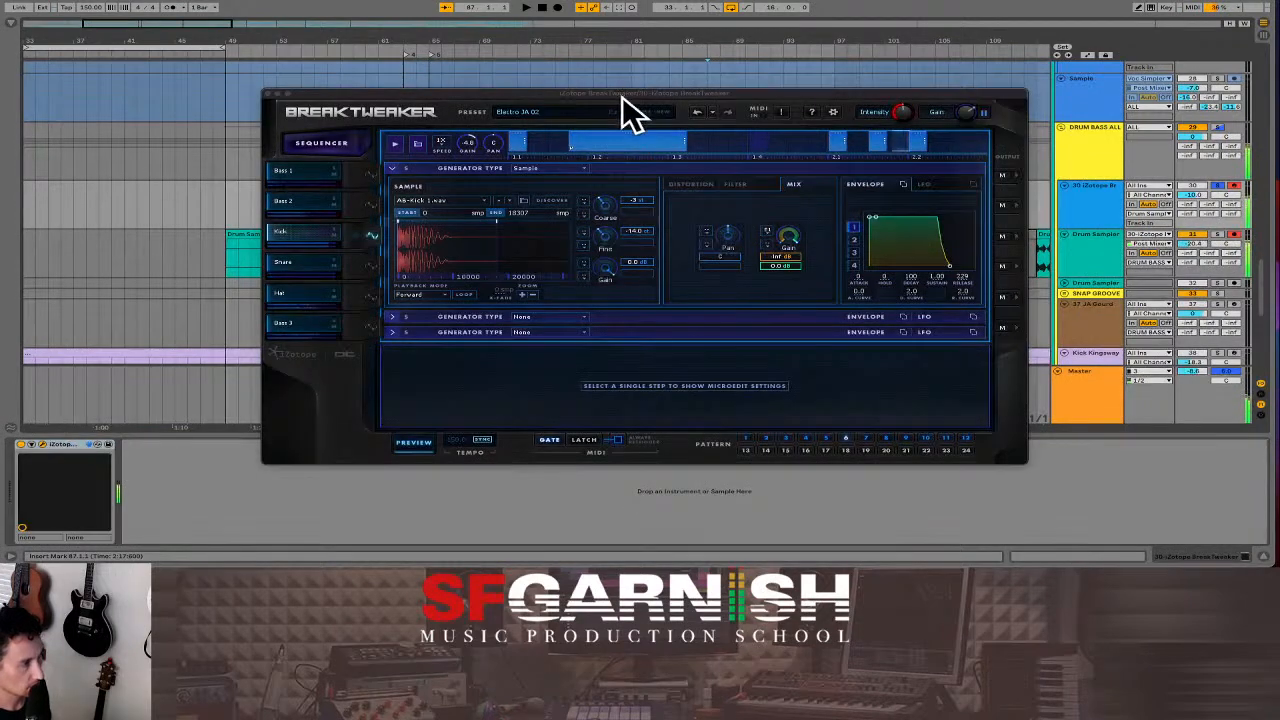
pyautogui.moveTo(622, 95); pyautogui.dragTo(606, 80)
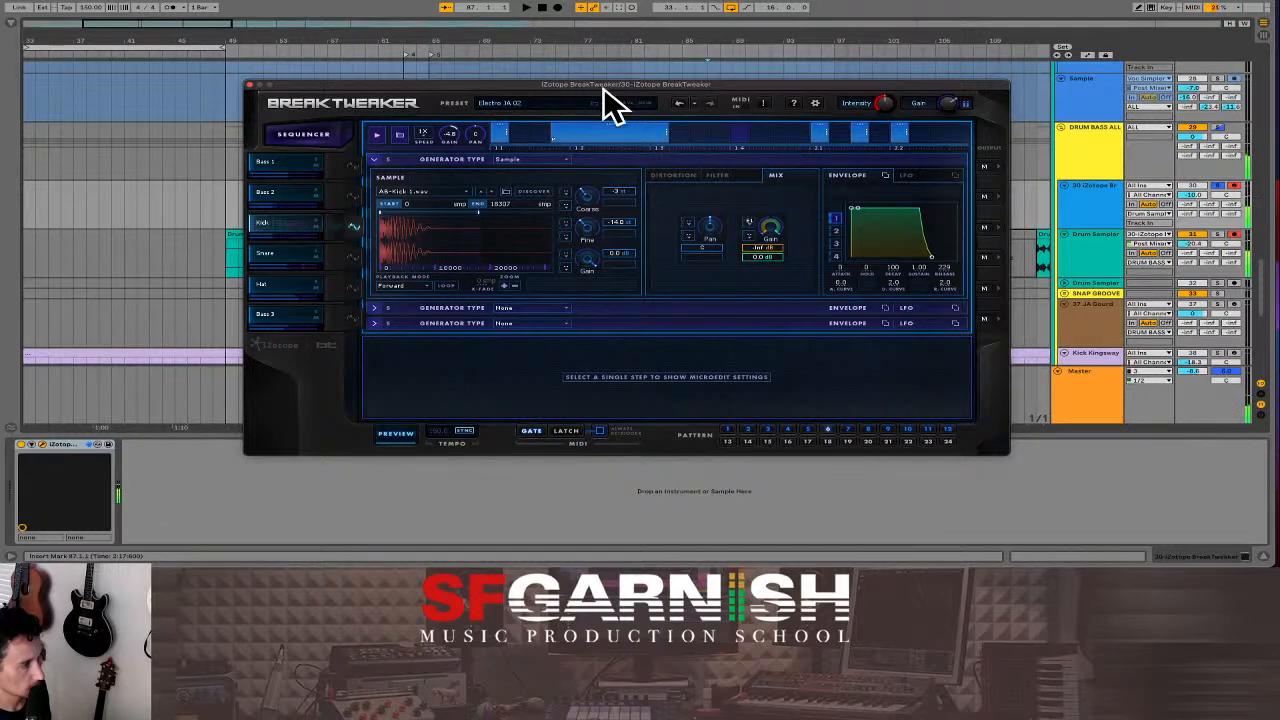
pyautogui.click(398, 435)
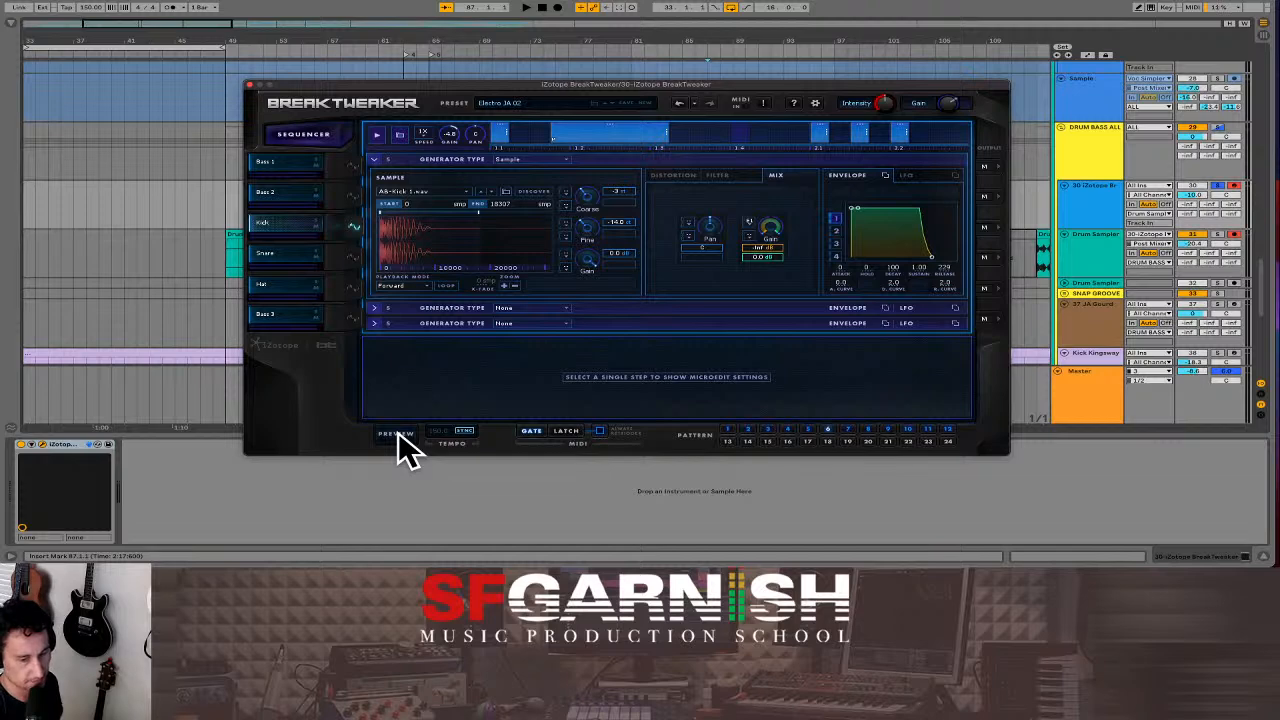
pyautogui.click(397, 437)
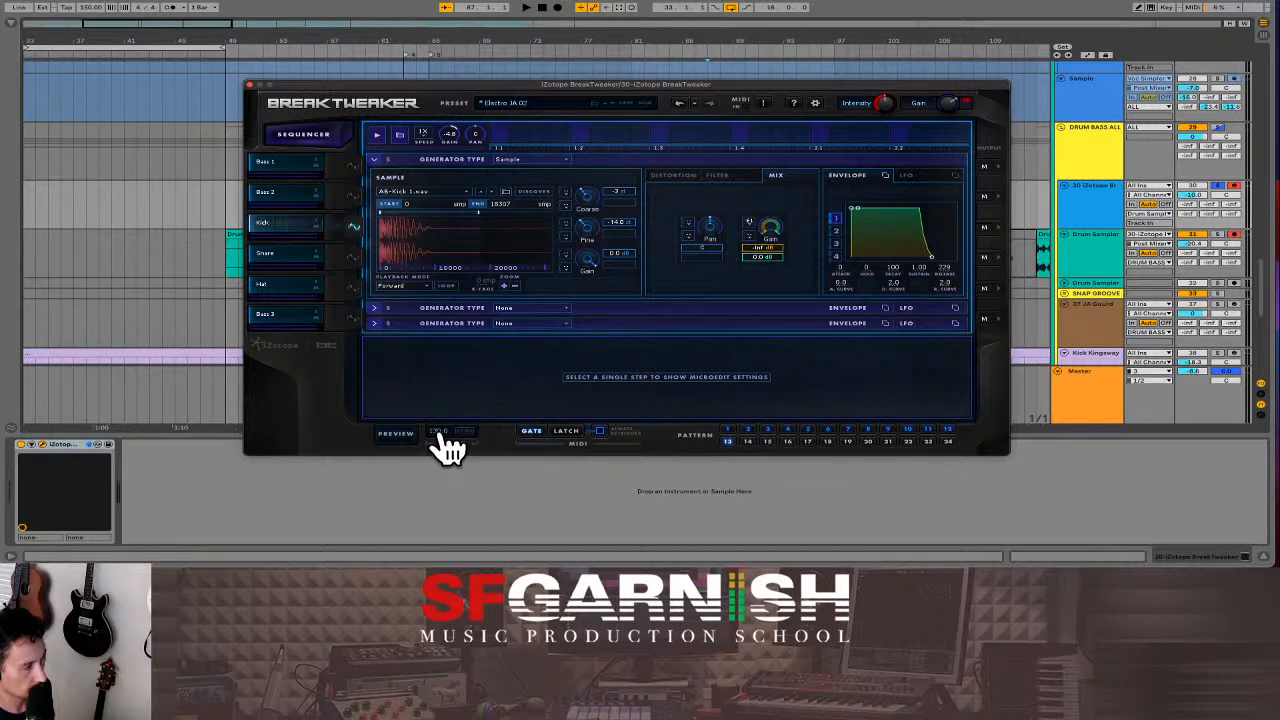
# Set BreakTweaker's own tempo to 150.0 and move its window clear of the track headers.
pyautogui.moveTo(450, 431); pyautogui.dragTo(455, 415)
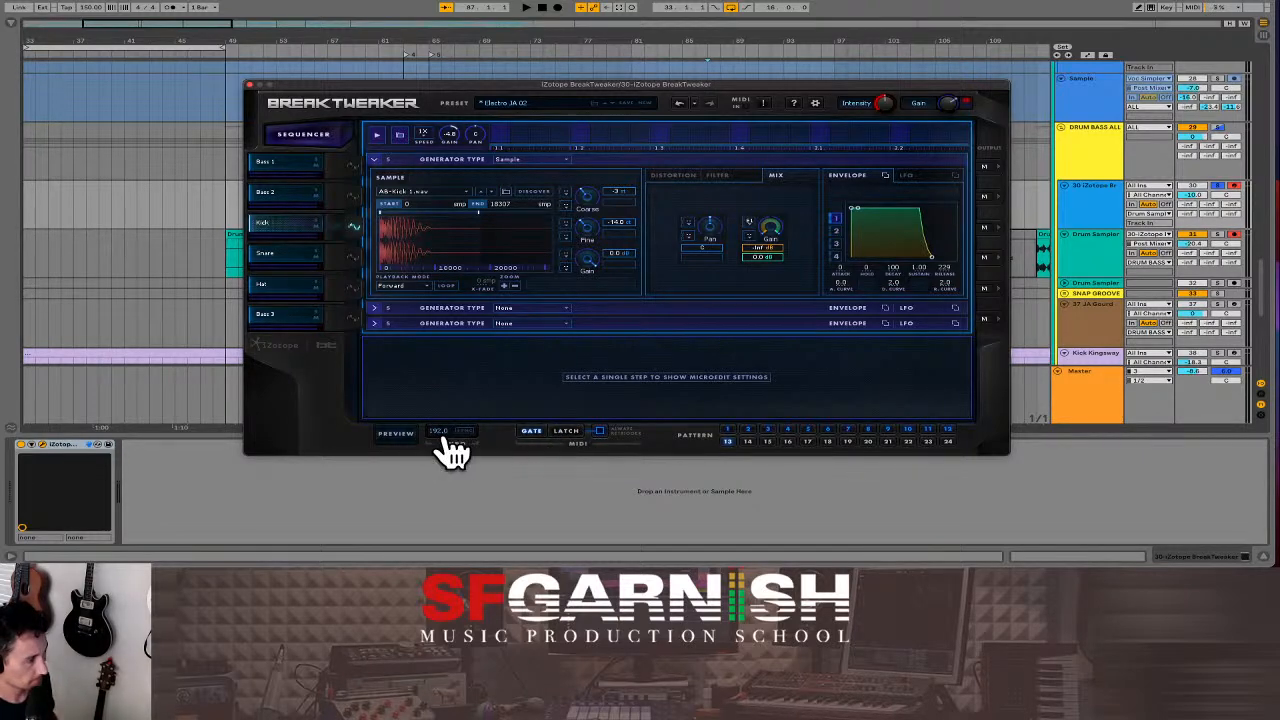
pyautogui.moveTo(445, 437); pyautogui.dragTo(437, 462)
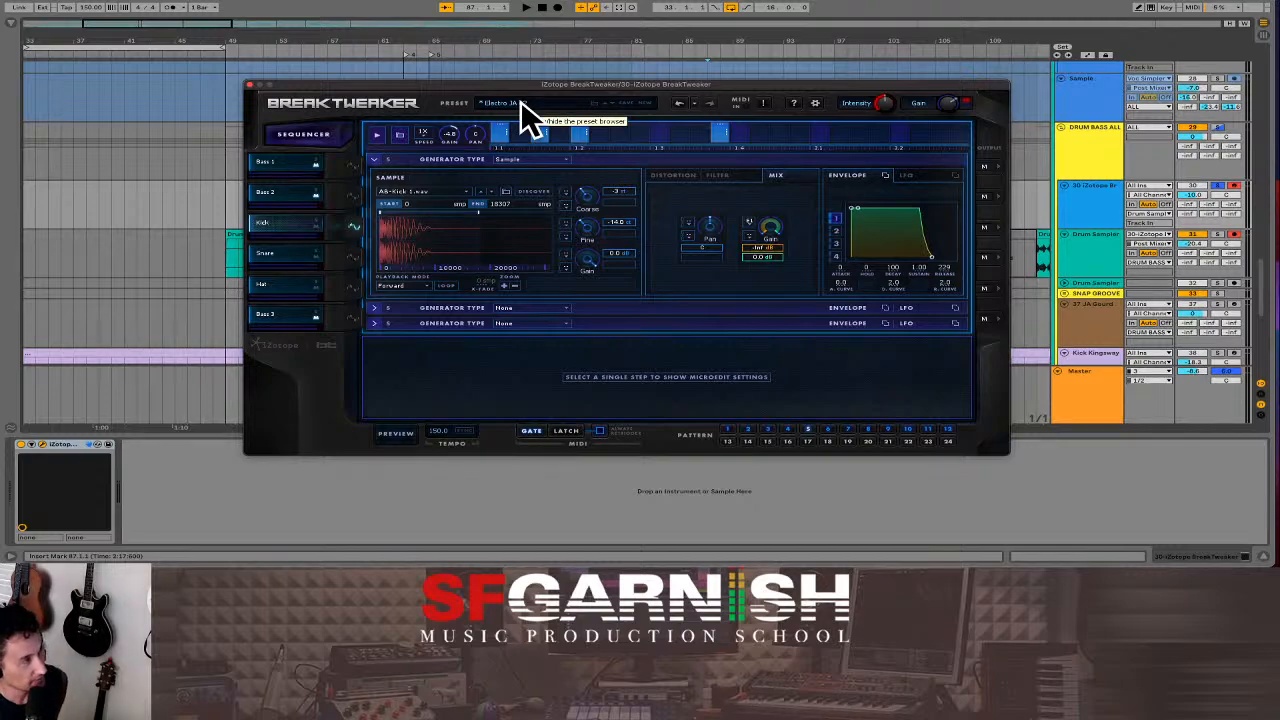
pyautogui.moveTo(524, 79); pyautogui.dragTo(442, 121)
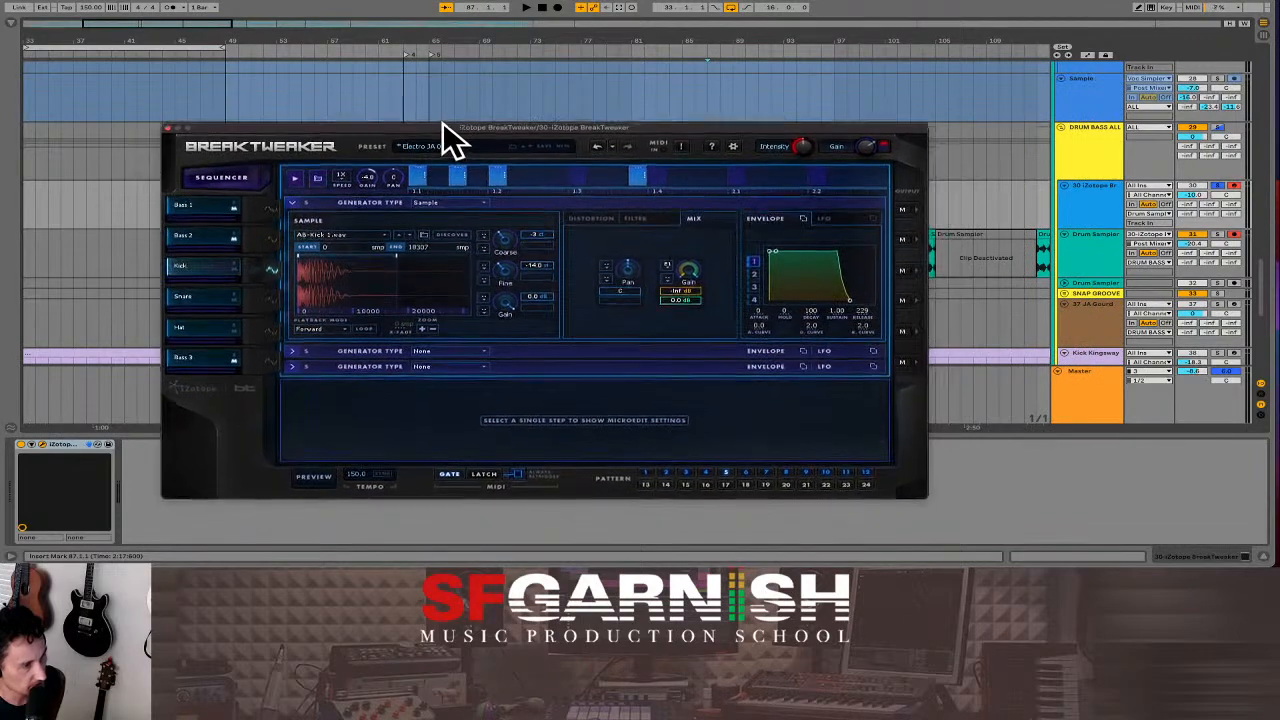
# Duplicate the Drum Sampler track with its clips and select the copy.
pyautogui.click(1098, 233)
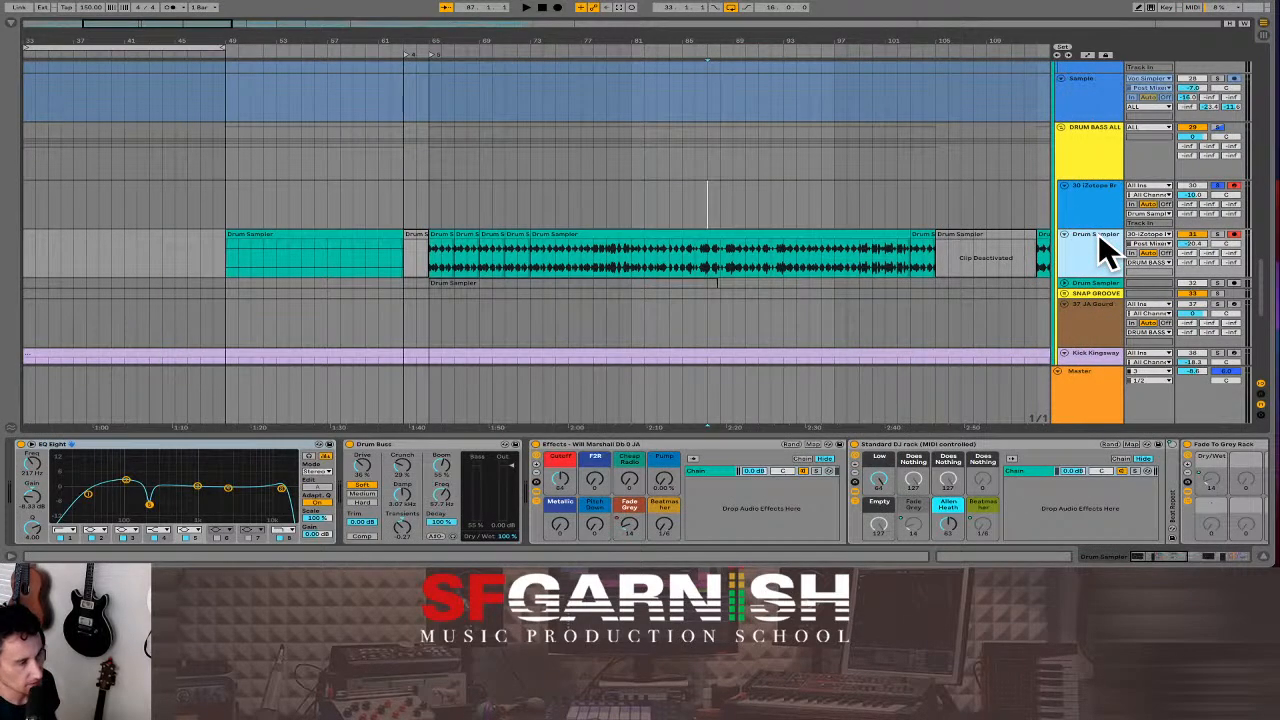
pyautogui.press('super+d')
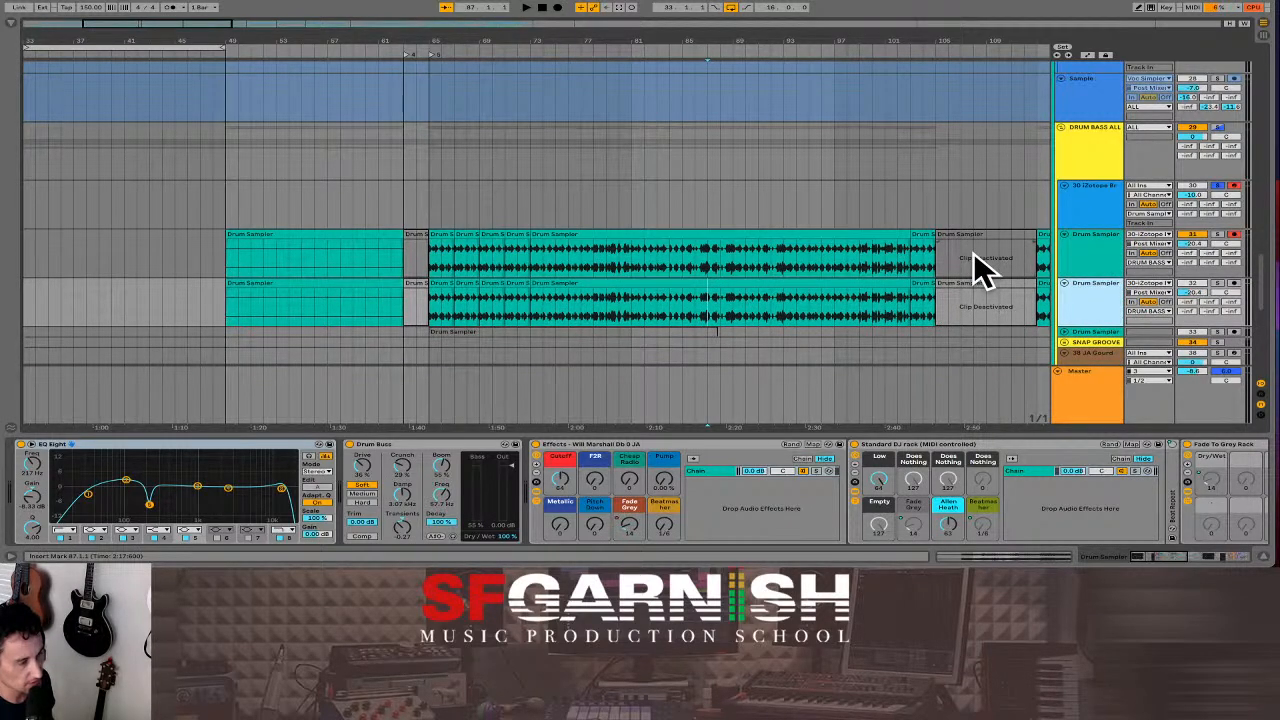
pyautogui.scroll(-1, 971, 263)
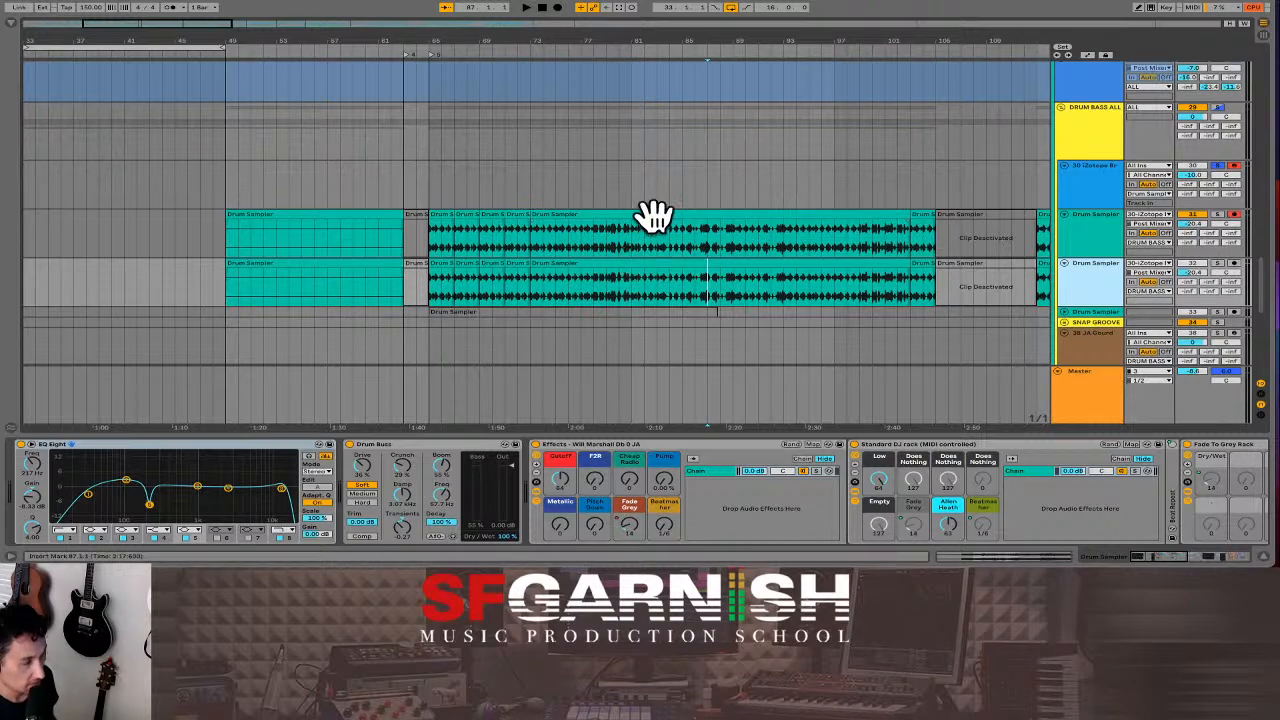
pyautogui.rightClick(1092, 227)
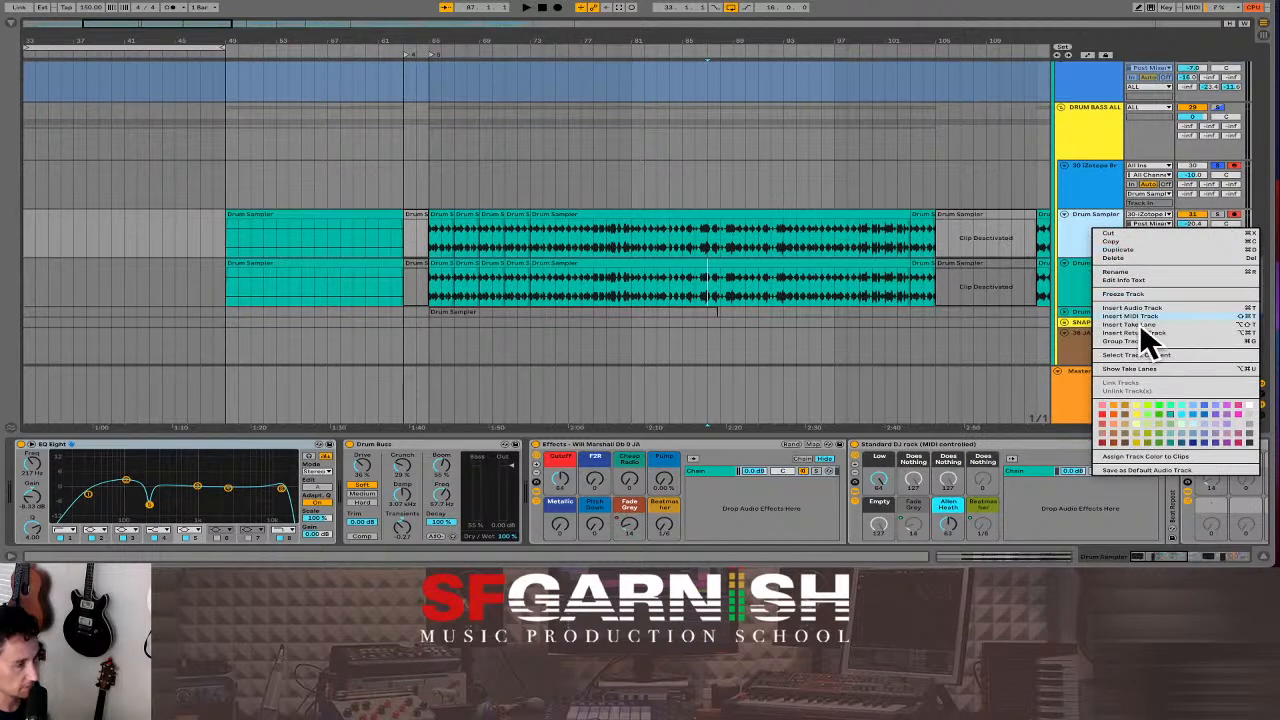
pyautogui.click(1077, 230)
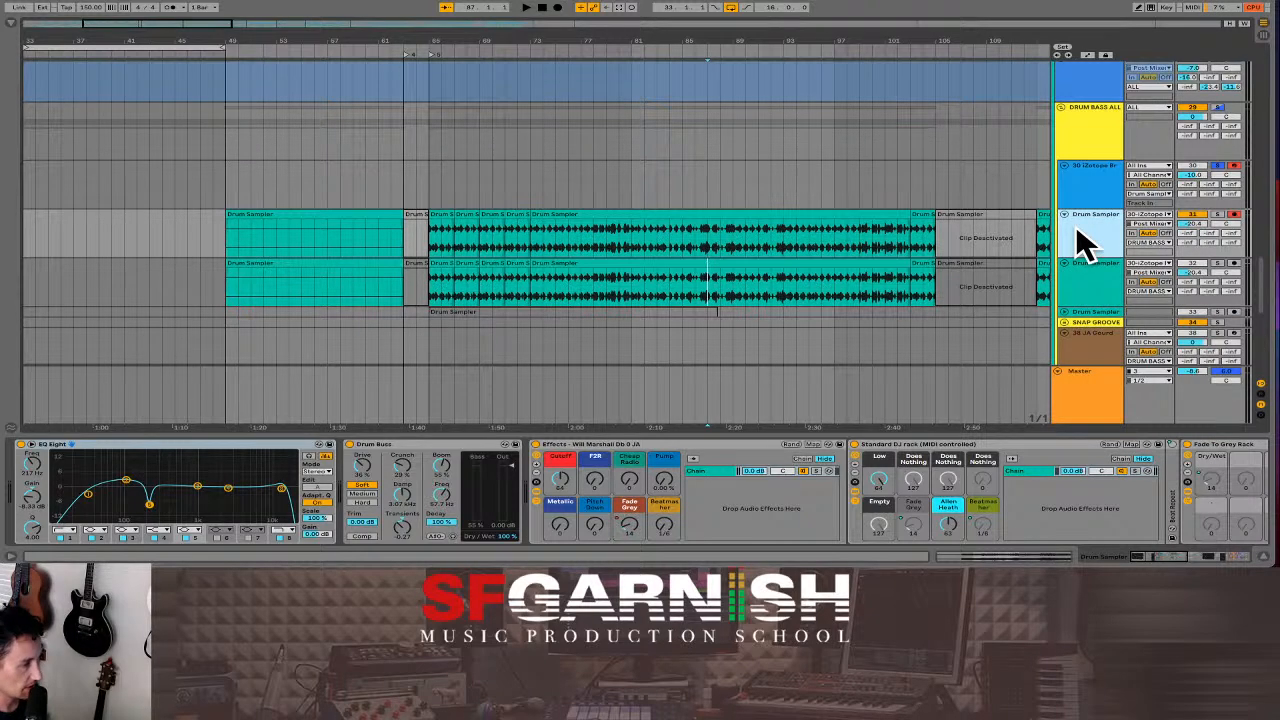
pyautogui.click(1096, 289)
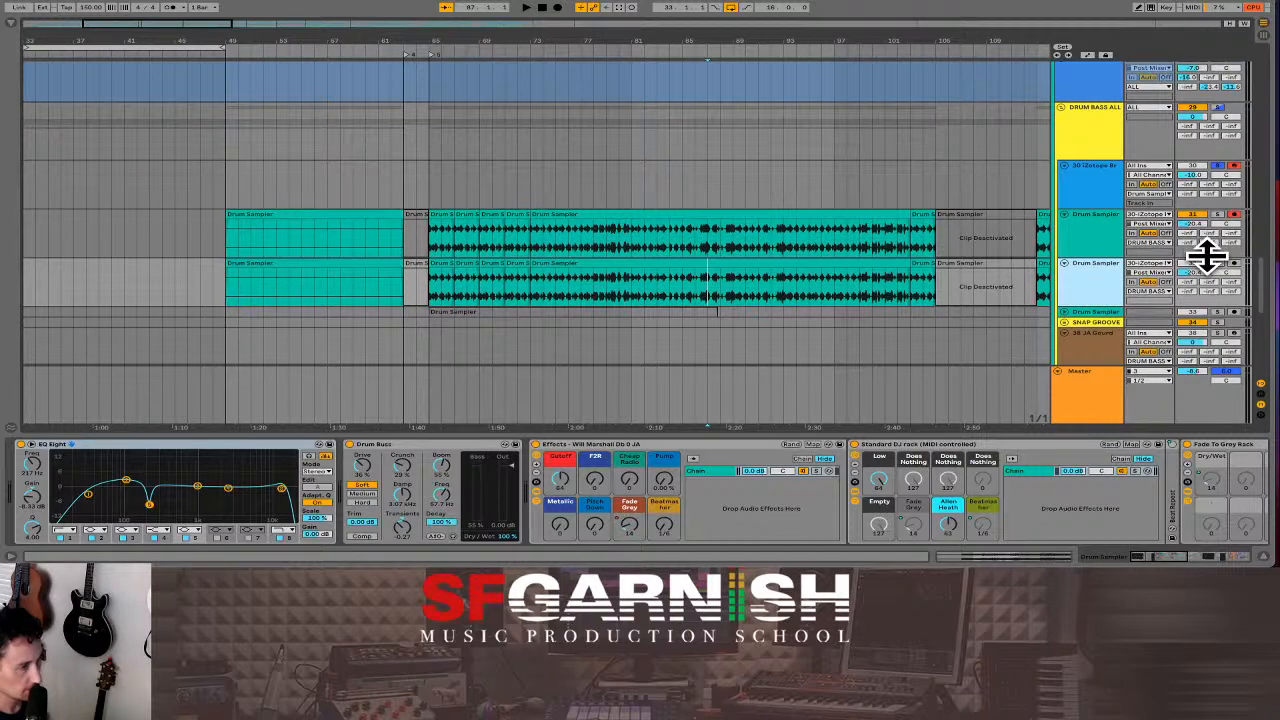
# Deactivate all clips on the duplicated Drum Sampler track from bar 17 to bar 297.
pyautogui.click(963, 282)
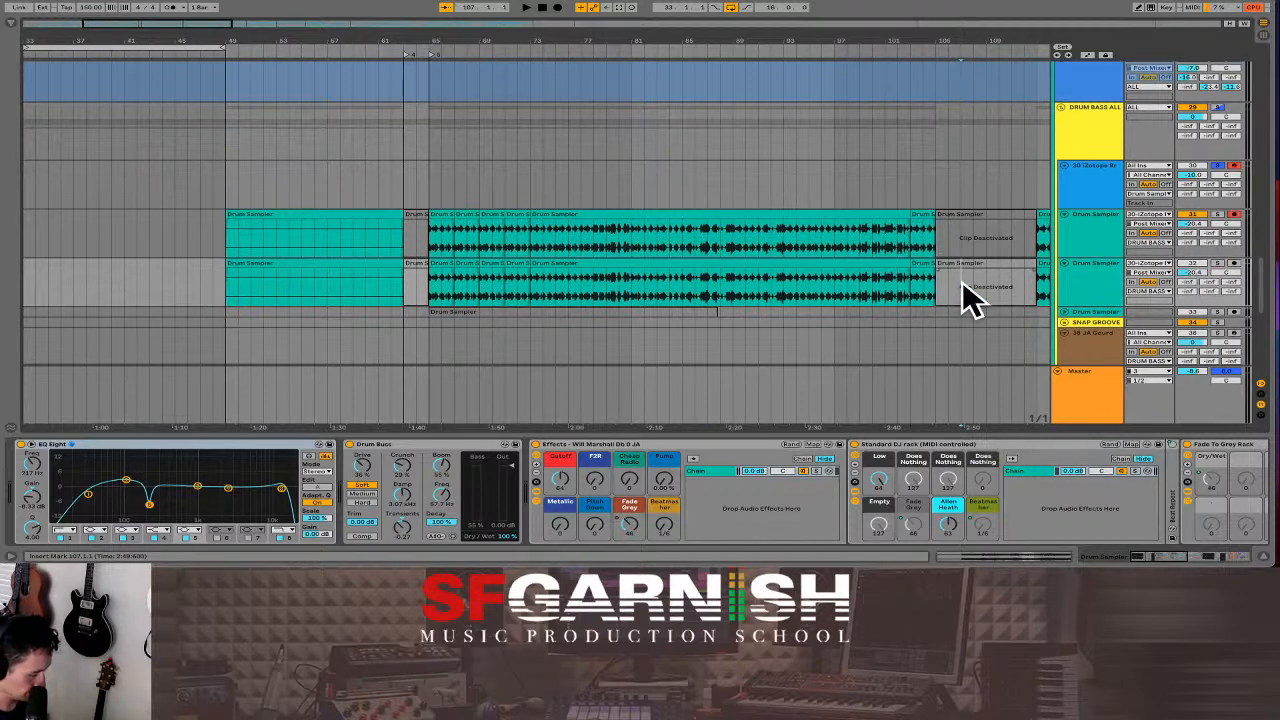
pyautogui.press('-')
pyautogui.press('-')
pyautogui.press('-')
pyautogui.press('-')
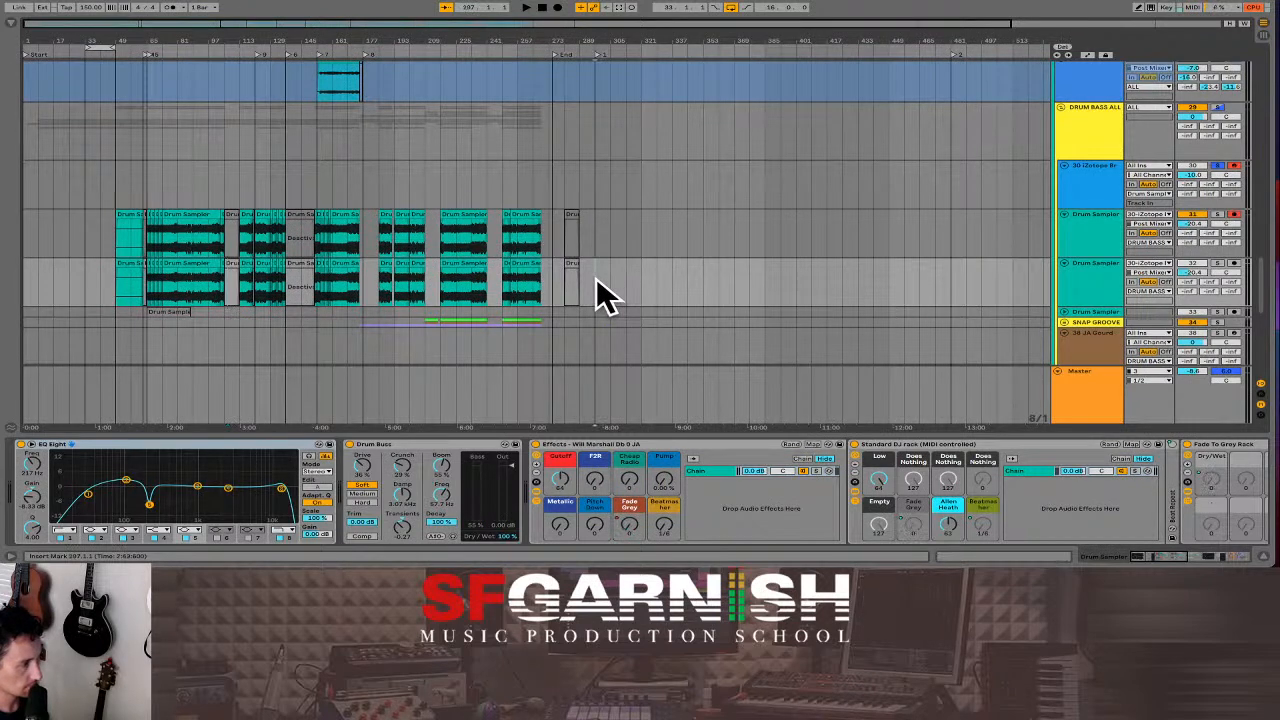
pyautogui.moveTo(597, 289); pyautogui.dragTo(86, 287)
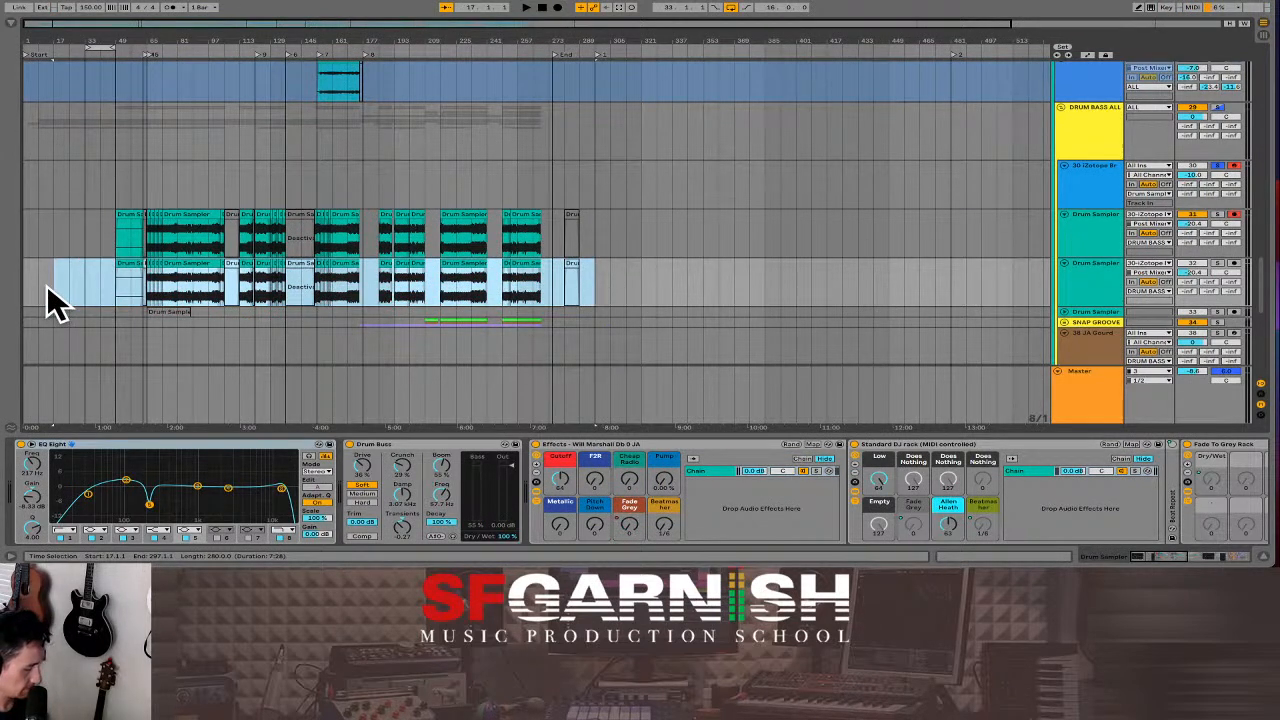
pyautogui.press('0')
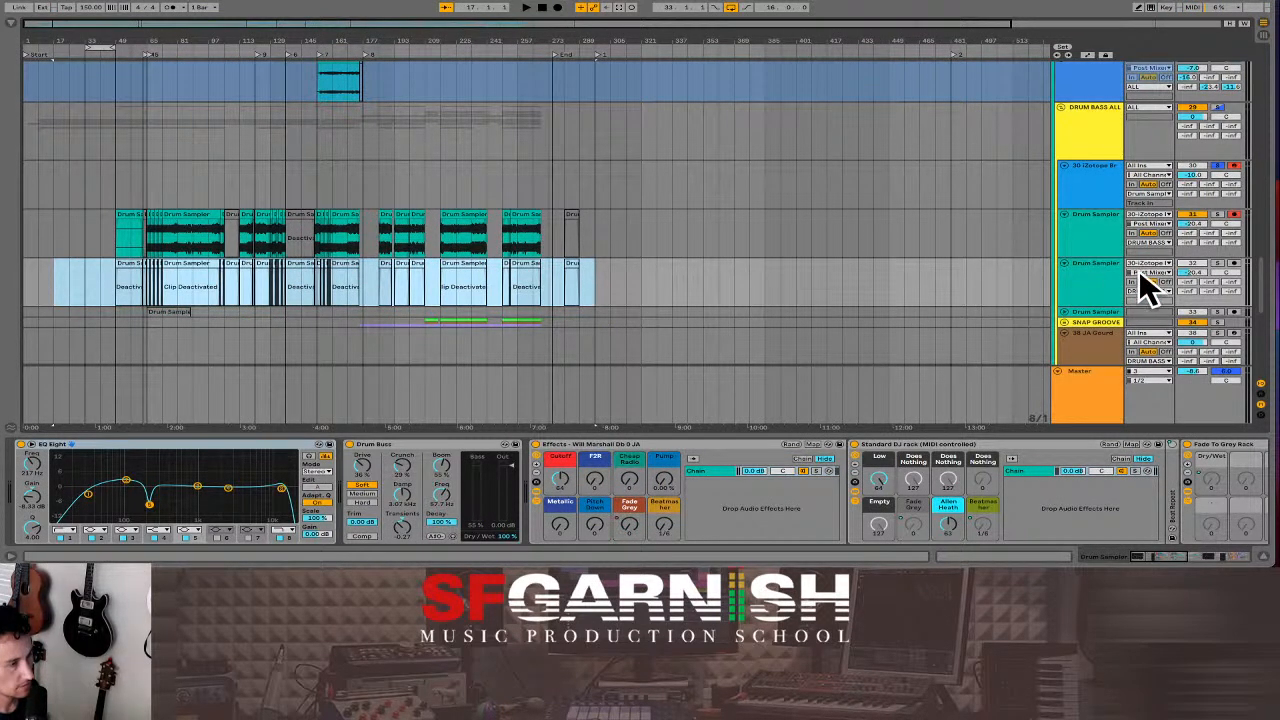
# Delete all clips on the original Drum Sampler track between bars 17 and 321 and place the insert marker at bar 63.
pyautogui.click(1098, 267)
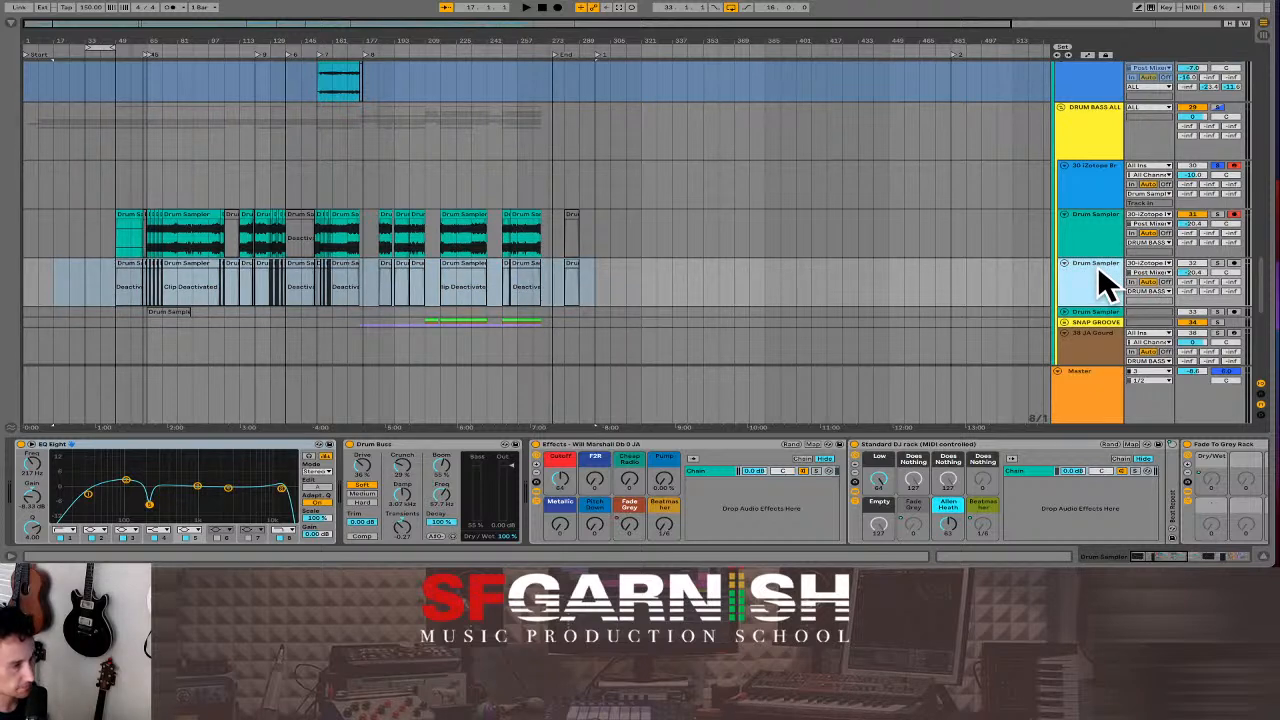
pyautogui.scroll(1, 1099, 266)
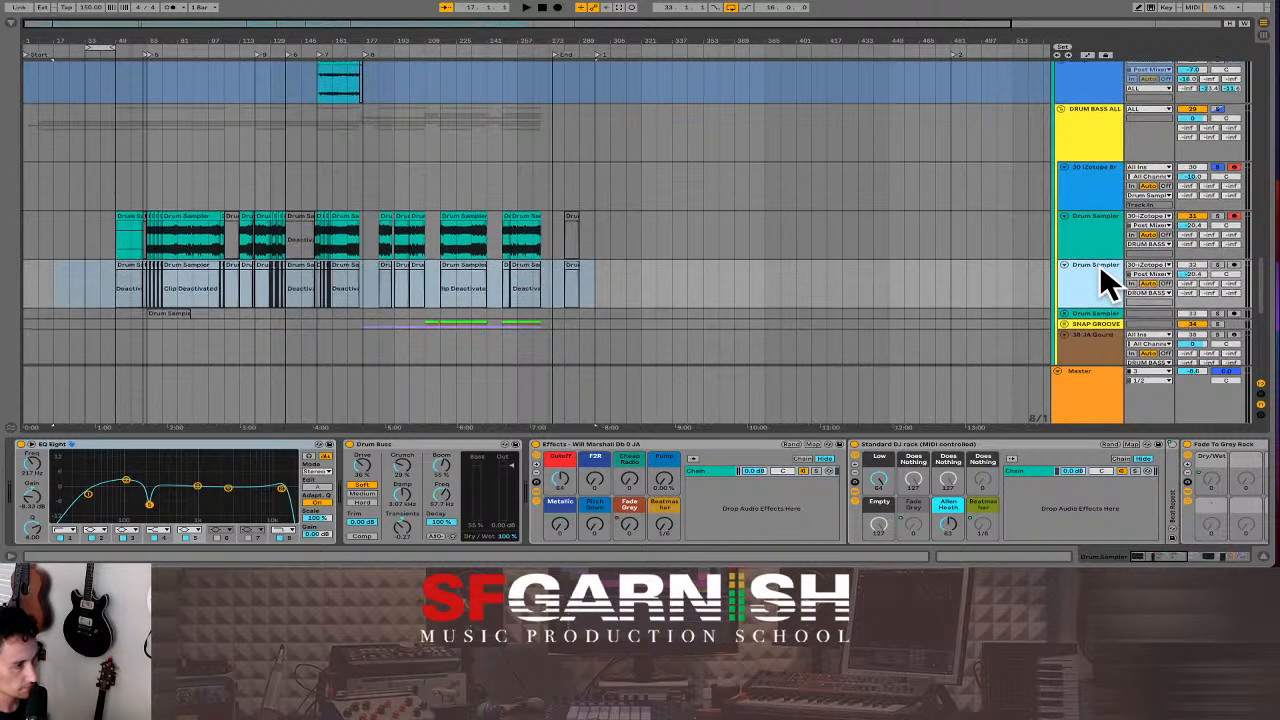
pyautogui.click(1098, 240)
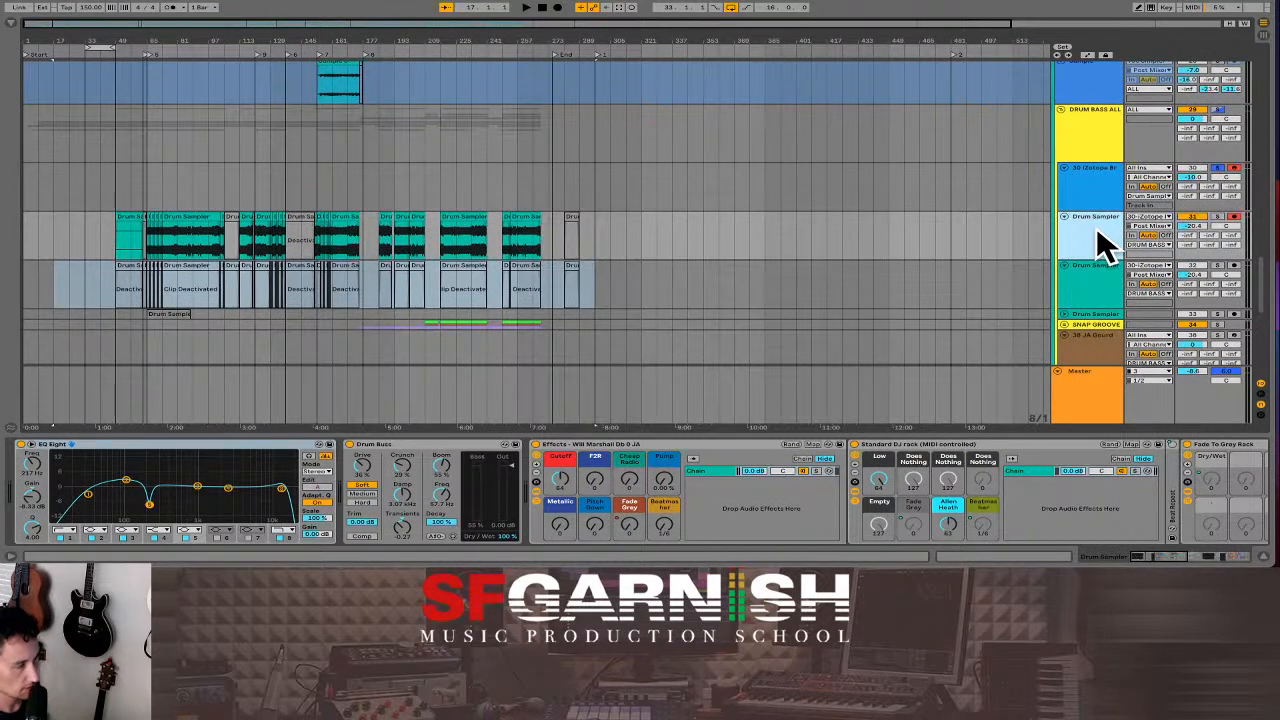
pyautogui.moveTo(645, 228); pyautogui.dragTo(55, 255)
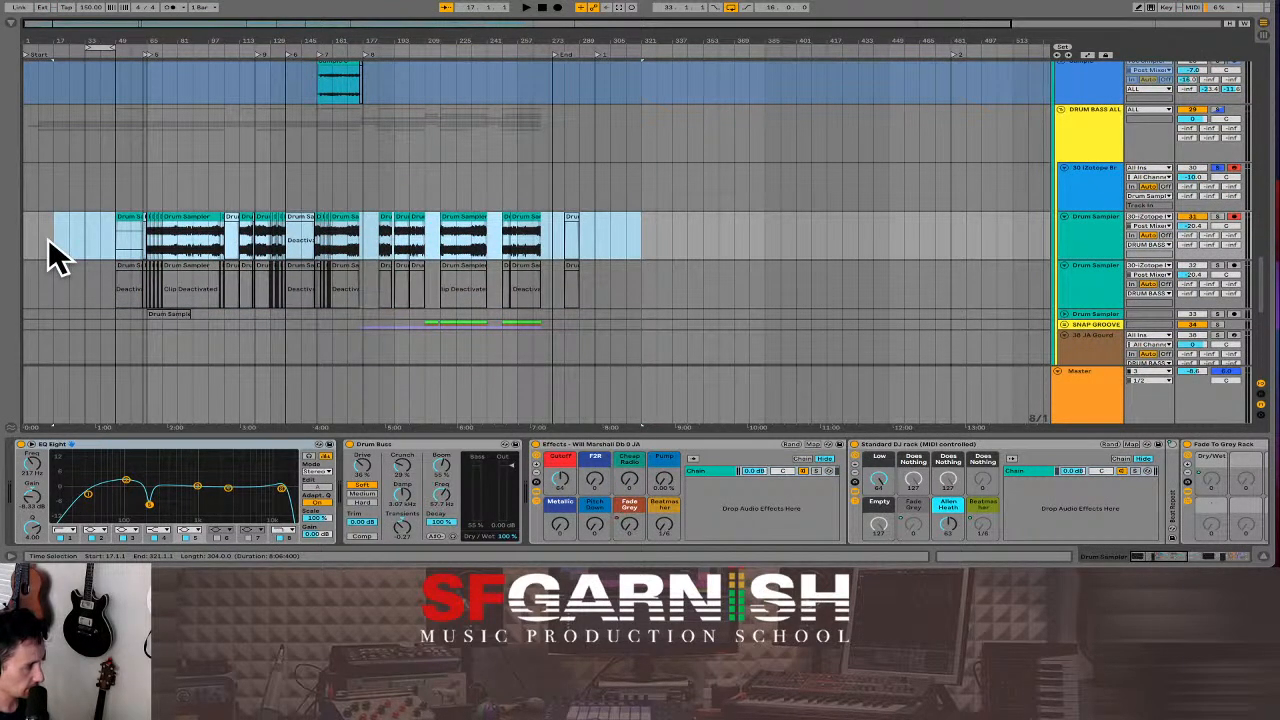
pyautogui.press('Delete')
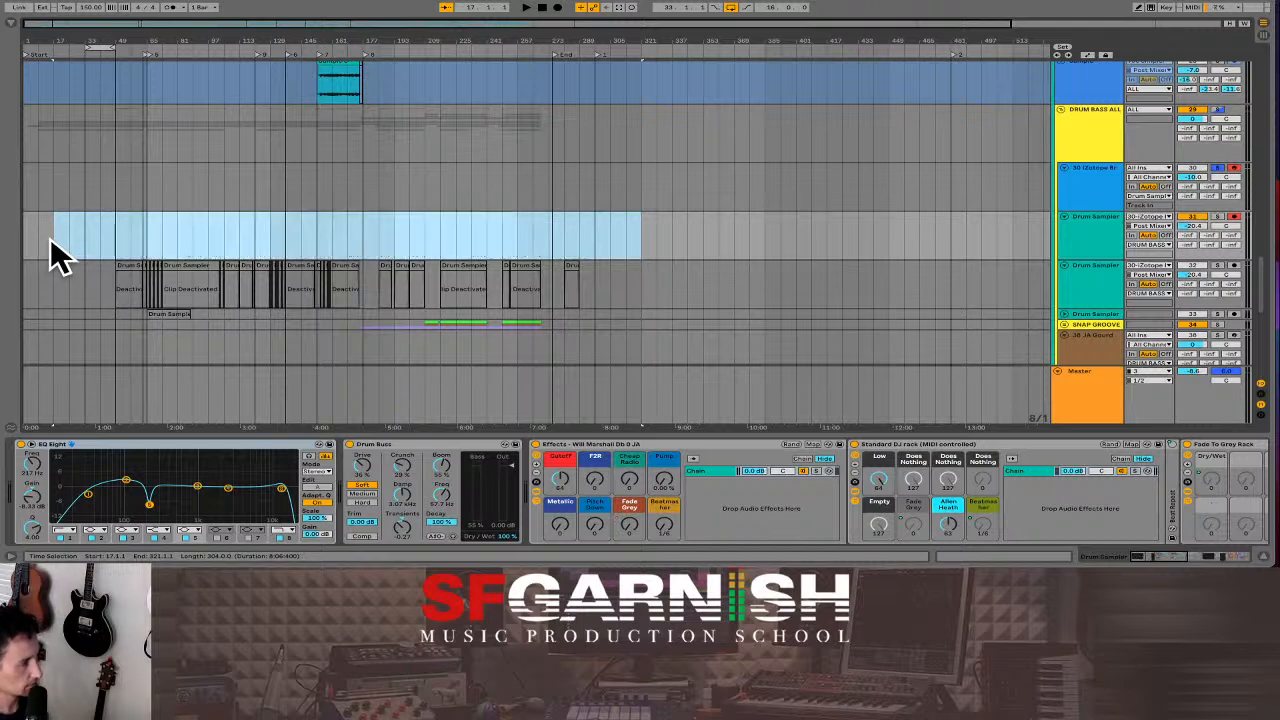
pyautogui.click(141, 245)
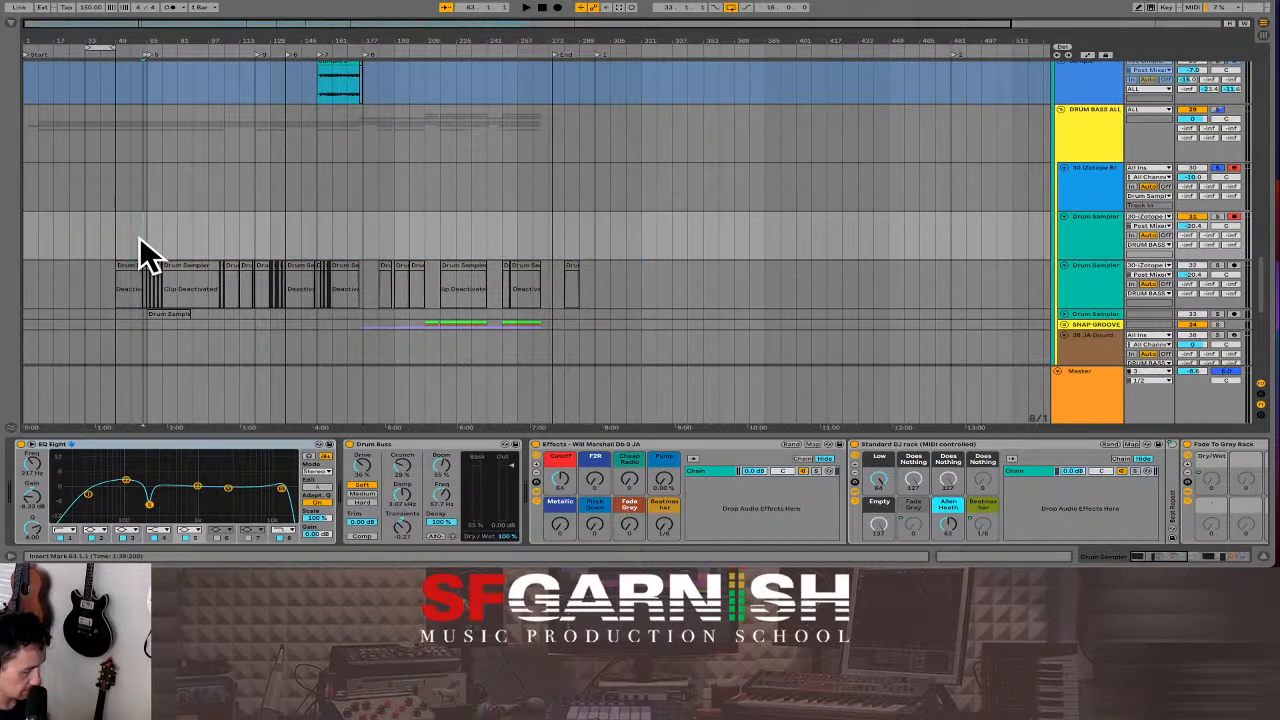
# Reactivate all clips on the duplicated Drum Sampler track between bars 43 and 243.
pyautogui.press('+')
pyautogui.press('+')
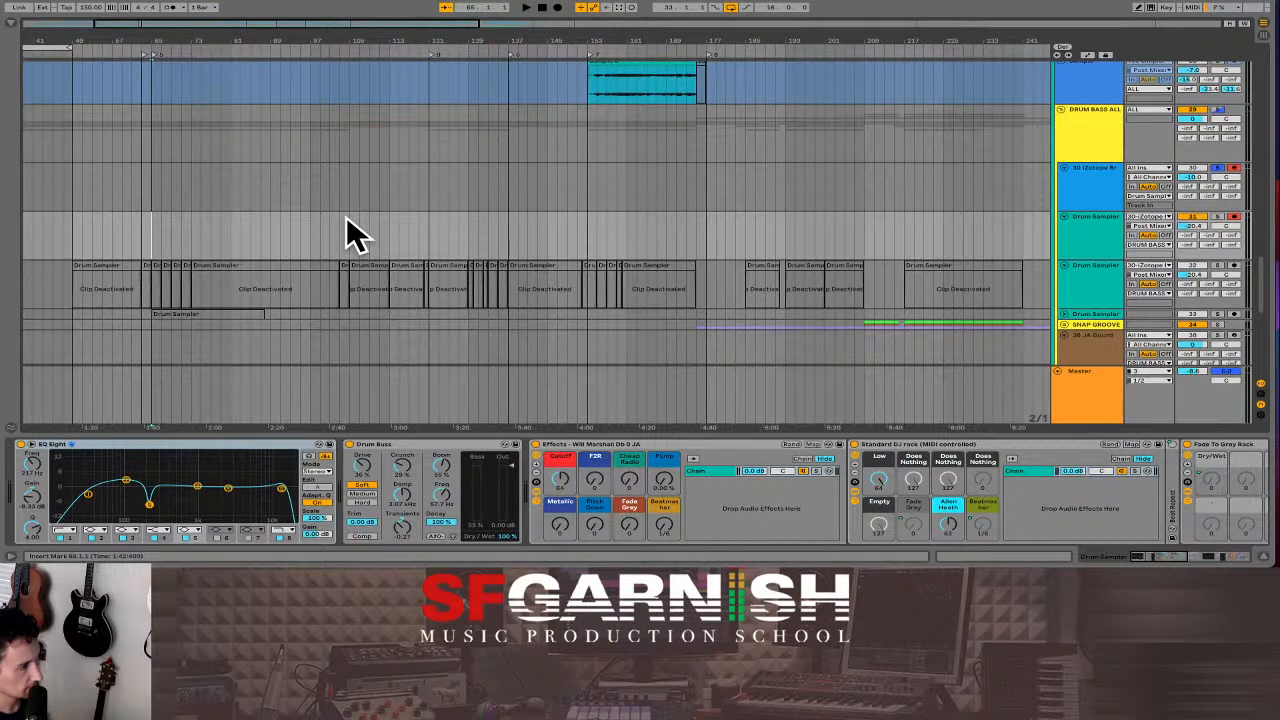
pyautogui.moveTo(43, 283); pyautogui.dragTo(1031, 290)
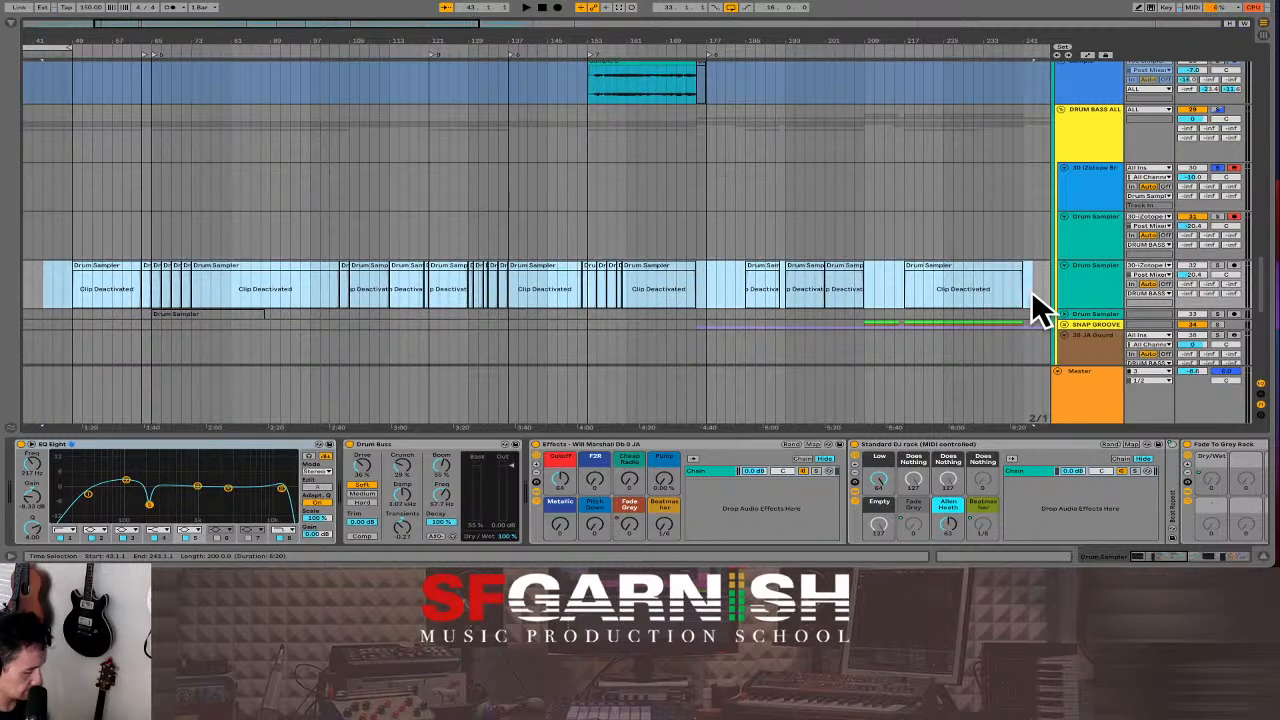
pyautogui.press('0')
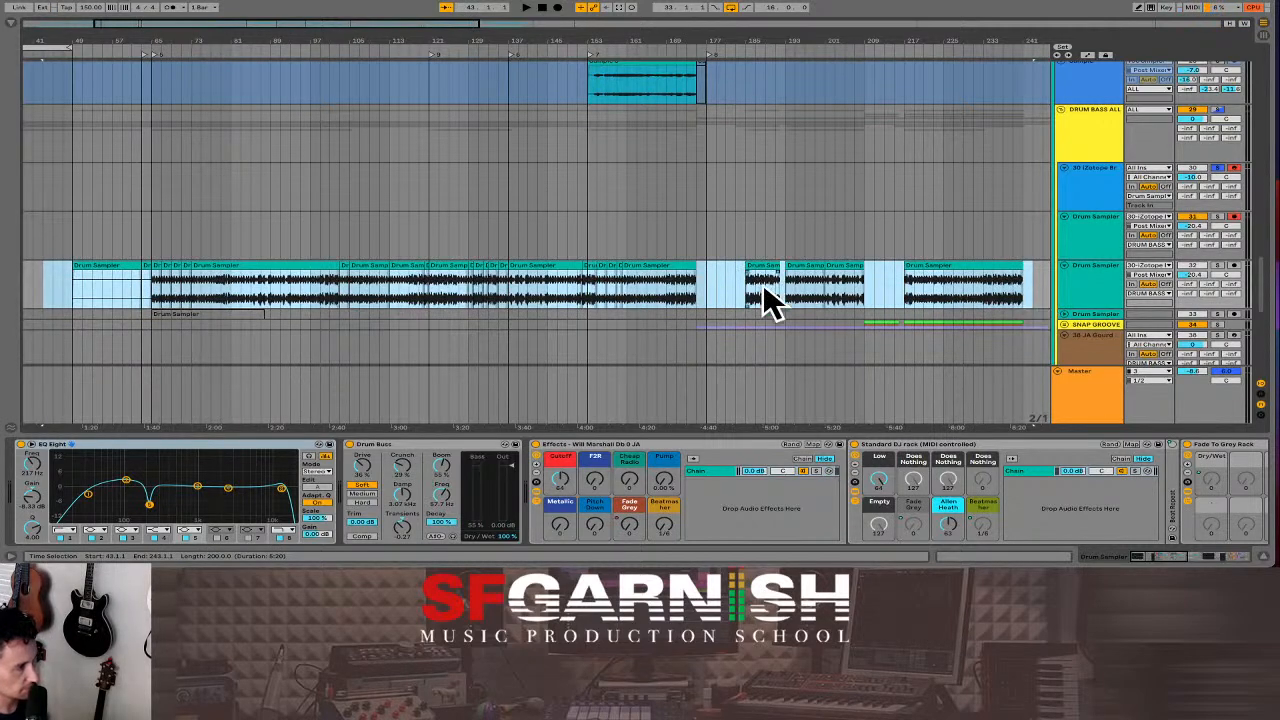
pyautogui.click(151, 245)
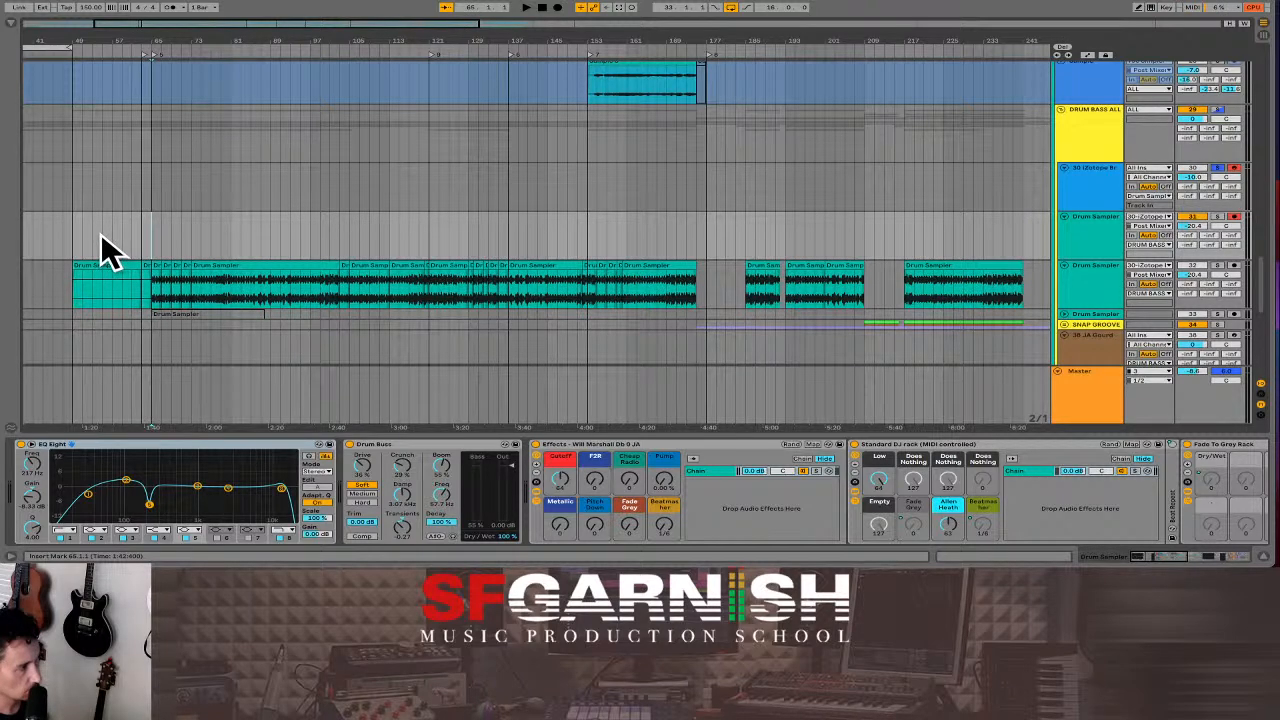
pyautogui.click(72, 240)
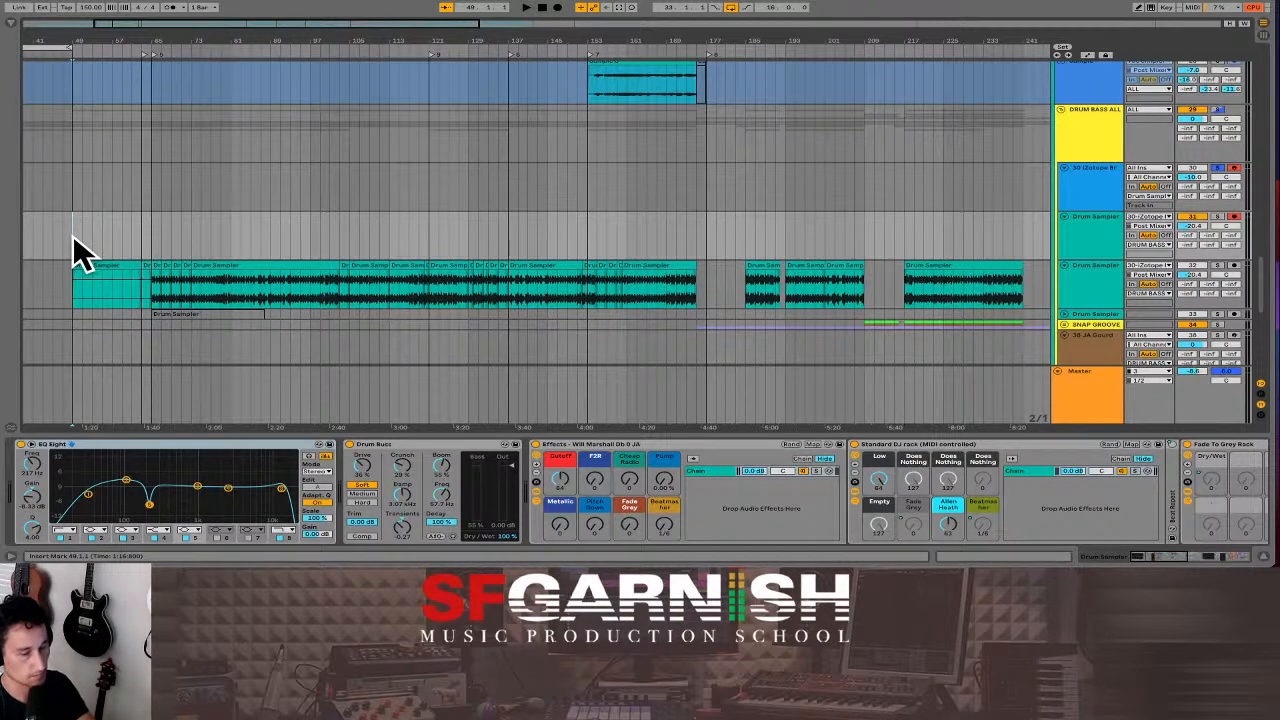
pyautogui.click(73, 240)
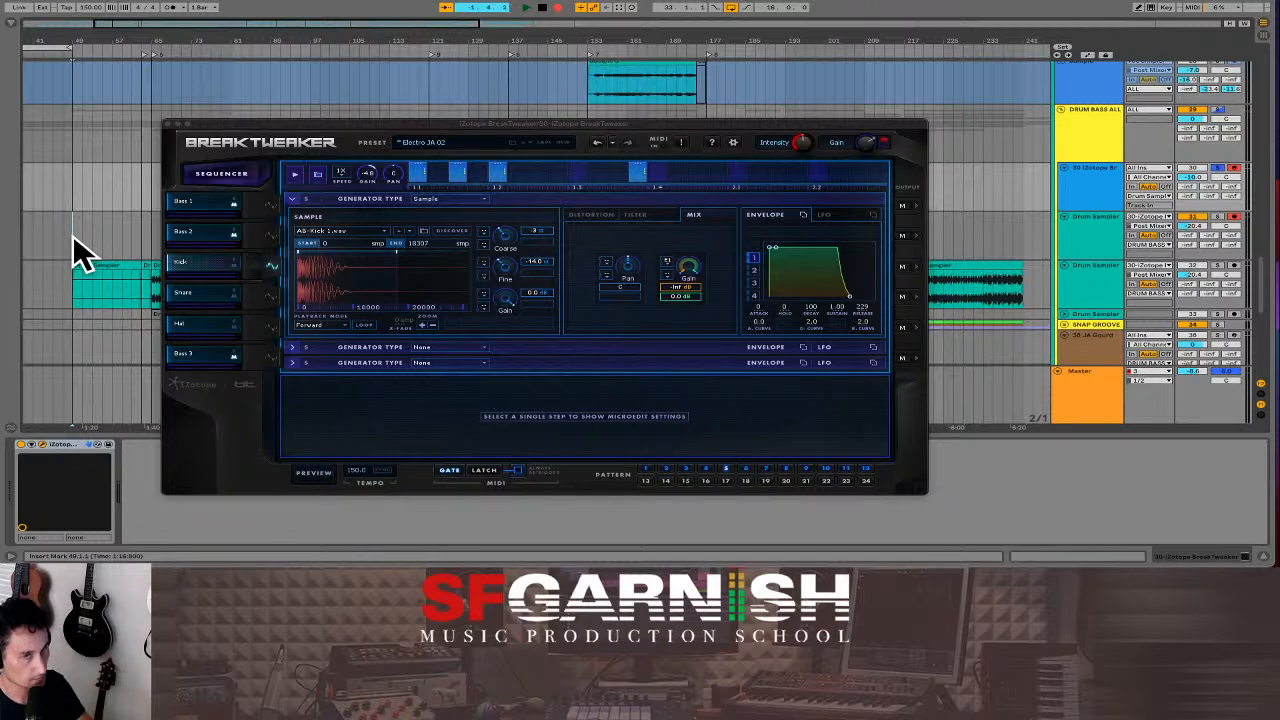
pyautogui.hscroll(-5, 80, 250)
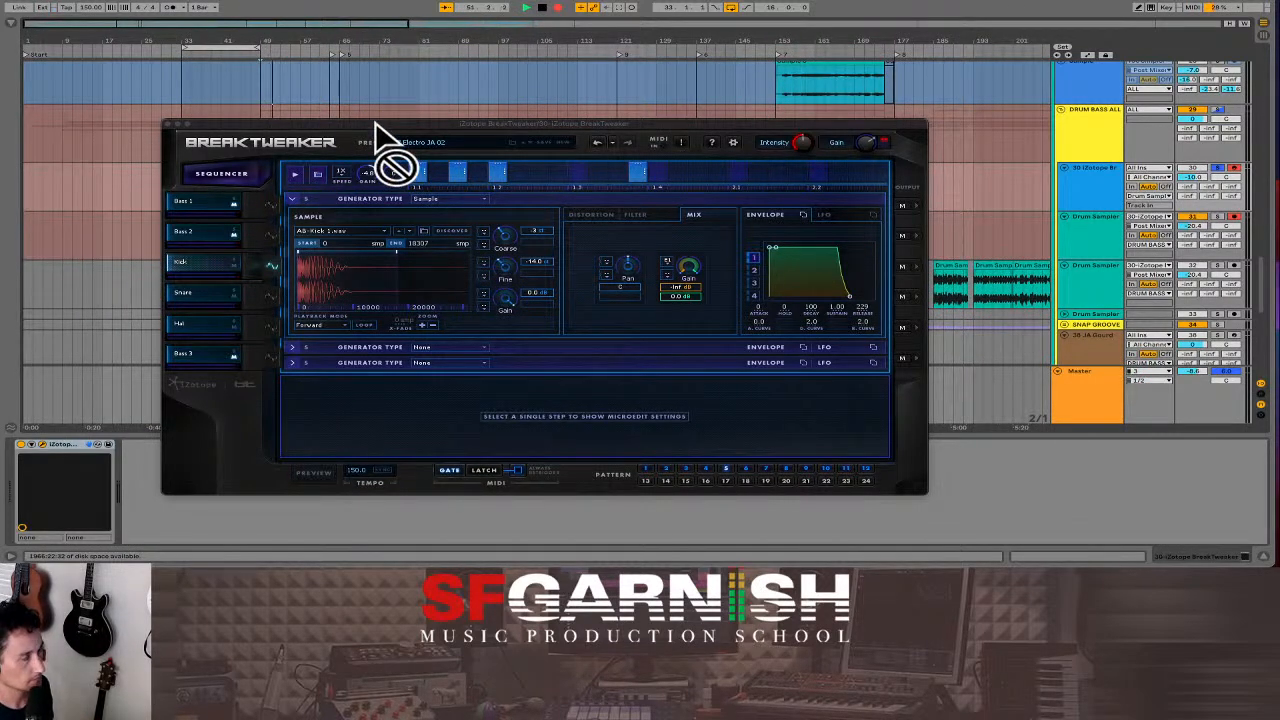
pyautogui.moveTo(375, 125); pyautogui.dragTo(376, 120)
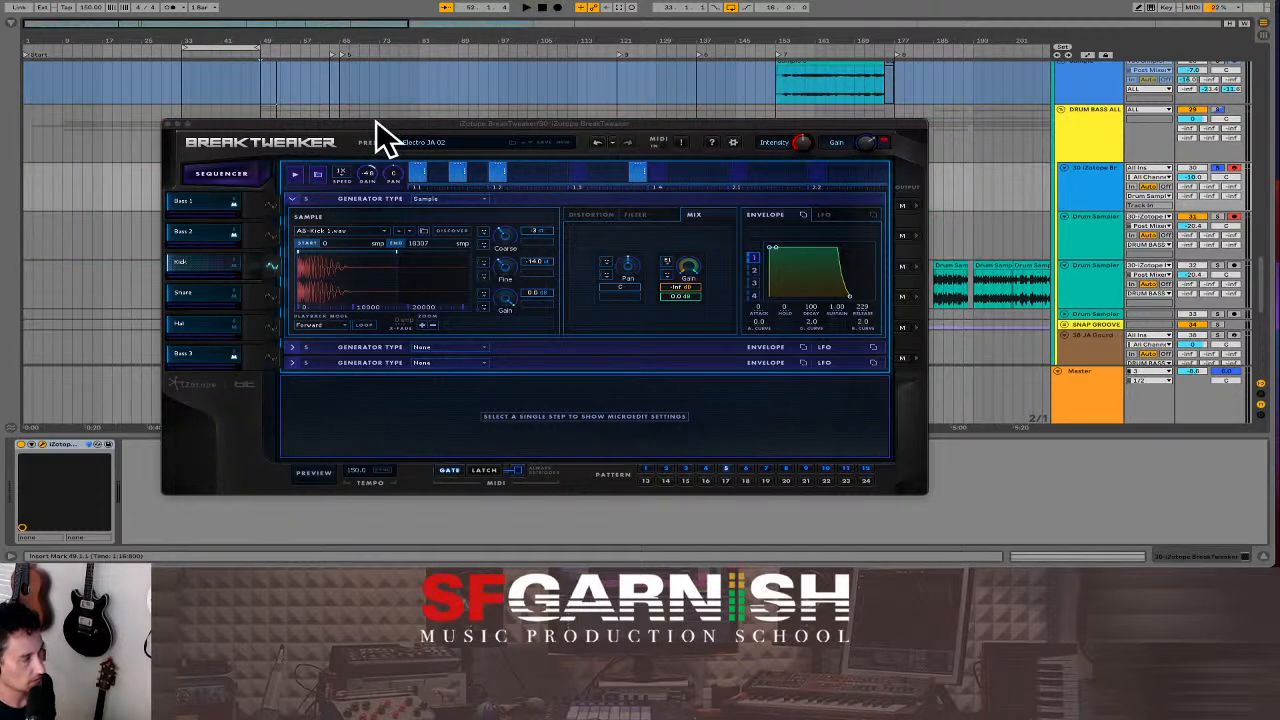
# Unsolo the BreakTweaker track and record it with the Drum Sampler track from bar 49, raising the Drum Sampler volume to -9.6 dB.
pyautogui.click(1218, 167)
pyautogui.moveTo(553, 128); pyautogui.dragTo(764, 124)
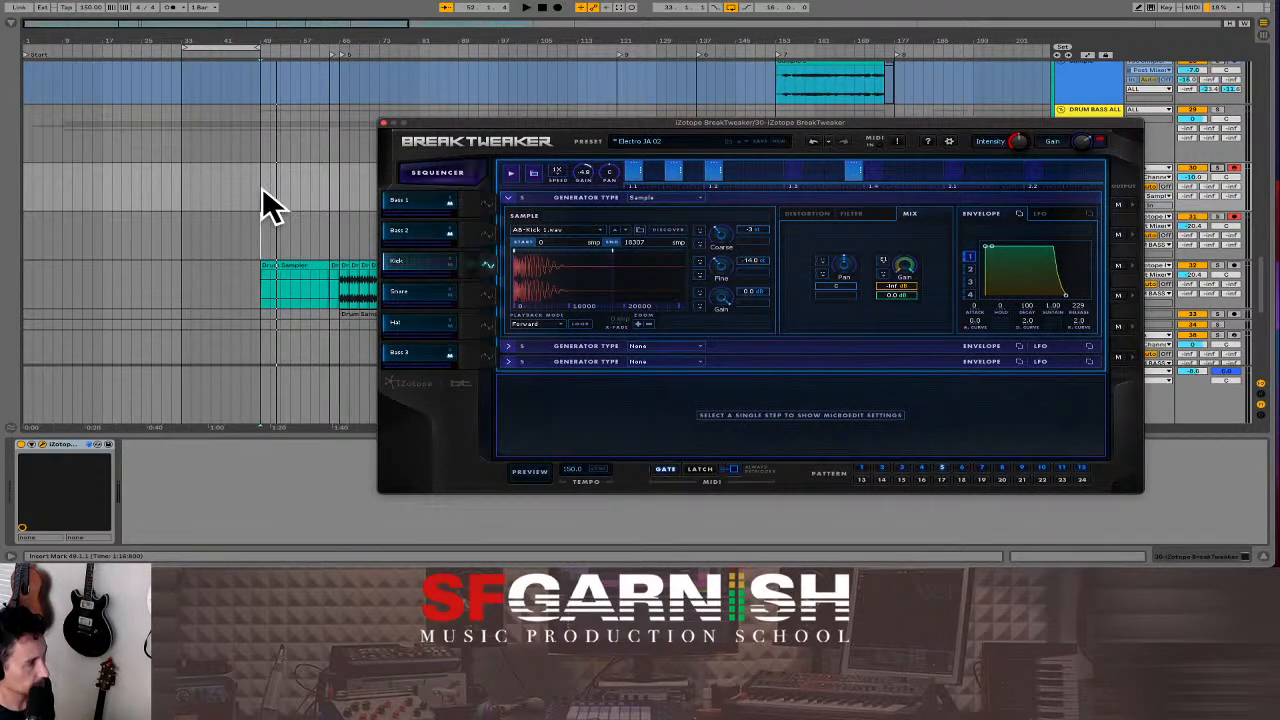
pyautogui.click(264, 190)
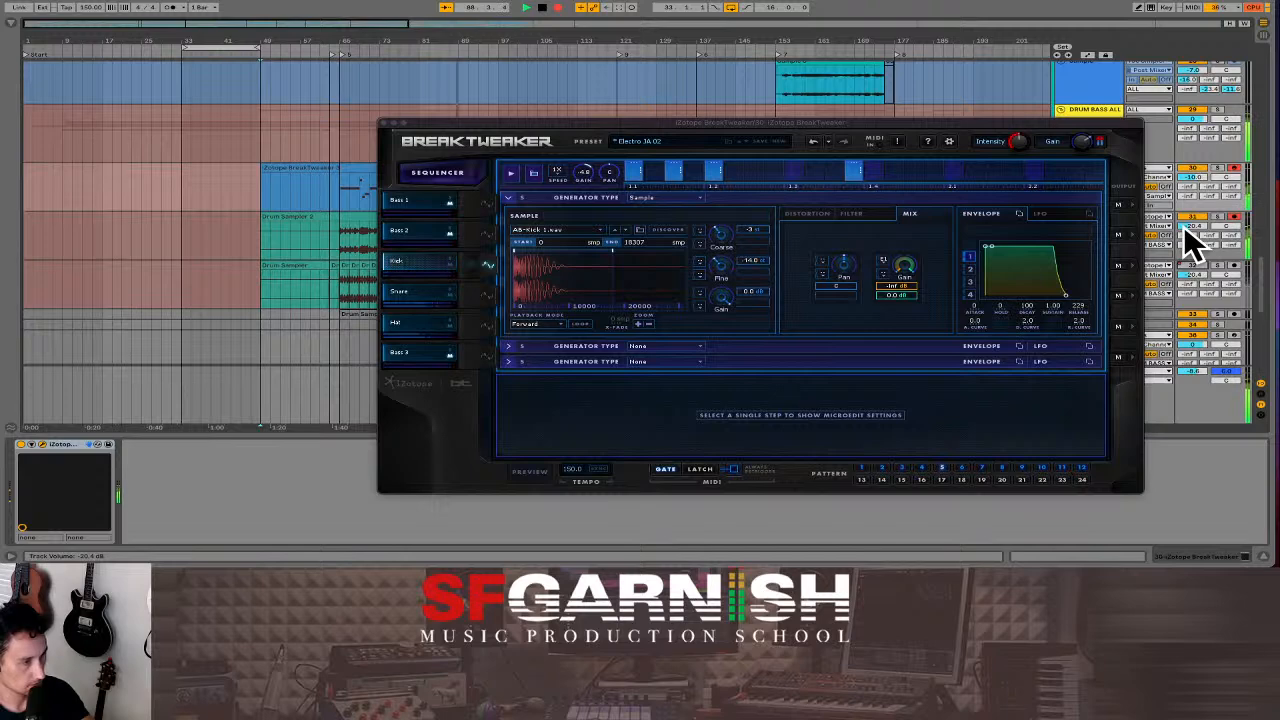
pyautogui.moveTo(1188, 224); pyautogui.dragTo(1188, 184)
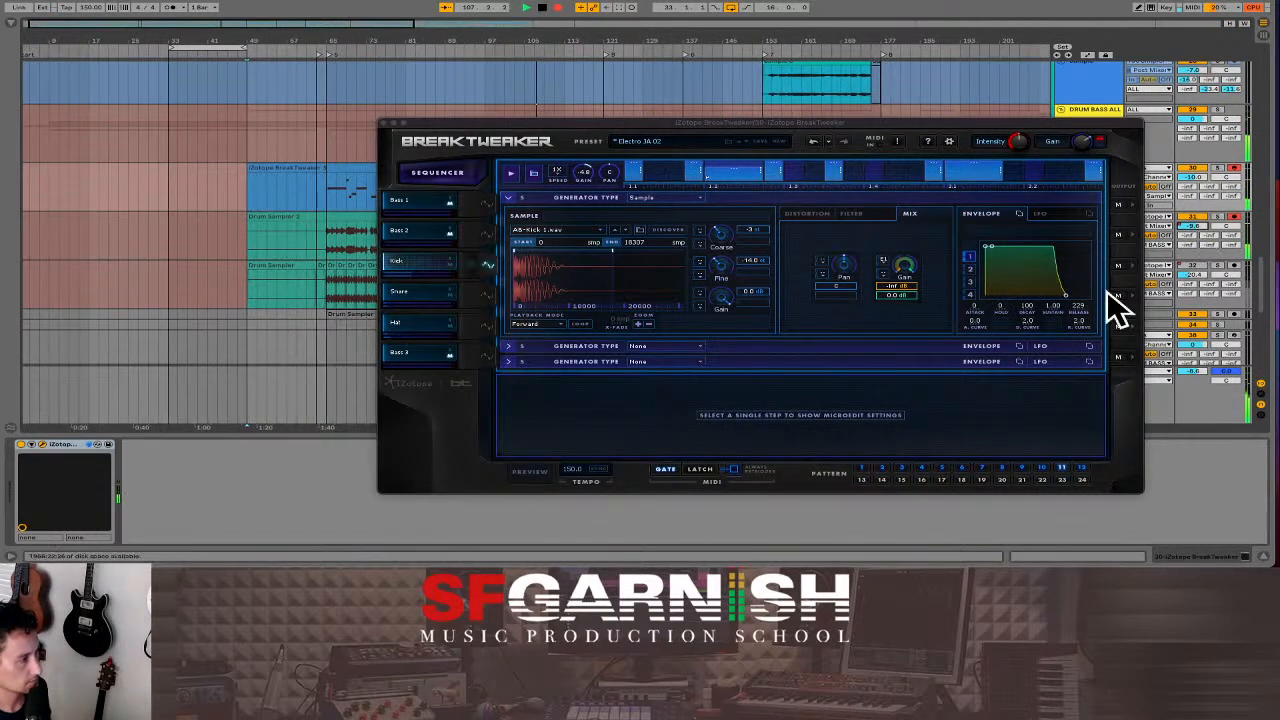
# Delete the recorded Drum Sampler track's volume automation and its duplicate's track activator automation, and make the duplicate track slightly shorter.
pyautogui.moveTo(763, 119); pyautogui.dragTo(669, 105)
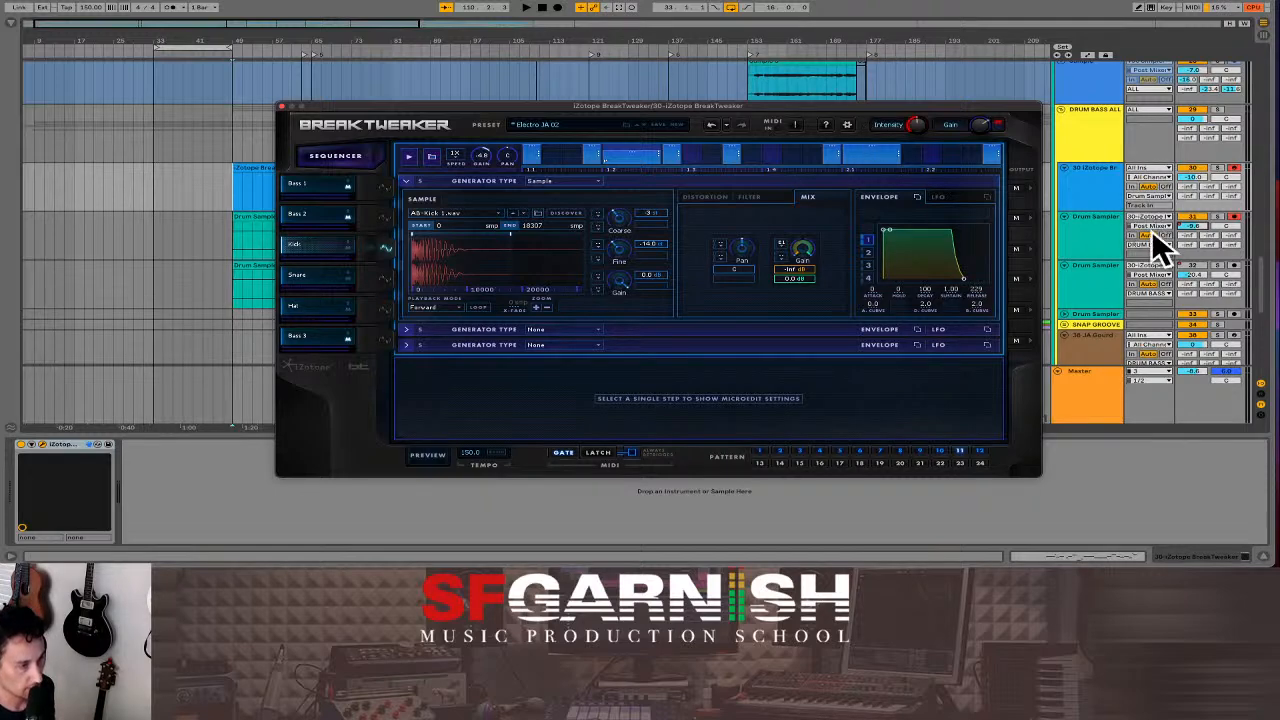
pyautogui.rightClick(1195, 224)
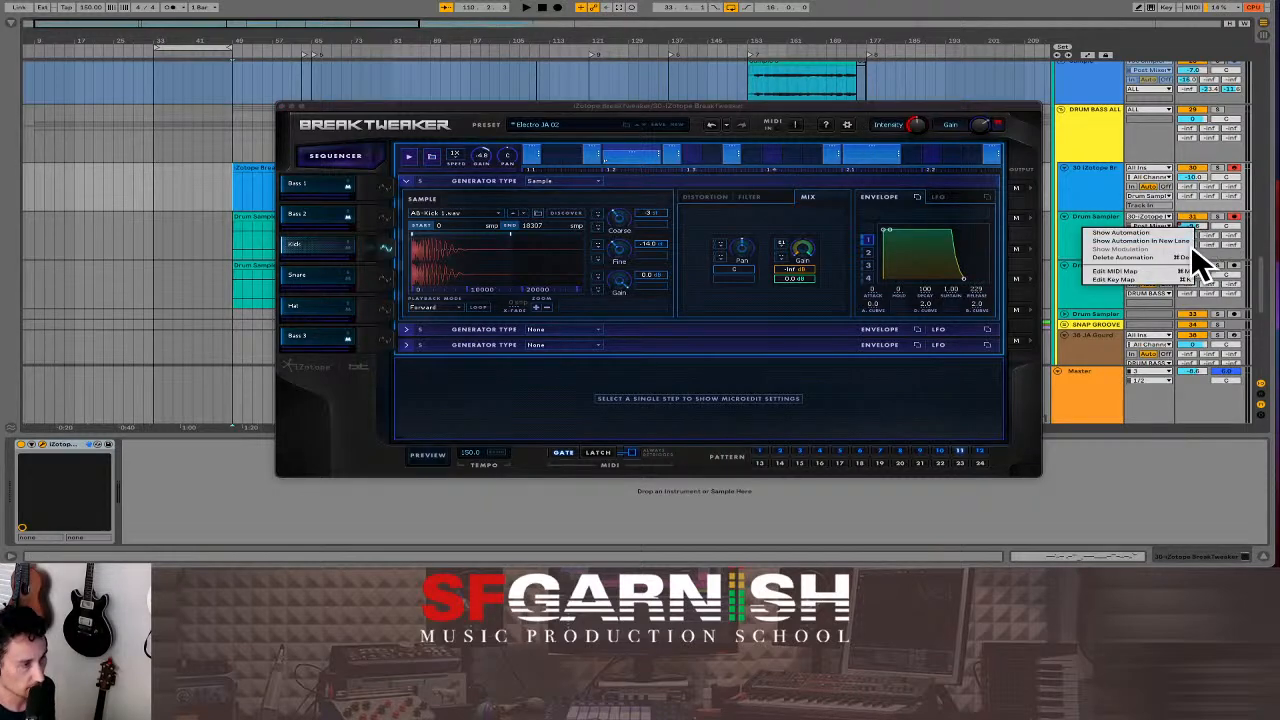
pyautogui.click(1189, 257)
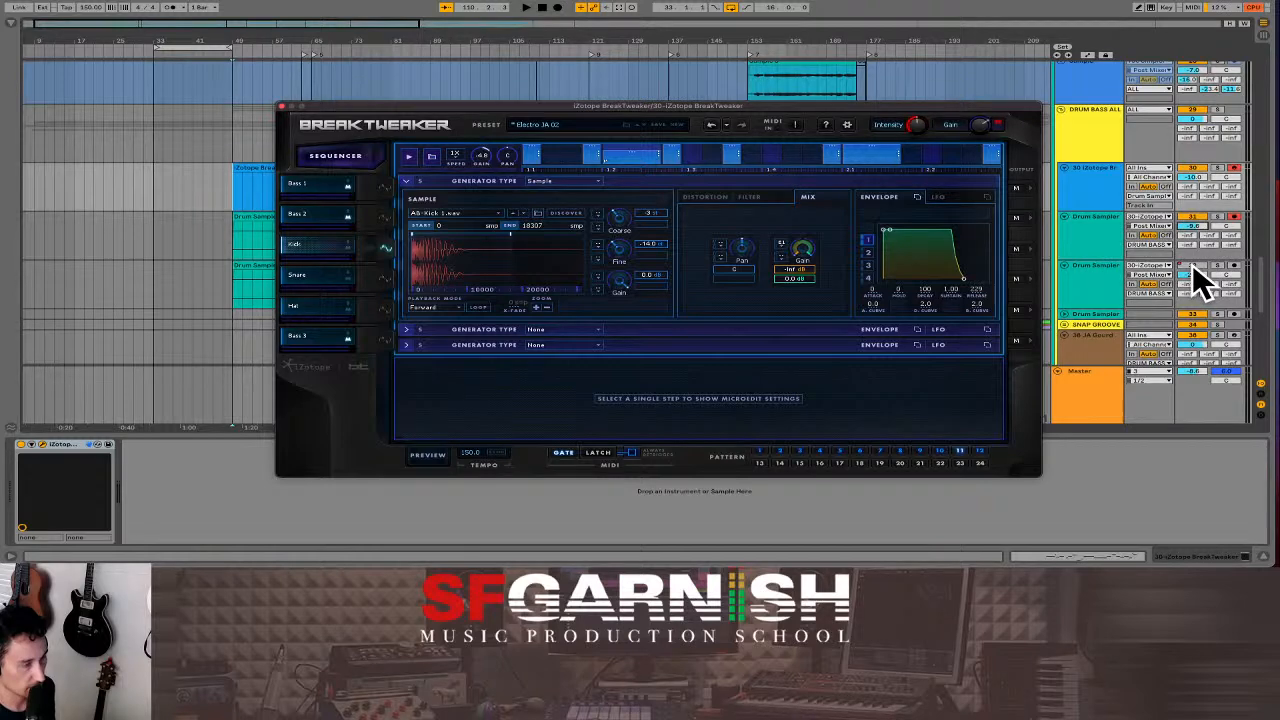
pyautogui.rightClick(1192, 264)
pyautogui.click(1189, 284)
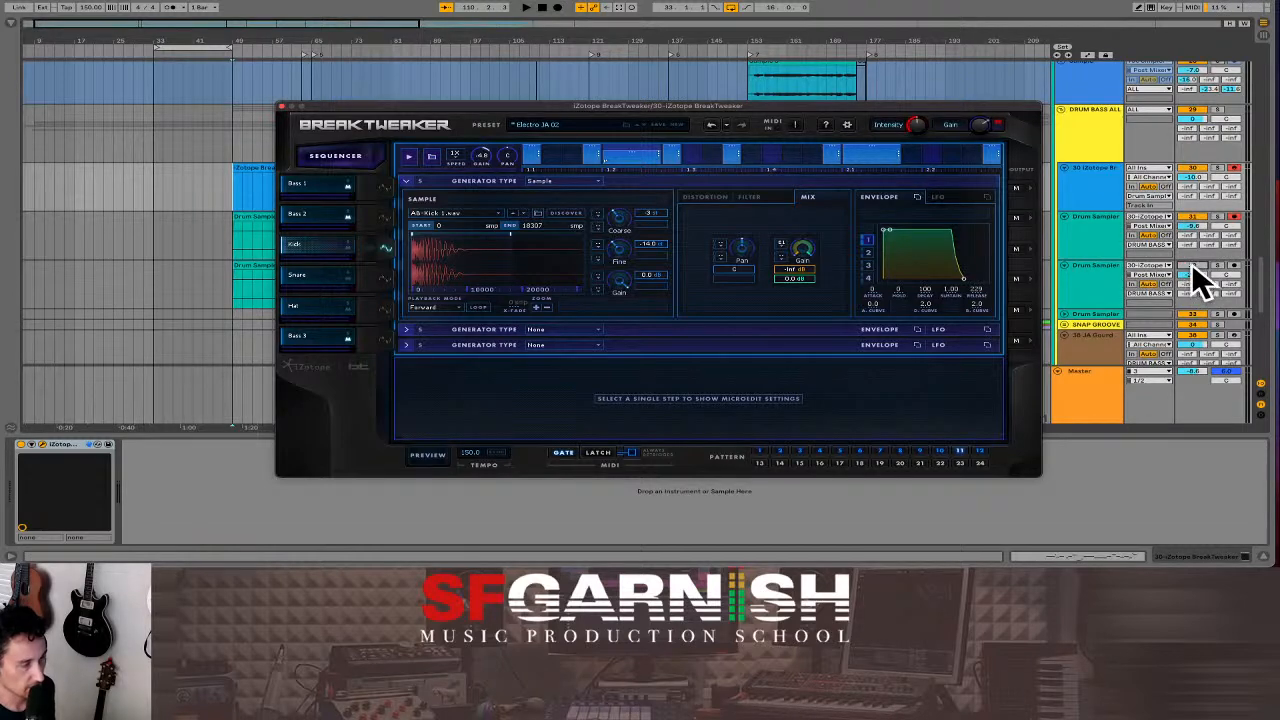
pyautogui.moveTo(1074, 309); pyautogui.dragTo(1078, 297)
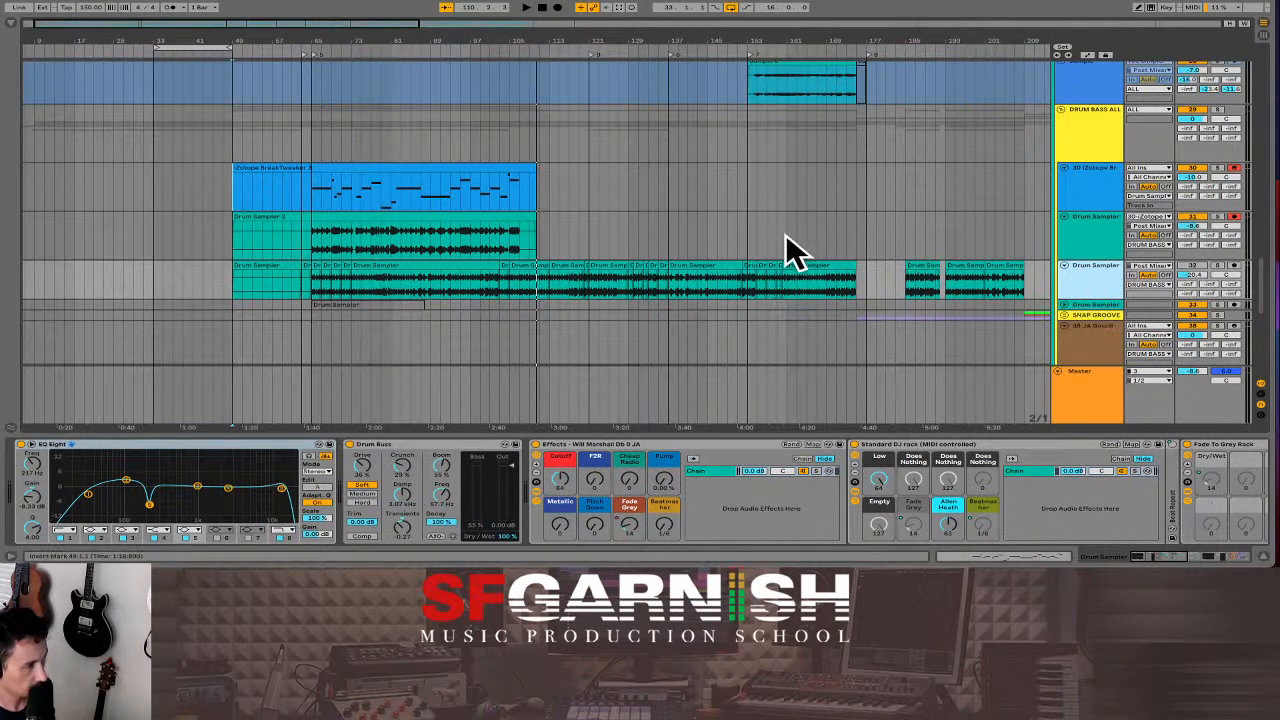
# Move the BreakTweaker window clear of the newly recorded clips and deactivate the BreakTweaker track.
pyautogui.click(393, 185)
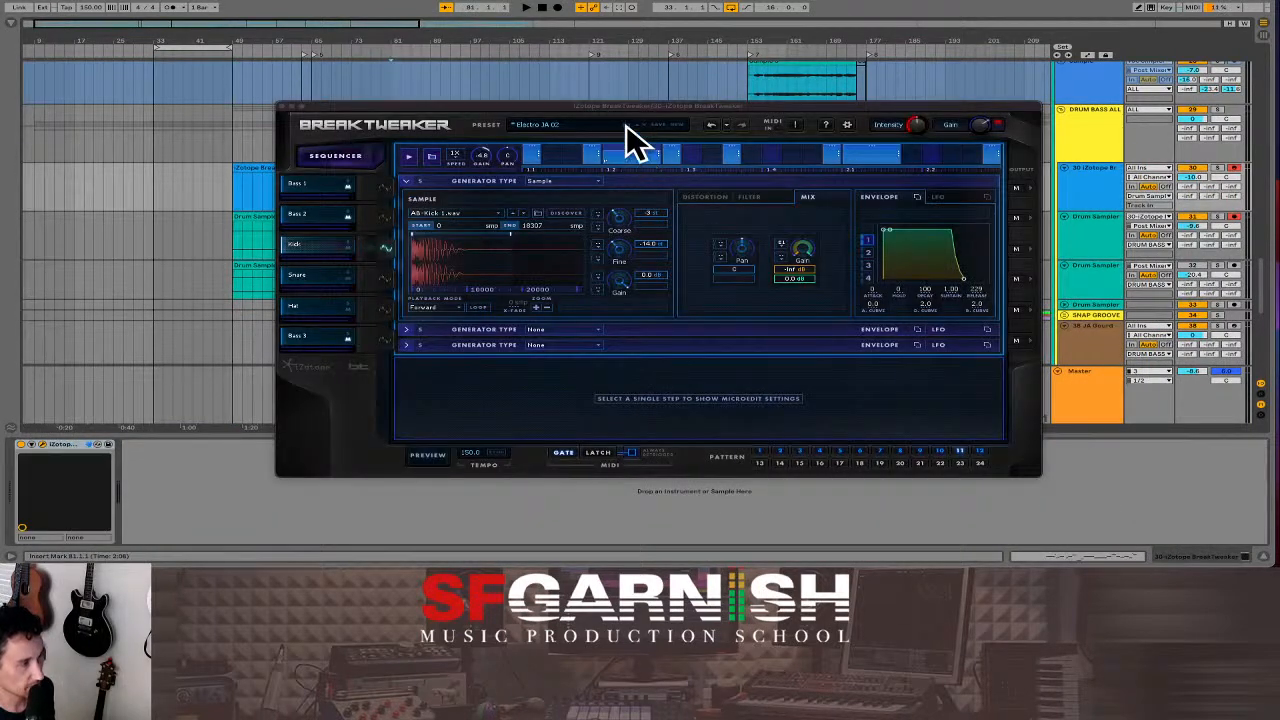
pyautogui.moveTo(629, 103); pyautogui.dragTo(604, 49)
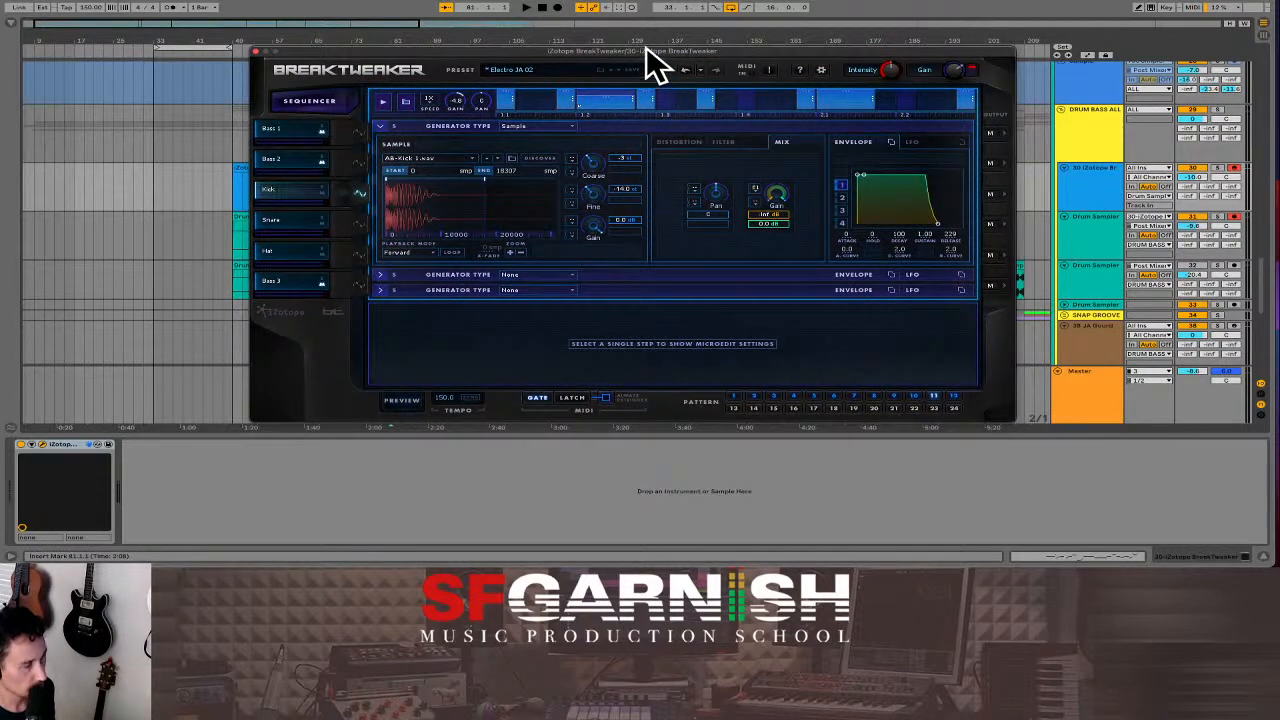
pyautogui.moveTo(646, 46); pyautogui.dragTo(595, 294)
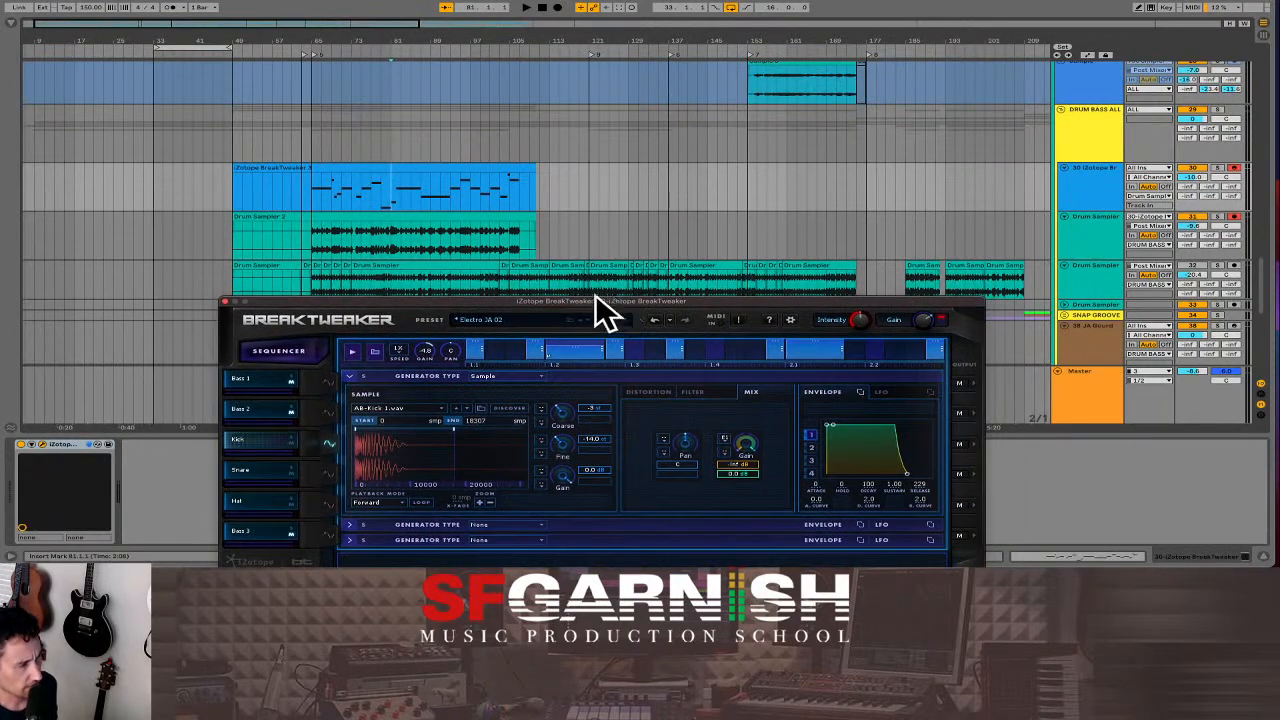
pyautogui.click(316, 240)
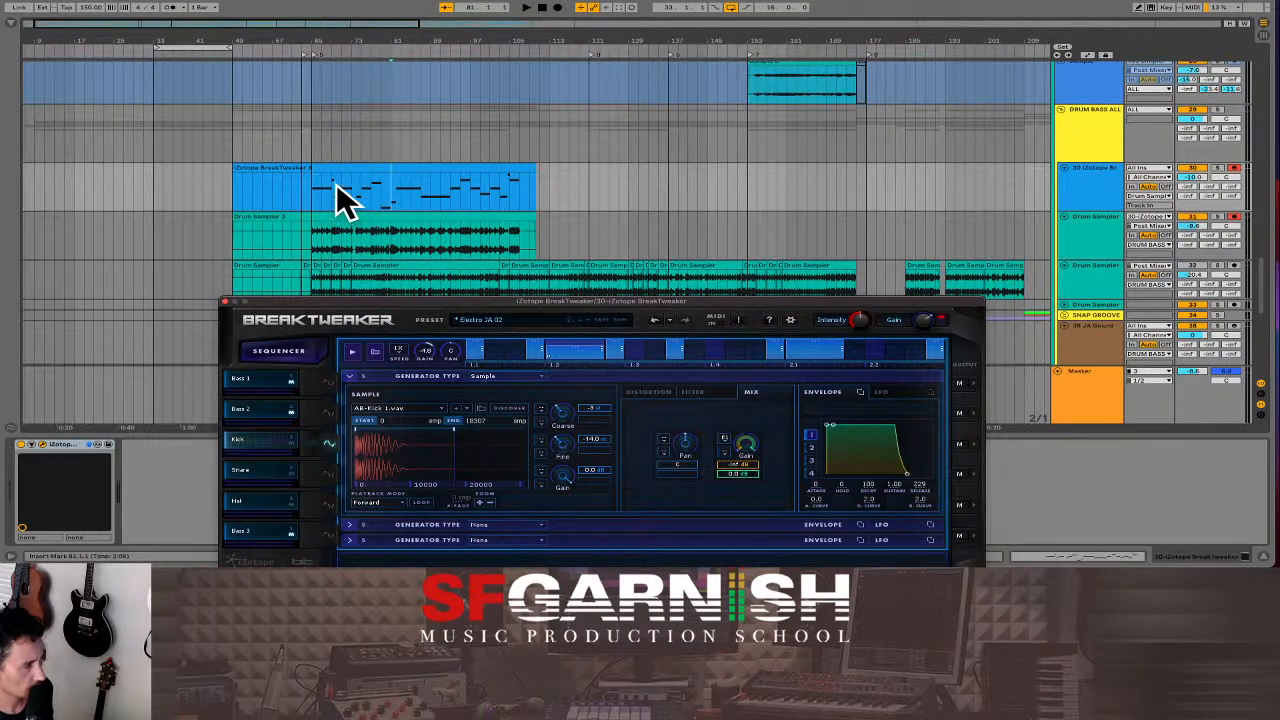
pyautogui.click(336, 200)
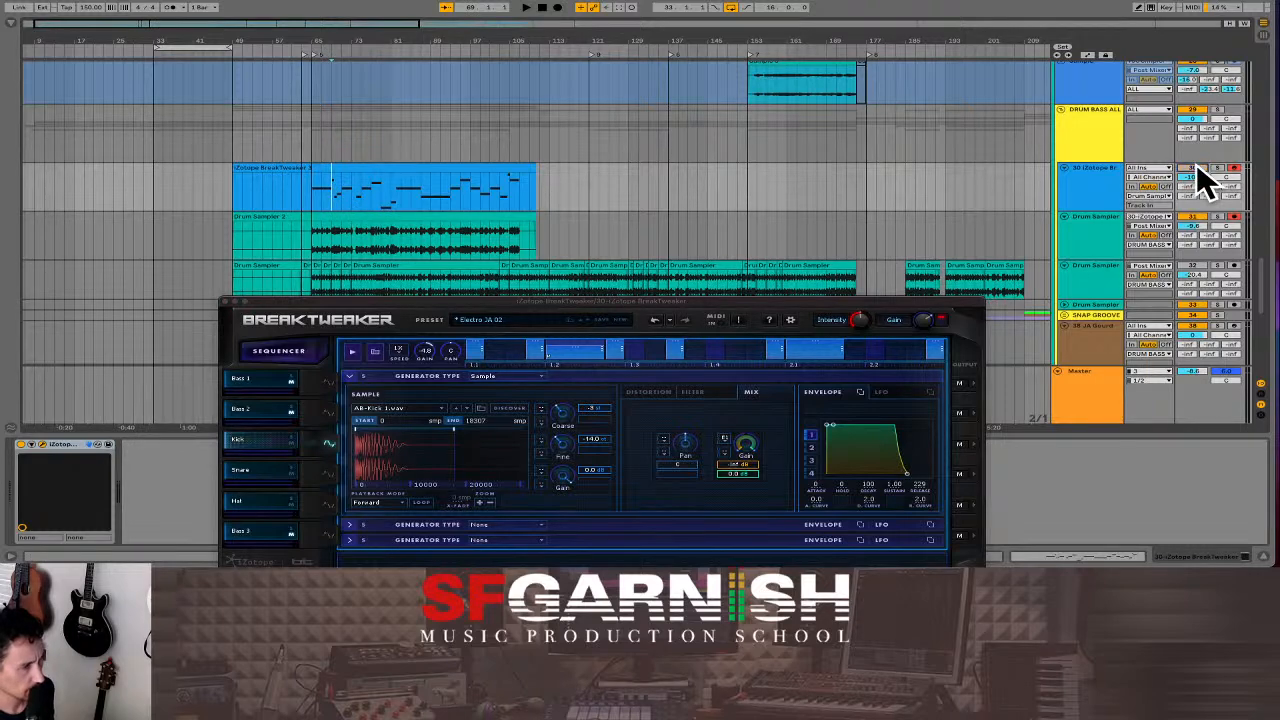
# Show the newly recorded Drum Sampler clip's waveform in the clip view and enlarge that view.
pyautogui.click(335, 242)
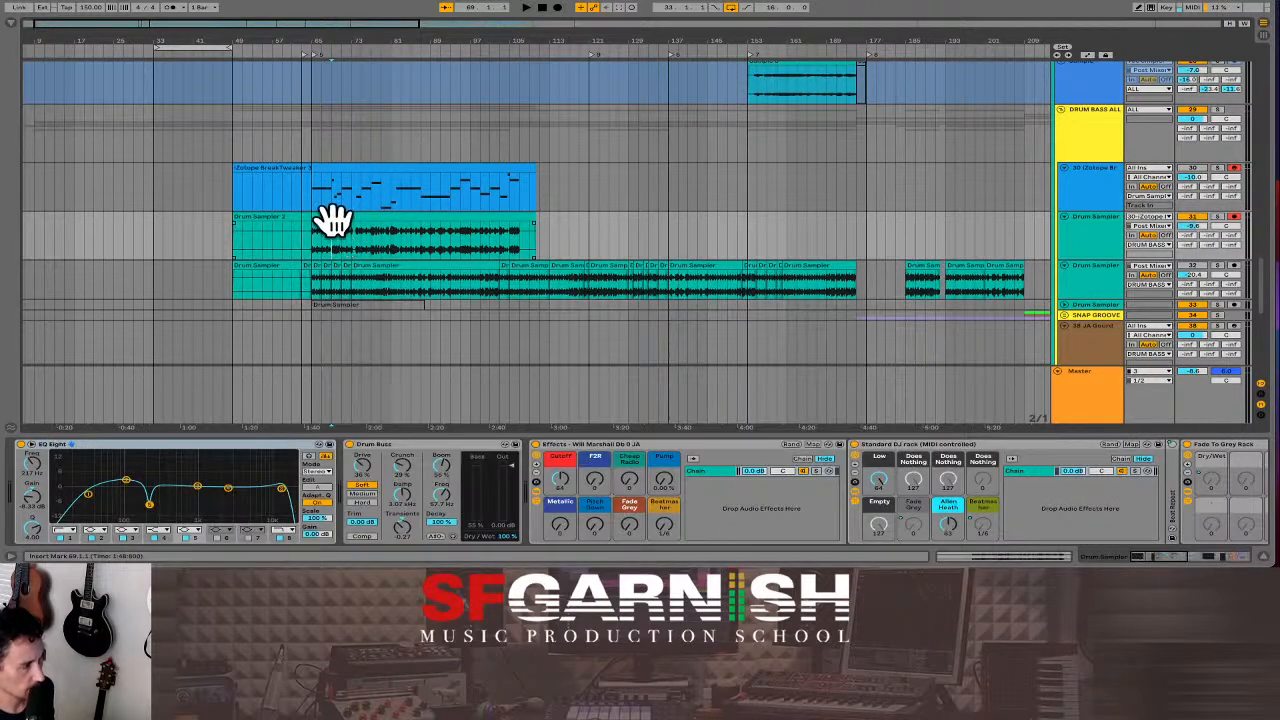
pyautogui.click(335, 218)
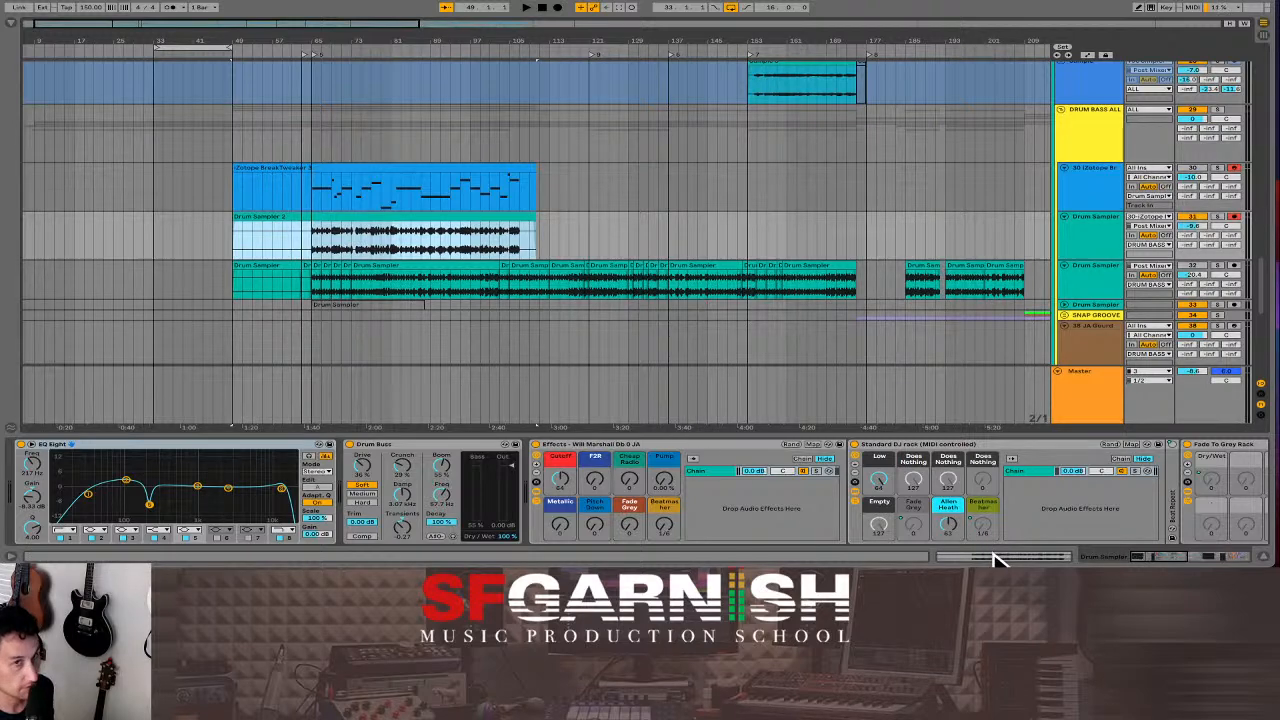
pyautogui.hotkey('shift', 'Tab')
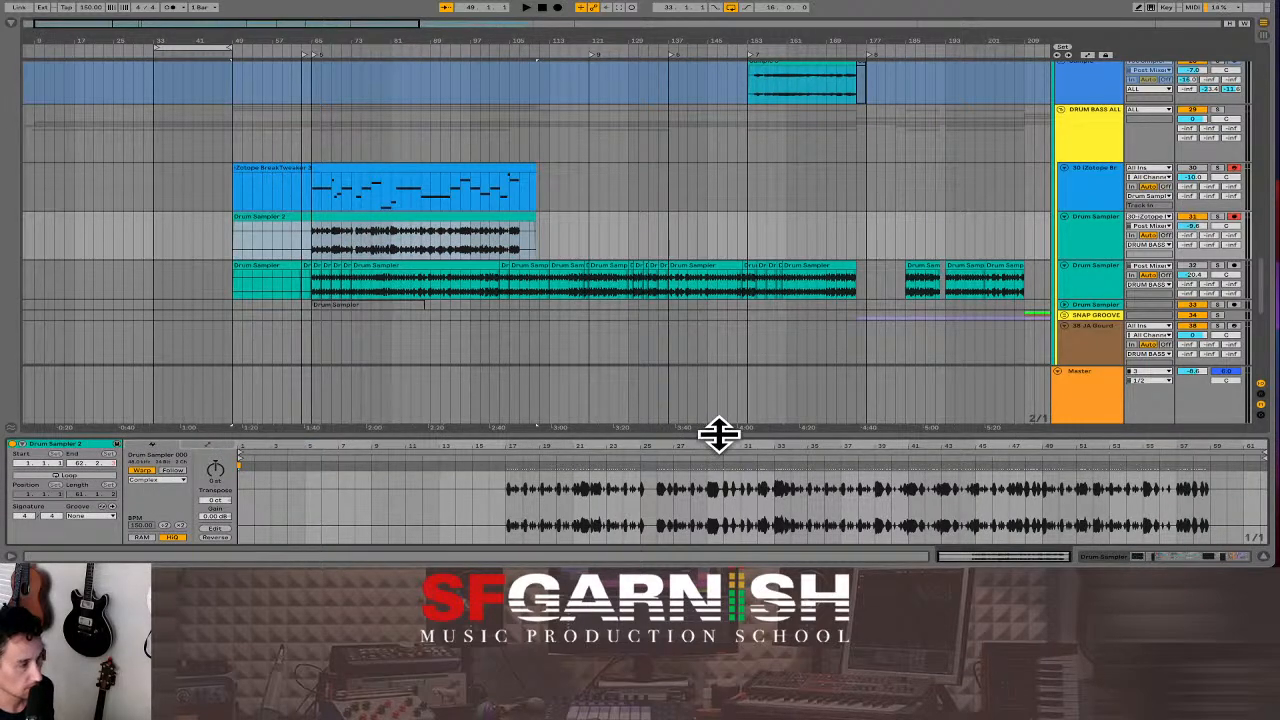
pyautogui.moveTo(717, 431)
pyautogui.mouseDown()
pyautogui.moveTo(725, 367)
pyautogui.moveTo(701, 331)
pyautogui.moveTo(700, 343)
pyautogui.mouseUp()
# Align the first drum hit in the recorded clip exactly to bar 17 with a warp marker.
pyautogui.click(504, 437)
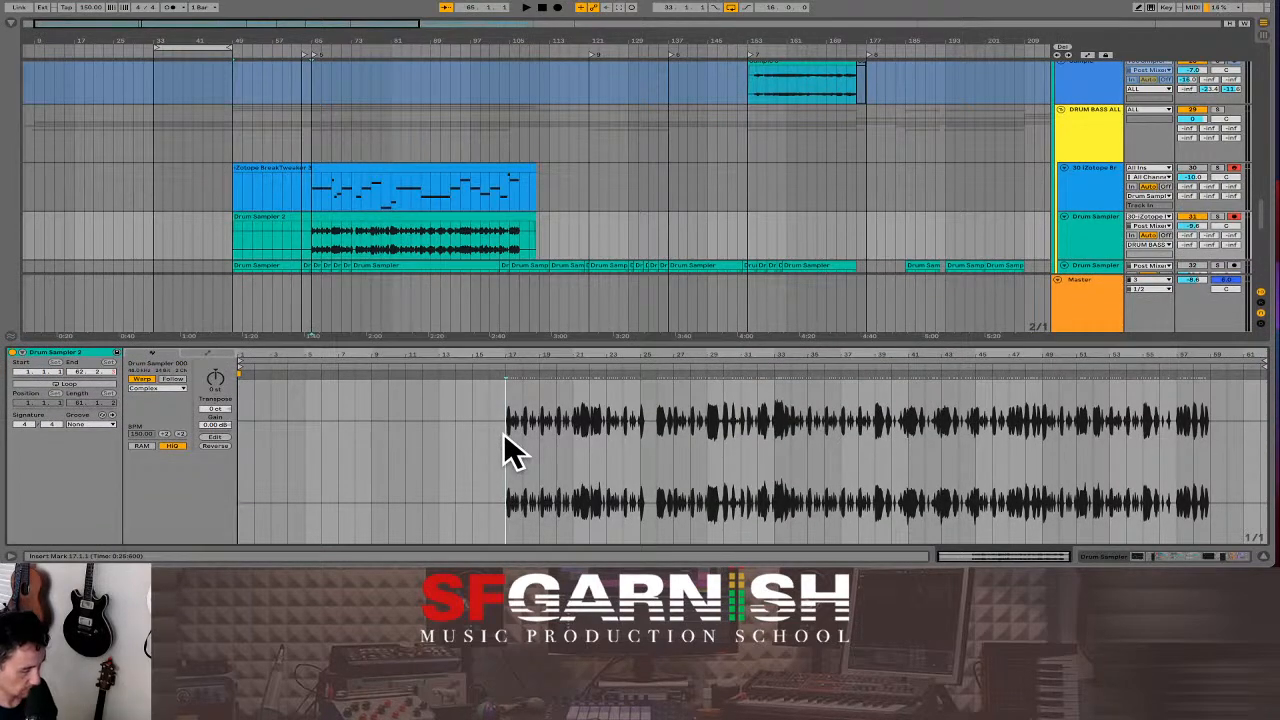
pyautogui.press('+')
pyautogui.press('+')
pyautogui.press('+')
pyautogui.press('+')
pyautogui.press('+')
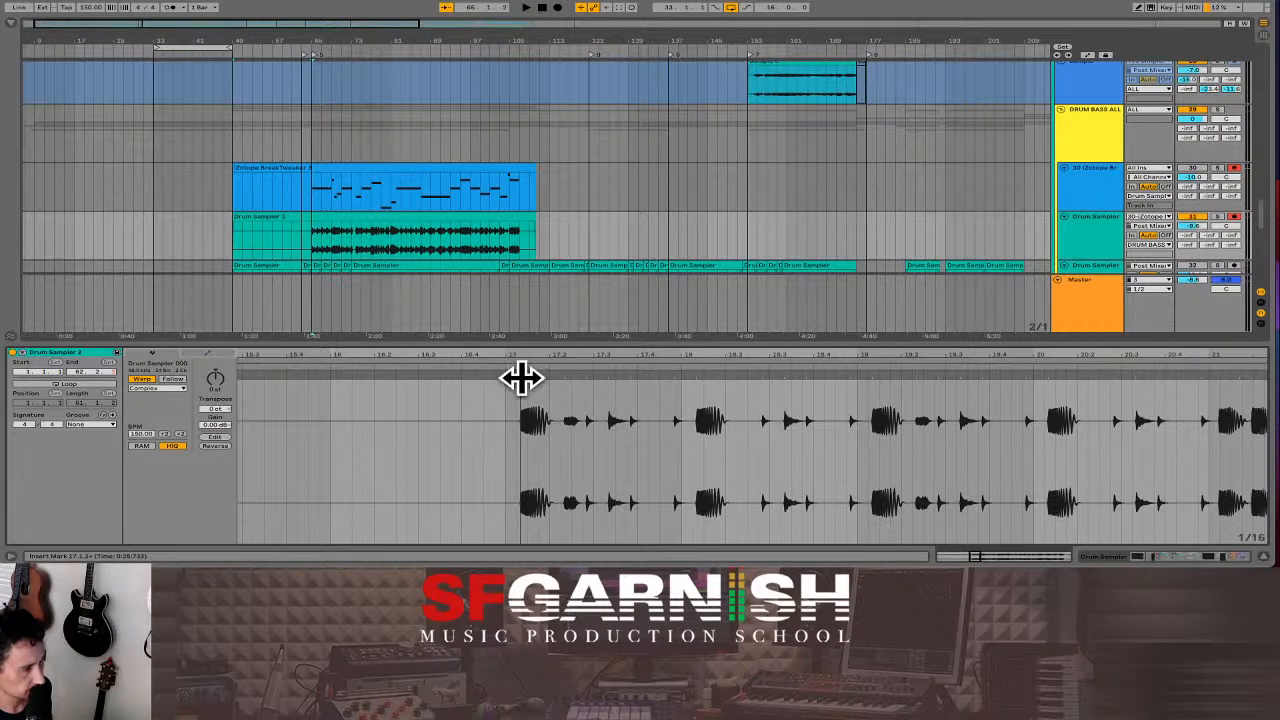
pyautogui.moveTo(517, 377); pyautogui.dragTo(507, 380)
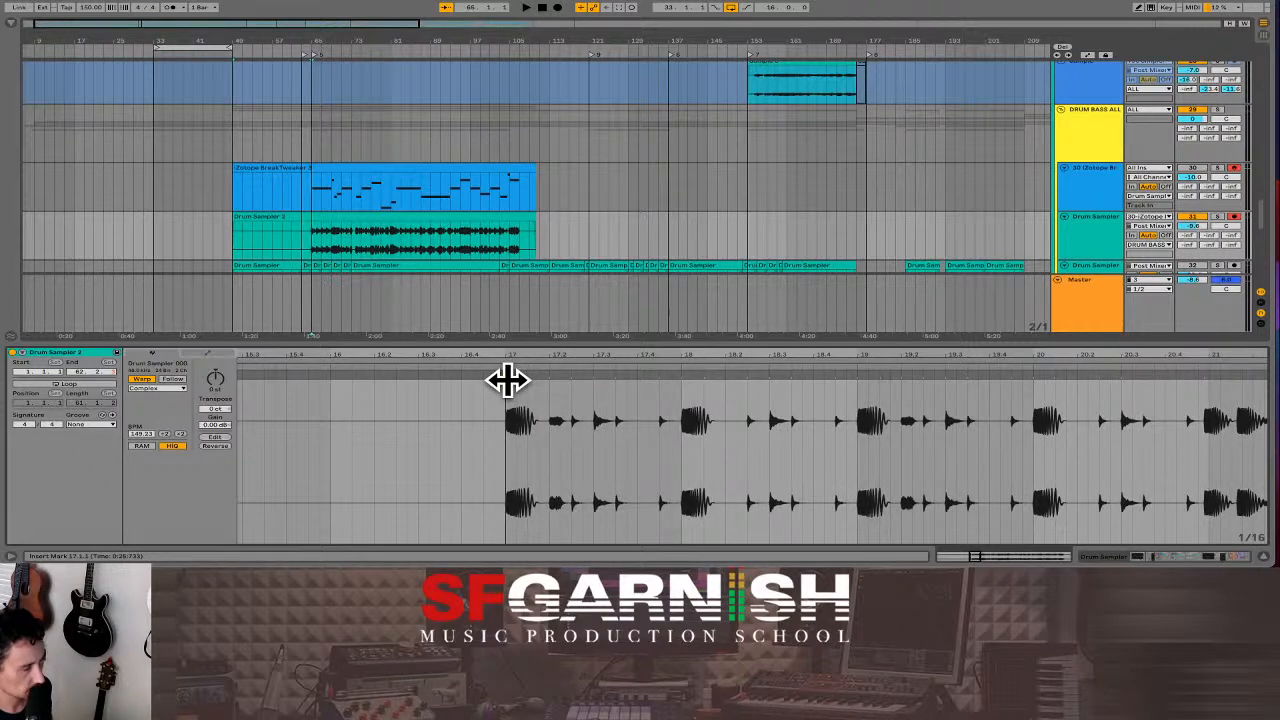
# Add warp markers for the kicks at bars 20 and 21 and the small hit just before bar 21, aligning them to the grid.
pyautogui.doubleClick(1198, 378)
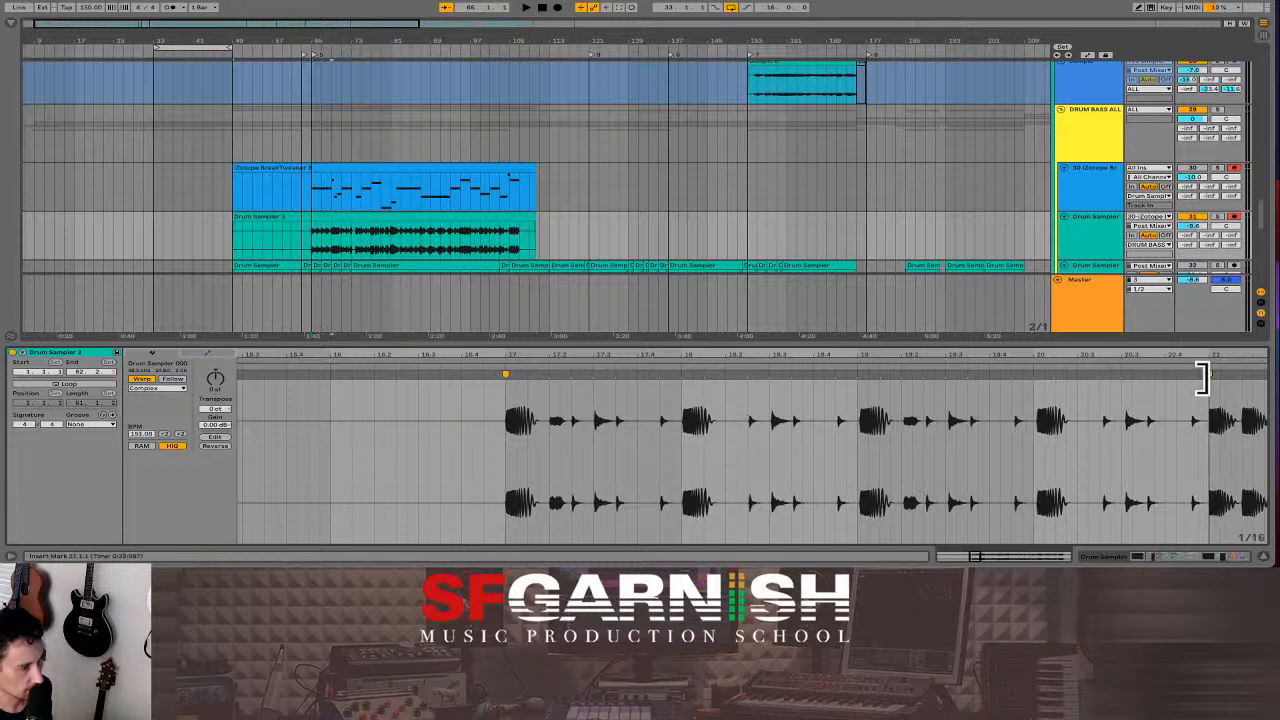
pyautogui.doubleClick(1035, 376)
pyautogui.doubleClick(1204, 376)
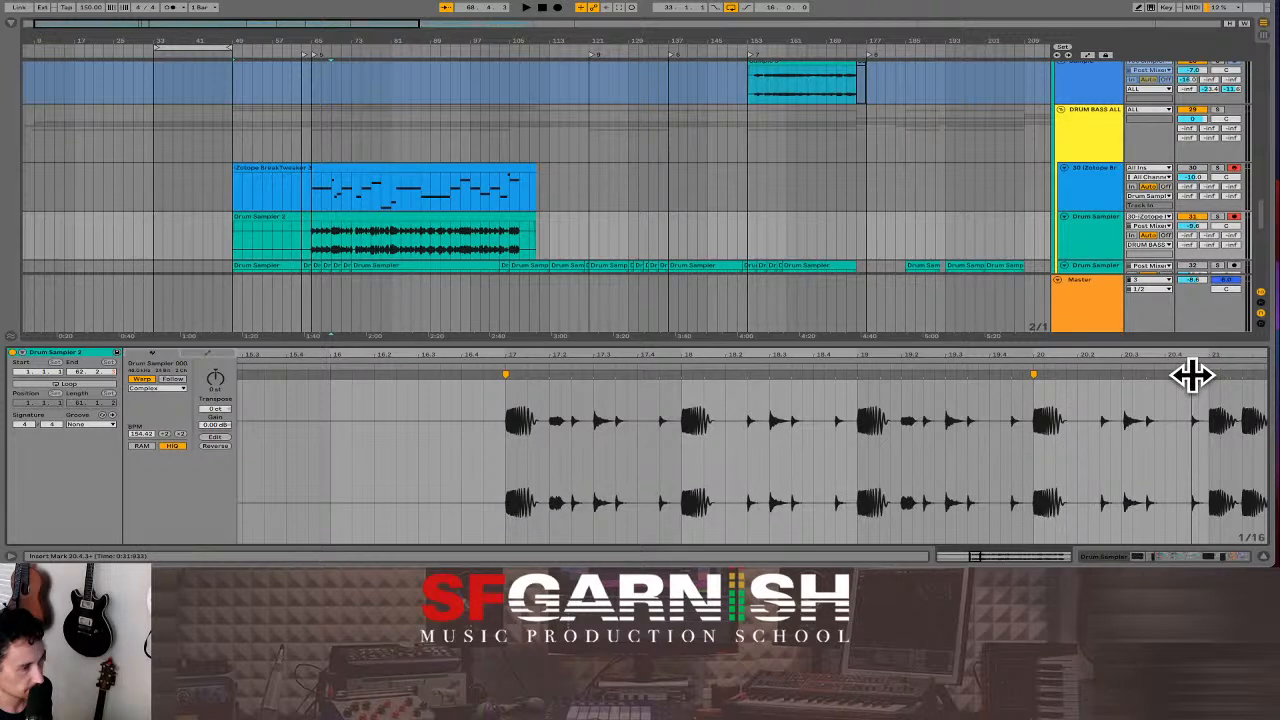
pyautogui.doubleClick(1190, 376)
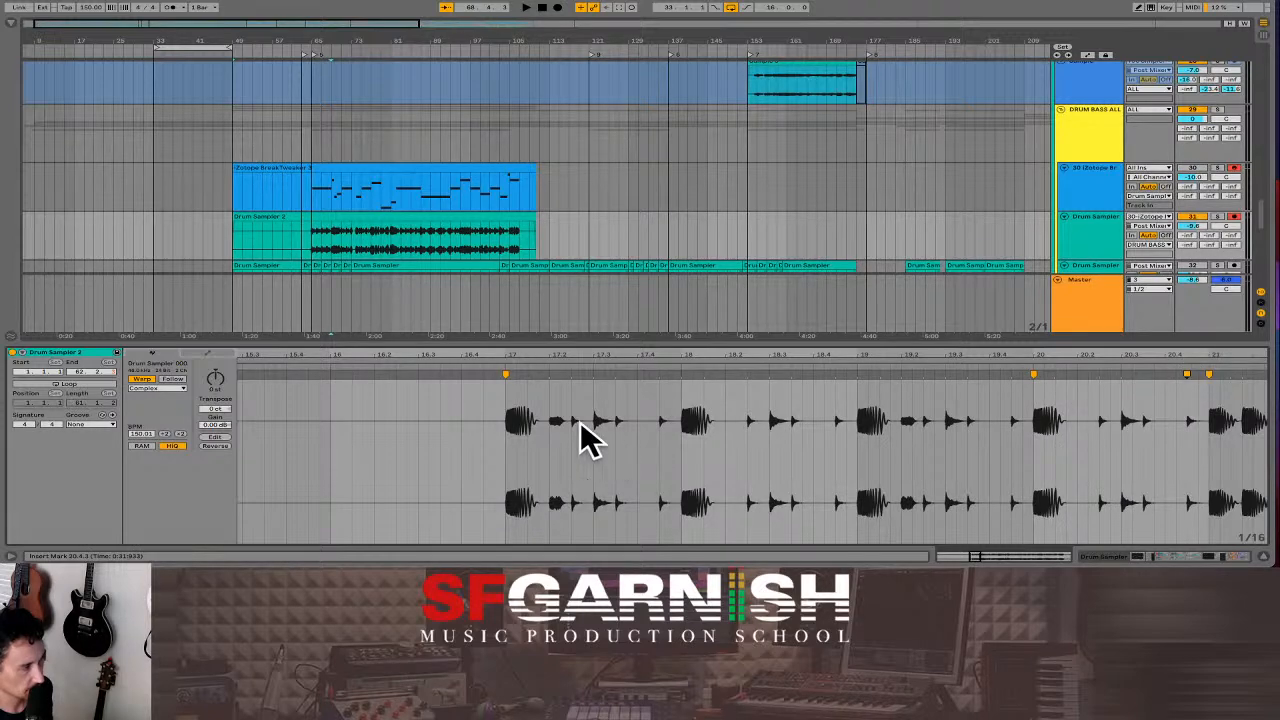
# Play the warped Drum Sampler clip from bar 65 to check its timing.
pyautogui.click(318, 245)
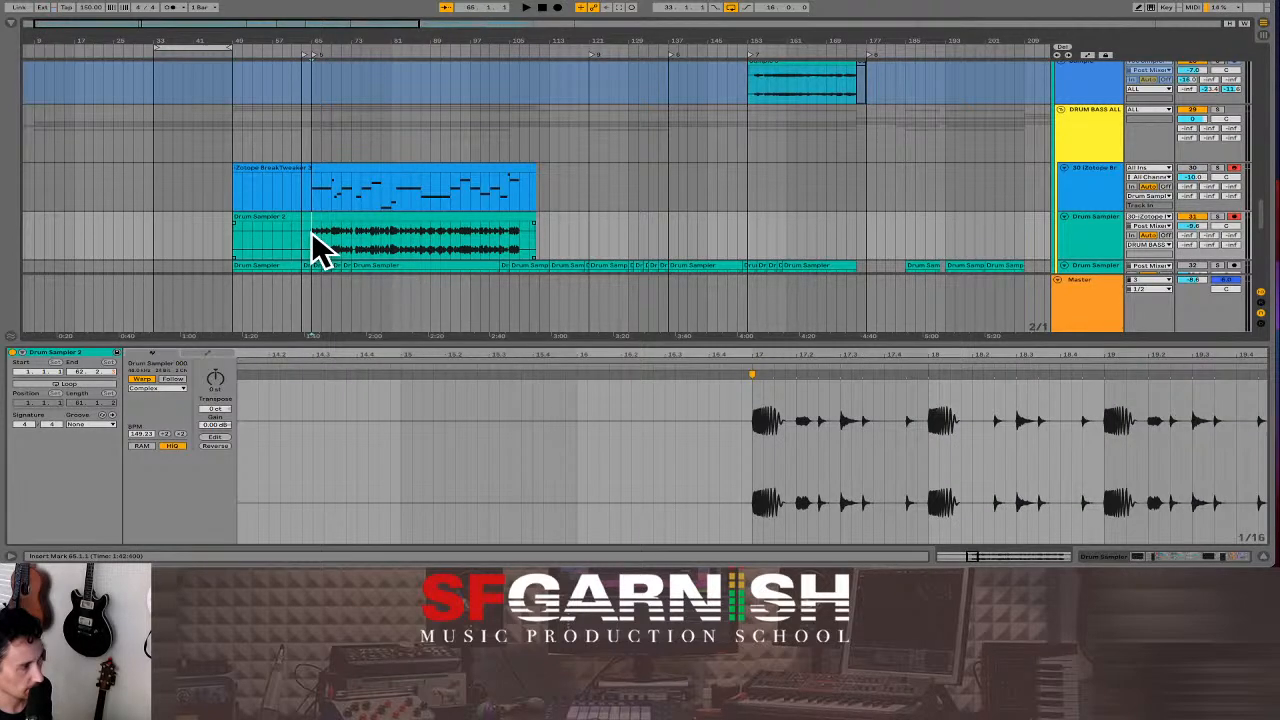
pyautogui.press('space')
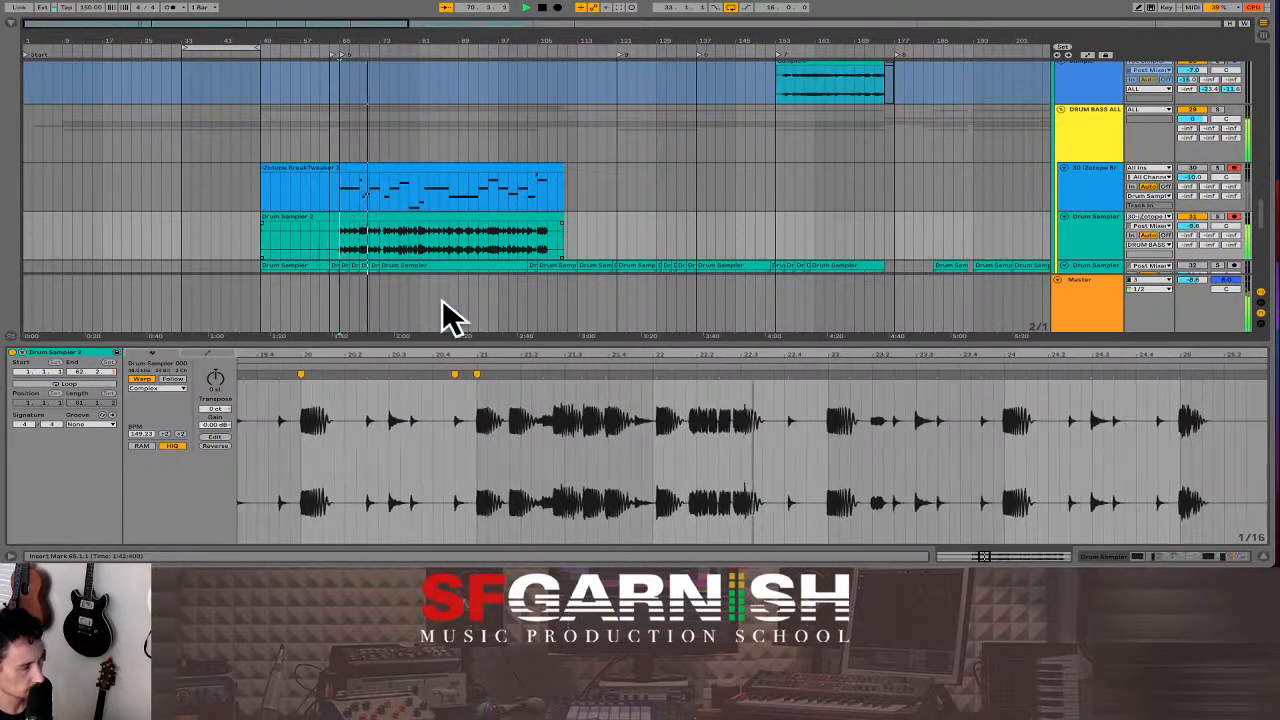
pyautogui.press('space')
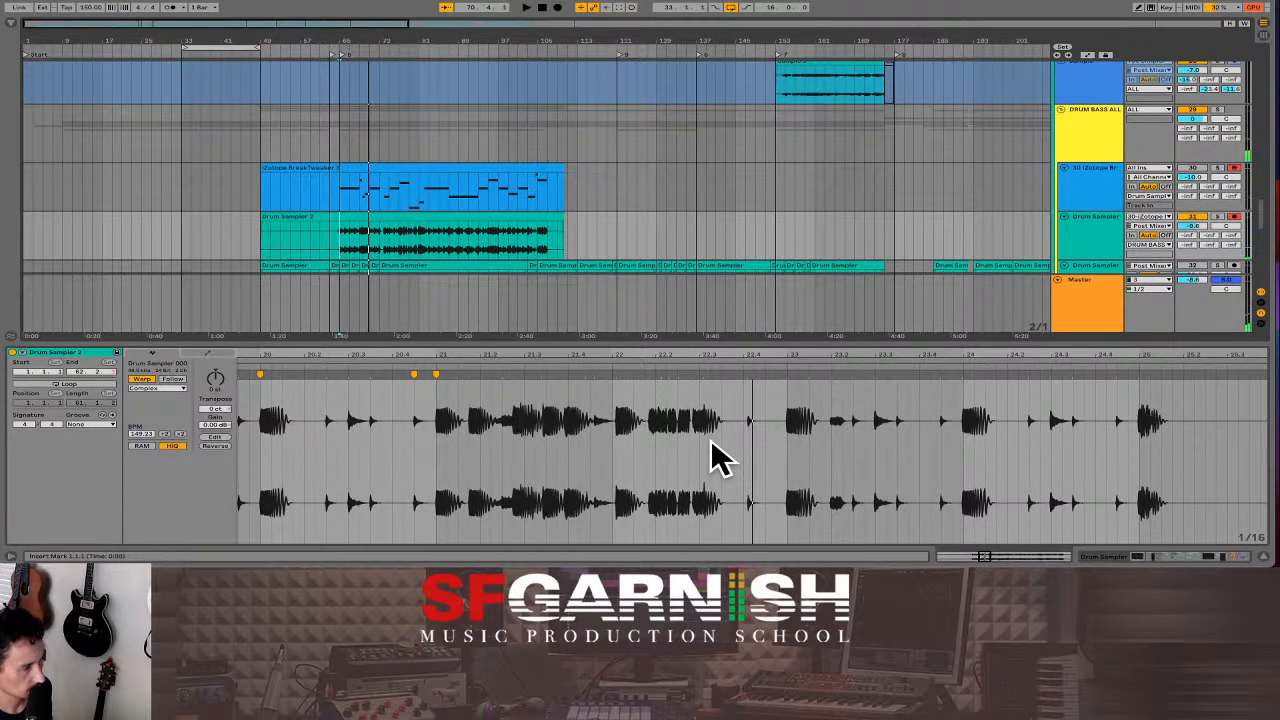
# Add warp markers that align the drum hit at 21.2.4 and the kick at bar 23 to the grid.
pyautogui.click(531, 375)
pyautogui.moveTo(533, 376); pyautogui.dragTo(513, 376)
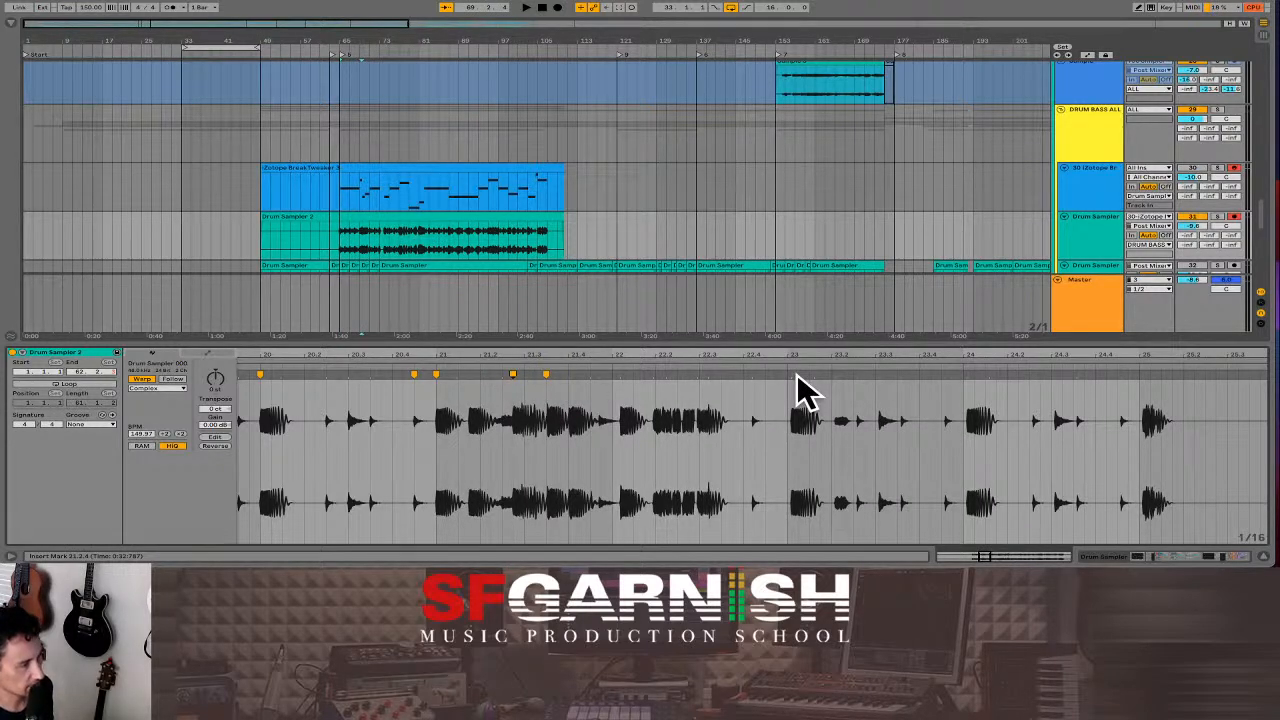
pyautogui.moveTo(784, 376); pyautogui.dragTo(781, 378)
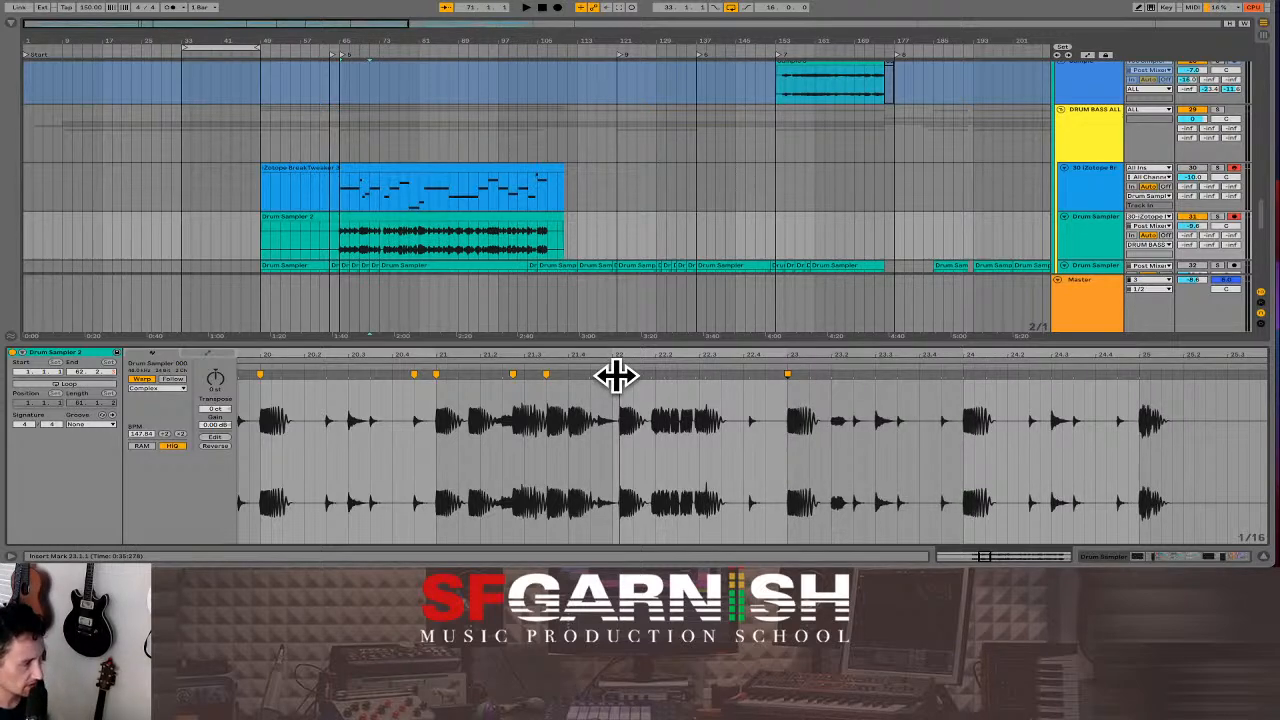
# Add warp markers that align the Drum Sampler clip's hits at bars 22, 26 and 27 to the grid.
pyautogui.moveTo(615, 376); pyautogui.dragTo(611, 375)
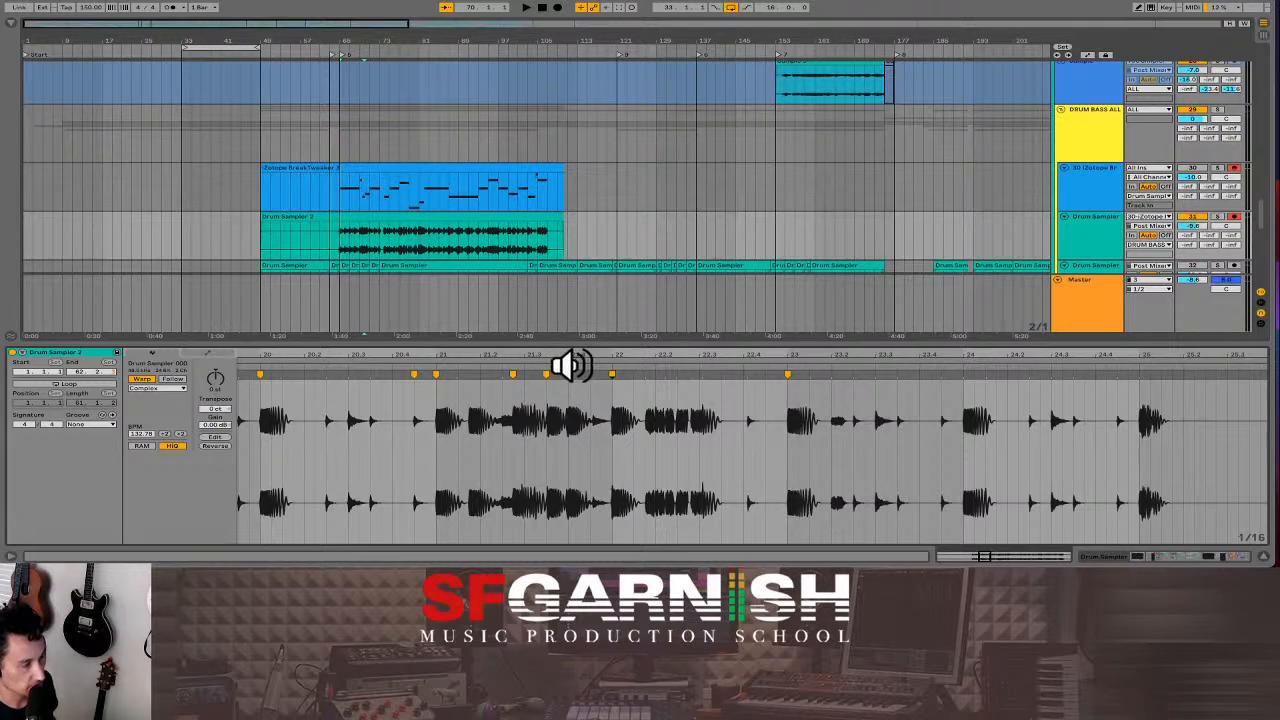
pyautogui.click(576, 366)
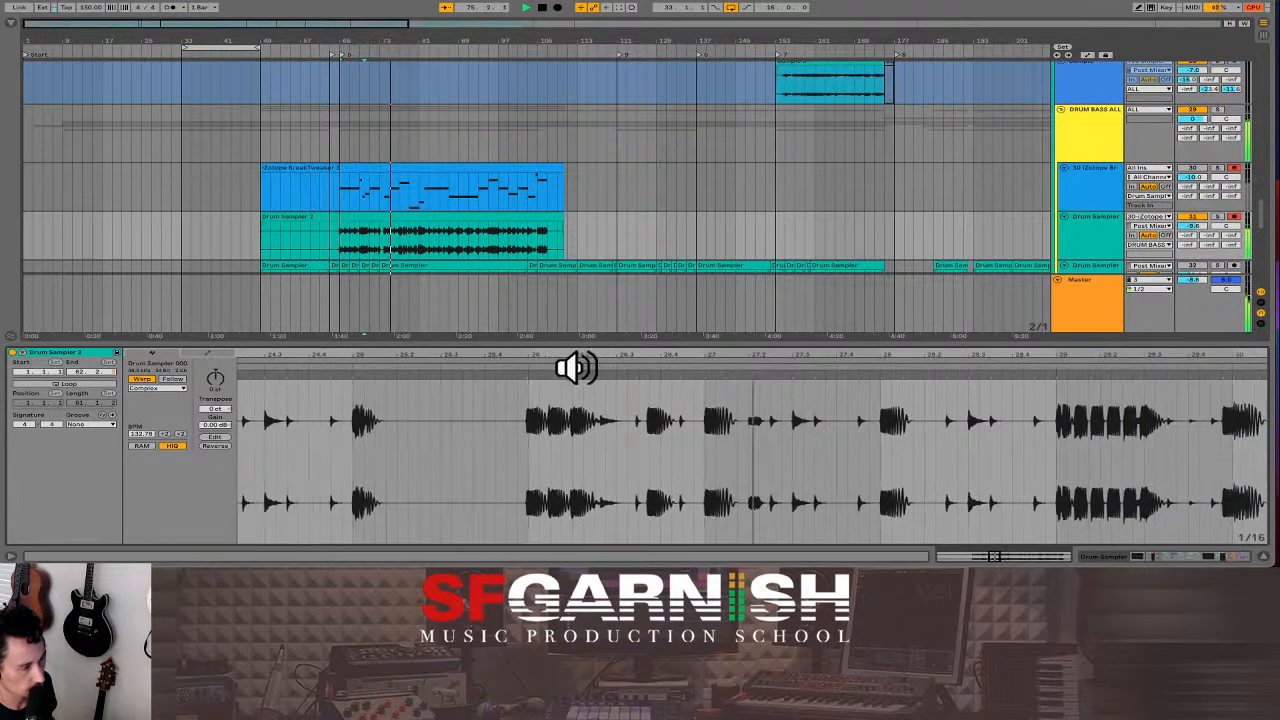
pyautogui.press('space')
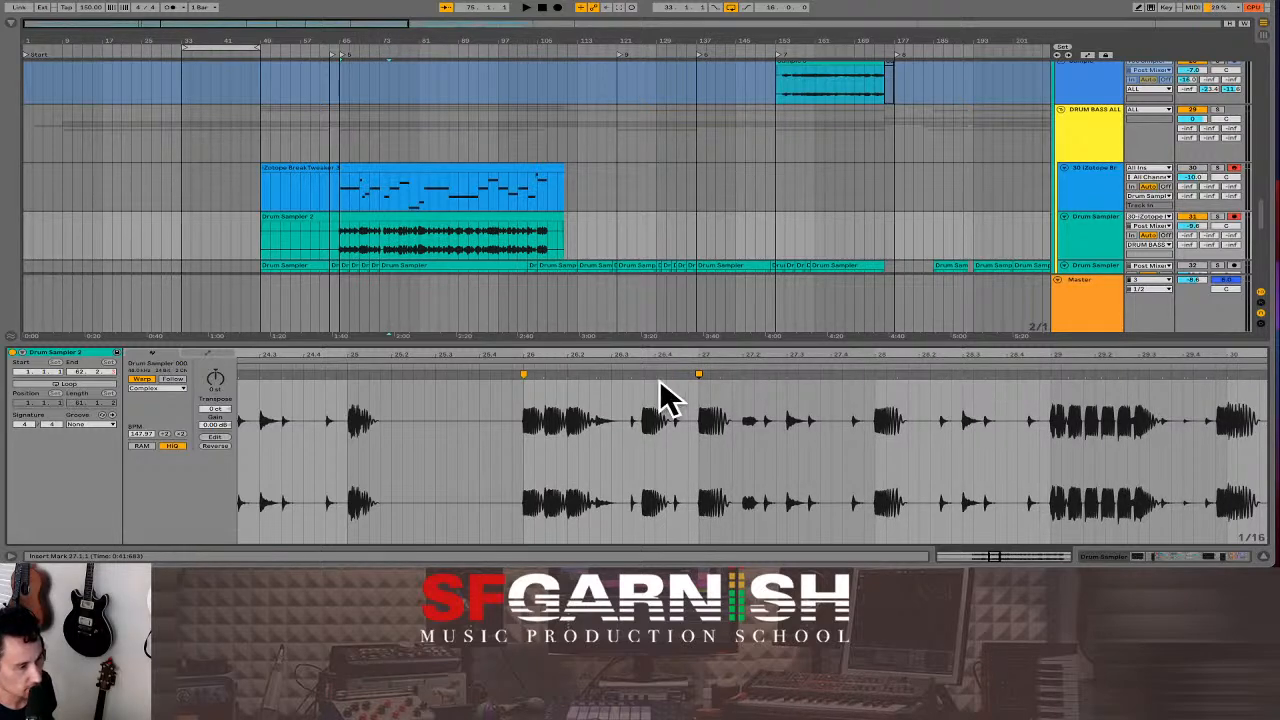
pyautogui.click(521, 368)
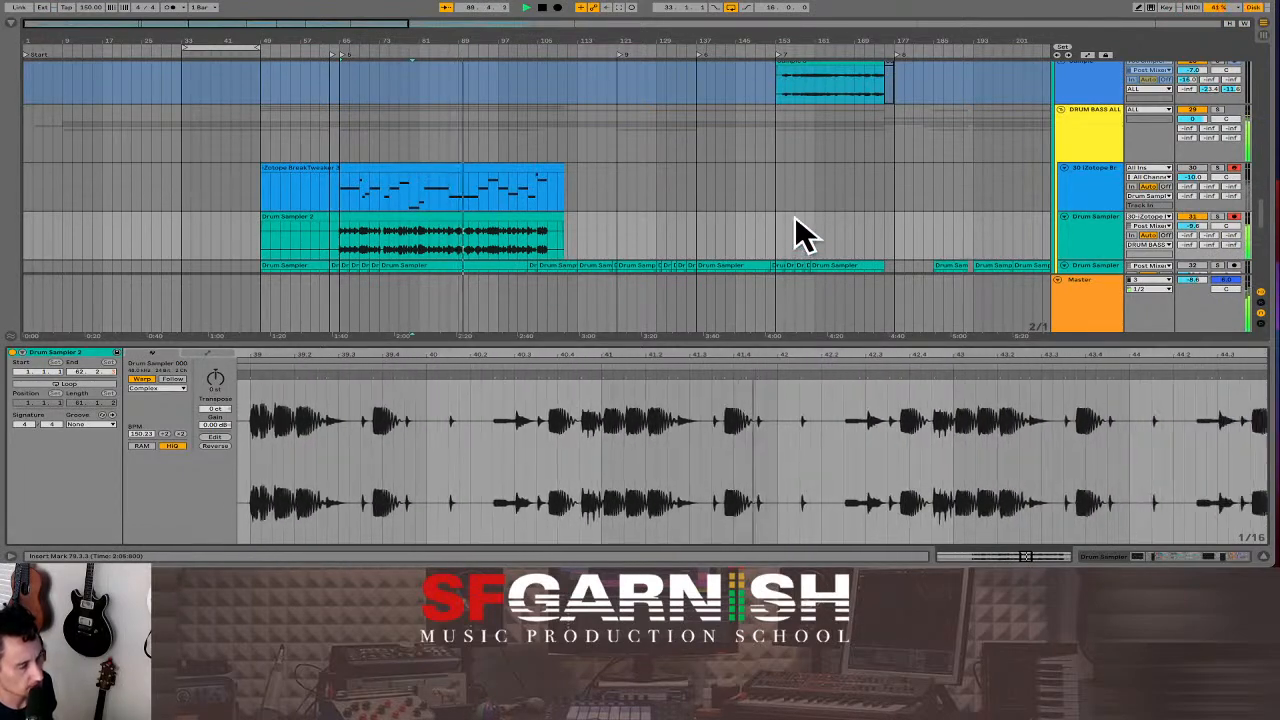
# Add warp markers that align the drum hits at bars 43 and 46 of the clip to the grid.
pyautogui.scroll(-2, 795, 218)
pyautogui.scroll(-2, 795, 218)
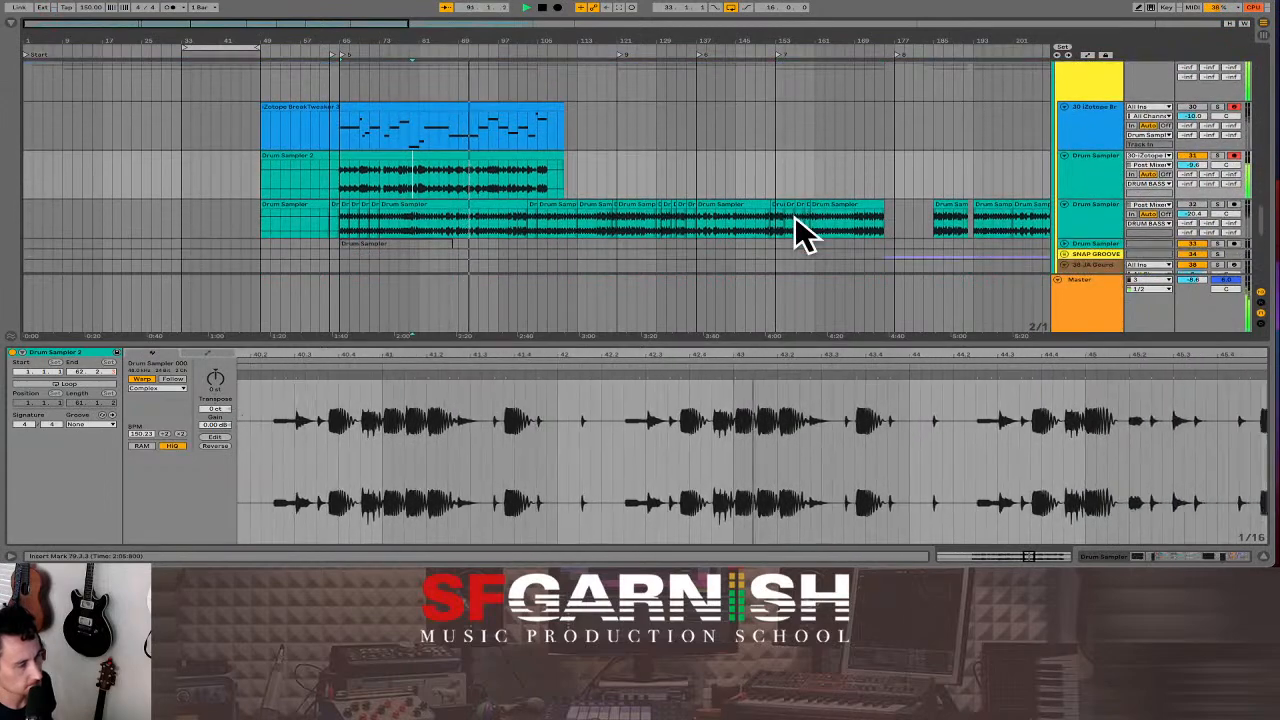
pyautogui.click(680, 373)
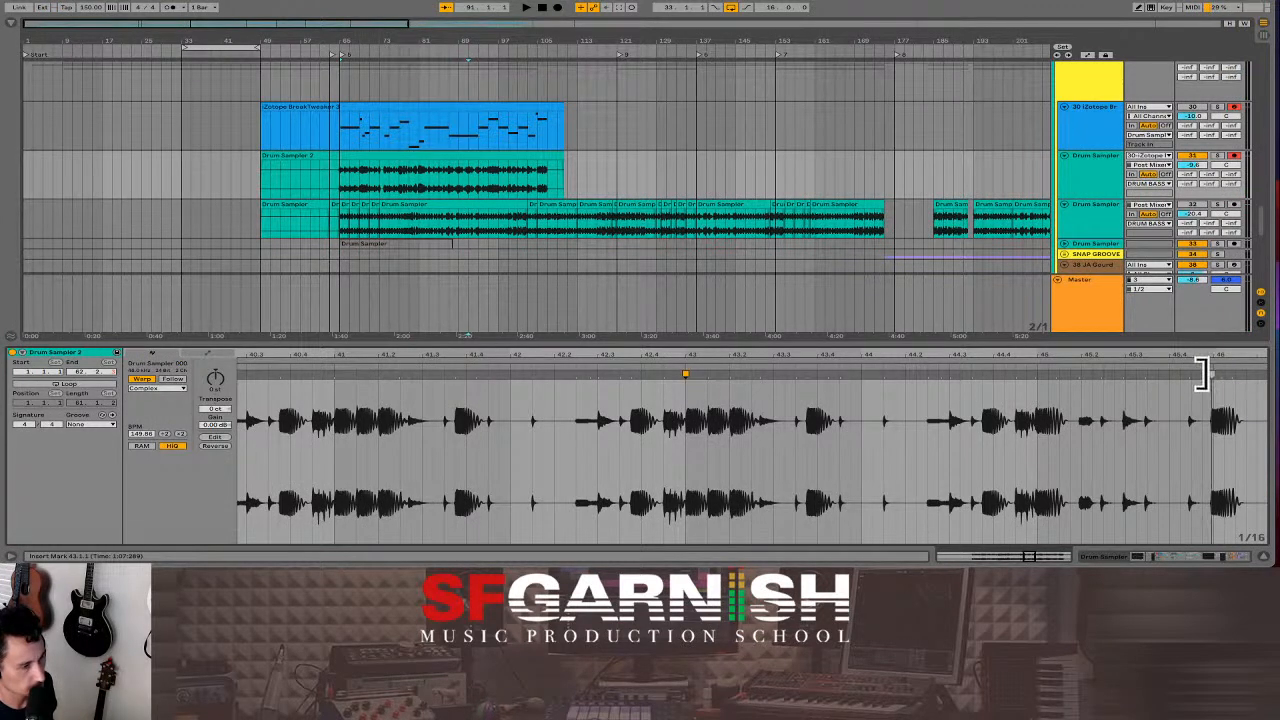
pyautogui.moveTo(1204, 374); pyautogui.dragTo(1207, 374)
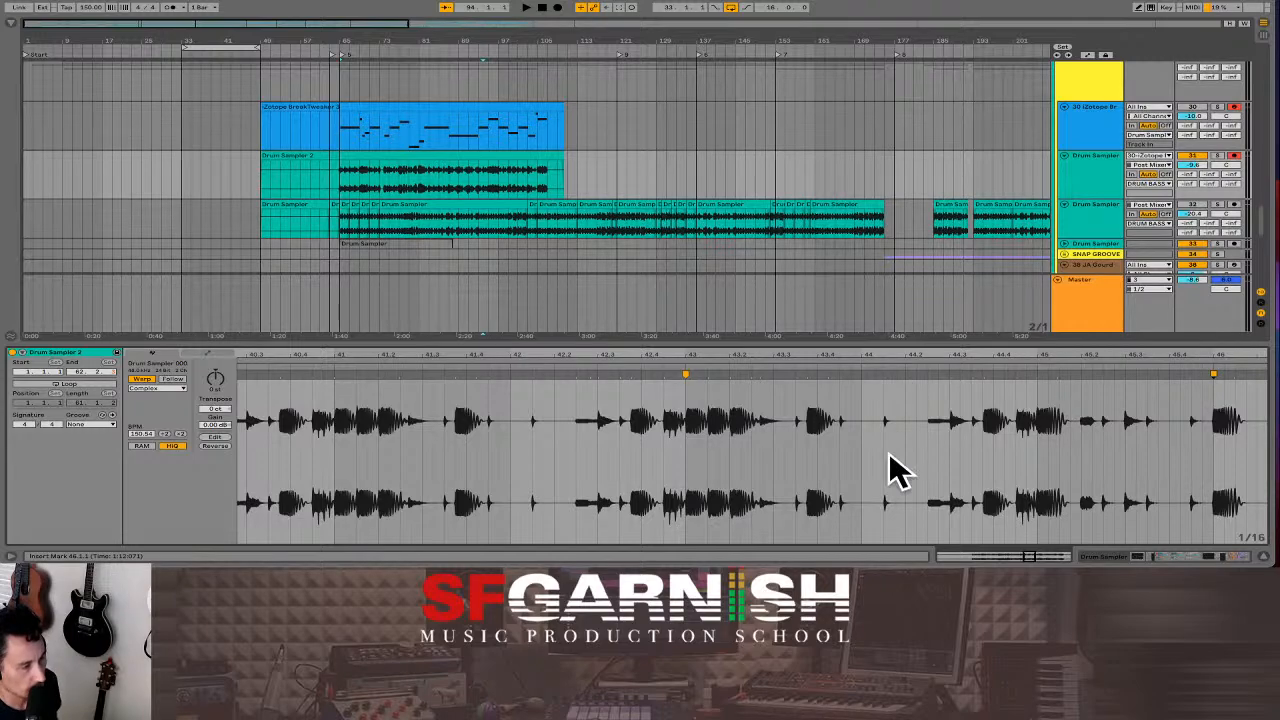
# Add warp markers that align the kicks at bars 52, 53 and 57 near the clip's end to the grid.
pyautogui.moveTo(1029, 557); pyautogui.dragTo(1049, 556)
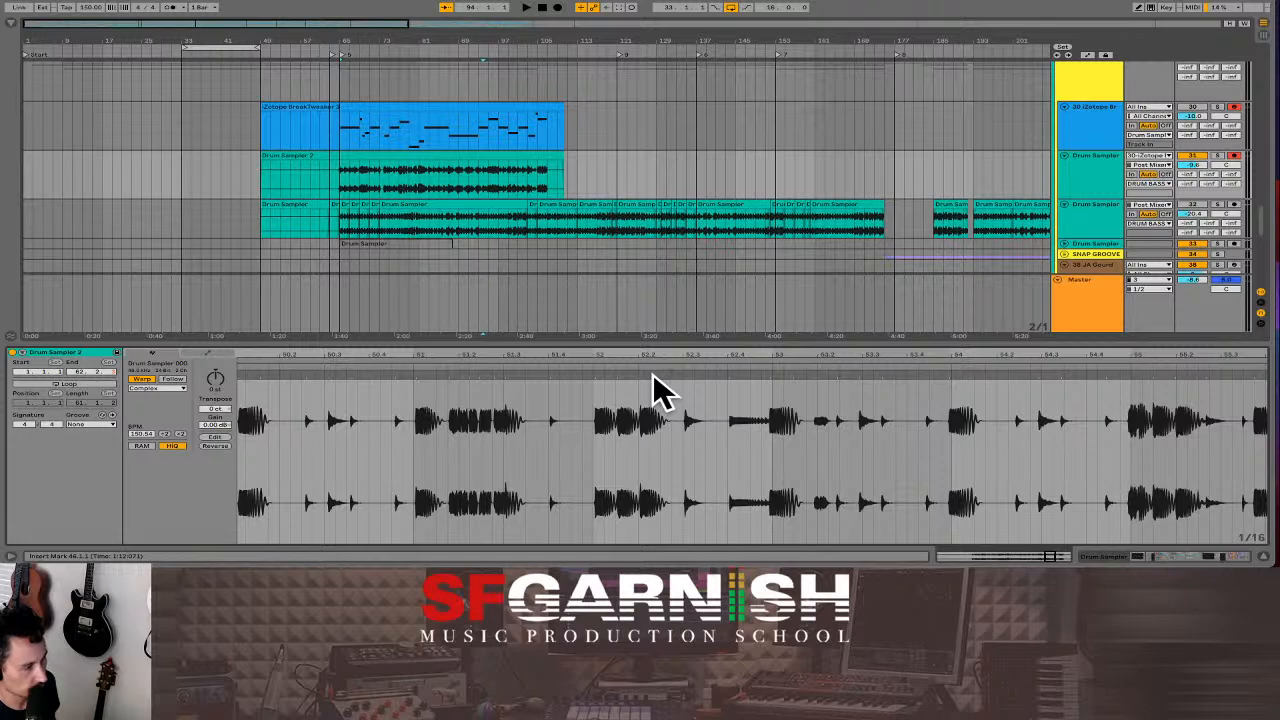
pyautogui.doubleClick(590, 375)
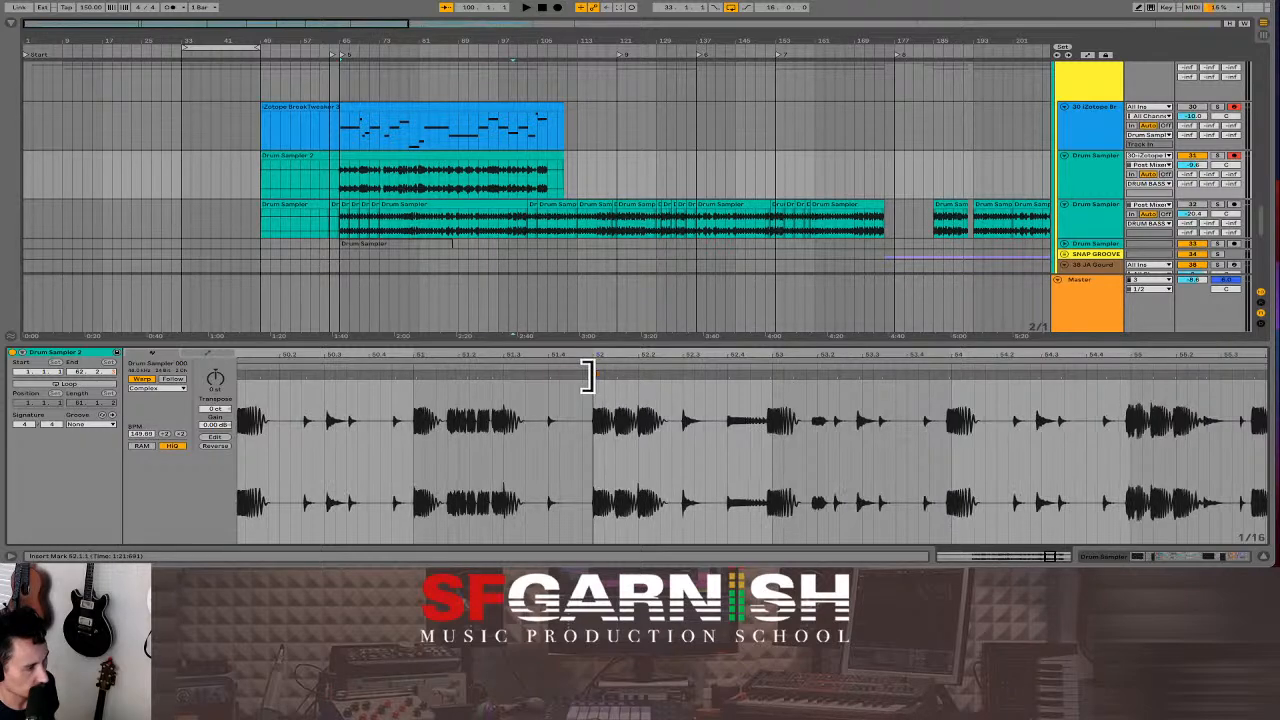
pyautogui.doubleClick(768, 375)
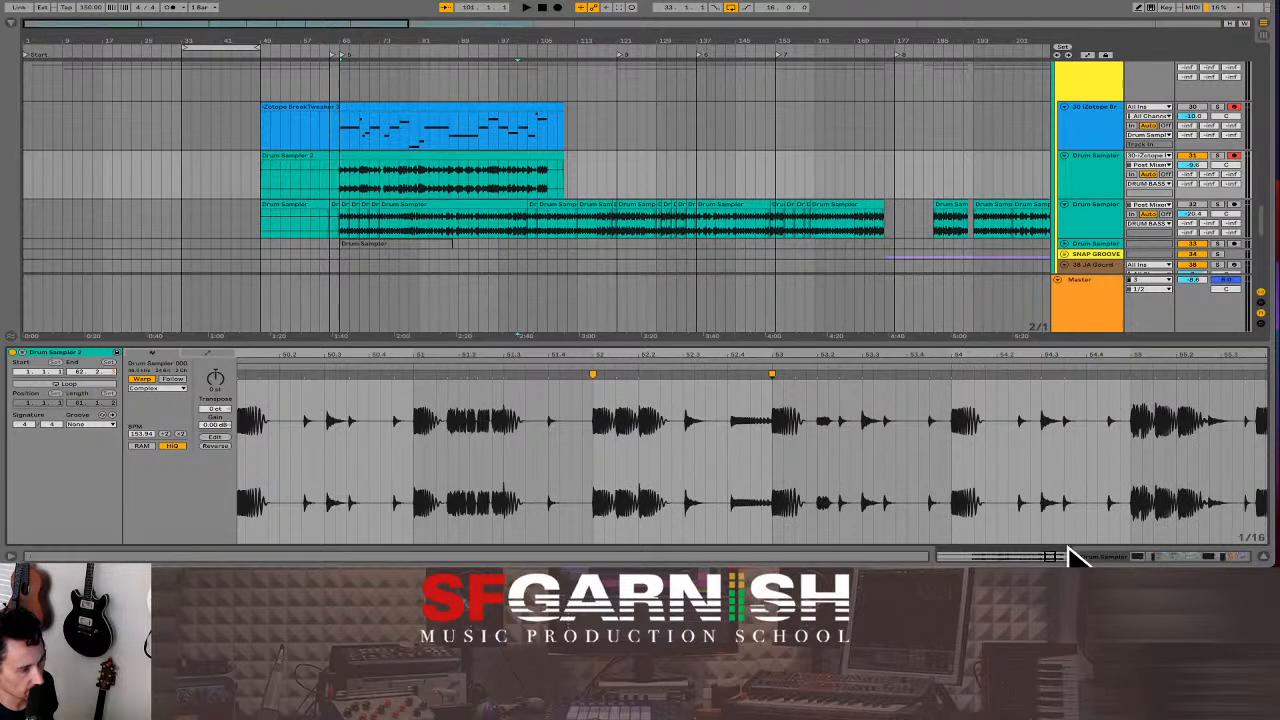
pyautogui.moveTo(1050, 556); pyautogui.dragTo(1062, 556)
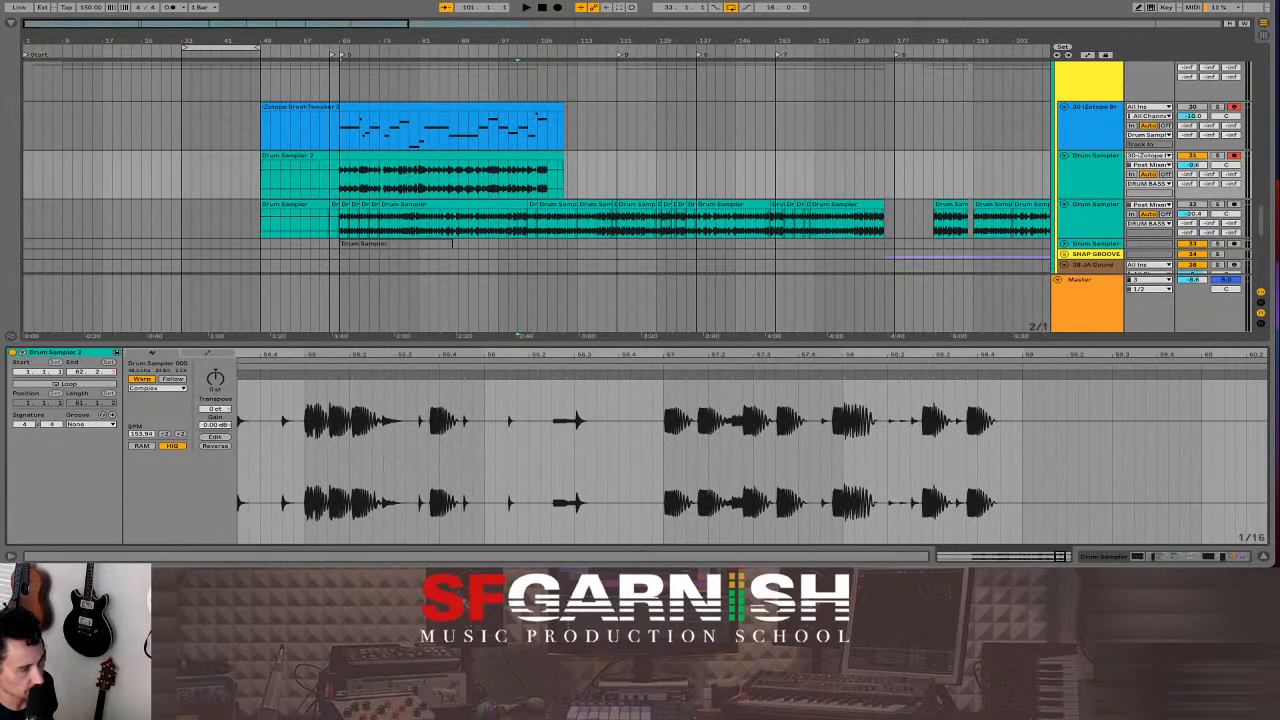
pyautogui.doubleClick(659, 375)
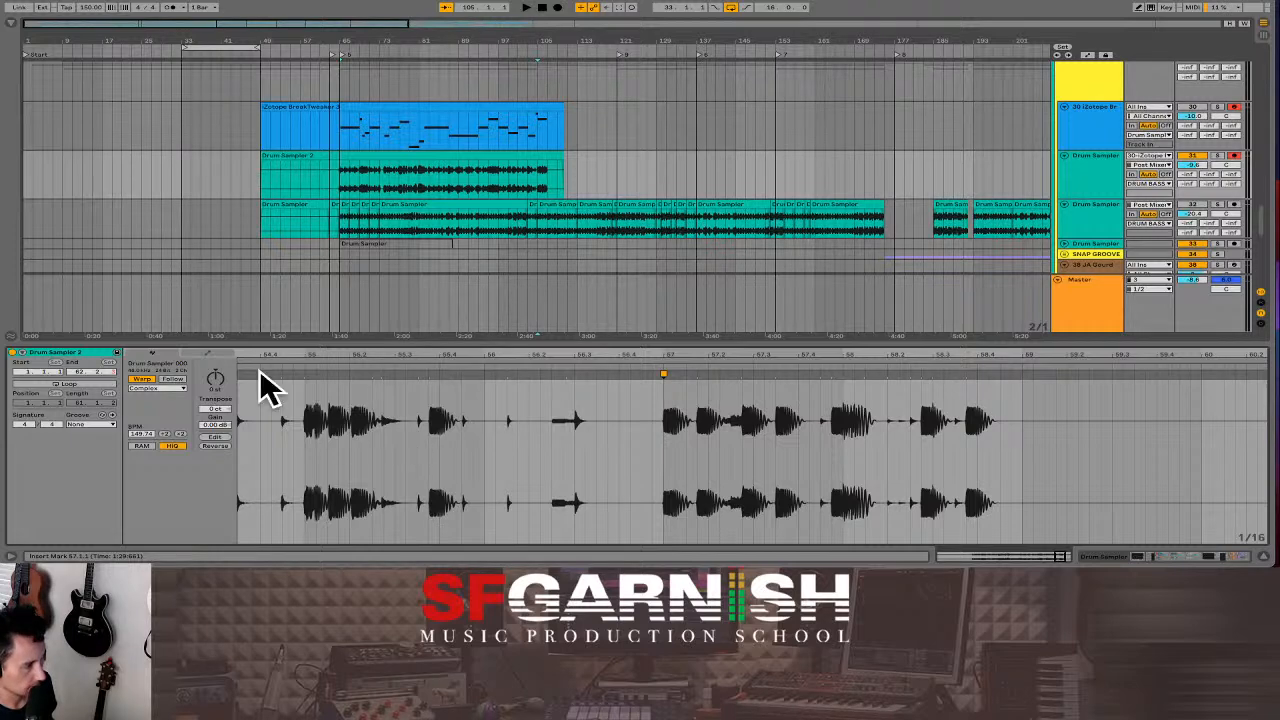
# Play the end of the warped Drum Sampler clip, and play it again from bar 65 to check the timing.
pyautogui.click(310, 366)
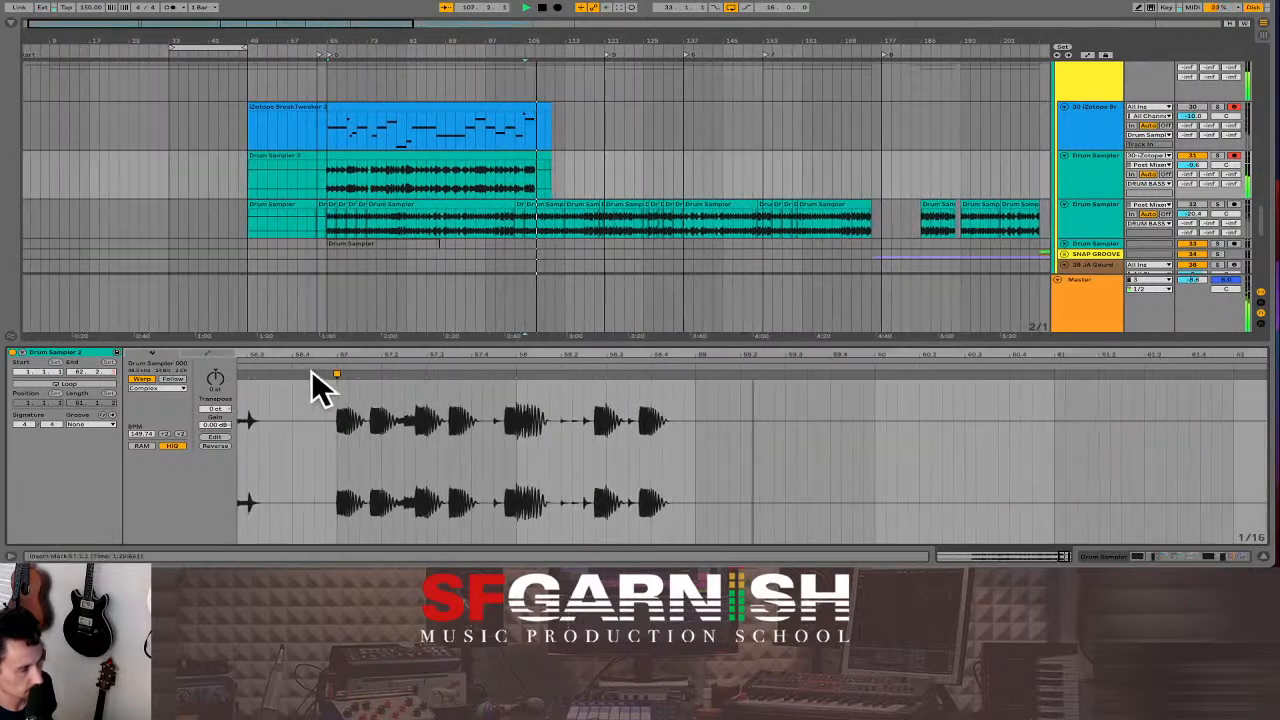
pyautogui.press('space')
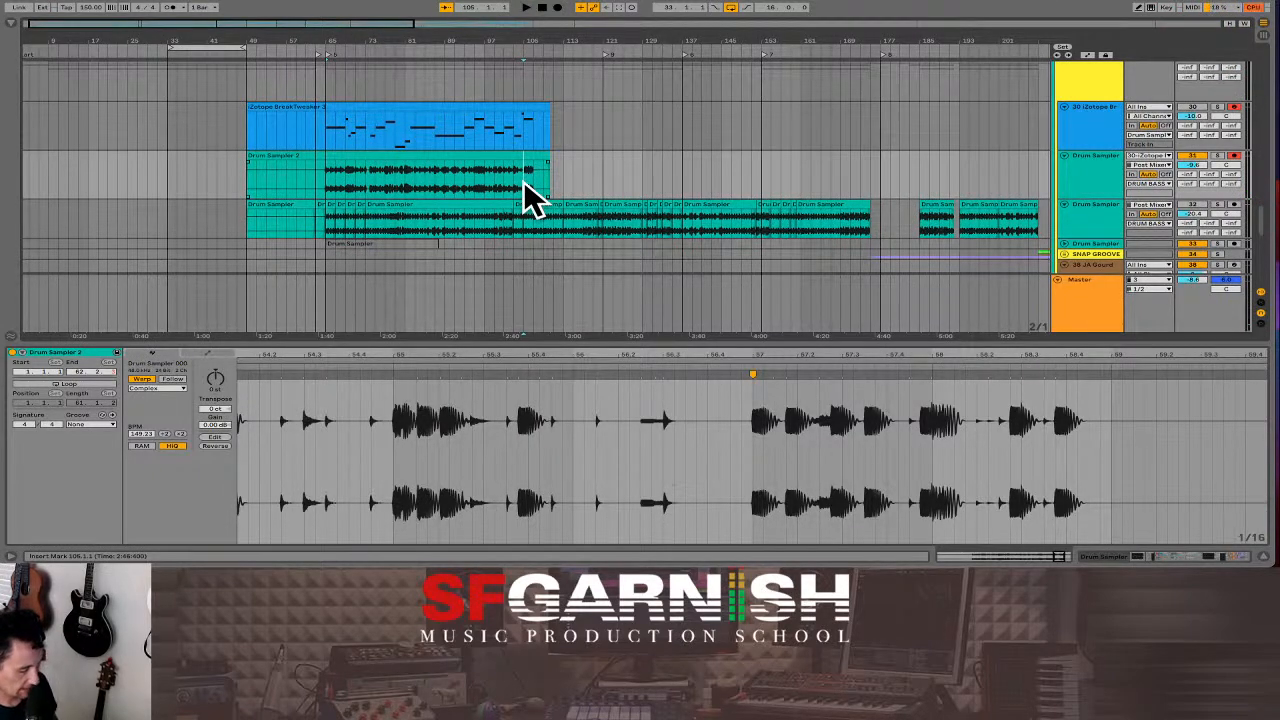
pyautogui.scroll(4, 530, 195)
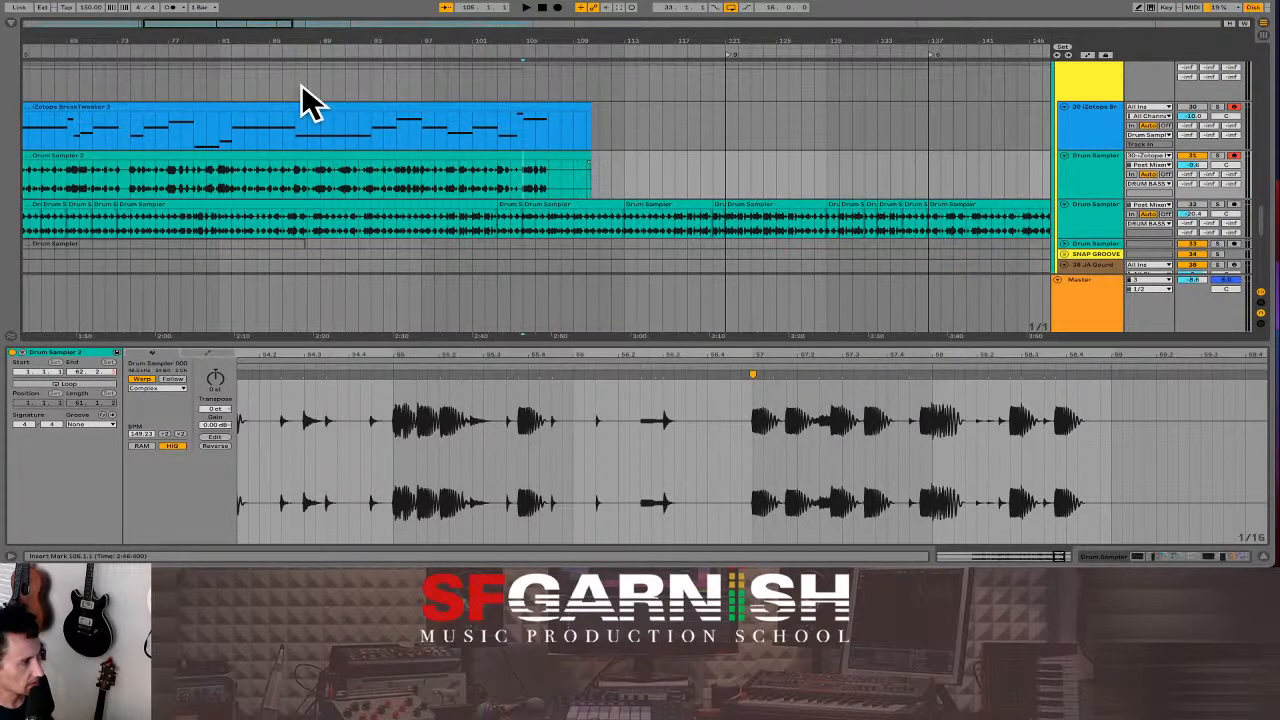
pyautogui.moveTo(216, 25); pyautogui.dragTo(198, 25)
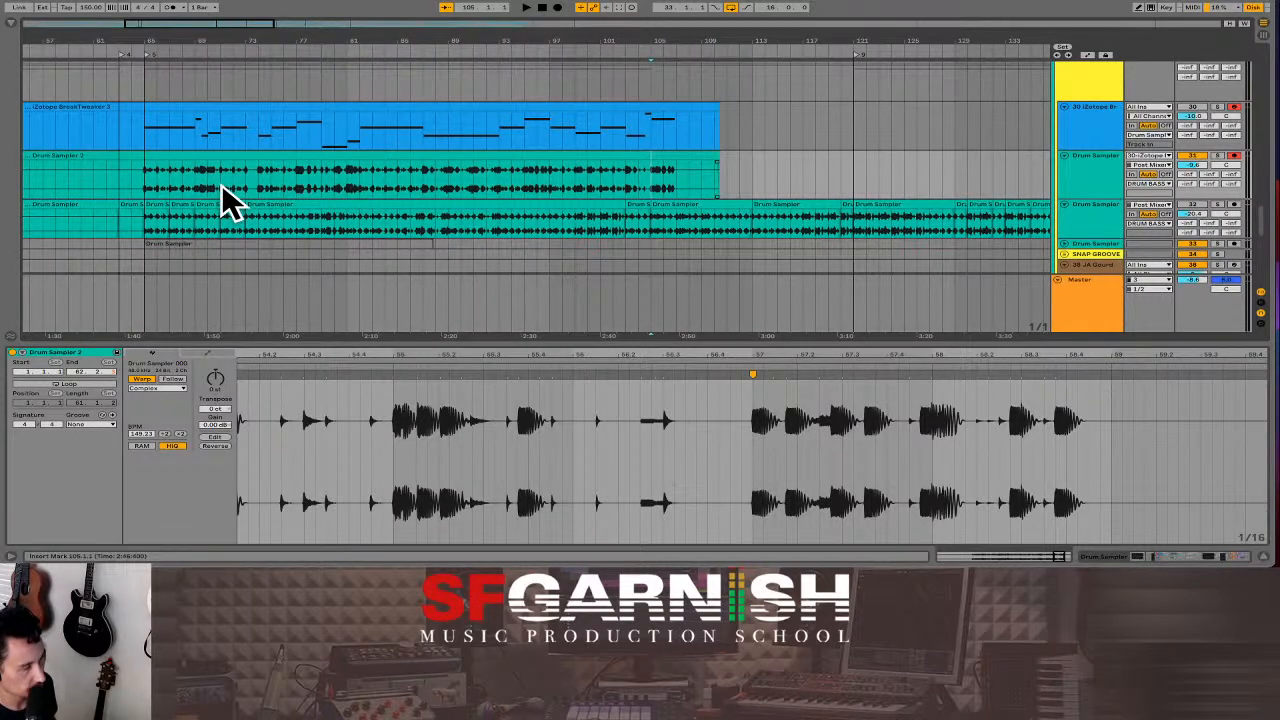
pyautogui.click(147, 190)
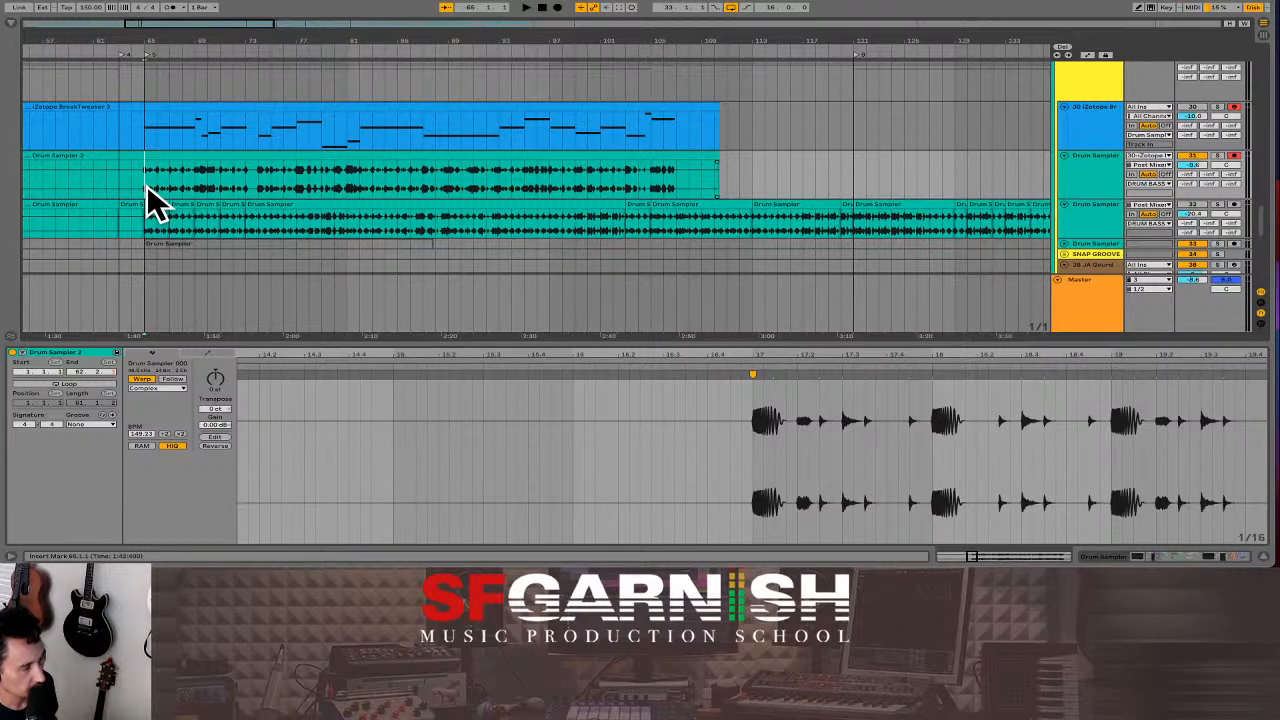
pyautogui.press('space')
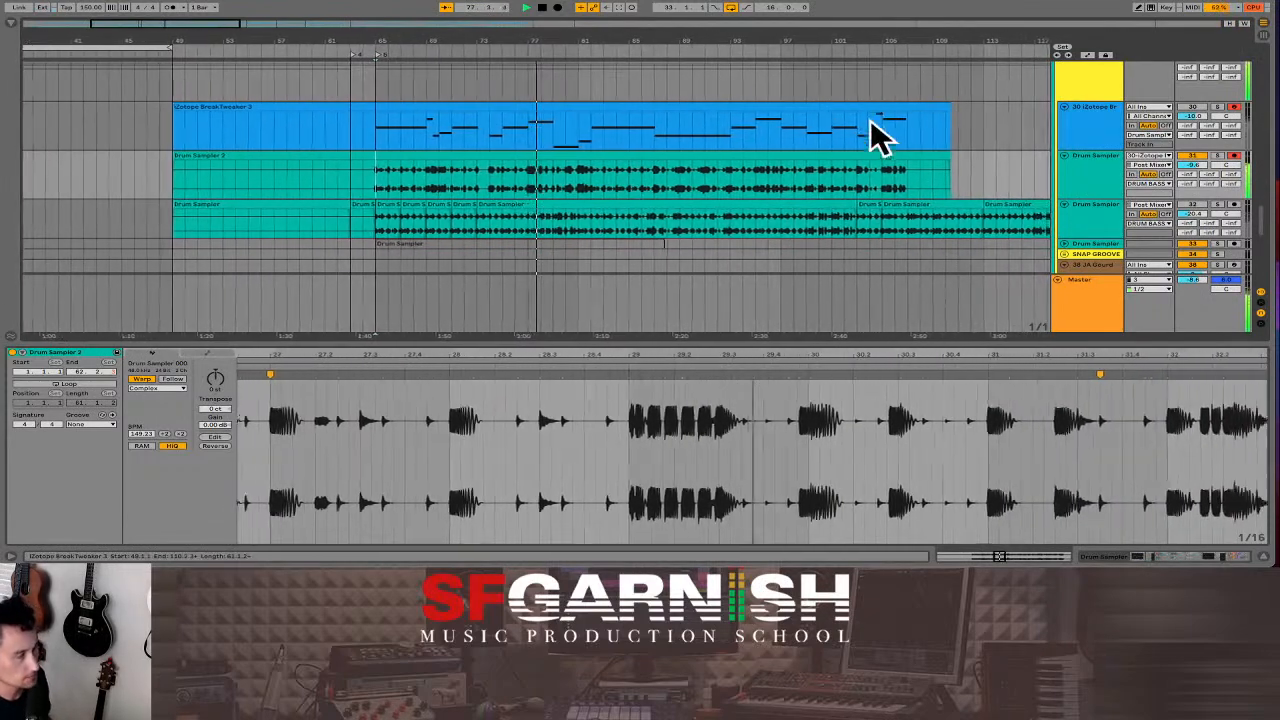
pyautogui.press('space')
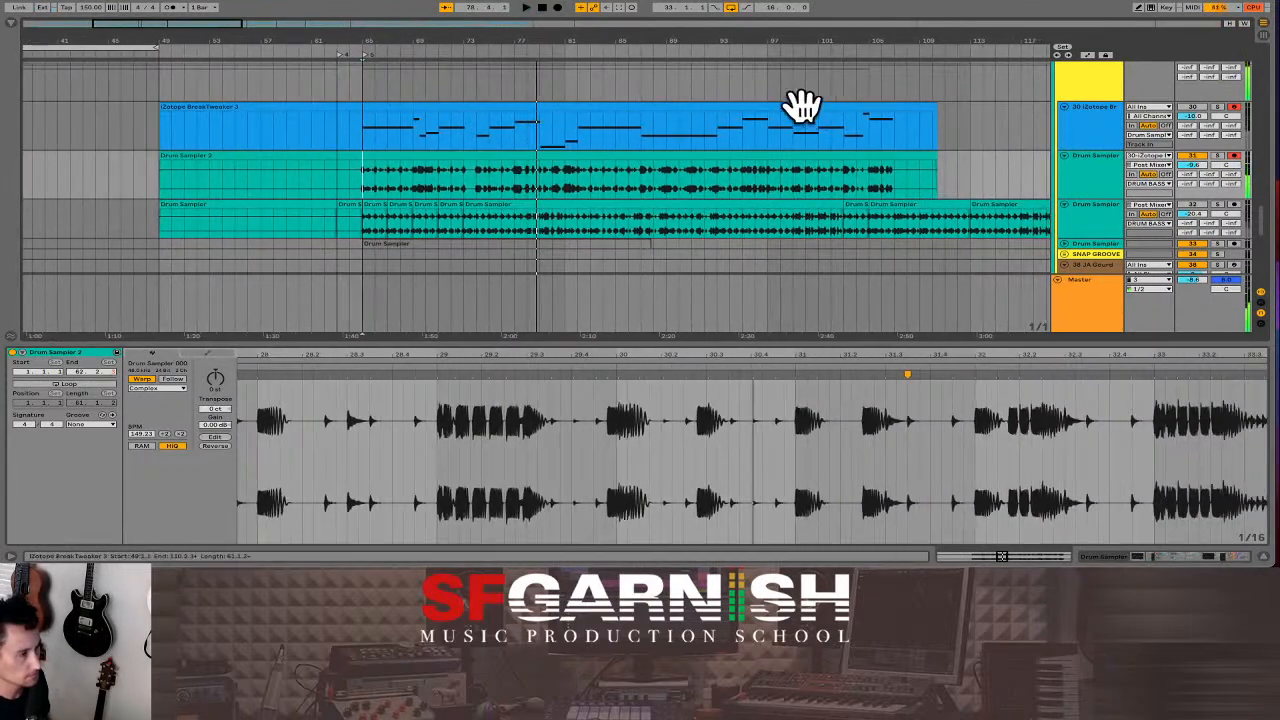
# Delete the iZotope BreakTweaker MIDI clip and undo the deletion.
pyautogui.click(800, 110)
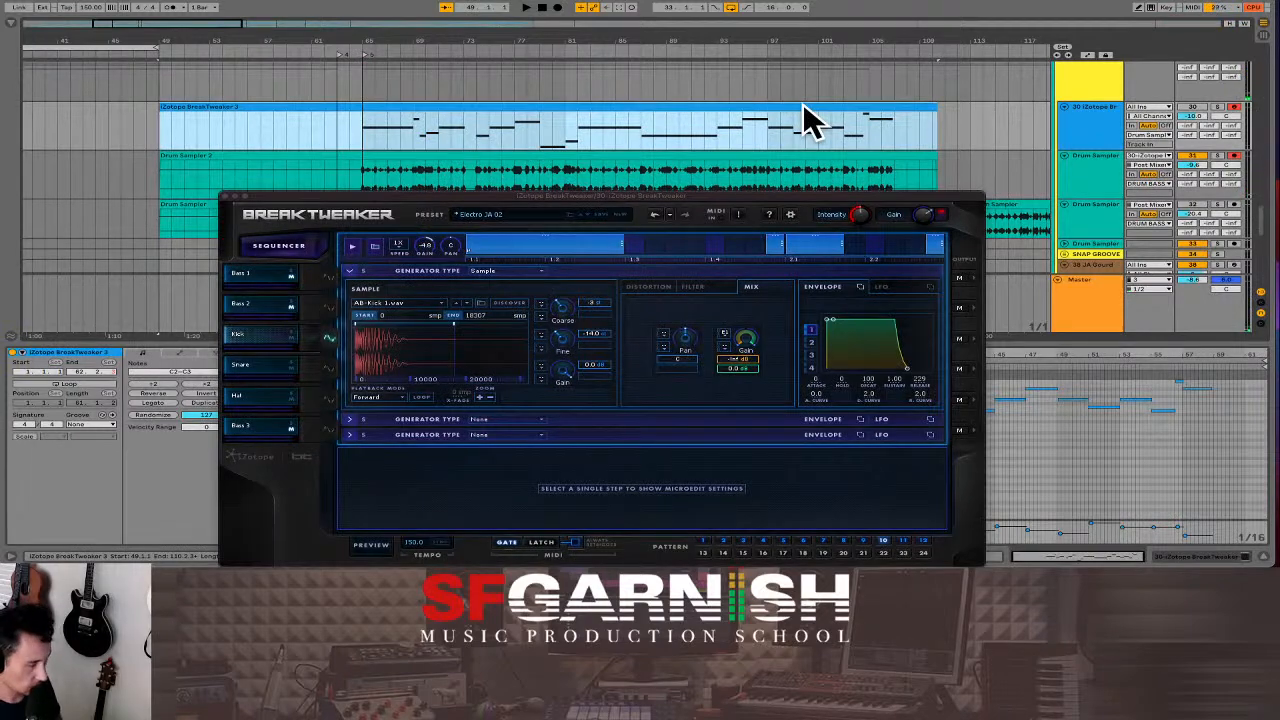
pyautogui.press('Delete')
pyautogui.click(564, 170)
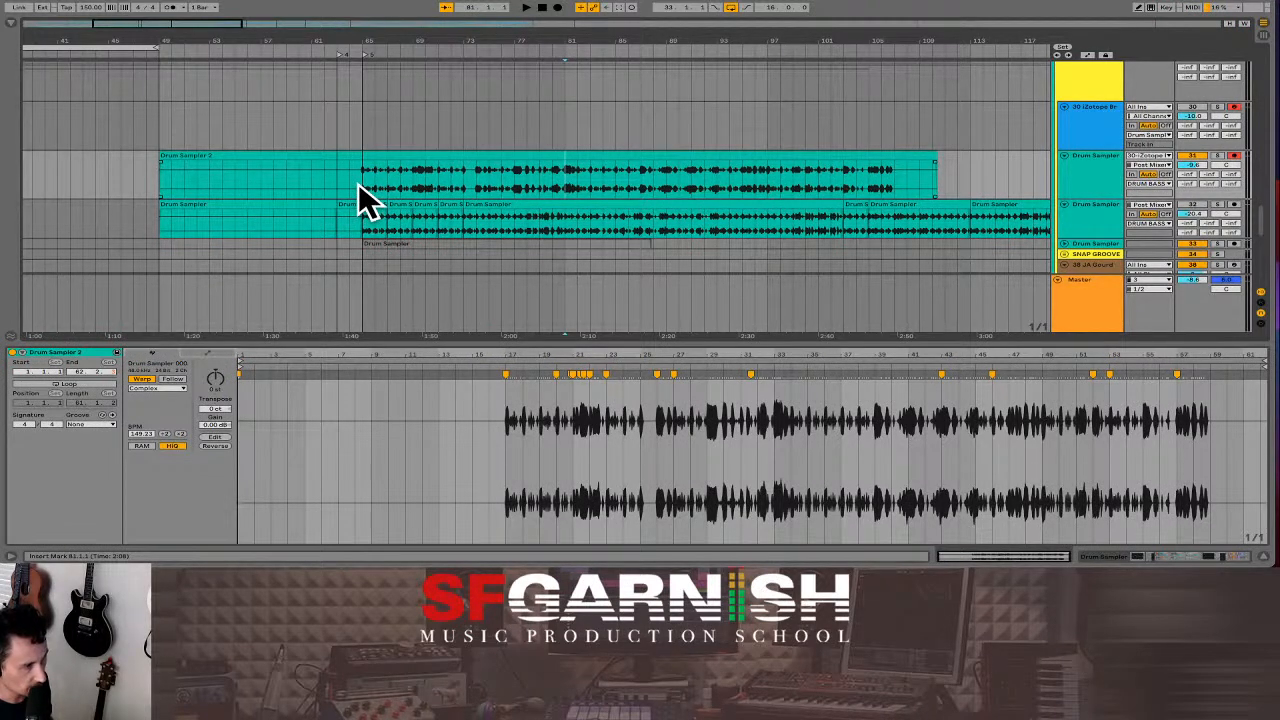
pyautogui.hotkey('ctrl', 'z')
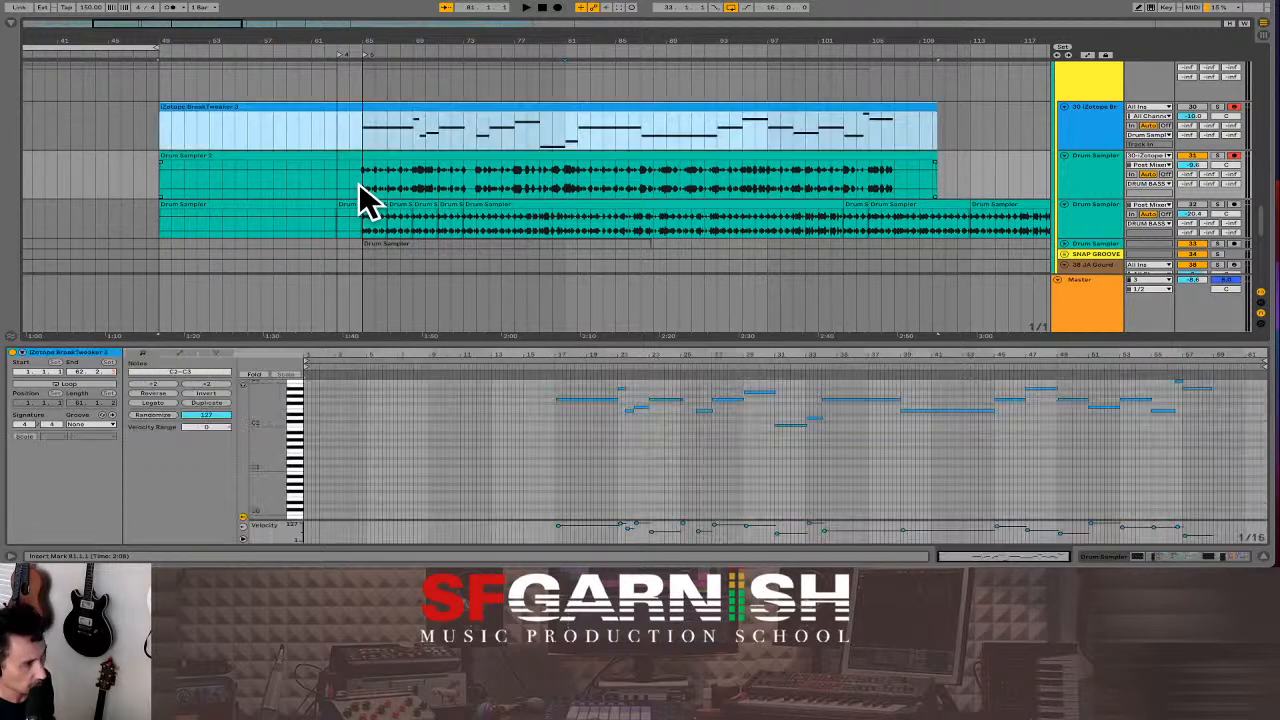
pyautogui.click(362, 145)
pyautogui.hotkey('ctrl', 'alt', 'p')
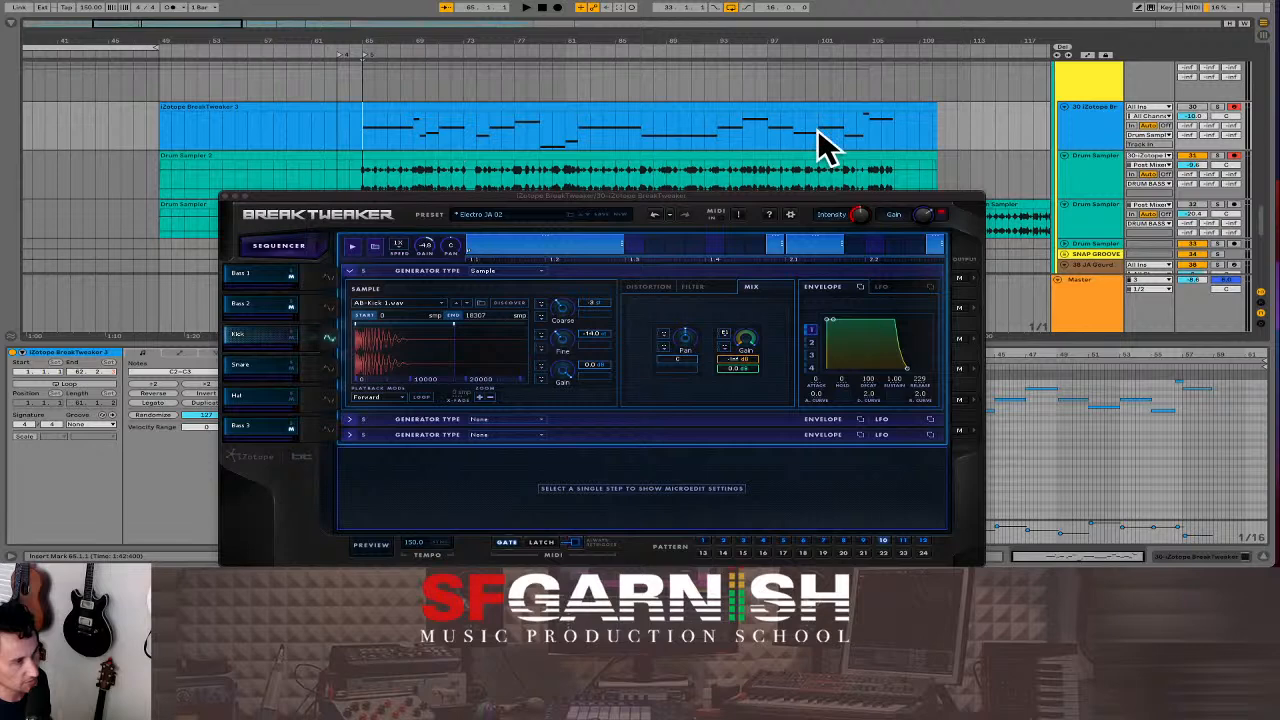
pyautogui.click(1000, 168)
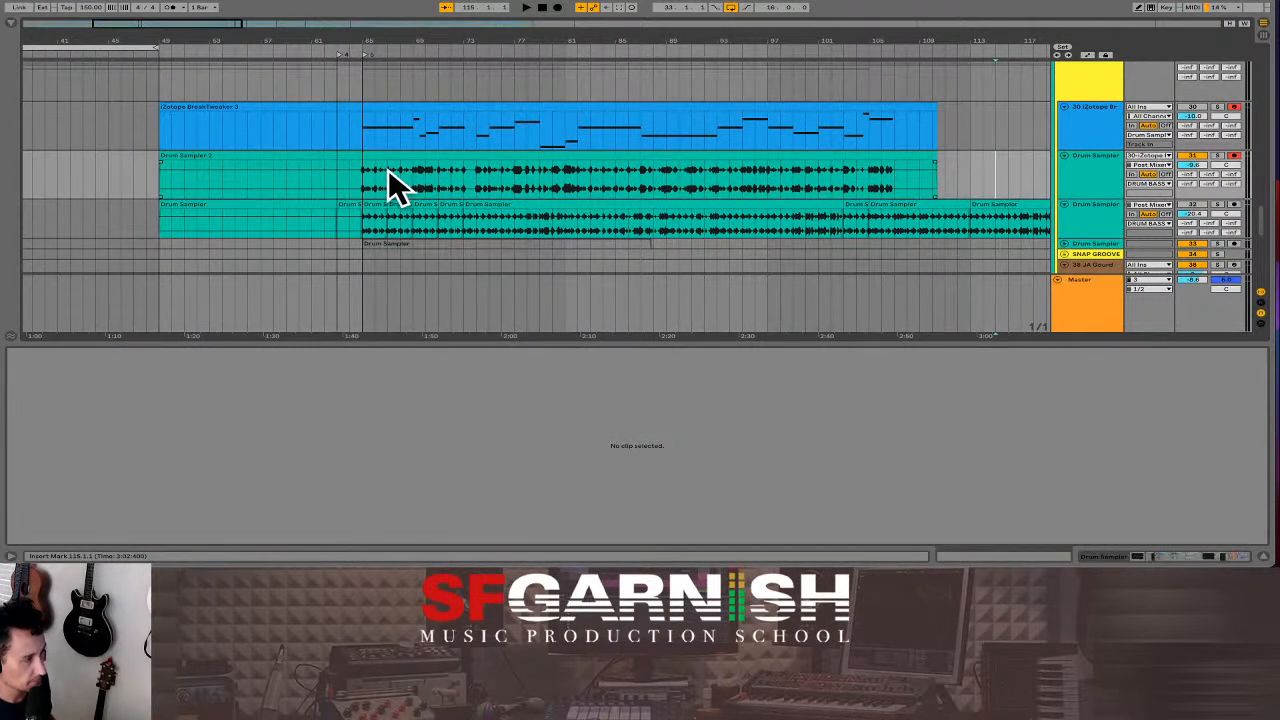
# Delete the section from bar 105 to bar 107 of the recorded Drum Sampler clip.
pyautogui.click(361, 178)
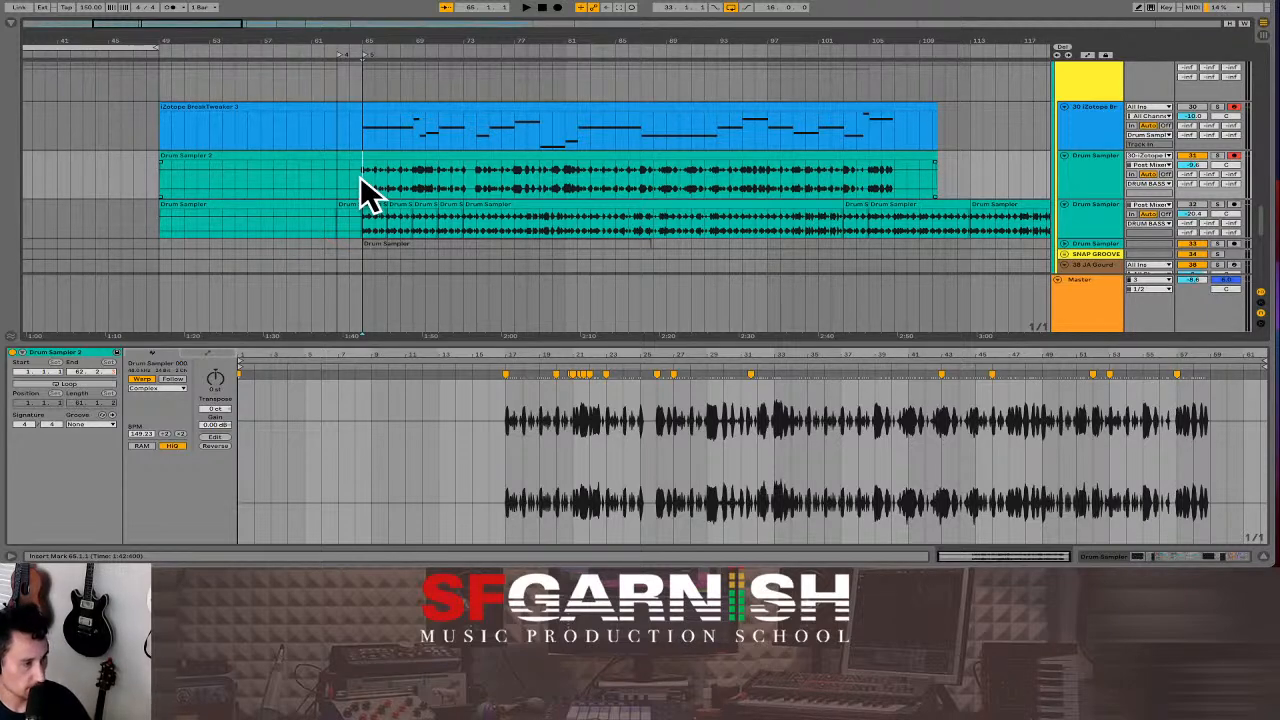
pyautogui.keyDown('shift'); pyautogui.click(566, 180); pyautogui.keyUp('shift')
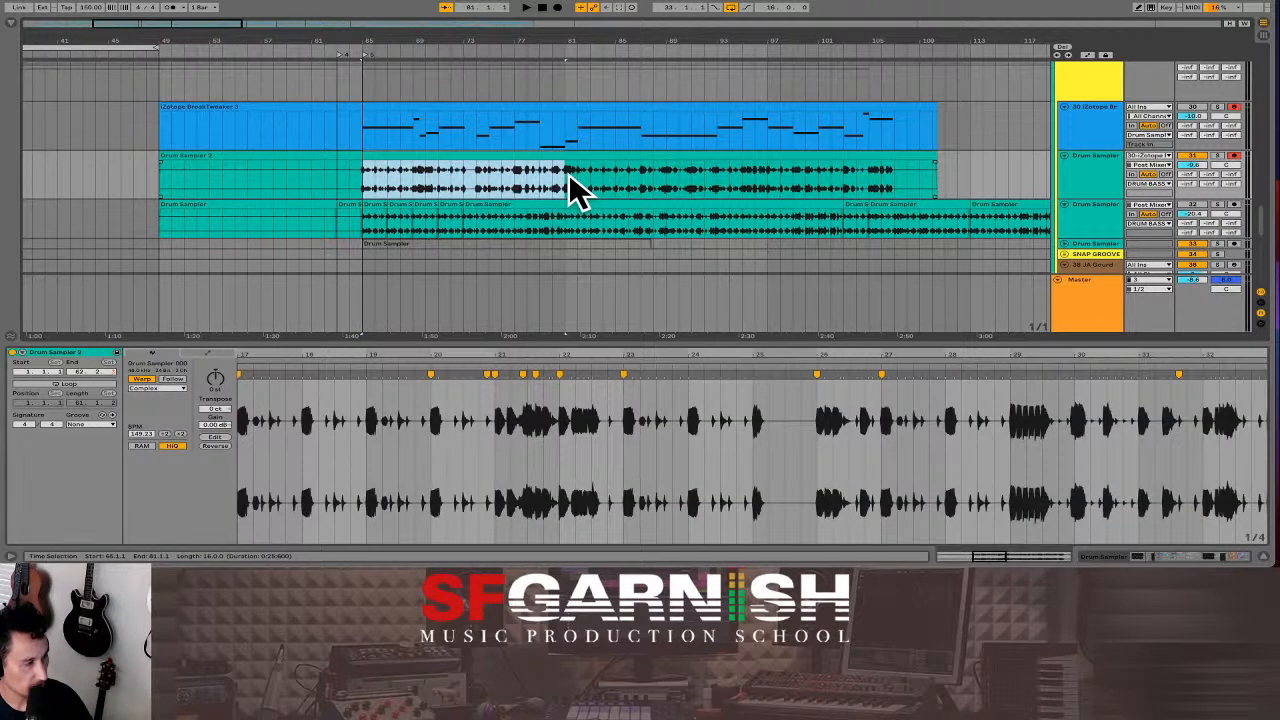
pyautogui.click(363, 181)
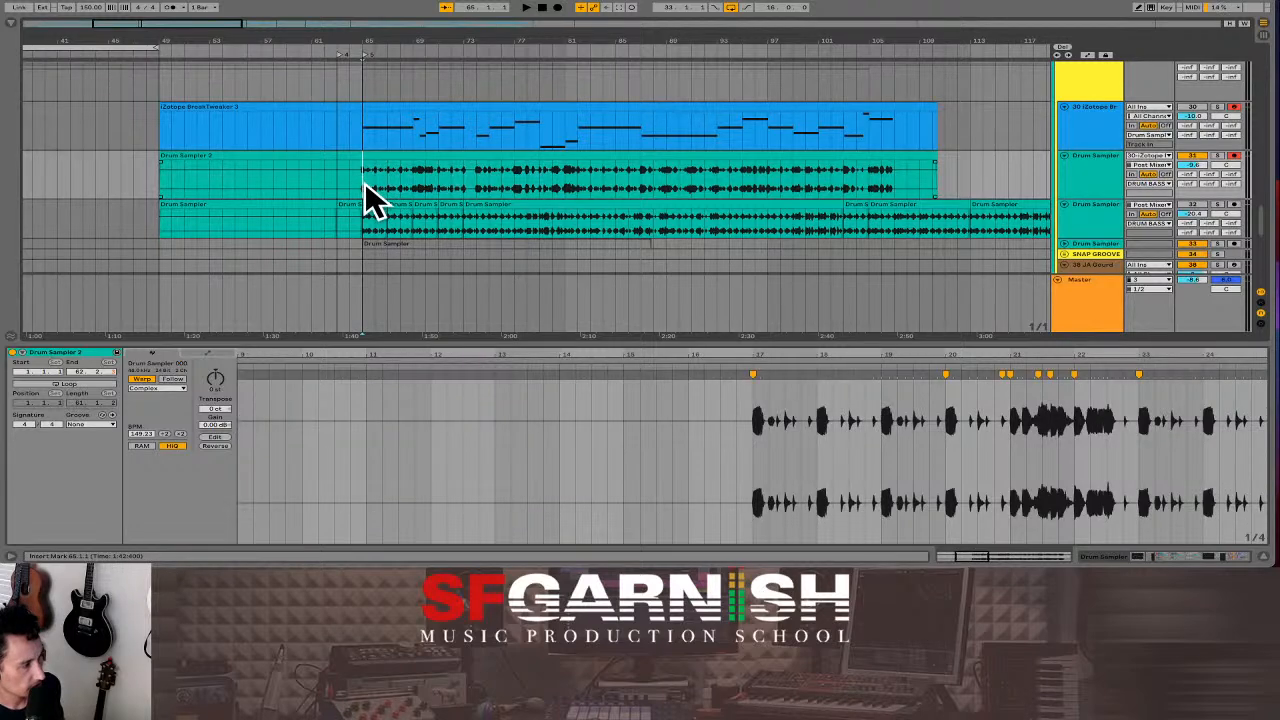
pyautogui.moveTo(363, 183); pyautogui.dragTo(408, 181)
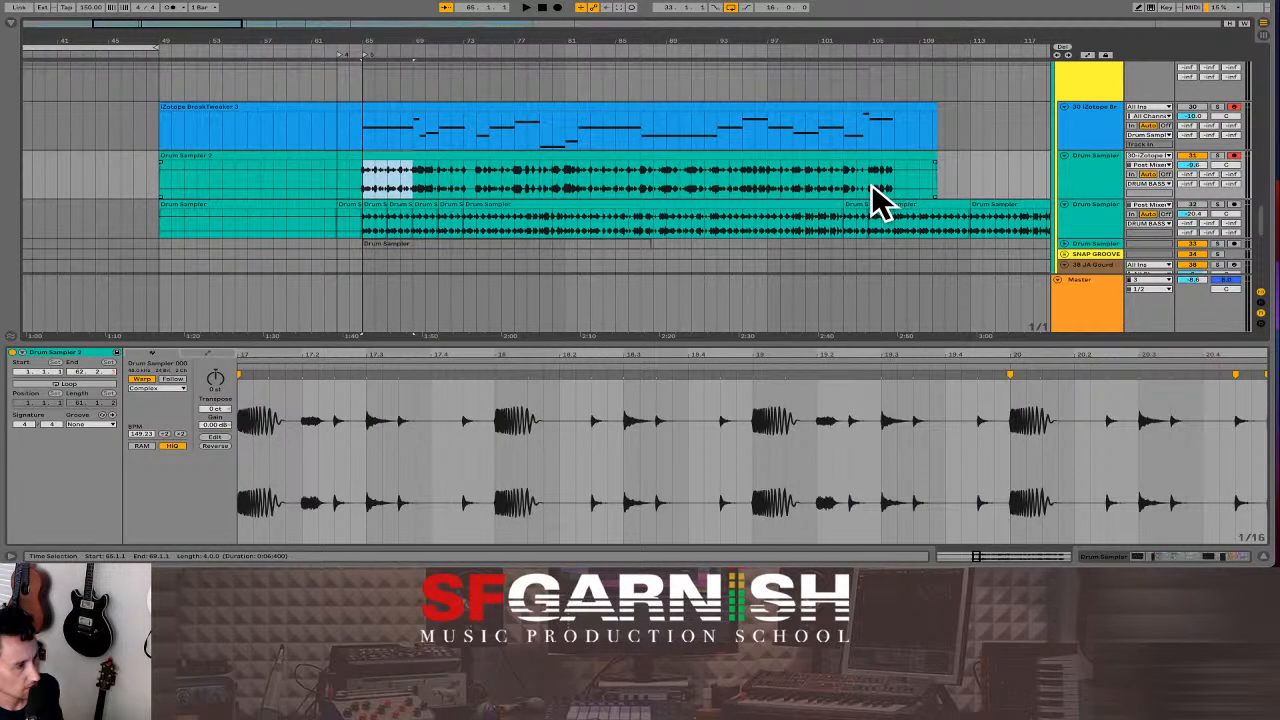
pyautogui.moveTo(872, 185); pyautogui.dragTo(898, 186)
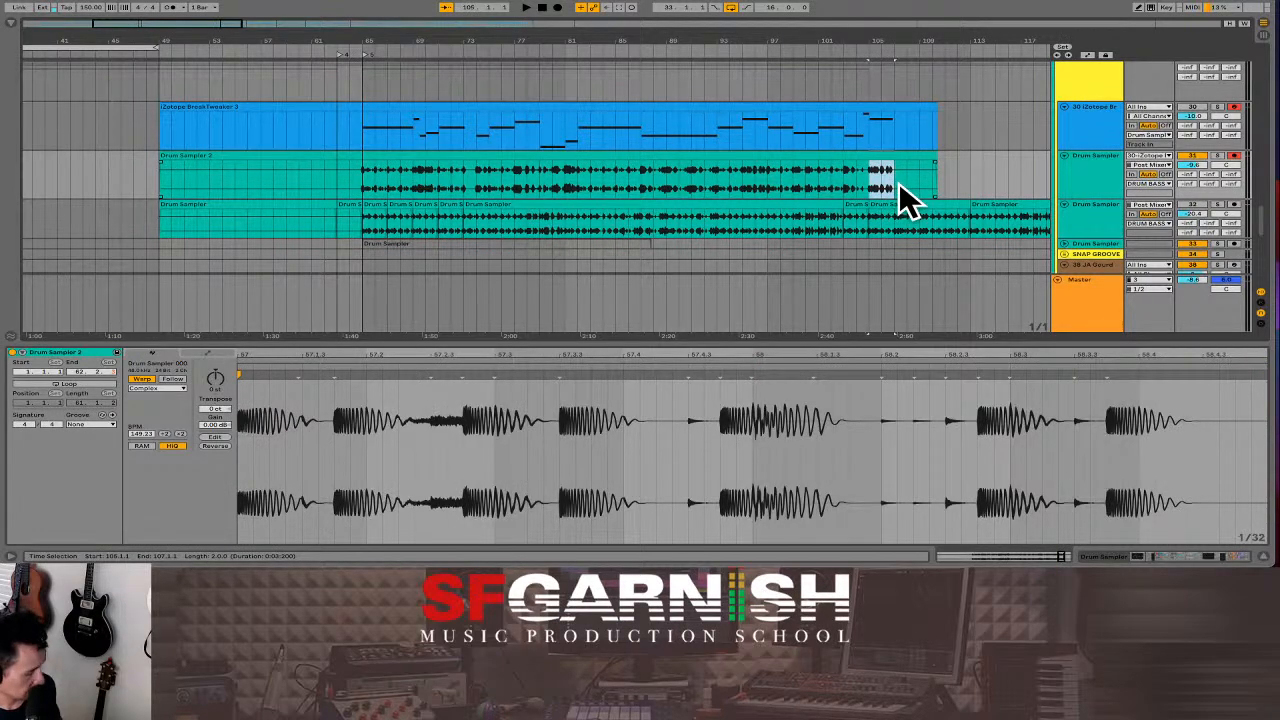
pyautogui.press('Delete')
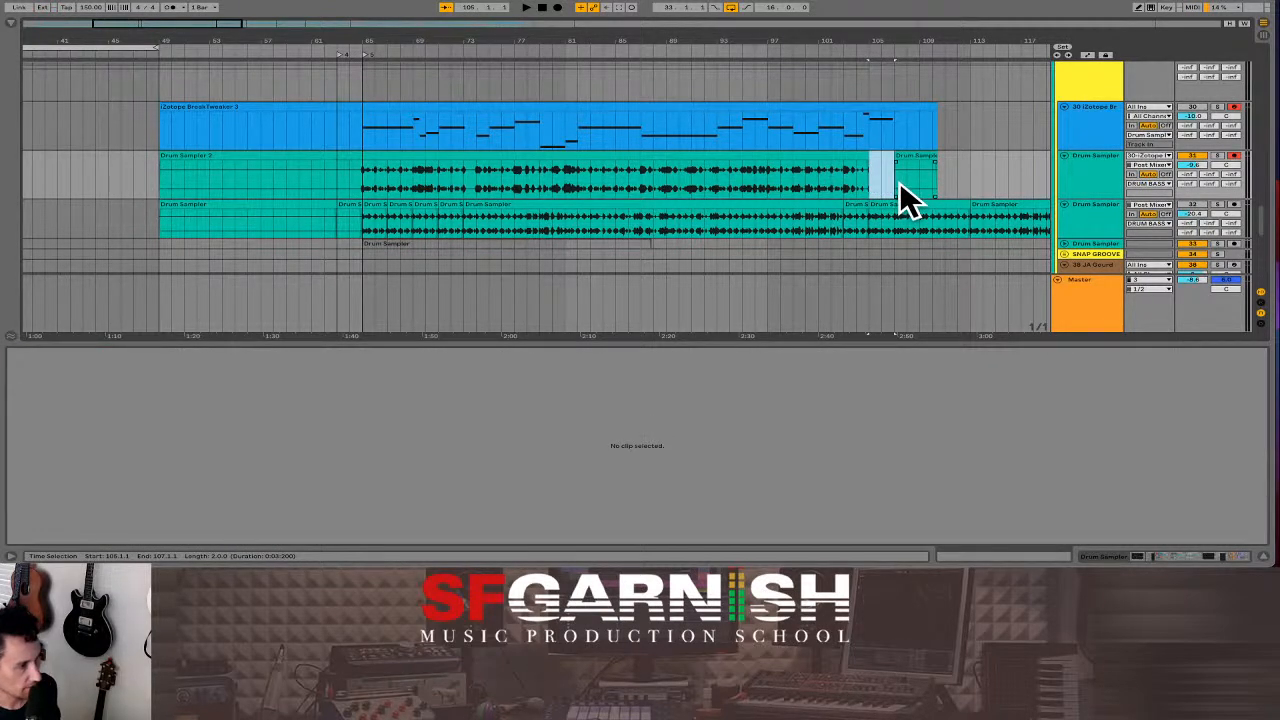
# Play the arrangement from bar 171 and again from bar 175 to listen to the end of the long drum section.
pyautogui.press('-')
pyautogui.press('-')
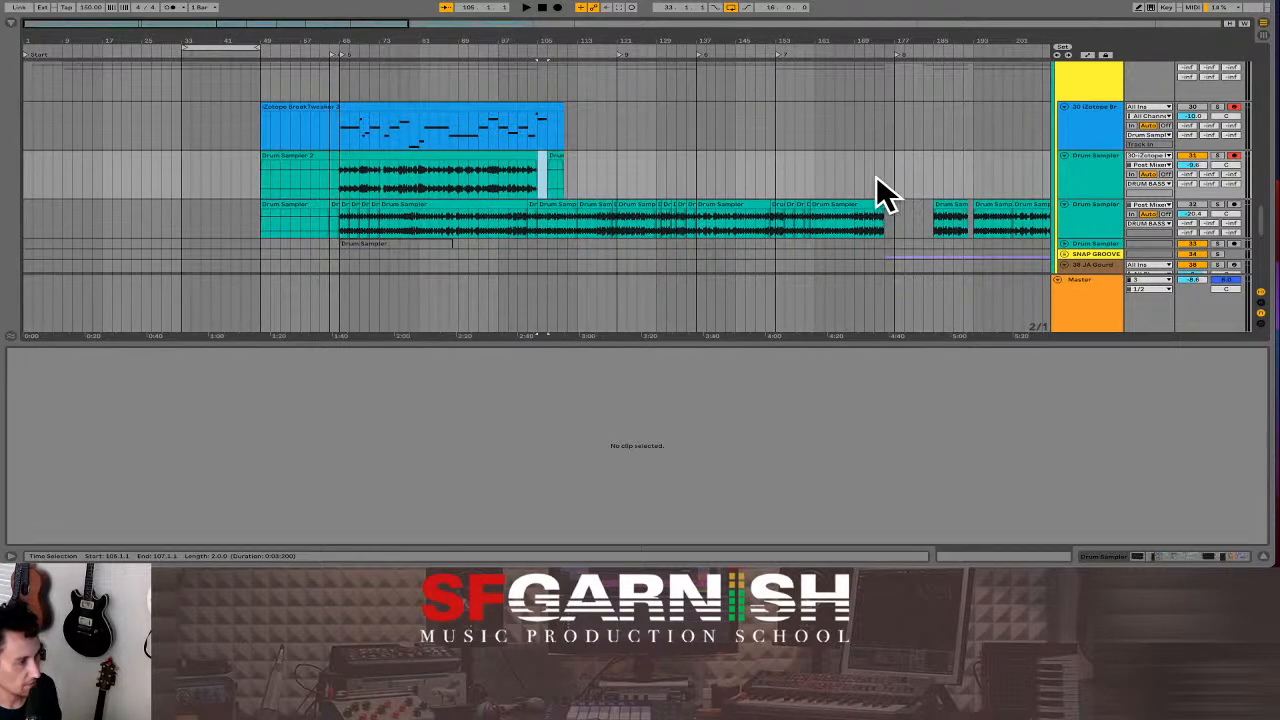
pyautogui.click(873, 178)
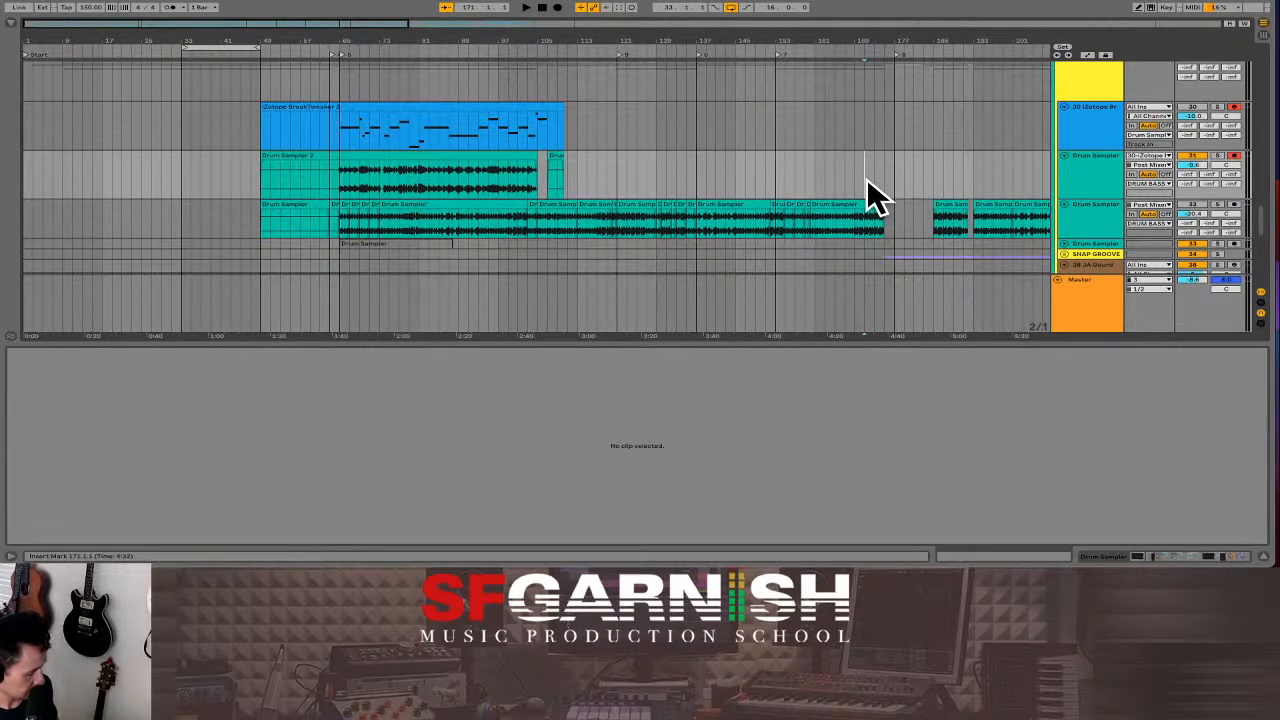
pyautogui.press('space')
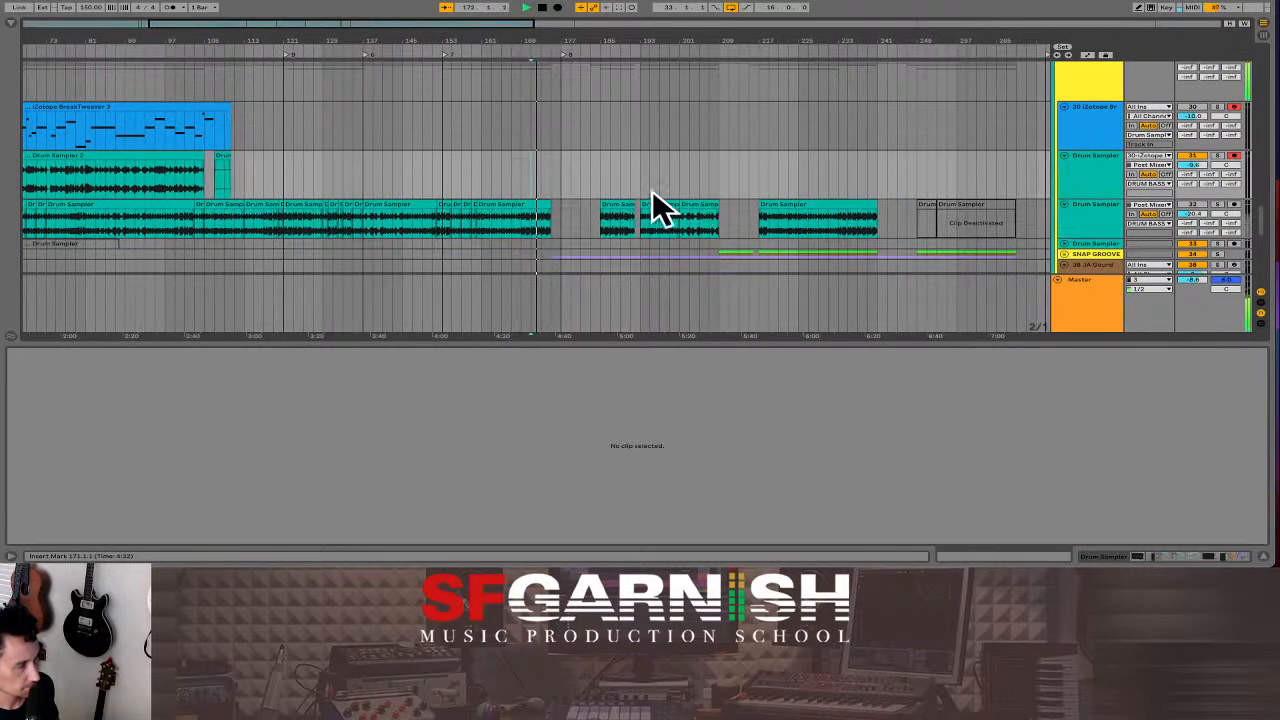
pyautogui.press('space')
pyautogui.click(527, 183)
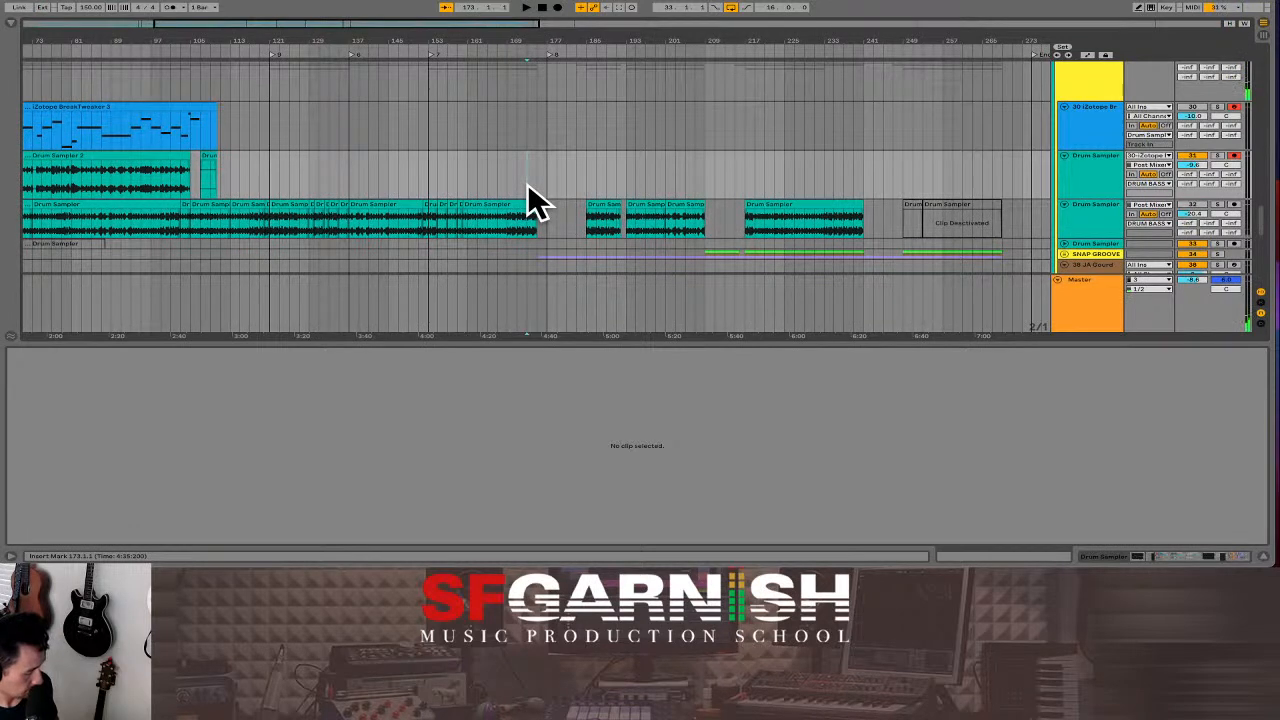
pyautogui.click(540, 205)
pyautogui.press('space')
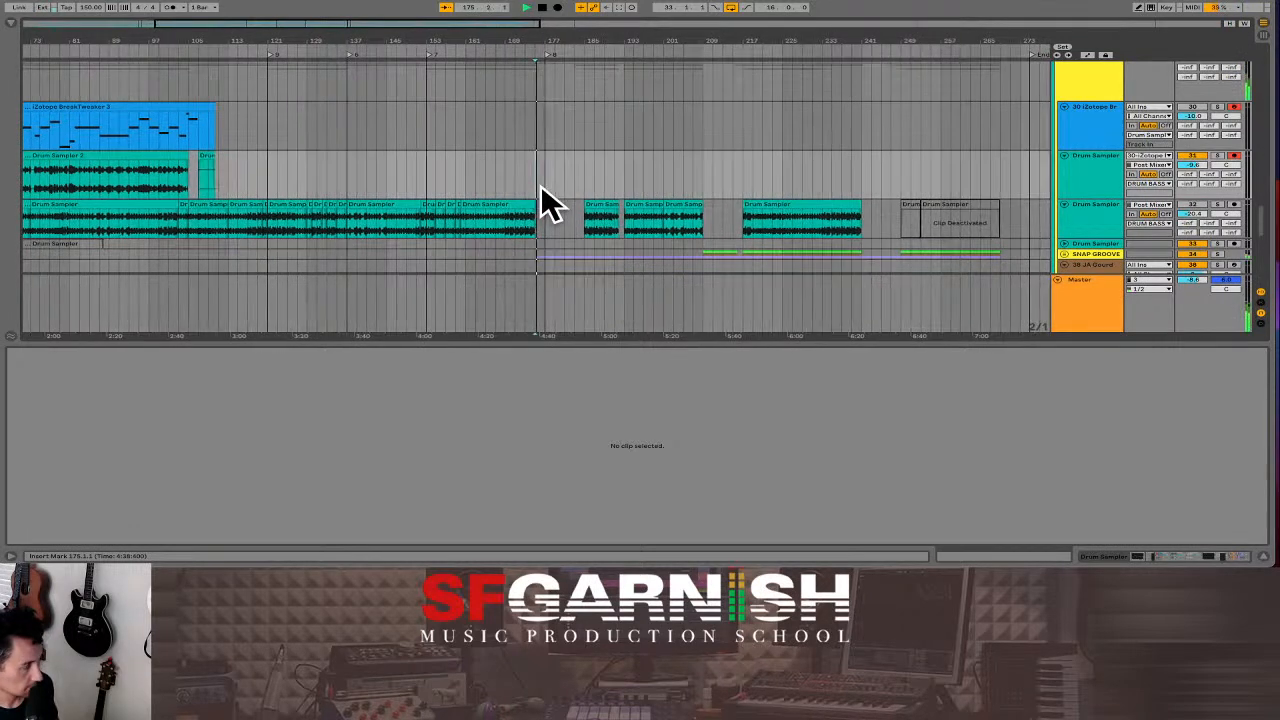
# Paste the cut two-bar drum ending at bar 173 on the recorded Drum Sampler track and play the result.
pyautogui.press('space')
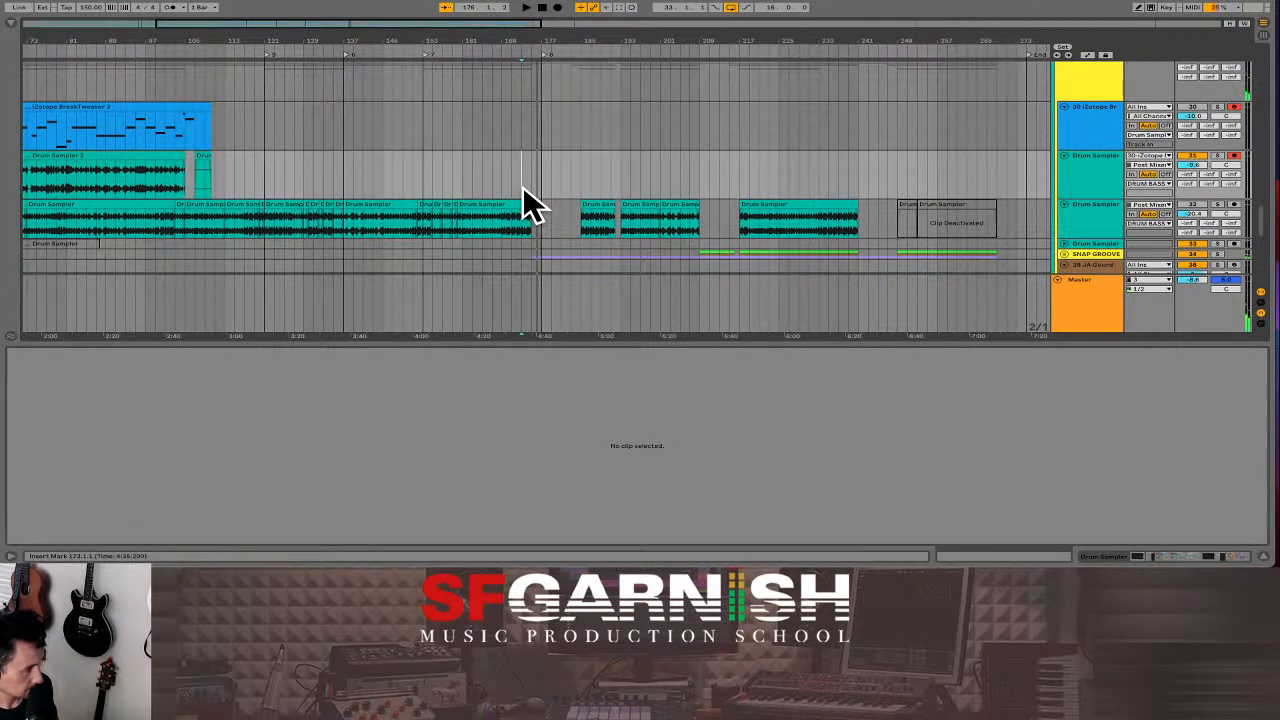
pyautogui.hotkey('ctrl', 'v')
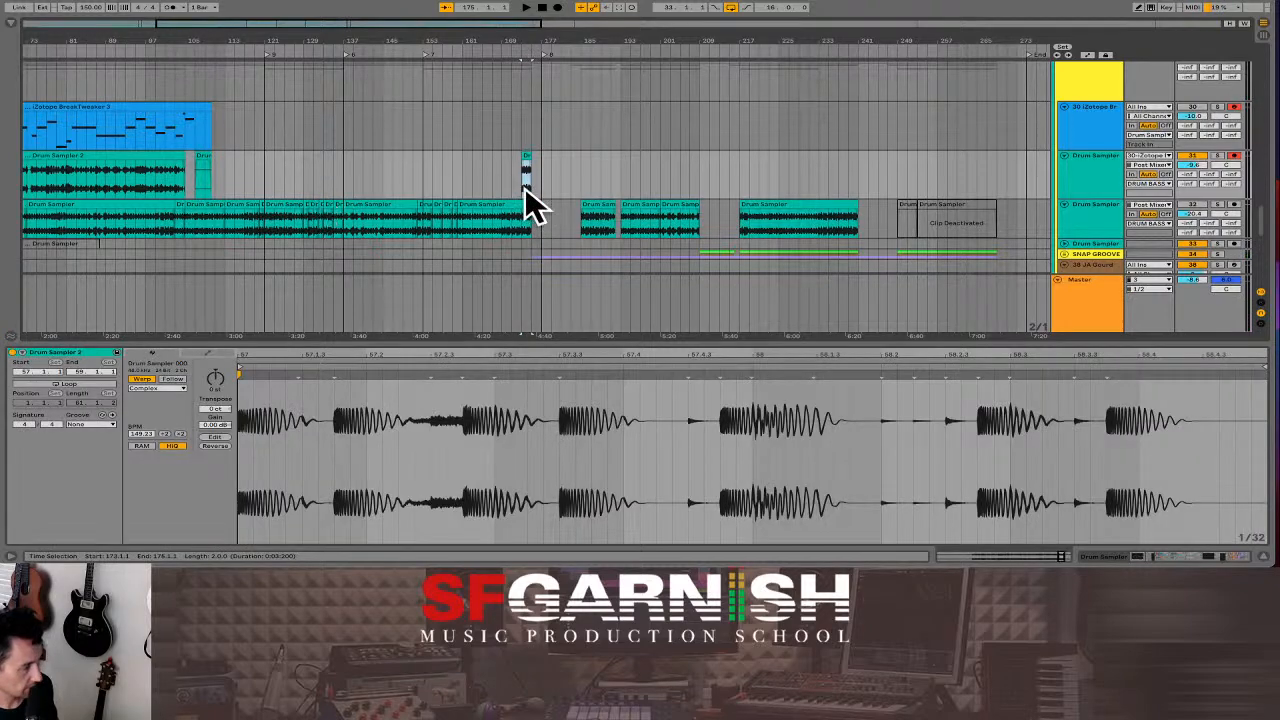
pyautogui.press('space')
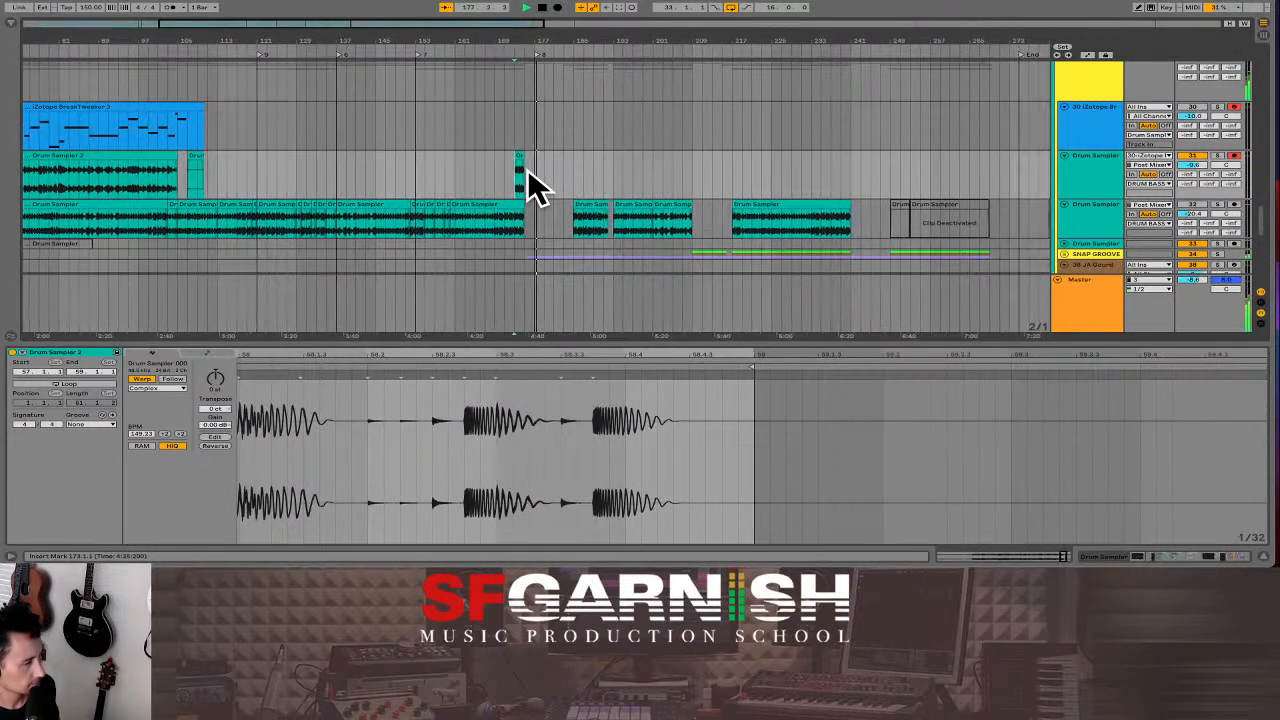
# Unfold track 37 Snappy in the SNAP GROOVE group and play it from bar 175, soloed, to hear its entry.
pyautogui.scroll(-10, 535, 185)
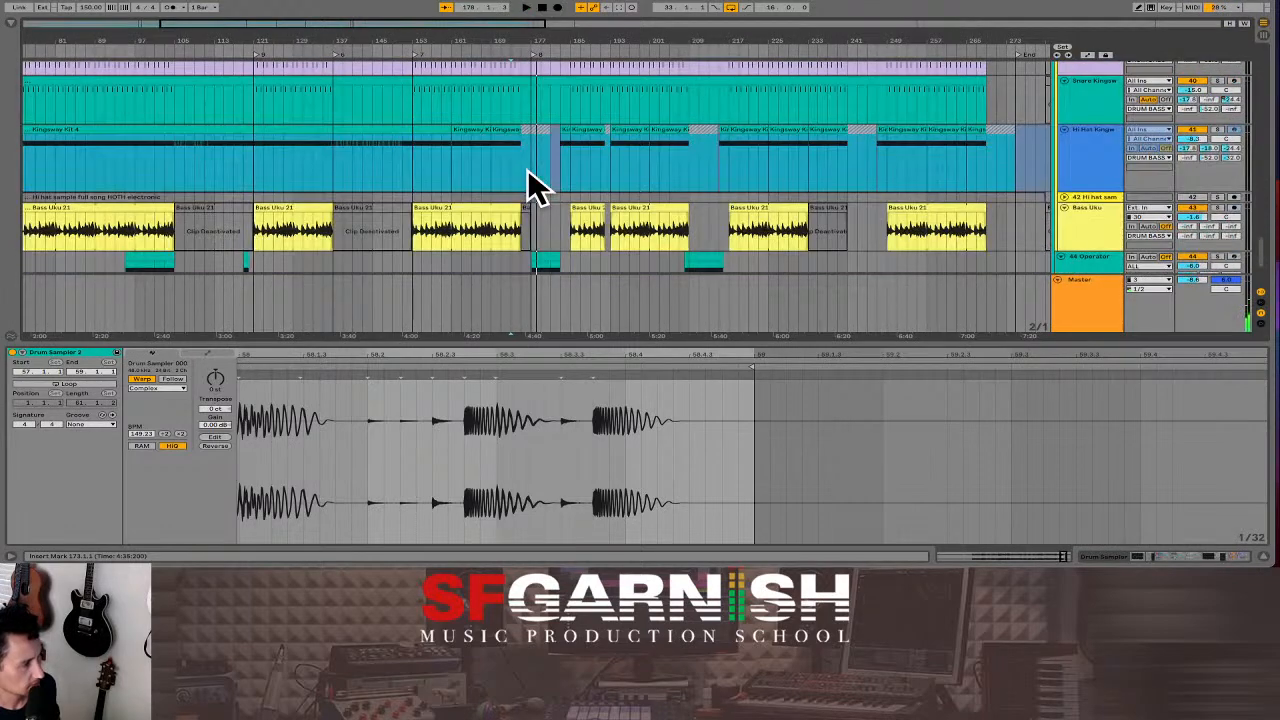
pyautogui.scroll(-5, 535, 185)
pyautogui.scroll(15, 528, 172)
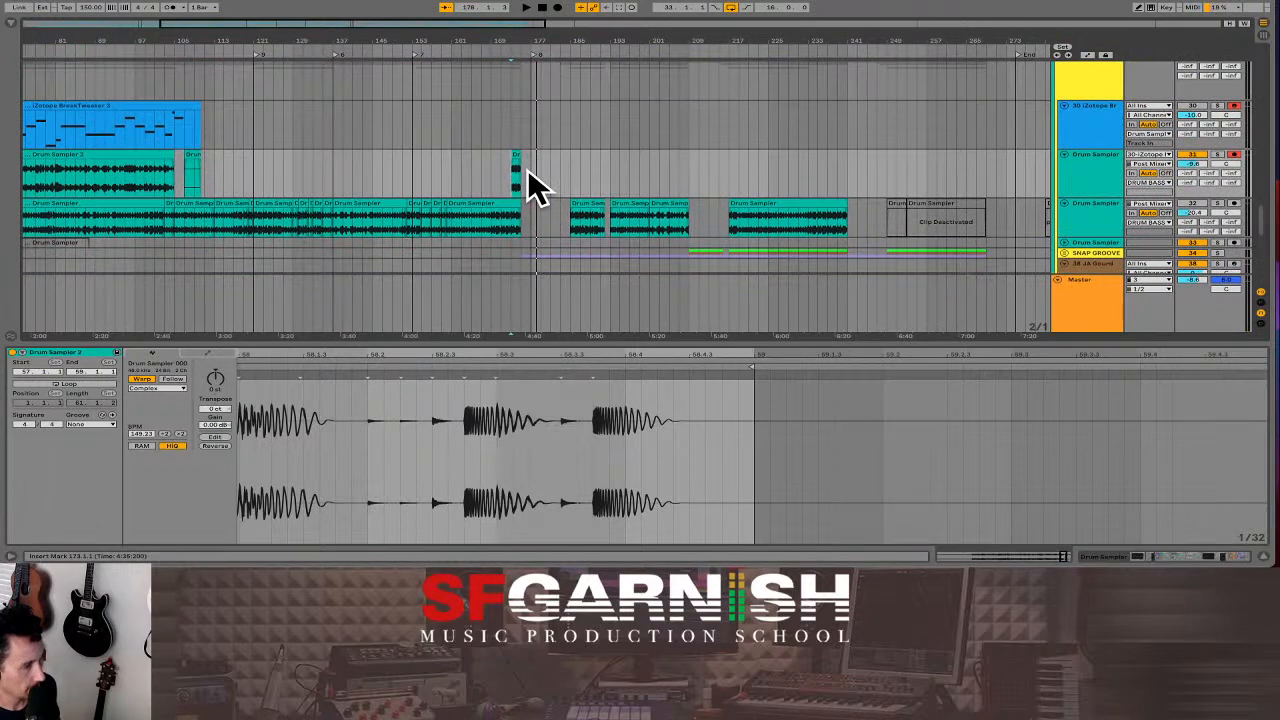
pyautogui.scroll(-1, 535, 185)
pyautogui.scroll(-2, 535, 185)
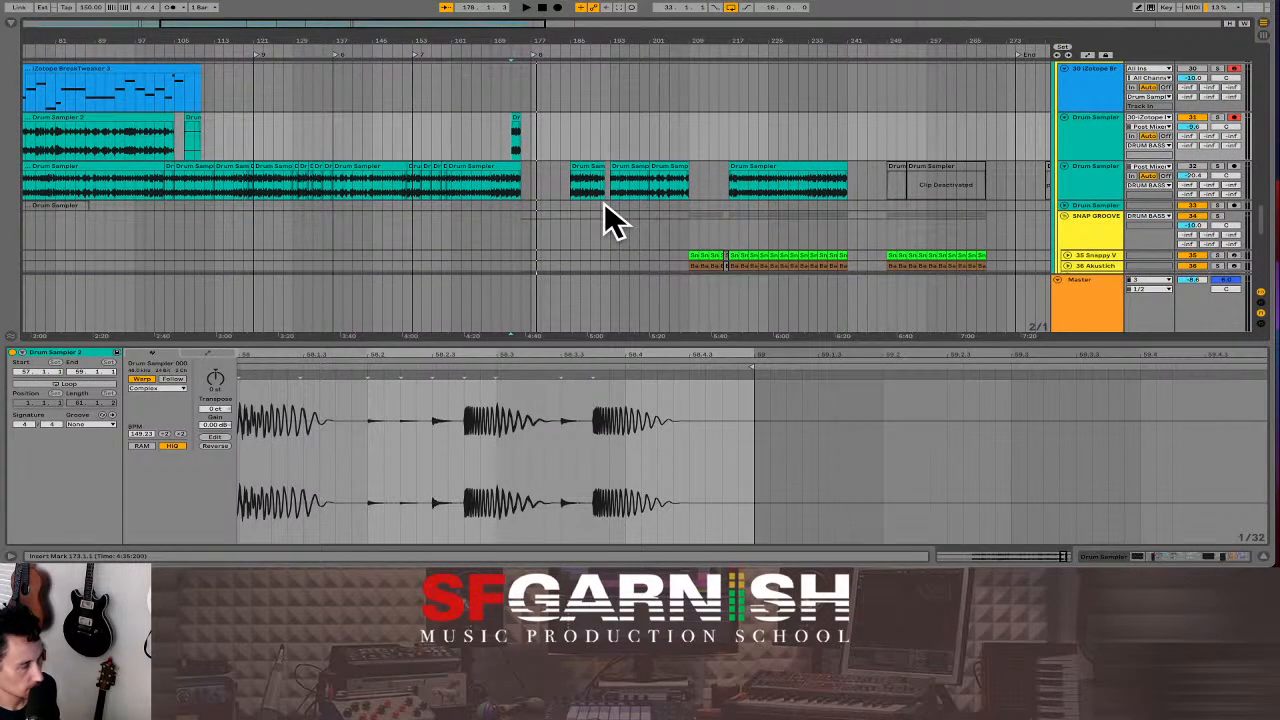
pyautogui.scroll(-6, 606, 214)
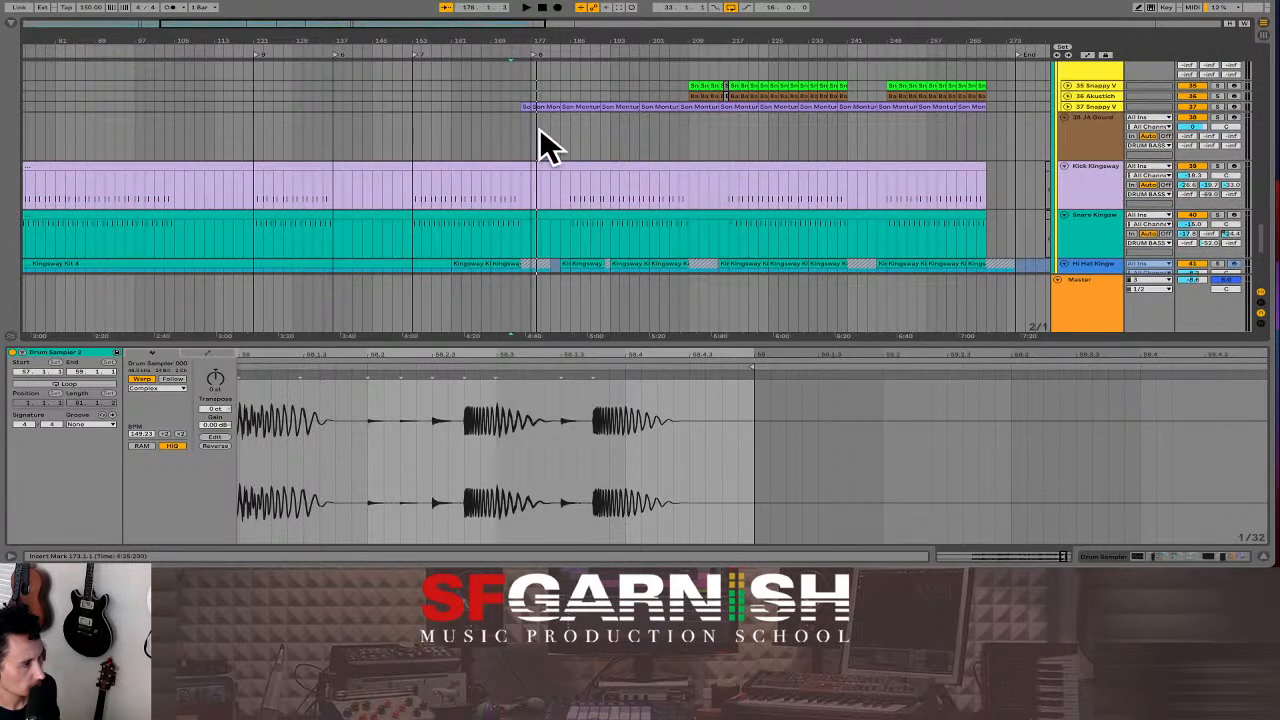
pyautogui.click(1067, 107)
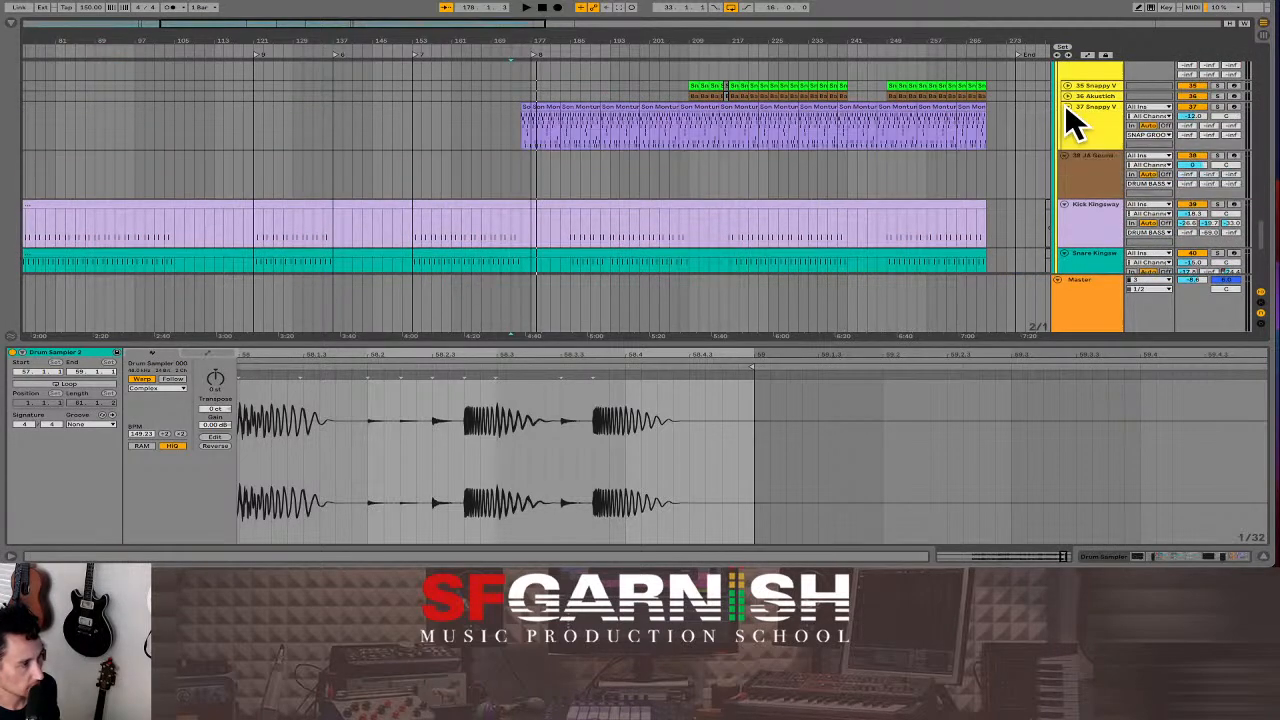
pyautogui.click(528, 153)
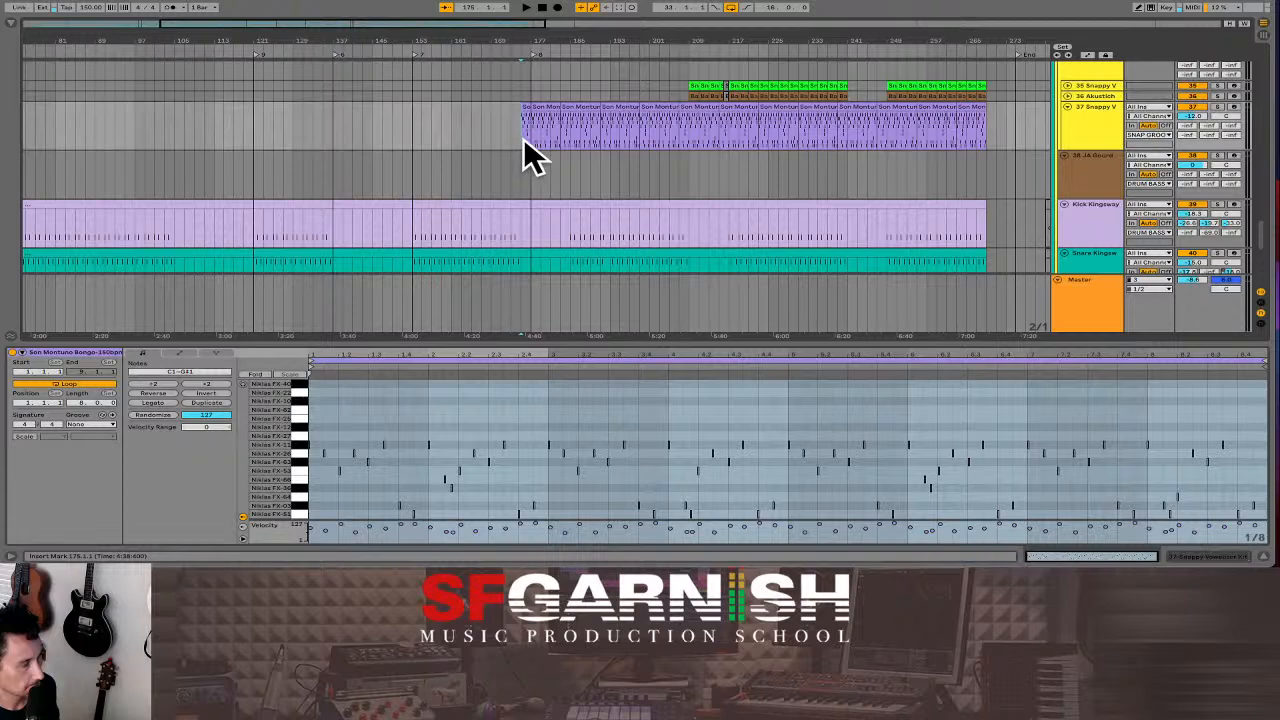
pyautogui.press('space')
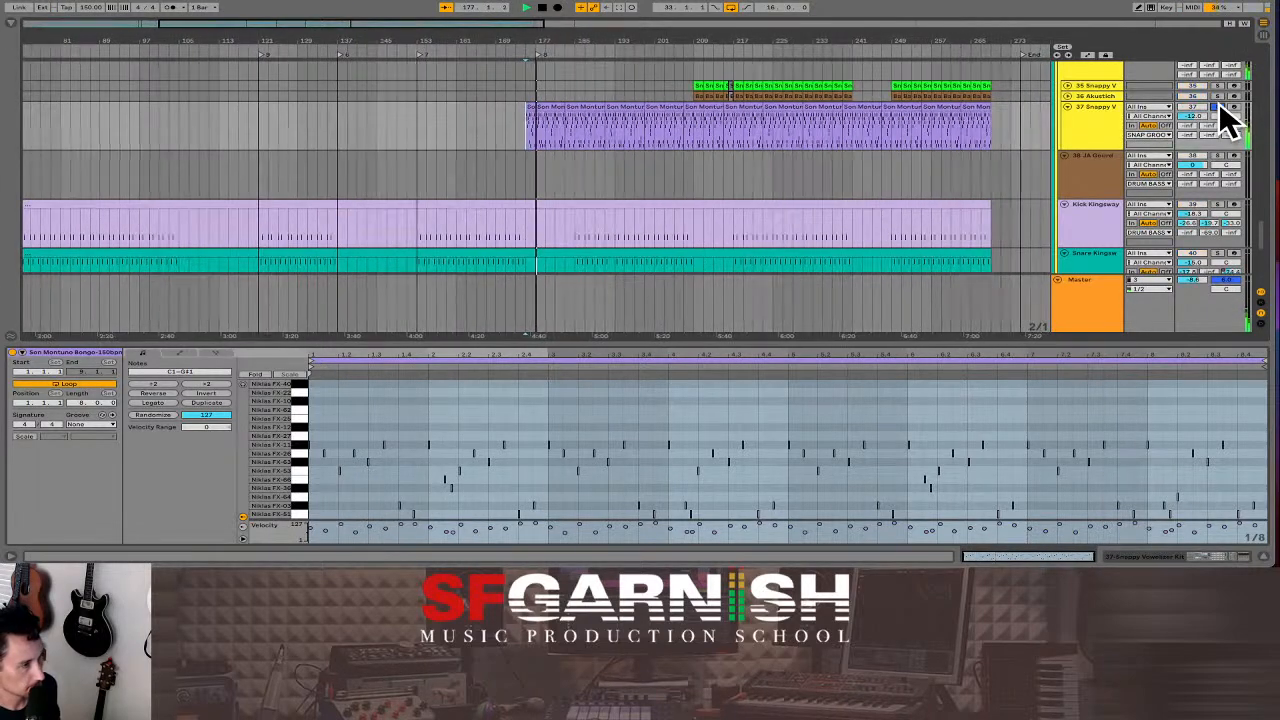
pyautogui.press('space')
# Deactivate the Son Montuno Bongo clip from bar 175 to bar 177 and play the transition from bar 173.
pyautogui.moveTo(522, 137); pyautogui.dragTo(531, 145)
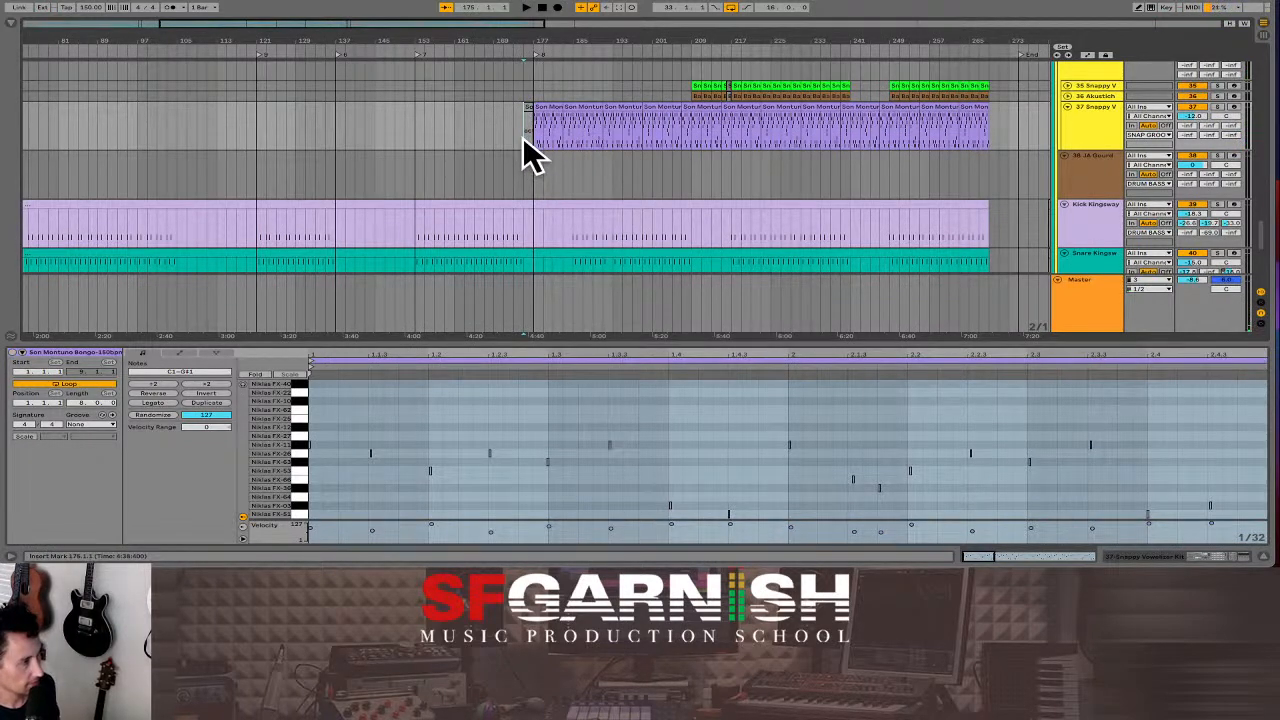
pyautogui.click(517, 138)
pyautogui.press('space')
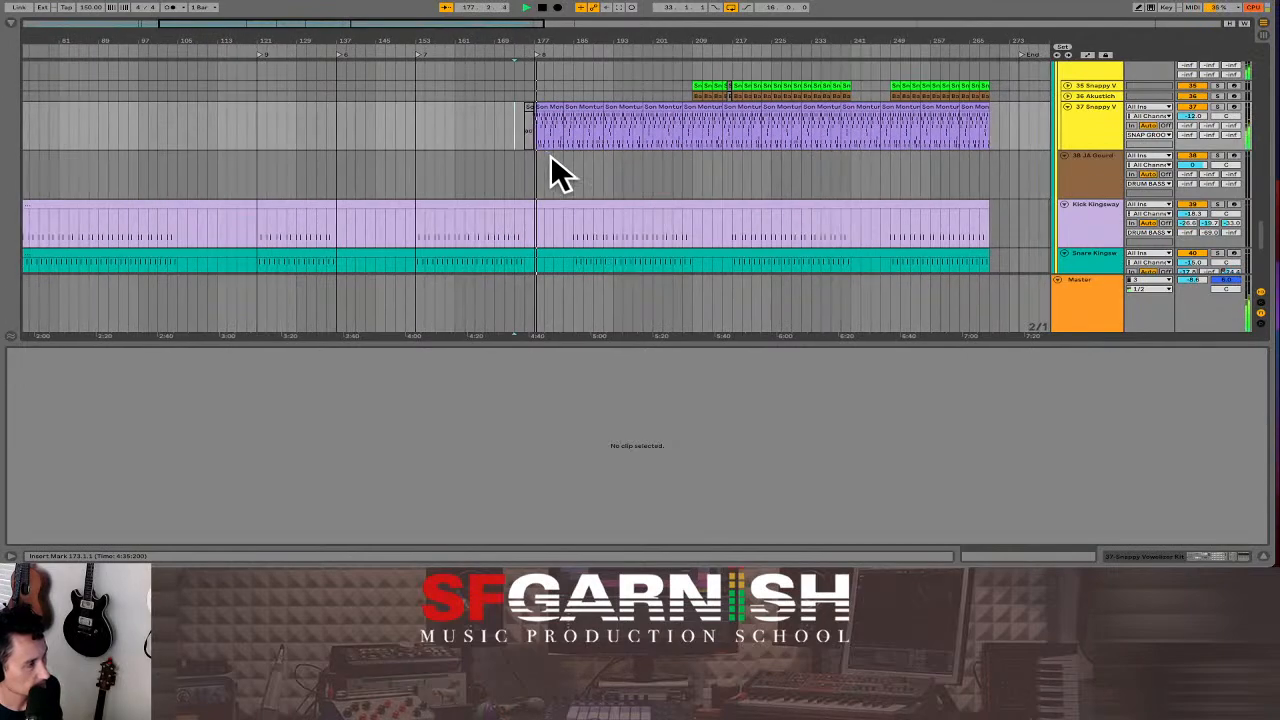
pyautogui.scroll(3, 556, 162)
pyautogui.scroll(3, 560, 170)
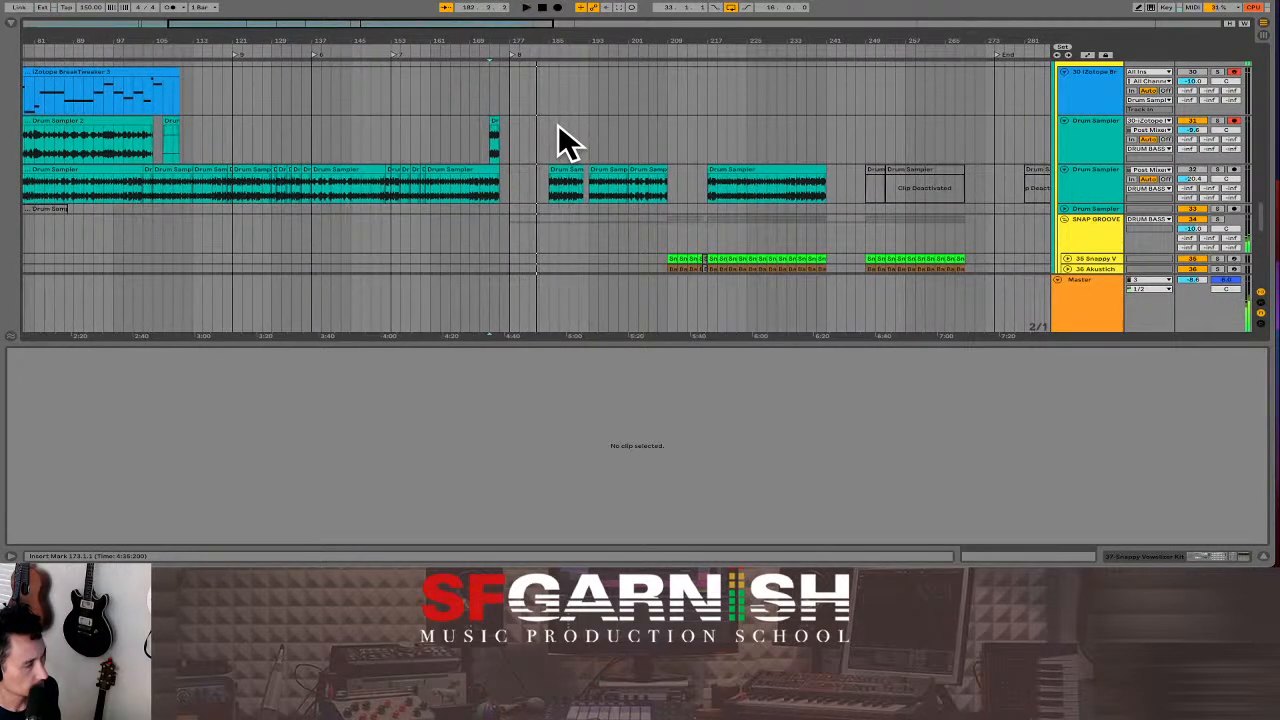
pyautogui.press('space')
# Copy the four bars from bar 65 of the recorded Drum Sampler clip to bar 137 and duplicate them up to bar 173.
pyautogui.click(252, 128)
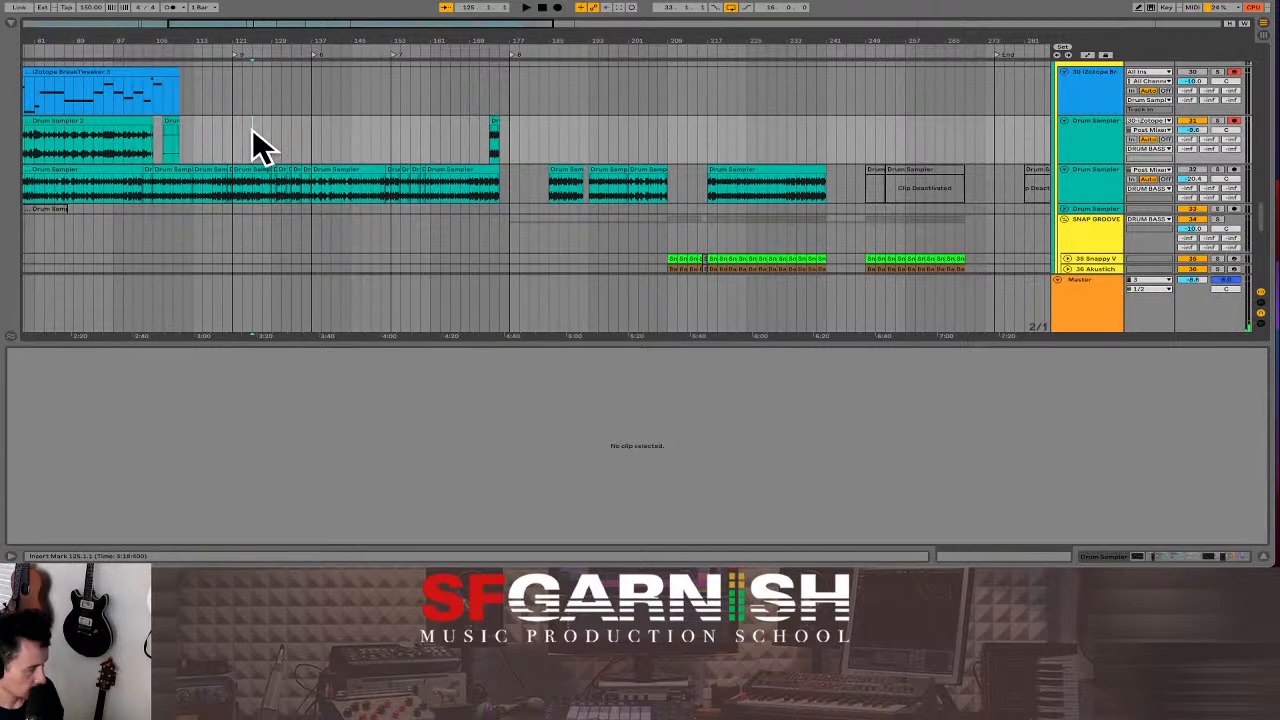
pyautogui.press('-')
pyautogui.click(70, 148)
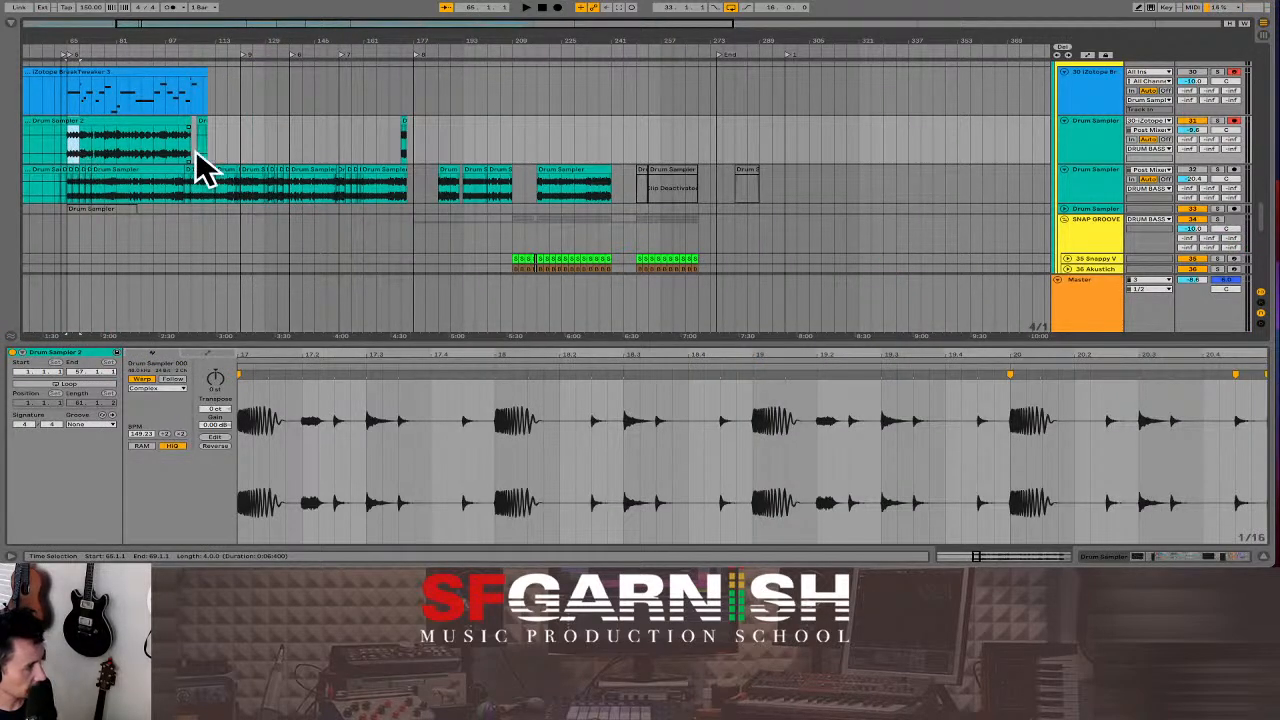
pyautogui.click(291, 140)
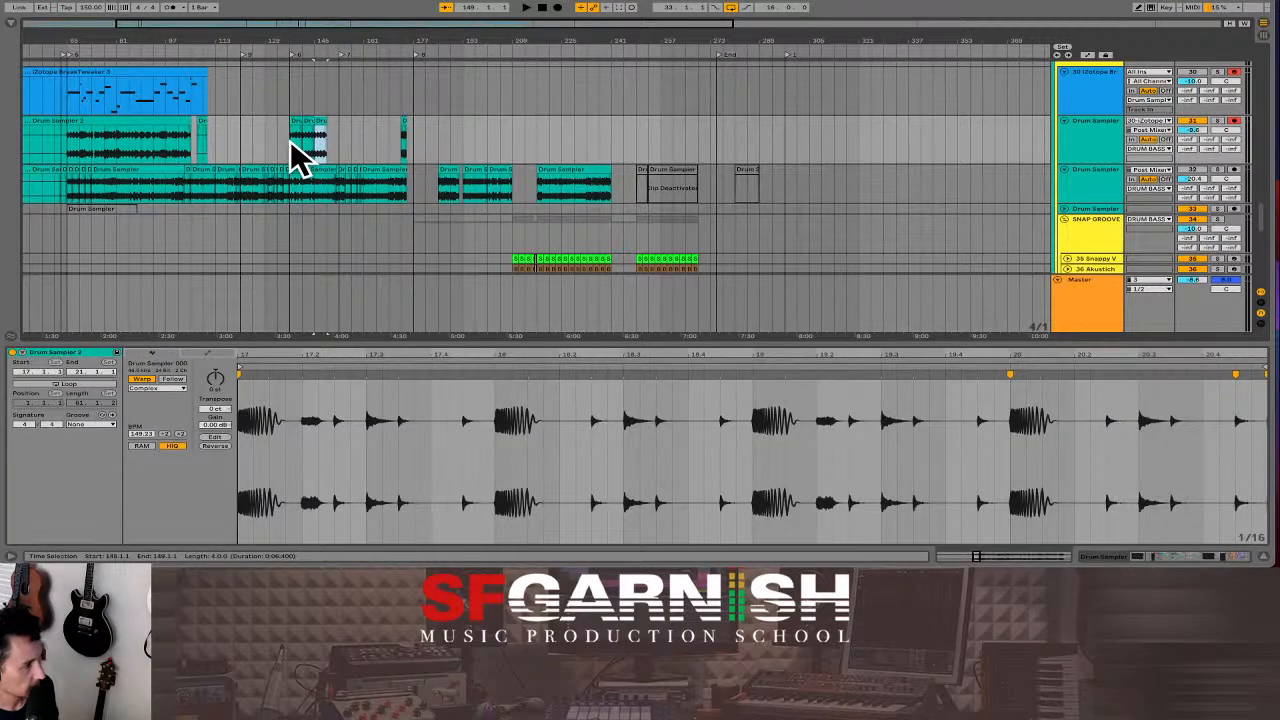
pyautogui.hotkey('ctrl', 'd')
pyautogui.hotkey('ctrl', 'd')
pyautogui.hotkey('ctrl', 'd')
pyautogui.hotkey('ctrl', 'd')
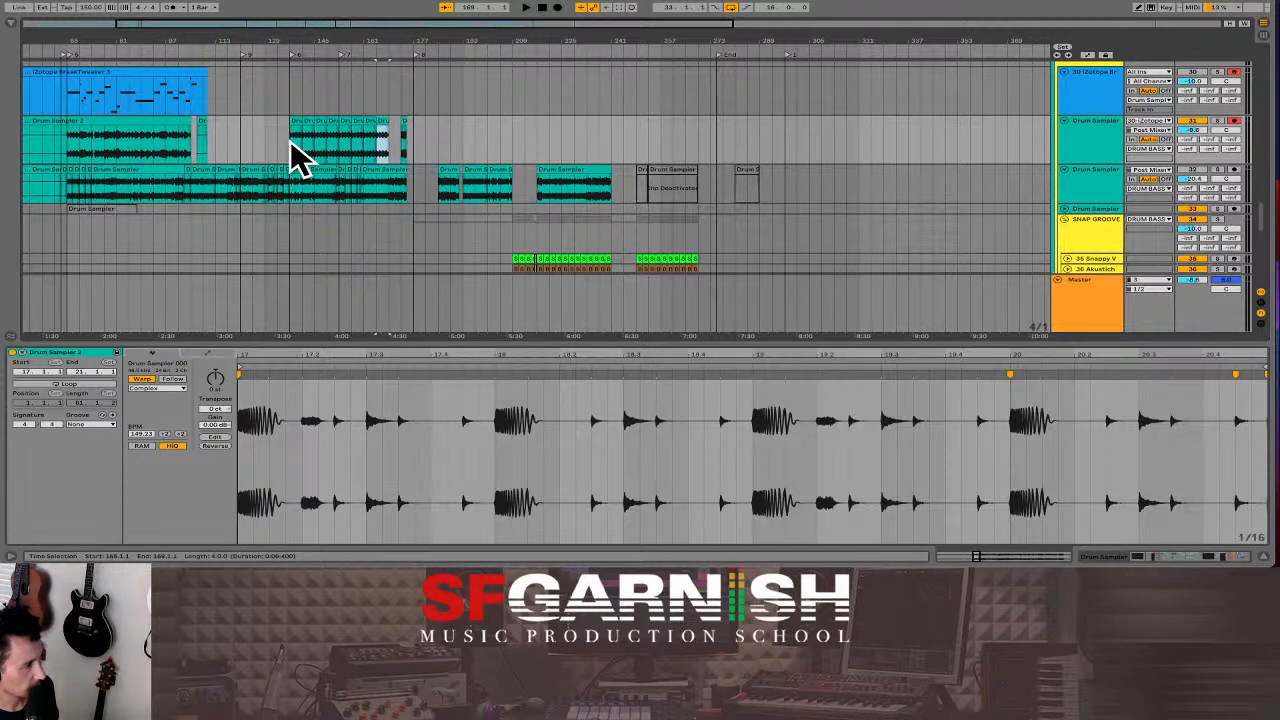
pyautogui.hotkey('ctrl', 'd')
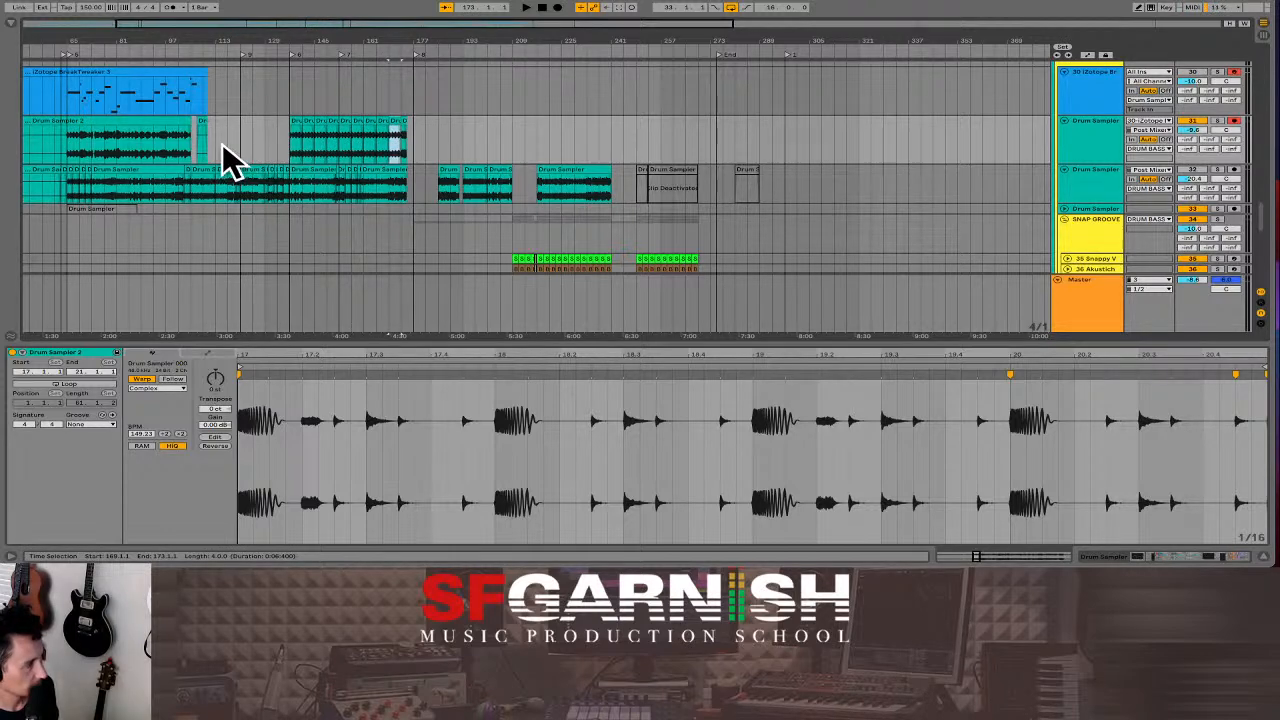
# Paste the same four-bar drum section at bar 105 and duplicate it until it fills the gap up to bar 137.
pyautogui.click(188, 144)
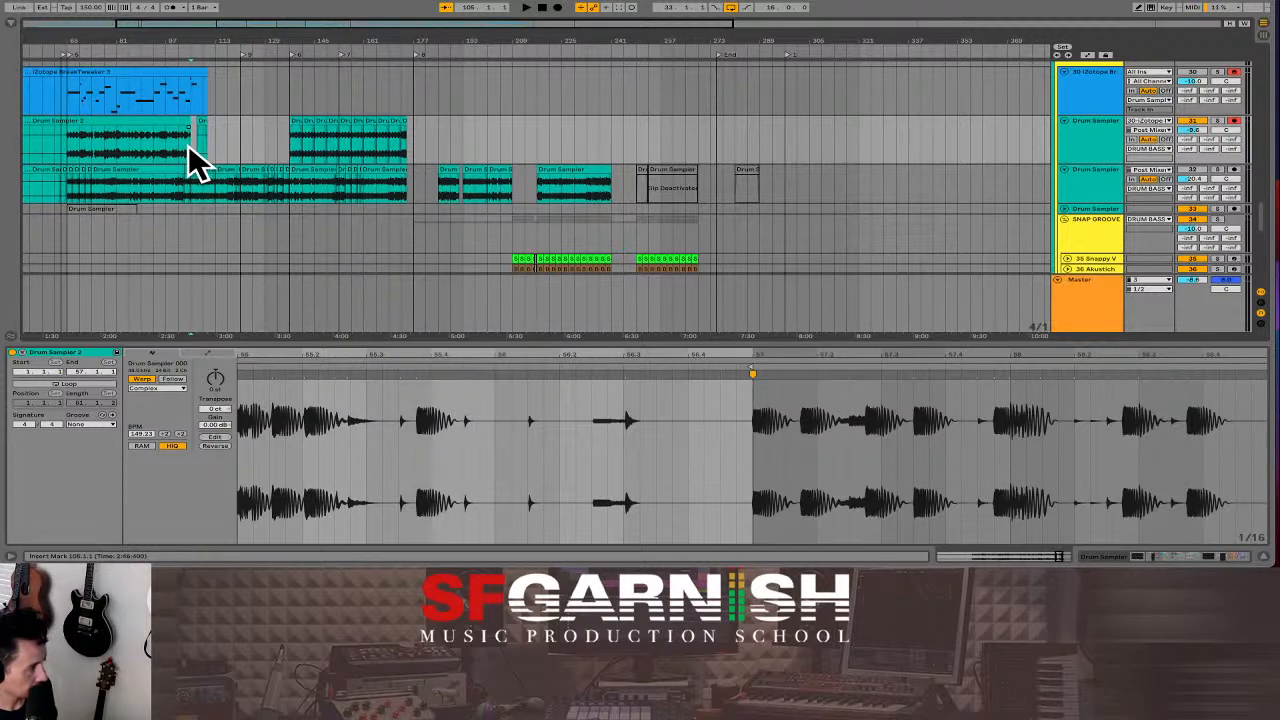
pyautogui.click(189, 144)
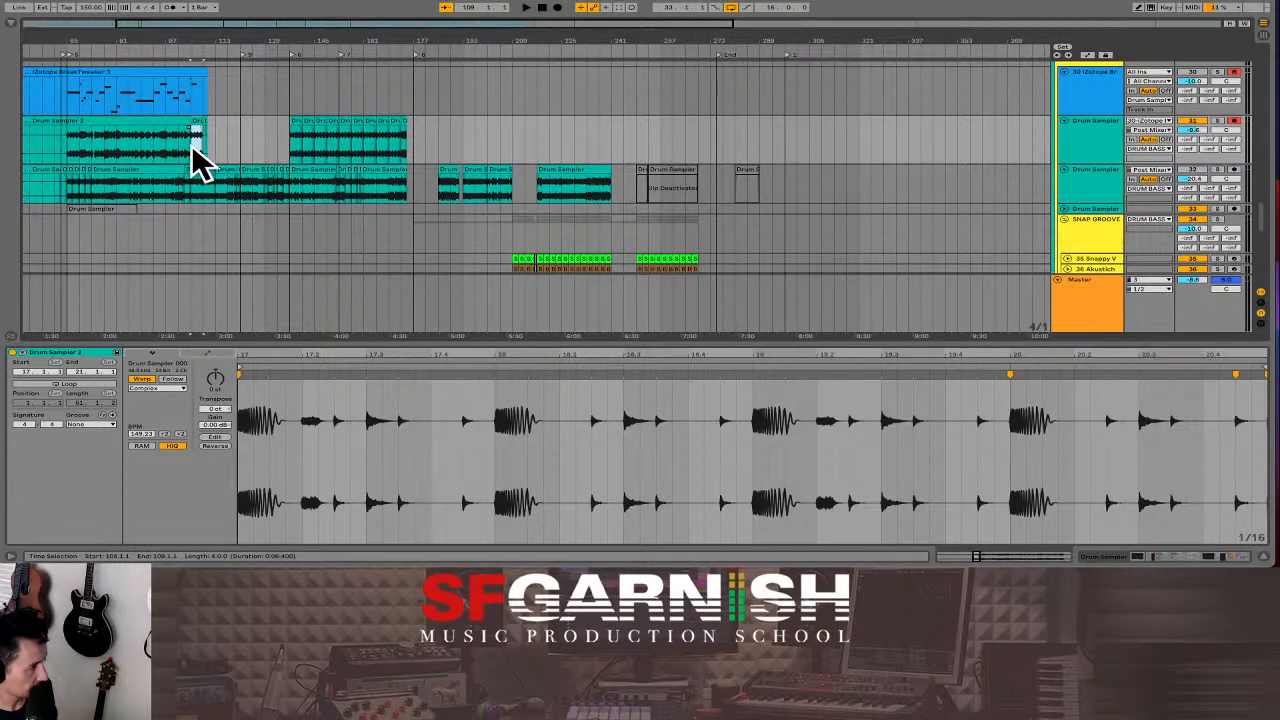
pyautogui.hotkey('ctrl', 'd')
pyautogui.hotkey('ctrl', 'd')
pyautogui.hotkey('ctrl', 'd')
pyautogui.hotkey('ctrl', 'd')
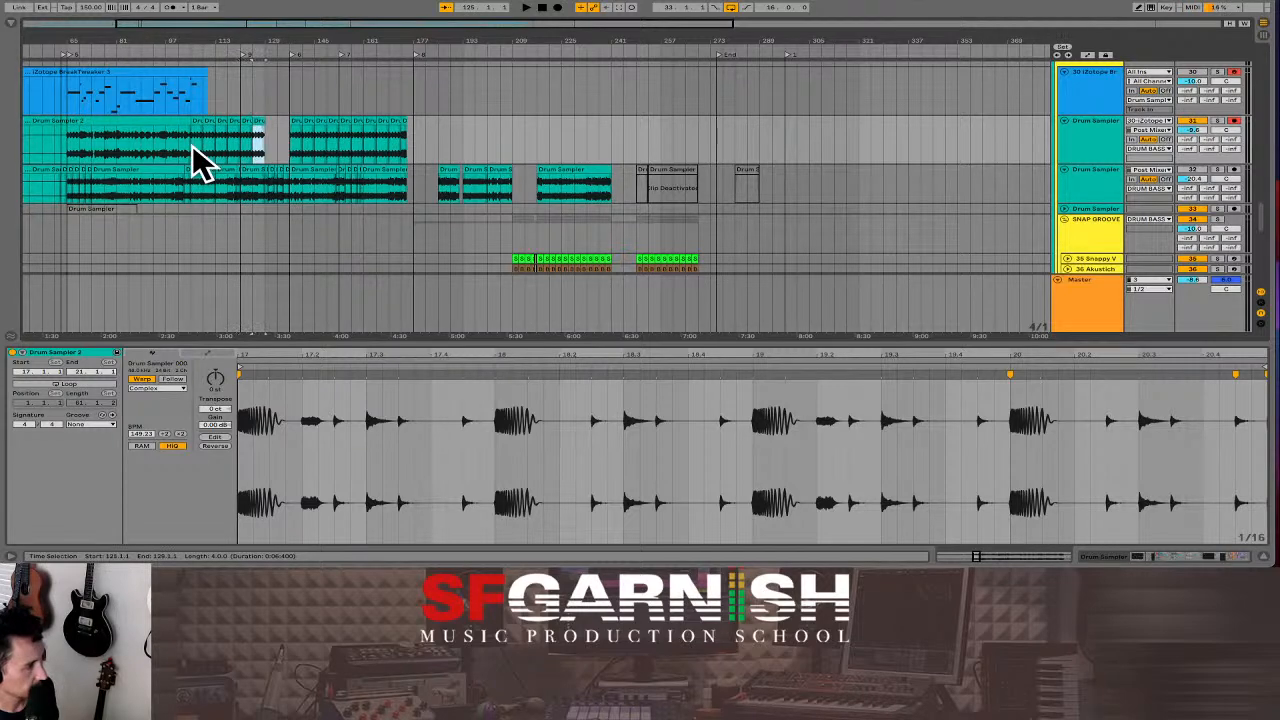
pyautogui.click(254, 122)
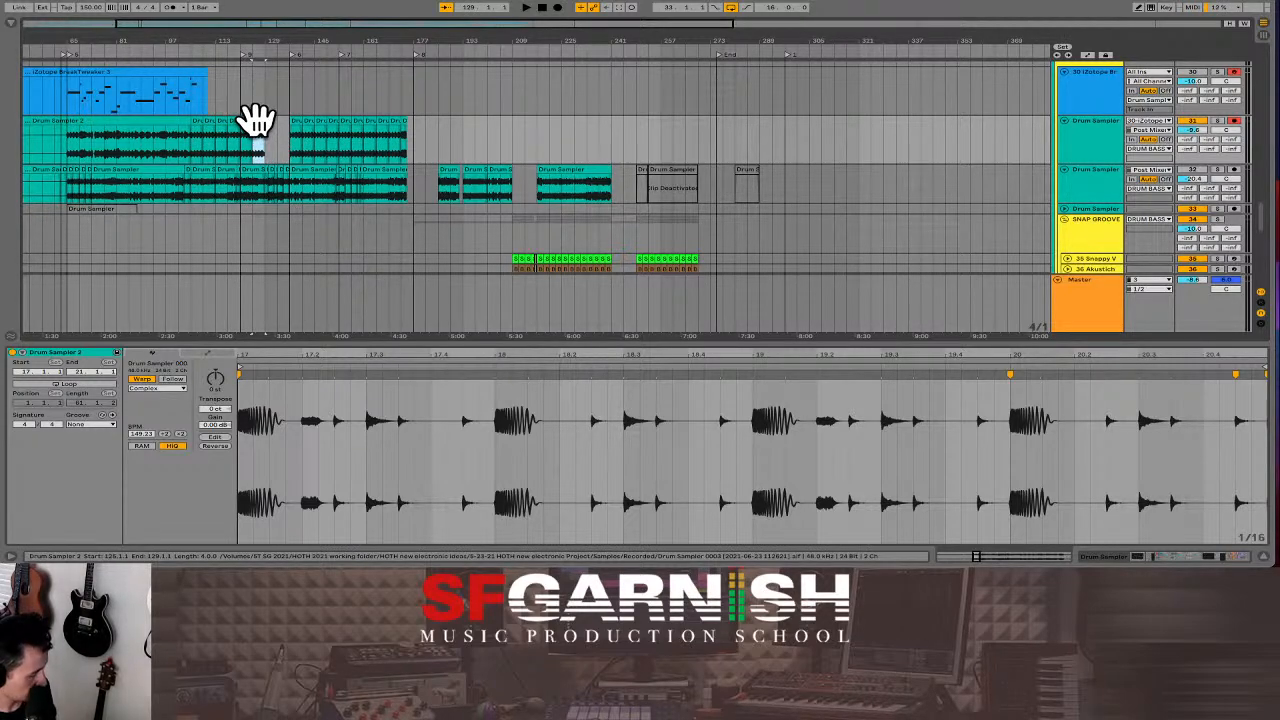
pyautogui.hotkey('ctrl', 'd')
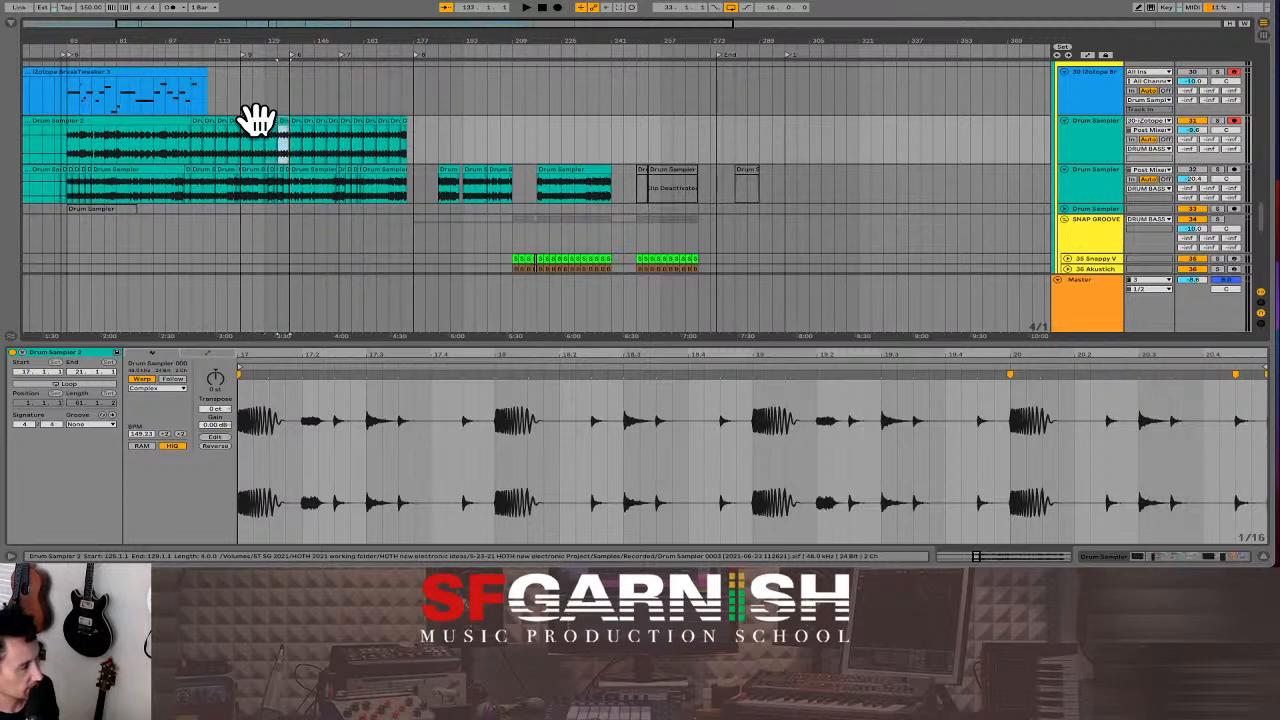
# Compare the recorded drum clip with the original Drum Sampler clip below it and play the arrangement from bar 69.
pyautogui.click(116, 157)
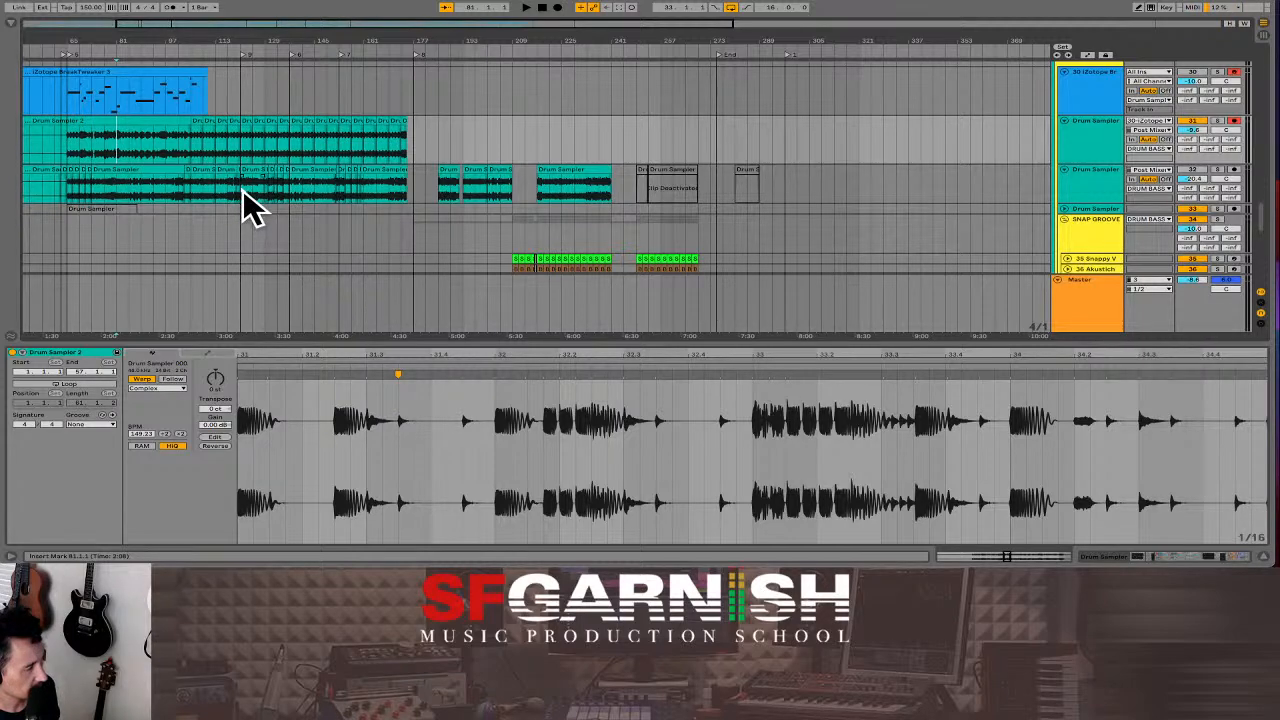
pyautogui.scroll(-1, 242, 189)
pyautogui.click(172, 178)
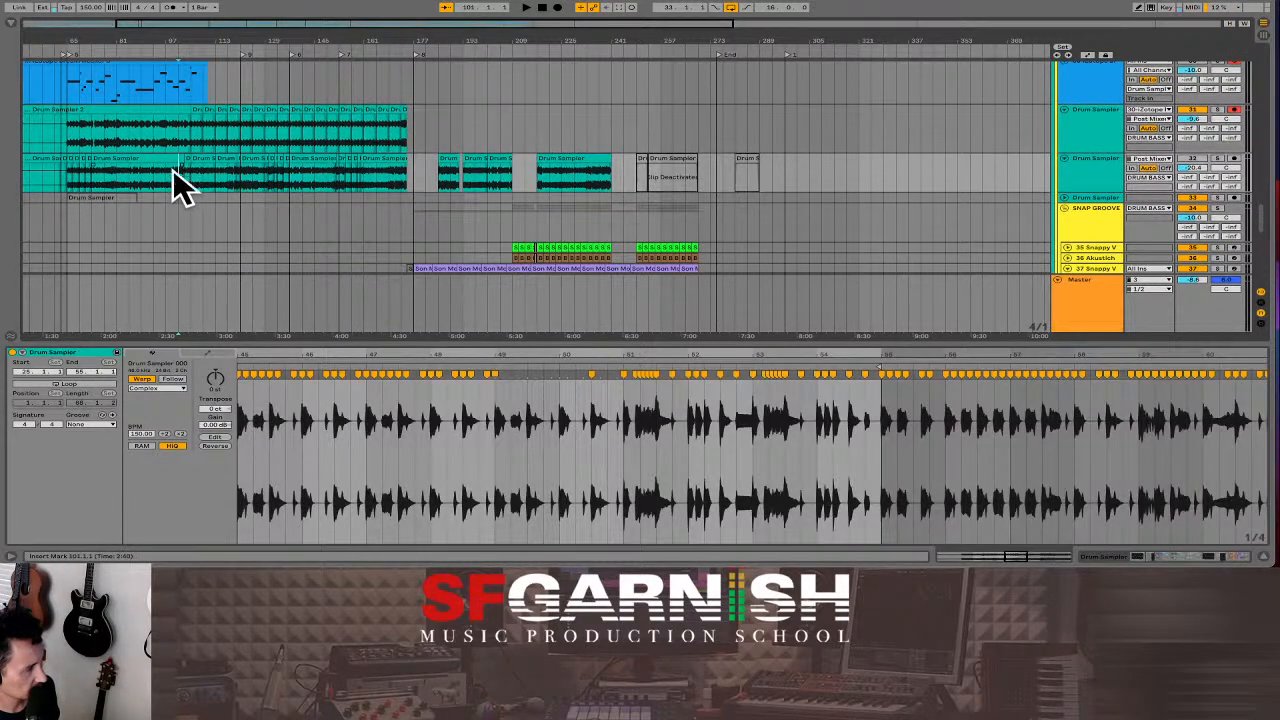
pyautogui.click(156, 137)
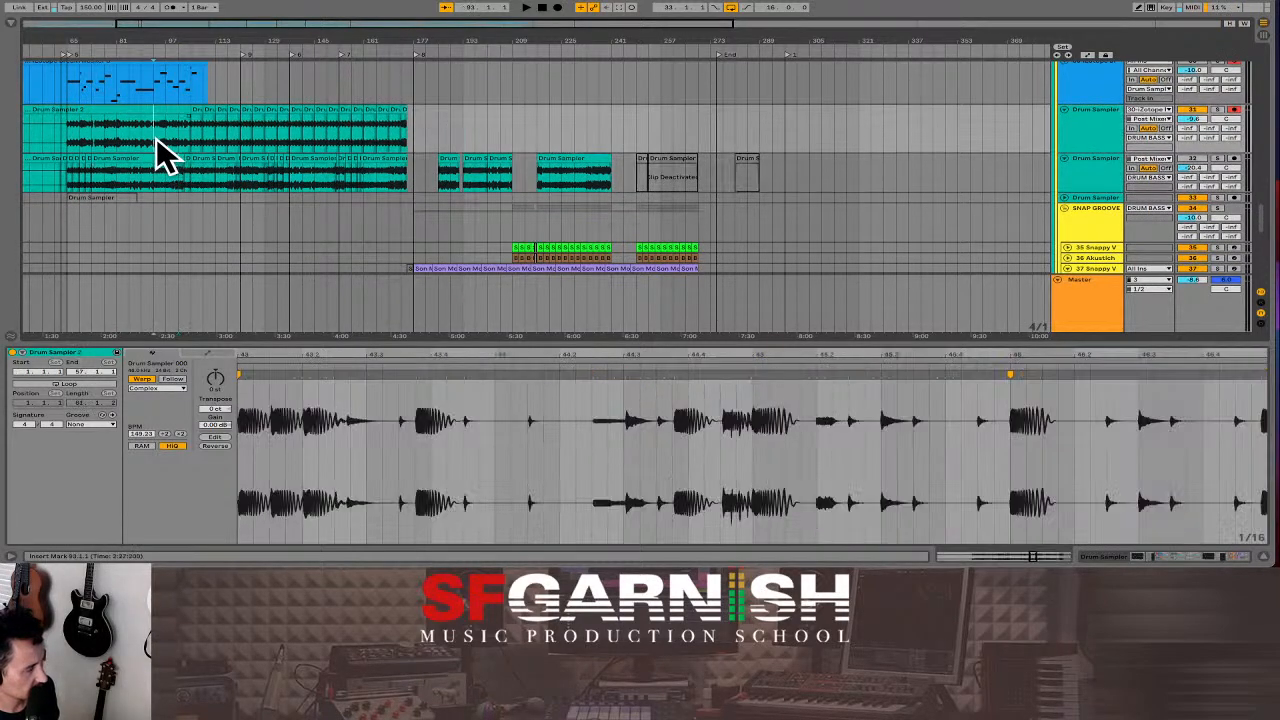
pyautogui.click(80, 141)
pyautogui.press('space')
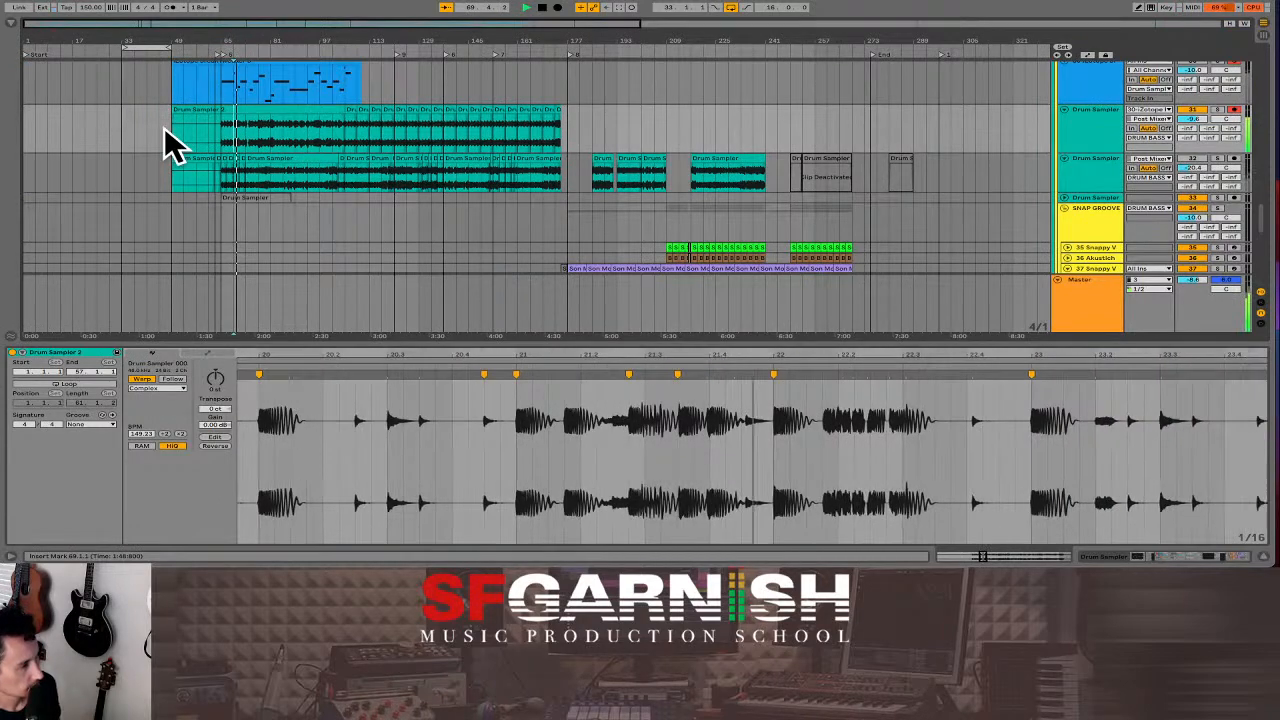
pyautogui.scroll(1, 397, 104)
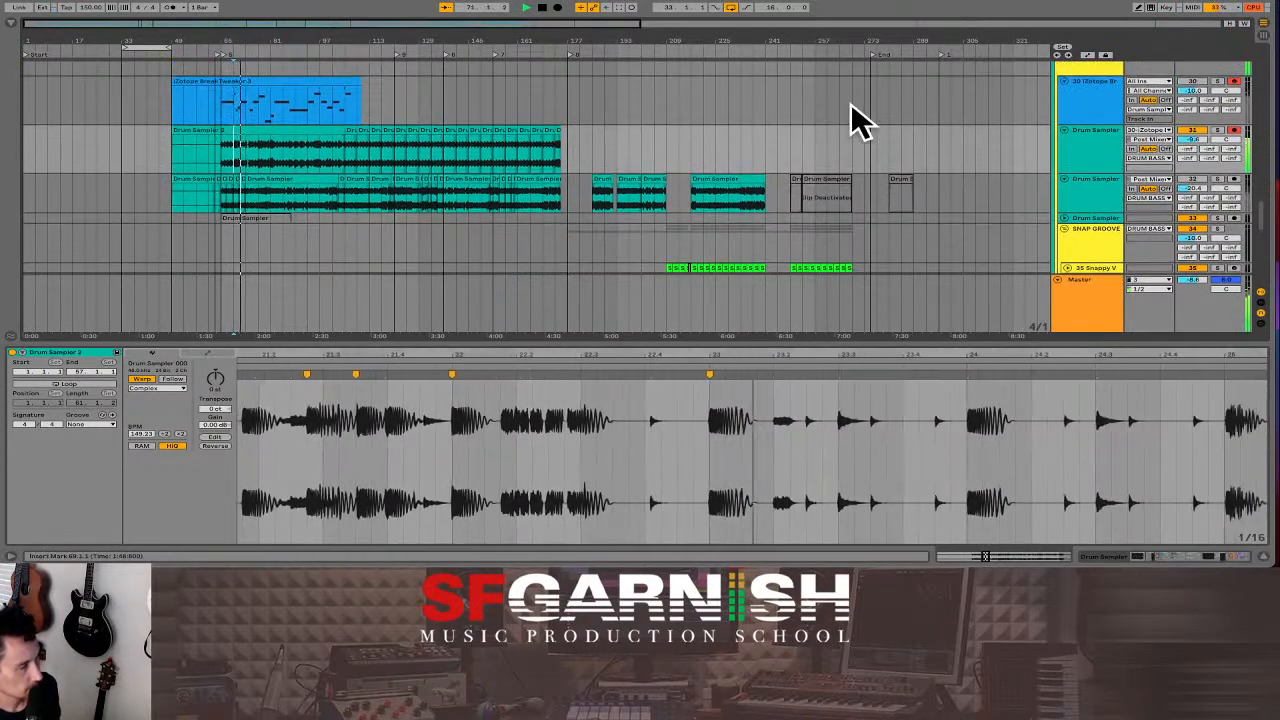
# Play back the arrangement from bar 77 to review the resampled drum recording on track 31.
pyautogui.scroll(-1, 906, 160)
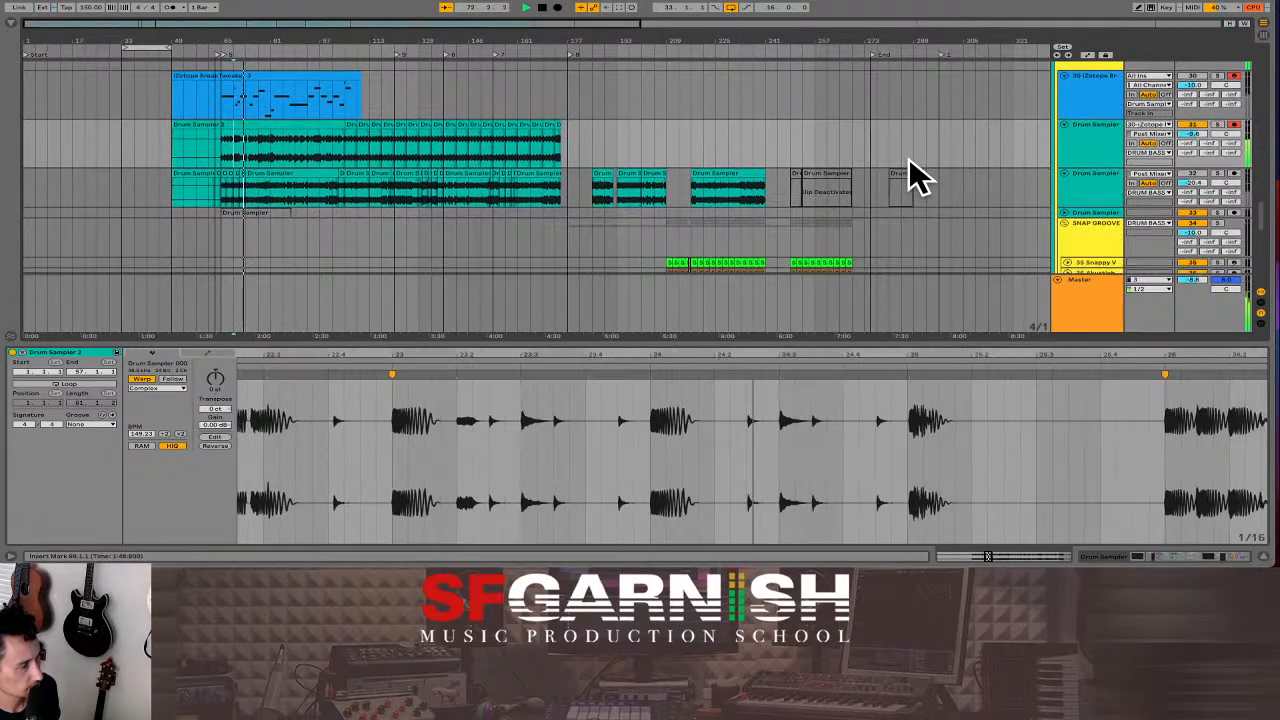
pyautogui.press('space')
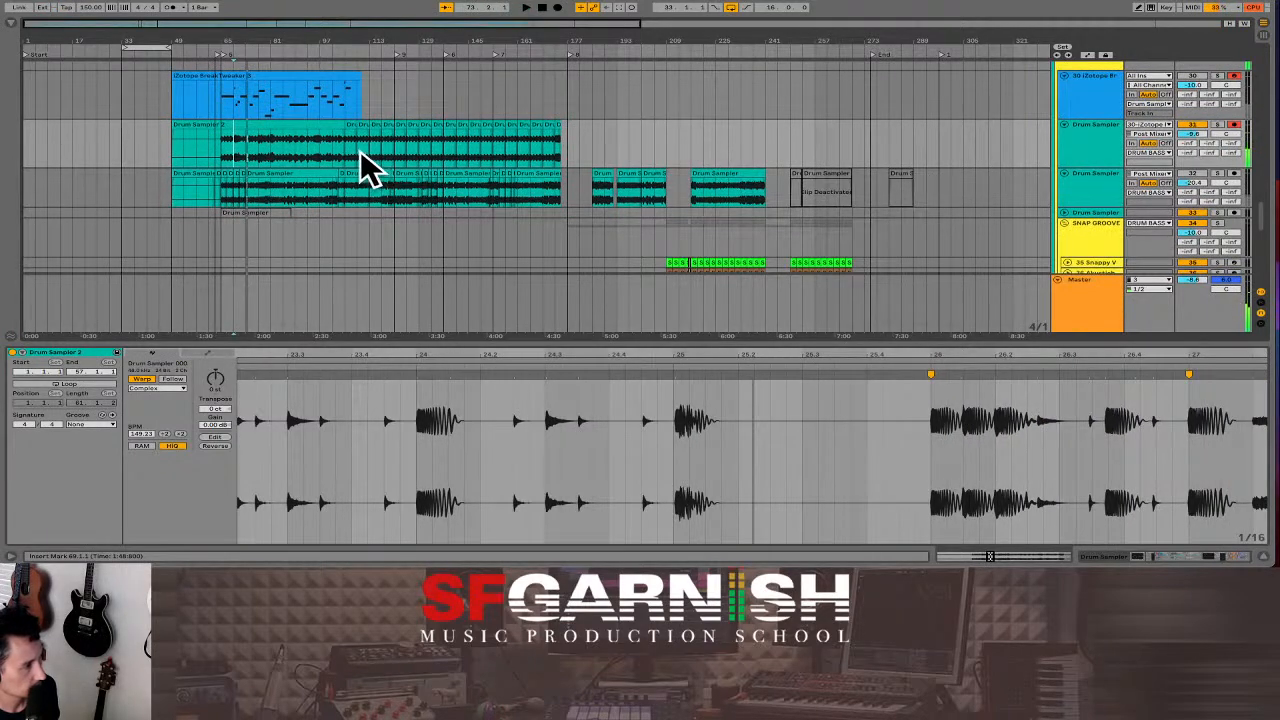
pyautogui.click(371, 152)
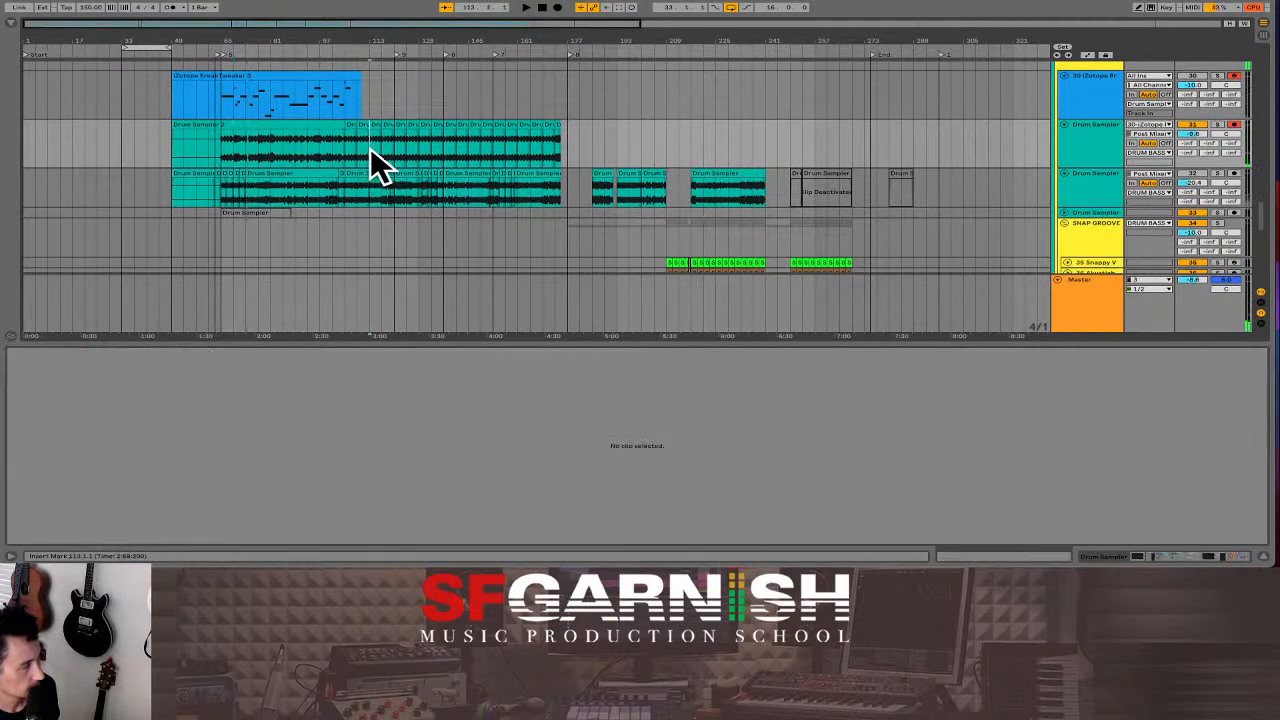
pyautogui.click(258, 157)
pyautogui.press('space')
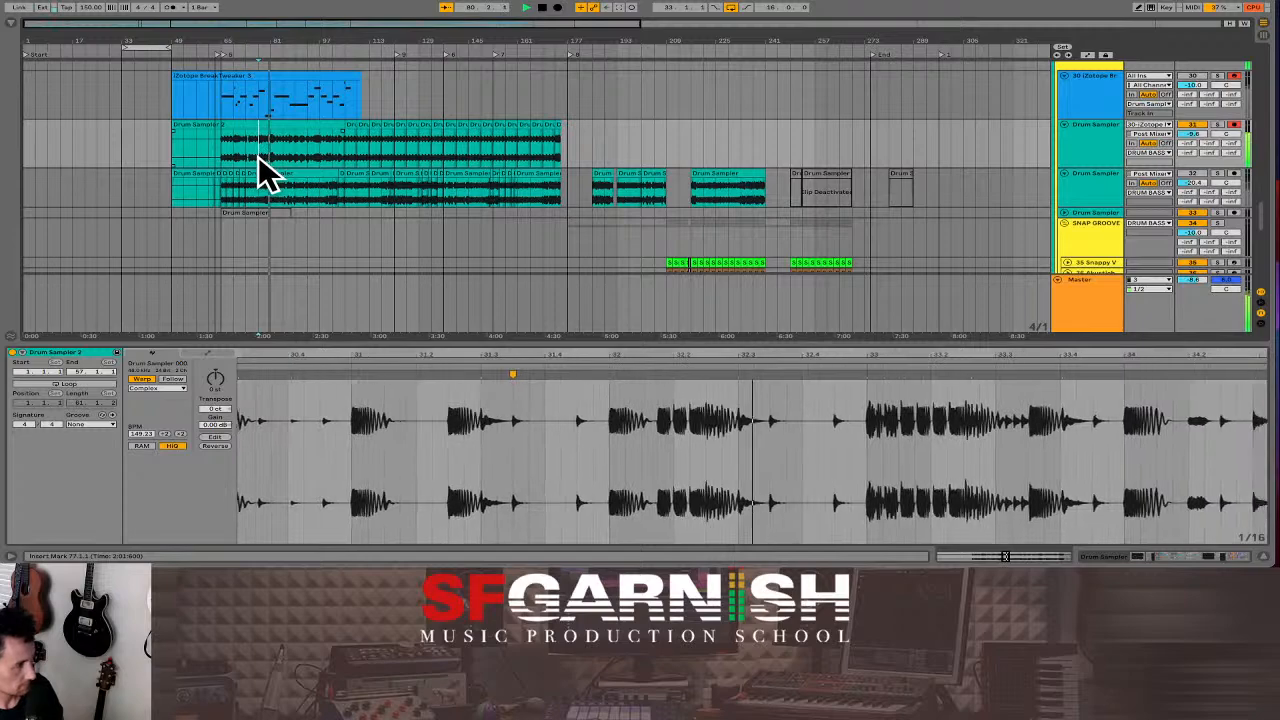
pyautogui.press('+')
pyautogui.press('+')
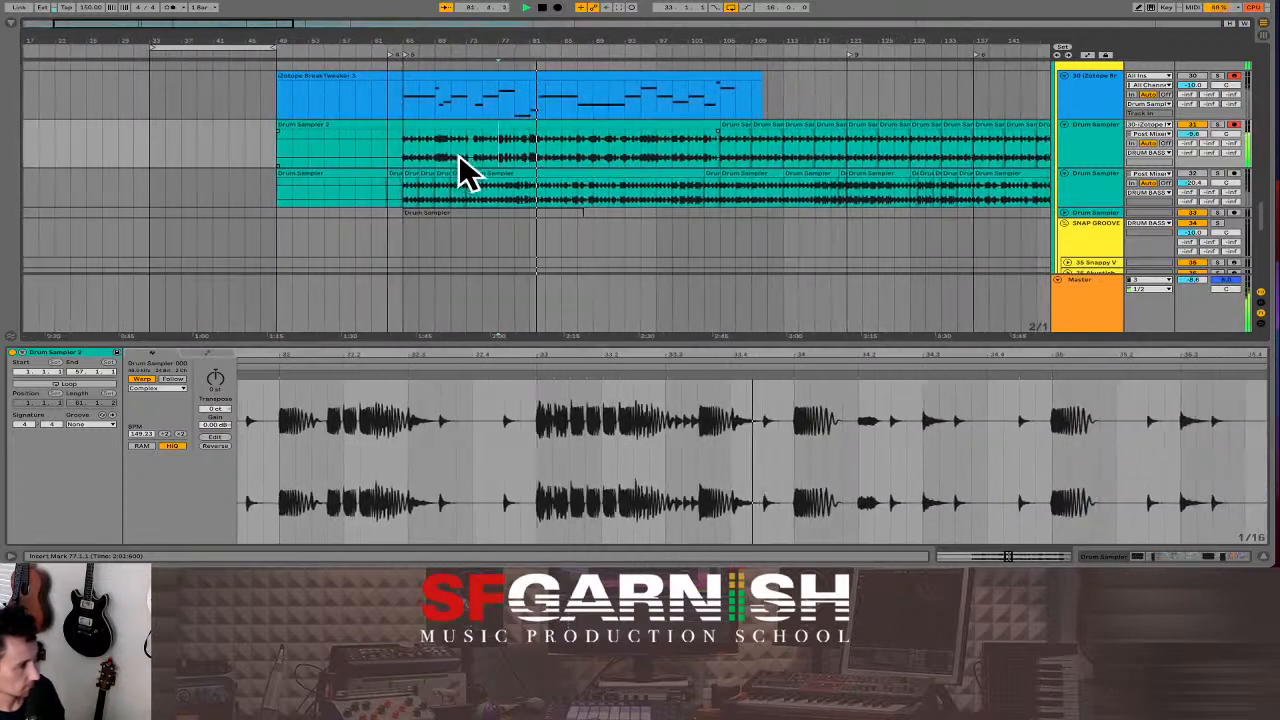
pyautogui.press('+')
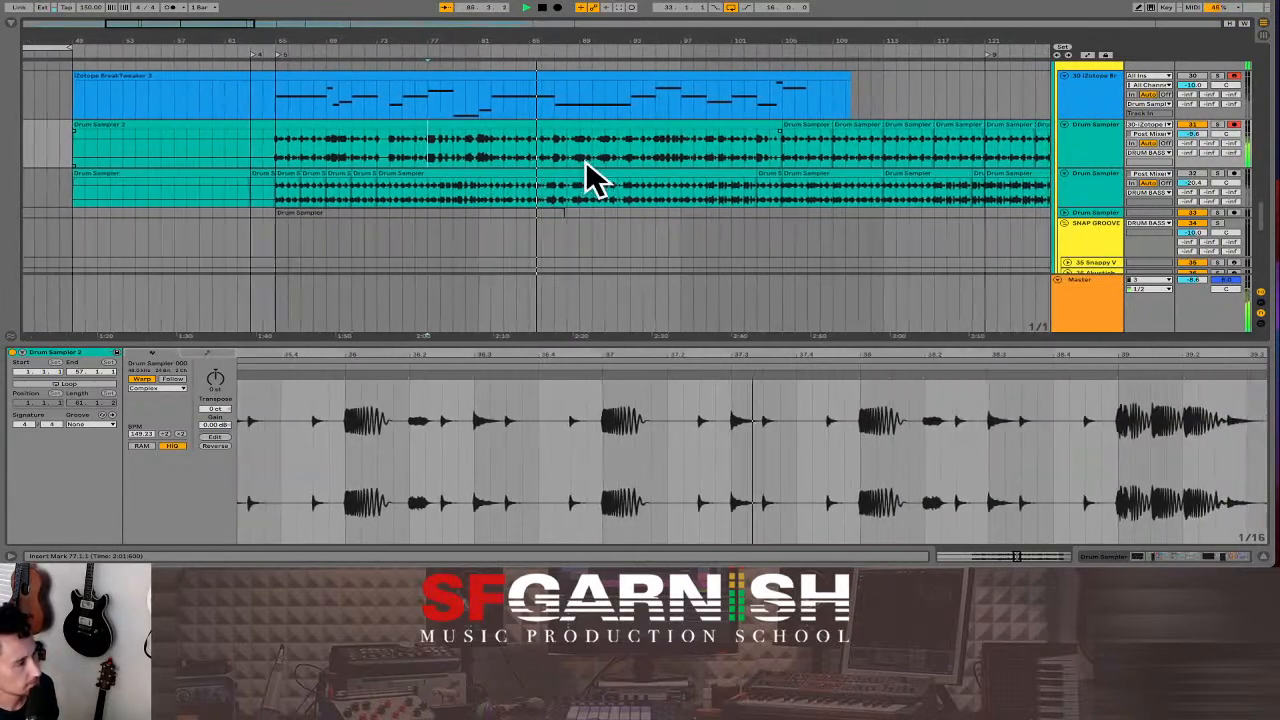
pyautogui.press('space')
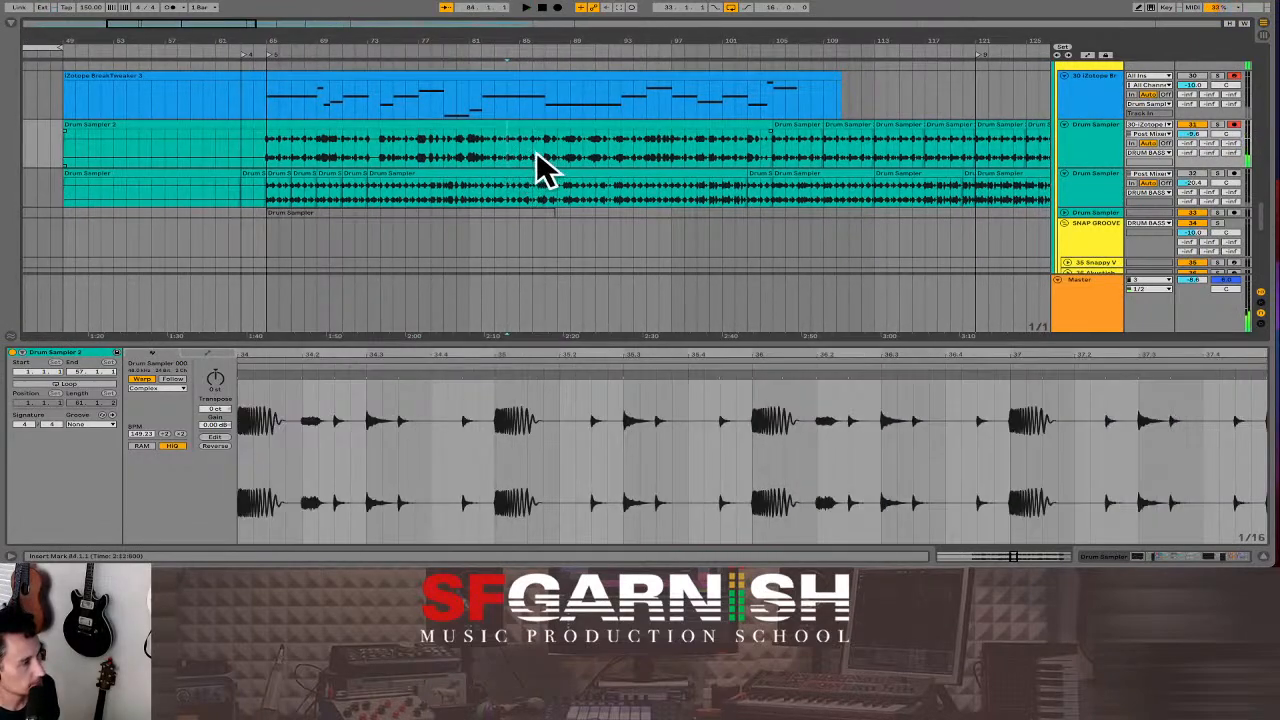
# Solo track 31 and reshape its EQ Eight curve, flattening the low-mid dip and boosting about 2.6 dB near 2.7 kHz.
pyautogui.click(1217, 126)
pyautogui.press('space')
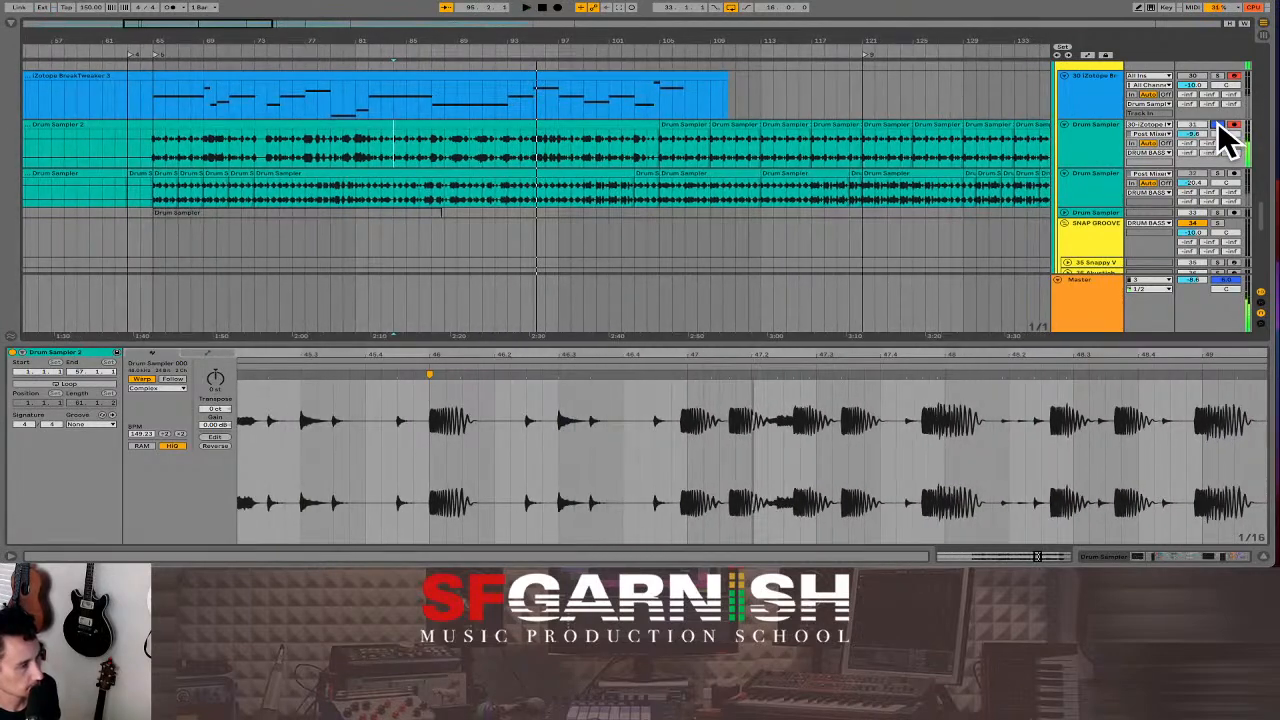
pyautogui.click(1166, 557)
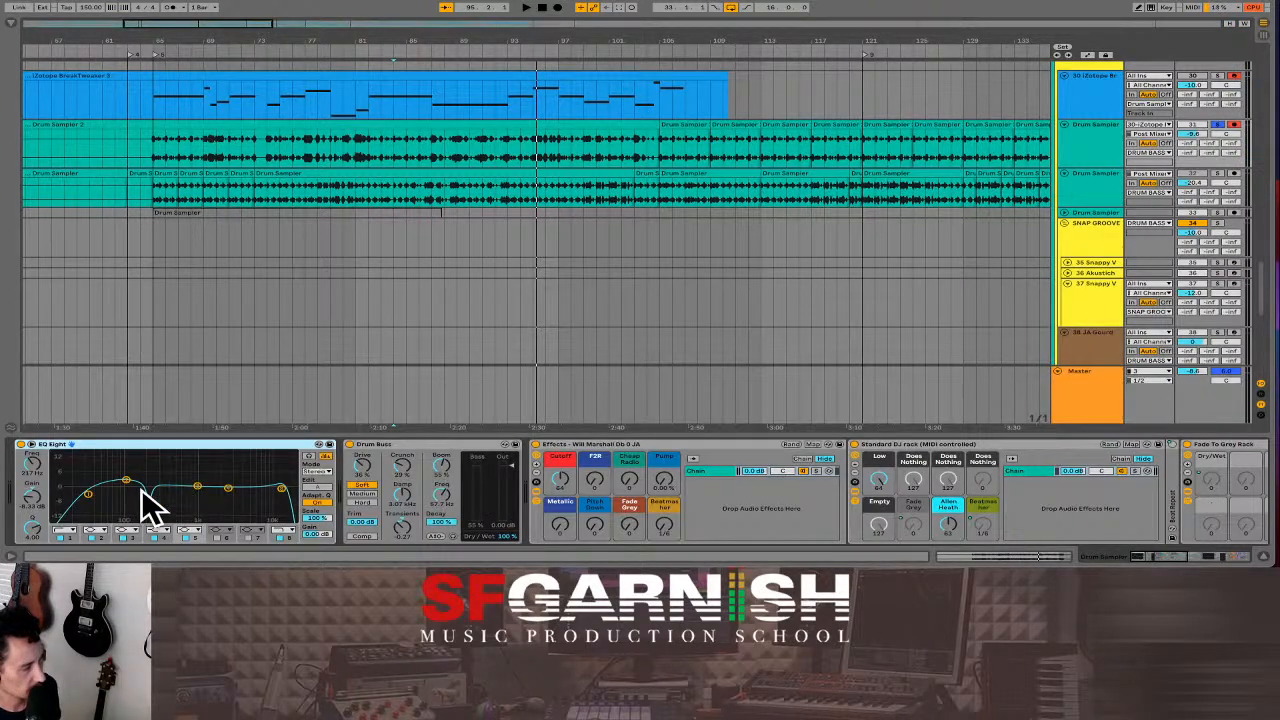
pyautogui.moveTo(149, 503); pyautogui.dragTo(124, 485)
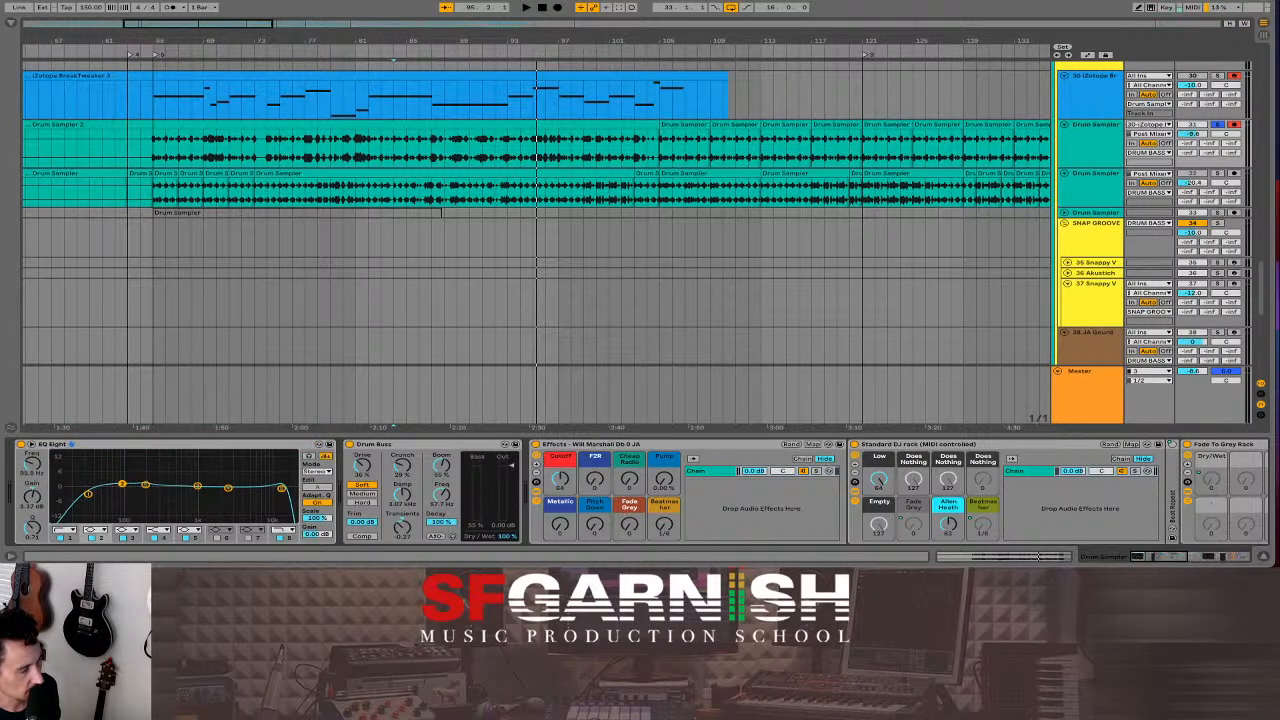
pyautogui.moveTo(228, 488); pyautogui.dragTo(230, 489)
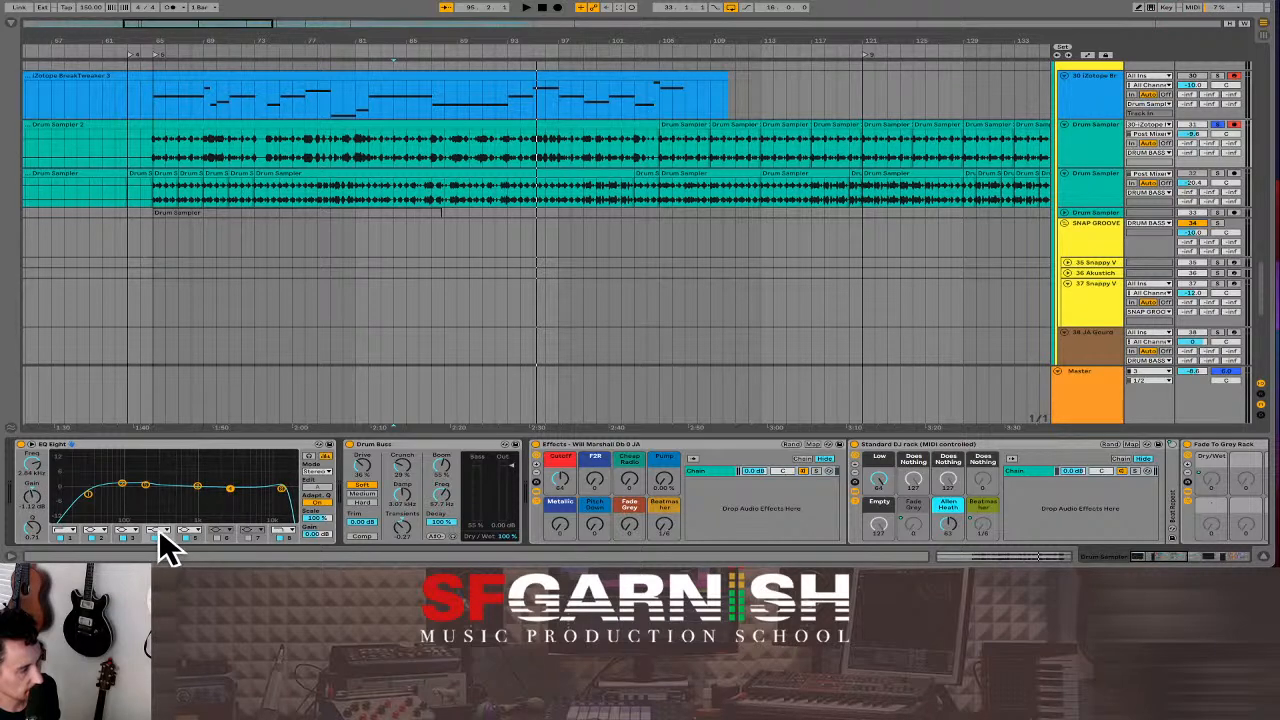
pyautogui.click(158, 531)
pyautogui.click(163, 497)
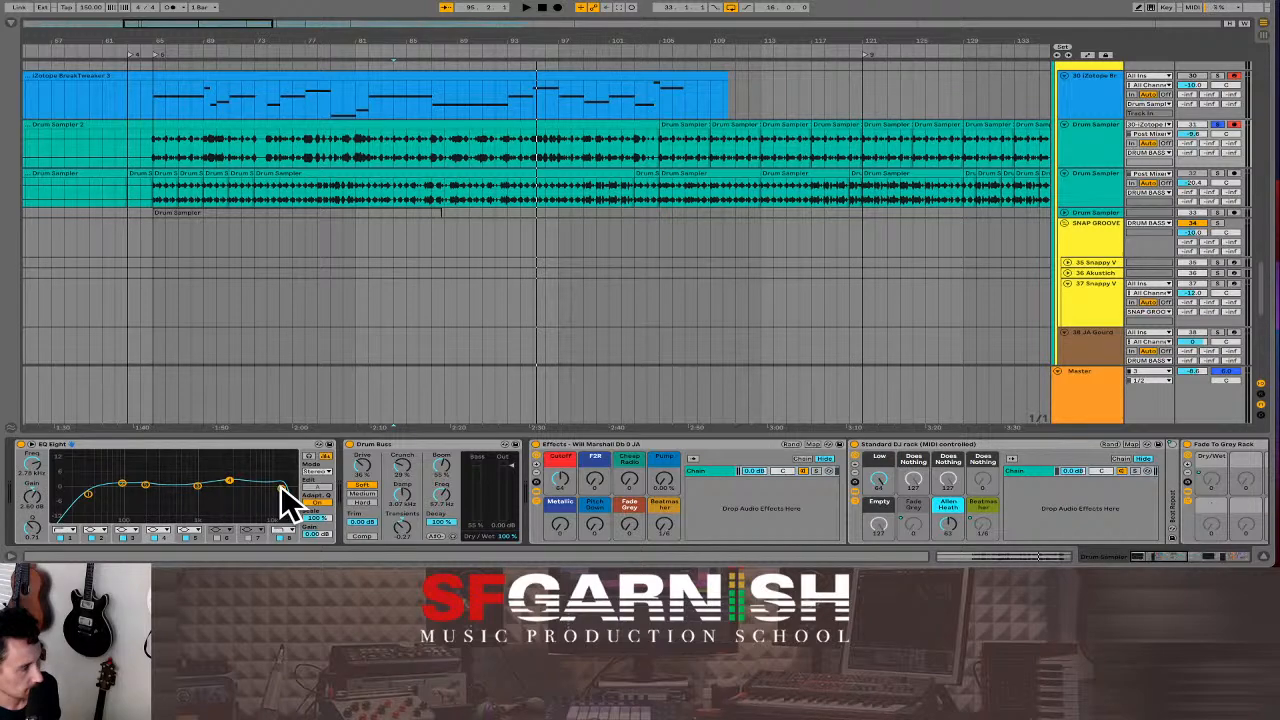
# Raise the Drum Buss Transients amount above zero on track 31 while listening, and take the track out of solo.
pyautogui.press('space')
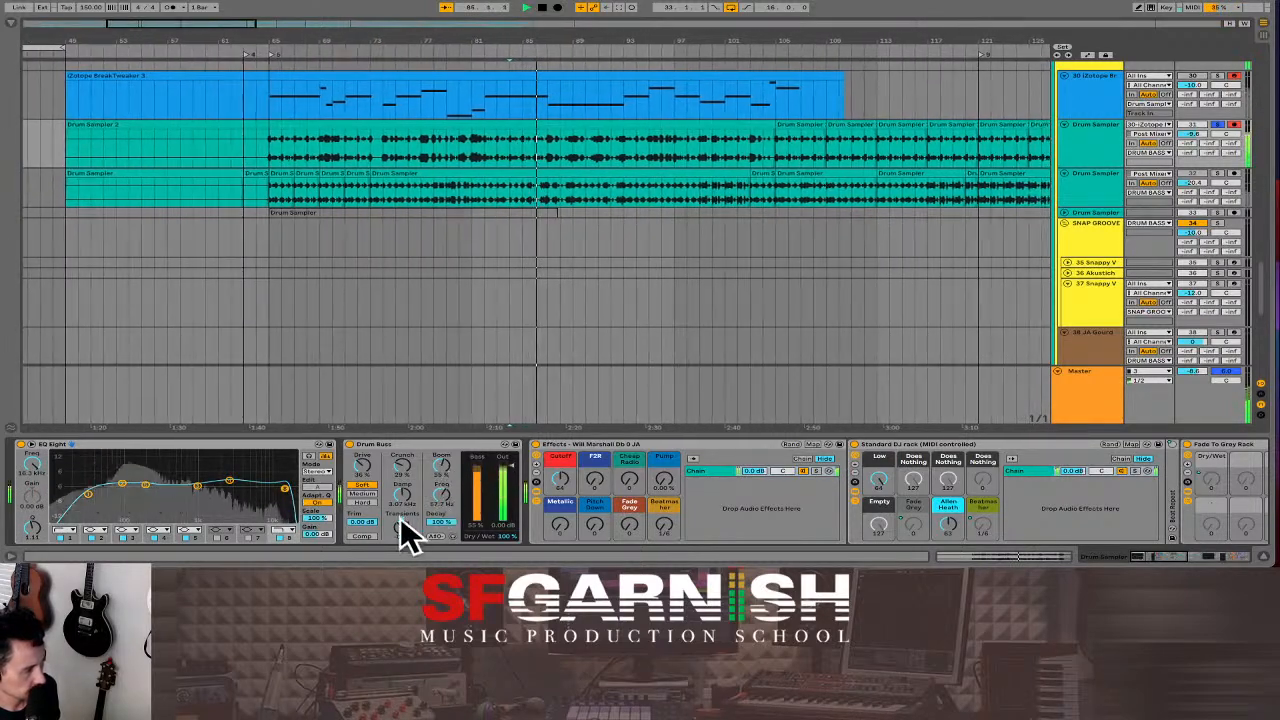
pyautogui.moveTo(403, 520)
pyautogui.mouseDown()
pyautogui.moveTo(403, 560)
pyautogui.moveTo(405, 490)
pyautogui.moveTo(403, 534)
pyautogui.mouseUp()
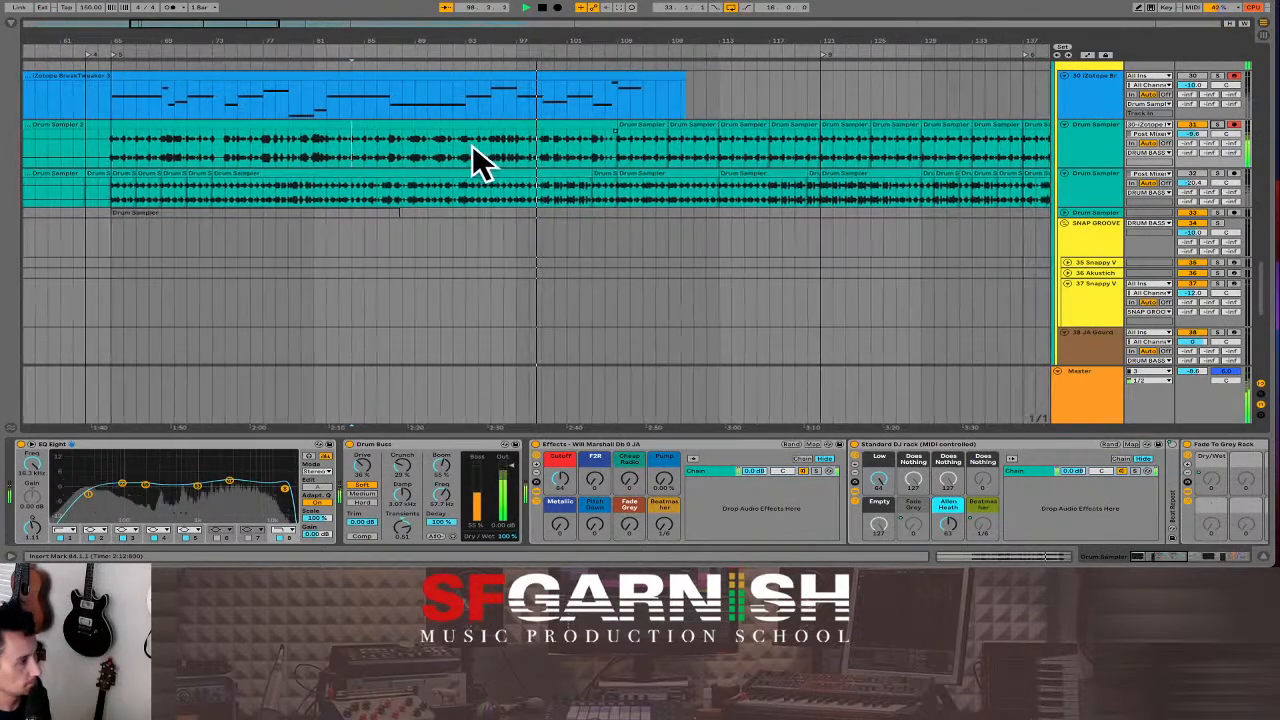
pyautogui.press('space')
# Copy the four-bar Drum Sampler clip at bar 105 on track 31 to bar 95 and play from bar 94.
pyautogui.click(637, 125)
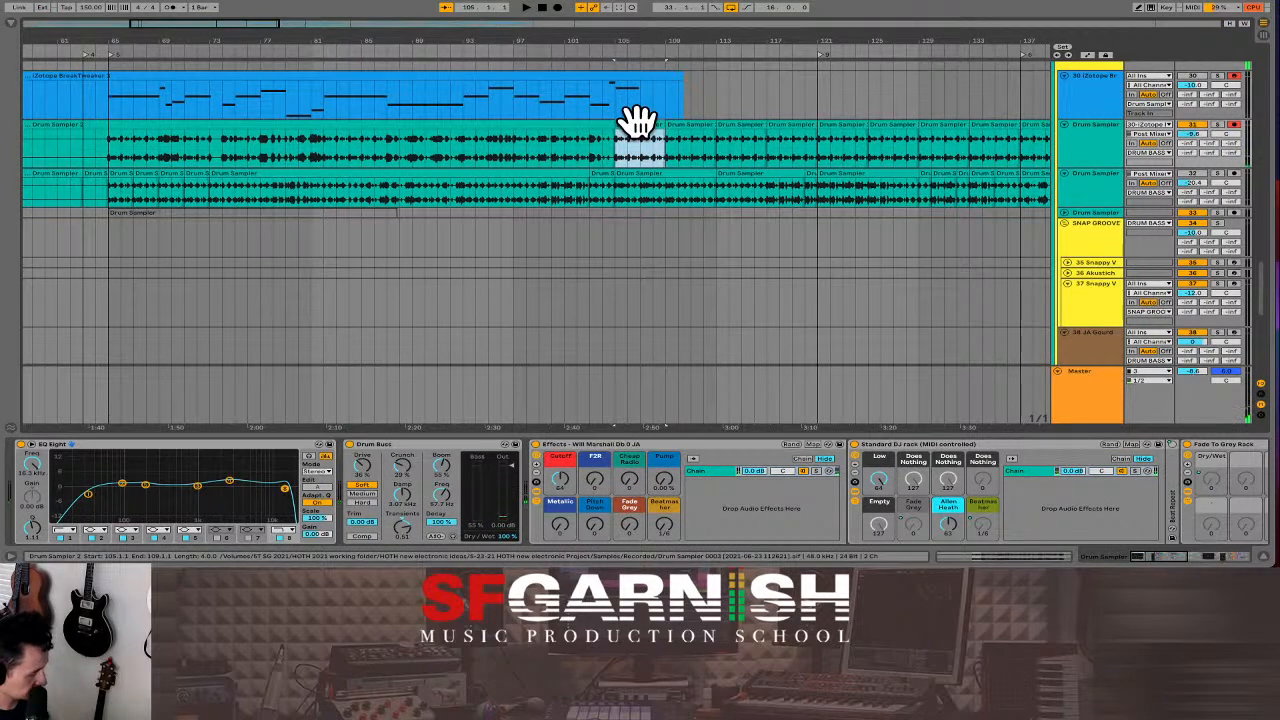
pyautogui.click(488, 155)
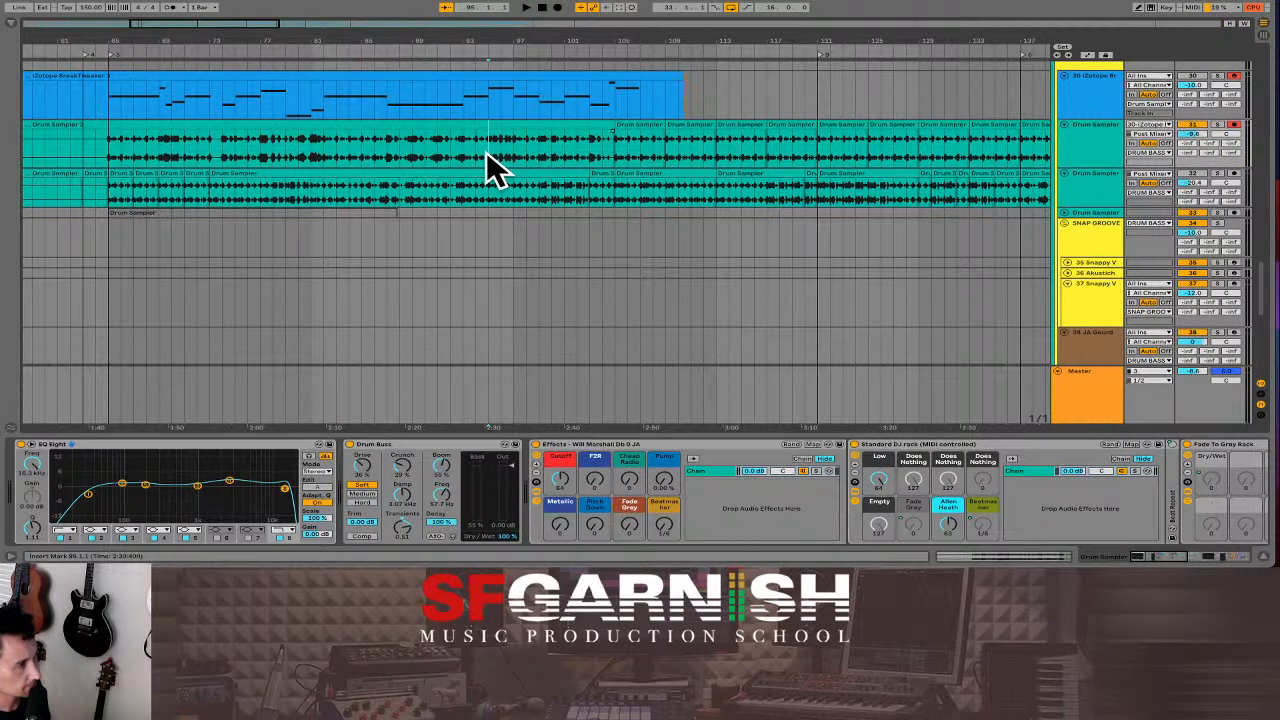
pyautogui.click(478, 155)
pyautogui.press('space')
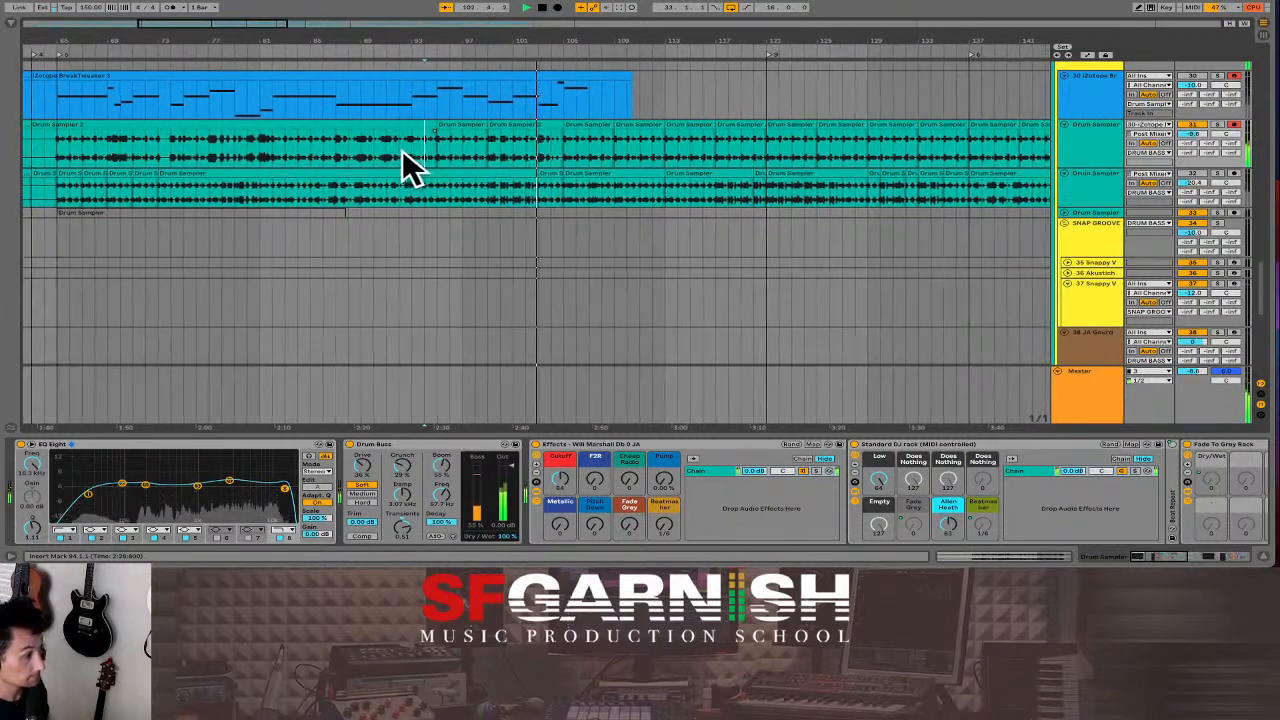
# Place another copy of the four-bar Drum Sampler clip at bar 91 on track 31 and play the transition.
pyautogui.click(396, 150)
pyautogui.press('space')
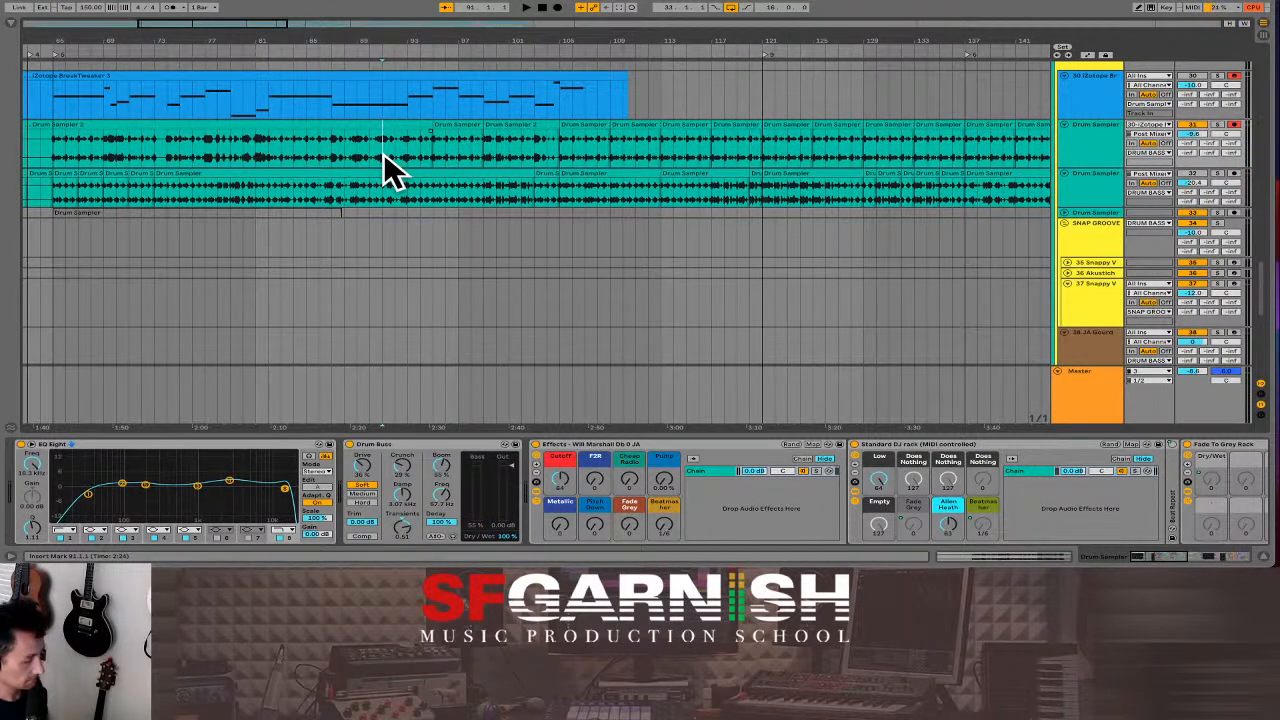
pyautogui.press('space')
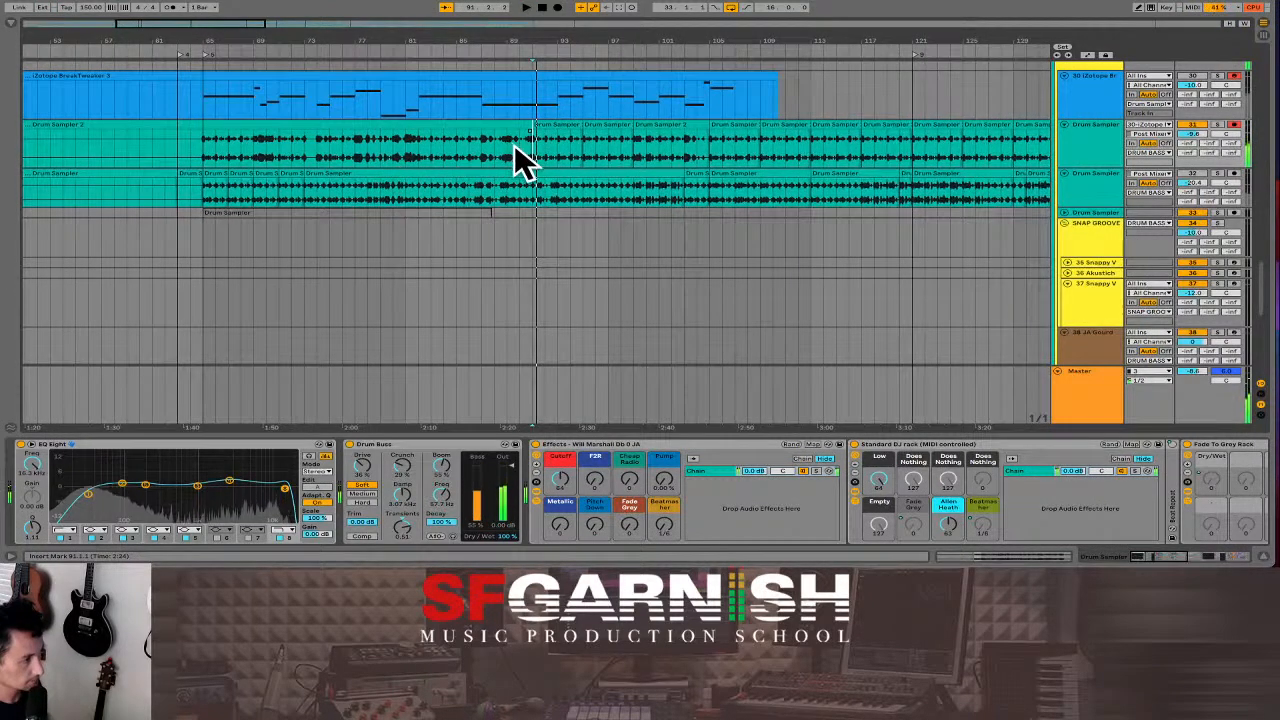
pyautogui.press('space')
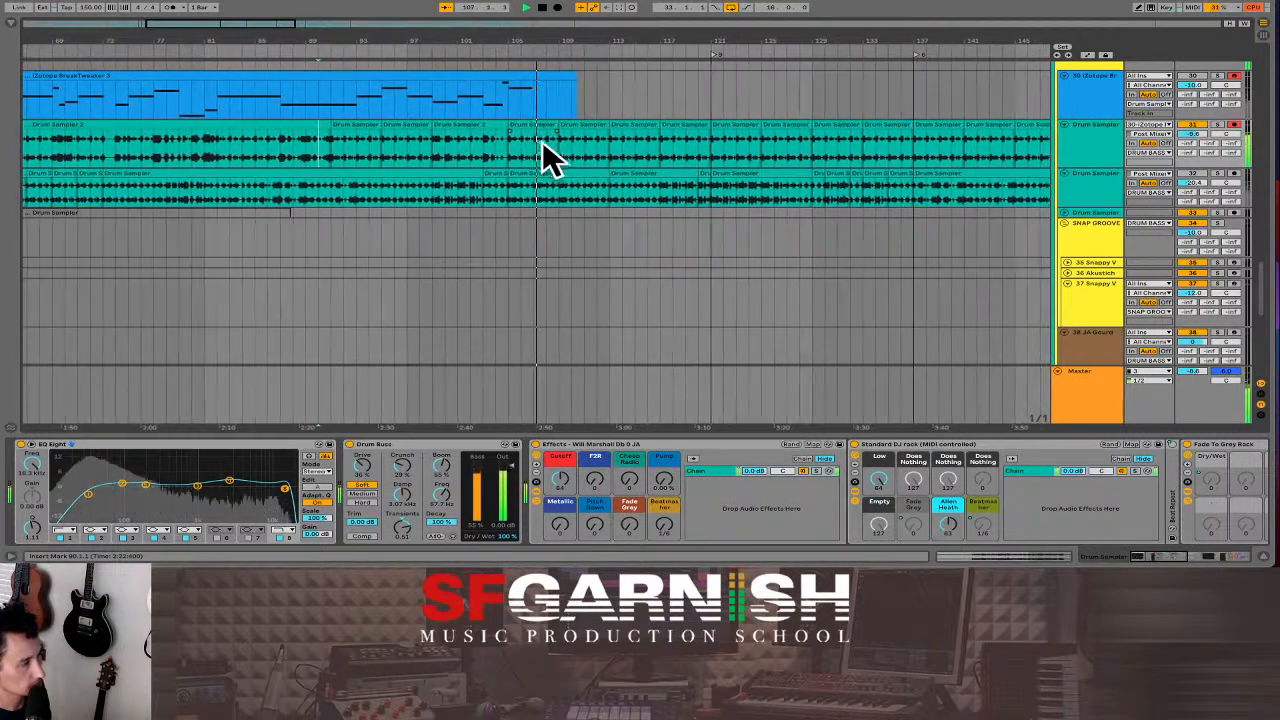
# Solo track 32 and play its separate drum clips from bar 185.
pyautogui.press('-')
pyautogui.press('-')
pyautogui.press('-')
pyautogui.press('-')
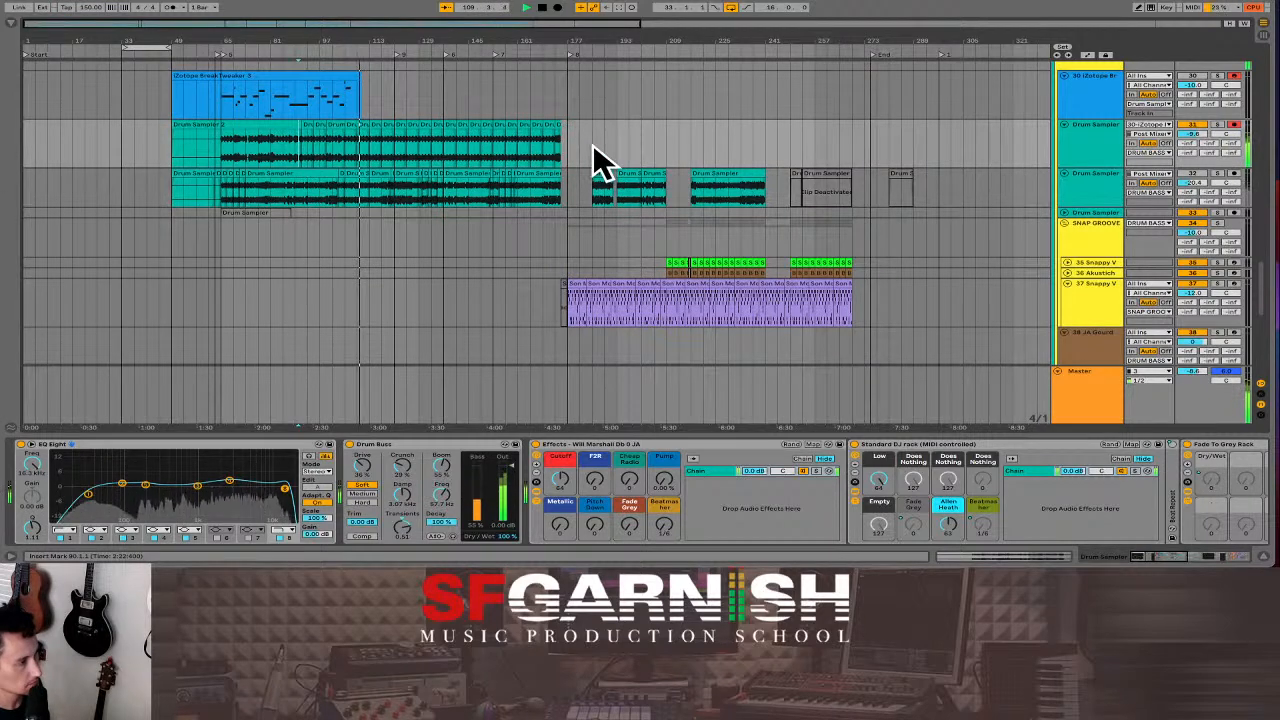
pyautogui.click(596, 162)
pyautogui.press('space')
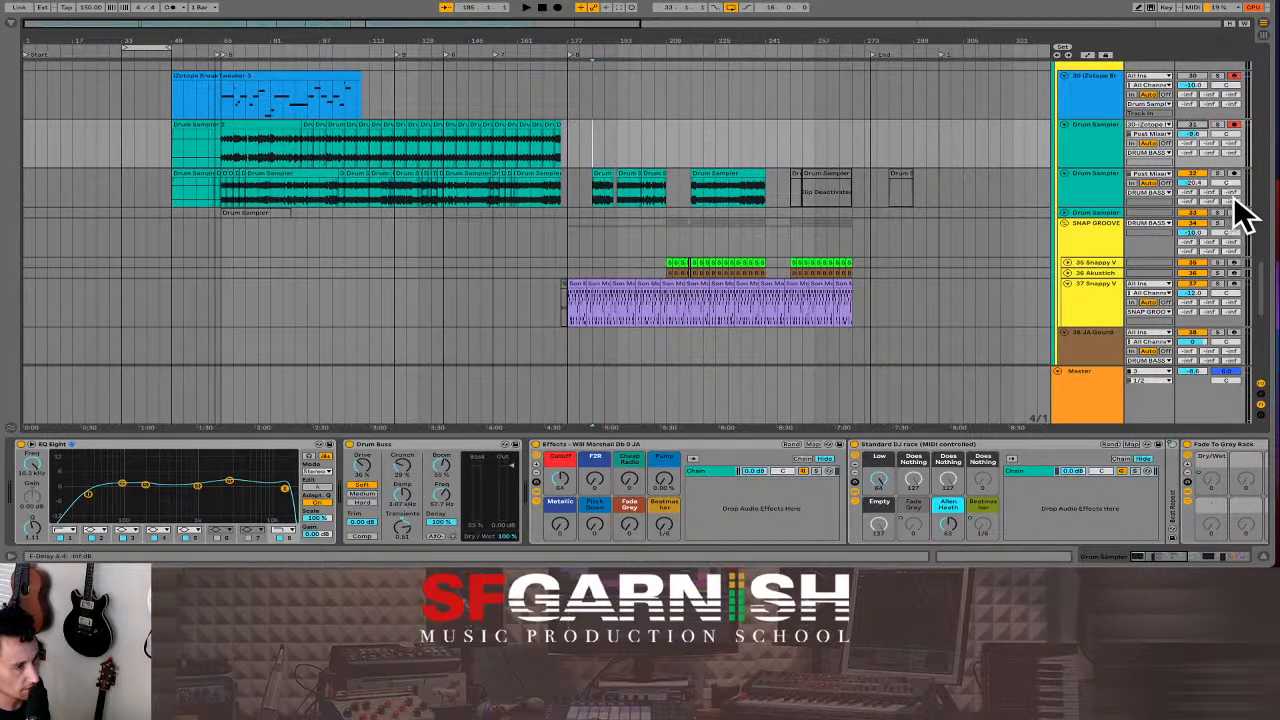
pyautogui.click(1217, 174)
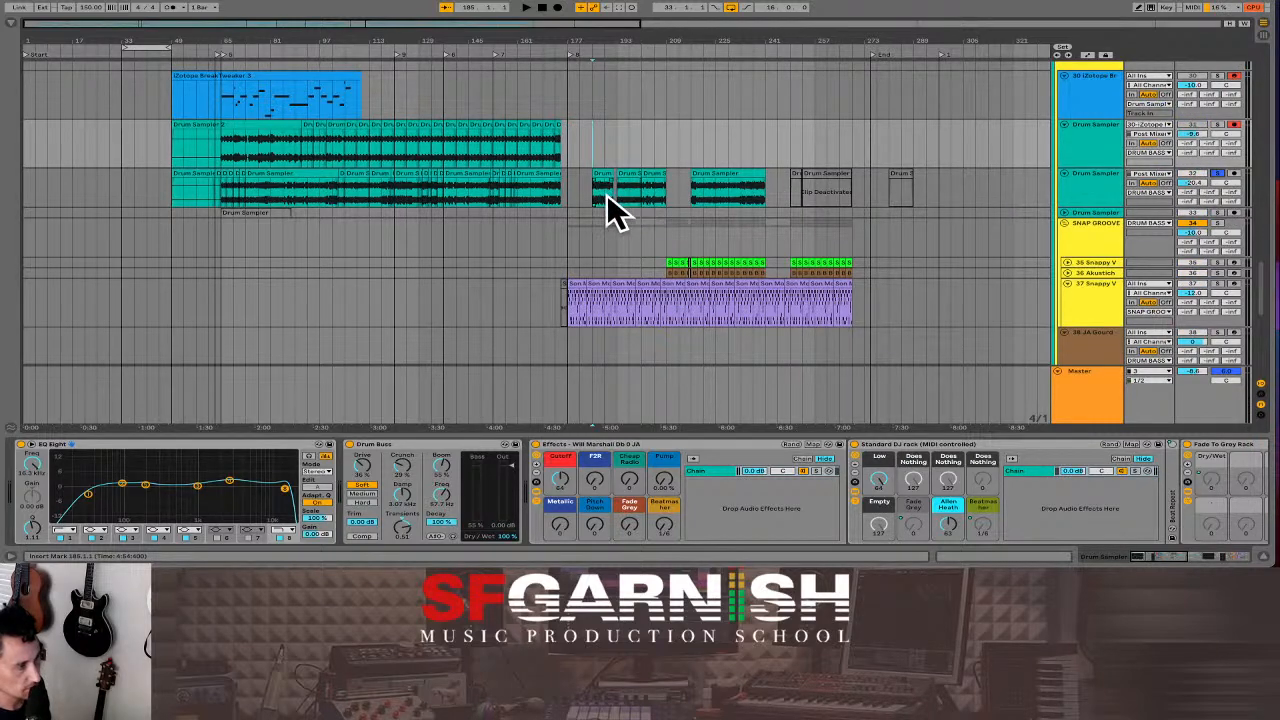
pyautogui.press('space')
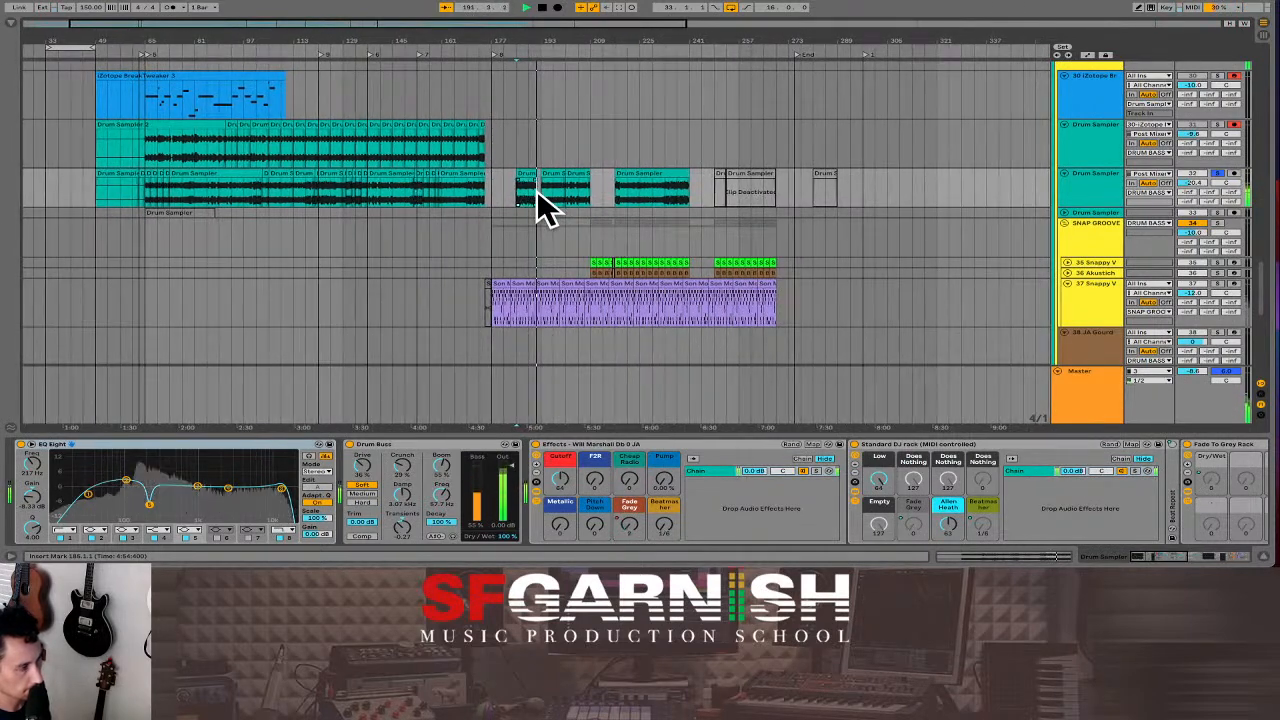
pyautogui.press('space')
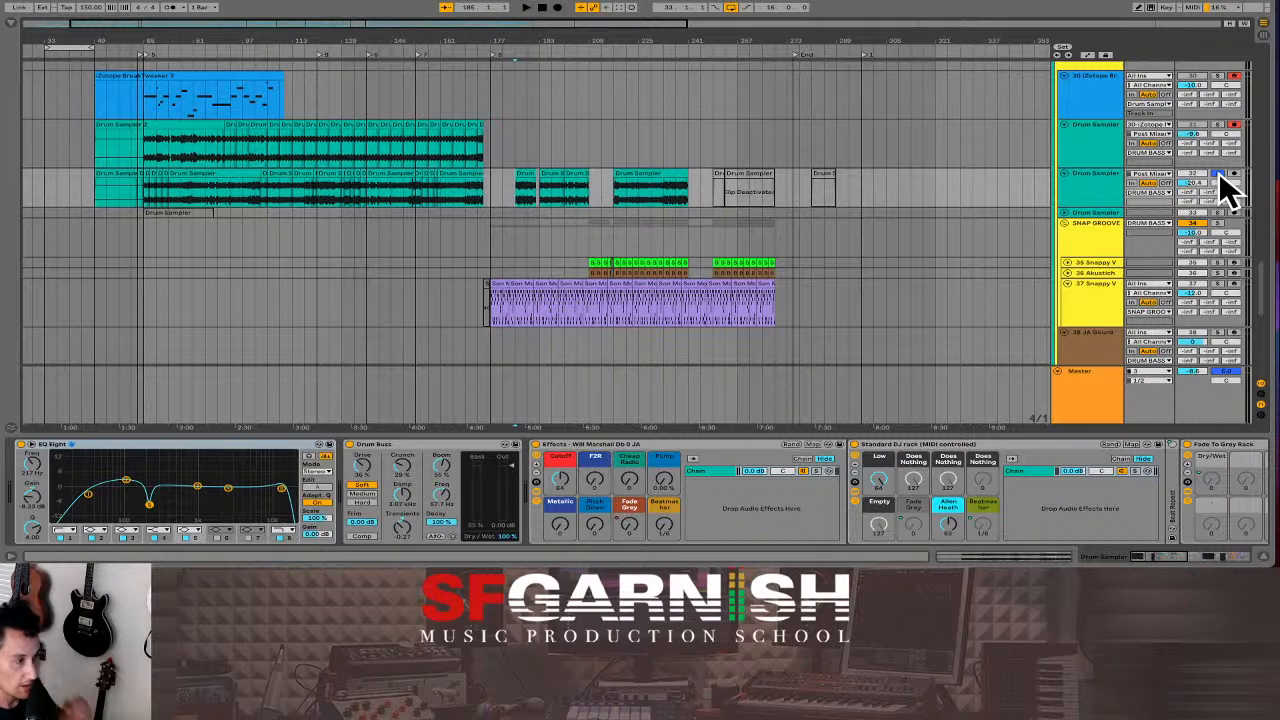
# Load the Tutorial preset from the Demo category into BreakTweaker on track 30 and unsolo track 32.
pyautogui.click(540, 100)
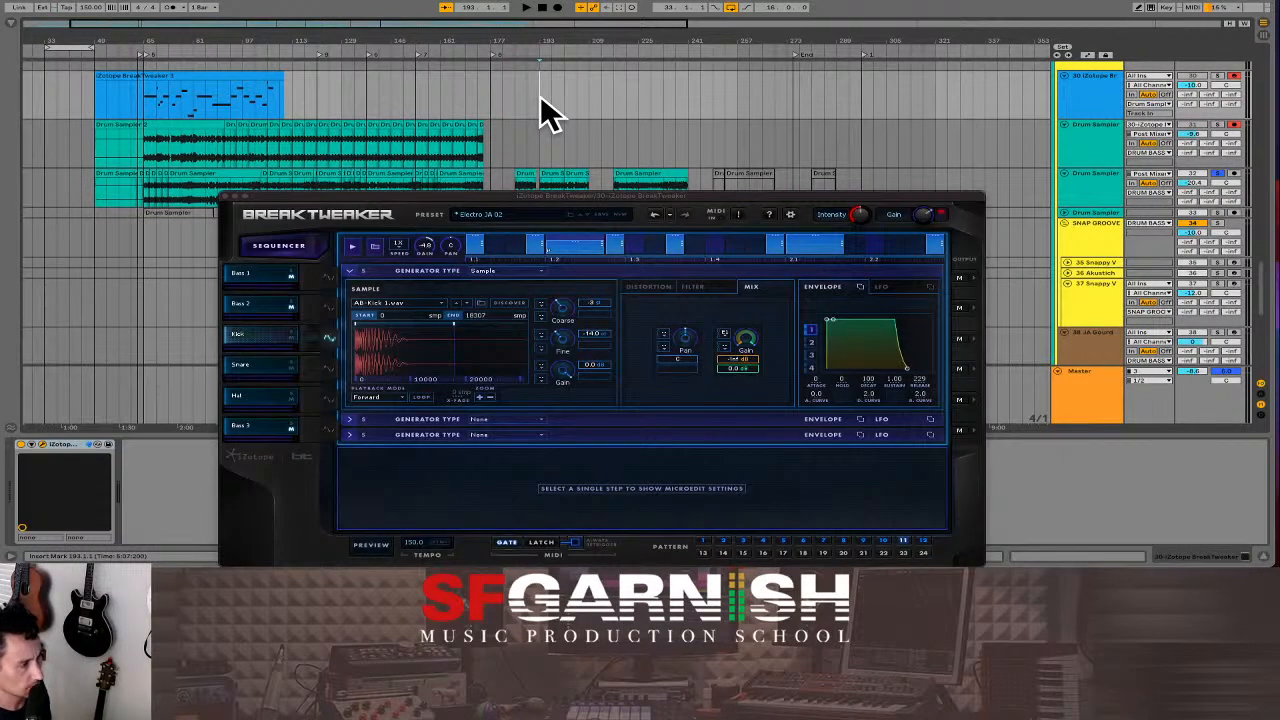
pyautogui.click(531, 213)
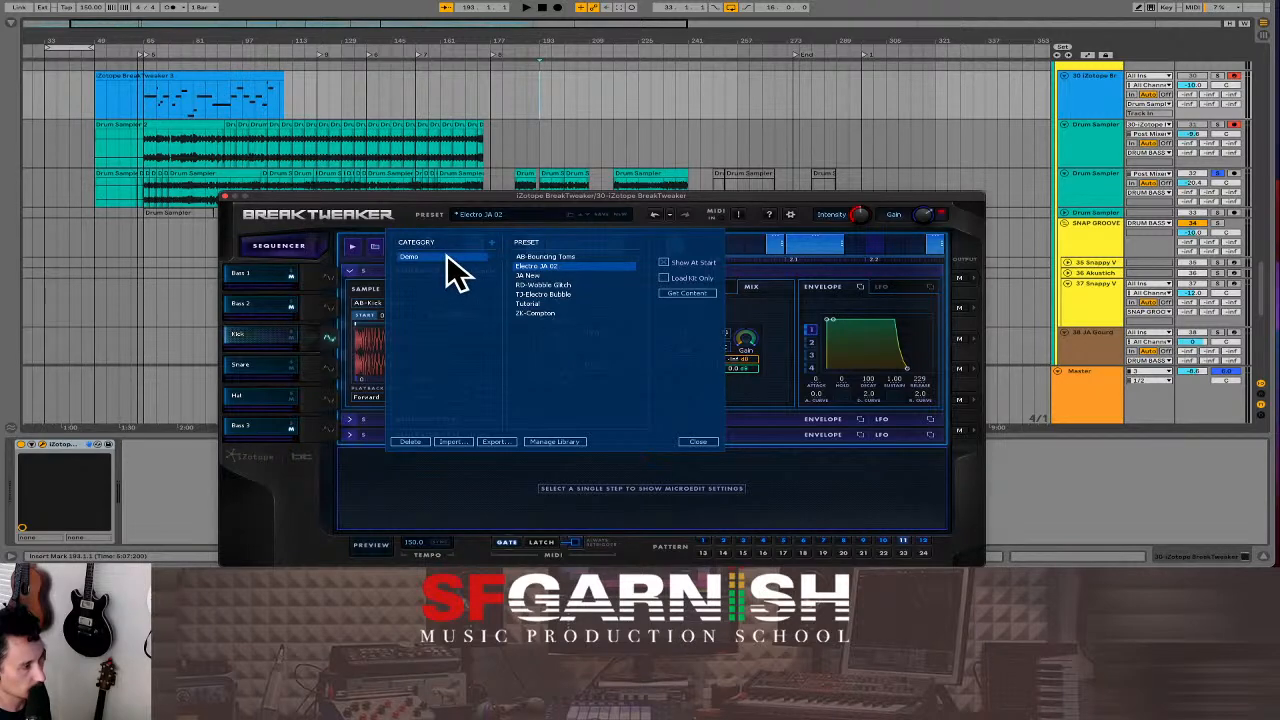
pyautogui.click(527, 304)
pyautogui.doubleClick(525, 304)
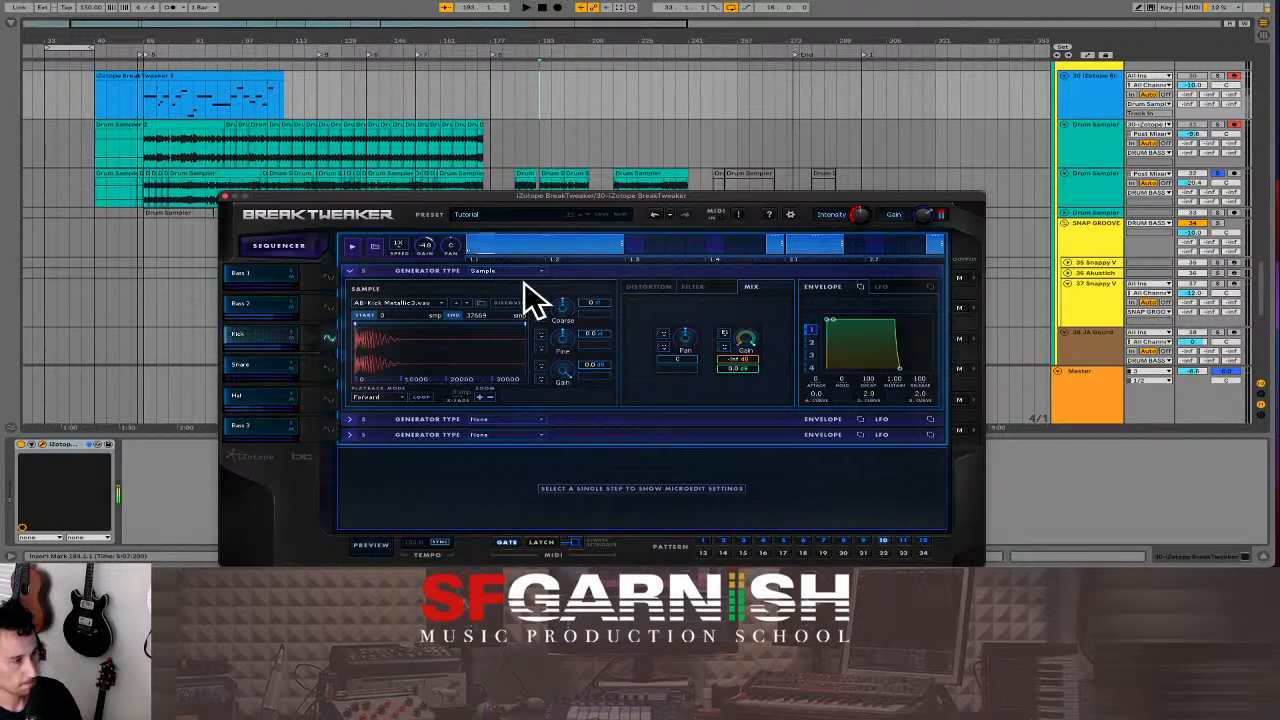
pyautogui.click(1220, 172)
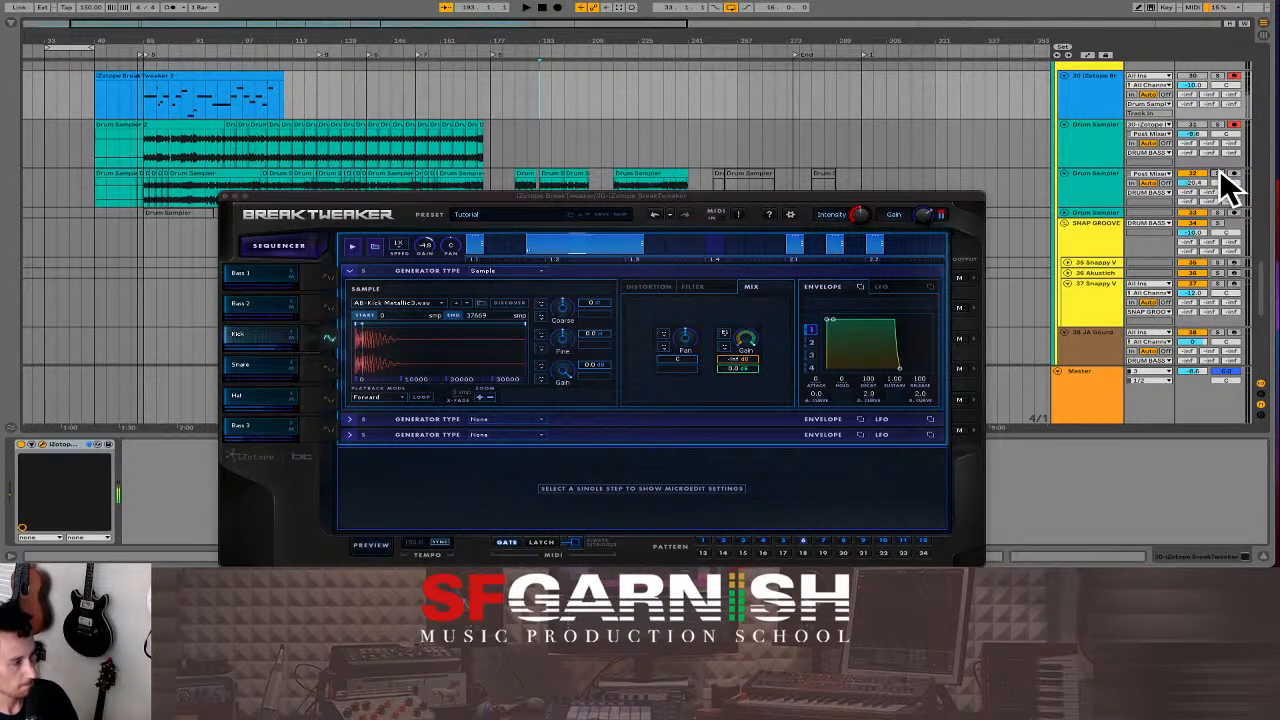
pyautogui.click(1196, 123)
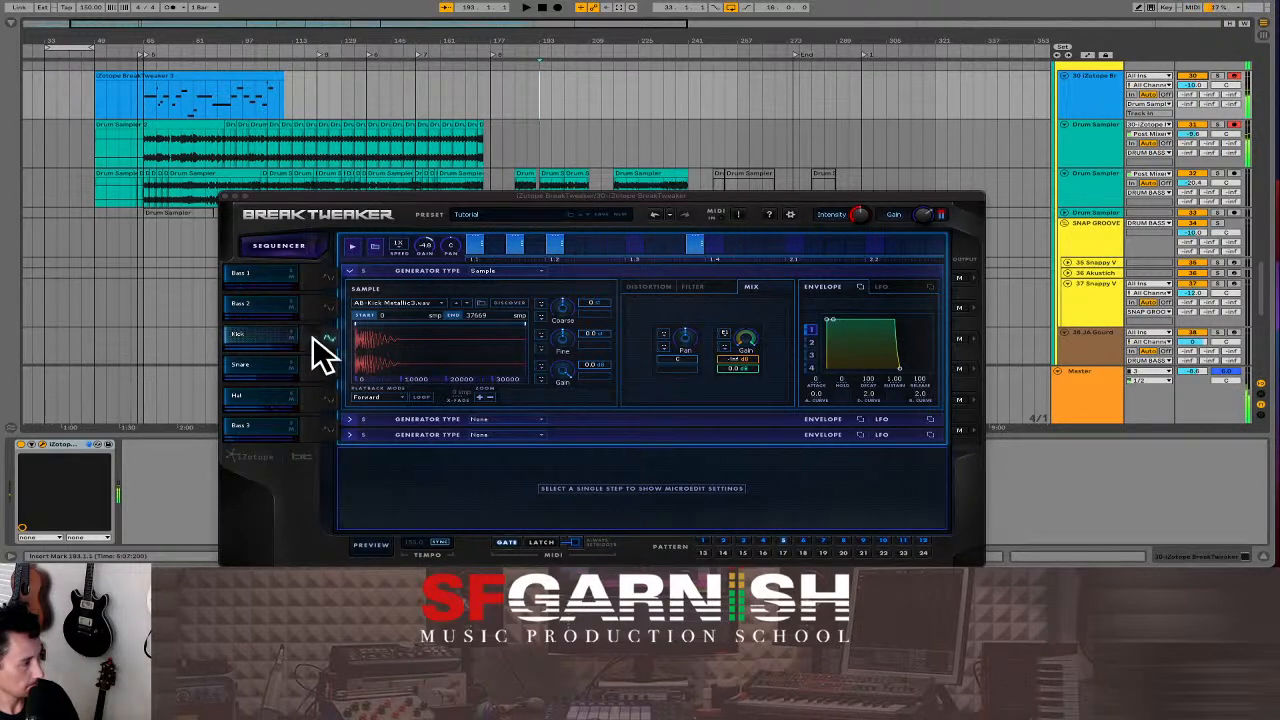
# Show BreakTweaker's Snare generator and lower its sample's coarse pitch to about -8 semitones.
pyautogui.click(256, 360)
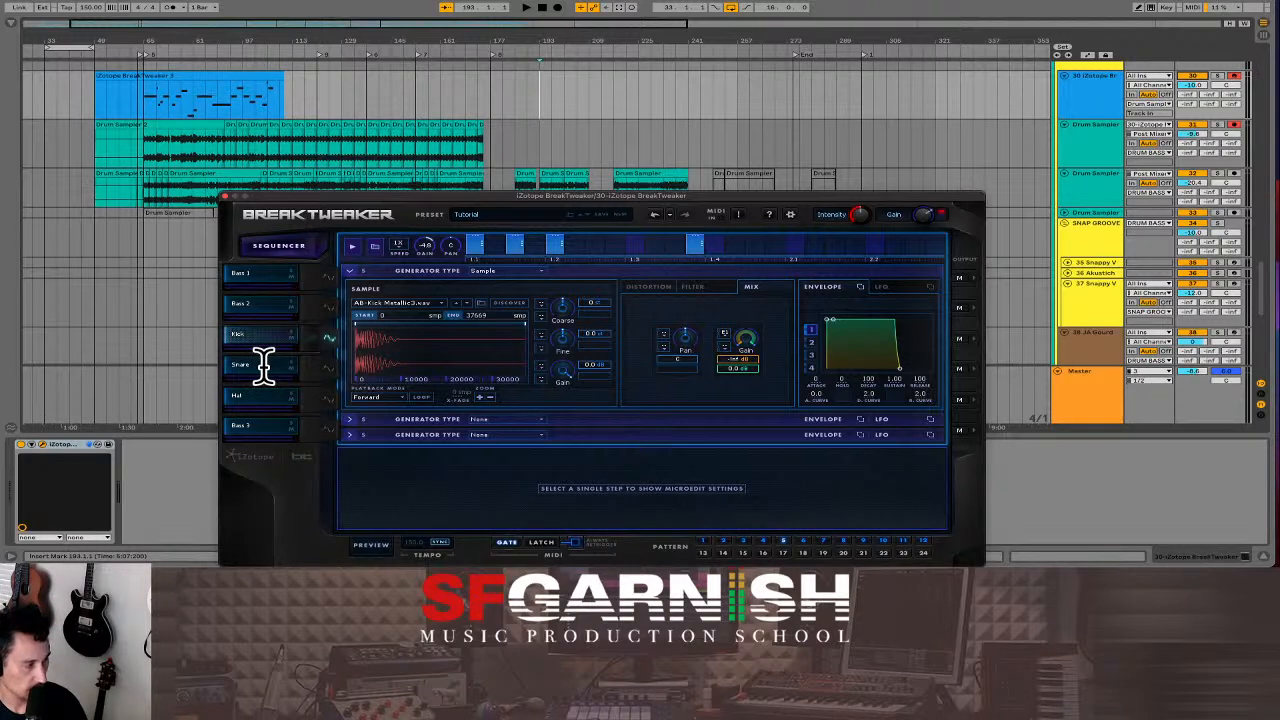
pyautogui.click(326, 363)
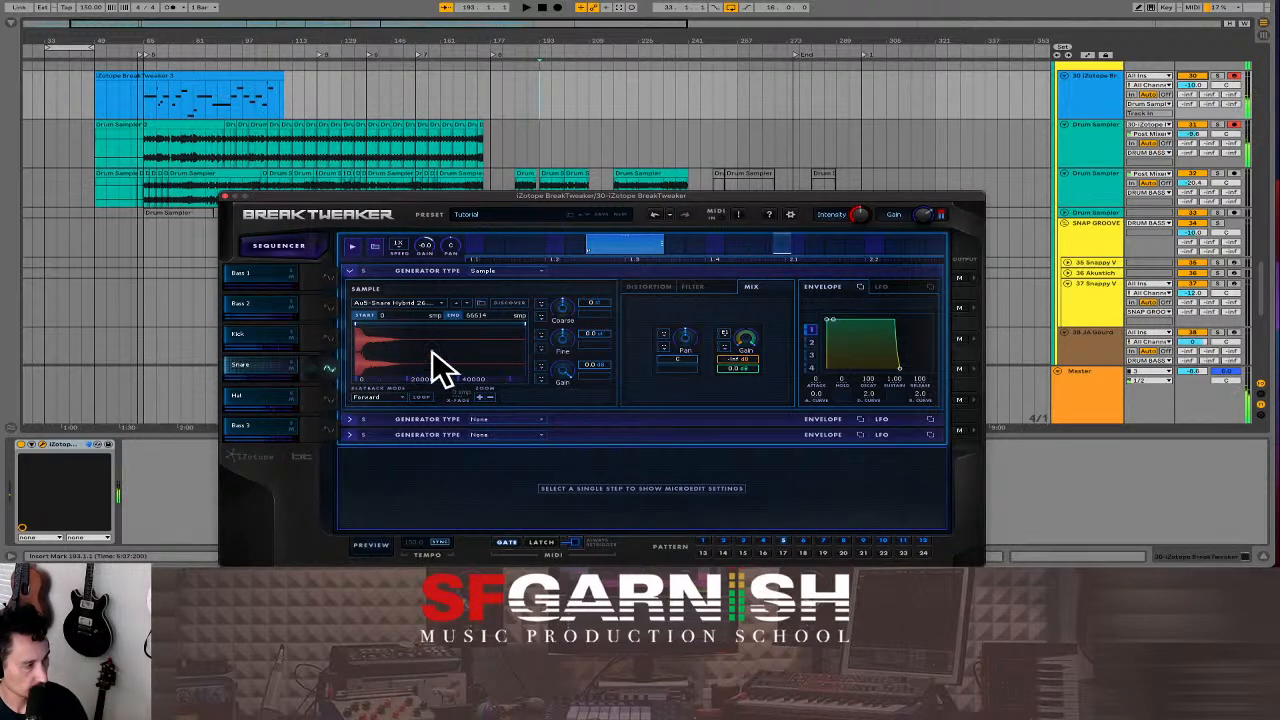
pyautogui.moveTo(557, 365); pyautogui.dragTo(564, 334)
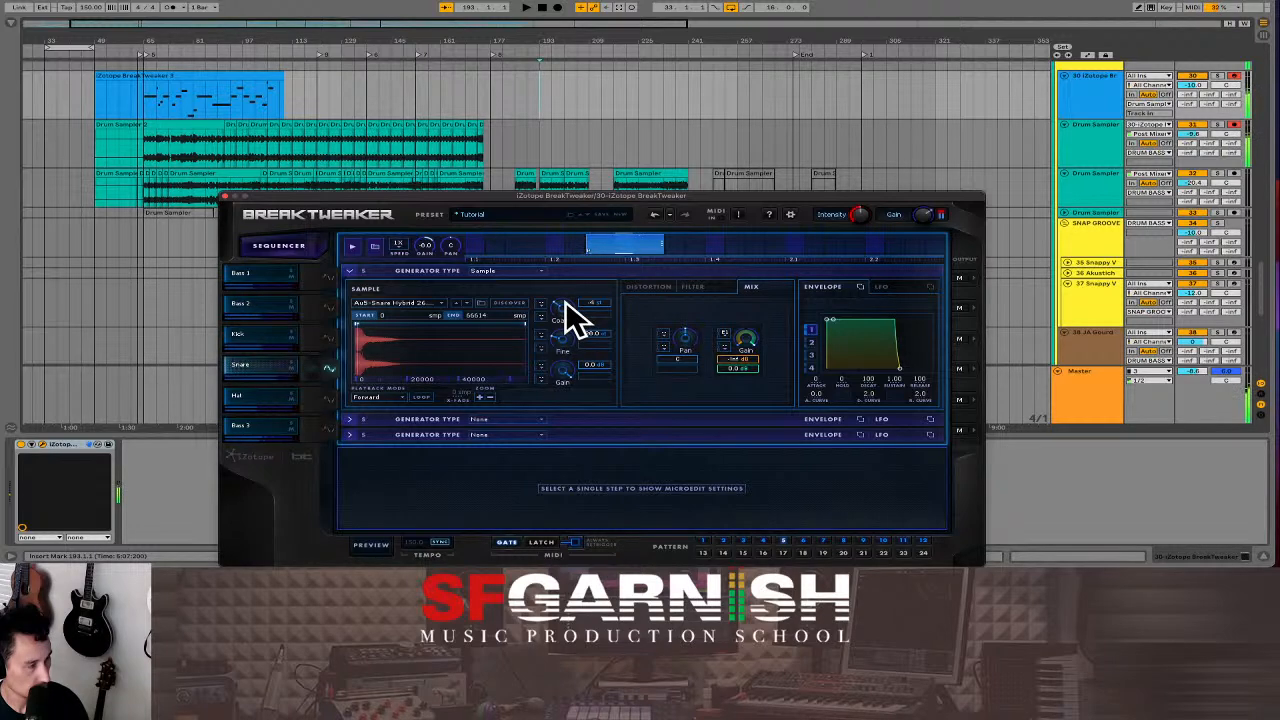
pyautogui.moveTo(565, 301); pyautogui.dragTo(562, 308)
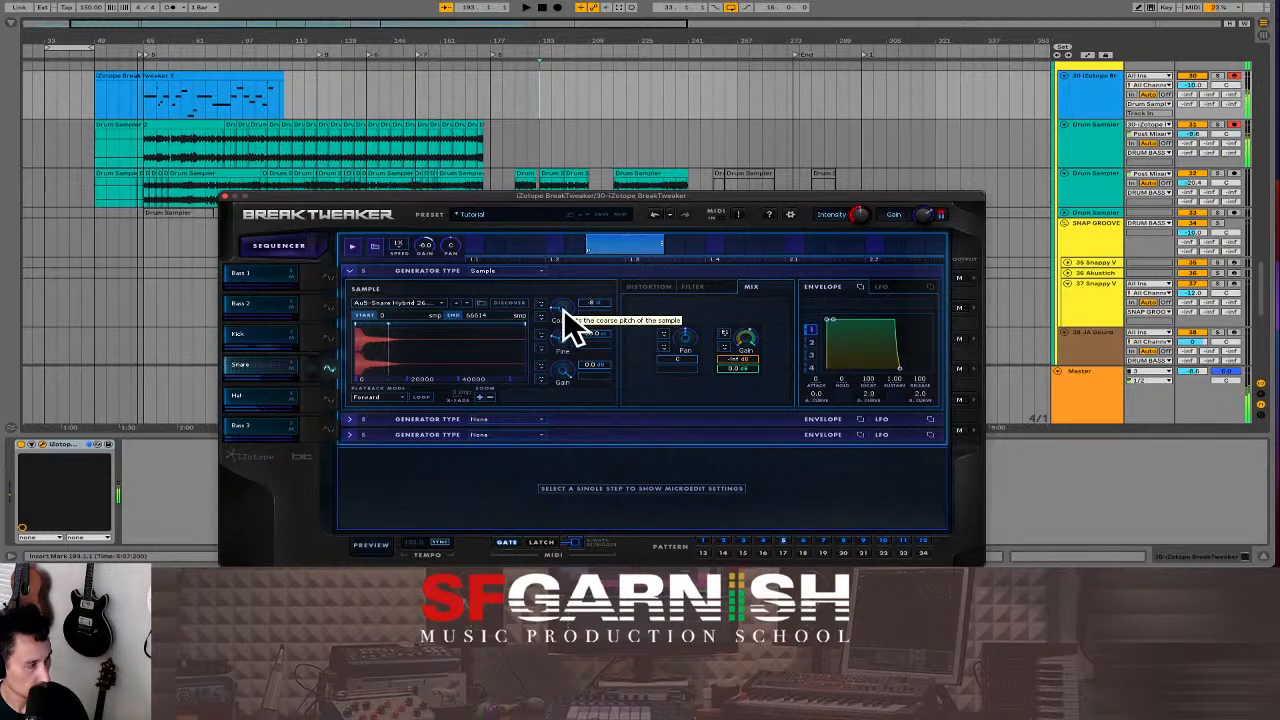
# Replace the Snare's sample with Au5-Snare Wet Dub 1 and move its start point to 6774 samples.
pyautogui.click(436, 303)
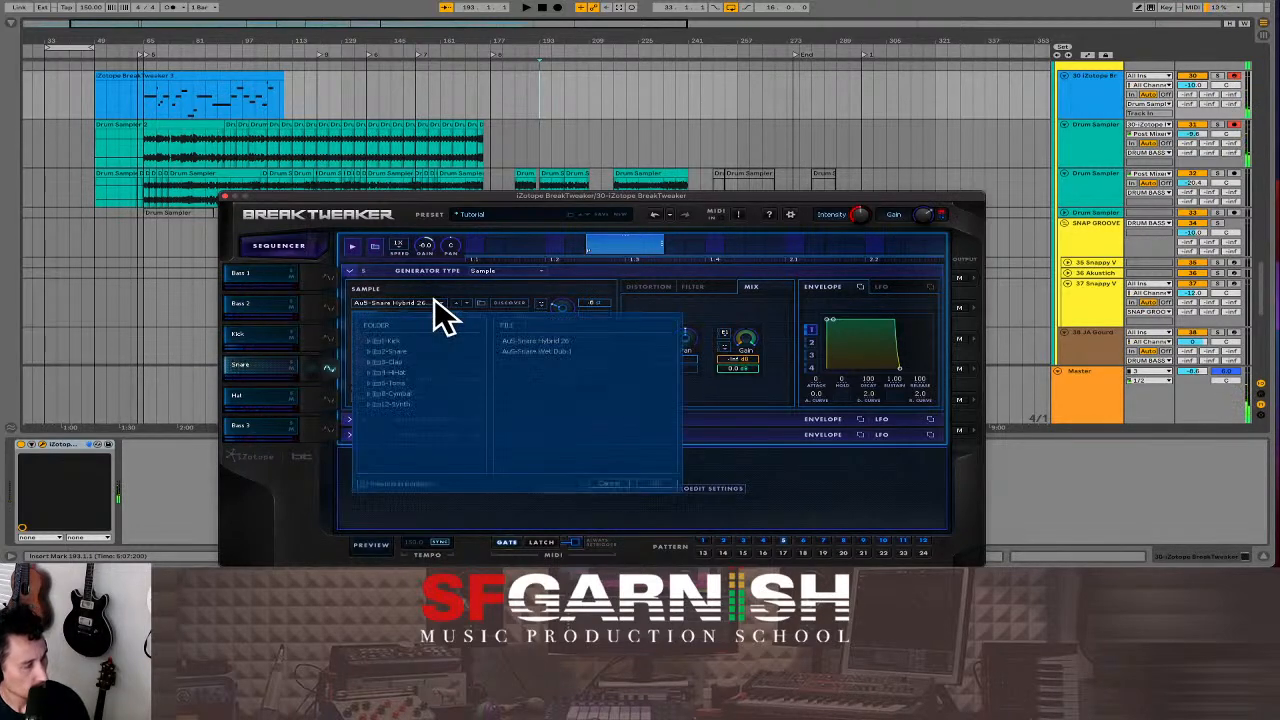
pyautogui.doubleClick(541, 351)
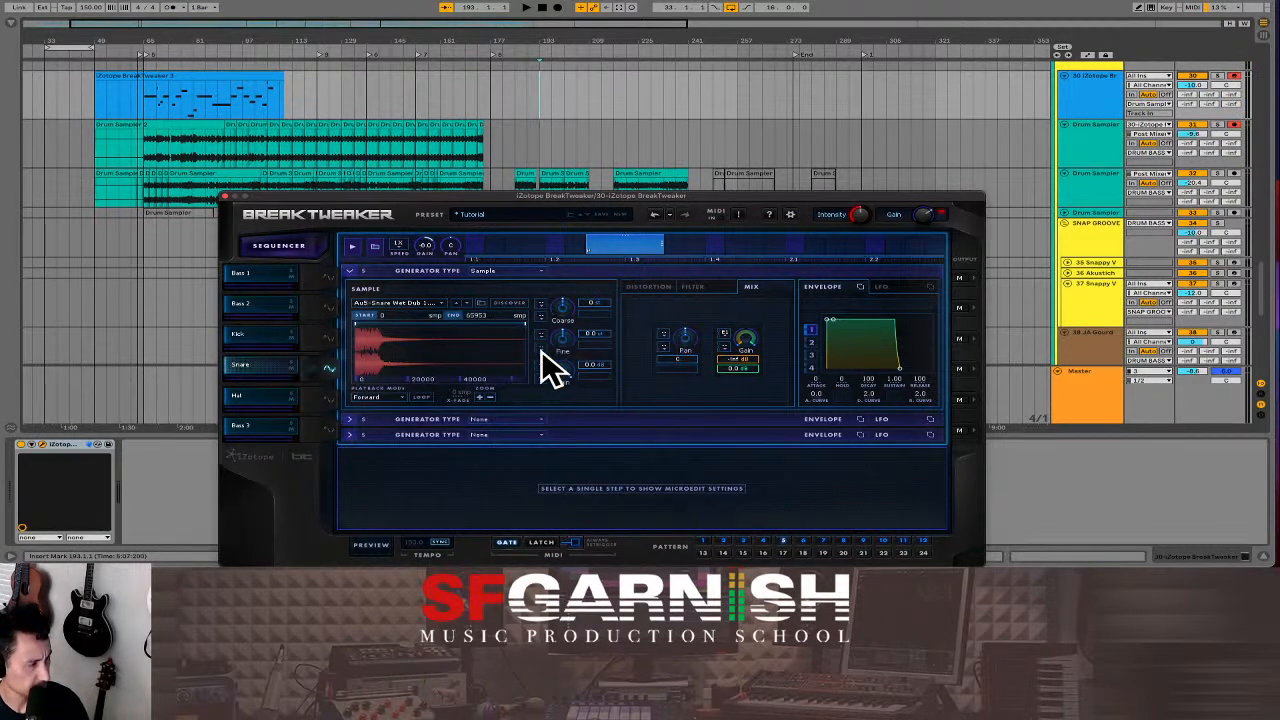
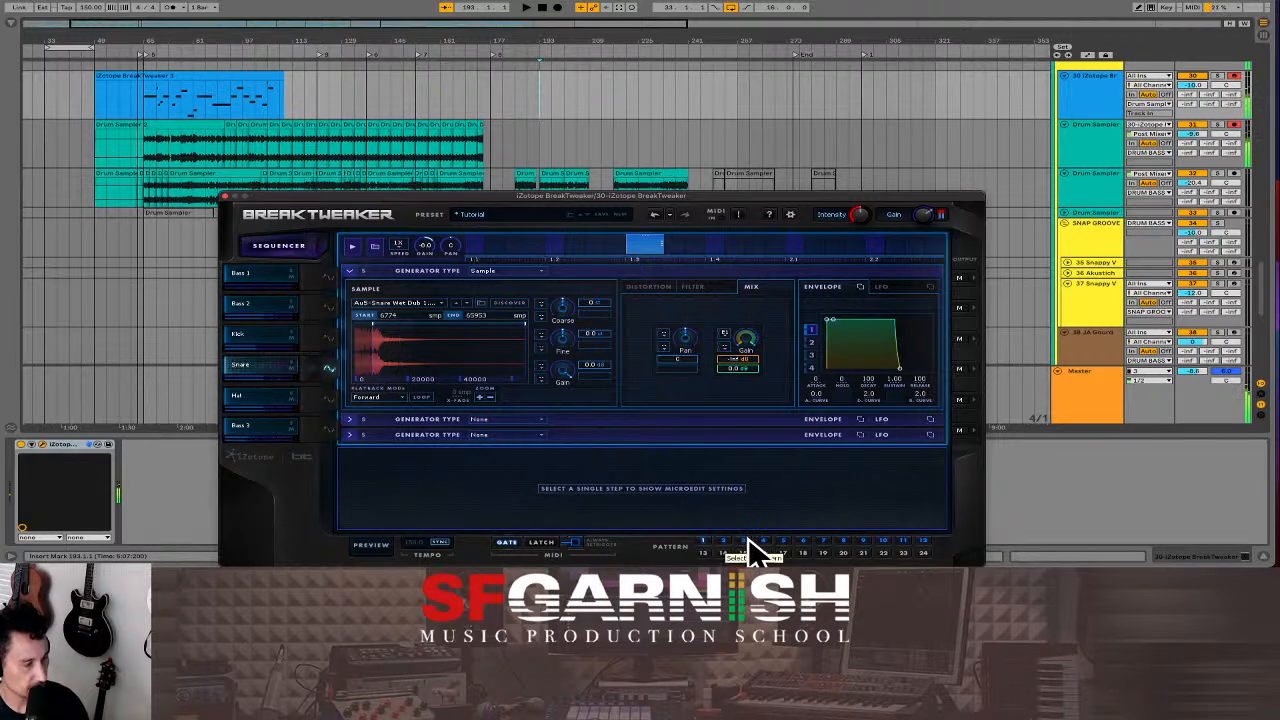
# Audition BreakTweaker patterns 2 through 9 with the new snare and return to pattern 8.
pyautogui.click(724, 541)
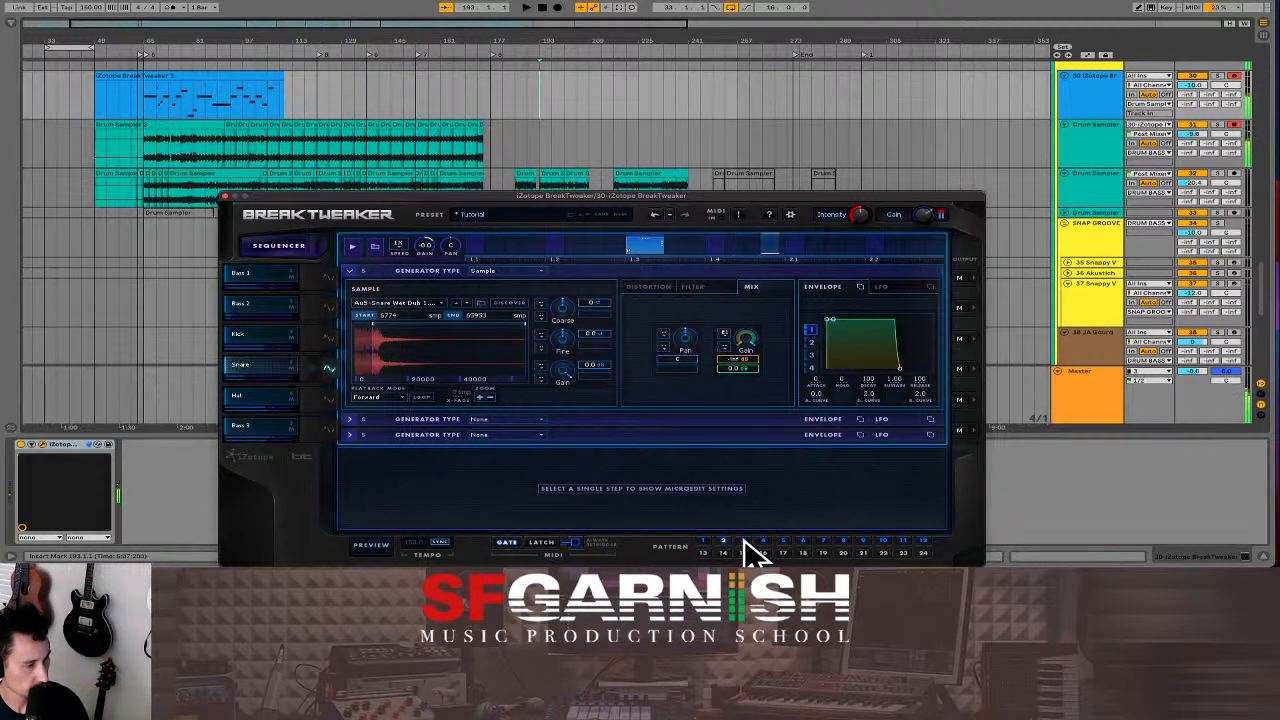
pyautogui.click(744, 541)
pyautogui.click(764, 541)
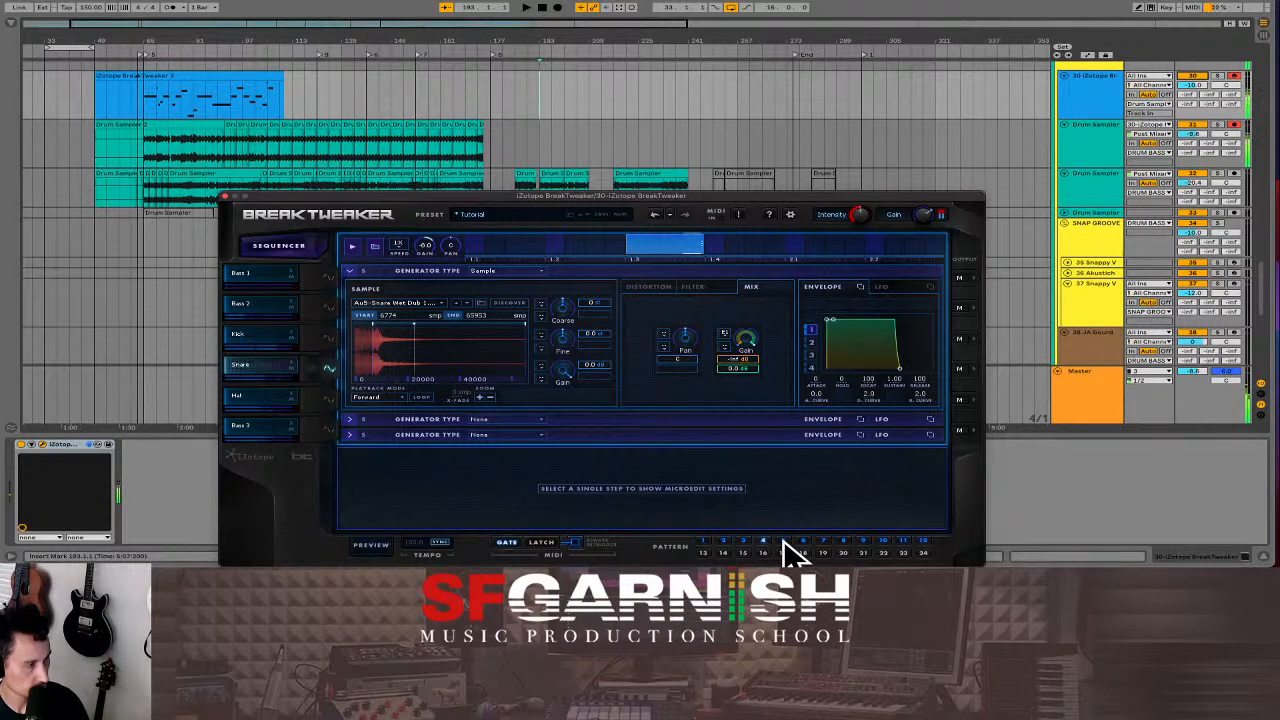
pyautogui.click(784, 541)
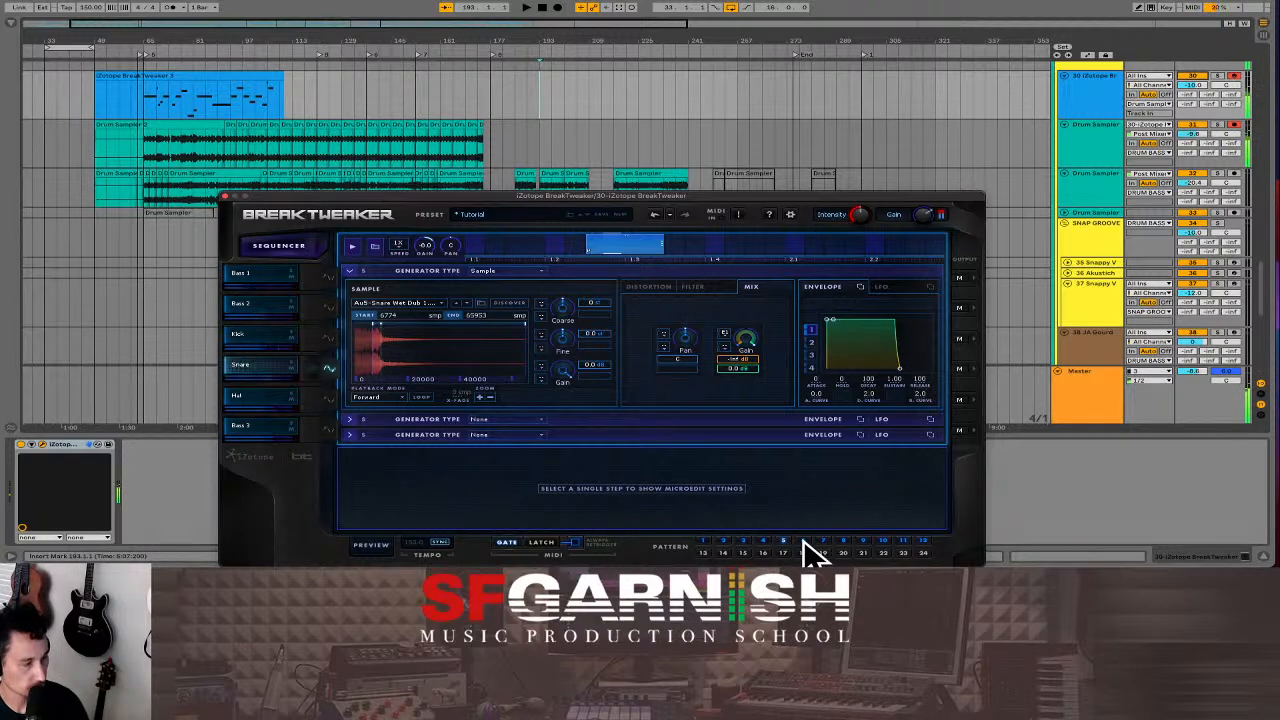
pyautogui.click(805, 543)
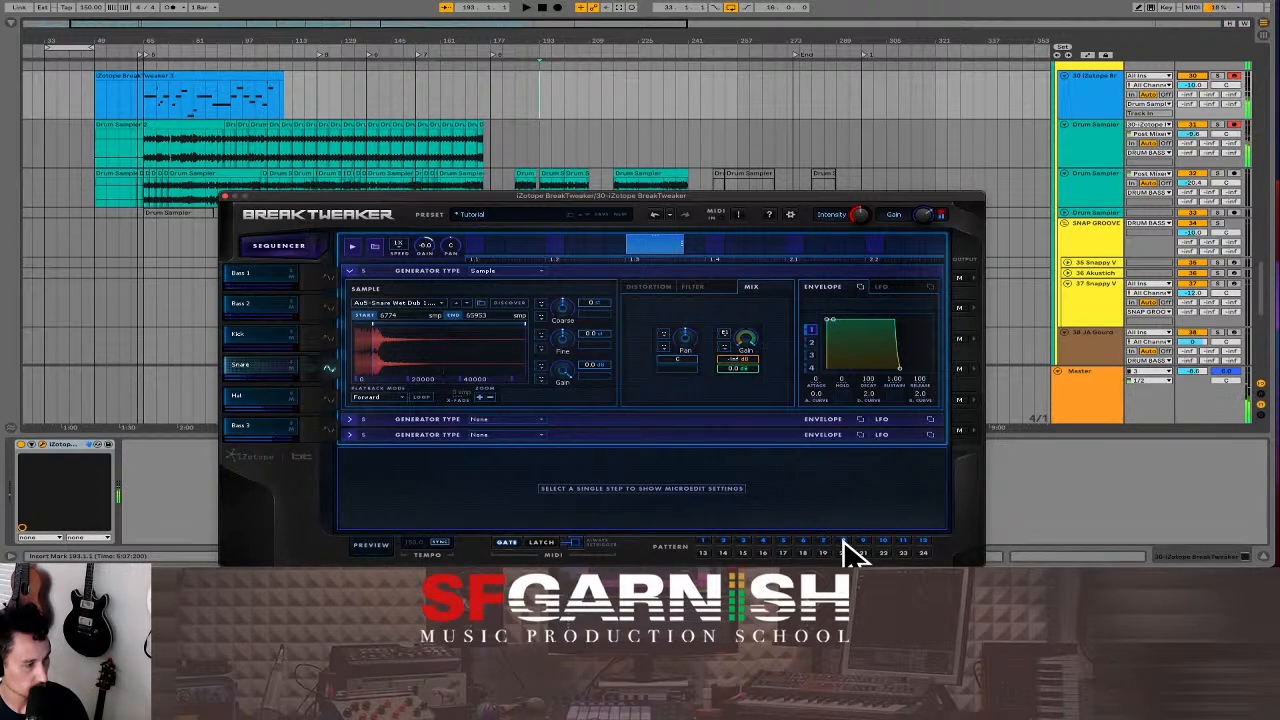
pyautogui.click(845, 542)
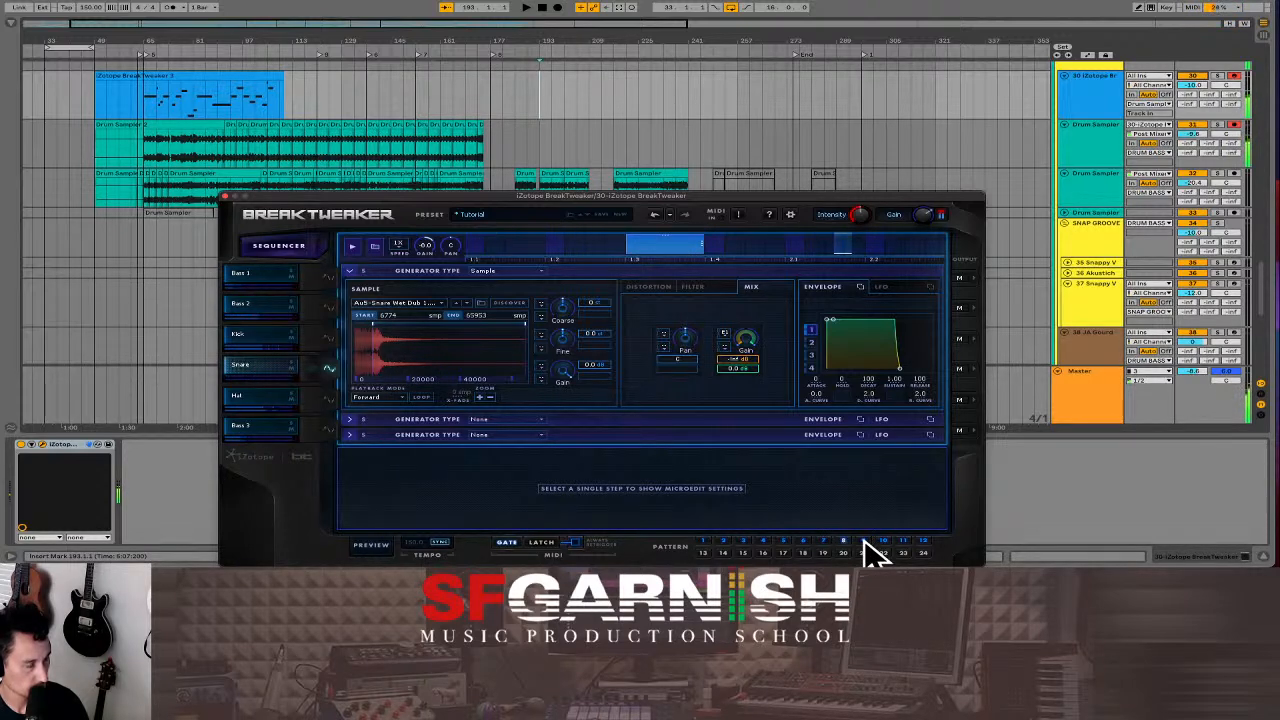
pyautogui.click(864, 540)
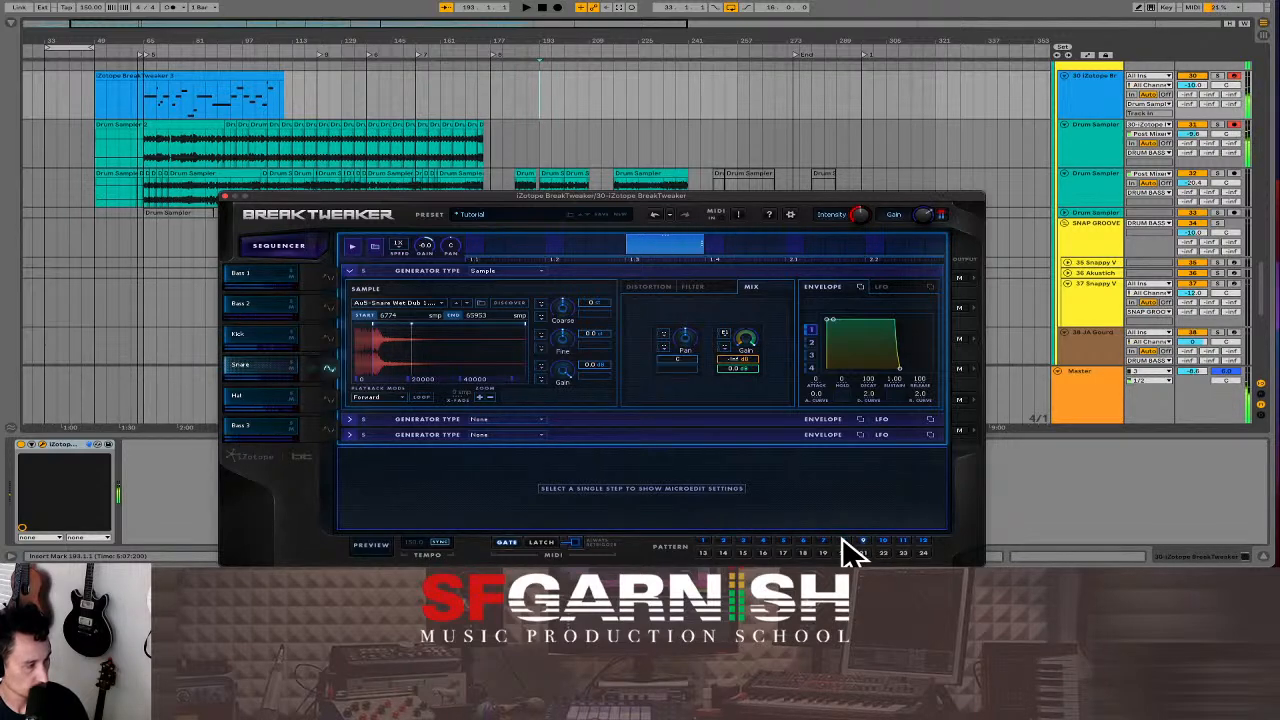
pyautogui.click(844, 545)
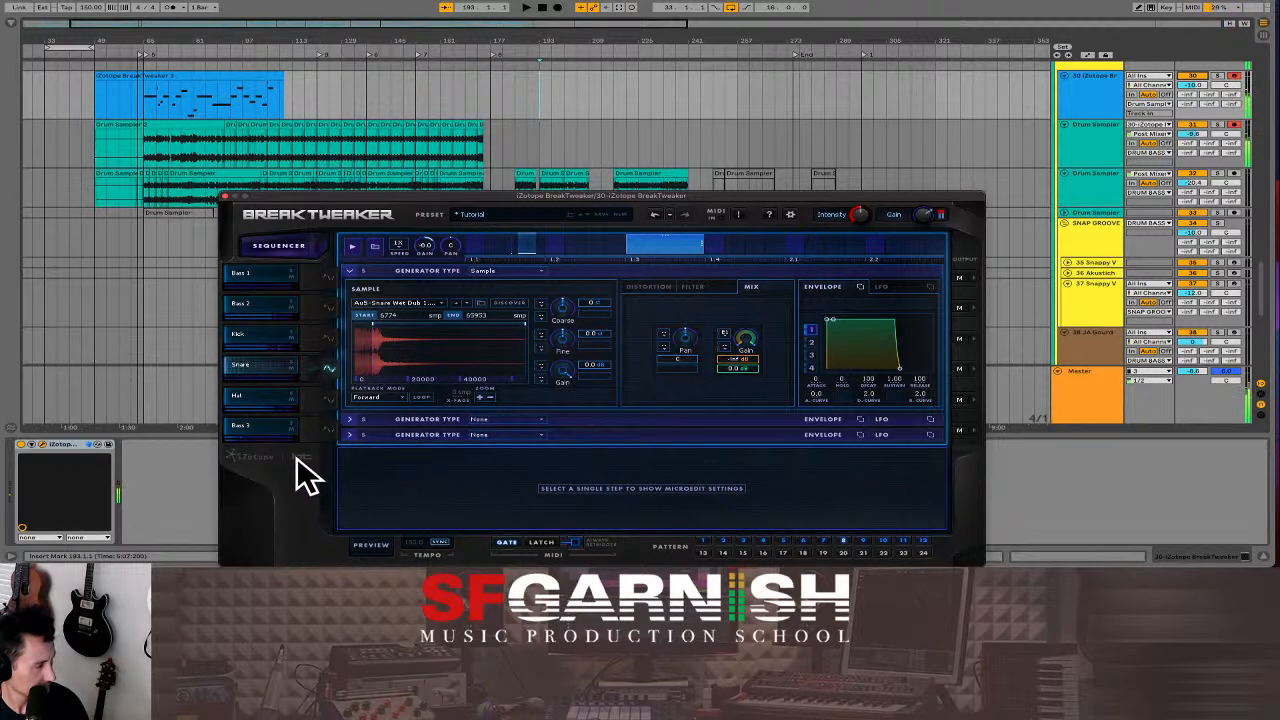
# Switch on the toggle beside each of the six tracks from Bass 1 to Bass 3, and audition patterns 11 and 4 to 6.
pyautogui.click(291, 276)
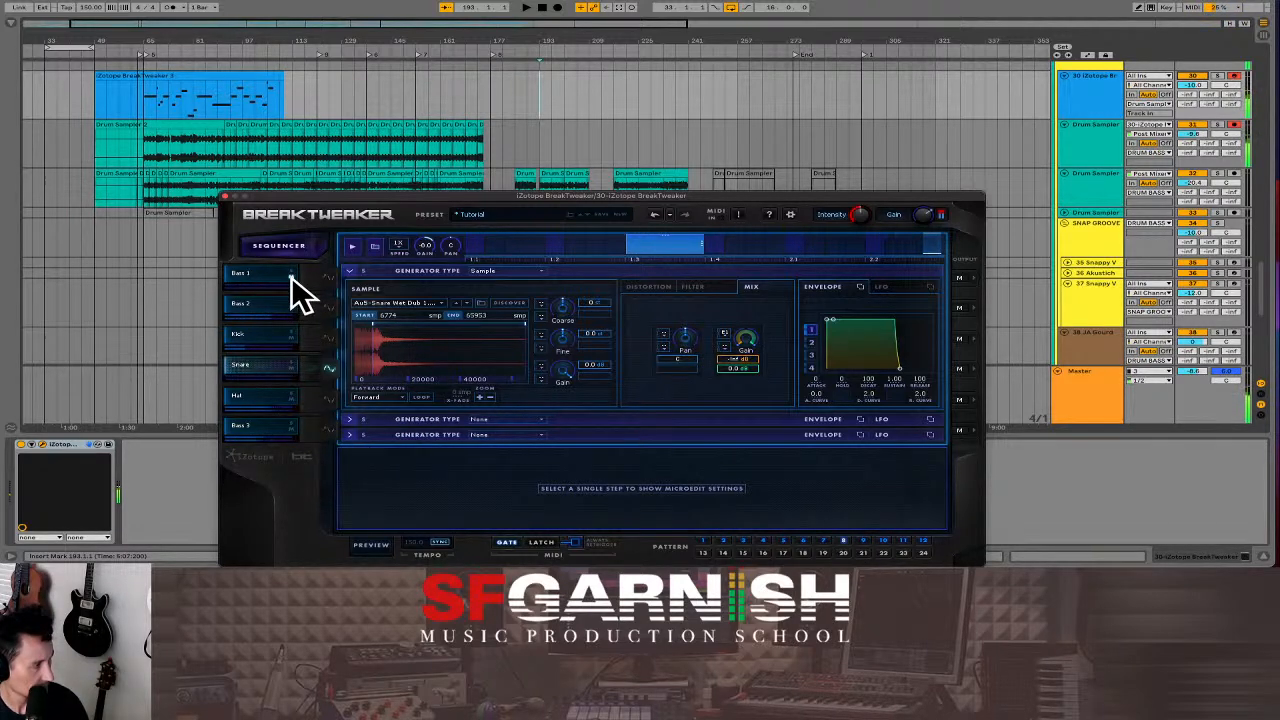
pyautogui.click(291, 428)
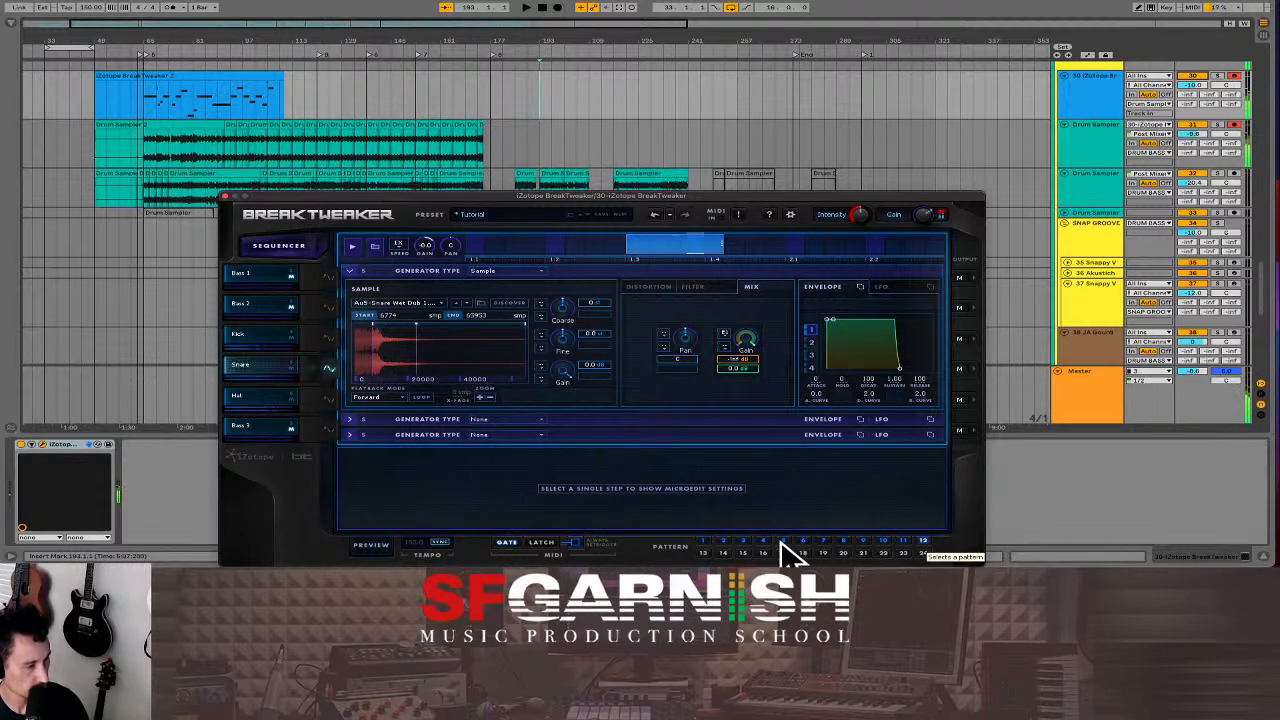
pyautogui.click(905, 540)
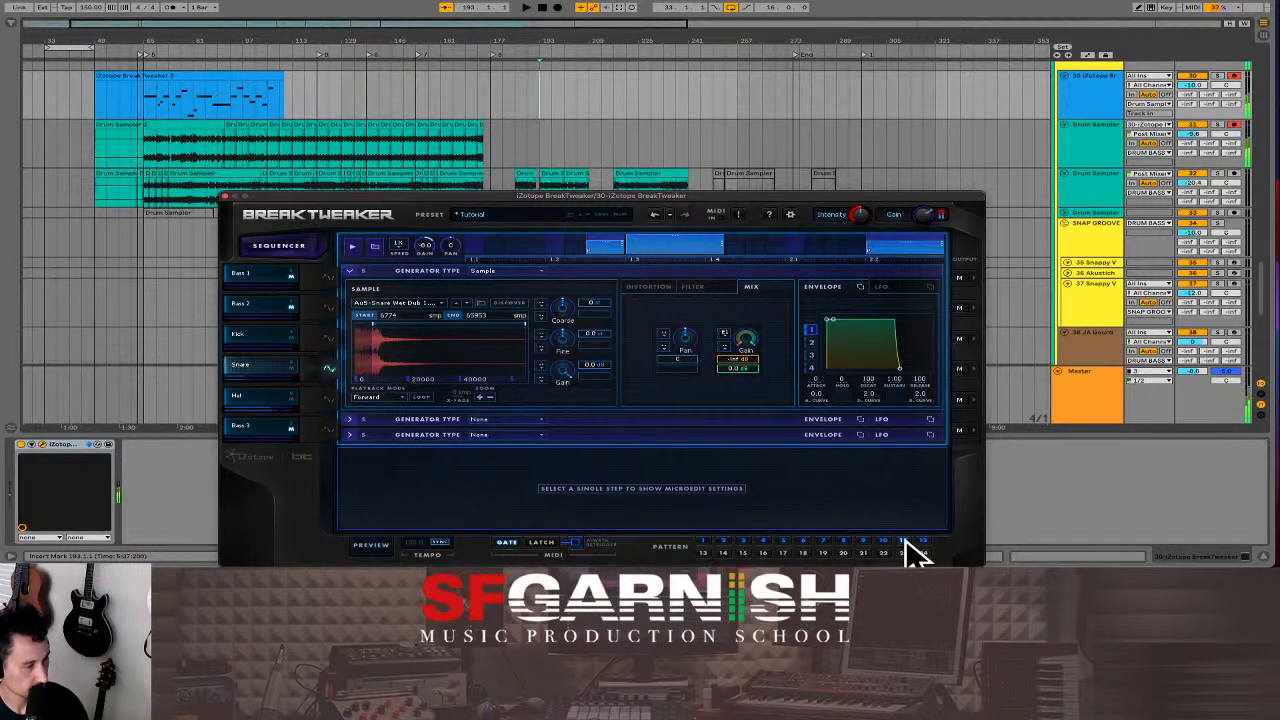
pyautogui.click(764, 540)
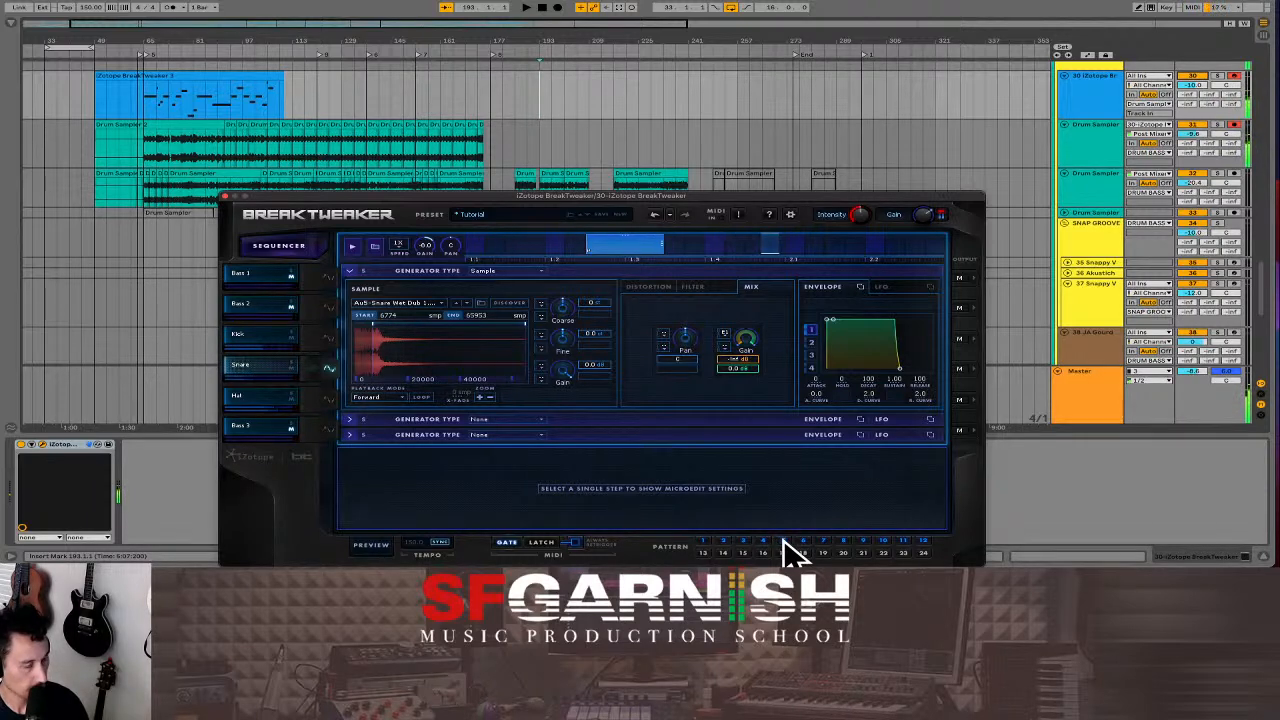
pyautogui.click(785, 542)
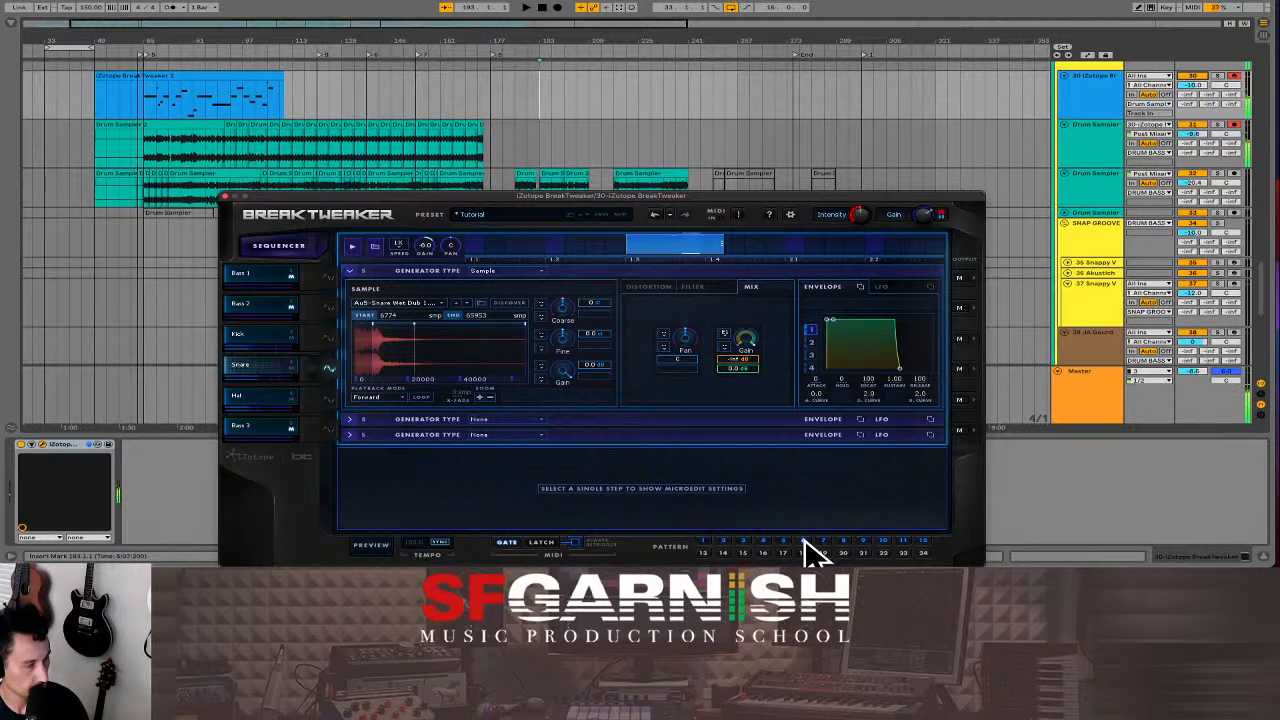
# Show the Kick generator, load the AB-Kick 1 sample, and lower its coarse pitch and its fine pitch to about -30.
pyautogui.click(247, 333)
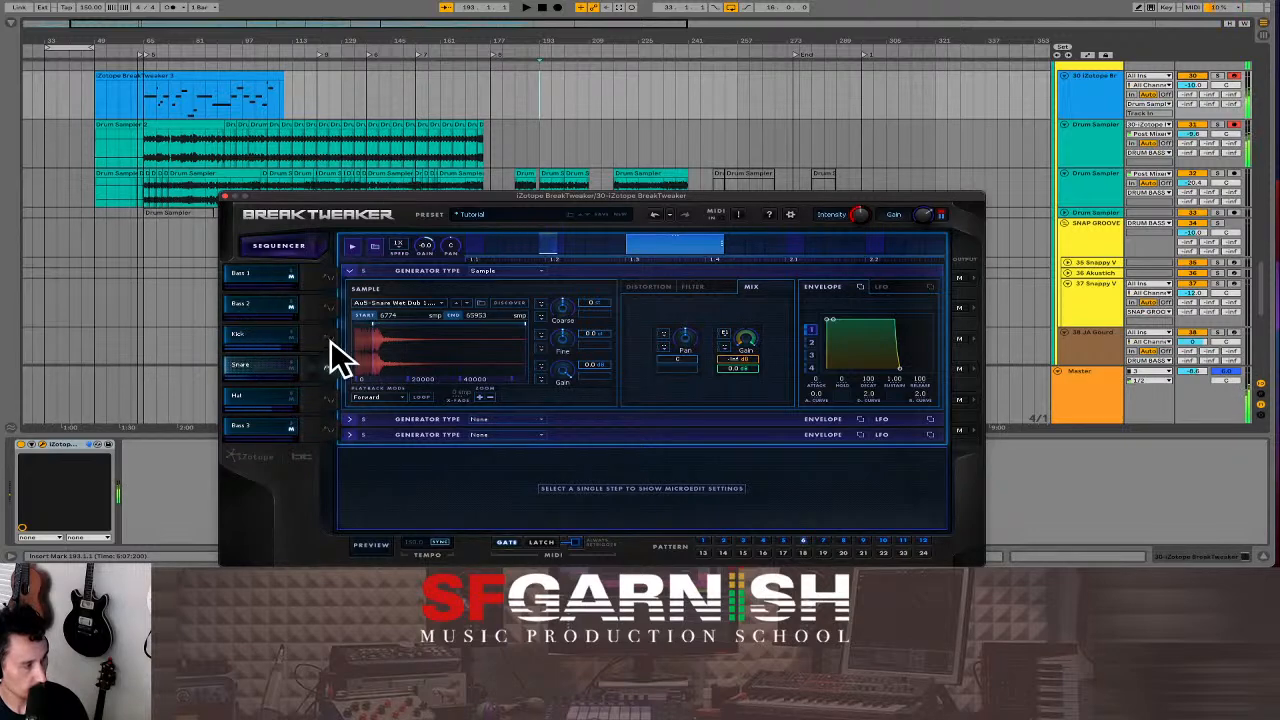
pyautogui.click(431, 299)
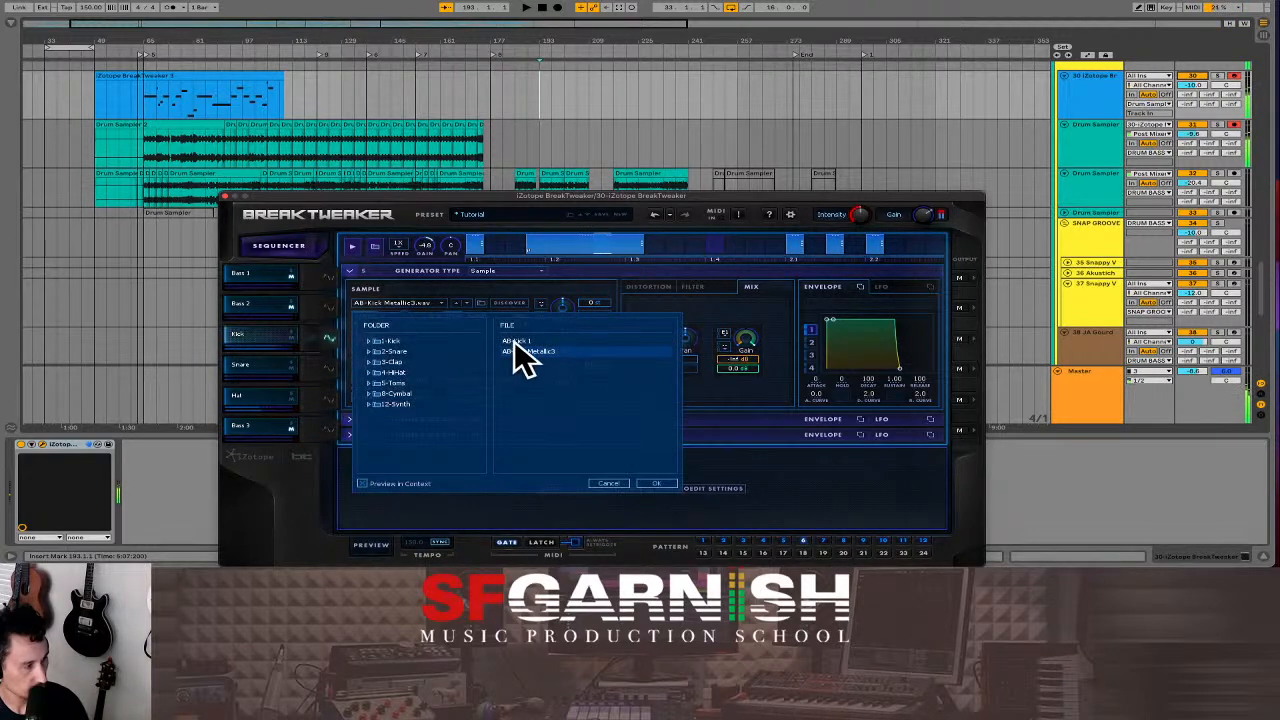
pyautogui.doubleClick(515, 342)
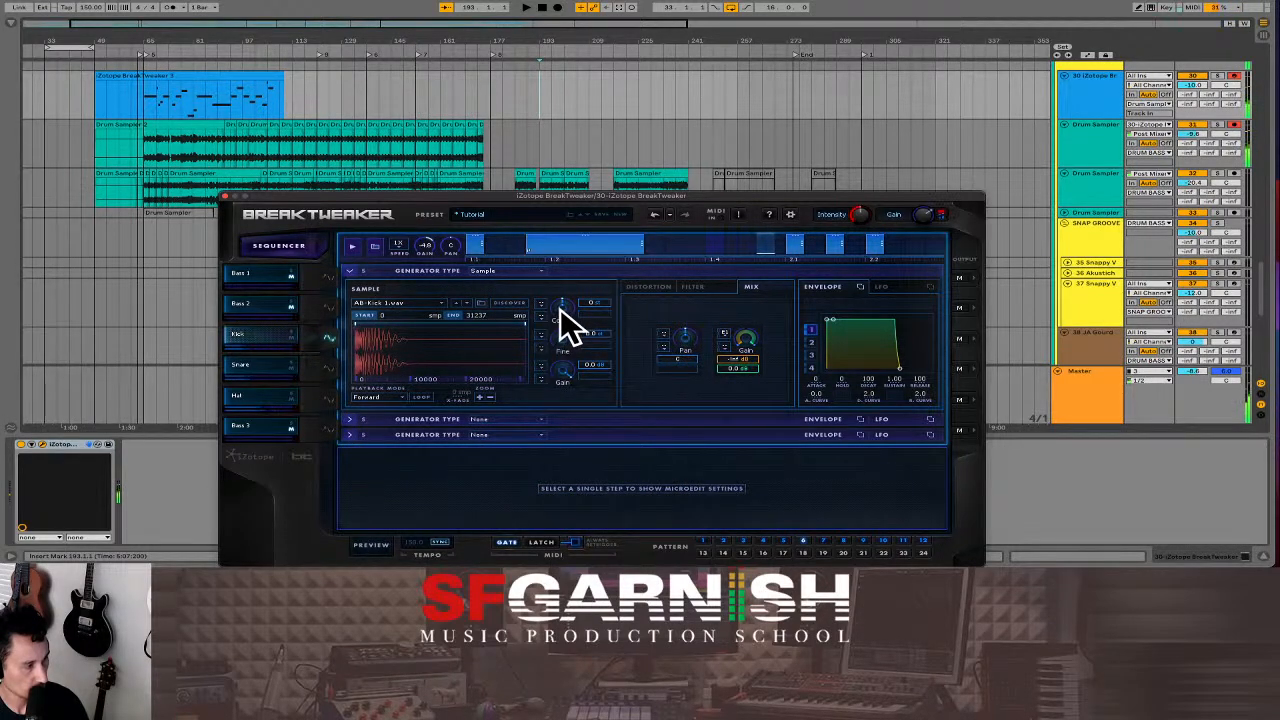
pyautogui.moveTo(560, 303)
pyautogui.mouseDown()
pyautogui.moveTo(571, 345)
pyautogui.moveTo(563, 295)
pyautogui.mouseUp()
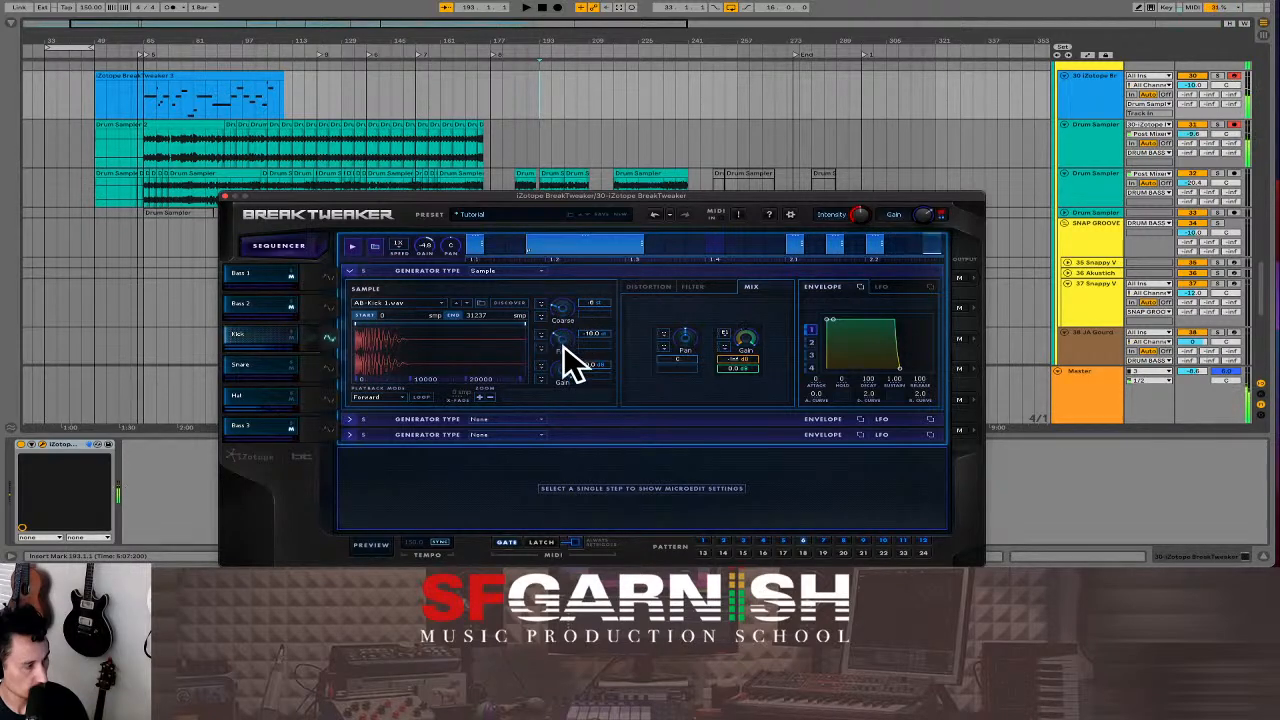
pyautogui.moveTo(563, 345)
pyautogui.mouseDown()
pyautogui.moveTo(585, 378)
pyautogui.moveTo(563, 326)
pyautogui.mouseUp()
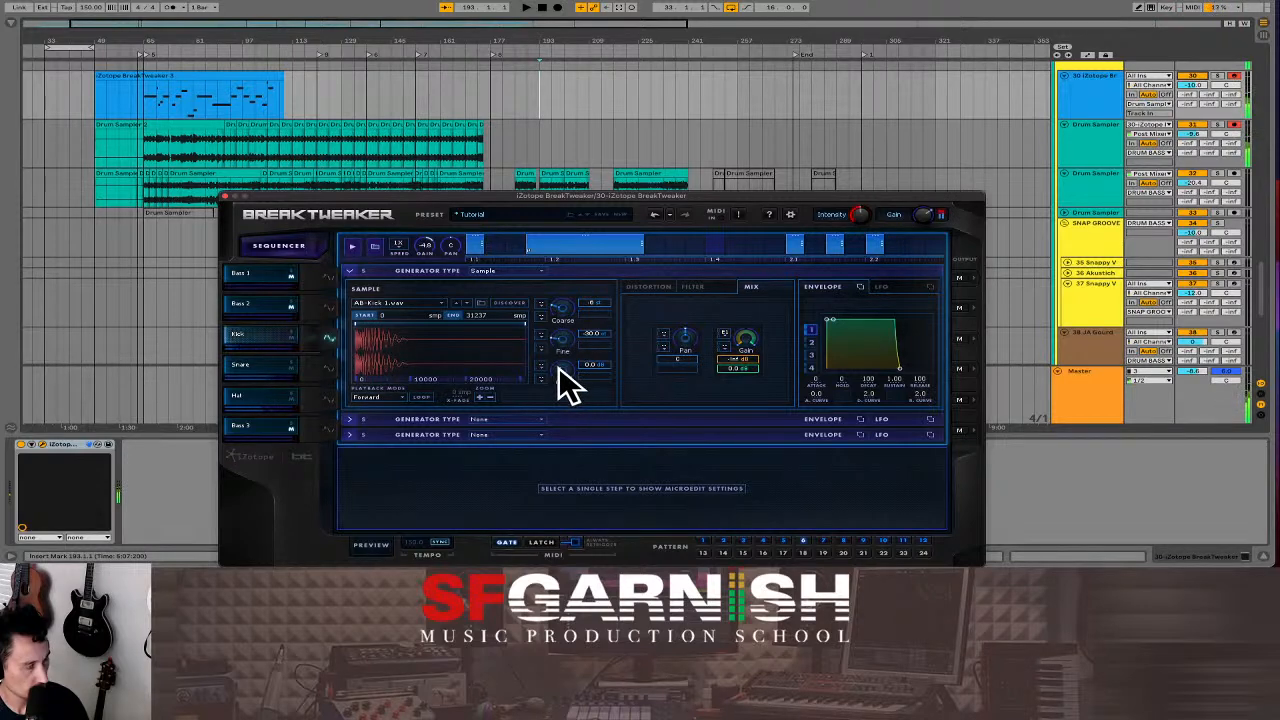
# Load AB-Kick 2 from the Electro folder of the kick samples and lower its coarse pitch to -12 semitones.
pyautogui.click(435, 301)
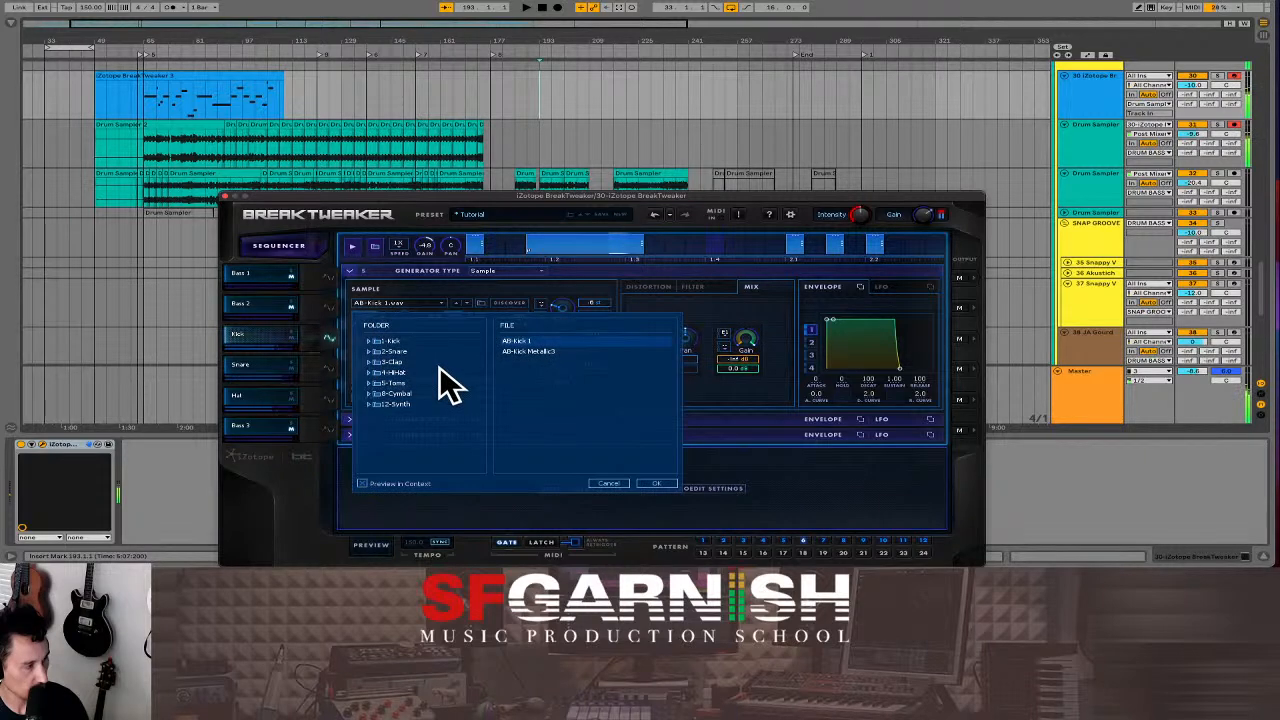
pyautogui.click(390, 342)
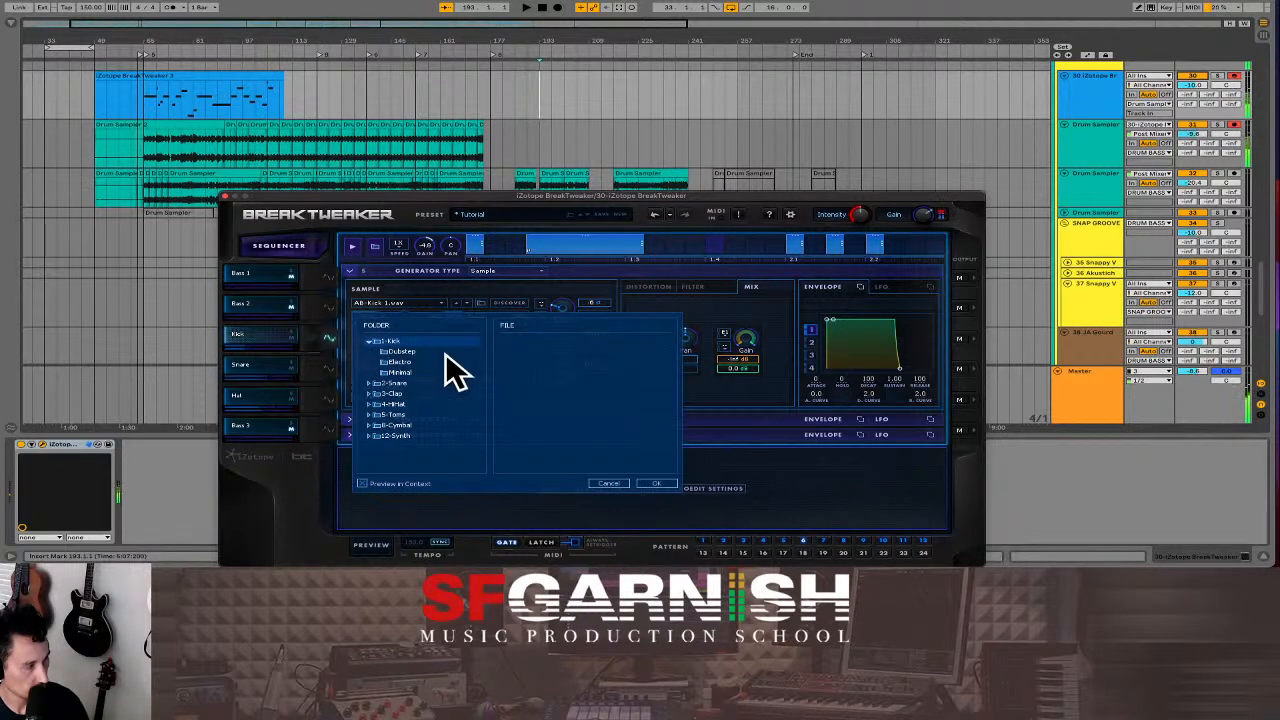
pyautogui.click(400, 352)
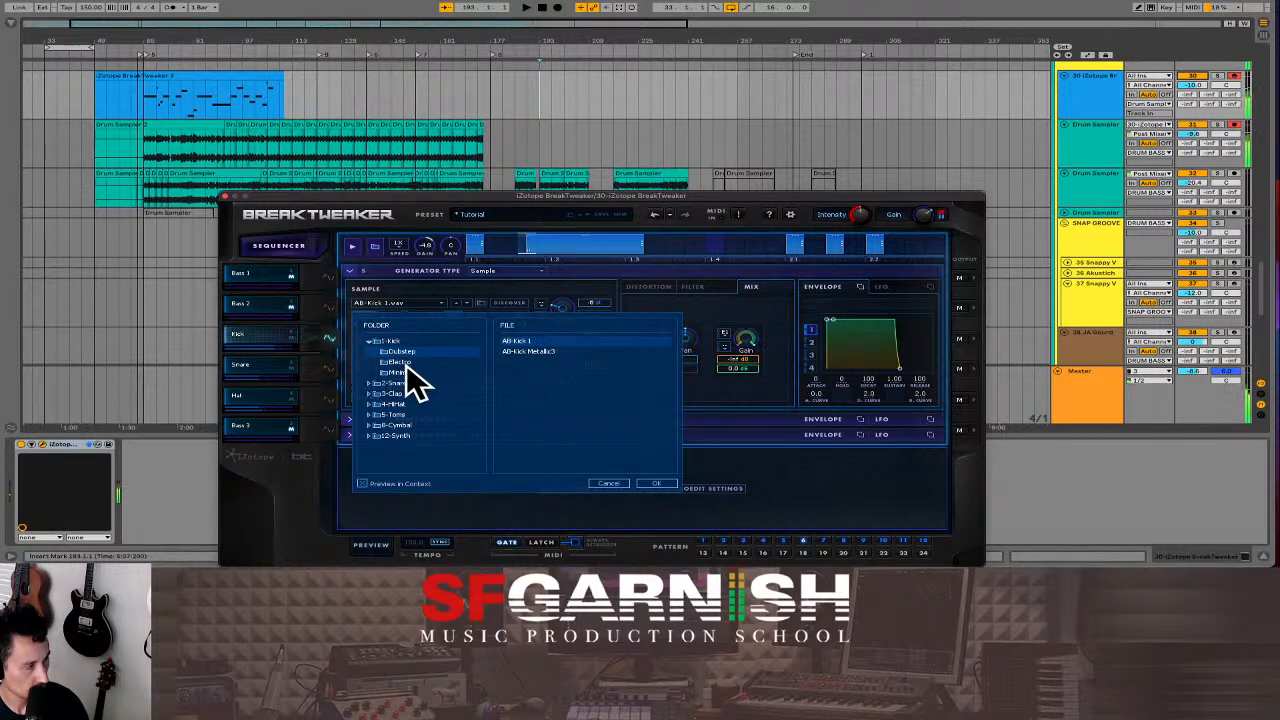
pyautogui.click(405, 362)
pyautogui.doubleClick(520, 341)
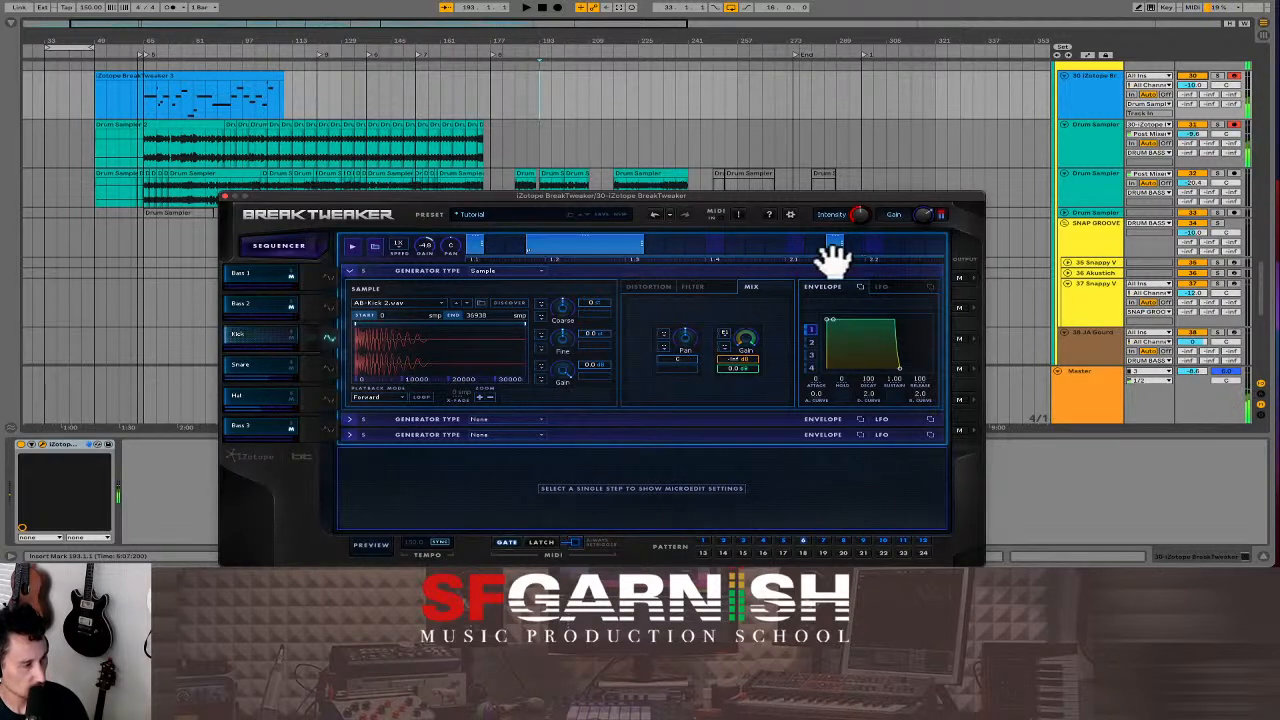
pyautogui.click(437, 303)
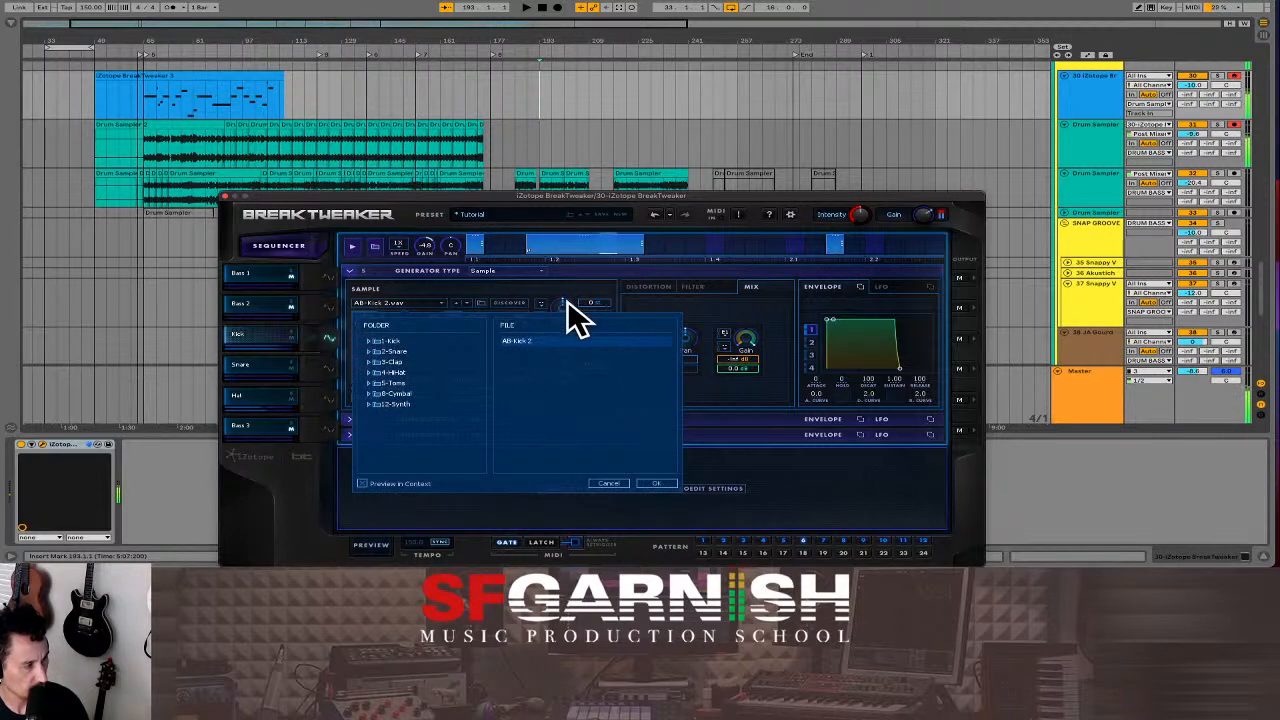
pyautogui.click(612, 483)
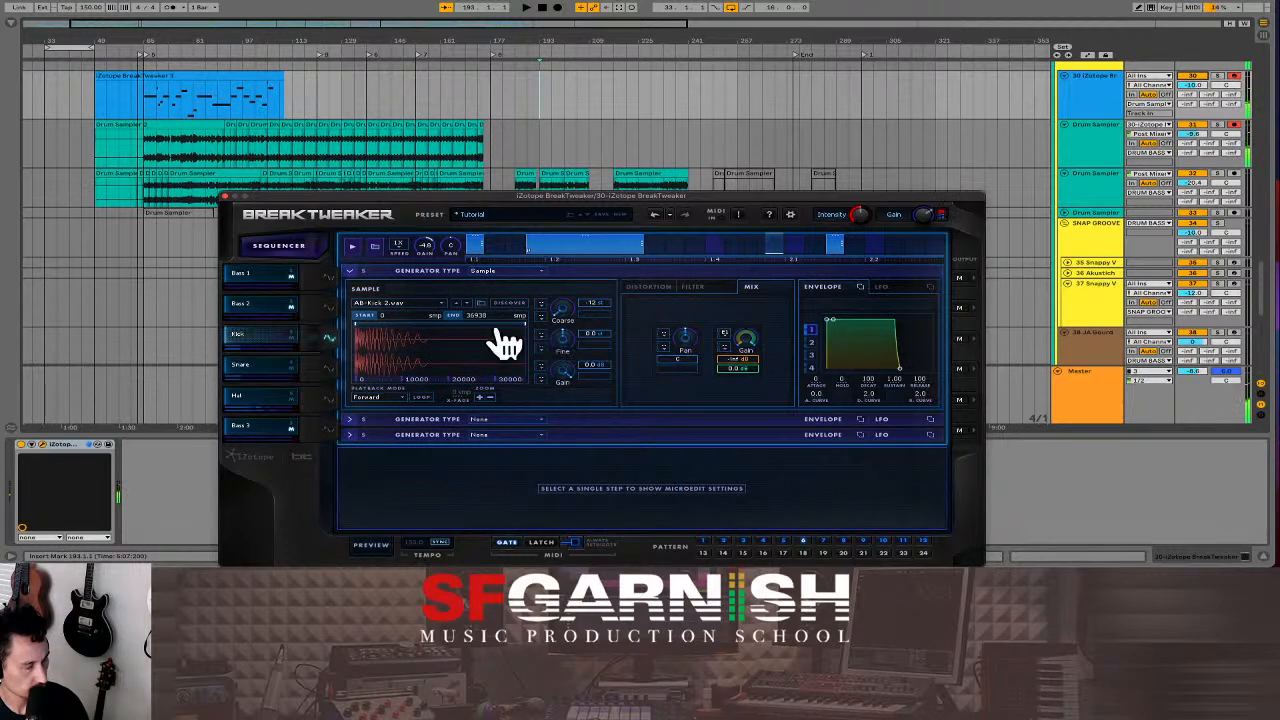
# Open the Kick's sample browser and briefly switch track 30's activator and monitoring off and back for comparison.
pyautogui.click(440, 301)
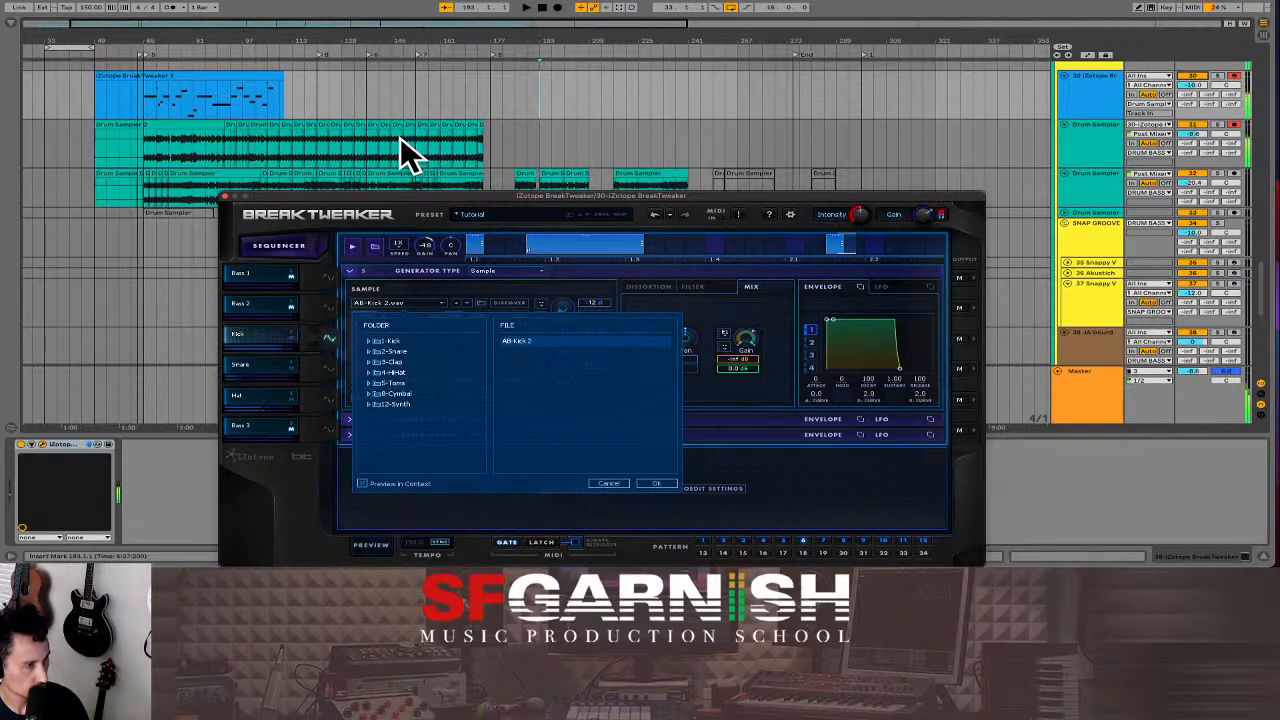
pyautogui.click(1193, 75)
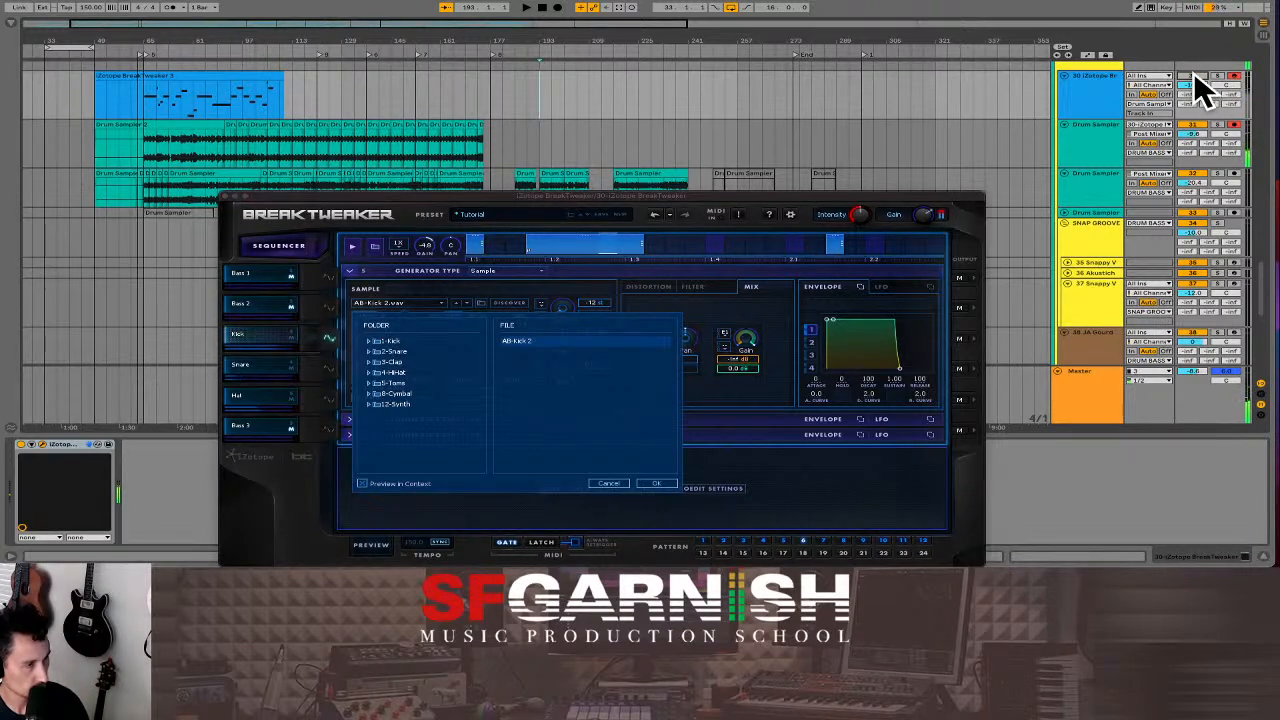
pyautogui.click(1193, 74)
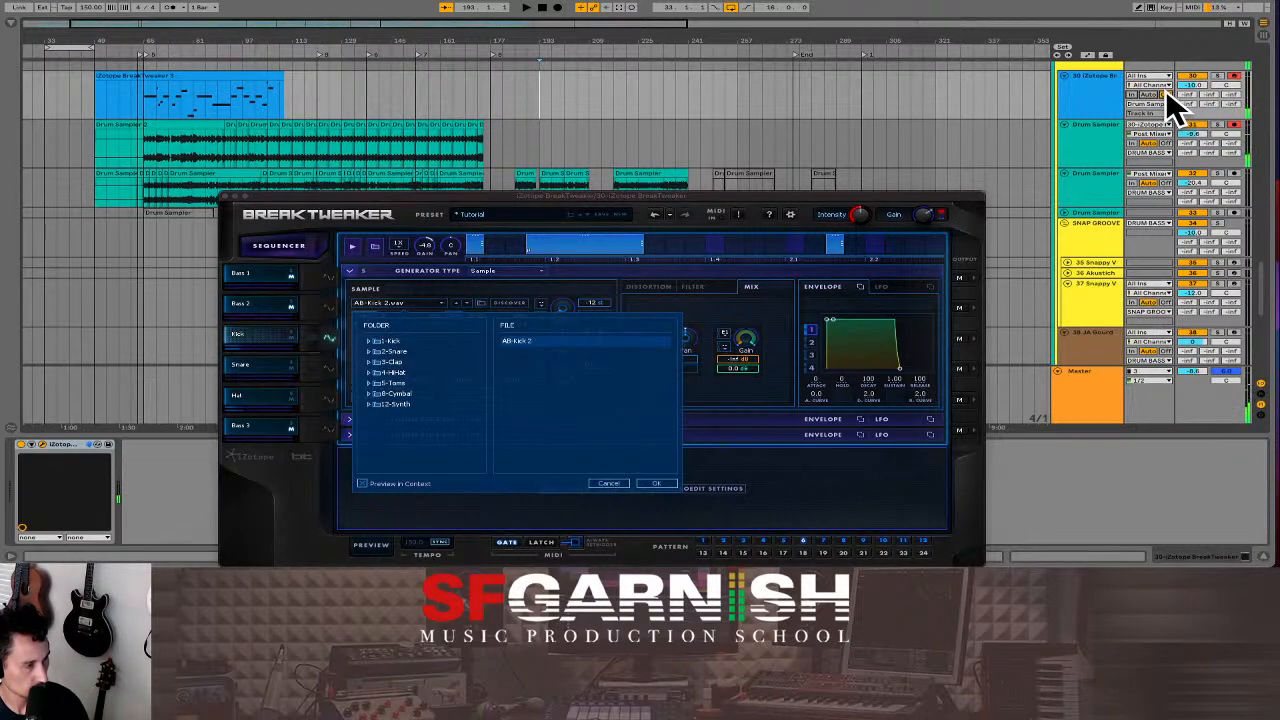
pyautogui.click(1164, 93)
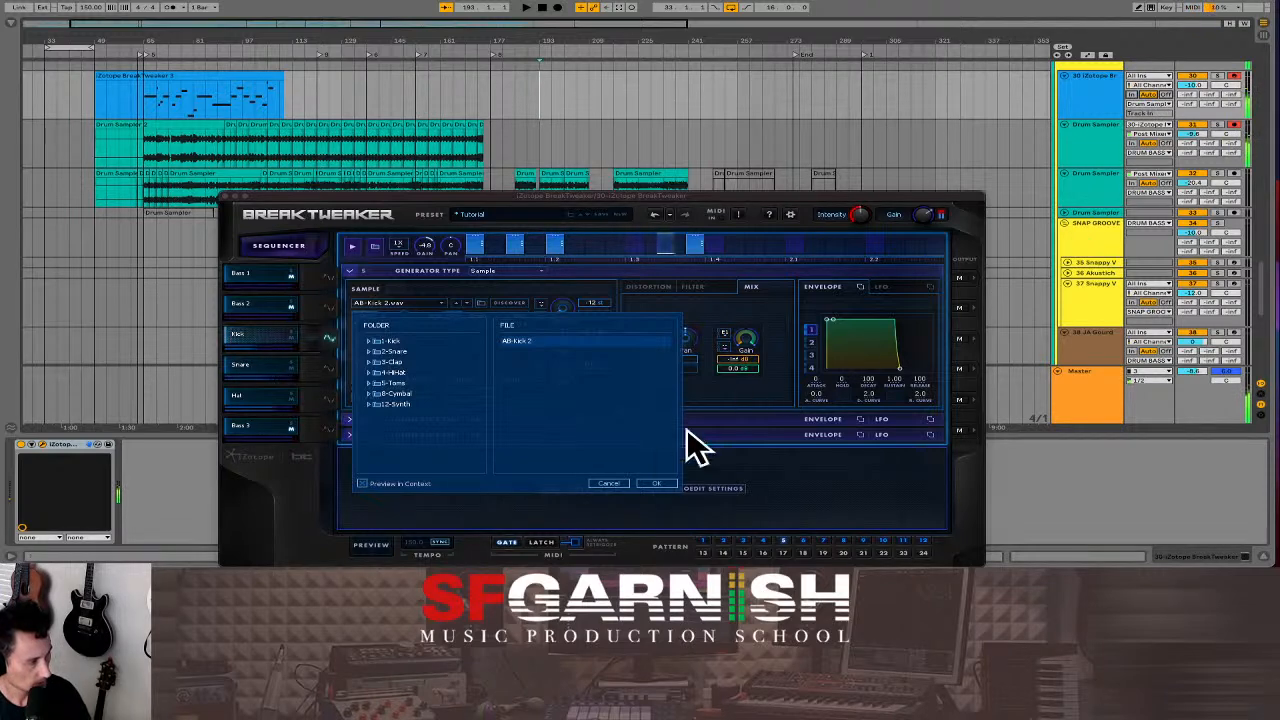
# Load AB-Kick DeepMinimal2 from the Minimal folder of the kick samples and lower its coarse pitch to -12 semitones.
pyautogui.click(391, 341)
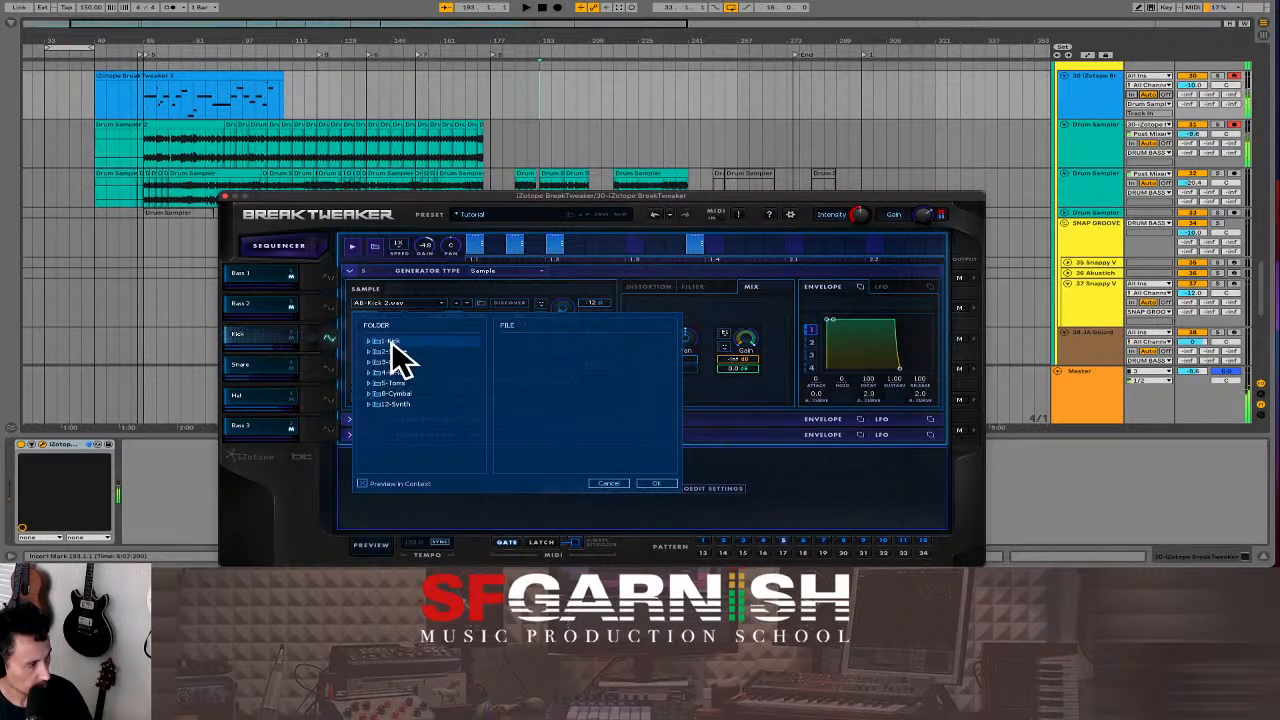
pyautogui.click(399, 373)
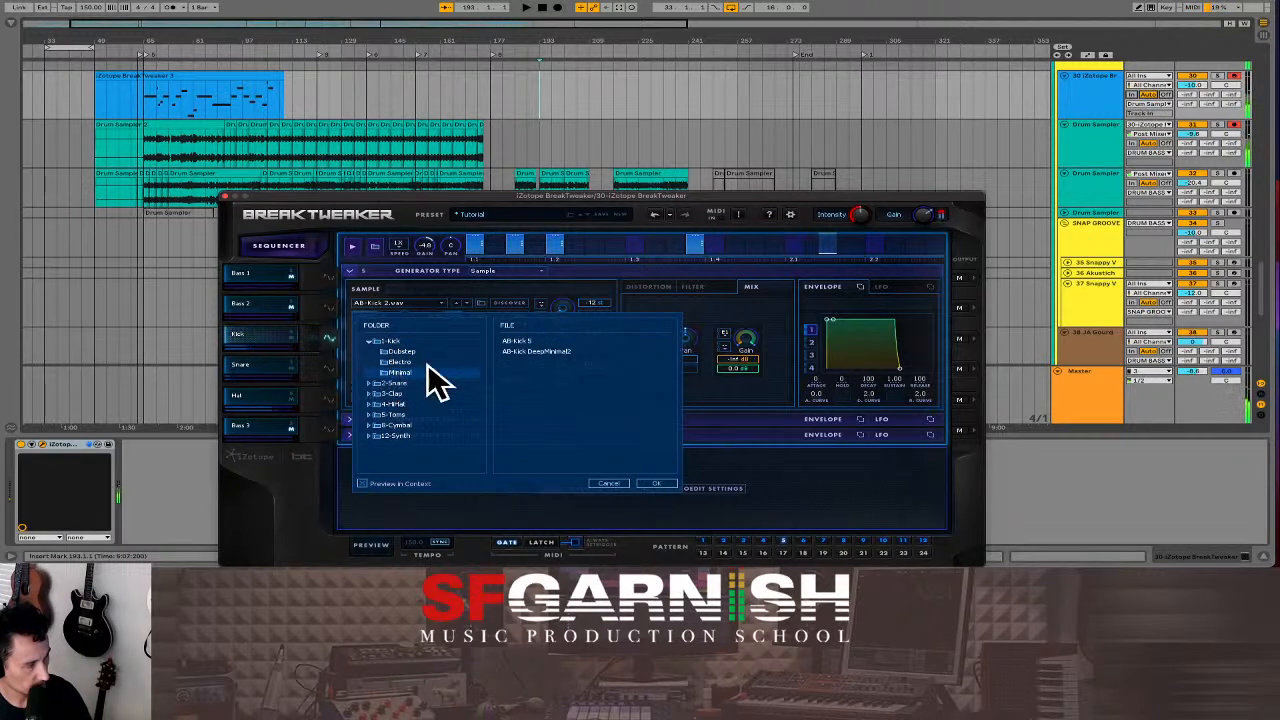
pyautogui.doubleClick(555, 350)
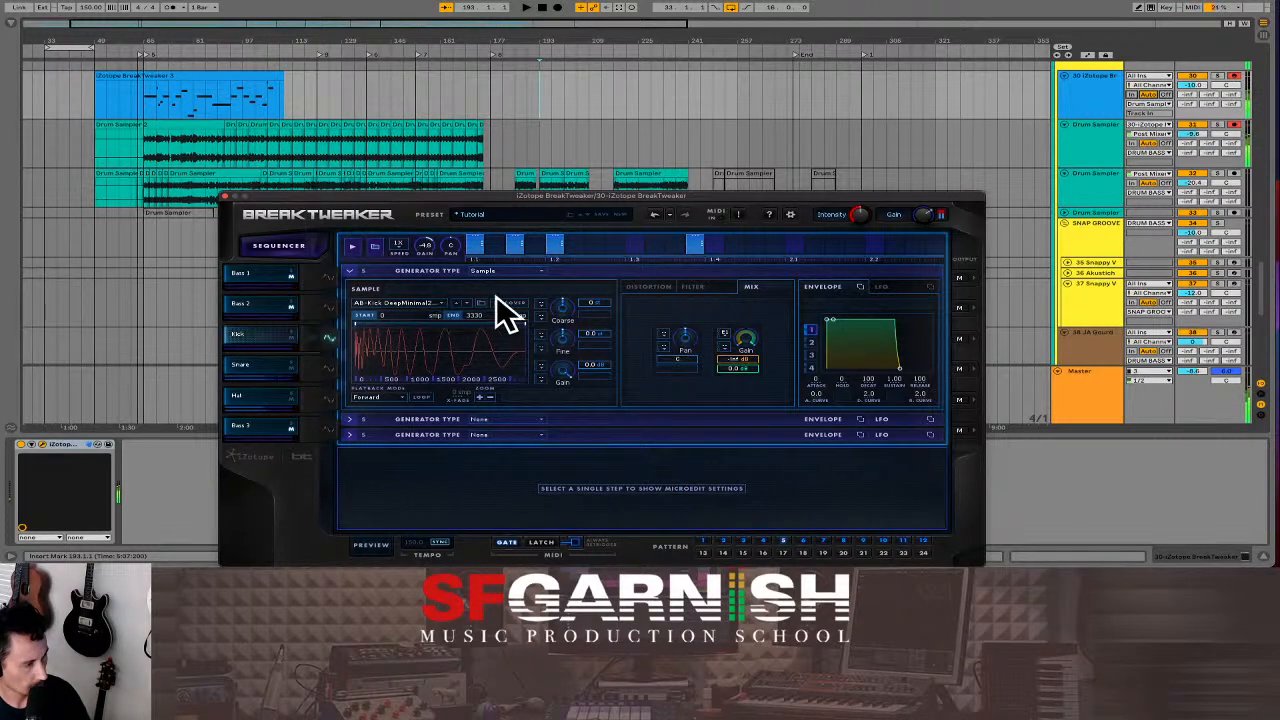
pyautogui.moveTo(563, 308); pyautogui.dragTo(594, 398)
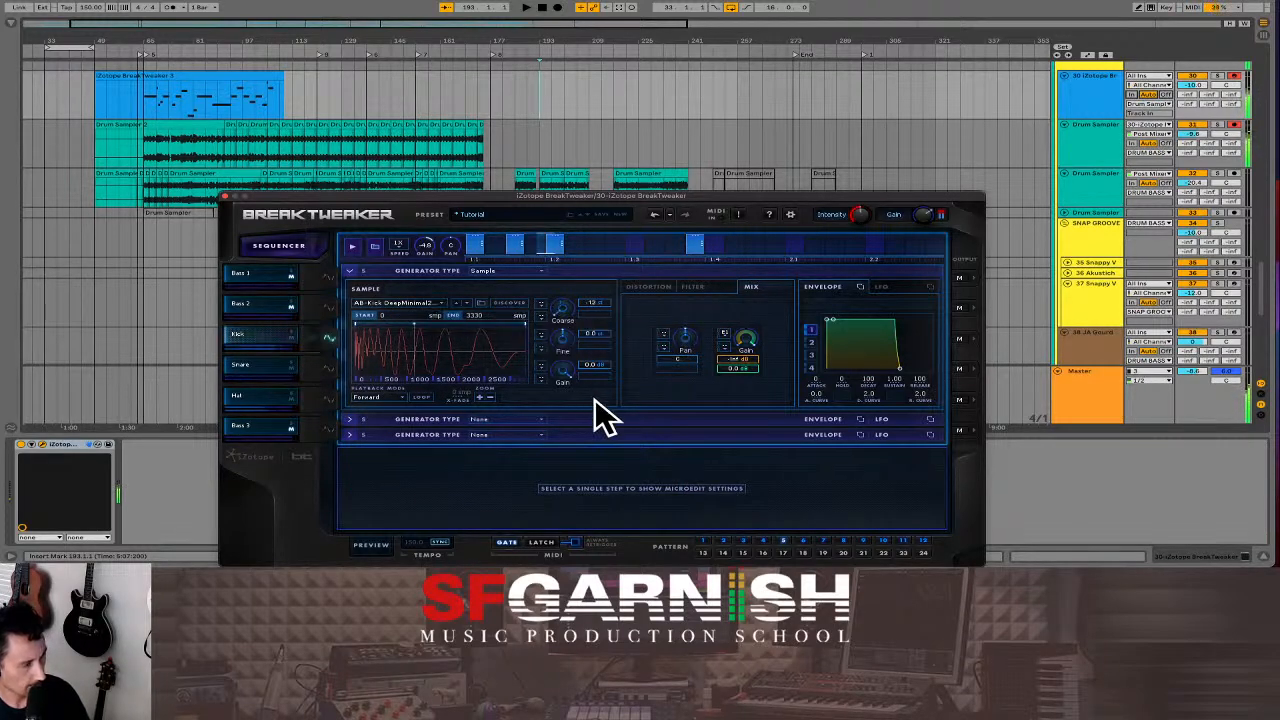
# Load AB-Kick 5 from the Minimal folder of the kick samples and lower its coarse pitch to -12 semitones.
pyautogui.click(442, 301)
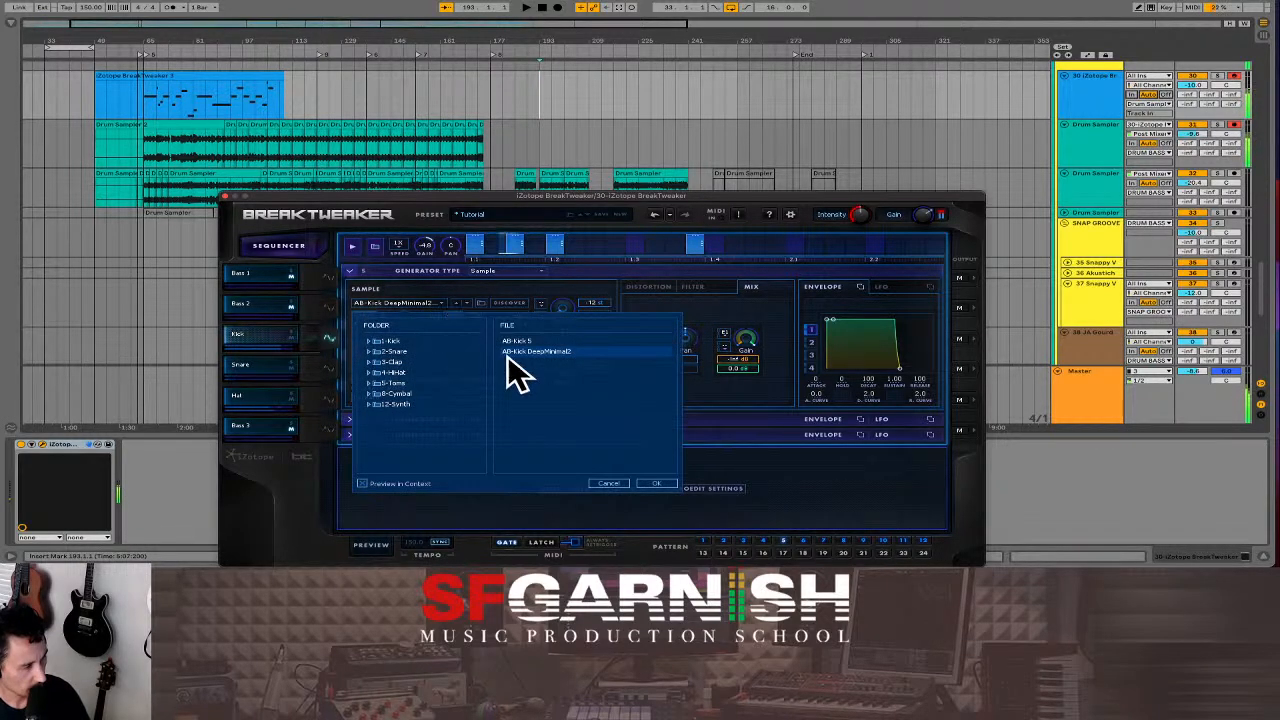
pyautogui.doubleClick(390, 343)
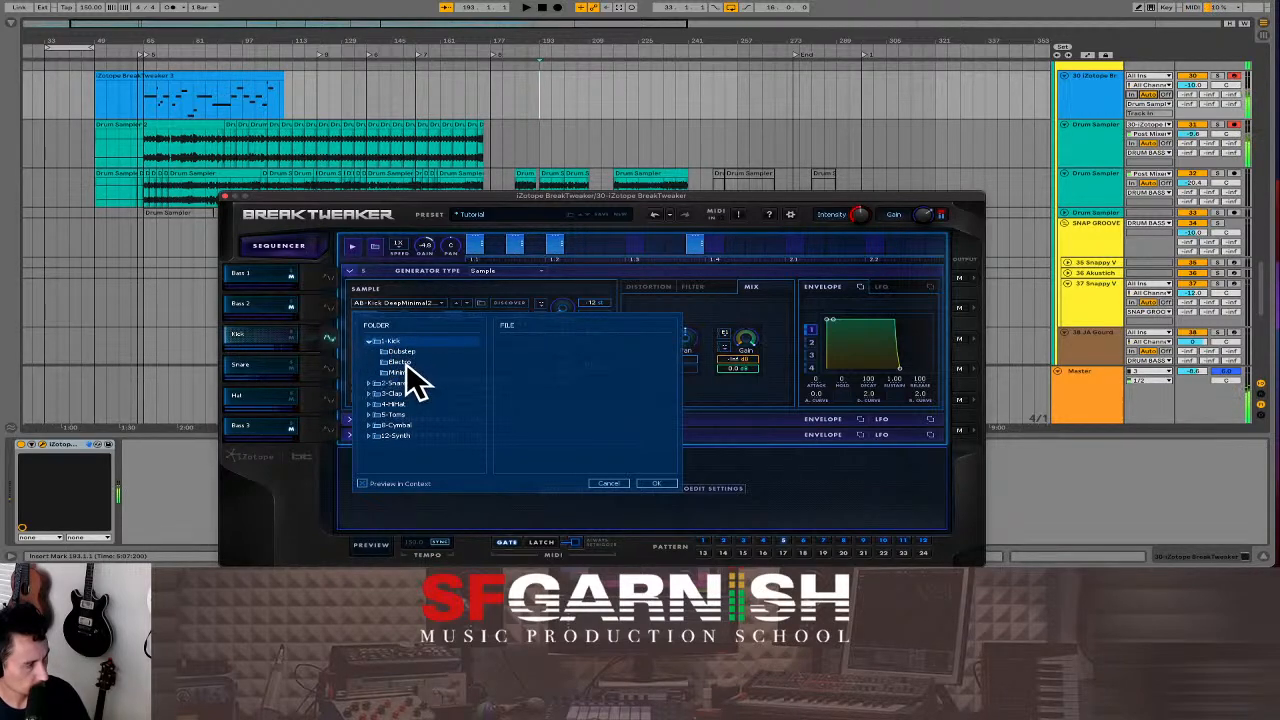
pyautogui.click(405, 371)
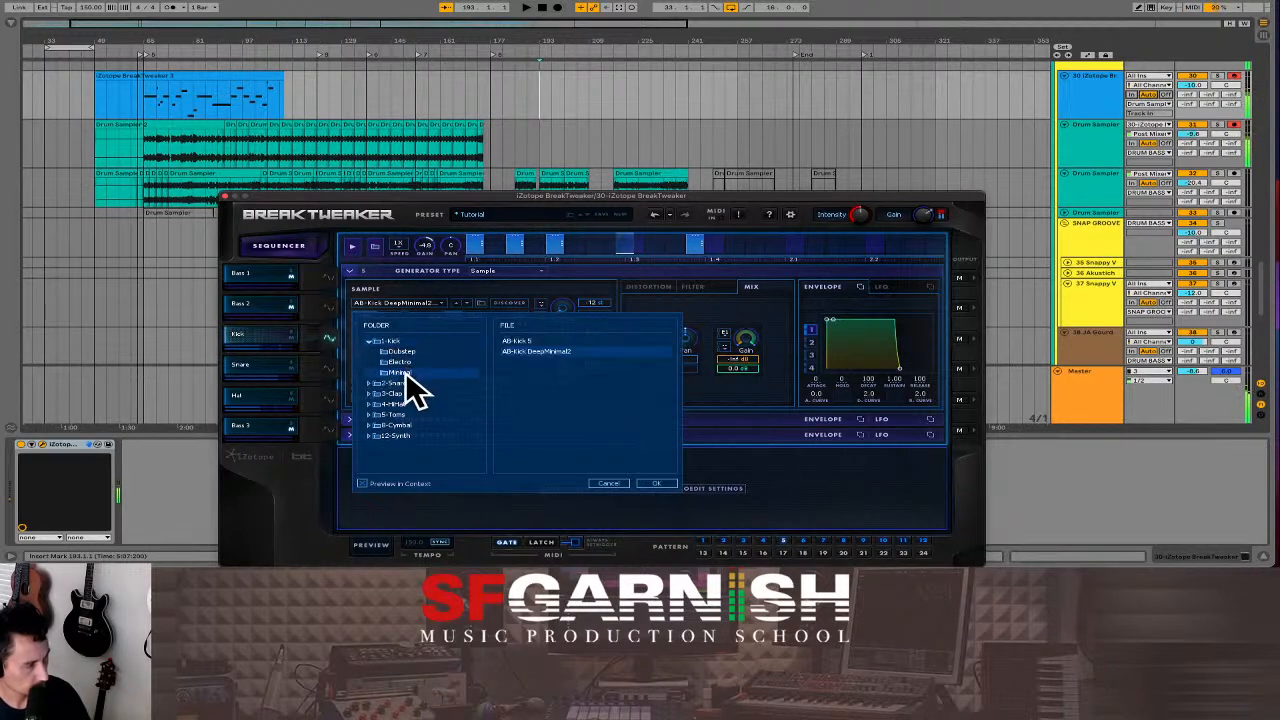
pyautogui.doubleClick(524, 340)
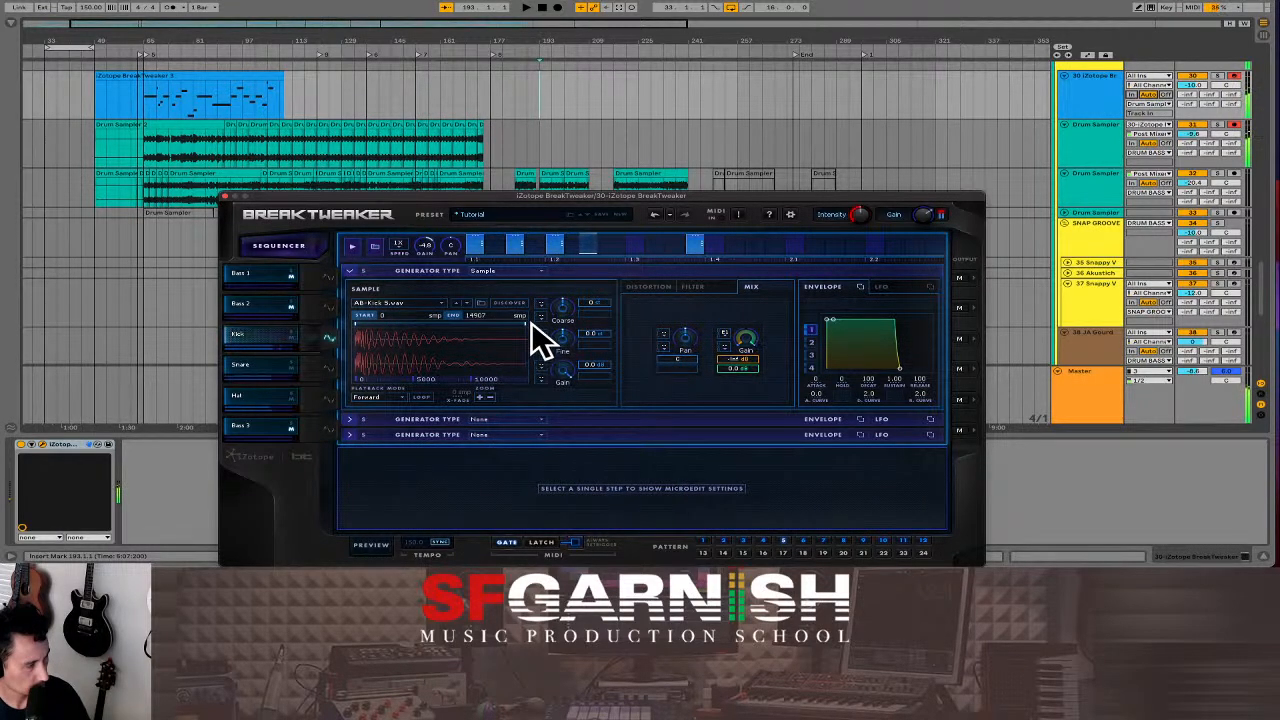
pyautogui.moveTo(565, 320); pyautogui.dragTo(574, 408)
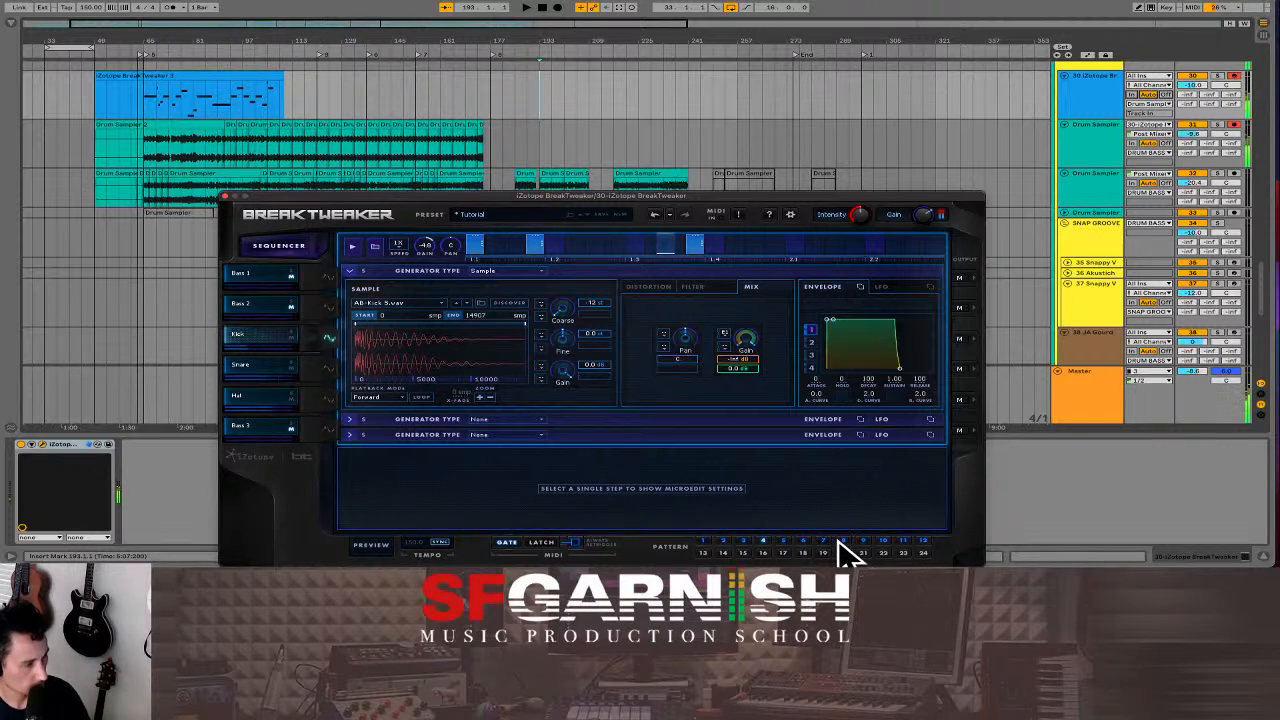
# Audition BreakTweaker patterns 9, 11, 12, 9, 10, 8, 9, 6 and 5 with the new kick sound.
pyautogui.click(866, 545)
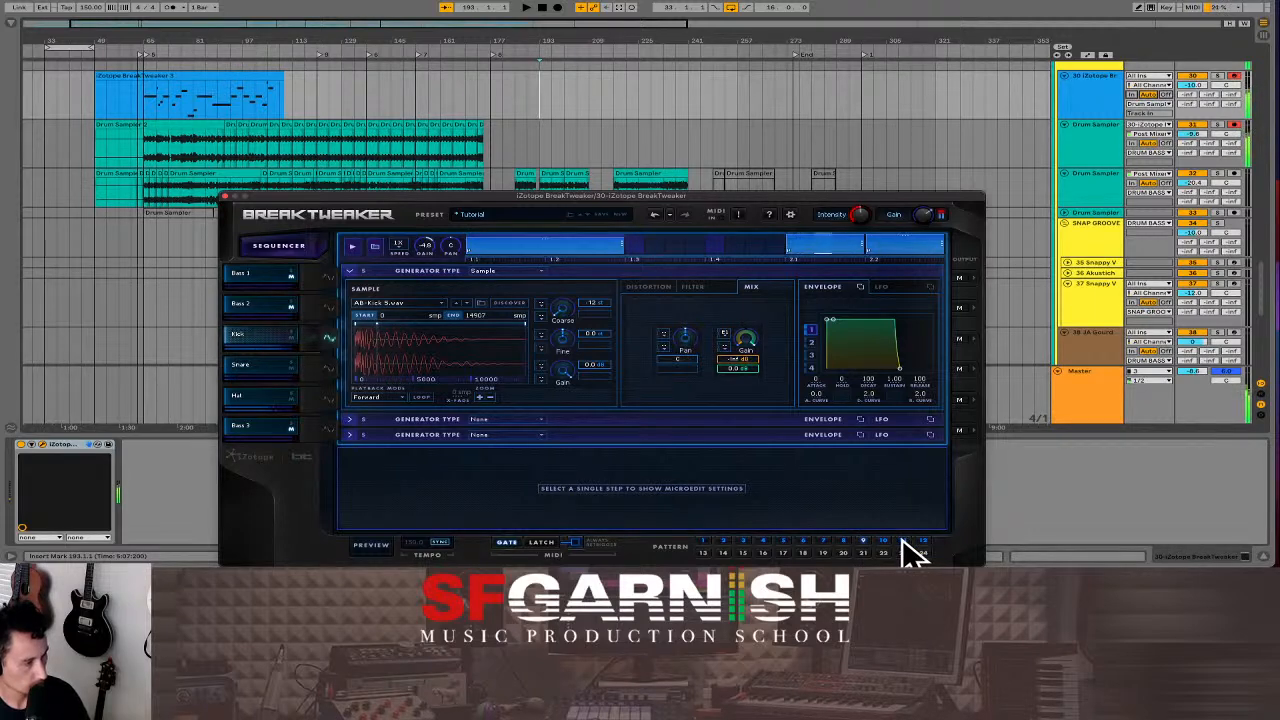
pyautogui.click(902, 541)
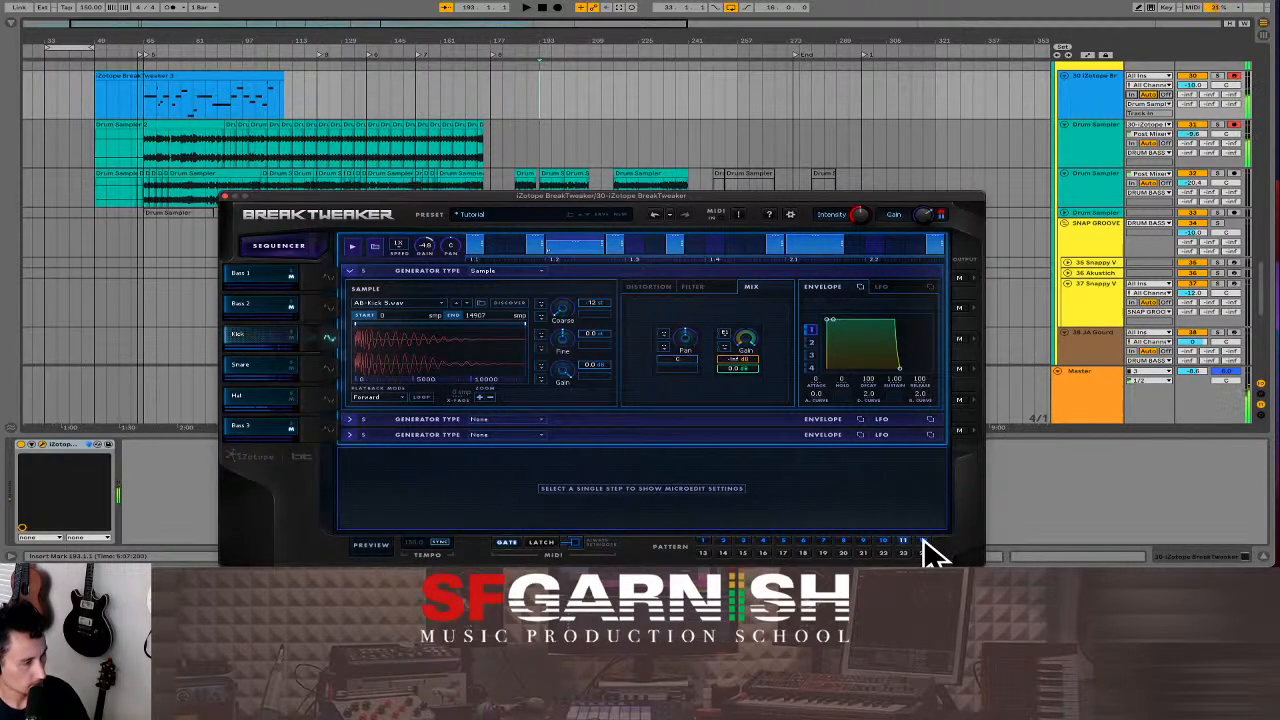
pyautogui.click(923, 541)
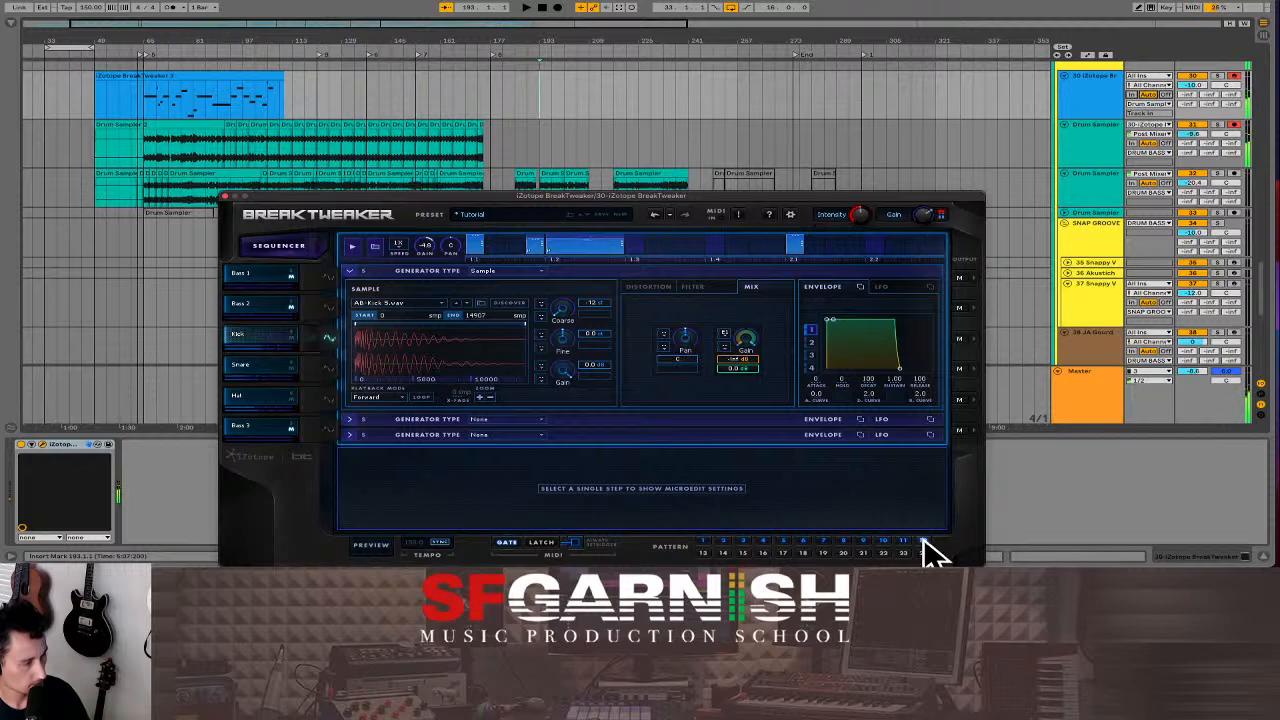
pyautogui.click(864, 541)
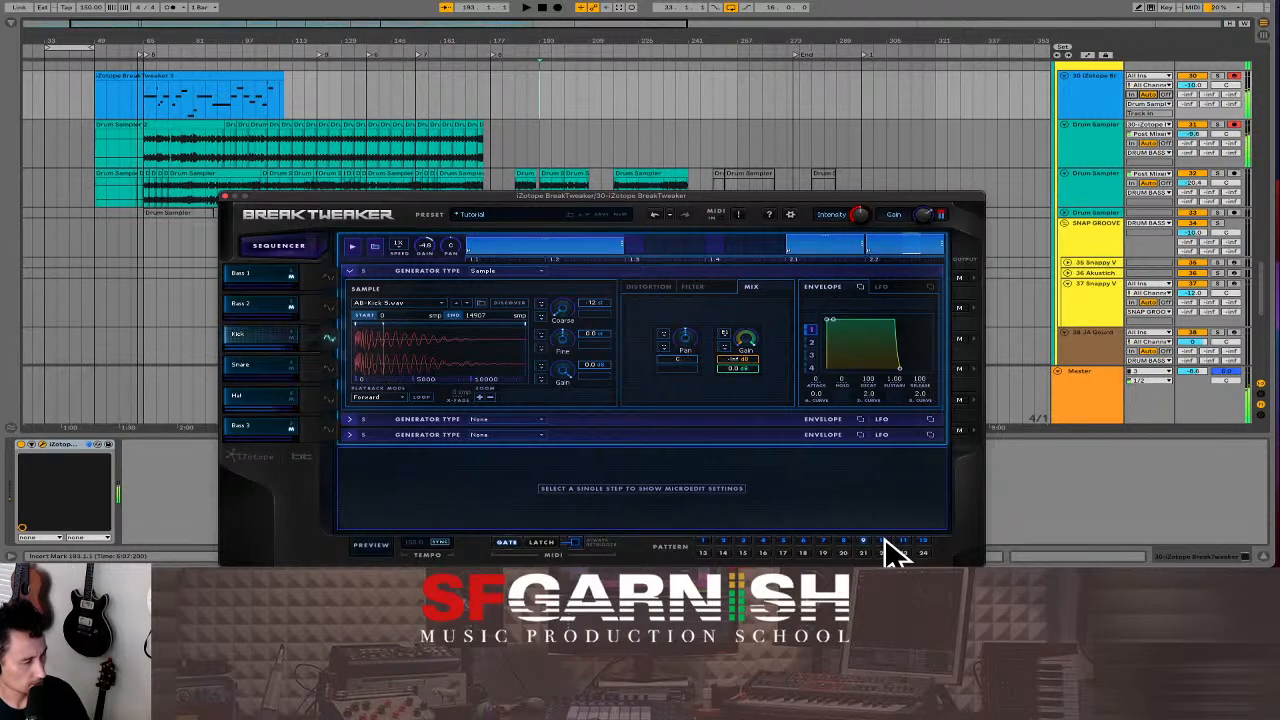
pyautogui.click(884, 541)
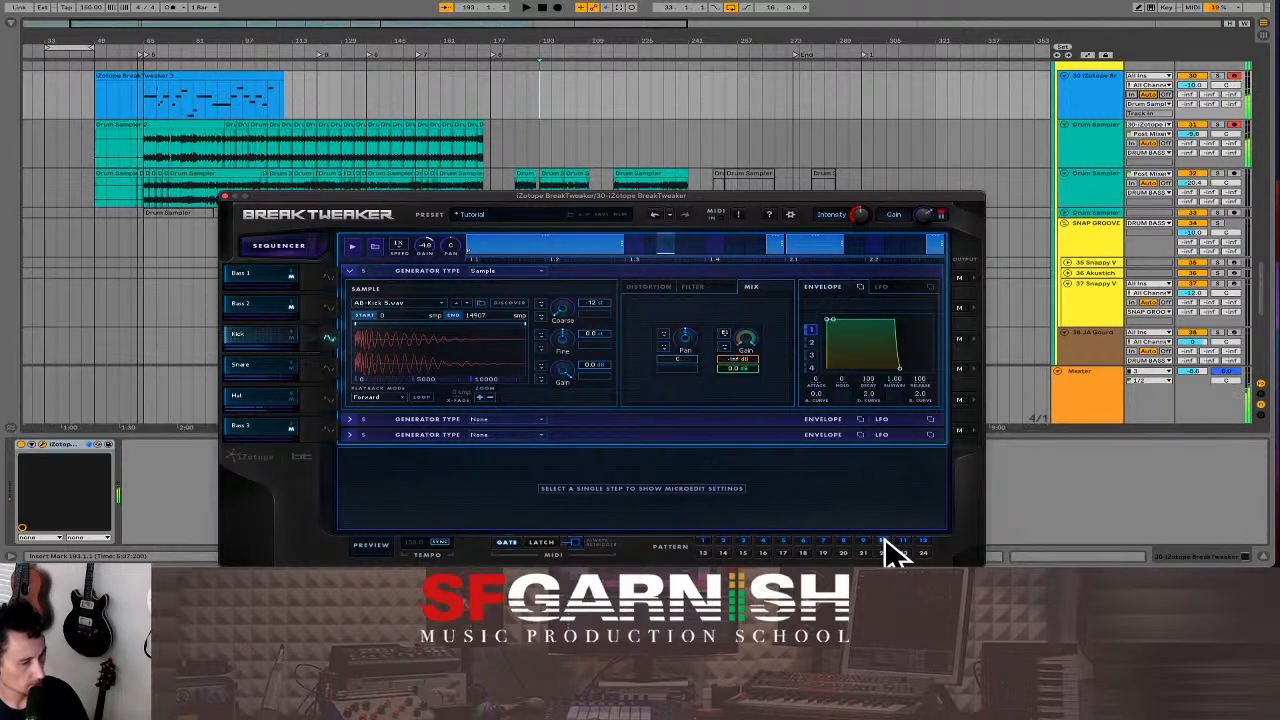
pyautogui.click(845, 542)
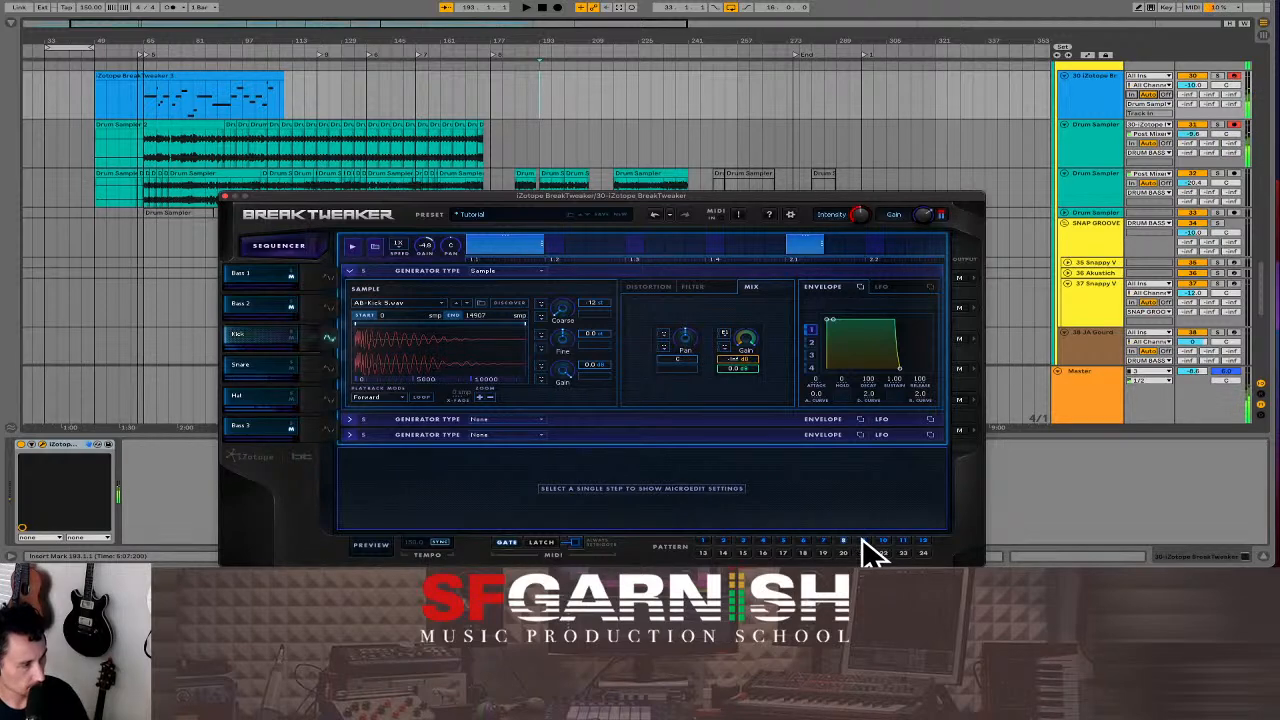
pyautogui.click(862, 541)
pyautogui.click(803, 541)
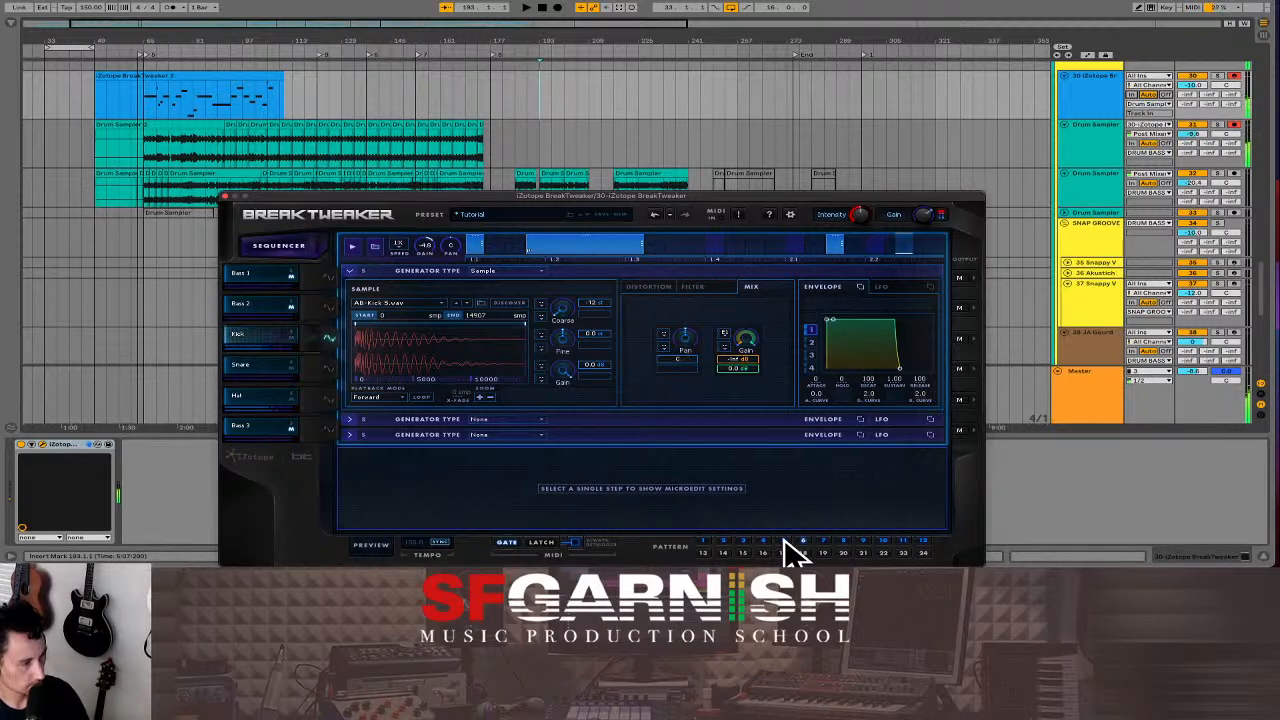
pyautogui.click(785, 545)
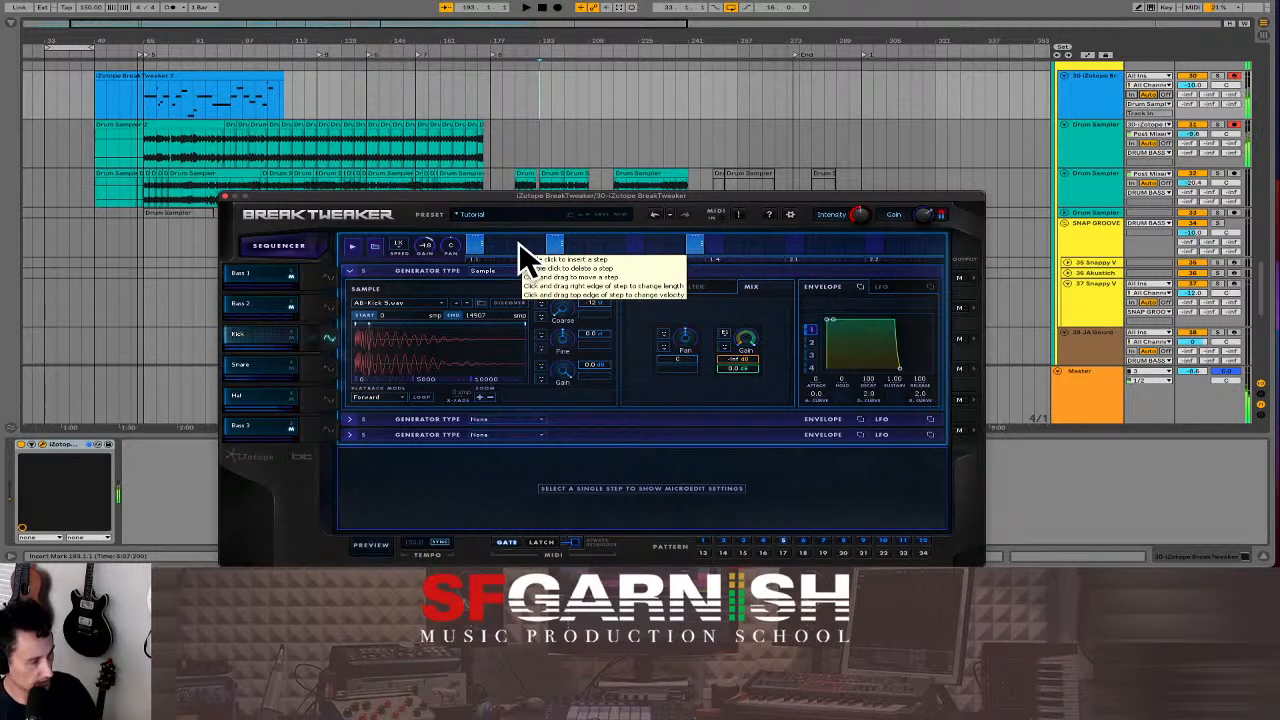
# Place the insert marker at bar 181 on the BreakTweaker track and start recording the armed BreakTweaker and Drum Sampler tracks.
pyautogui.click(510, 160)
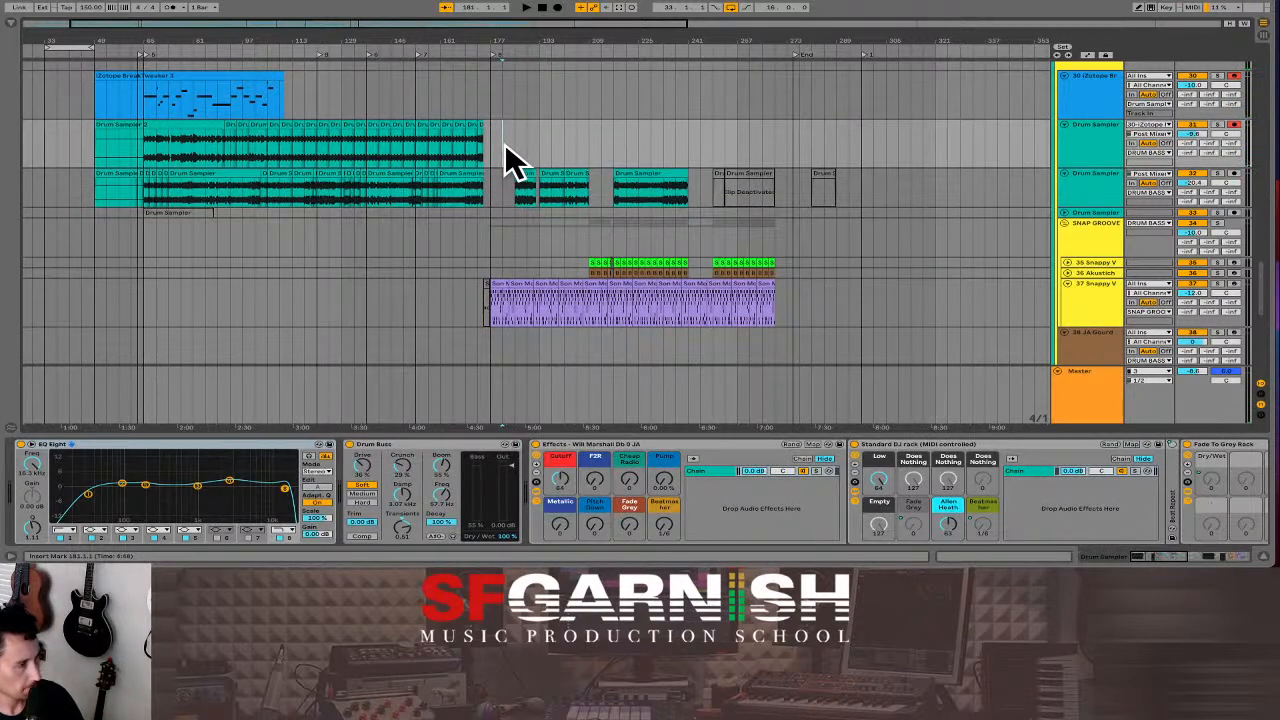
pyautogui.click(508, 113)
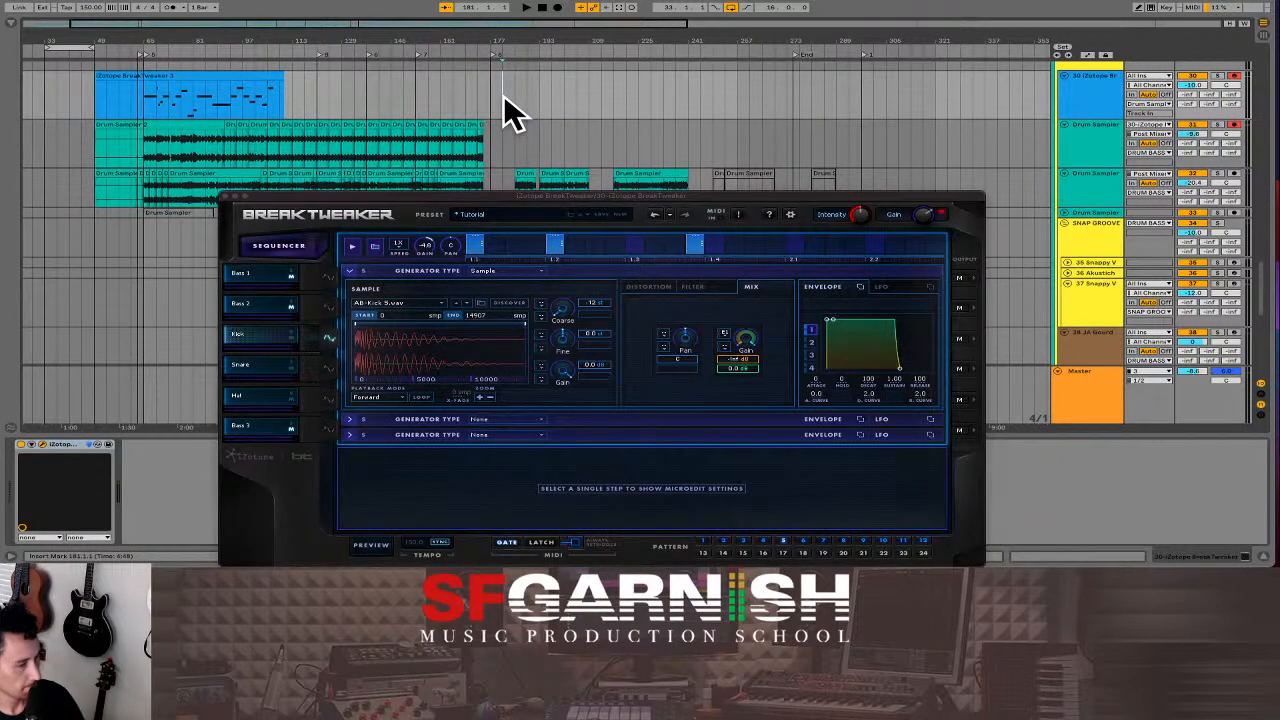
pyautogui.click(524, 8)
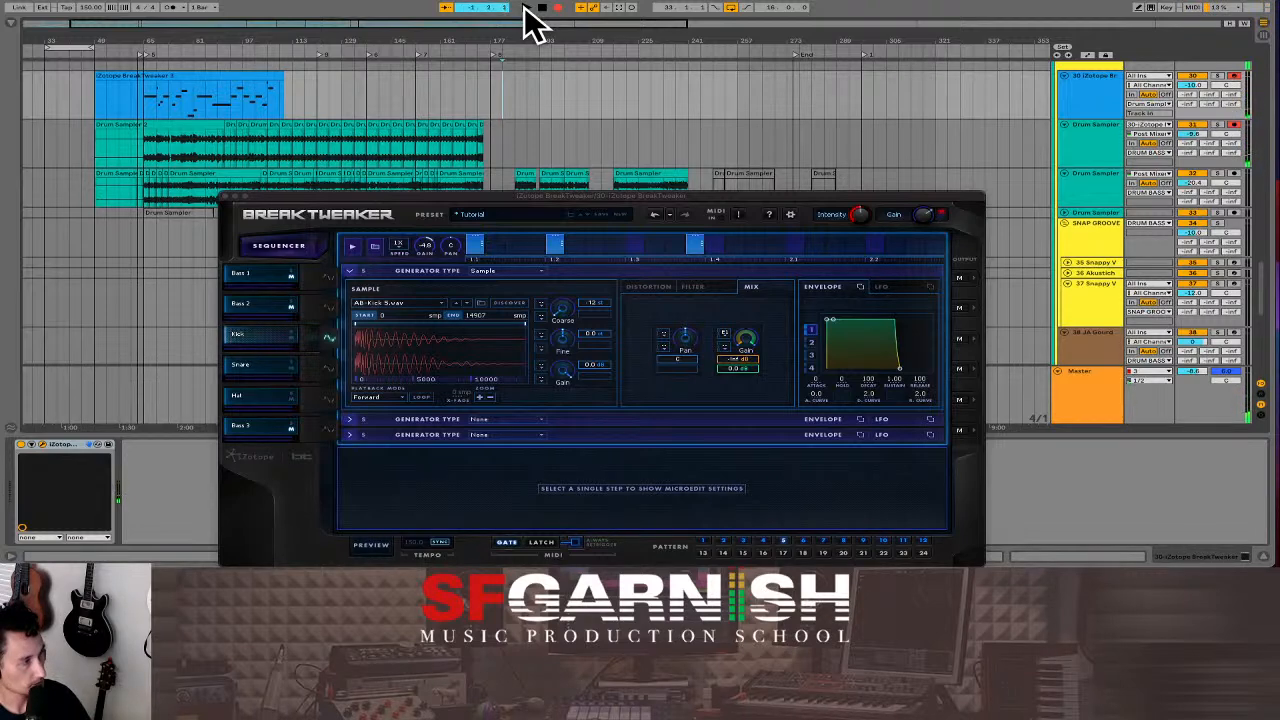
pyautogui.click(526, 8)
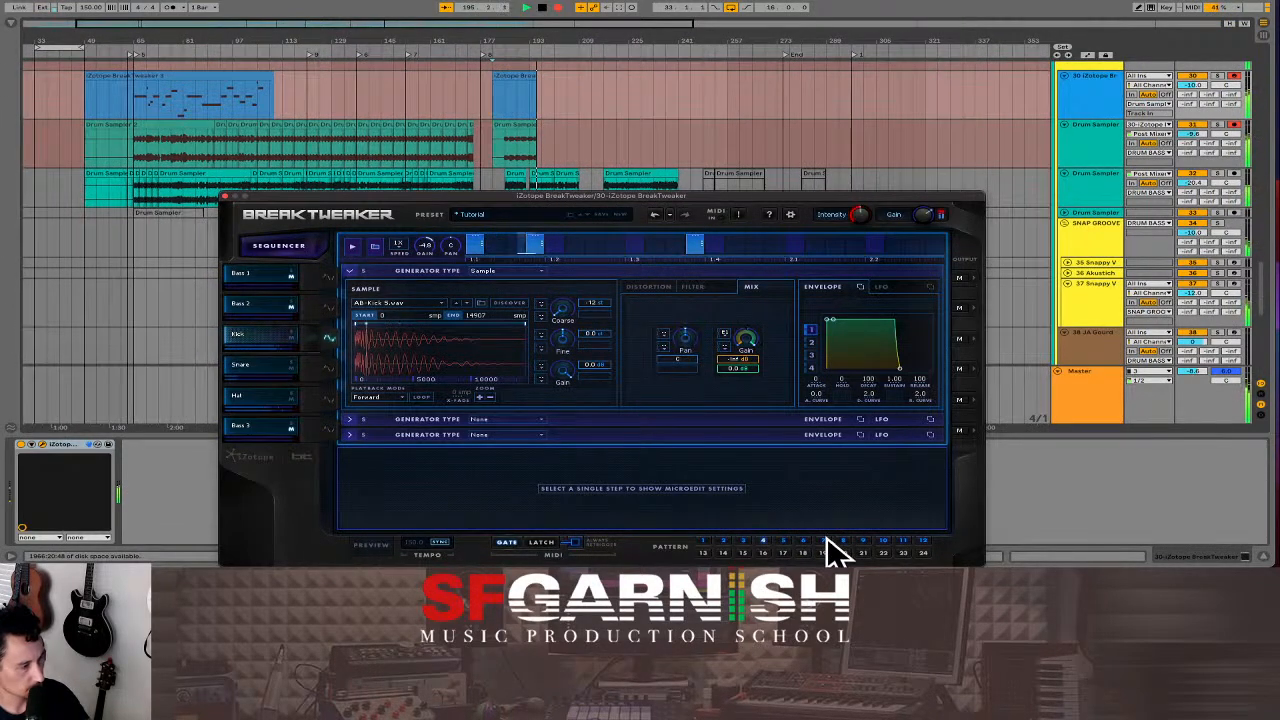
# While recording, switch BreakTweaker through patterns 11, 12, 4, 3, 4, 10, 11, 12 and 4 to vary the drums.
pyautogui.click(904, 540)
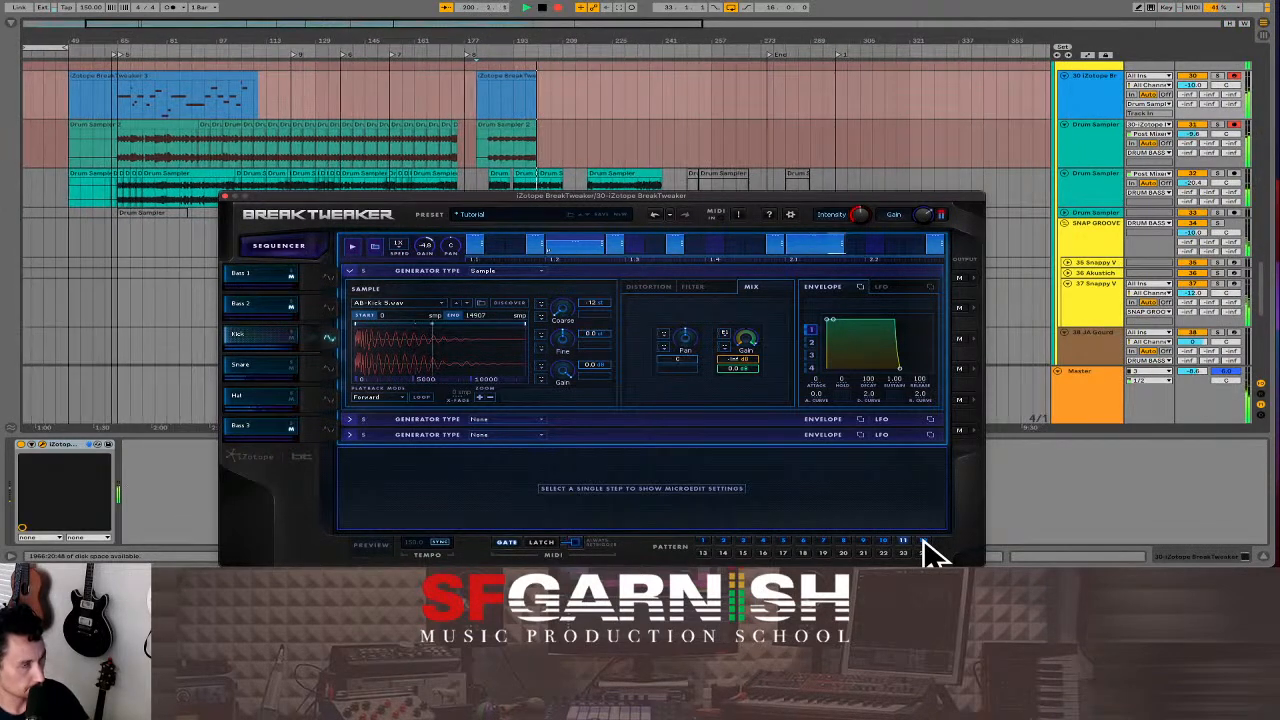
pyautogui.click(924, 543)
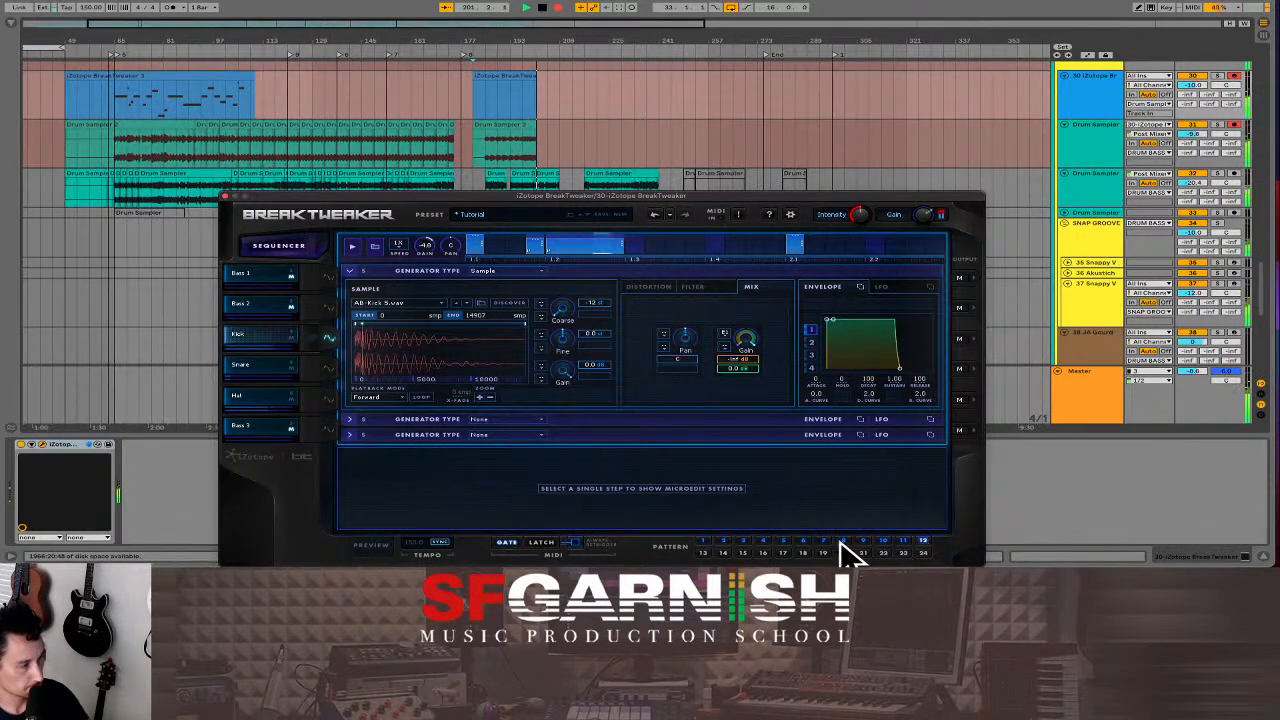
pyautogui.click(762, 540)
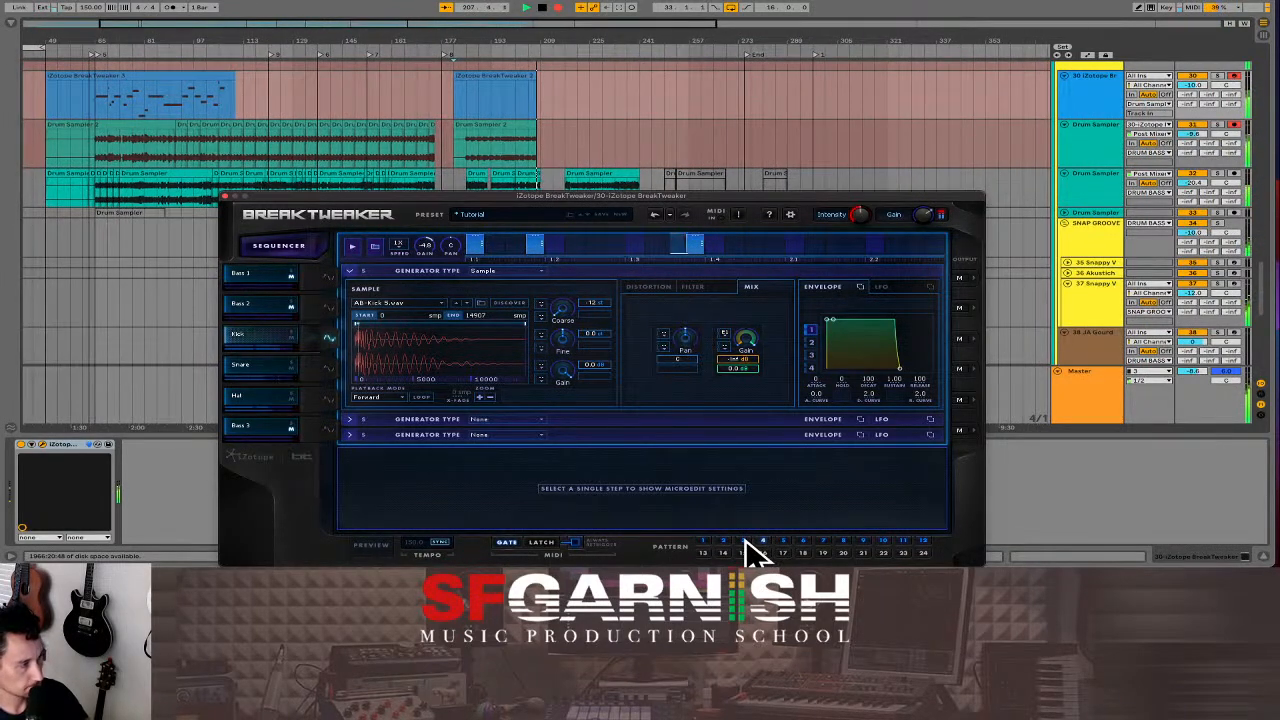
pyautogui.click(745, 540)
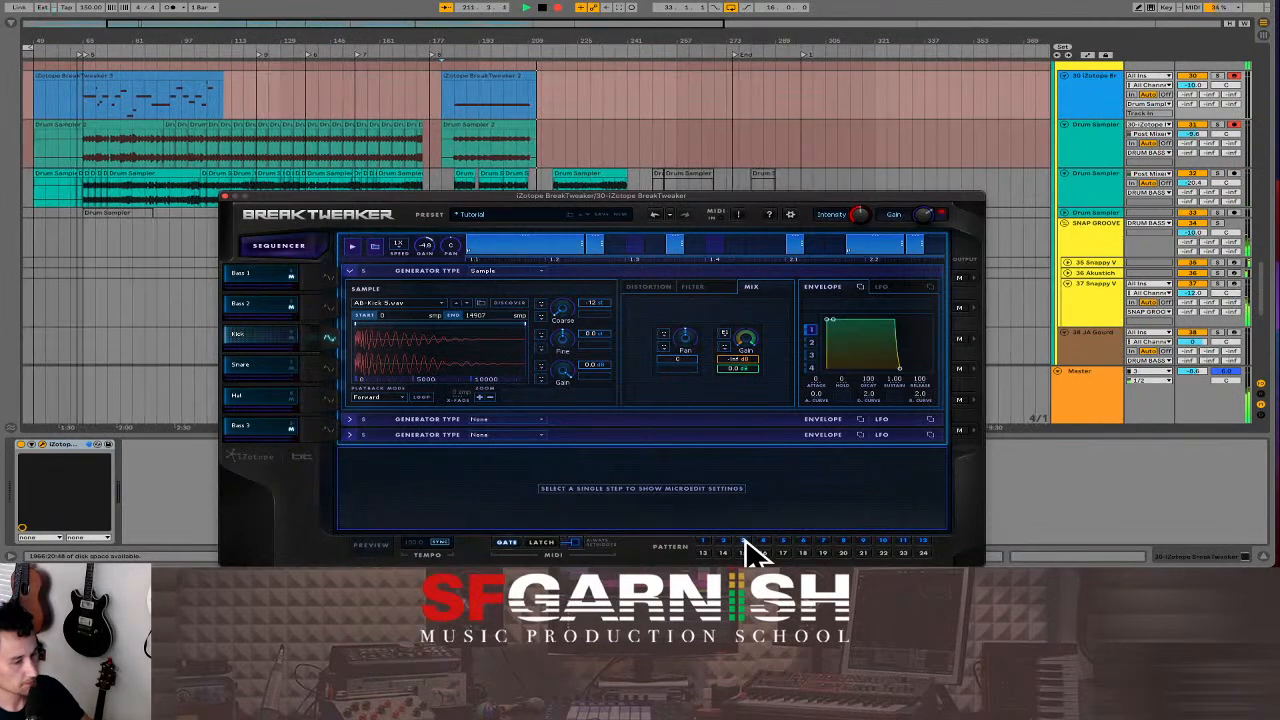
pyautogui.click(763, 539)
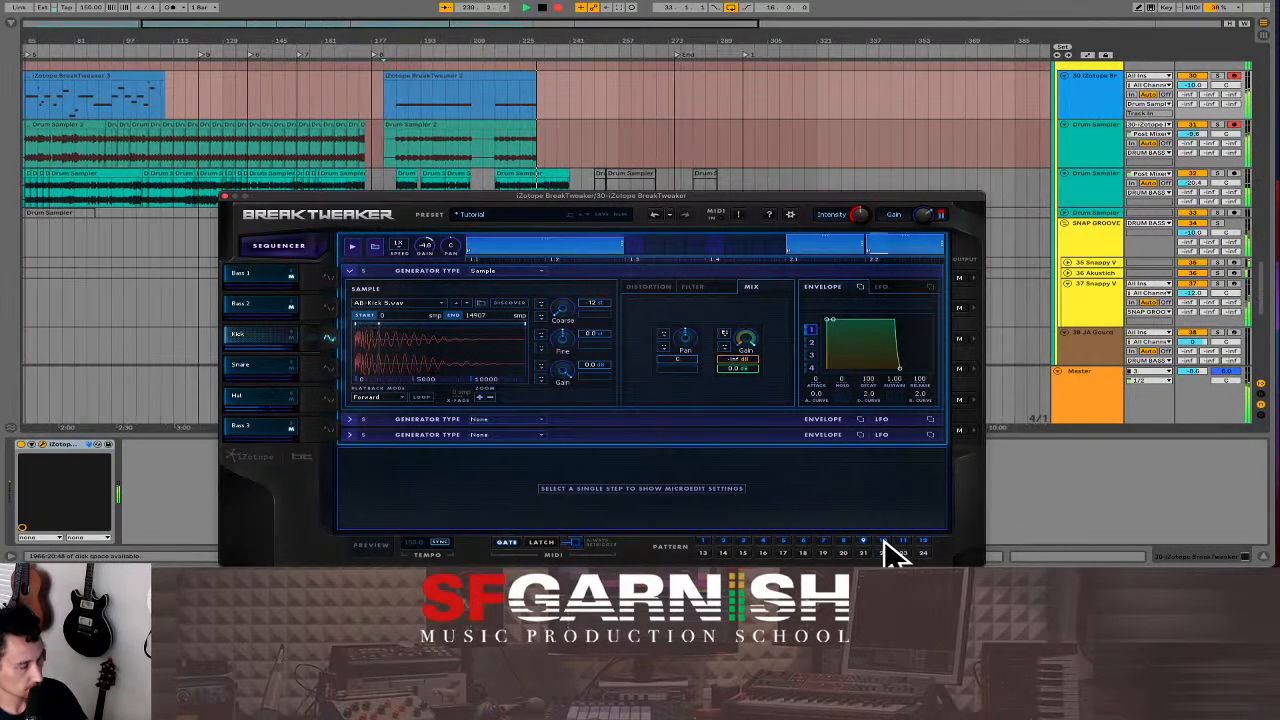
pyautogui.click(884, 541)
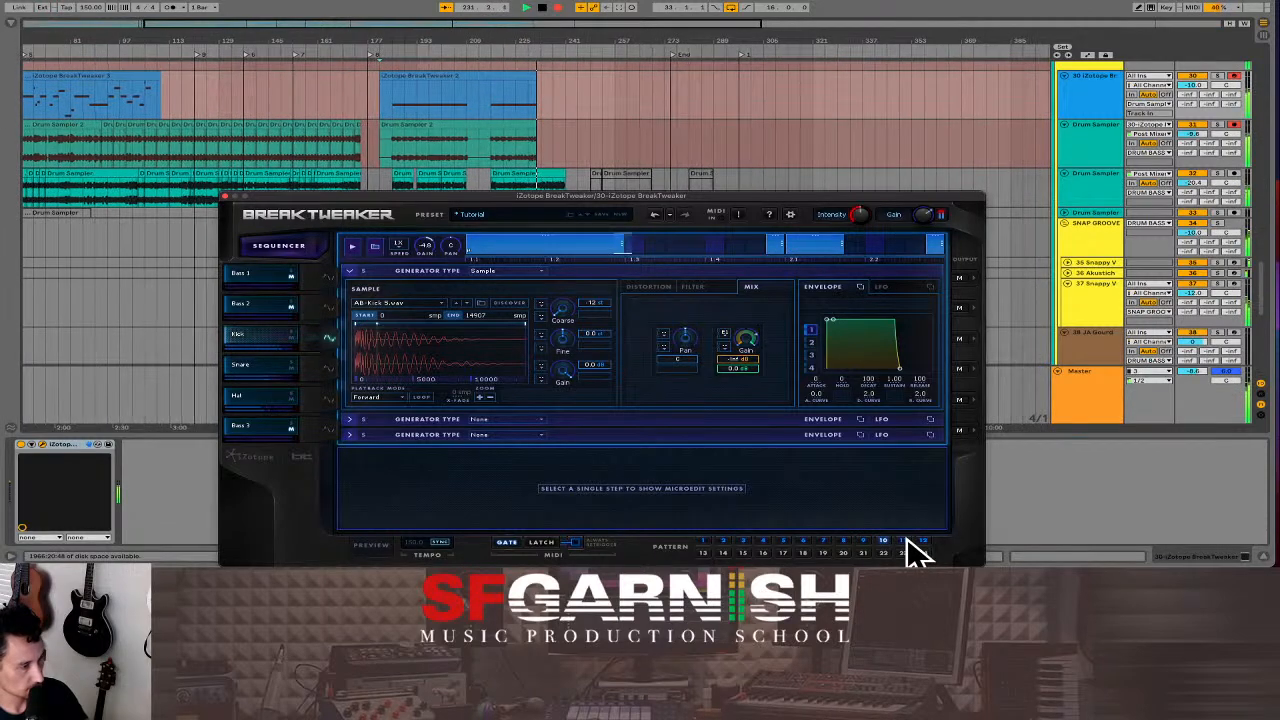
pyautogui.click(904, 541)
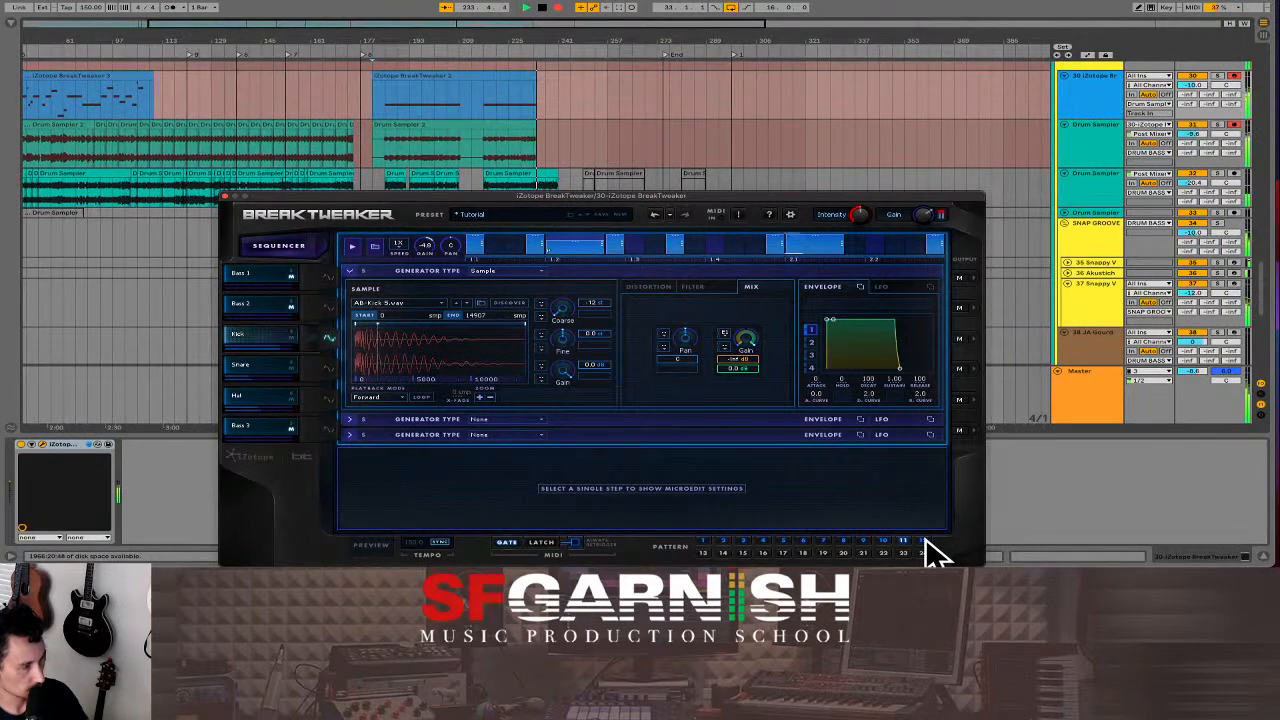
pyautogui.click(924, 541)
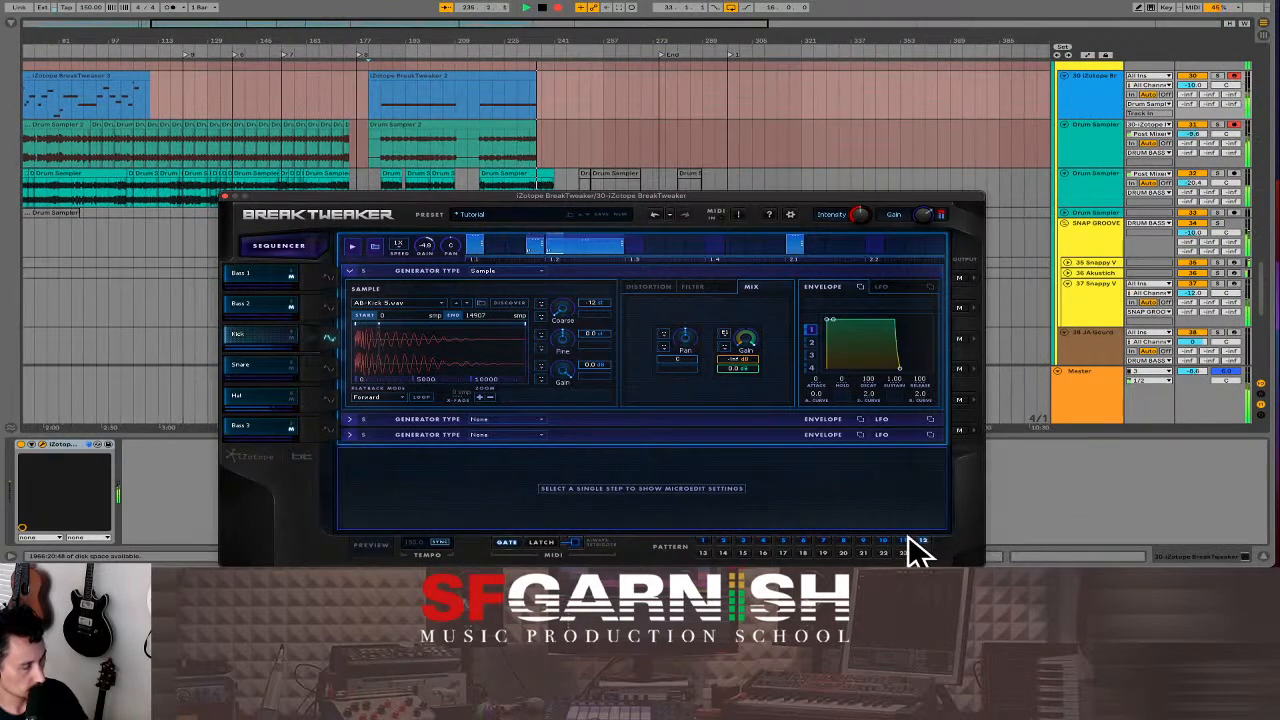
pyautogui.click(766, 546)
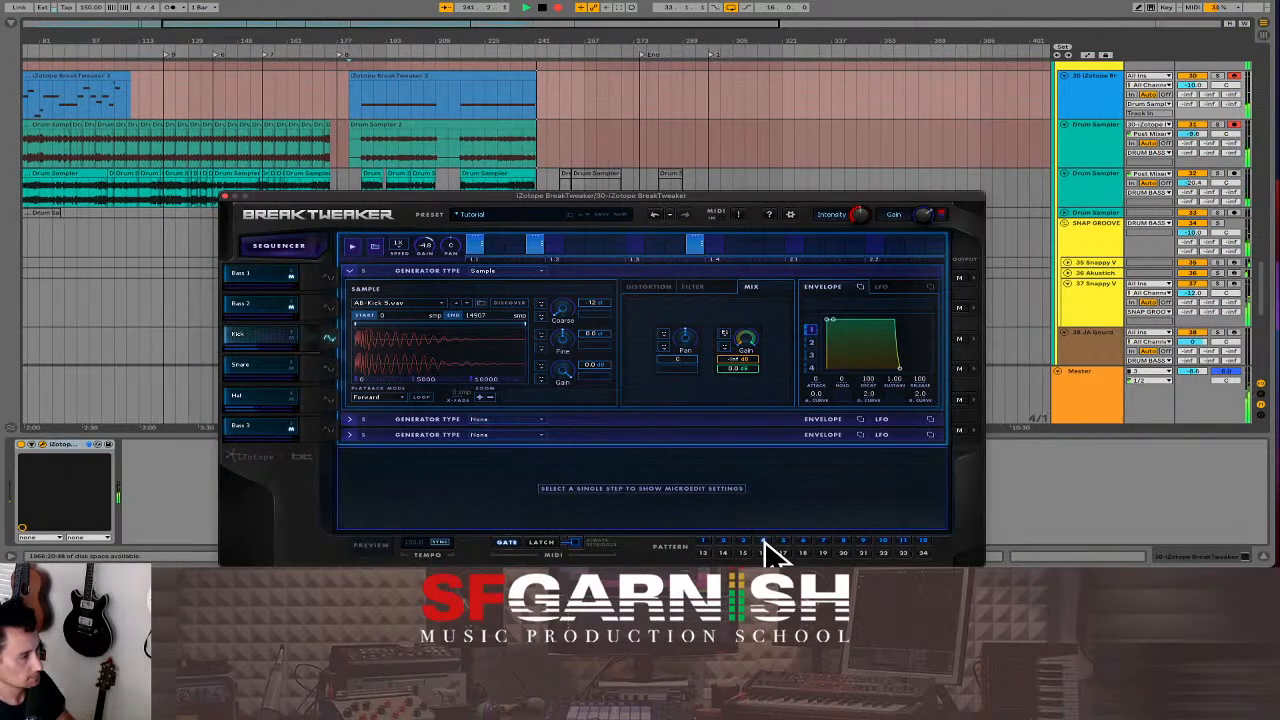
# Stop the recording and split the newly recorded Drum Sampler clip at bar 213.
pyautogui.click(543, 243)
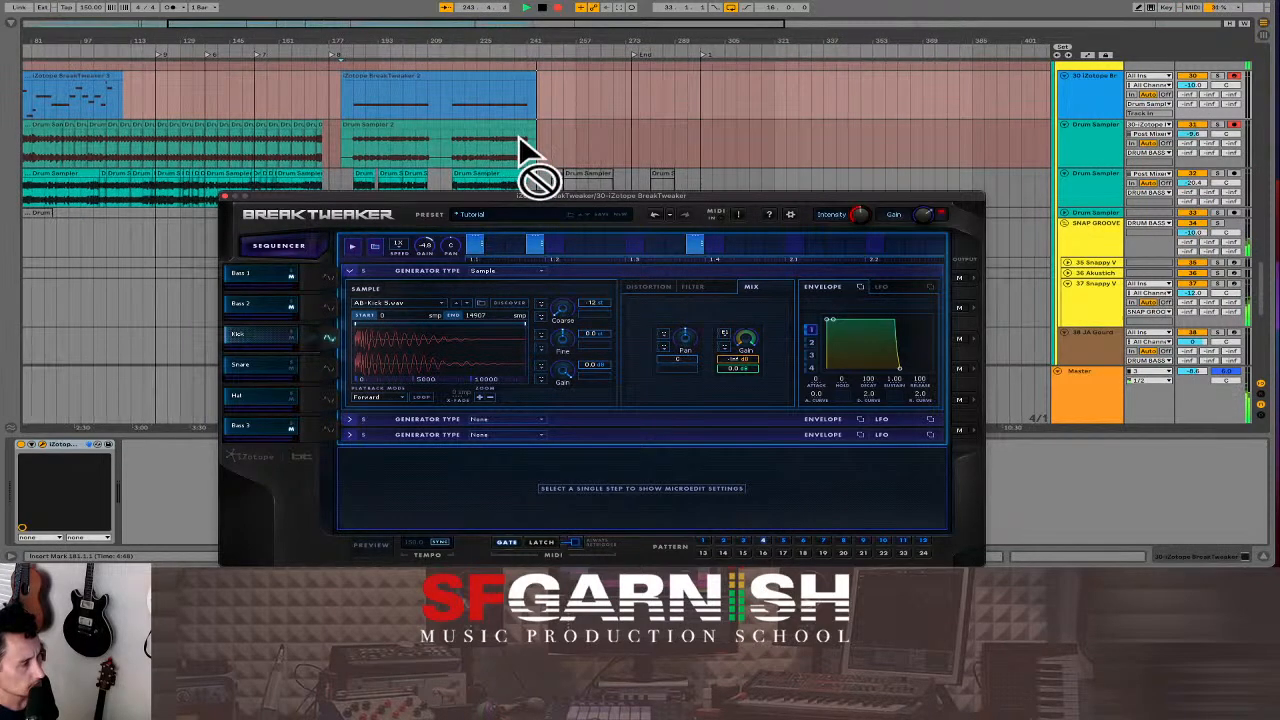
pyautogui.click(410, 145)
pyautogui.click(441, 148)
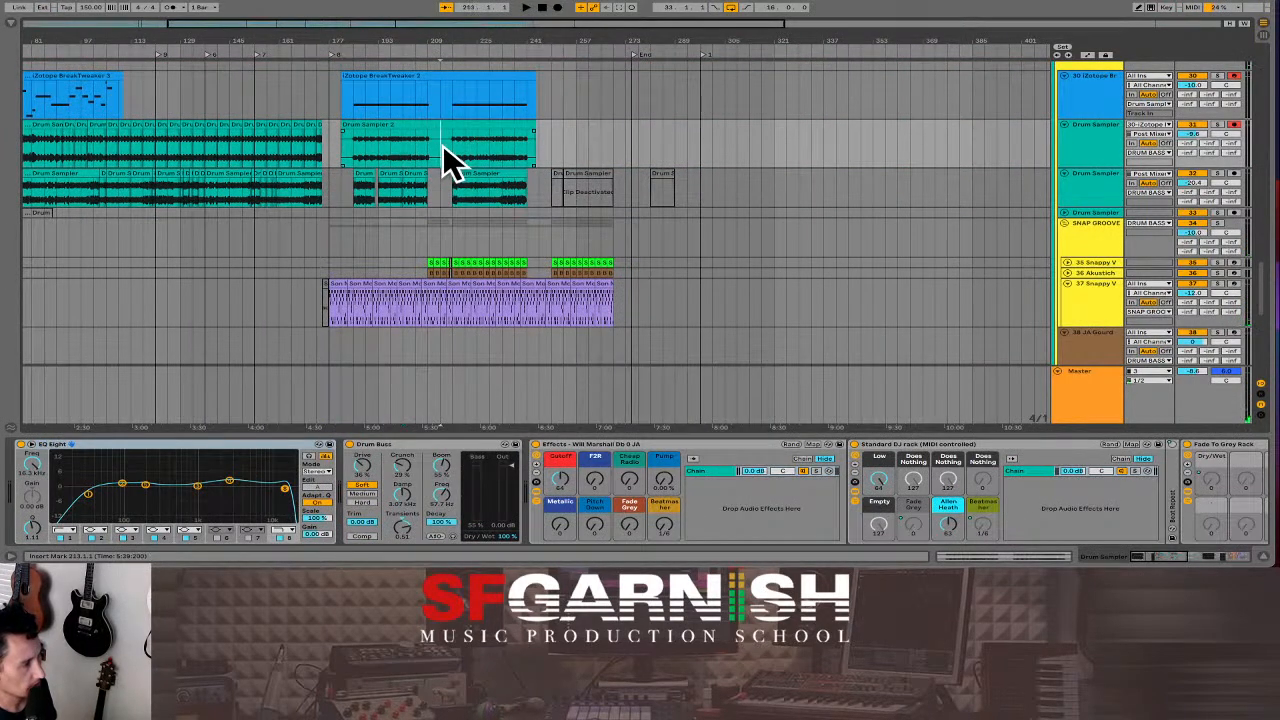
# Delete the BreakTweaker track's clips between bars 33 and 265, keeping the resampled audio.
pyautogui.click(577, 96)
pyautogui.scroll(-5, 570, 97)
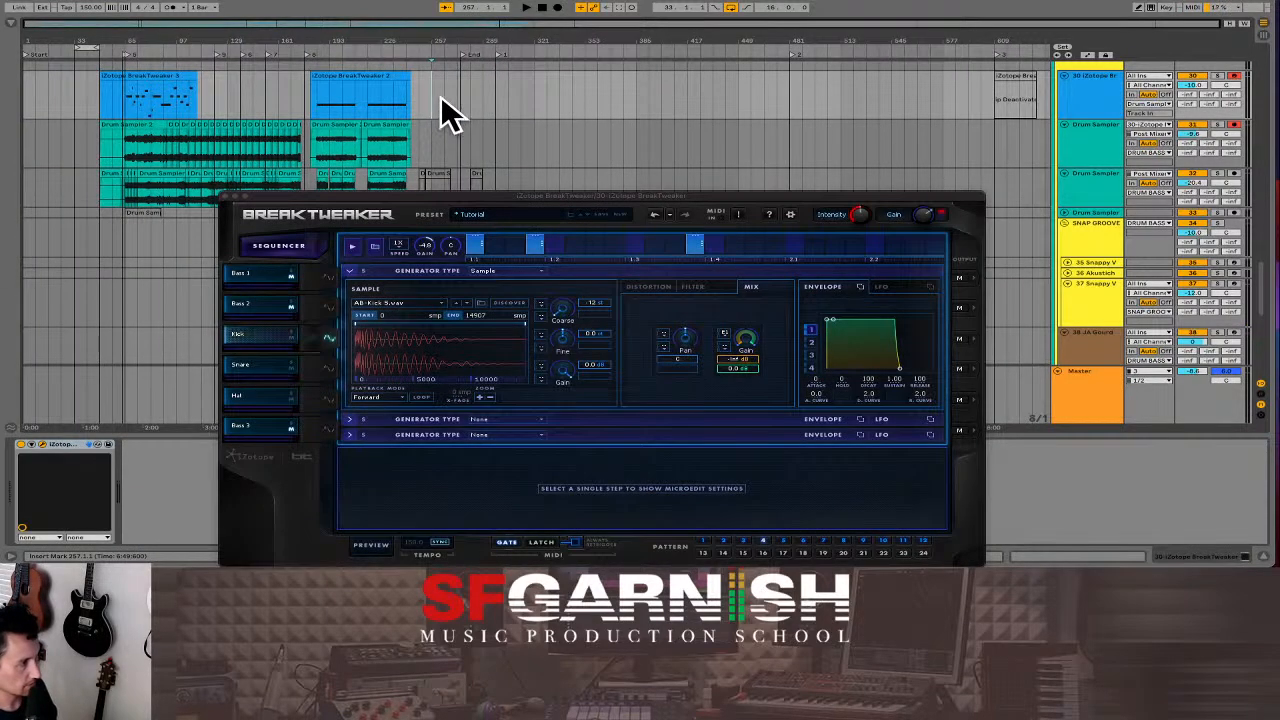
pyautogui.moveTo(443, 112); pyautogui.dragTo(78, 90)
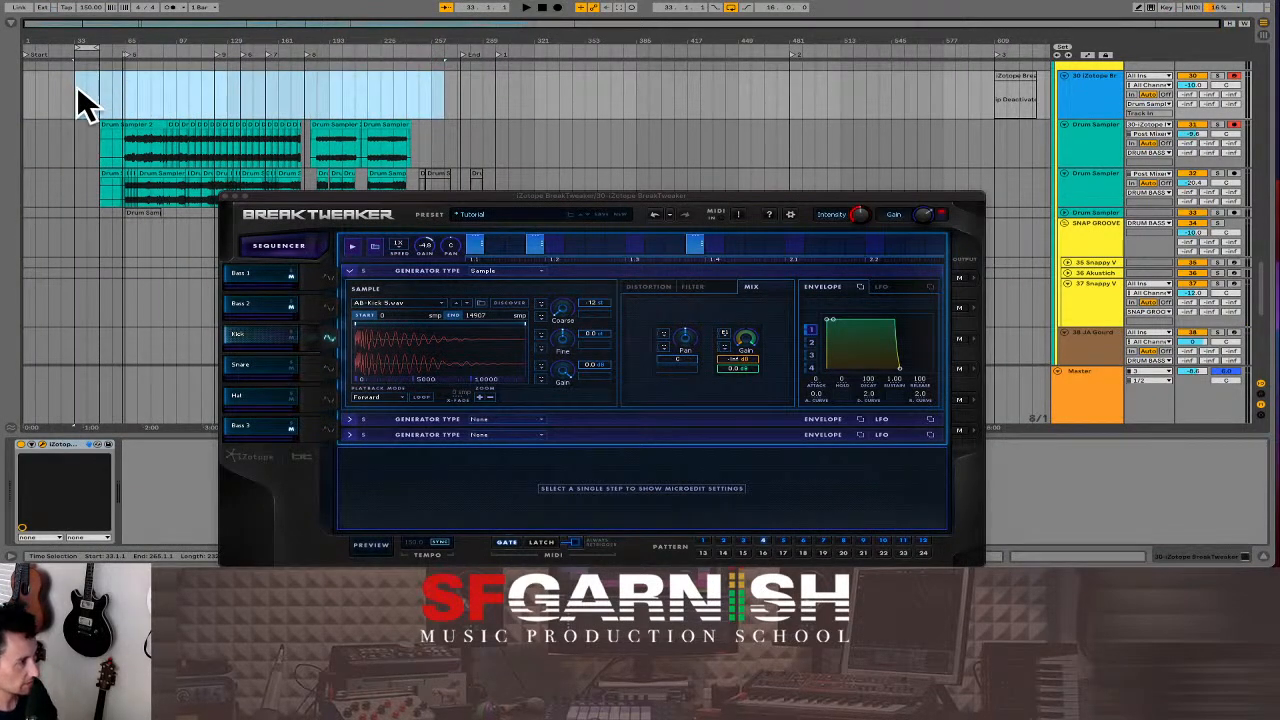
pyautogui.press('Delete')
pyautogui.click(318, 108)
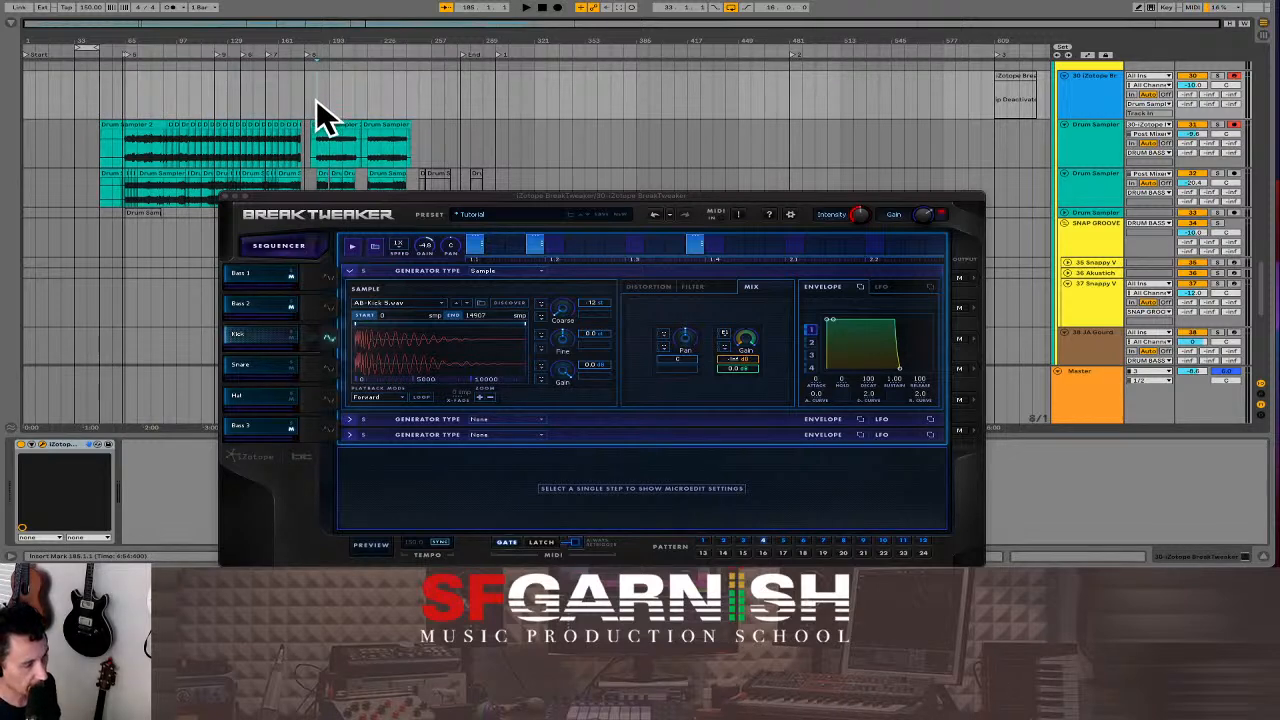
# Move the BreakTweaker window clear of the drum tracks and select the newly recorded Drum Sampler clip at bar 181.
pyautogui.moveTo(618, 191); pyautogui.dragTo(630, 111)
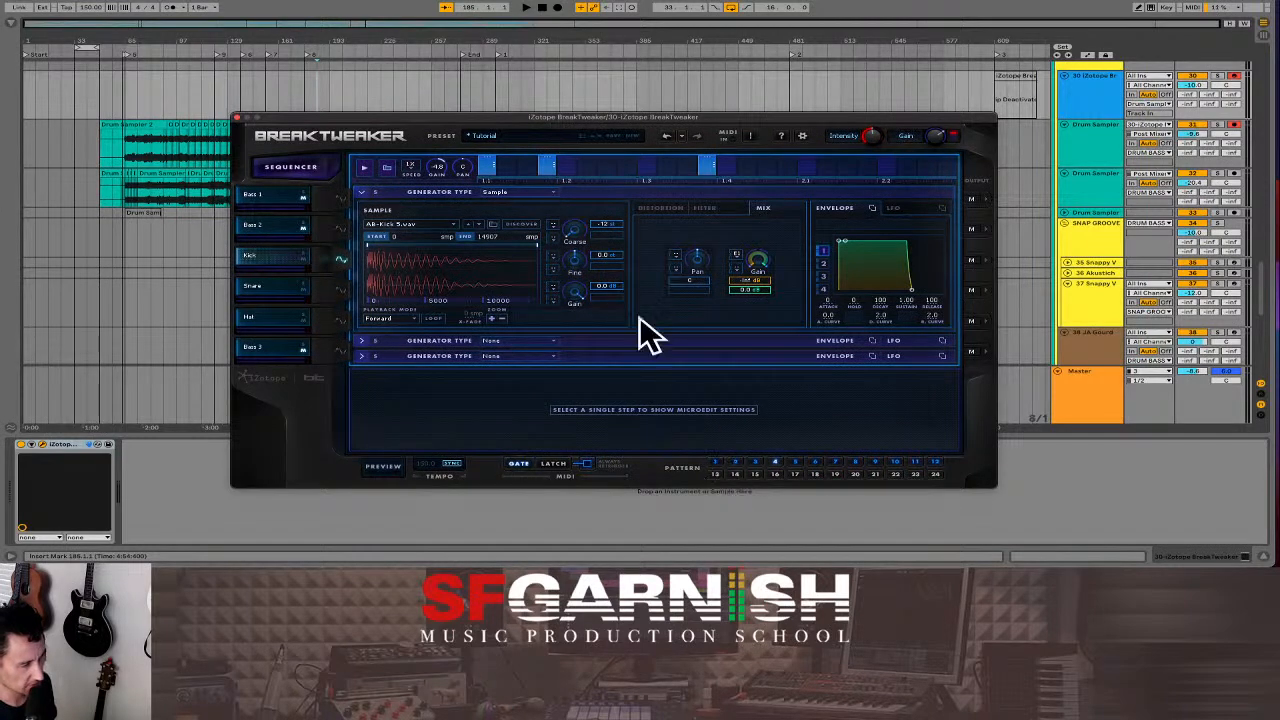
pyautogui.click(331, 101)
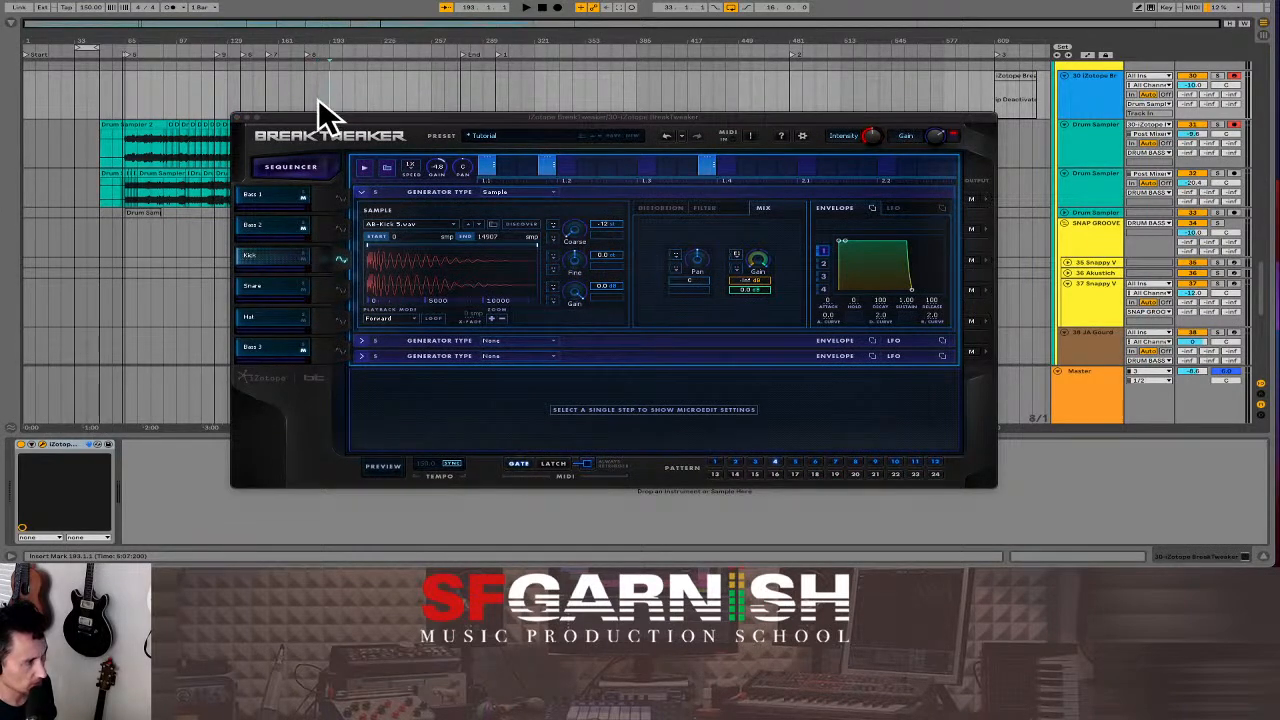
pyautogui.click(331, 113)
pyautogui.moveTo(332, 117); pyautogui.dragTo(418, 143)
pyautogui.click(362, 118)
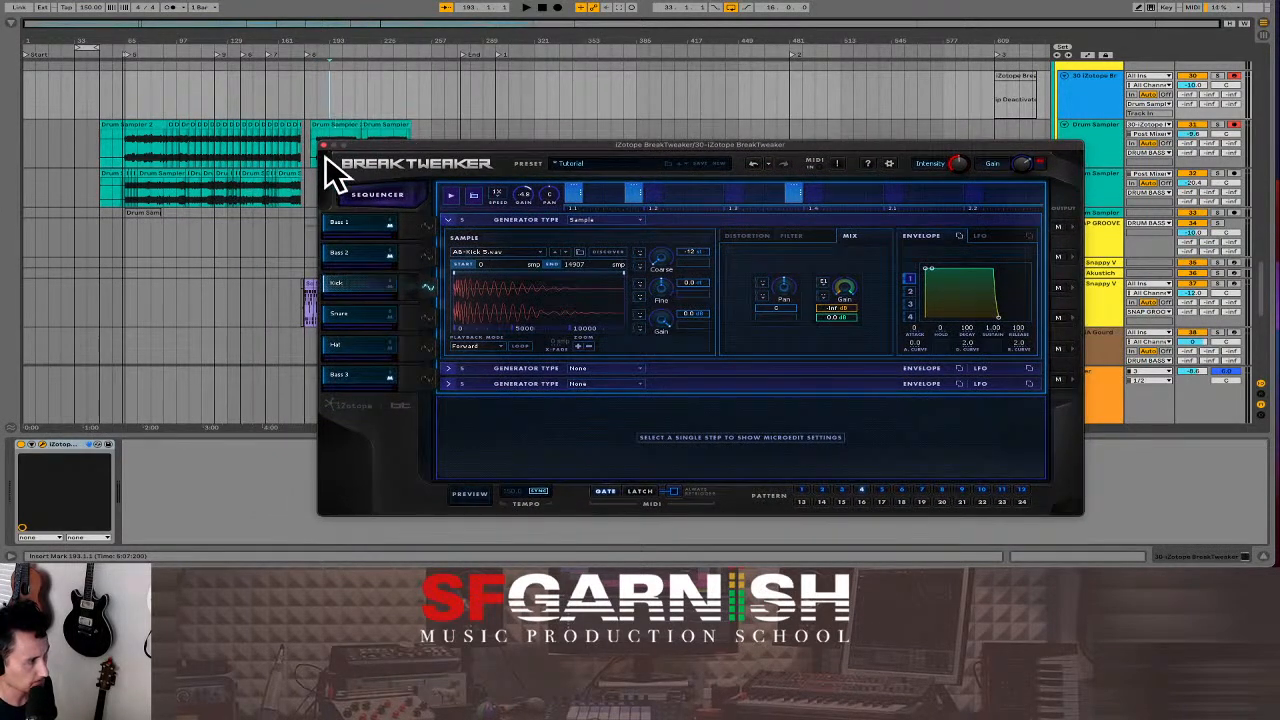
pyautogui.click(310, 138)
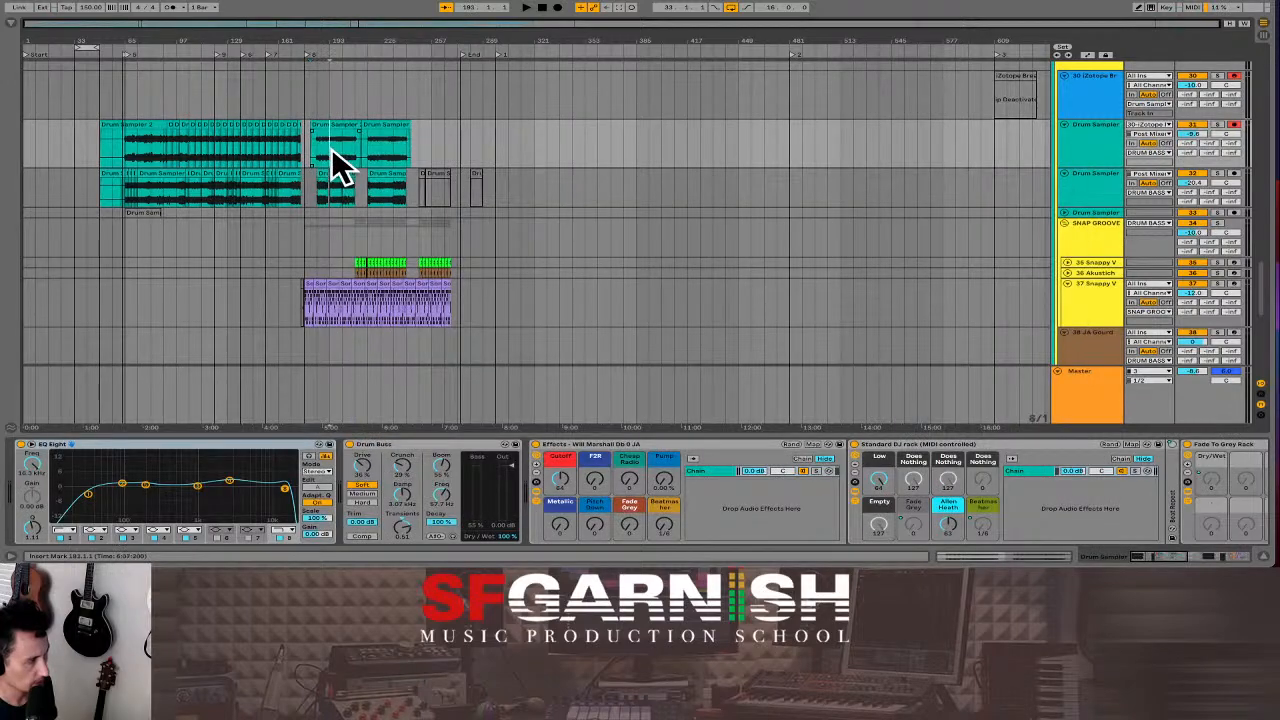
# Nudge the recorded Drum Sampler clip starting at bar 181 slightly earlier so its first hit lines up with bar 185.
pyautogui.click(382, 156)
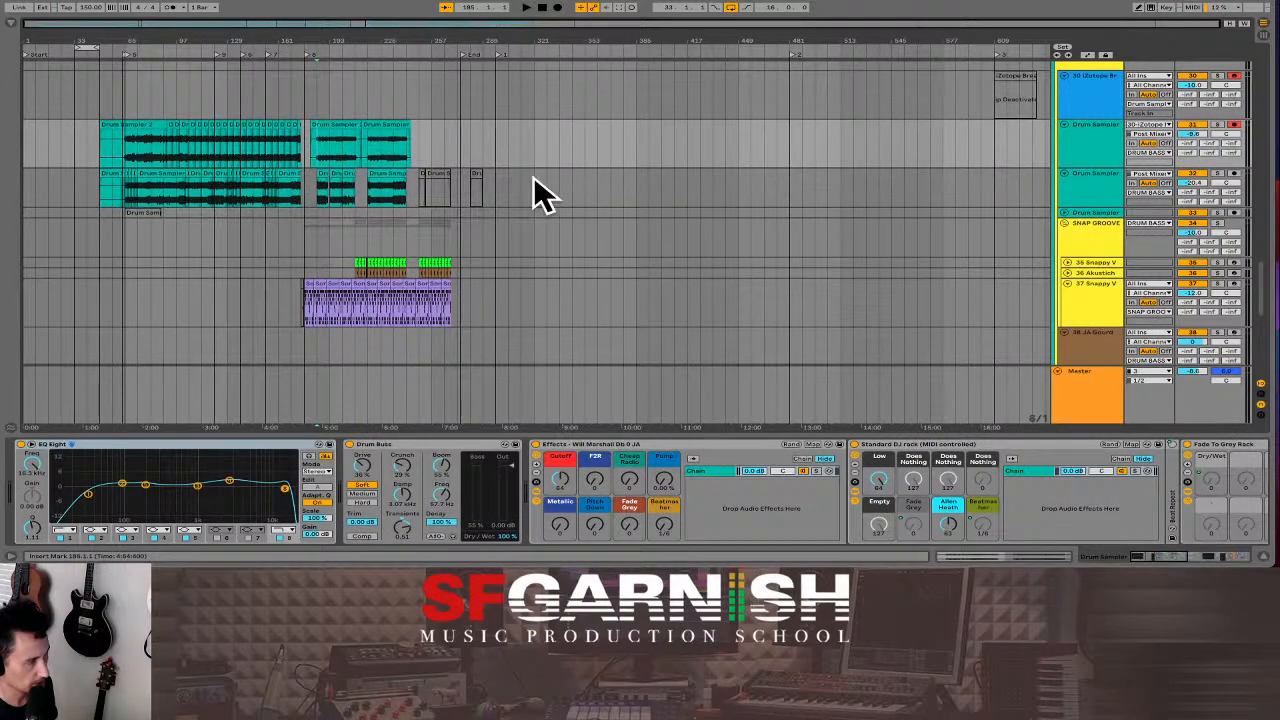
pyautogui.scroll(10, 346, 144)
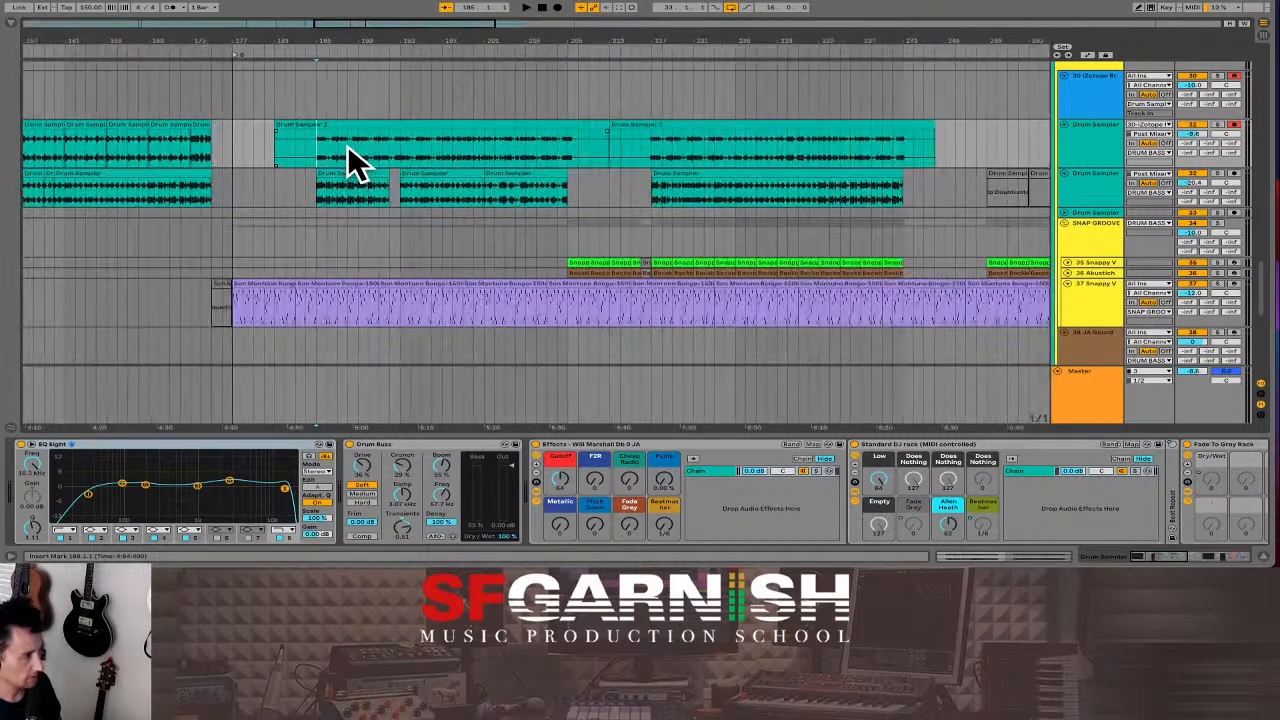
pyautogui.scroll(10, 347, 145)
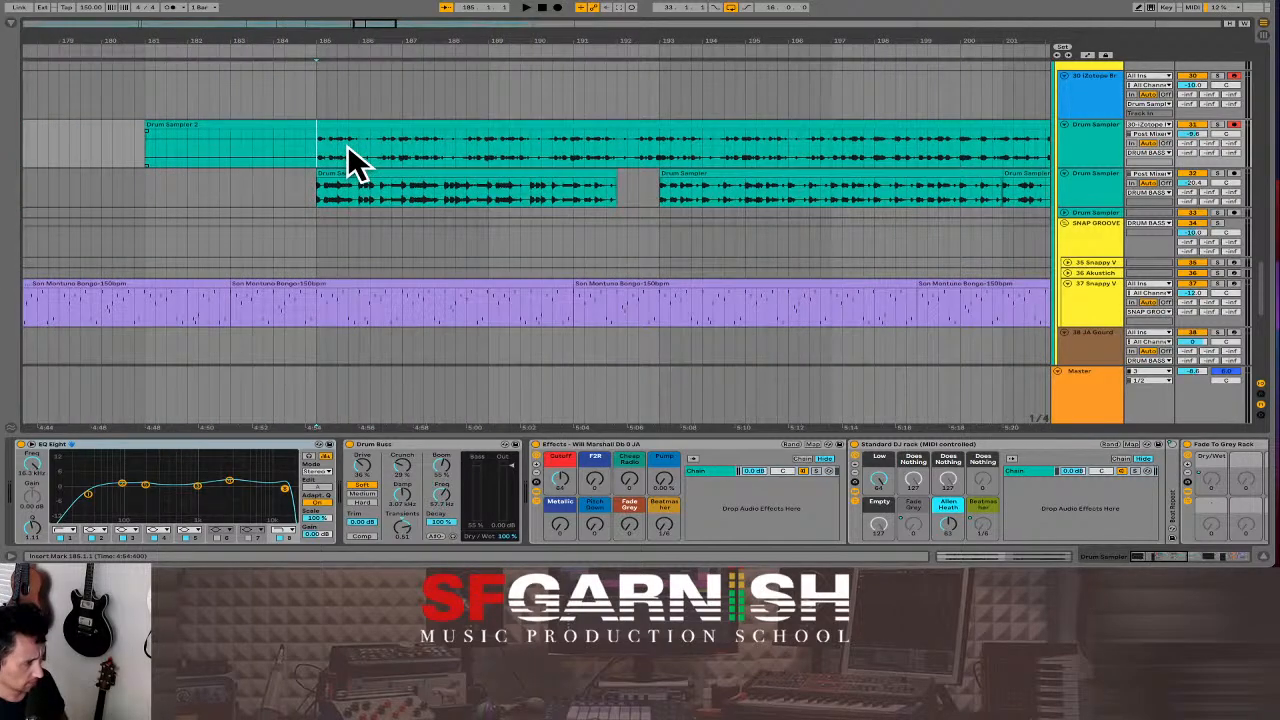
pyautogui.scroll(8, 347, 144)
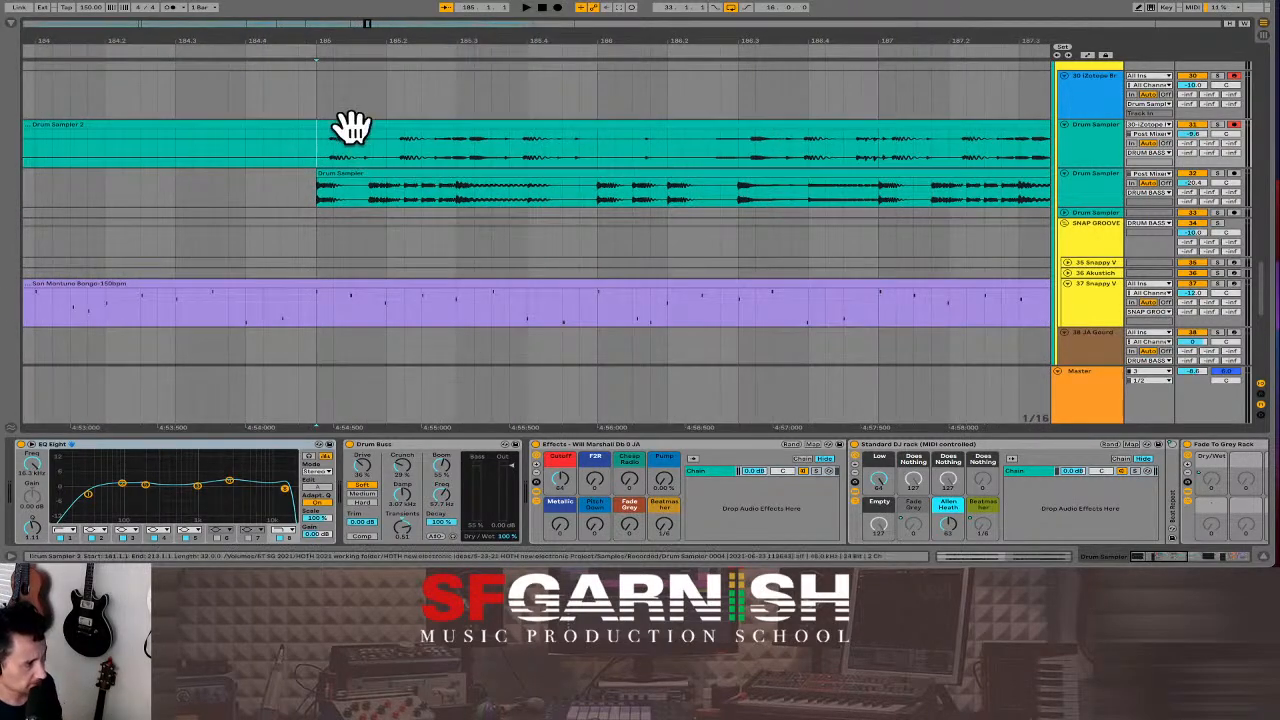
pyautogui.click(352, 123)
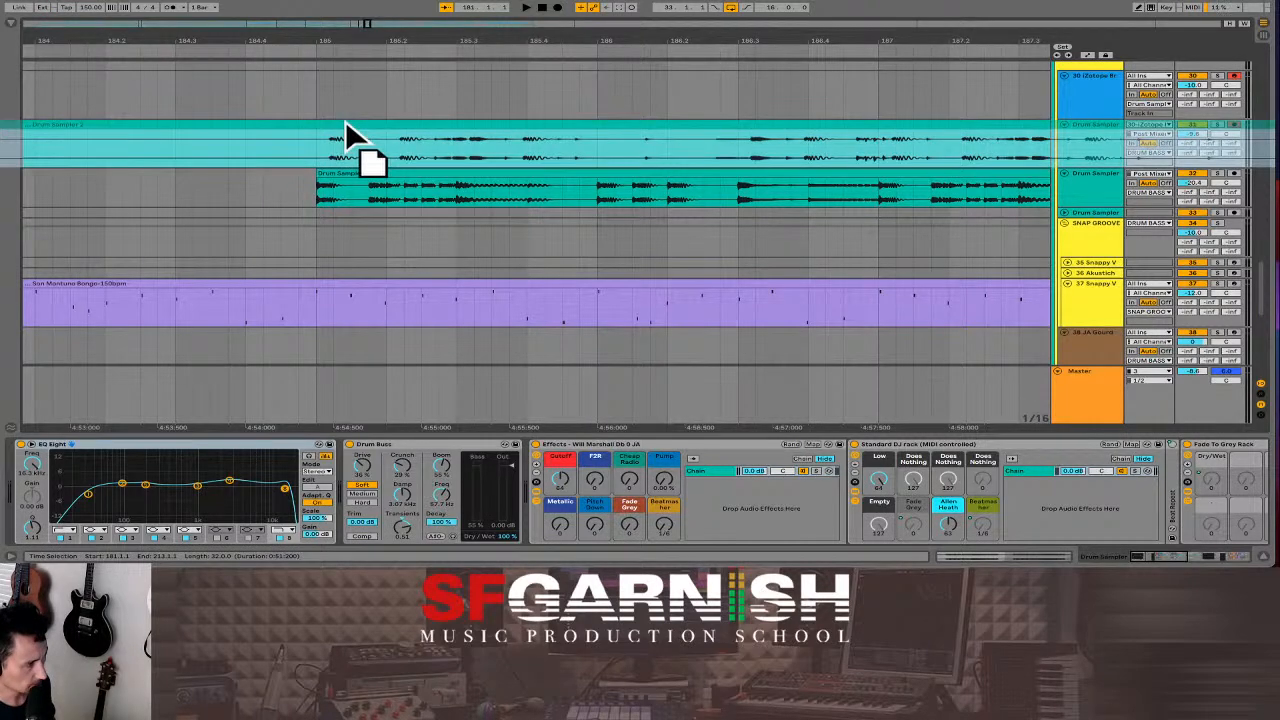
pyautogui.click(347, 122)
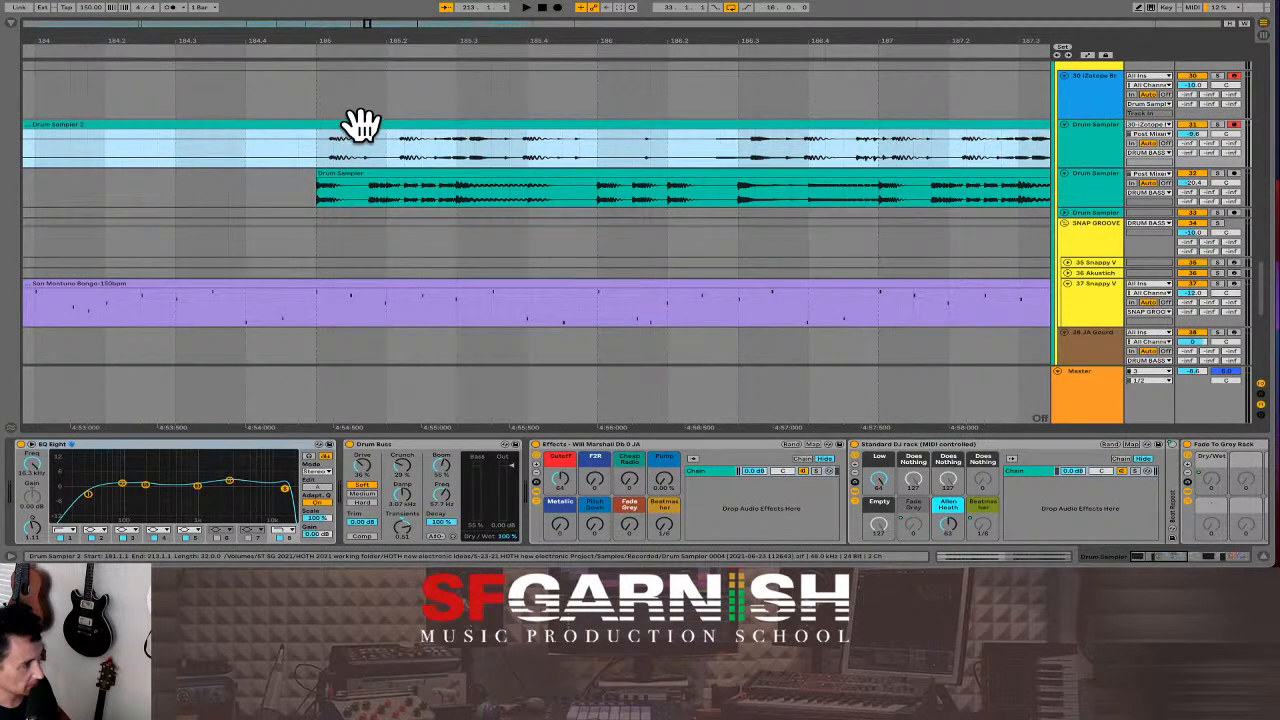
pyautogui.moveTo(357, 123); pyautogui.dragTo(349, 127)
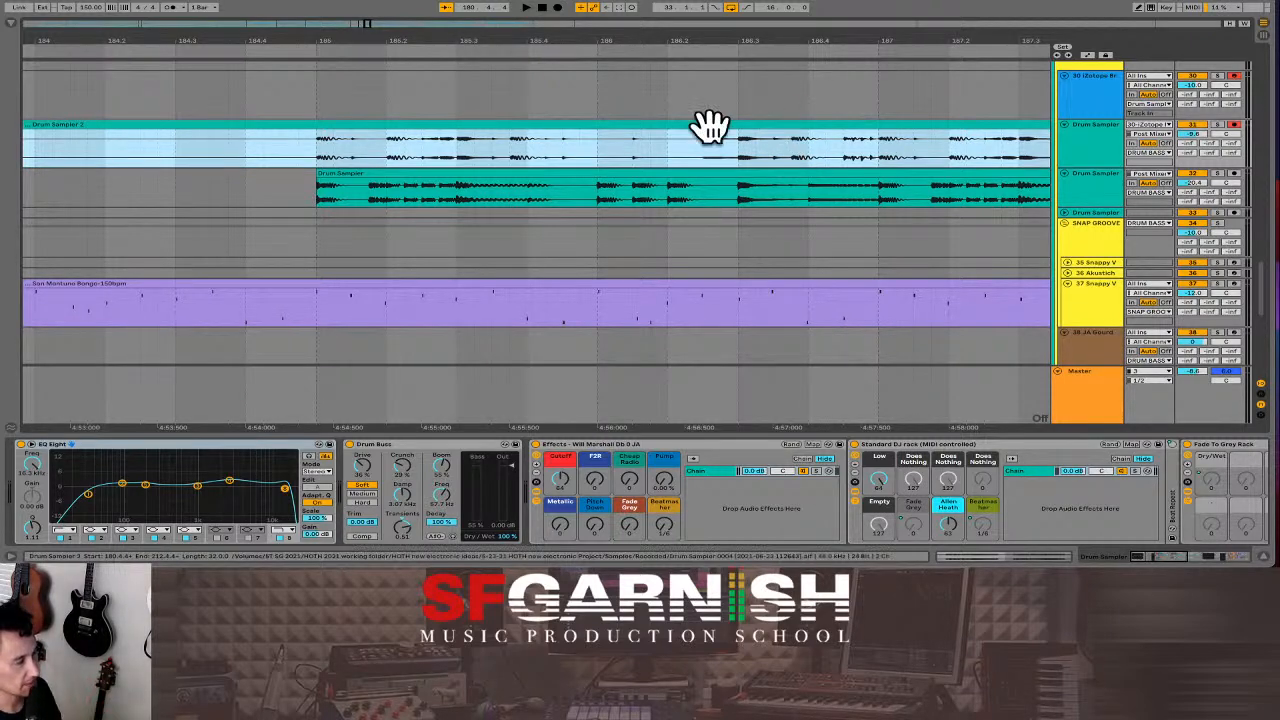
pyautogui.click(289, 145)
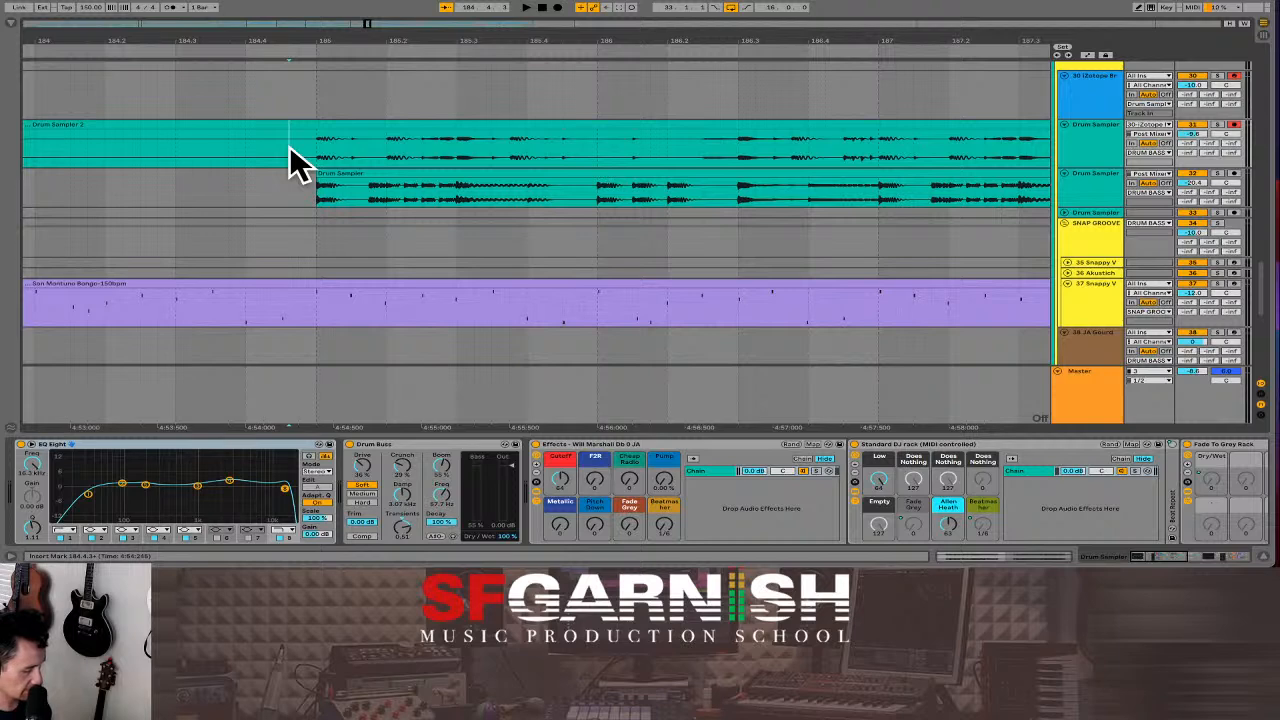
# Move the second recorded Drum Sampler clip later so its first hit lines up with bar 217.
pyautogui.press('-')
pyautogui.press('-')
pyautogui.press('-')
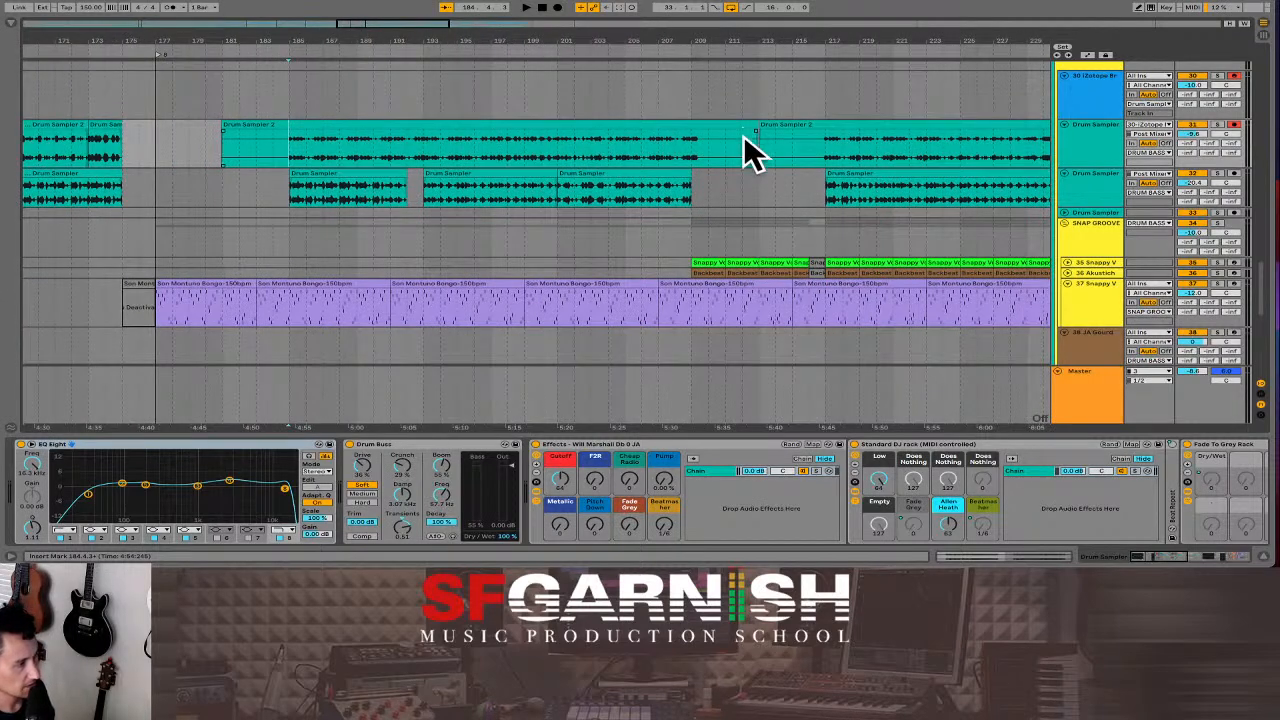
pyautogui.moveTo(749, 125); pyautogui.dragTo(813, 137)
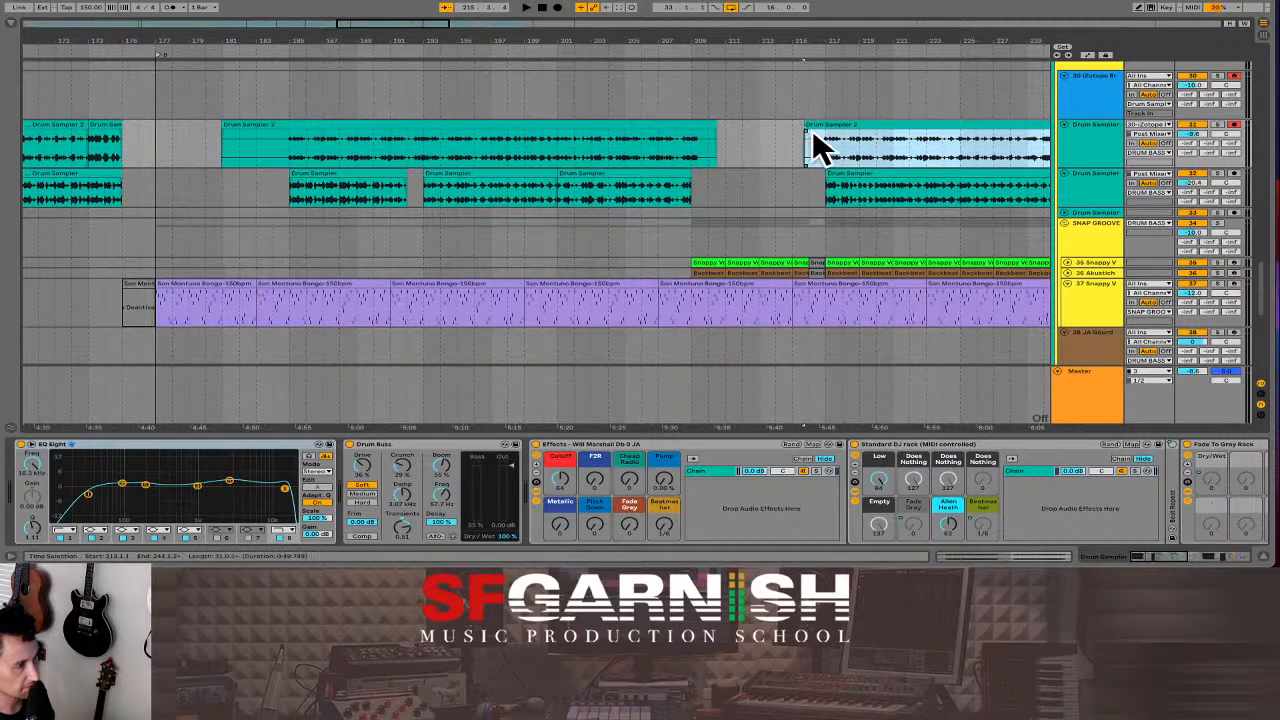
pyautogui.click(823, 146)
pyautogui.press('+')
pyautogui.press('+')
pyautogui.press('+')
pyautogui.press('+')
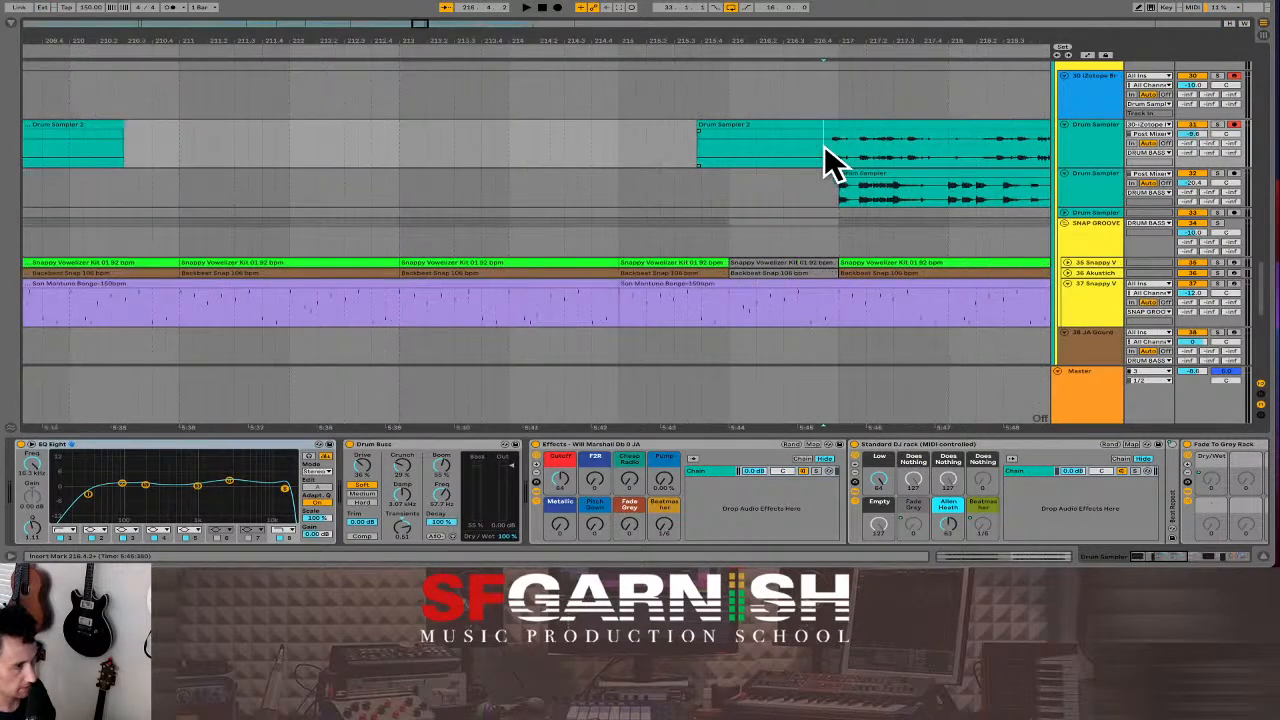
pyautogui.click(840, 145)
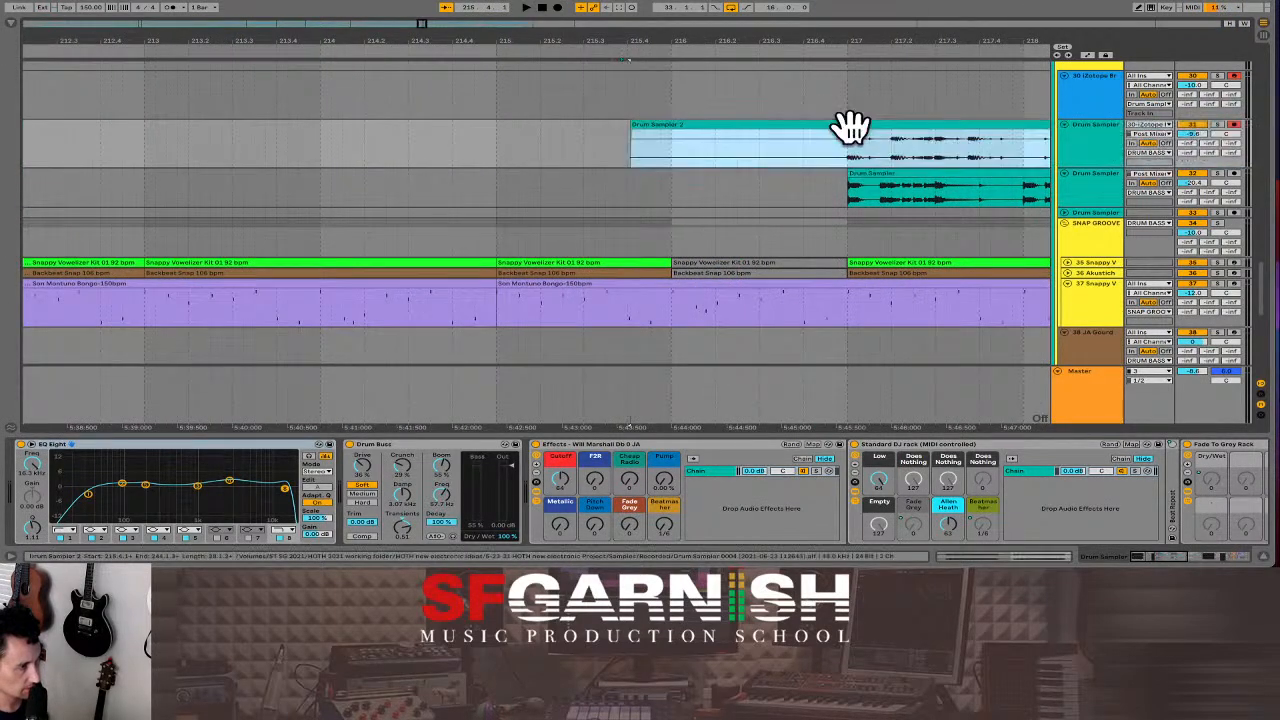
pyautogui.click(829, 143)
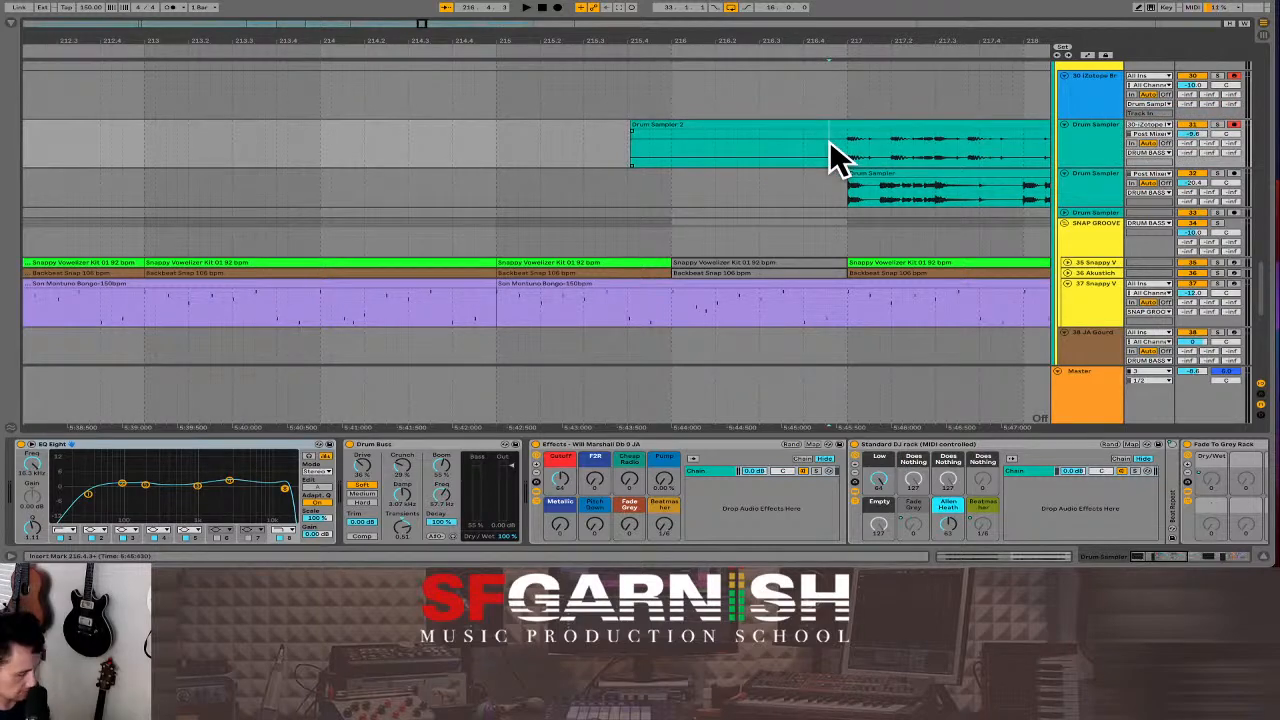
# Delete bar 192 and the silent lead-in before bar 184.3 from the first recorded Drum Sampler clip.
pyautogui.press('-')
pyautogui.press('-')
pyautogui.press('-')
pyautogui.press('-')
pyautogui.press('-')
pyautogui.press('-')
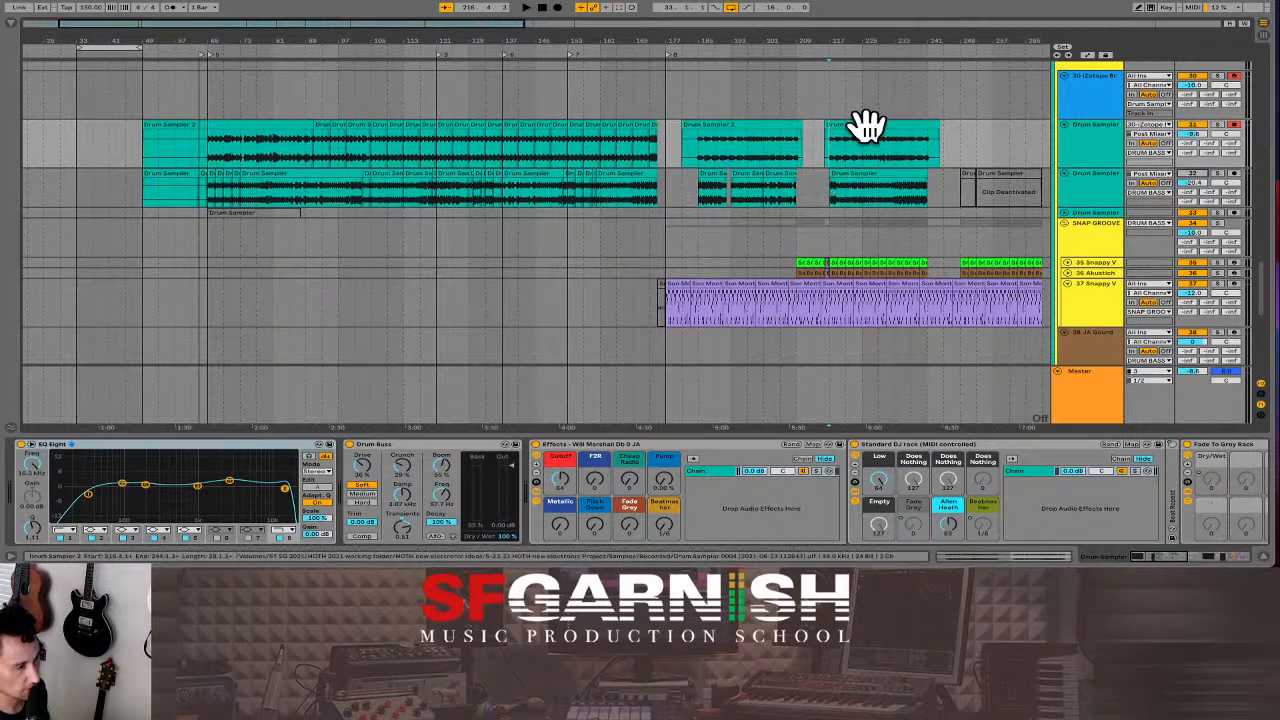
pyautogui.click(694, 158)
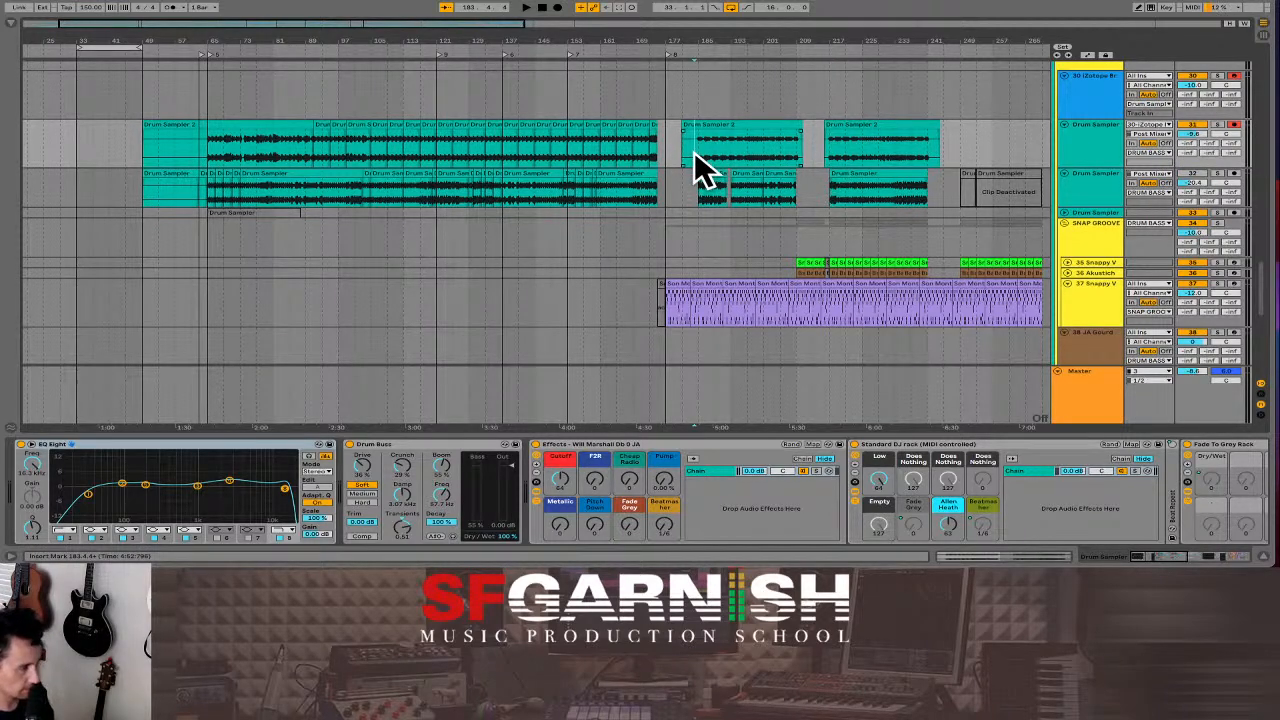
pyautogui.press('+')
pyautogui.press('+')
pyautogui.press('+')
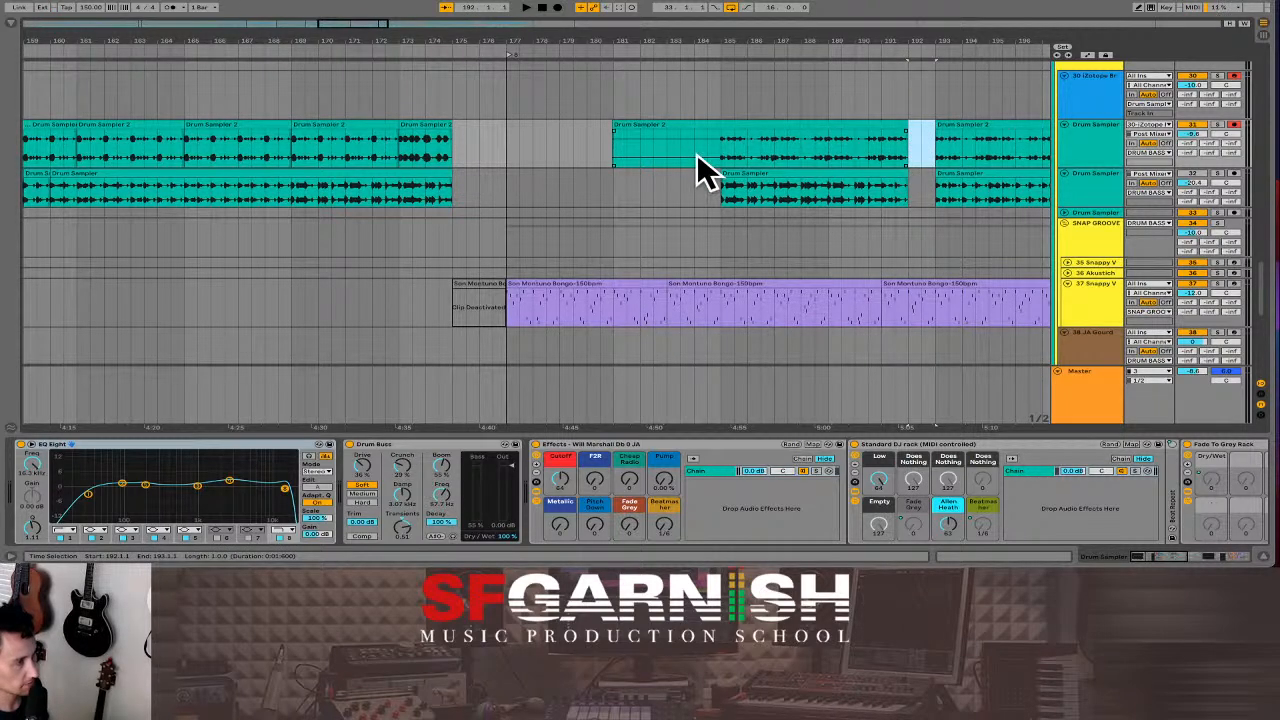
pyautogui.moveTo(698, 152); pyautogui.dragTo(580, 149)
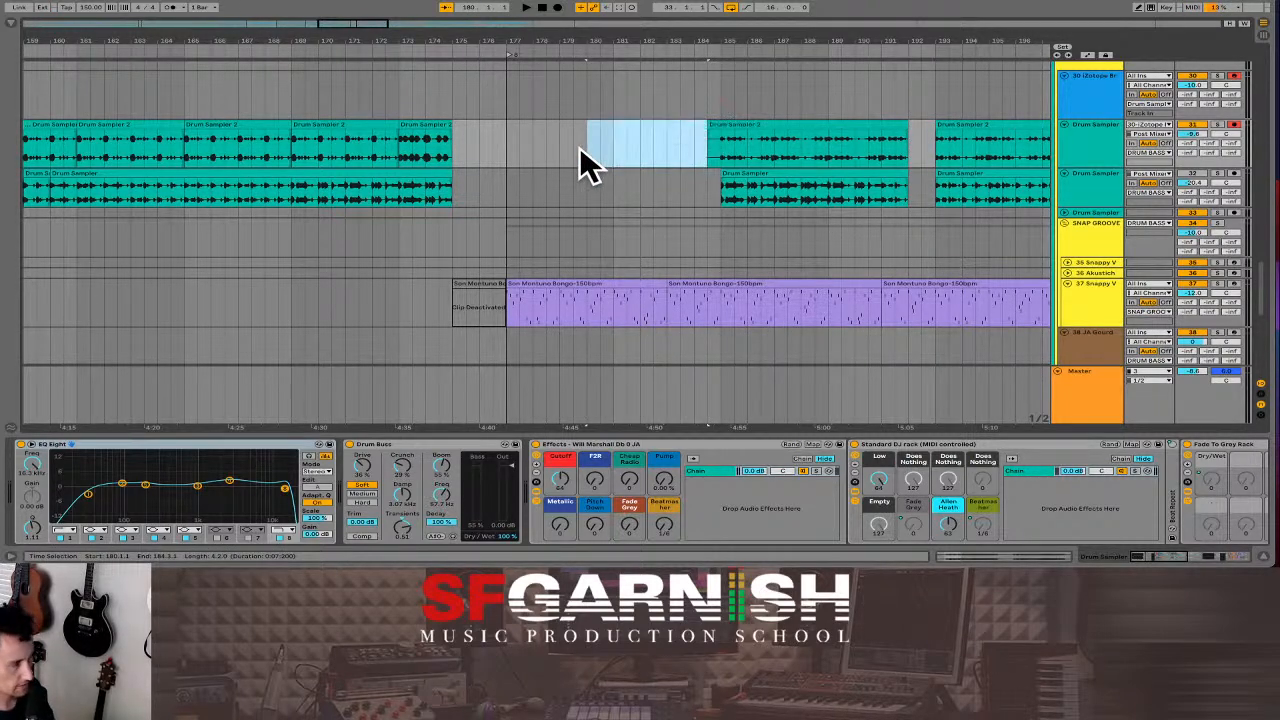
pyautogui.press('Delete')
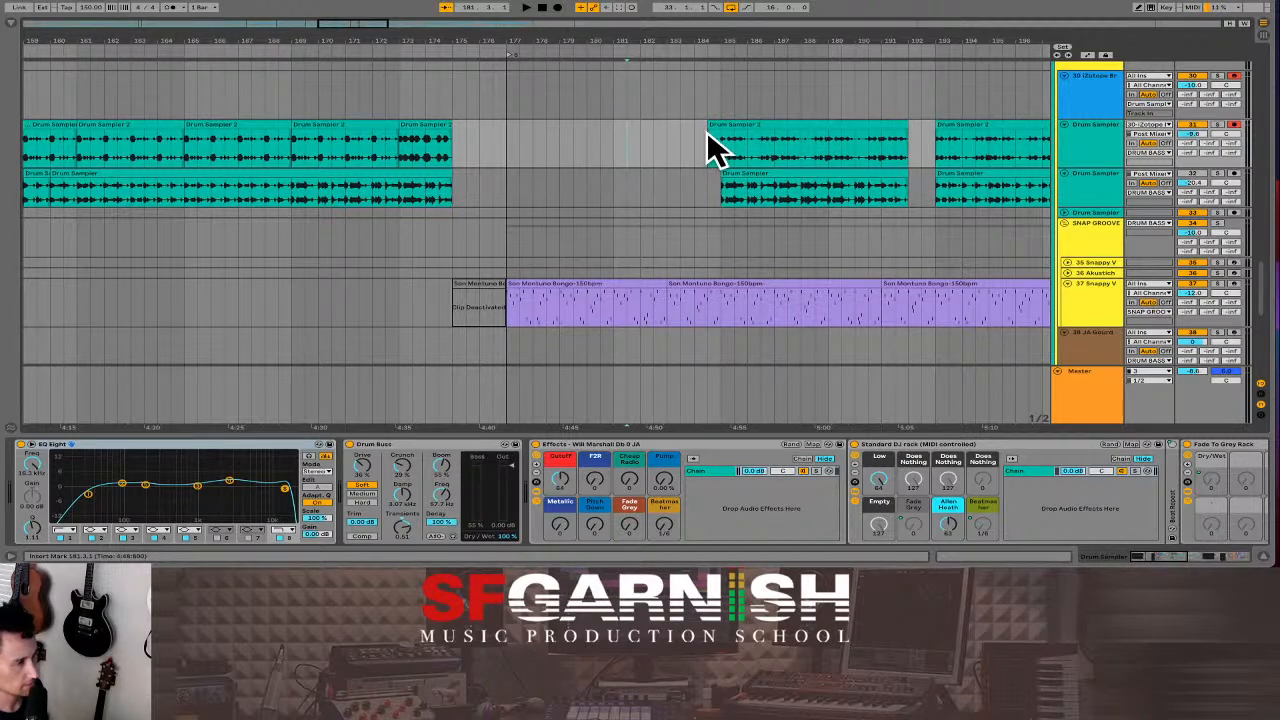
pyautogui.click(703, 163)
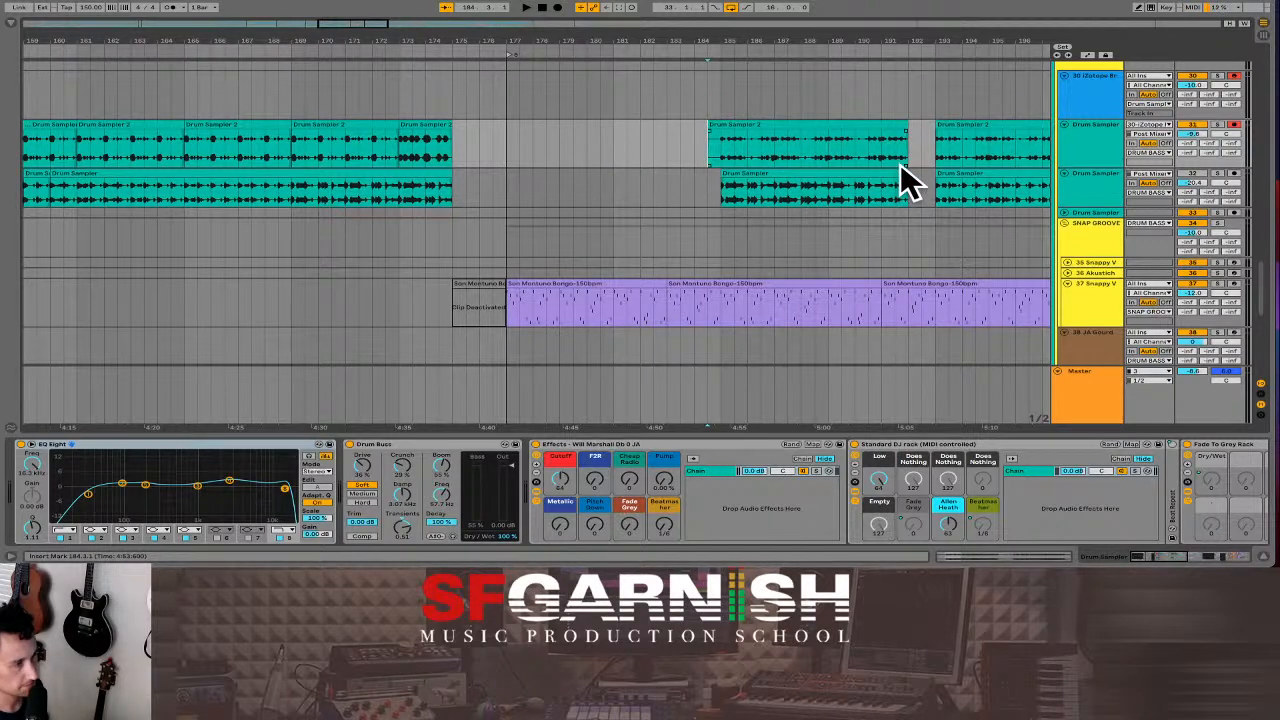
# Deactivate all clips between bars 9 and 301 on Drum Sampler track 32.
pyautogui.click(870, 196)
pyautogui.press('-')
pyautogui.press('-')
pyautogui.press('-')
pyautogui.press('-')
pyautogui.press('-')
pyautogui.press('-')
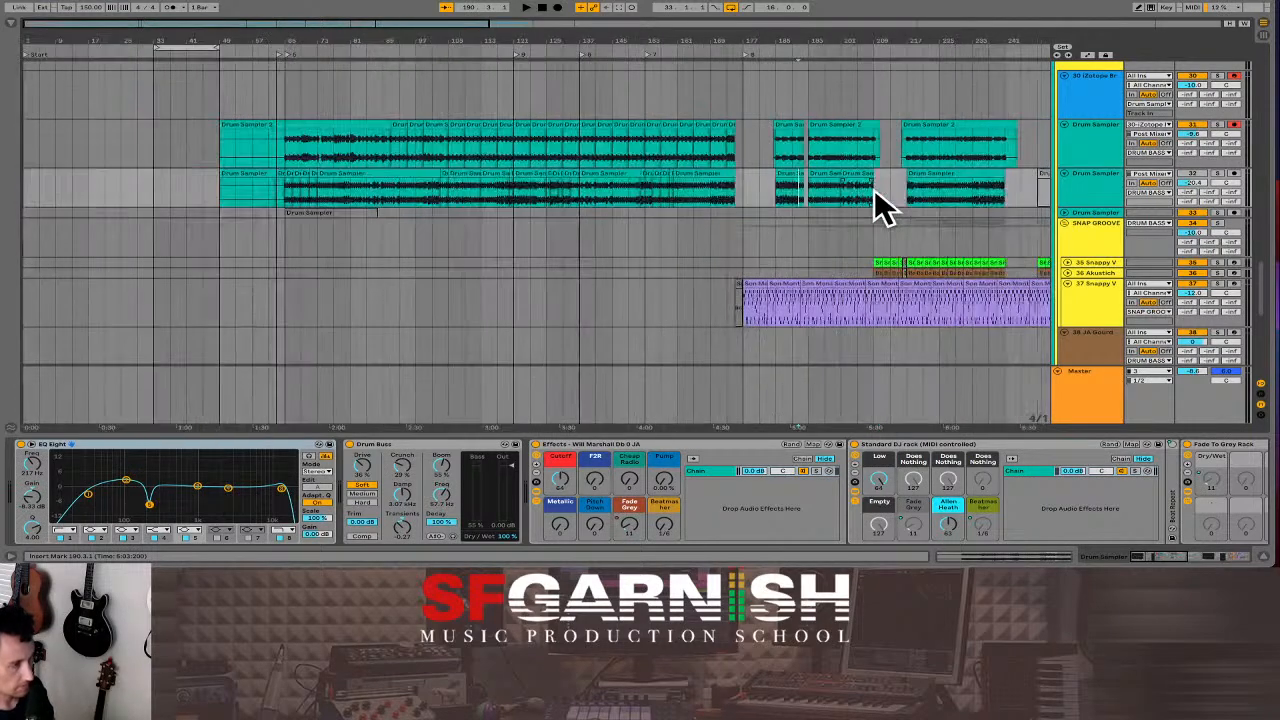
pyautogui.moveTo(788, 190); pyautogui.dragTo(48, 188)
pyautogui.press('0')
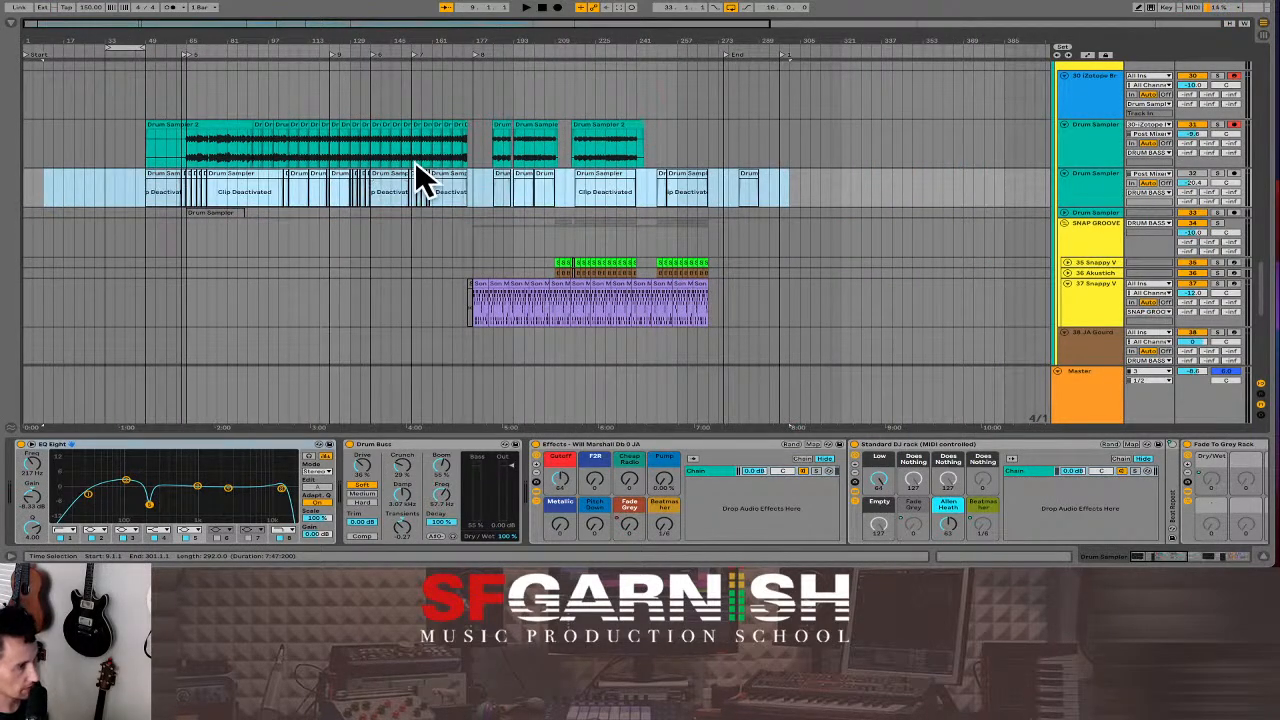
# Play the arrangement from bar 185 to audition the newly placed Drum Sampler clips.
pyautogui.click(493, 153)
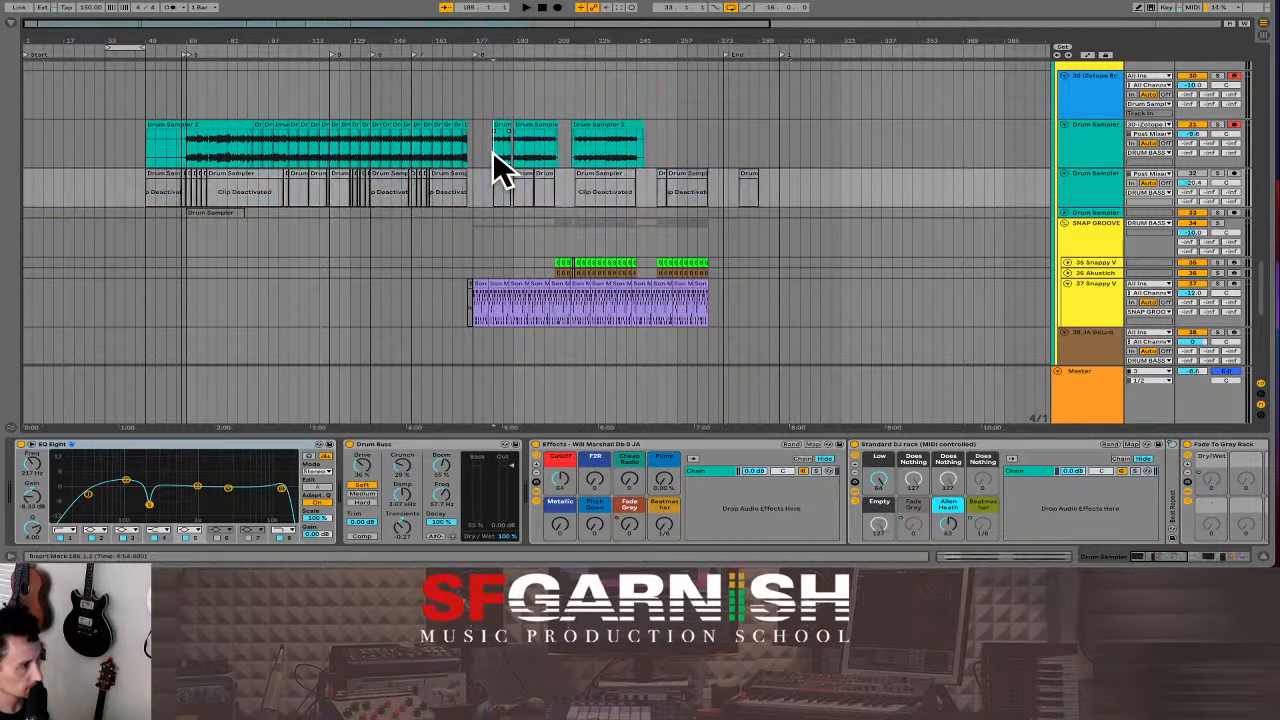
pyautogui.press('space')
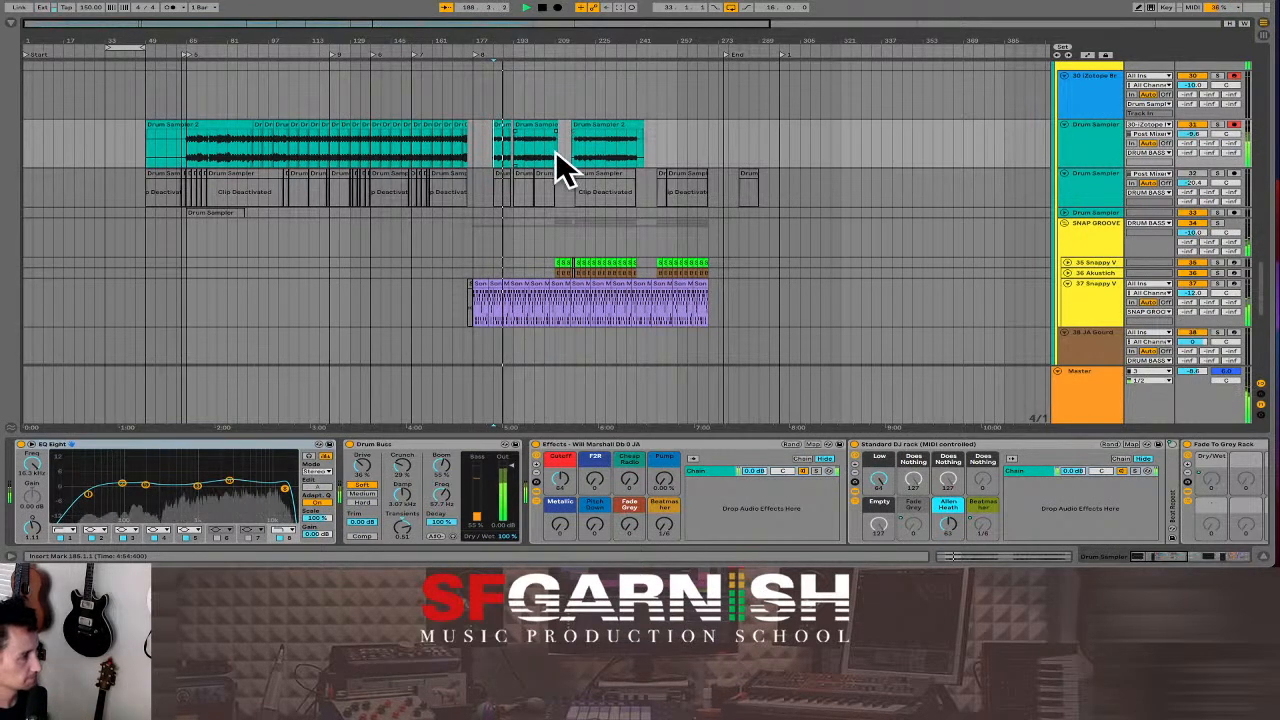
pyautogui.click(527, 152)
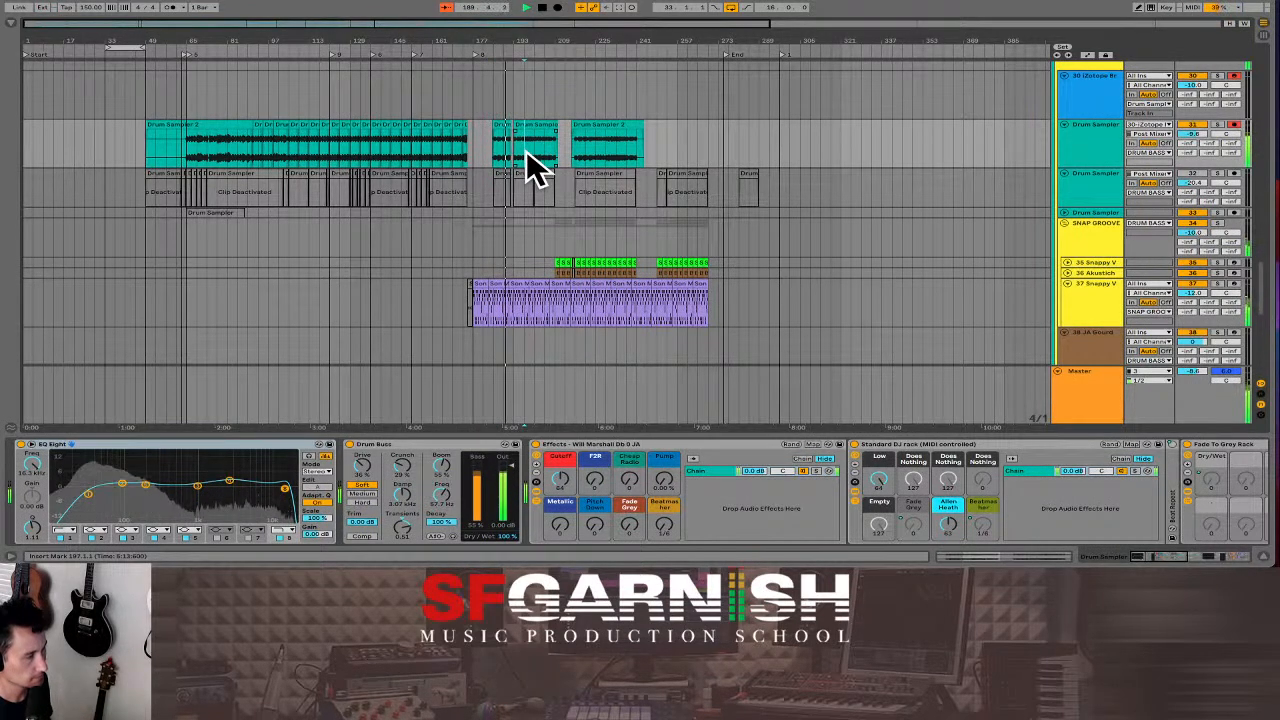
pyautogui.click(501, 154)
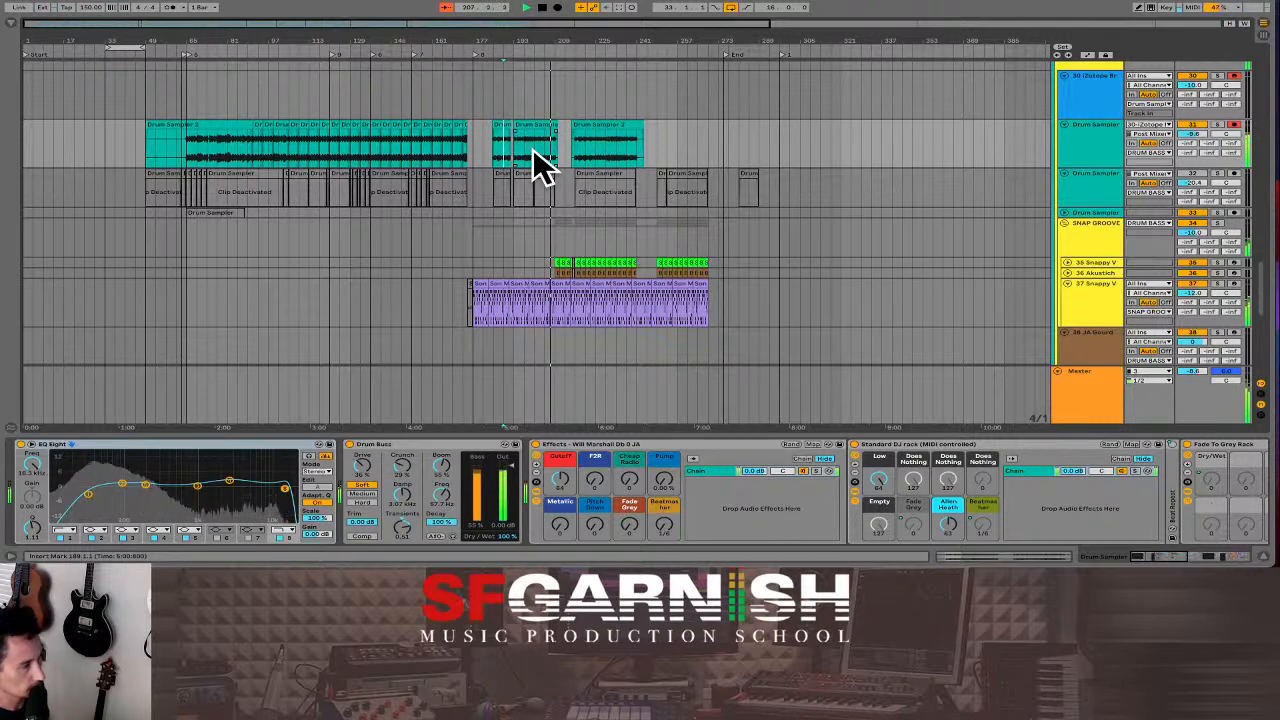
# Delete the tail of the recorded Drum Sampler clip after bar 209.
pyautogui.scroll(-1, 677, 270)
pyautogui.scroll(-3, 675, 270)
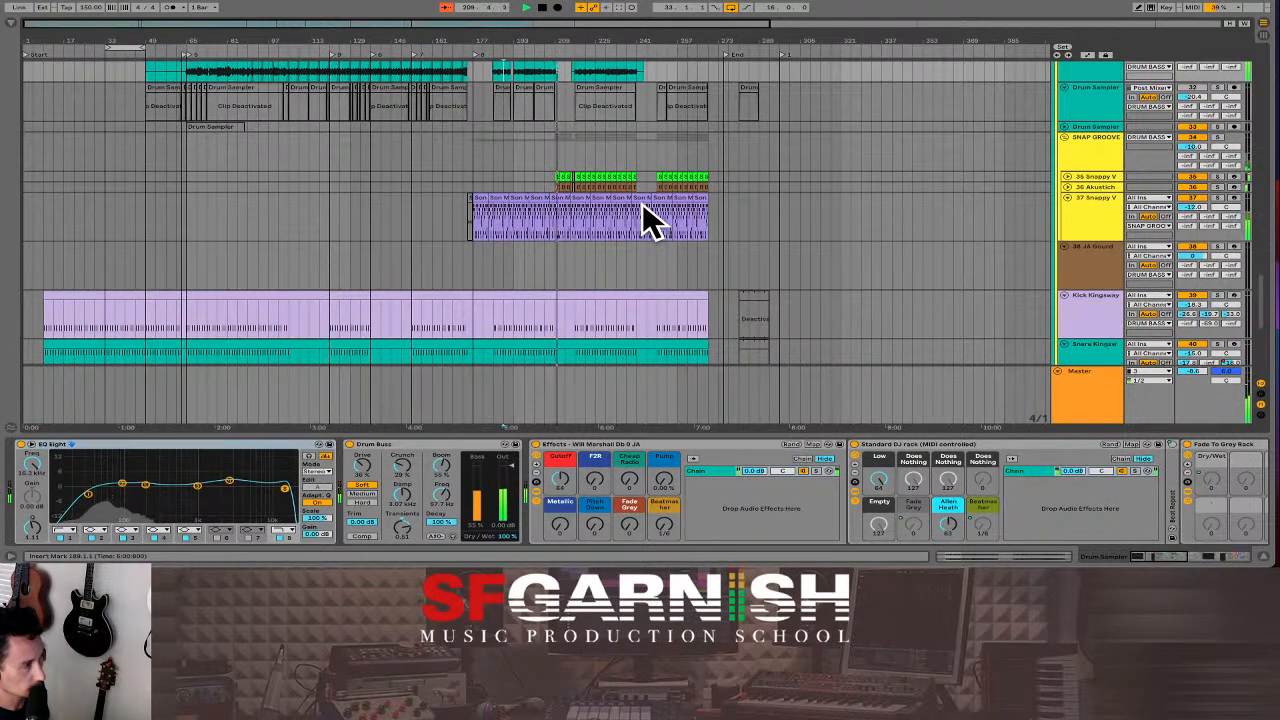
pyautogui.scroll(1, 548, 90)
pyautogui.click(556, 100)
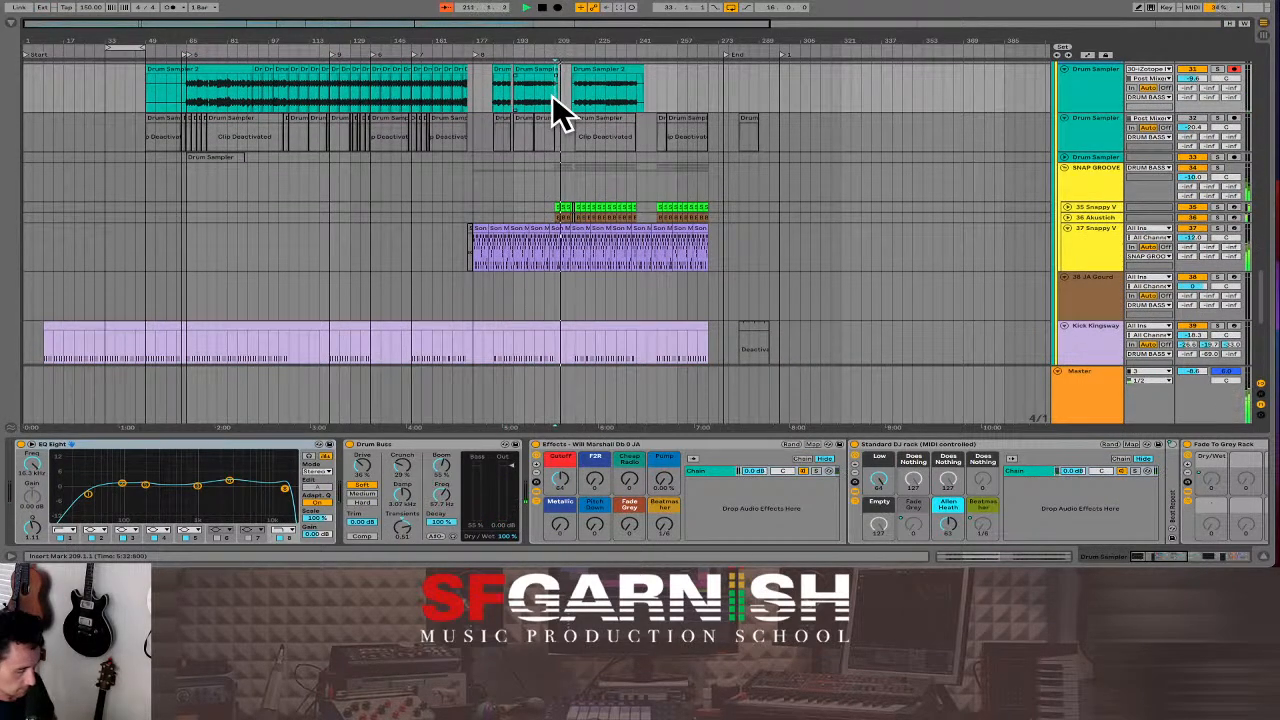
pyautogui.scroll(5, 556, 100)
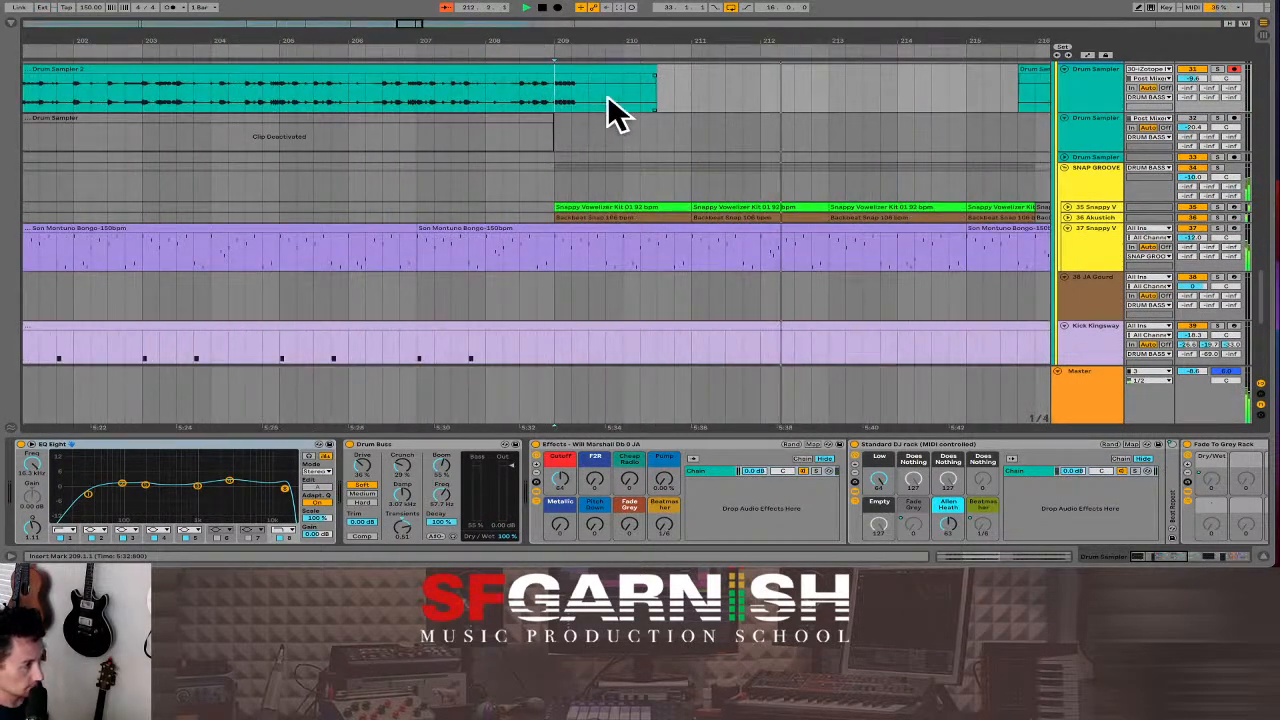
pyautogui.keyDown('shift'); pyautogui.click(707, 106); pyautogui.keyUp('shift')
pyautogui.click(505, 95)
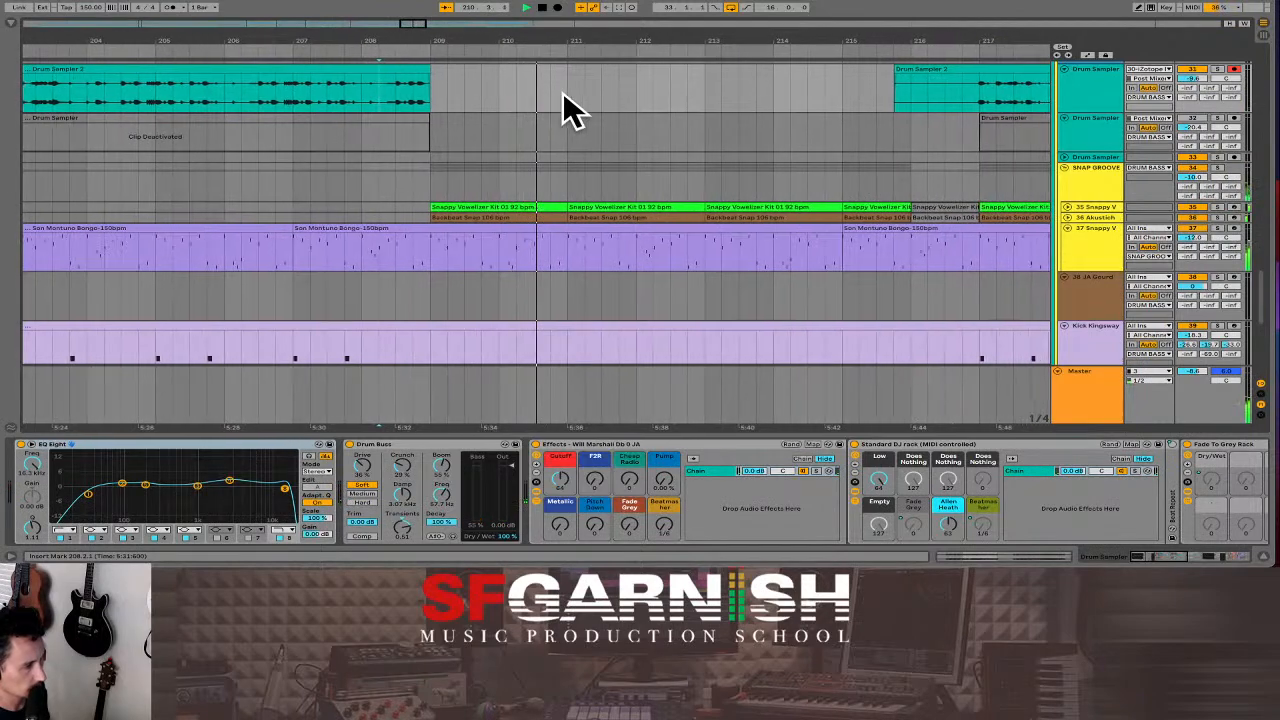
# Unfold the Snappy V track 35 and the Akustich track 36 in the SNAP GROOVE group.
pyautogui.click(1066, 207)
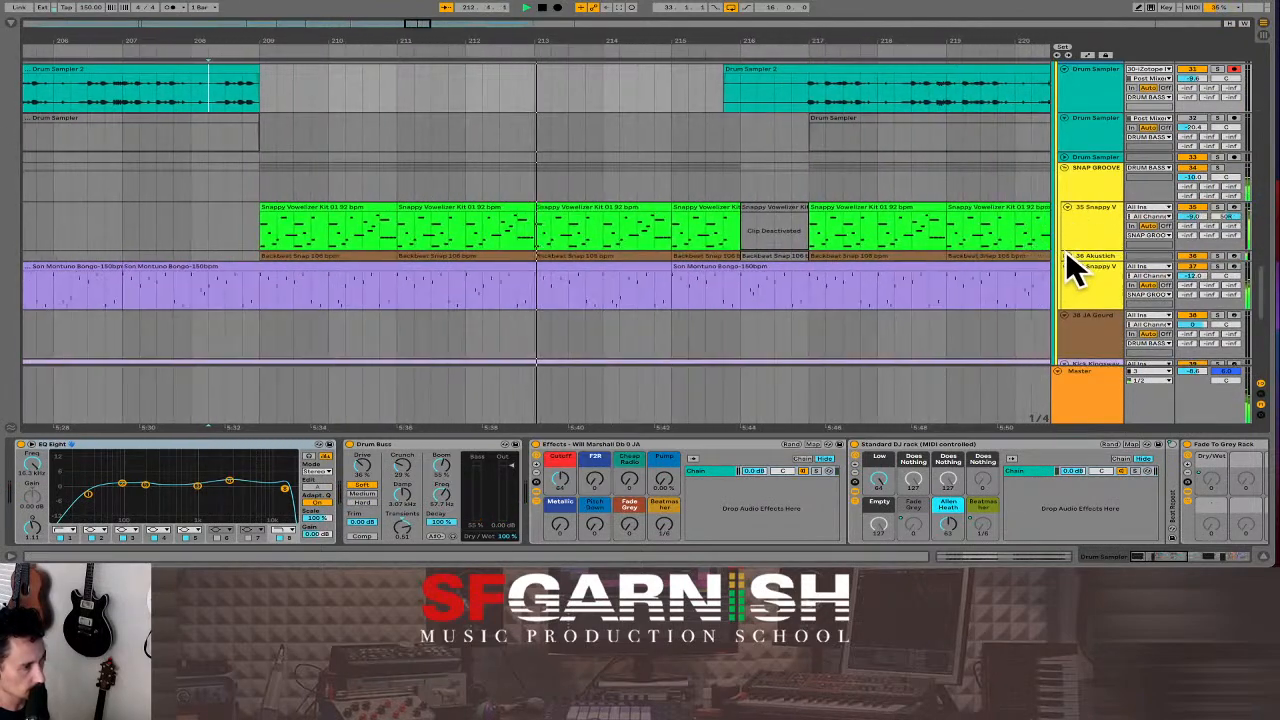
pyautogui.click(1066, 256)
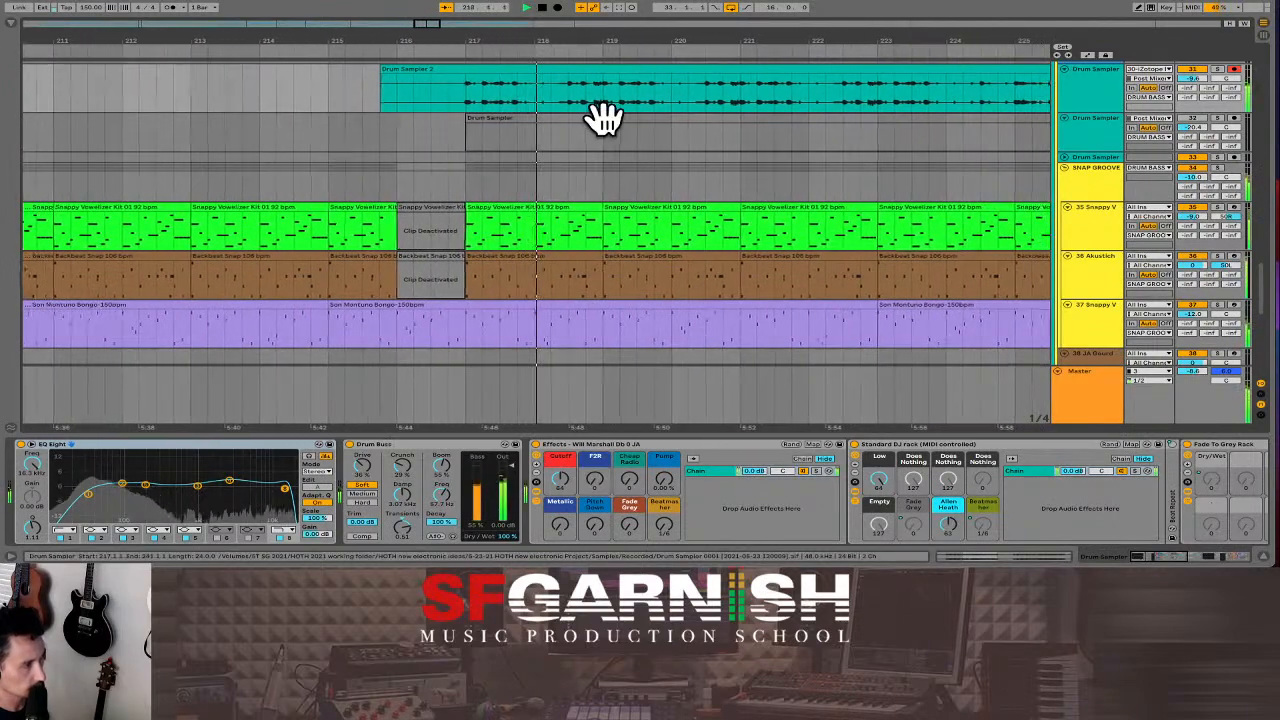
# Raise the volume of Drum Sampler track 31 to -1.8 dB and adjust the Transients amount of its Drum Buss.
pyautogui.scroll(3, 606, 120)
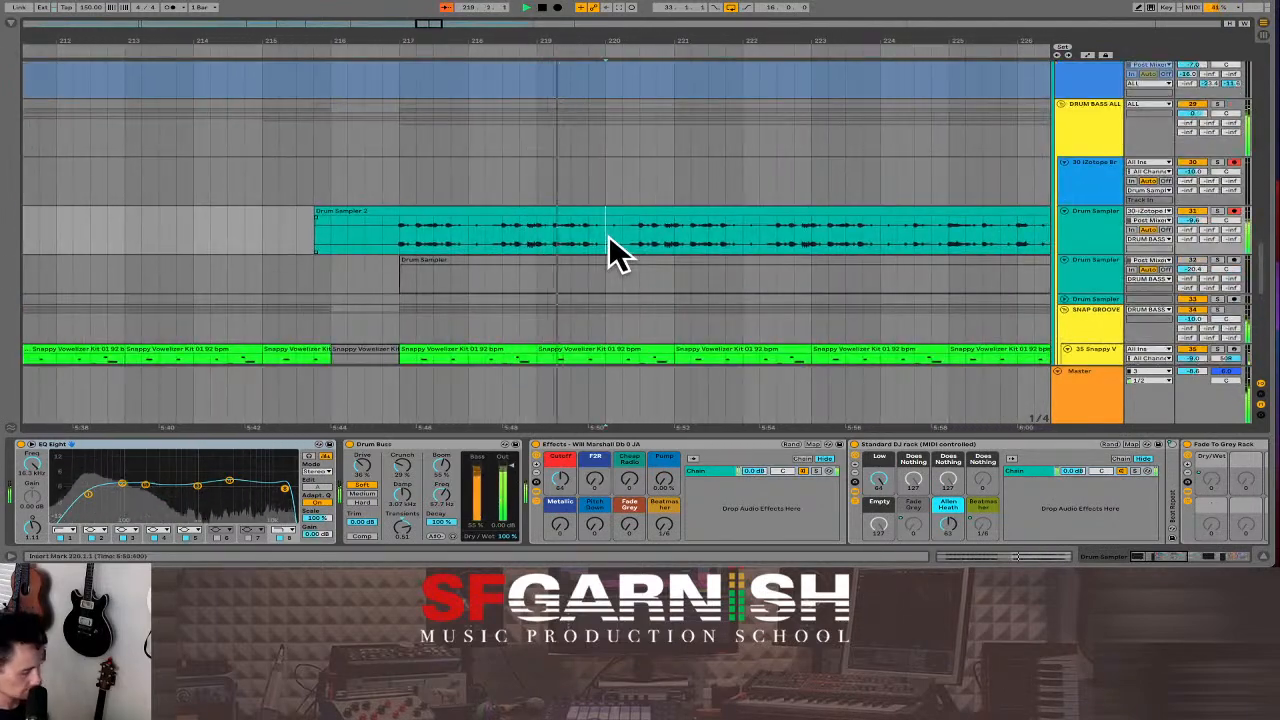
pyautogui.scroll(-5, 609, 235)
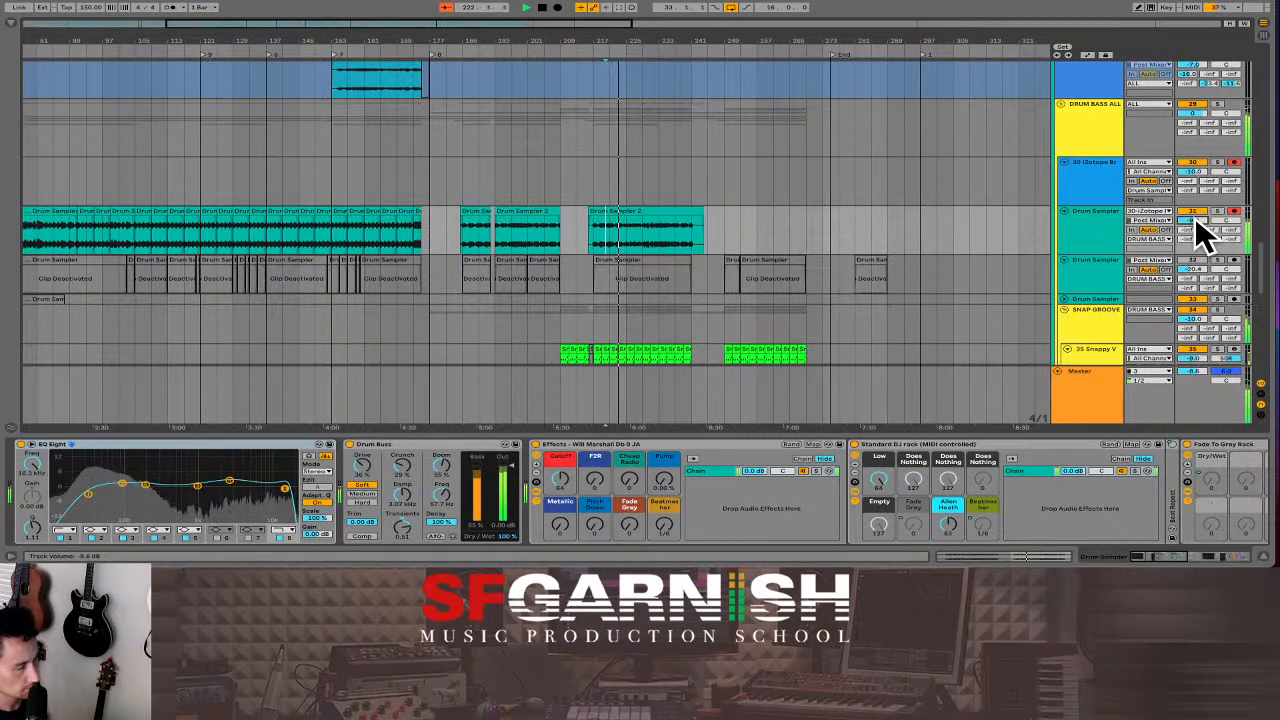
pyautogui.moveTo(1192, 220); pyautogui.dragTo(1192, 200)
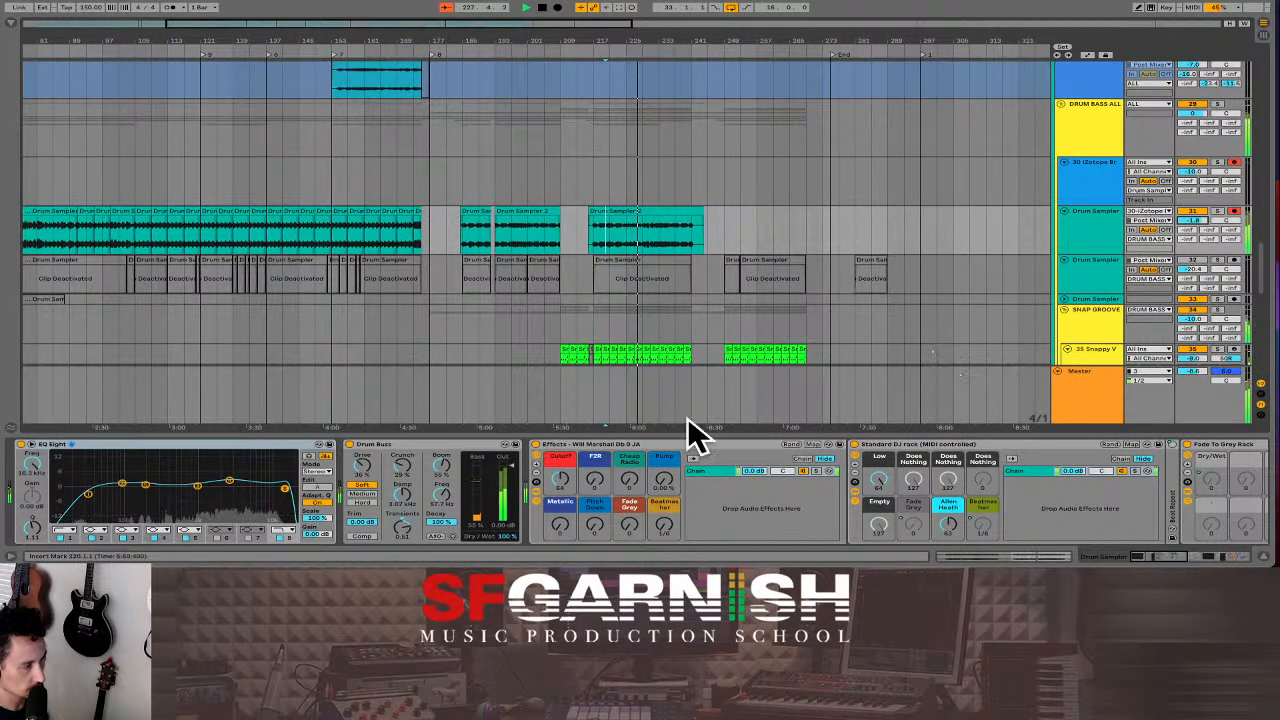
pyautogui.moveTo(403, 526); pyautogui.dragTo(443, 523)
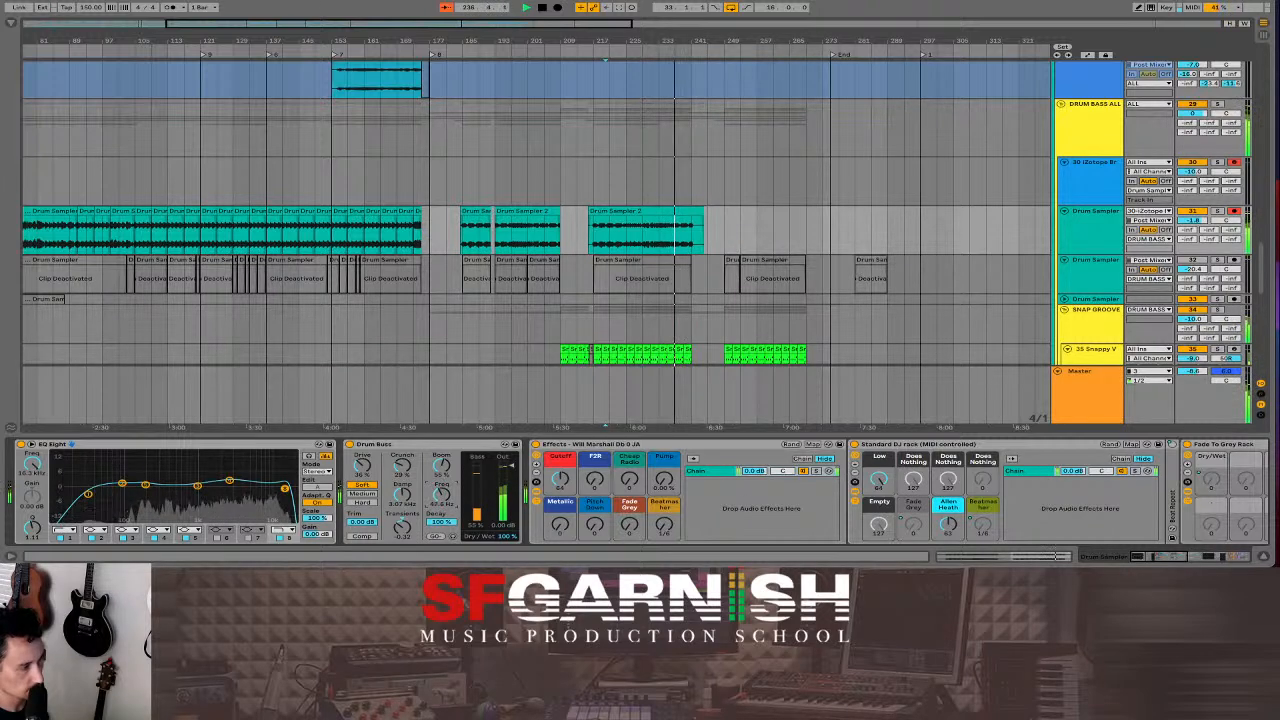
# Adjust the Drum Buss Freq on Drum Sampler track 31 and audition the recorded clip from around bar 237.
pyautogui.moveTo(443, 523); pyautogui.dragTo(446, 493)
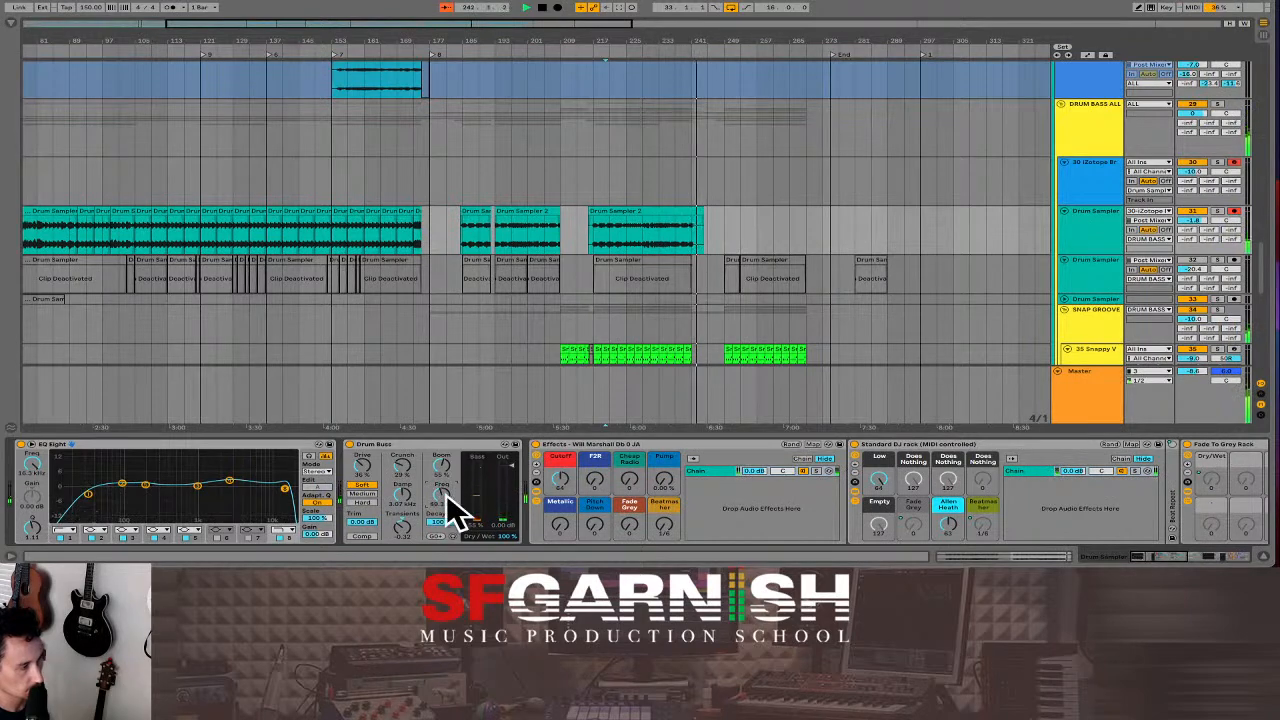
pyautogui.click(676, 234)
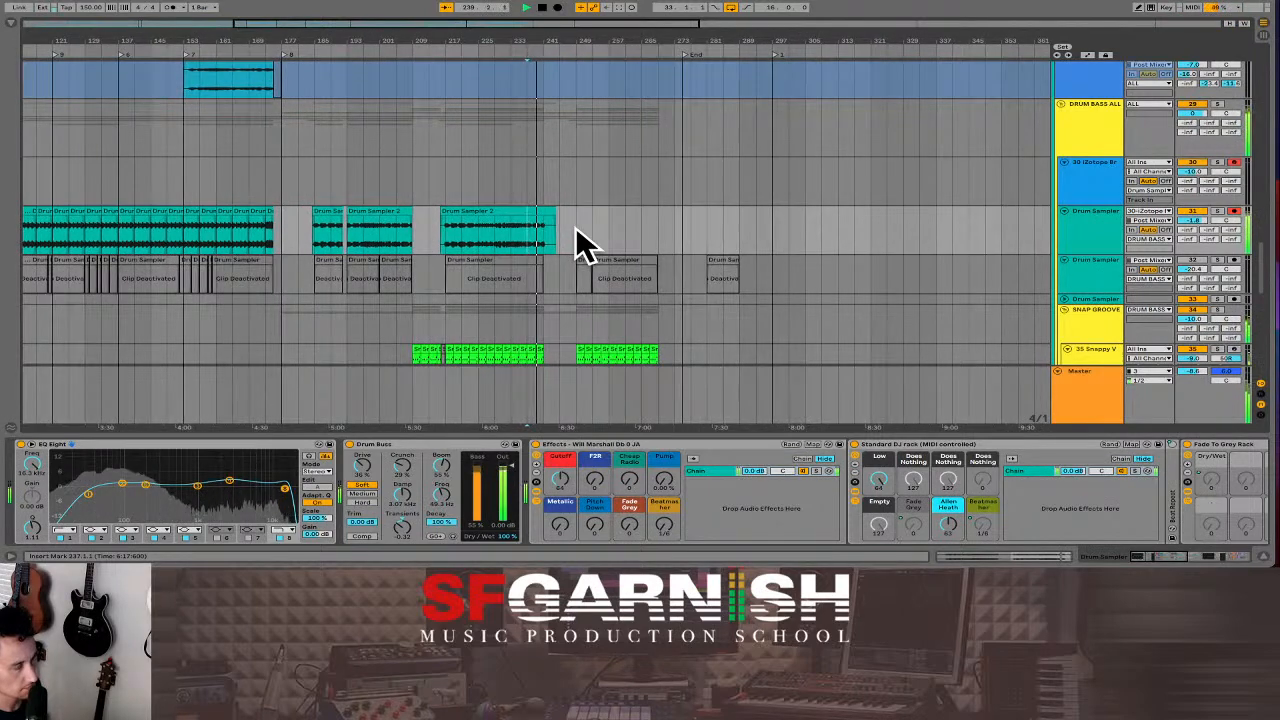
pyautogui.press('space')
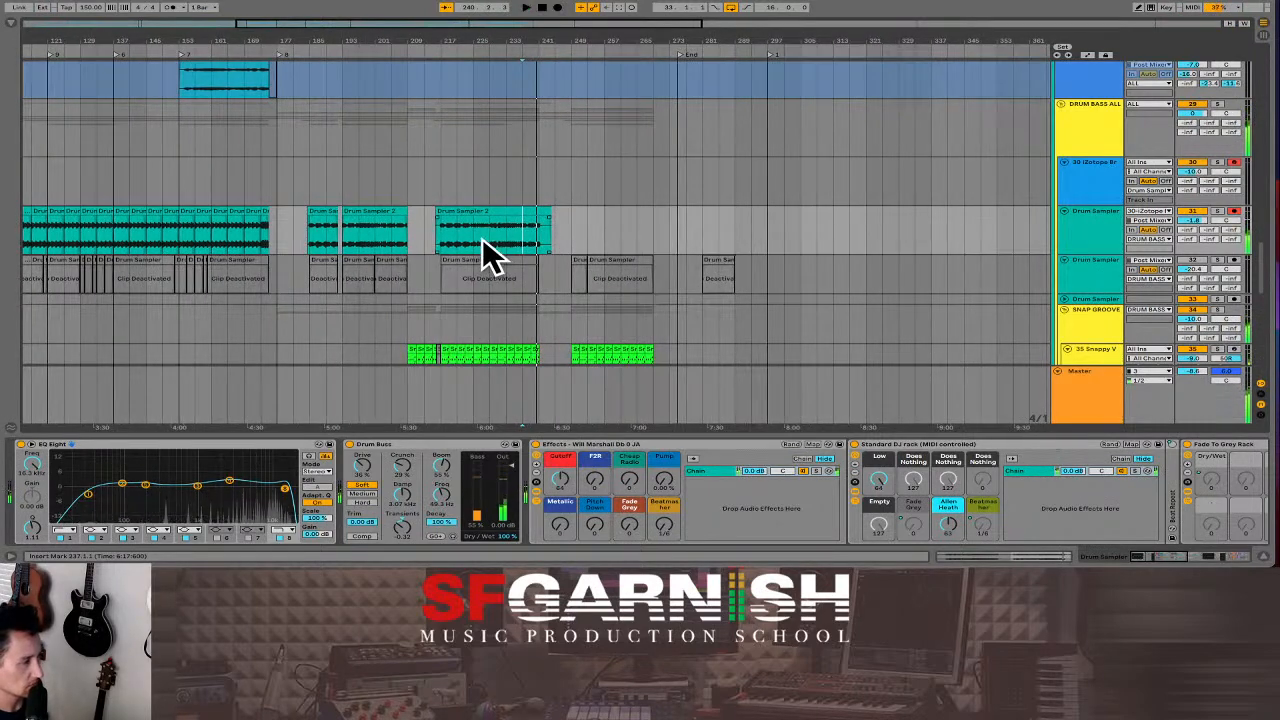
pyautogui.press('space')
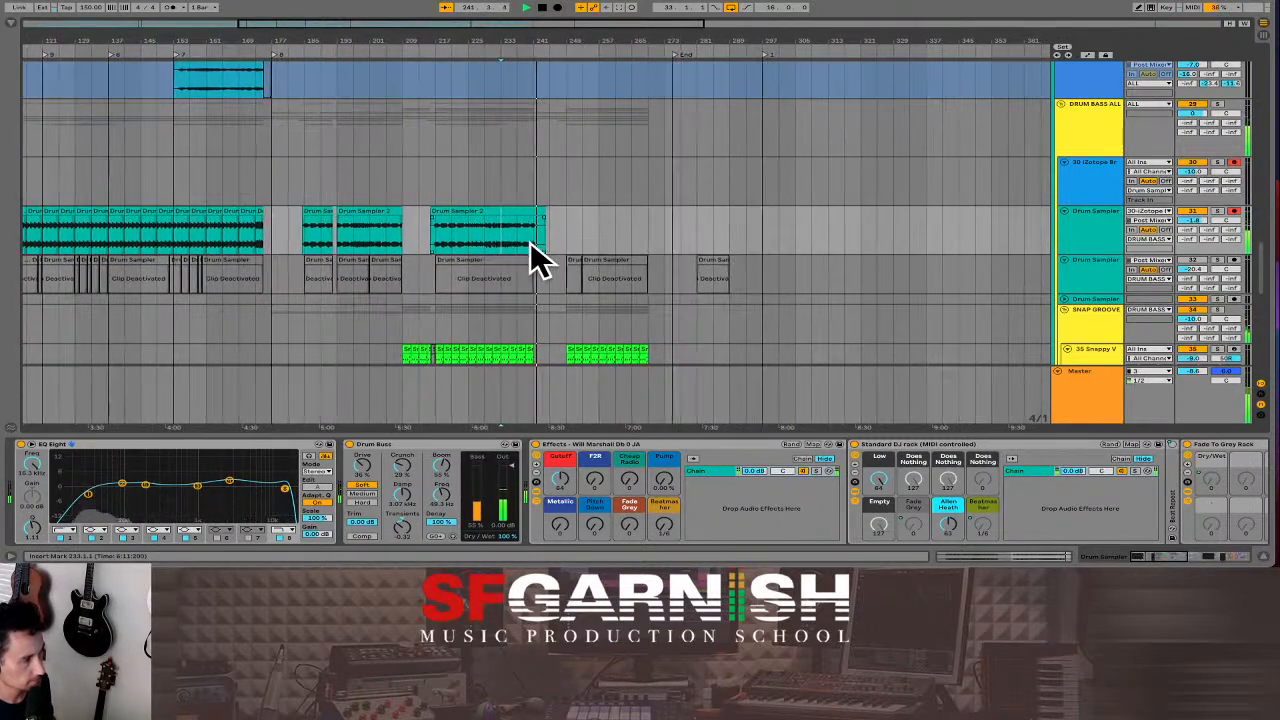
# Play the arrangement from bar 65 to audition the earlier Drum Sampler clips.
pyautogui.scroll(-2, 594, 229)
pyautogui.scroll(-2, 595, 230)
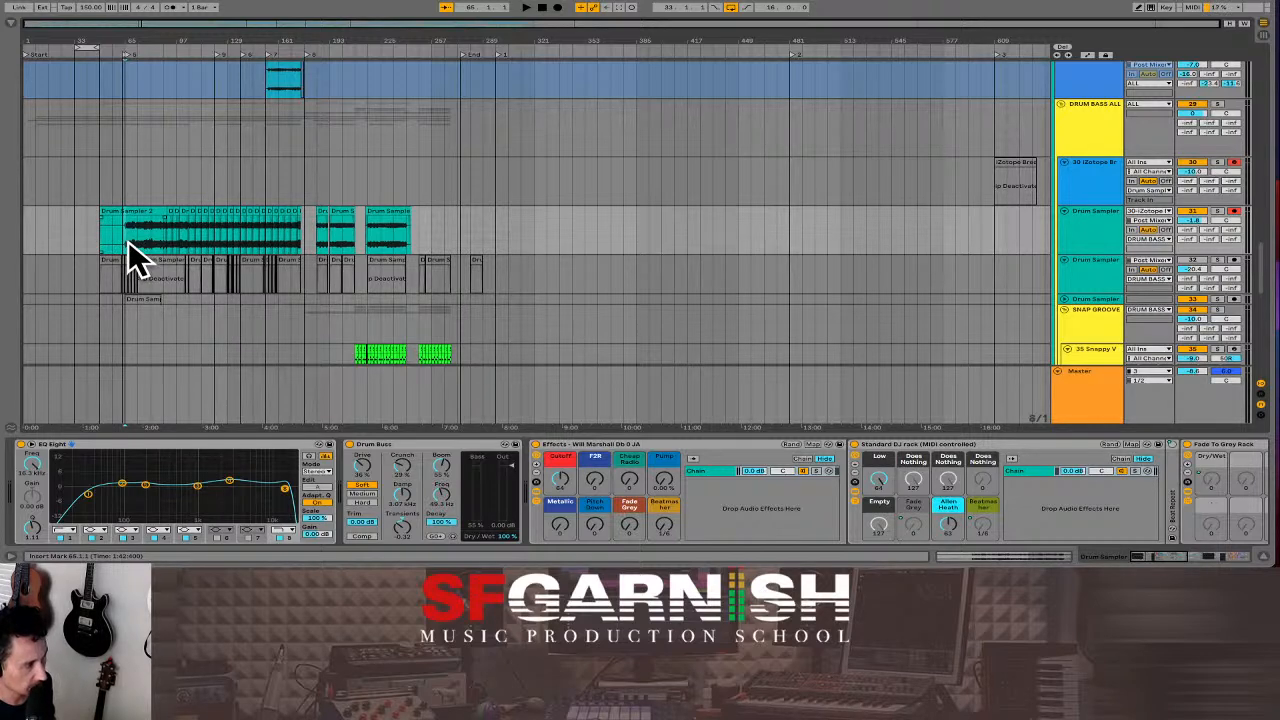
pyautogui.scroll(5, 128, 240)
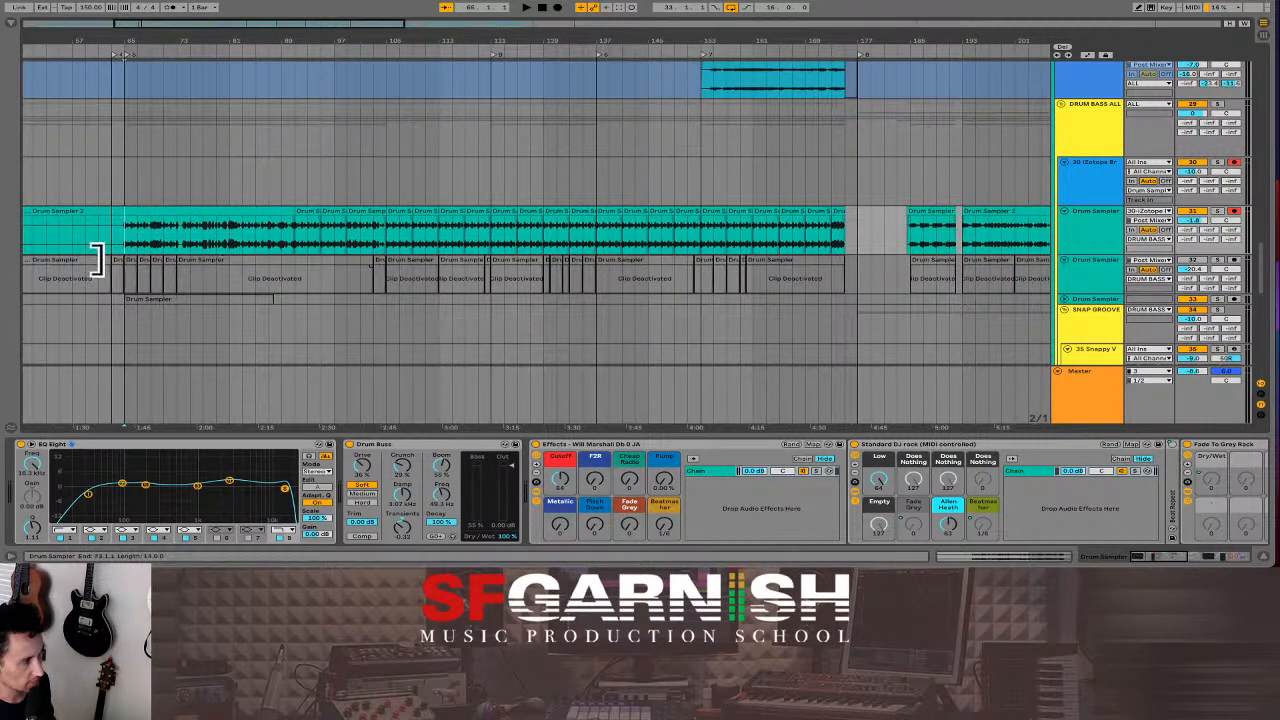
pyautogui.press('space')
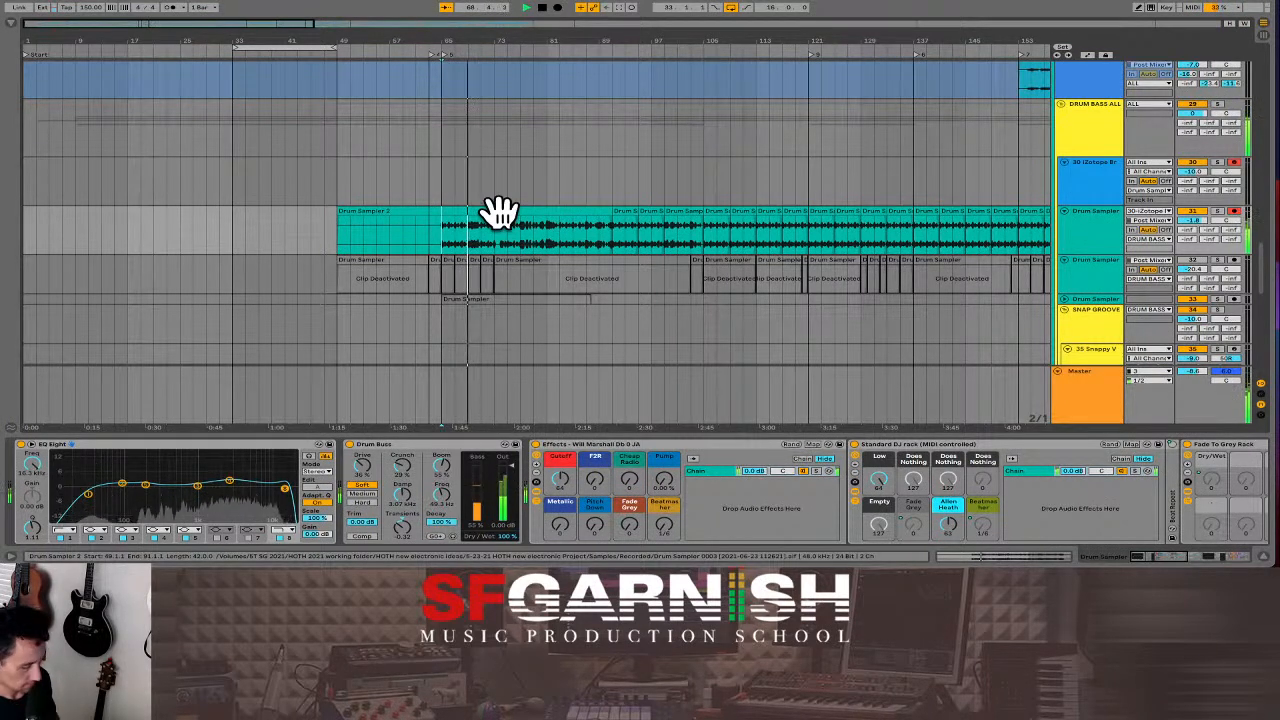
# Copy bars 217 to 241 of the recorded Drum Sampler audio and paste the 24-bar section at bar 65 on track 31.
pyautogui.press('-')
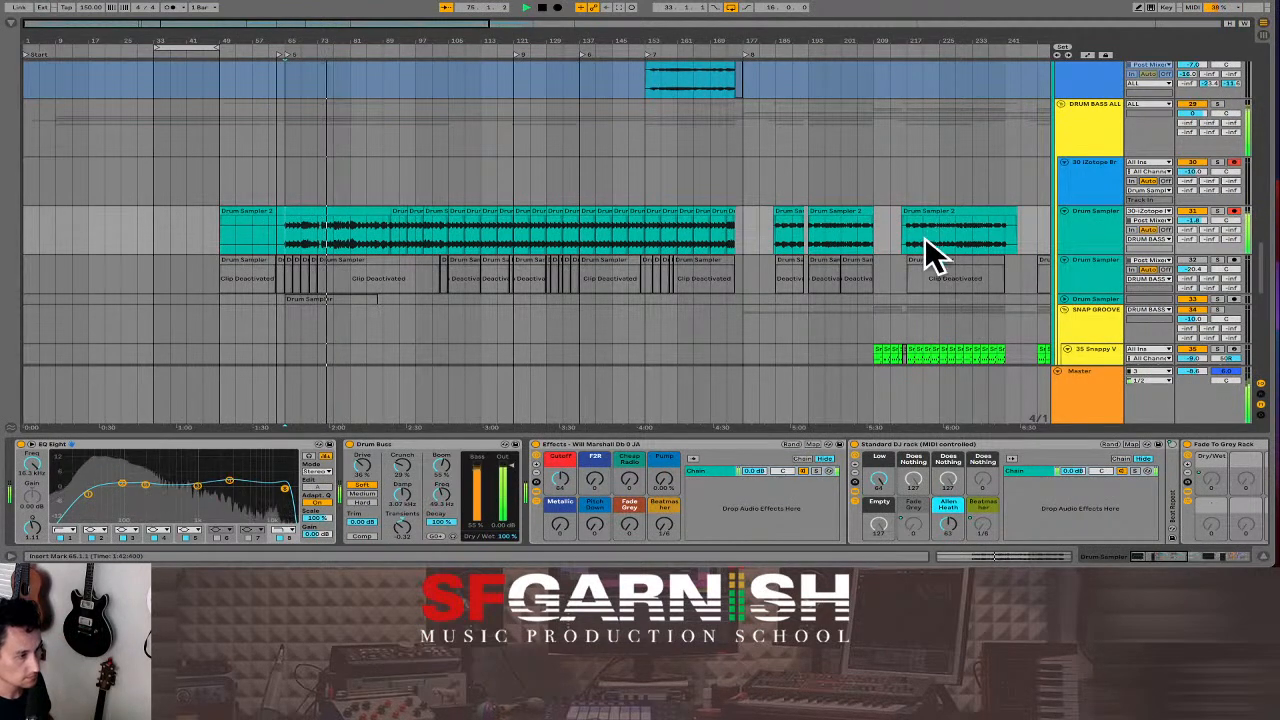
pyautogui.moveTo(909, 238); pyautogui.dragTo(990, 242)
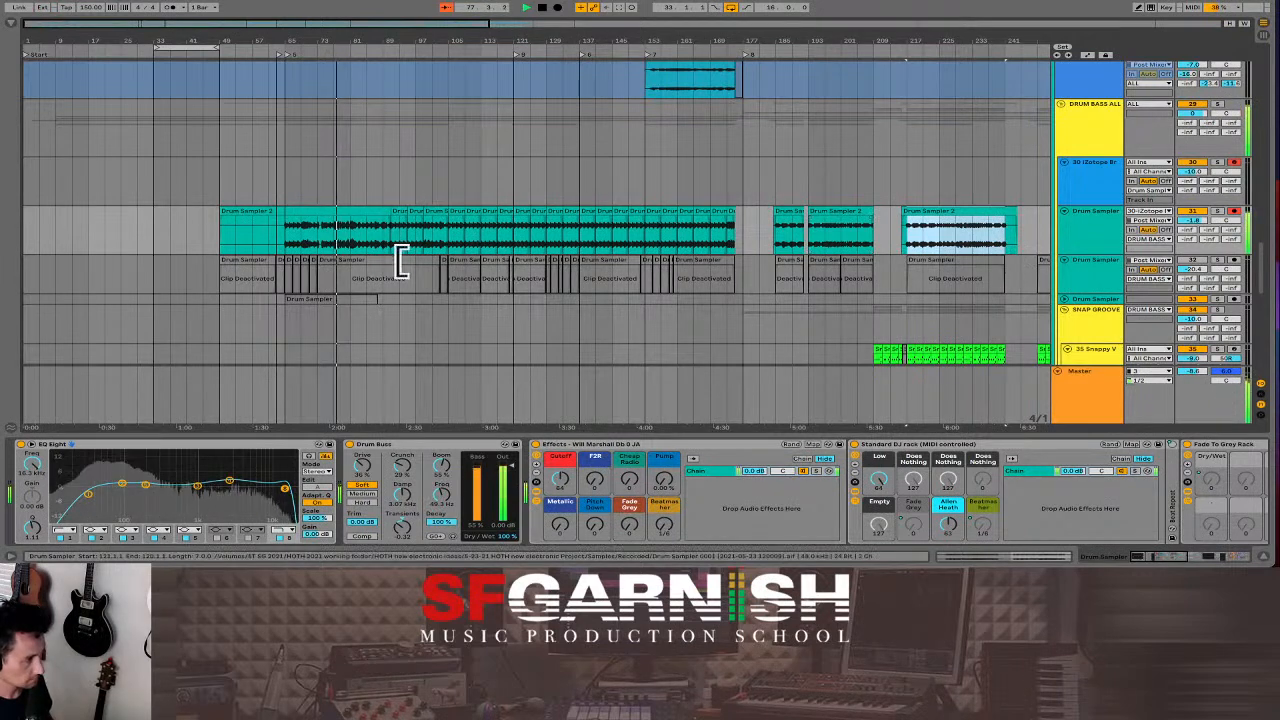
pyautogui.click(287, 241)
pyautogui.doubleClick(287, 241)
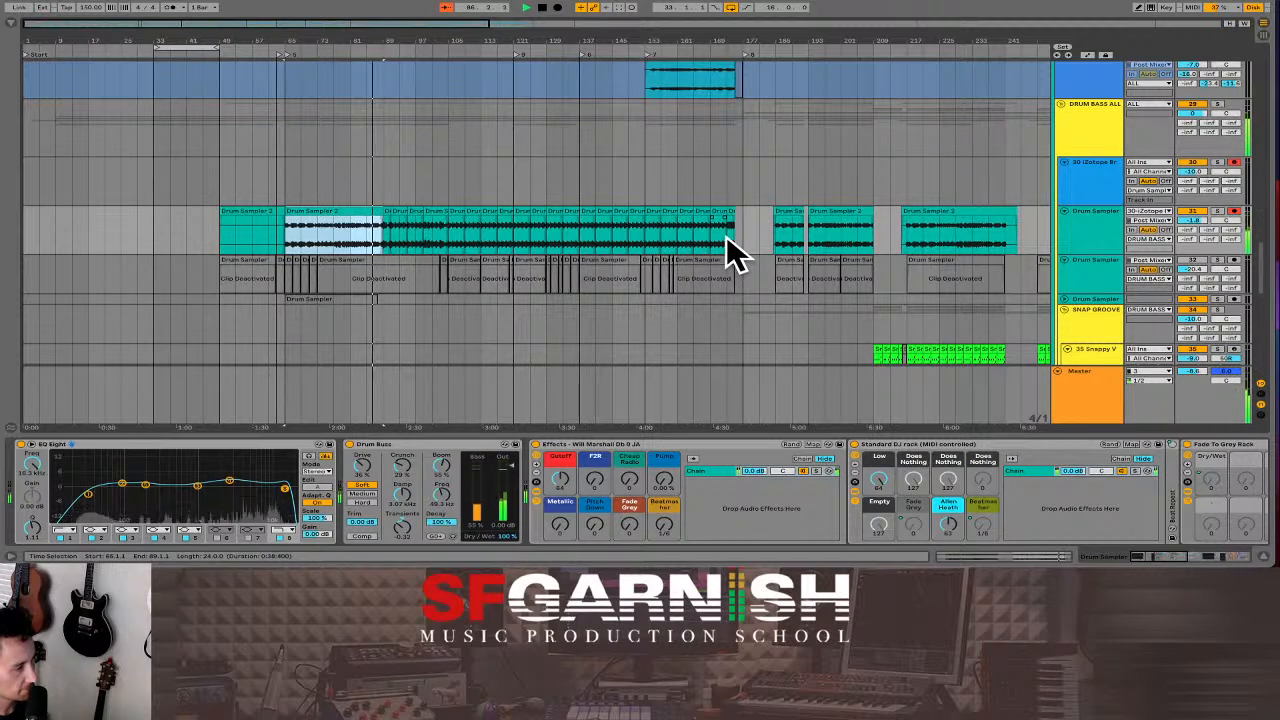
# Narrow band 4 of track 31's EQ Eight and boost it into a peak at 4.72 kHz in the expanded display.
pyautogui.moveTo(285, 497); pyautogui.dragTo(250, 495)
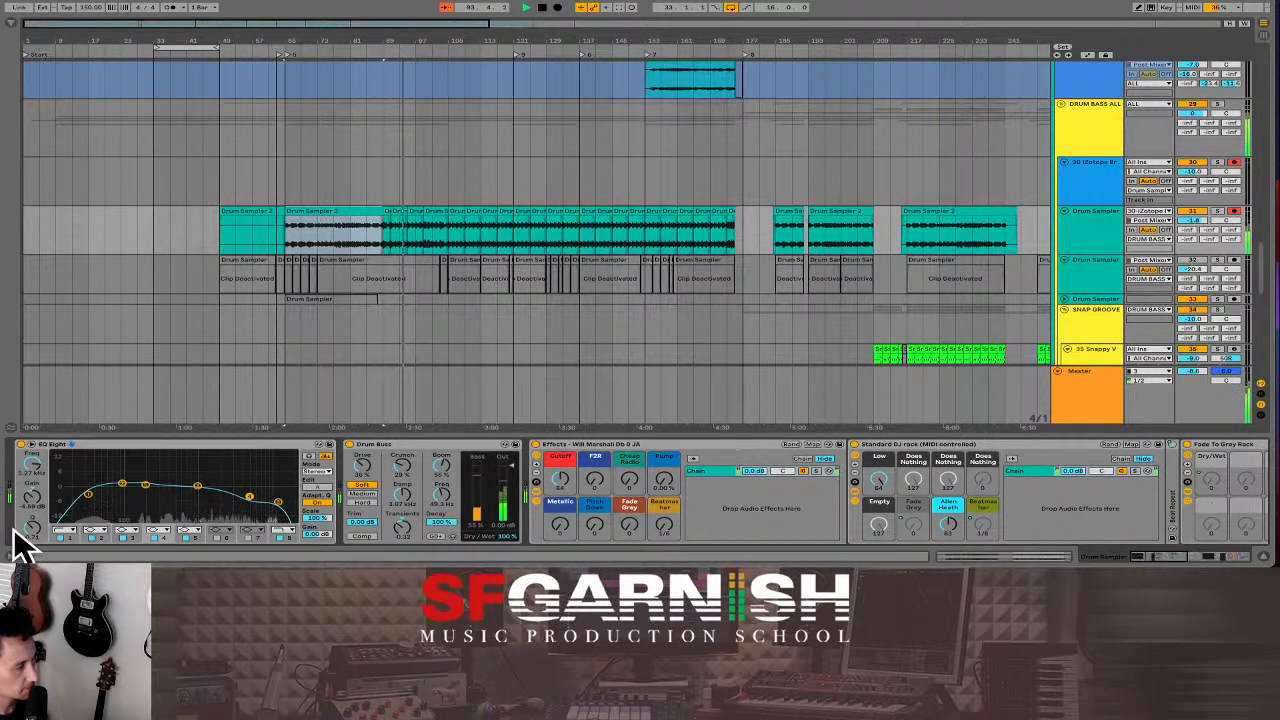
pyautogui.moveTo(31, 532); pyautogui.dragTo(31, 495)
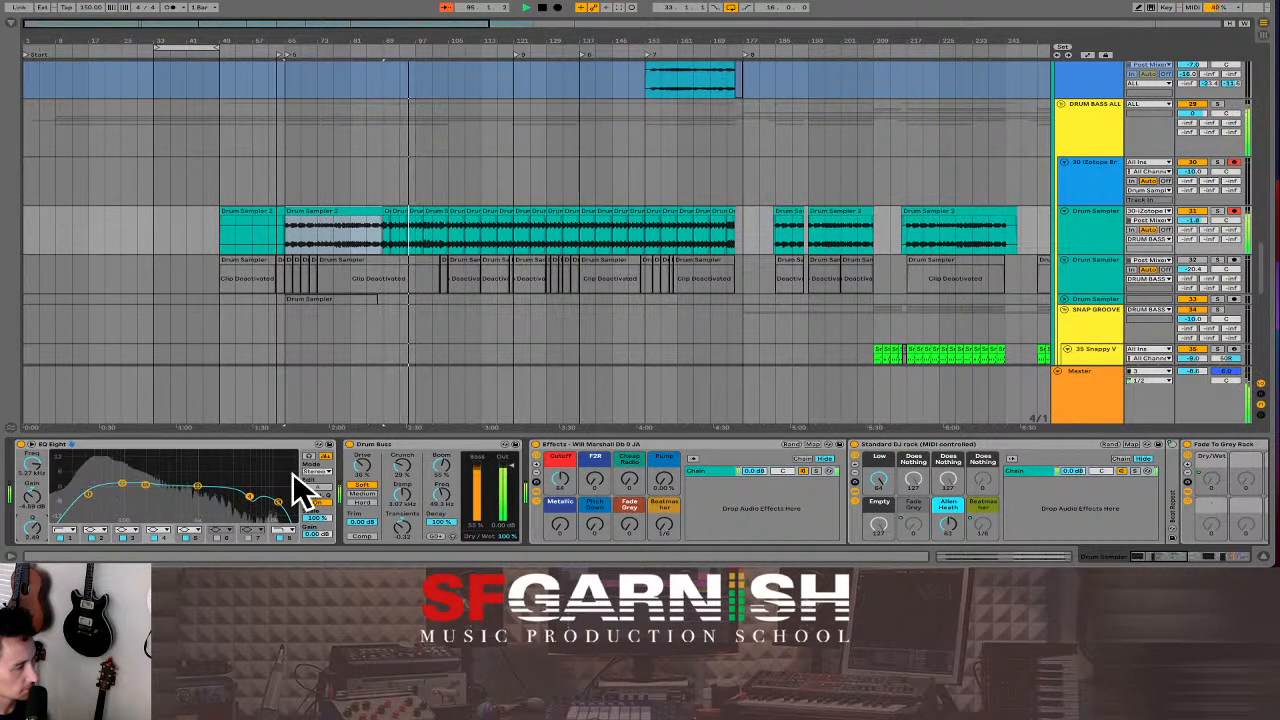
pyautogui.moveTo(250, 495); pyautogui.dragTo(239, 470)
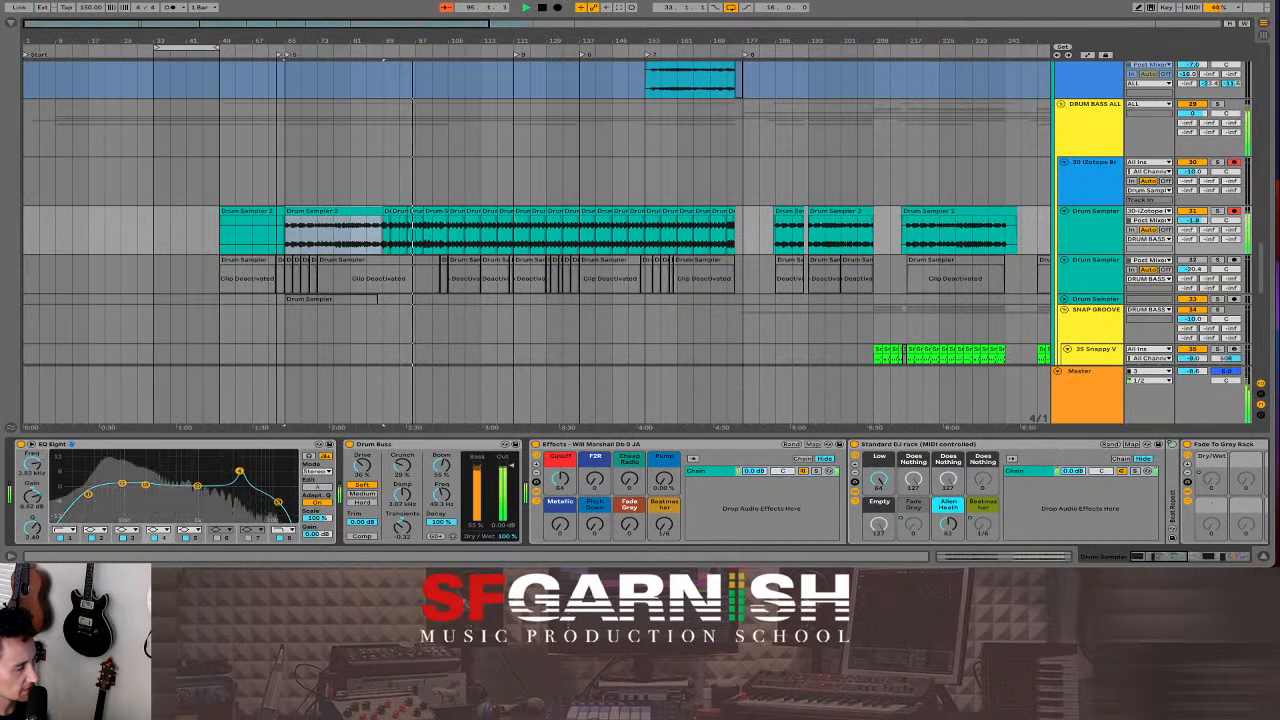
pyautogui.click(72, 444)
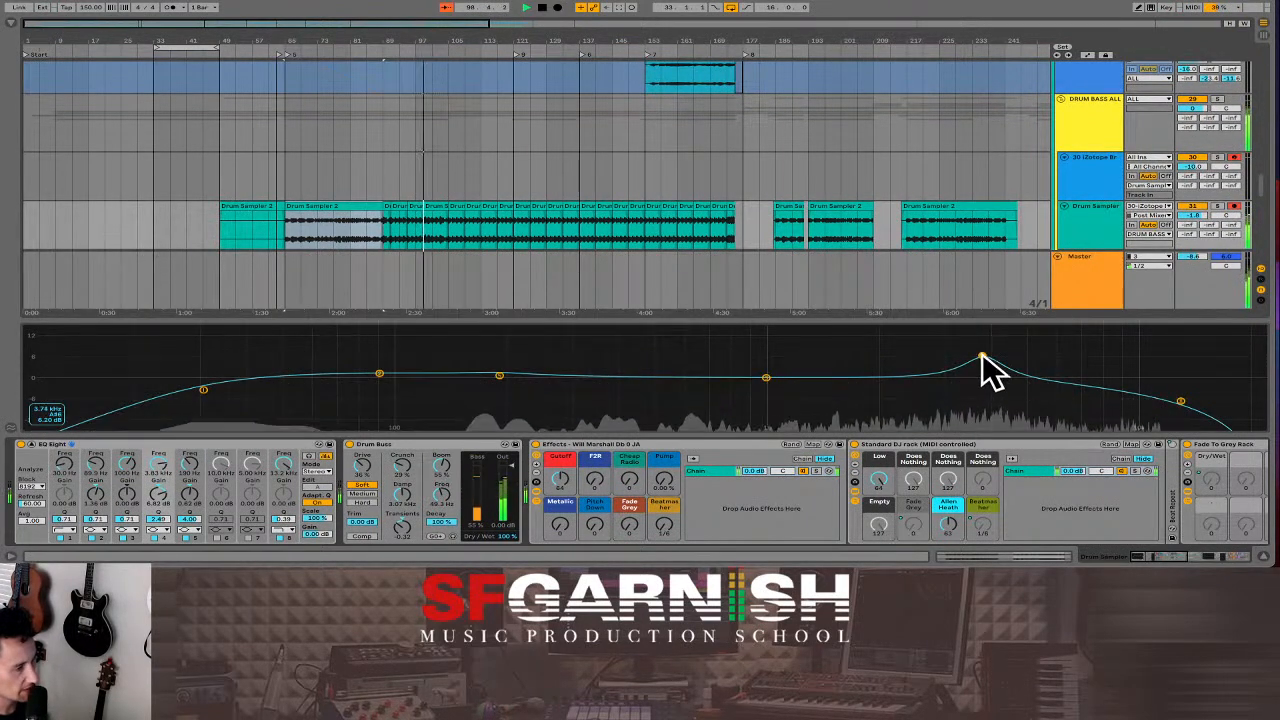
pyautogui.moveTo(982, 356); pyautogui.dragTo(1015, 350)
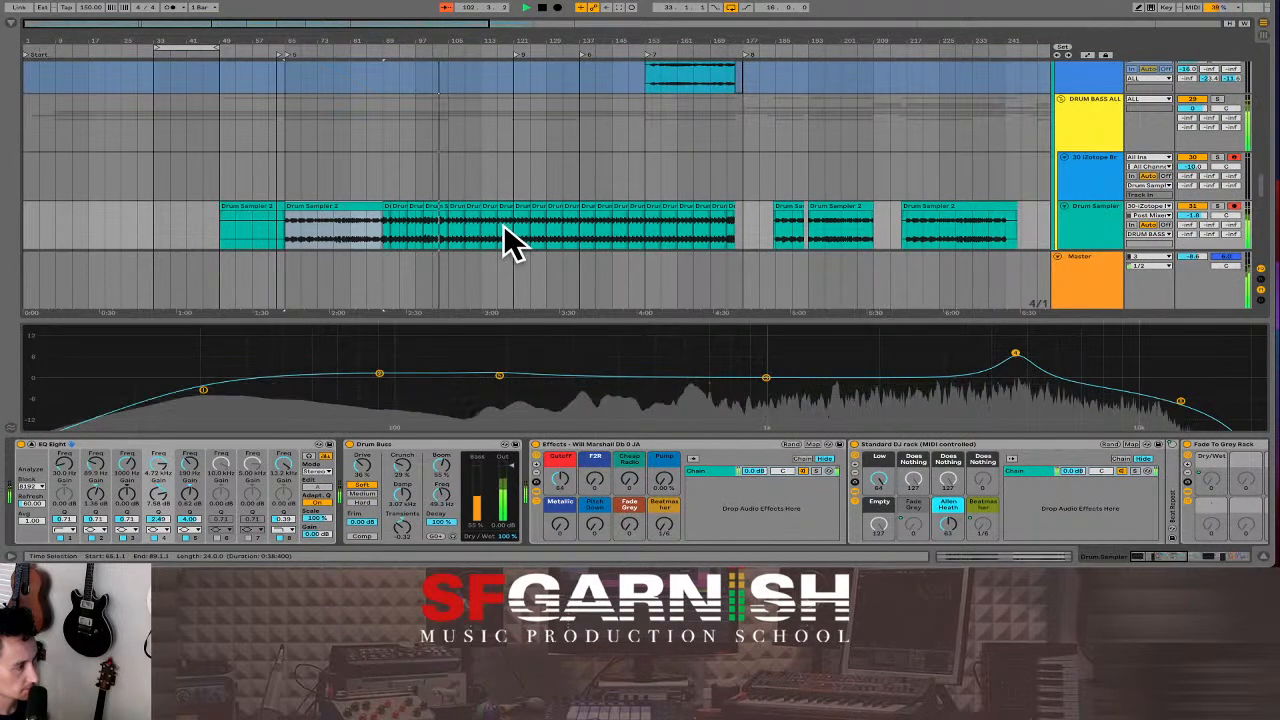
# Copy the 16-bar Drum Sampler clip at bar 193 to bars 89 and 105 on track 31.
pyautogui.click(851, 205)
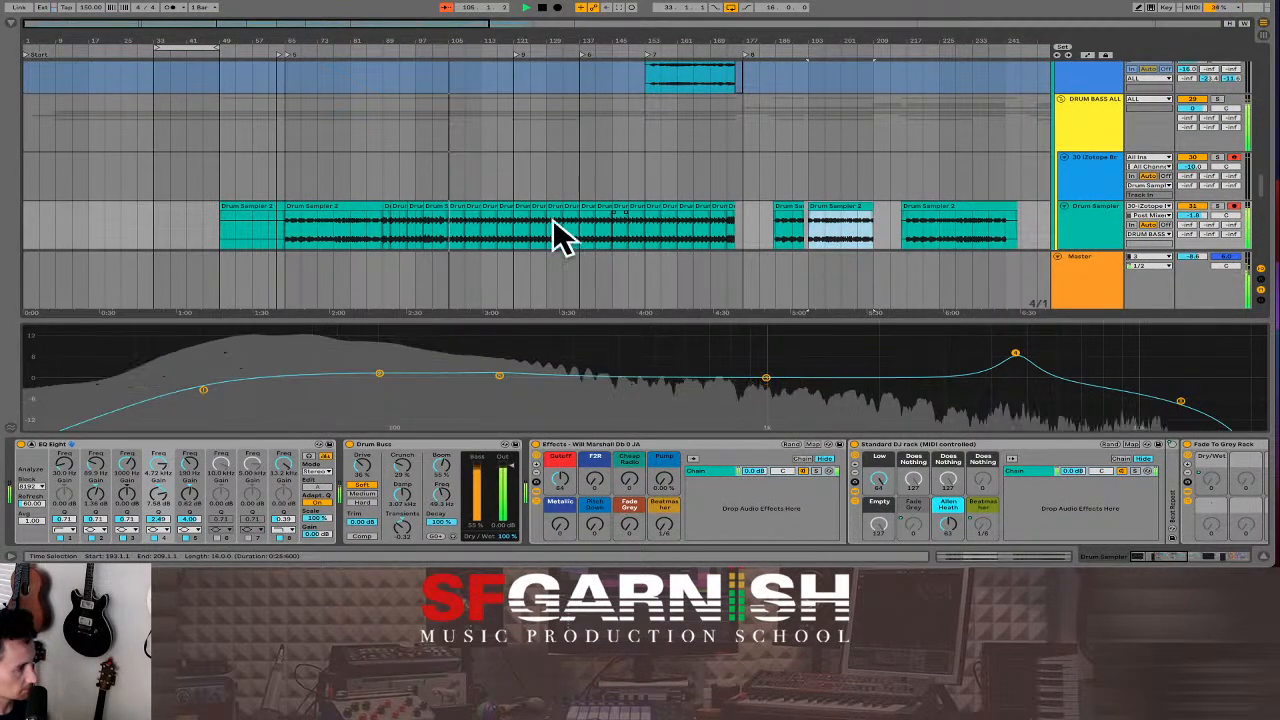
pyautogui.click(383, 228)
pyautogui.hotkey('shift', 'Right')
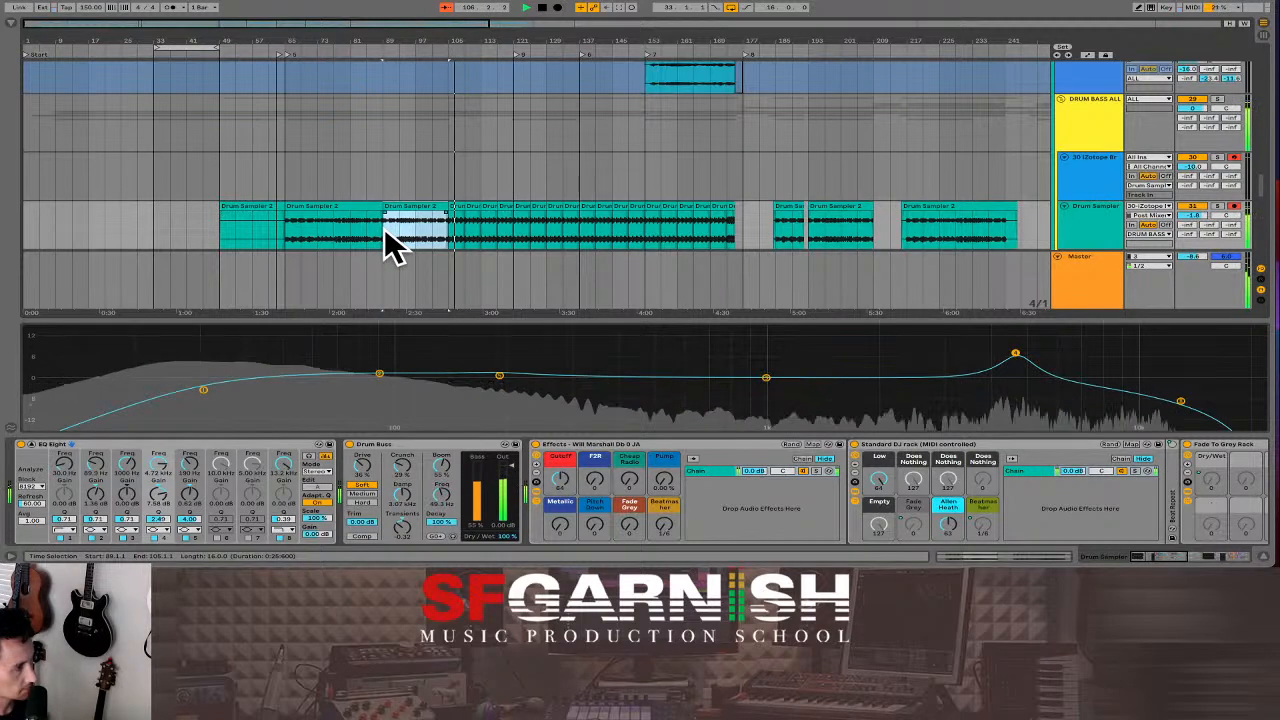
pyautogui.press('Right')
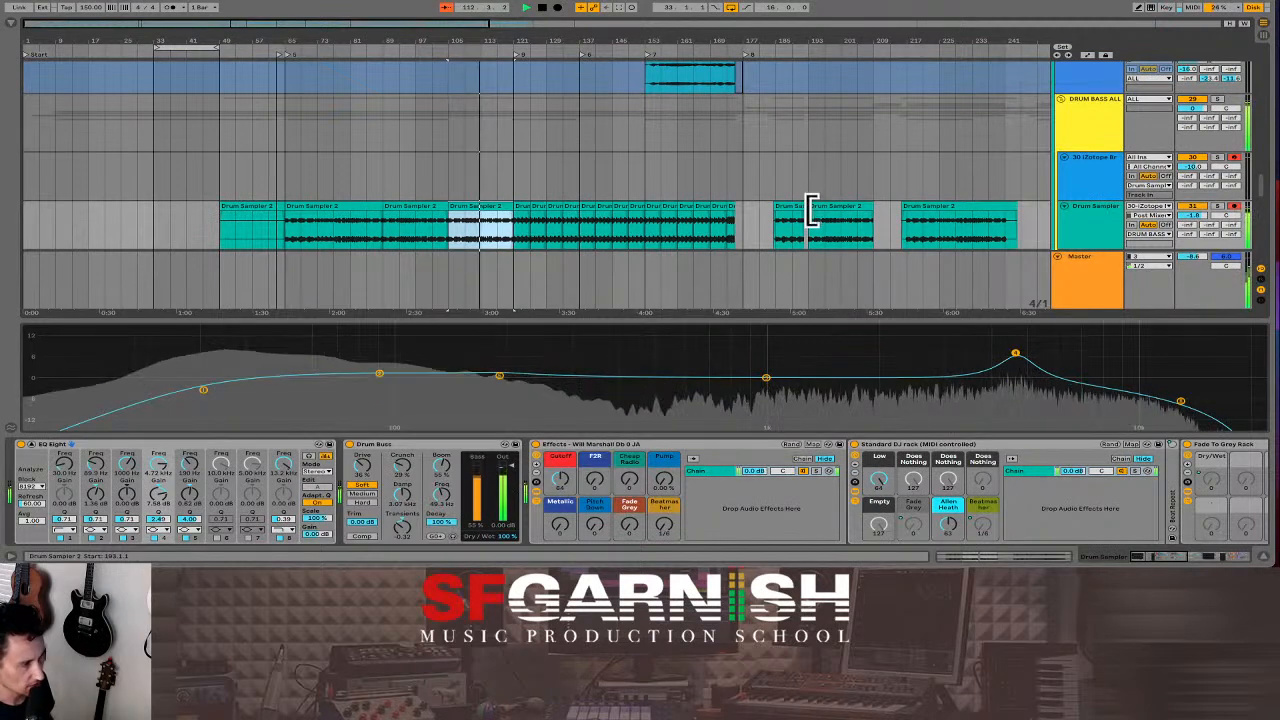
# Copy the Drum Sampler section from bar 185 to 189 to bar 121 and repeat it up to bar 173.
pyautogui.click(779, 240)
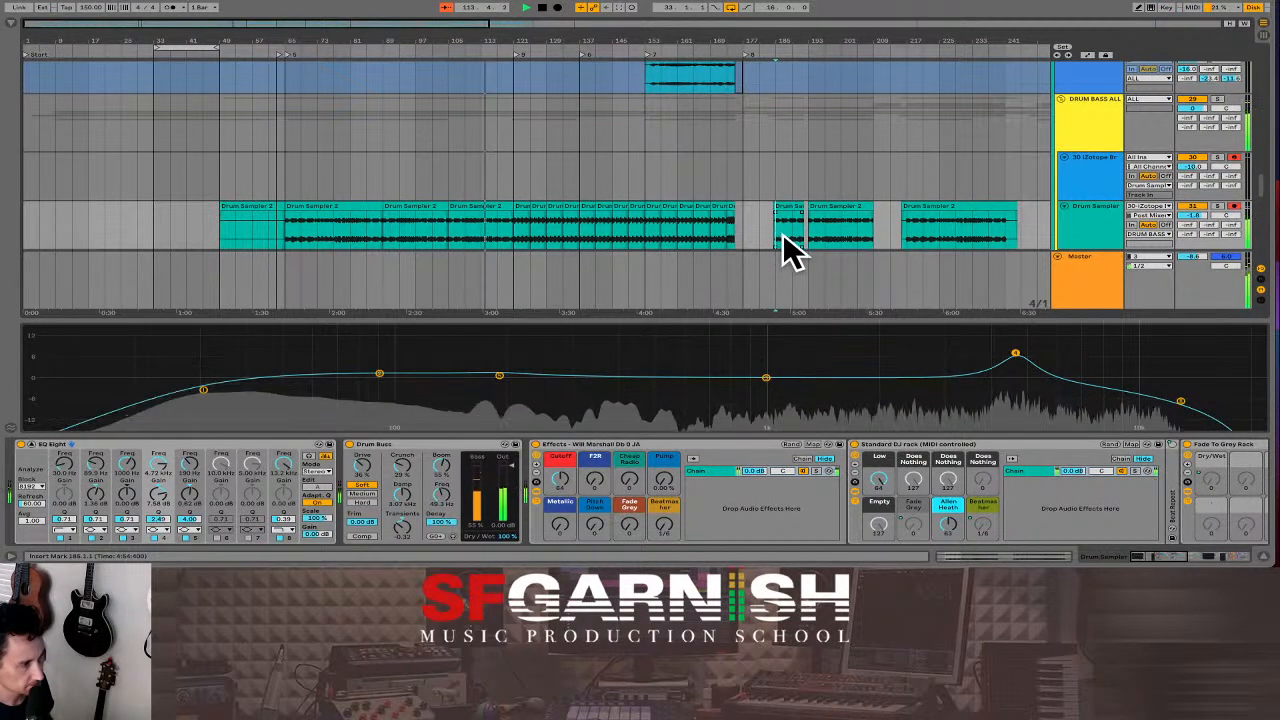
pyautogui.moveTo(782, 240); pyautogui.dragTo(792, 242)
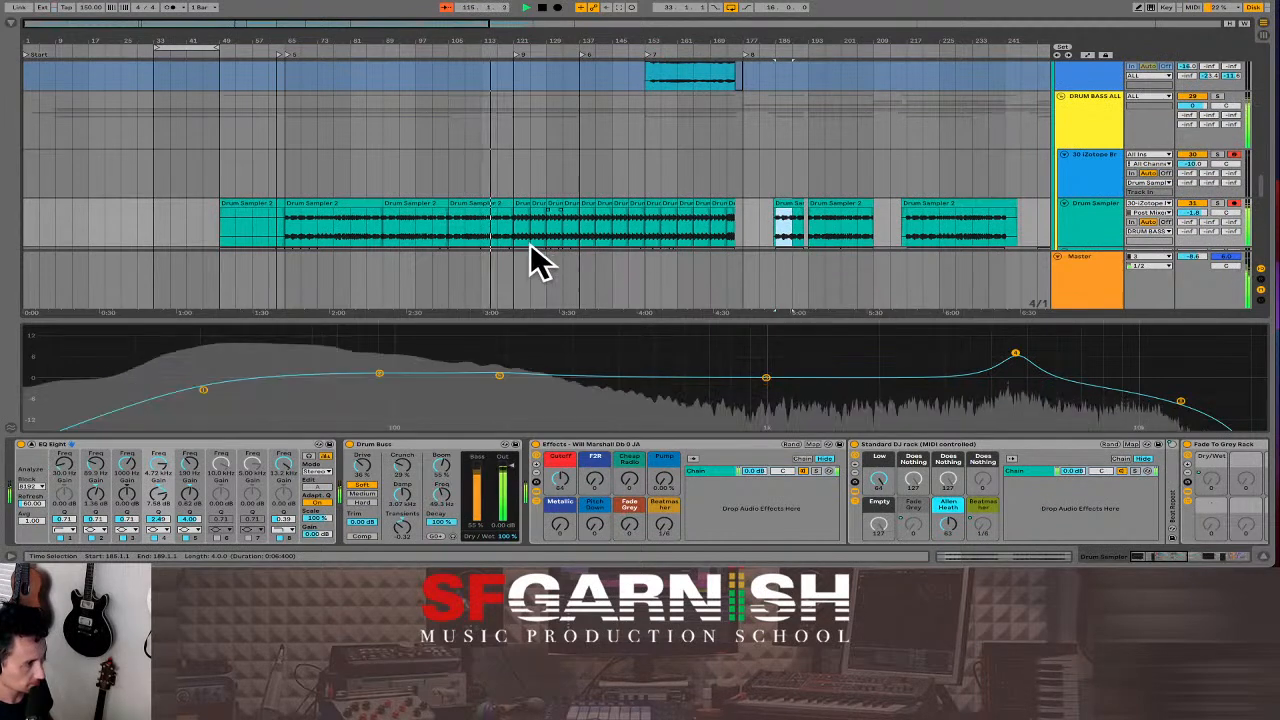
pyautogui.moveTo(514, 230); pyautogui.dragTo(517, 230)
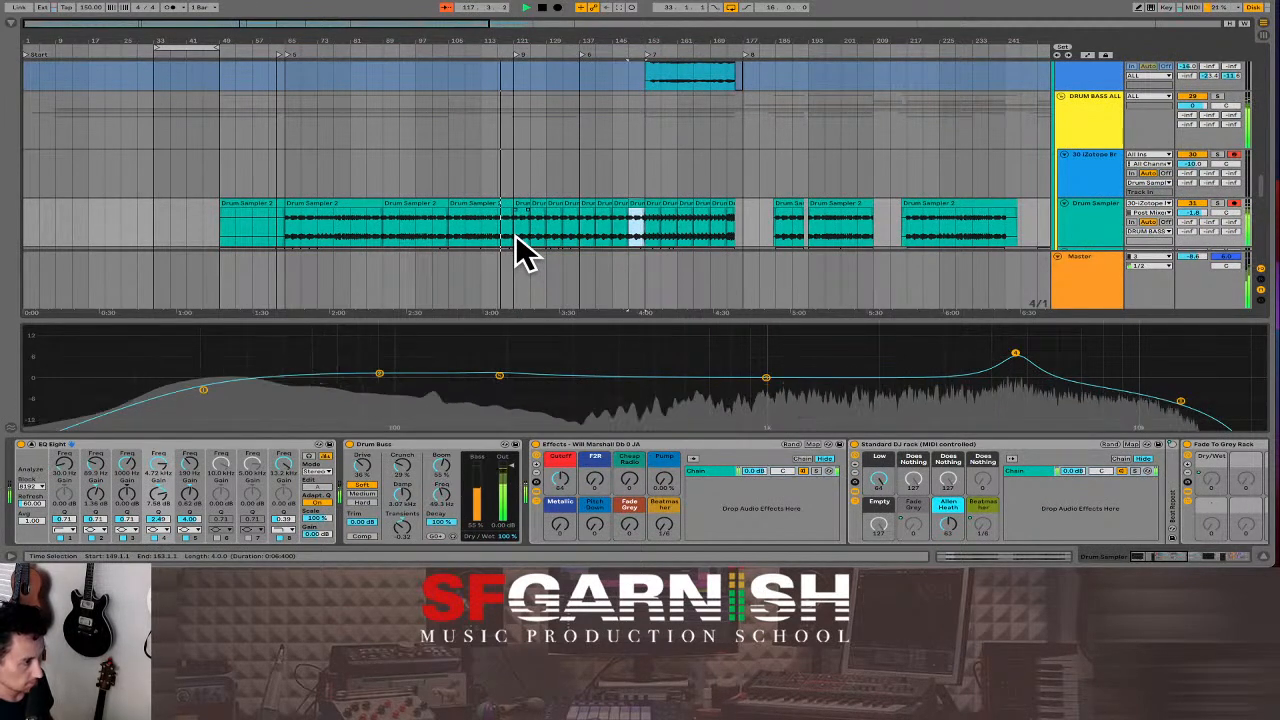
pyautogui.press('super+d')
pyautogui.press('super+d')
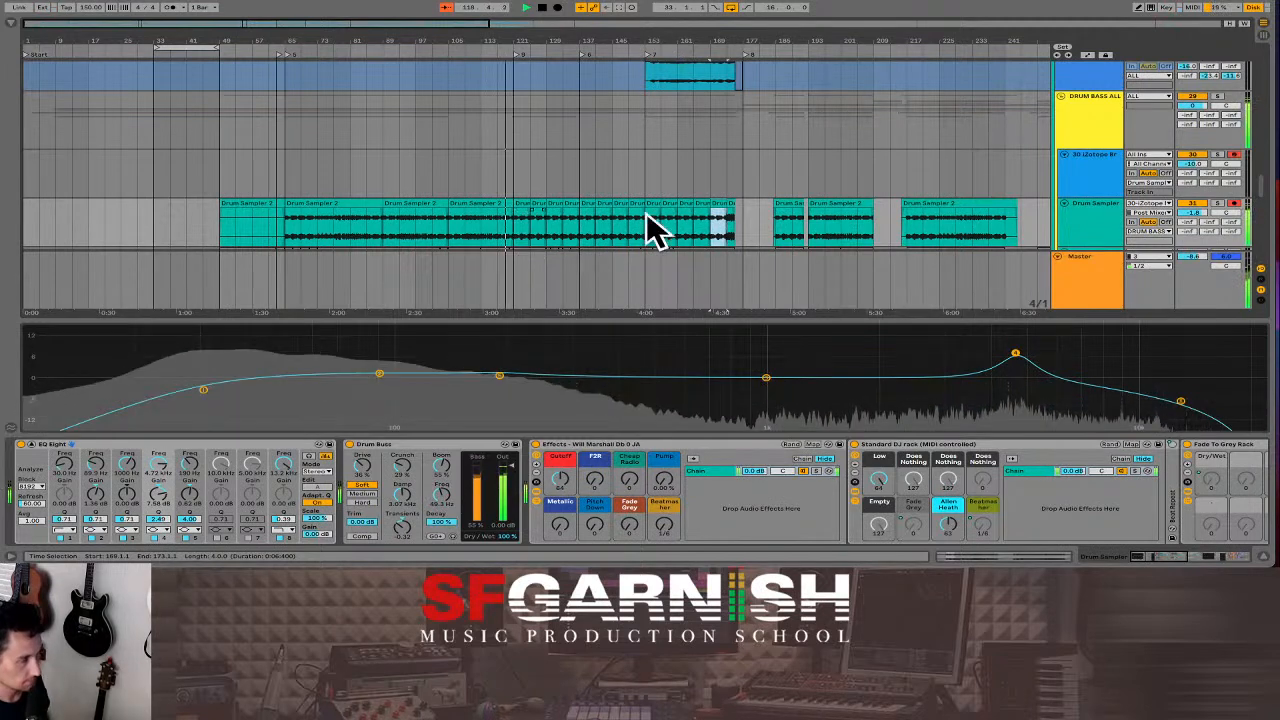
# Play from bar 169 to audition the end of the repeated Drum Sampler clips before the break.
pyautogui.press('space')
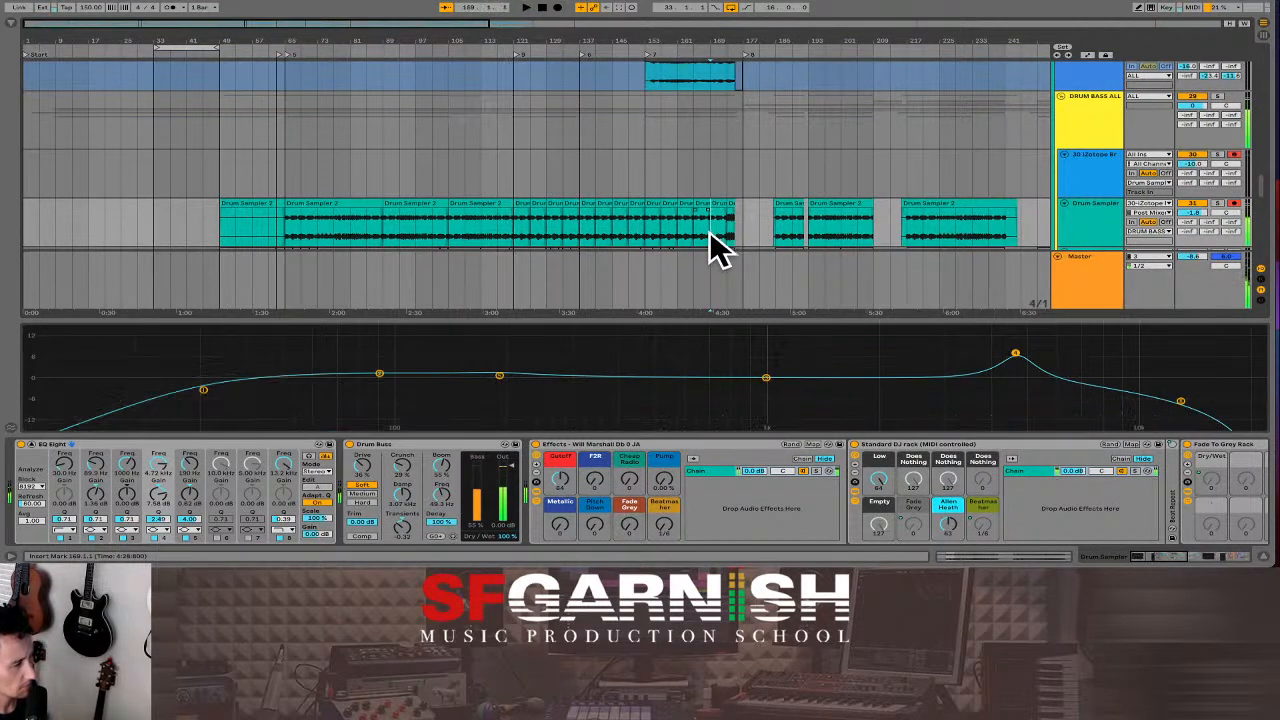
pyautogui.press('space')
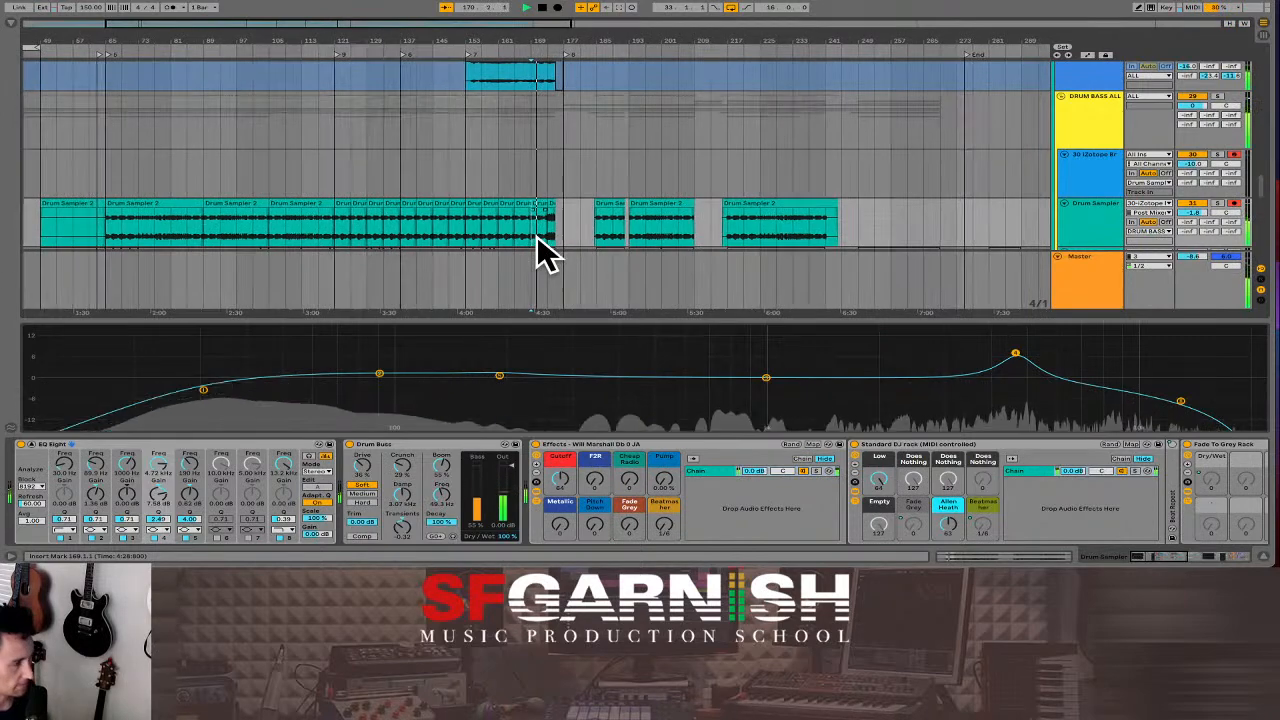
pyautogui.press('+')
pyautogui.press('+')
pyautogui.press('+')
pyautogui.press('+')
pyautogui.press('+')
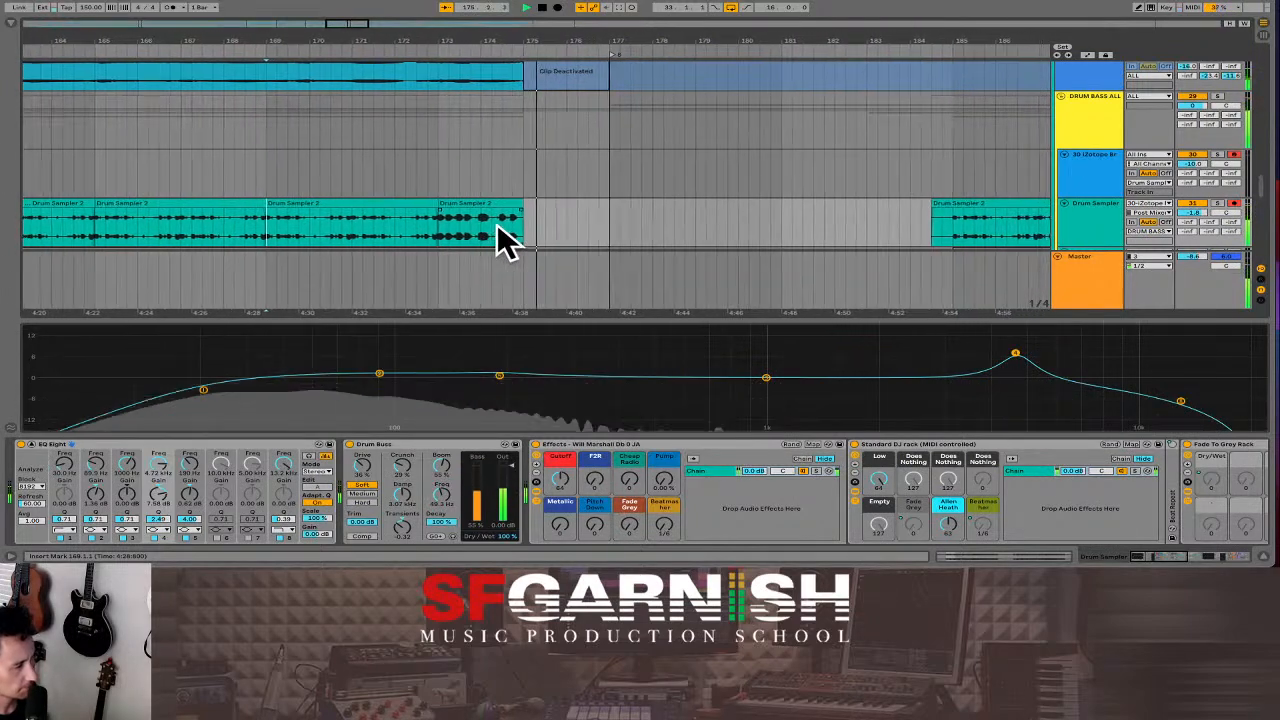
pyautogui.press('space')
# Audition the Drum Sampler clip from bar 231, then copy bars 233 to 235 and paste them over the last clip at bar 173.
pyautogui.press('-')
pyautogui.press('-')
pyautogui.press('-')
pyautogui.press('-')
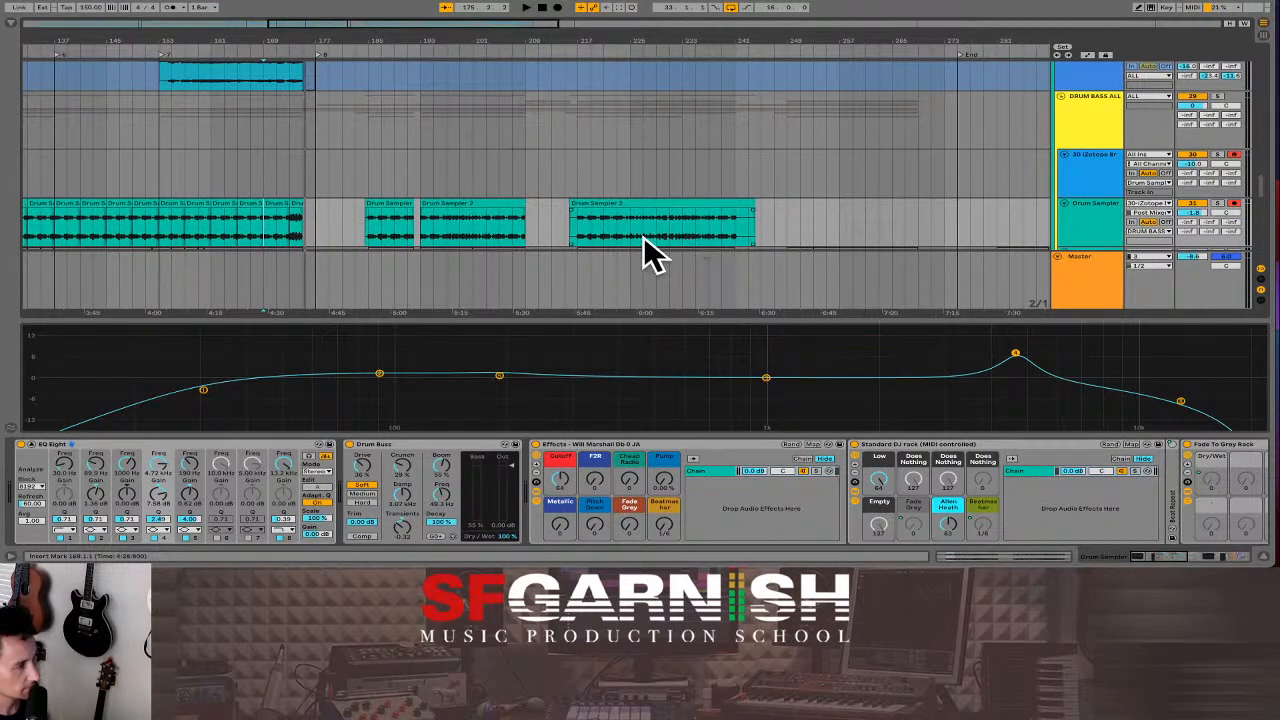
pyautogui.press('space')
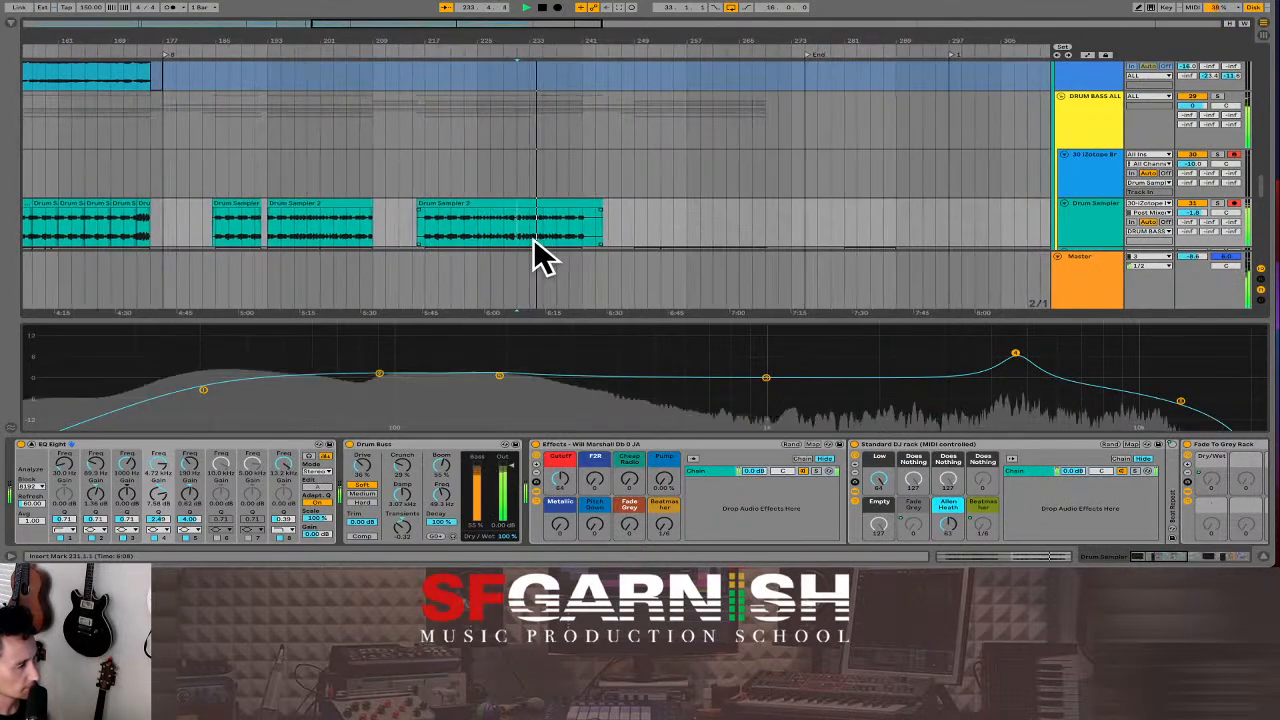
pyautogui.moveTo(528, 240); pyautogui.dragTo(537, 240)
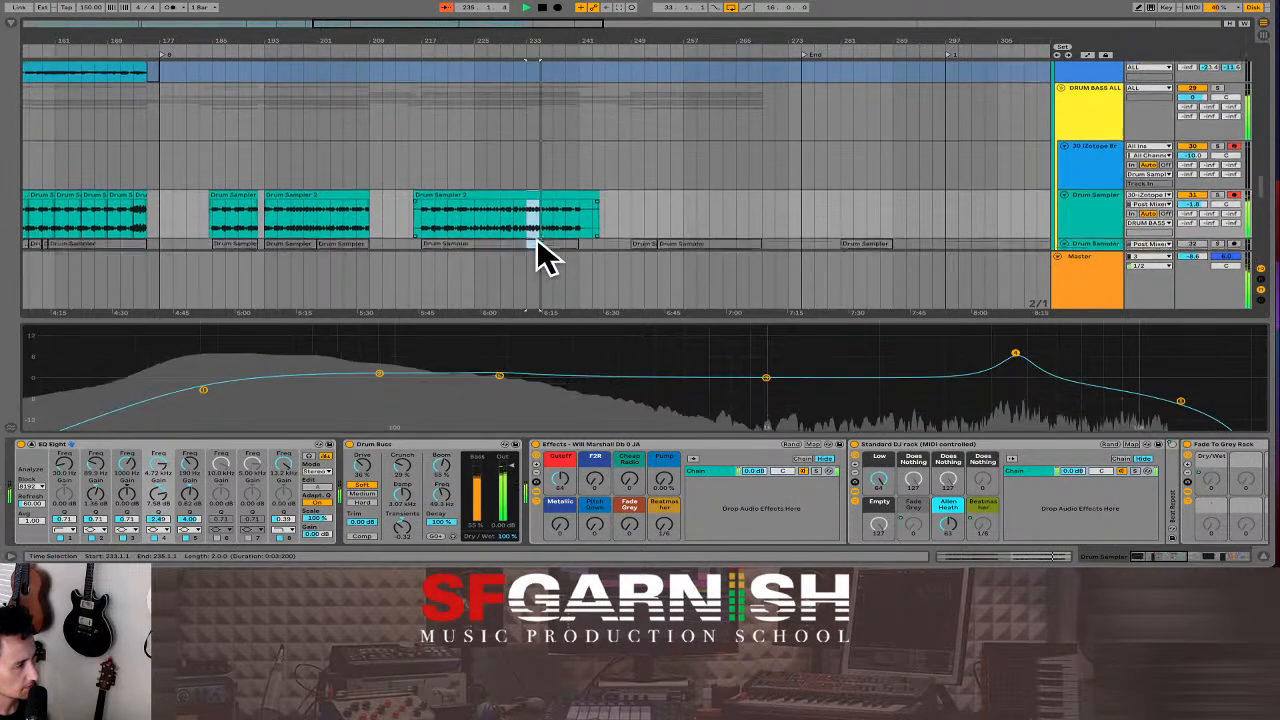
pyautogui.press('-')
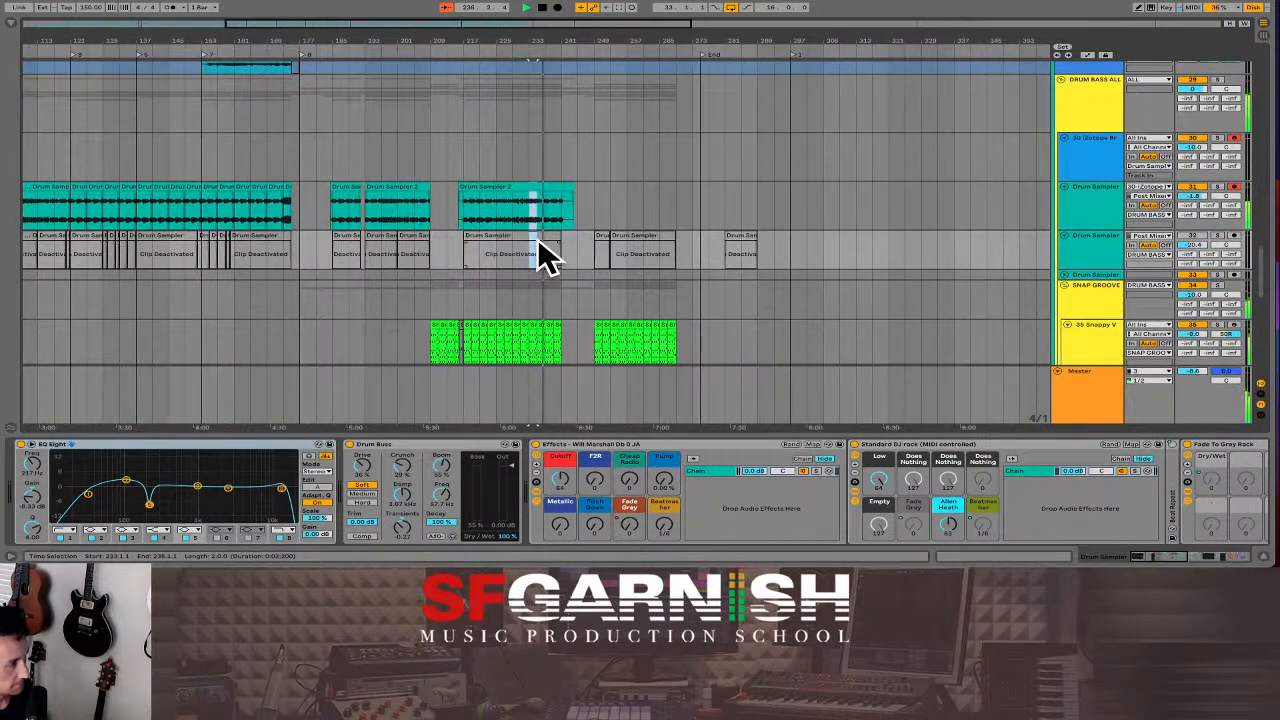
pyautogui.click(284, 215)
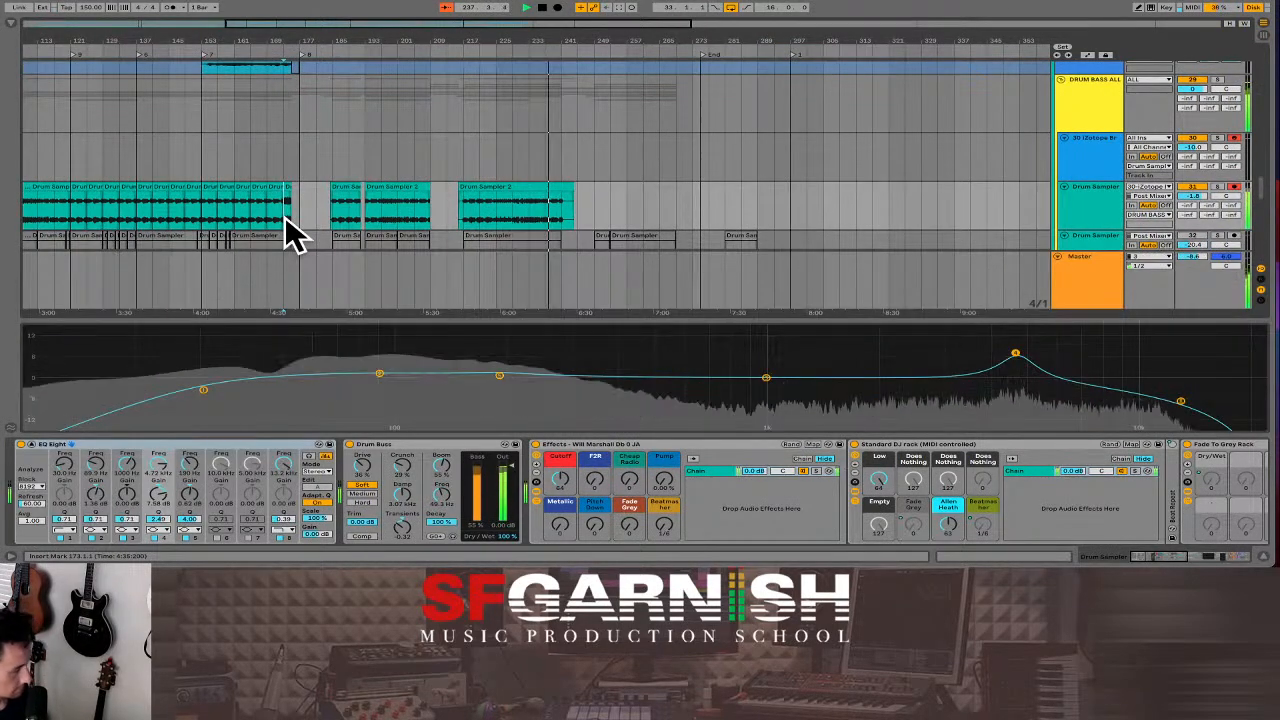
# Play the pasted fill at bar 173 and delete its tail from 174.4.3 onwards.
pyautogui.press('space')
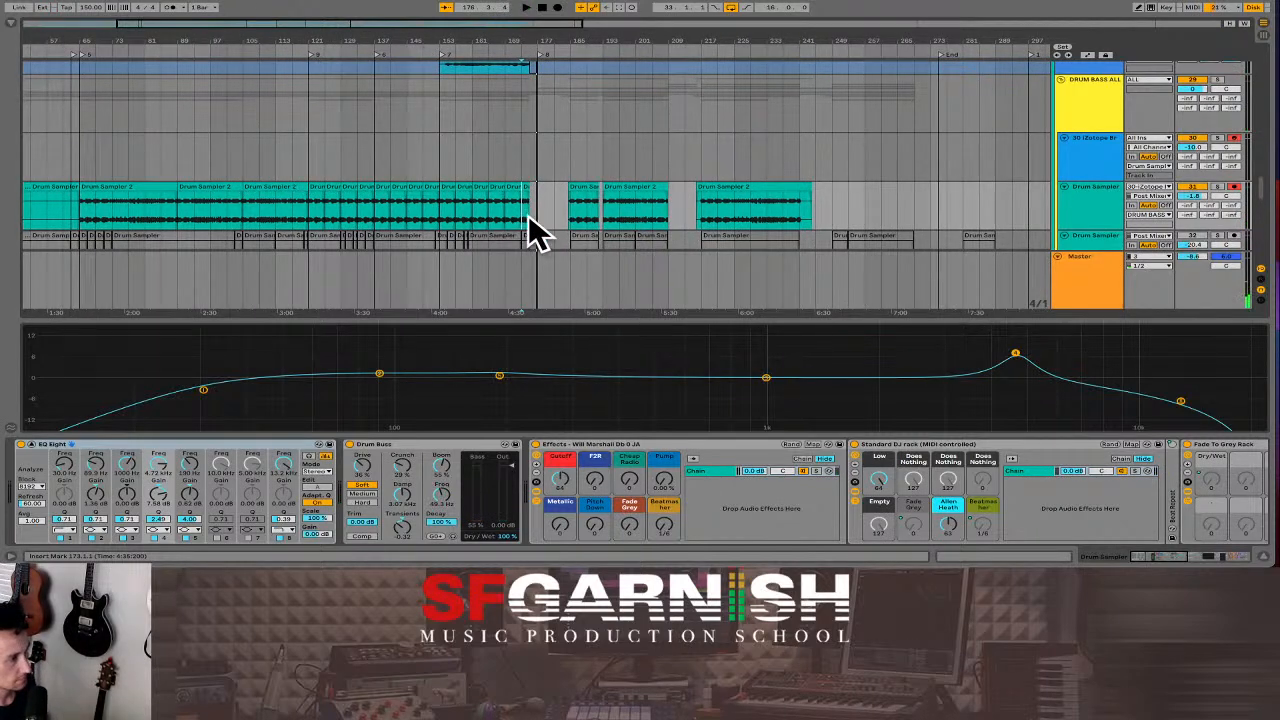
pyautogui.scroll(10, 525, 232)
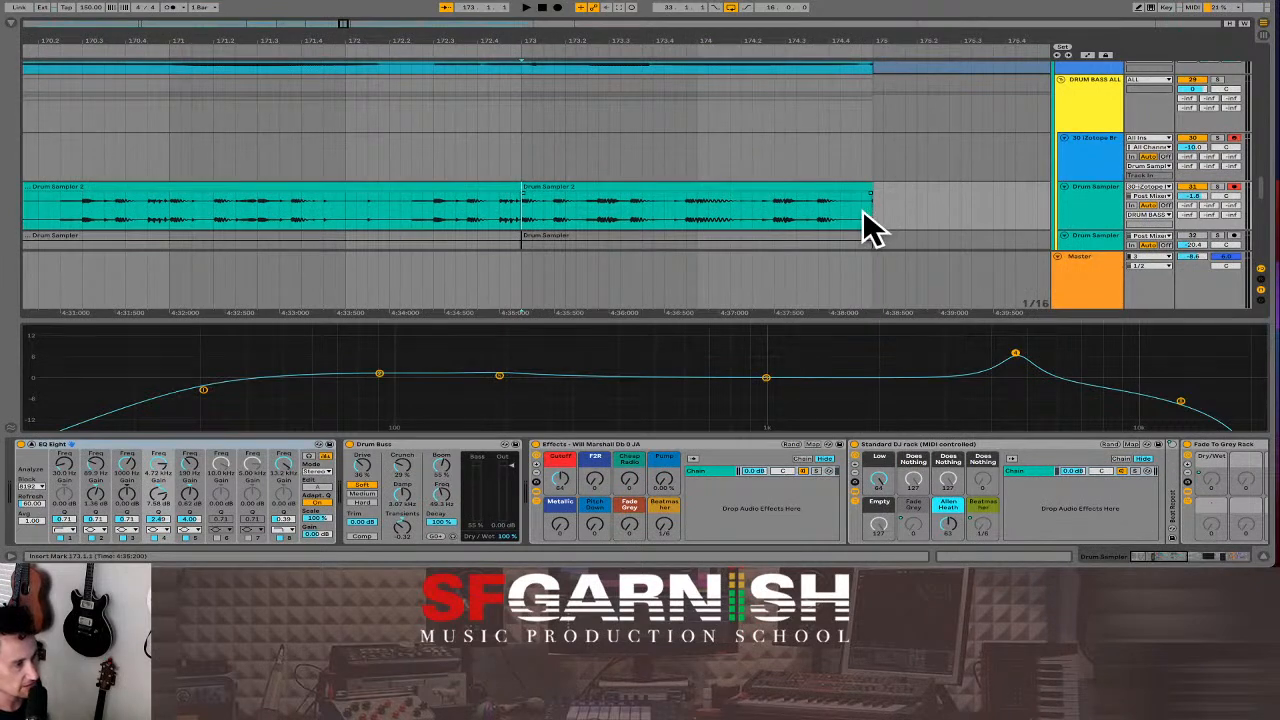
pyautogui.press('space')
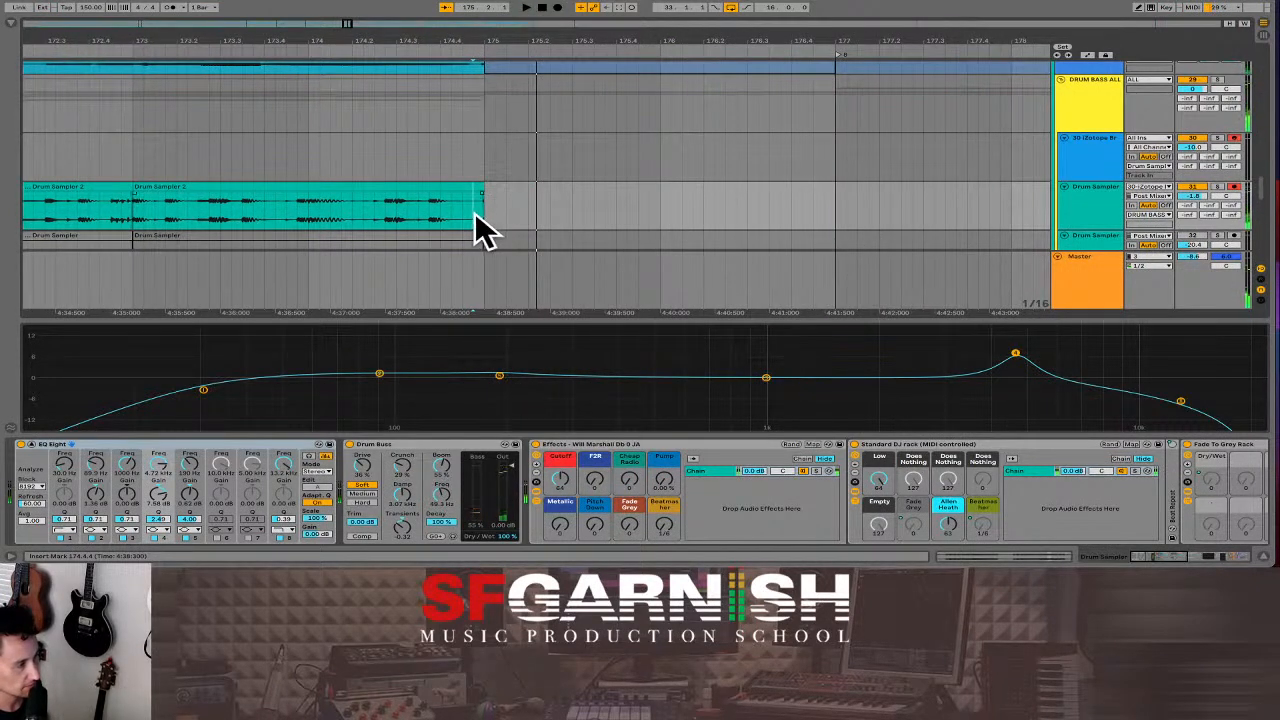
pyautogui.moveTo(465, 218); pyautogui.dragTo(597, 212)
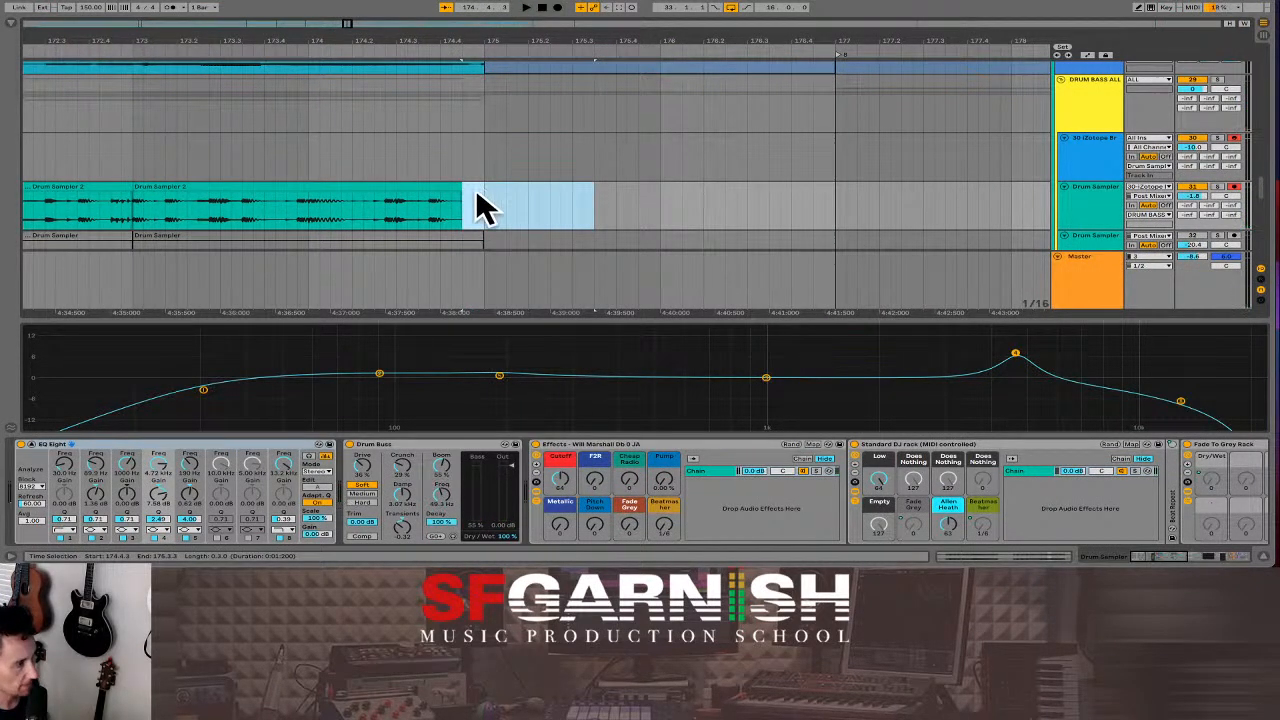
pyautogui.press('Delete')
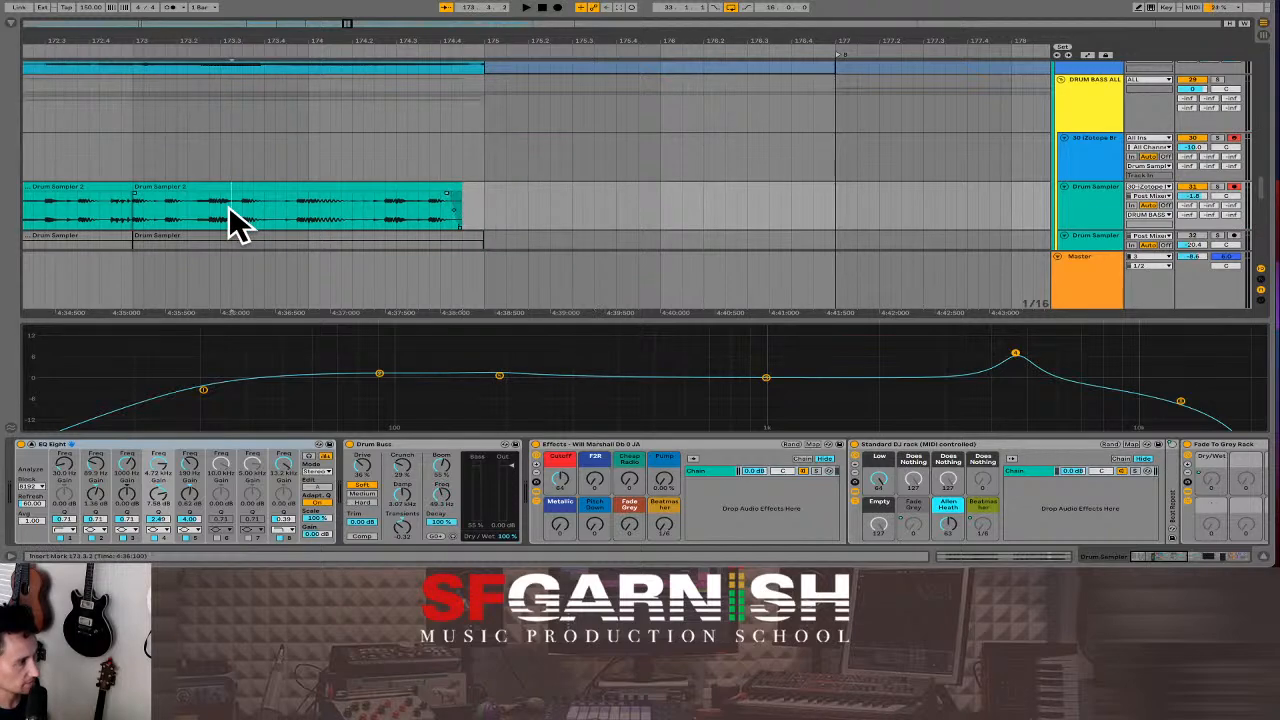
# Play from 173.3.3 to audition the end of the trimmed drum fill and the transition into bar 177.
pyautogui.press('space')
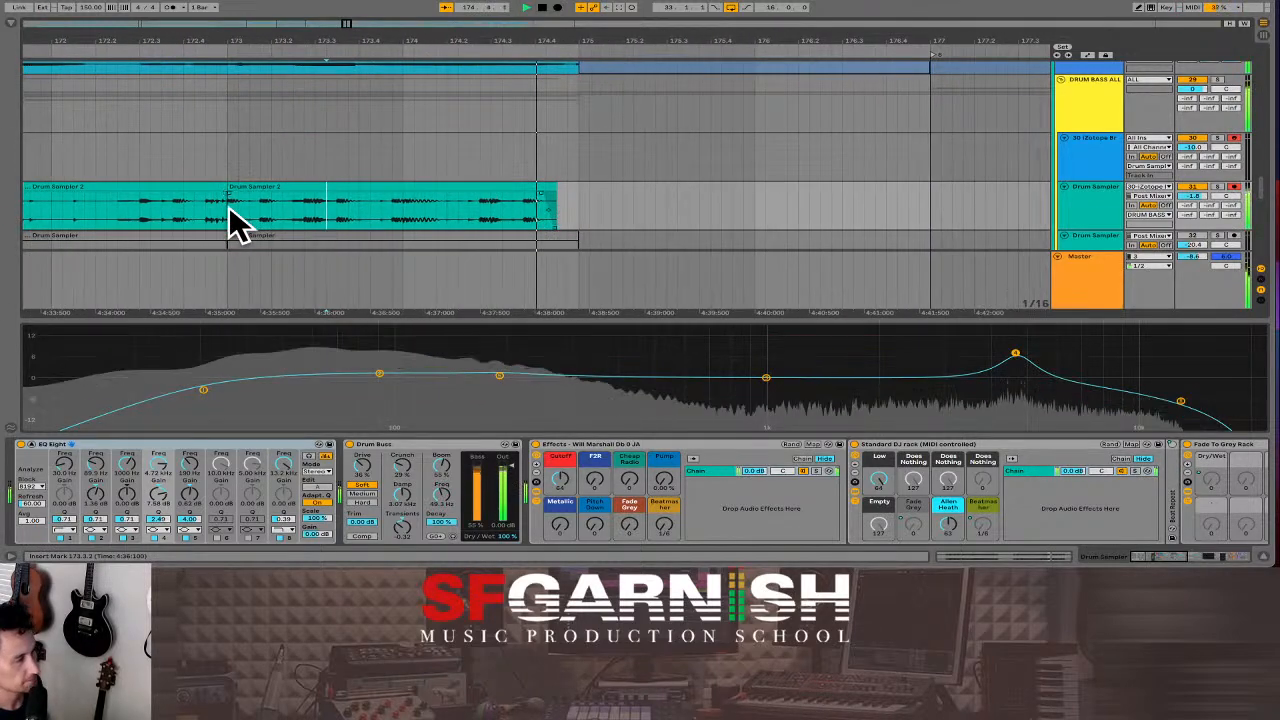
pyautogui.click(421, 201)
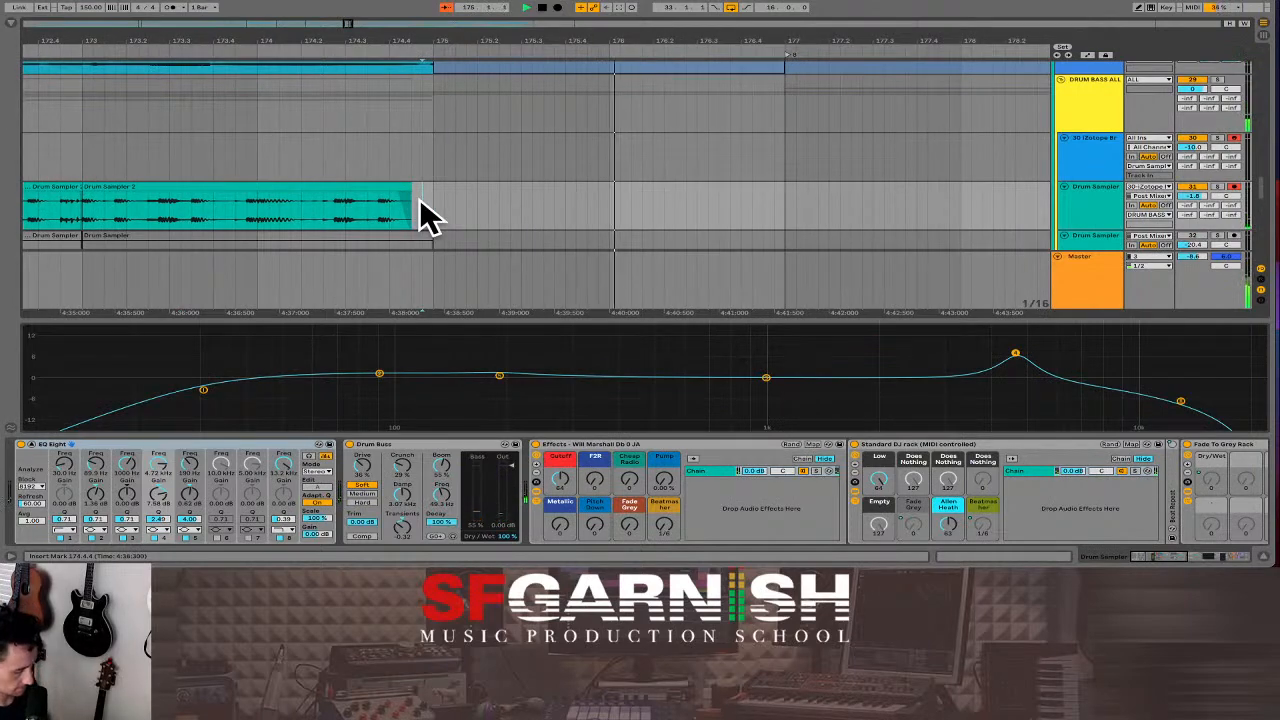
pyautogui.press('-')
pyautogui.press('-')
pyautogui.press('-')
pyautogui.press('-')
pyautogui.press('-')
pyautogui.press('-')
pyautogui.press('-')
pyautogui.press('-')
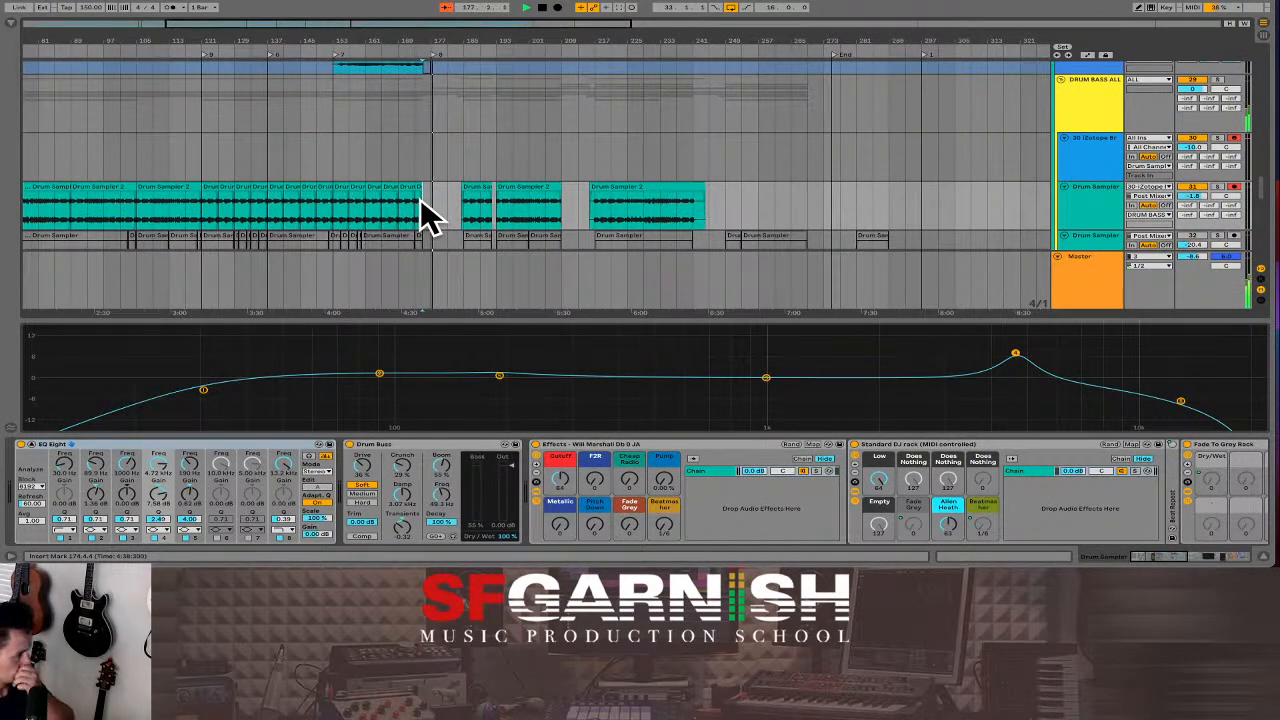
# Collapse EQ Eight's enlarged display, audition the drums from bar 181, and review the Snap Groove and kick tracks.
pyautogui.click(33, 448)
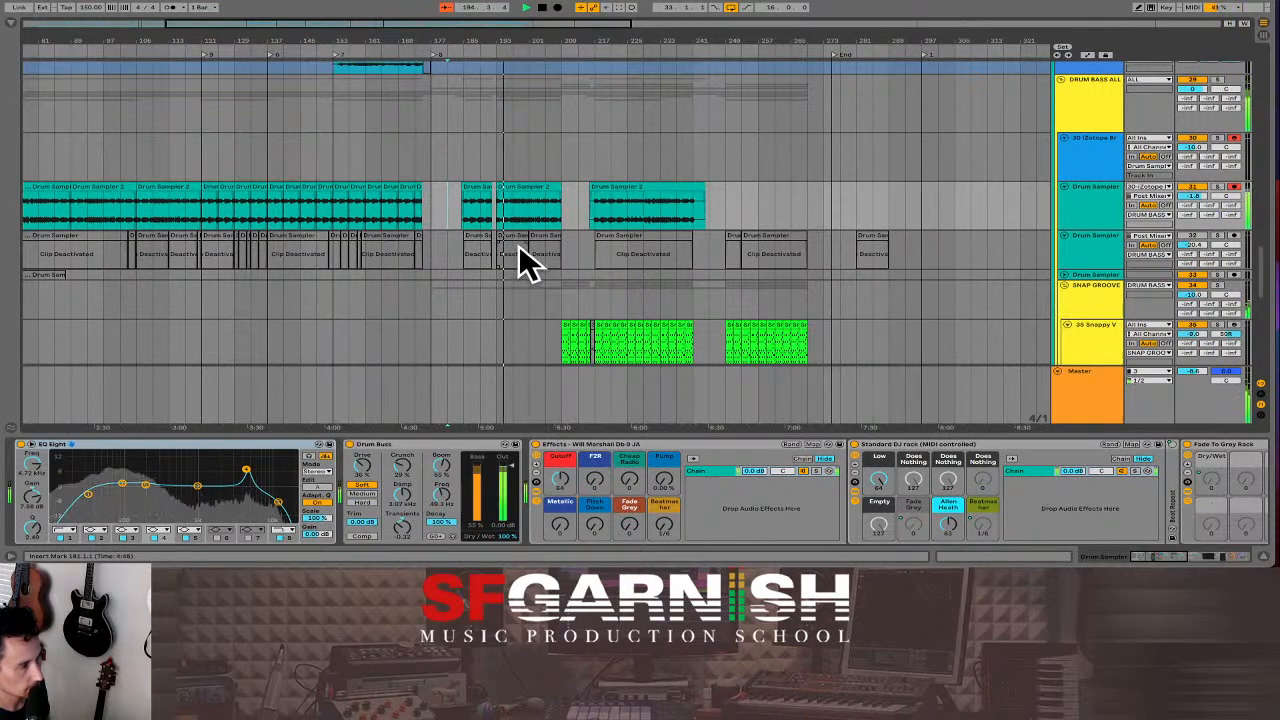
pyautogui.press('space')
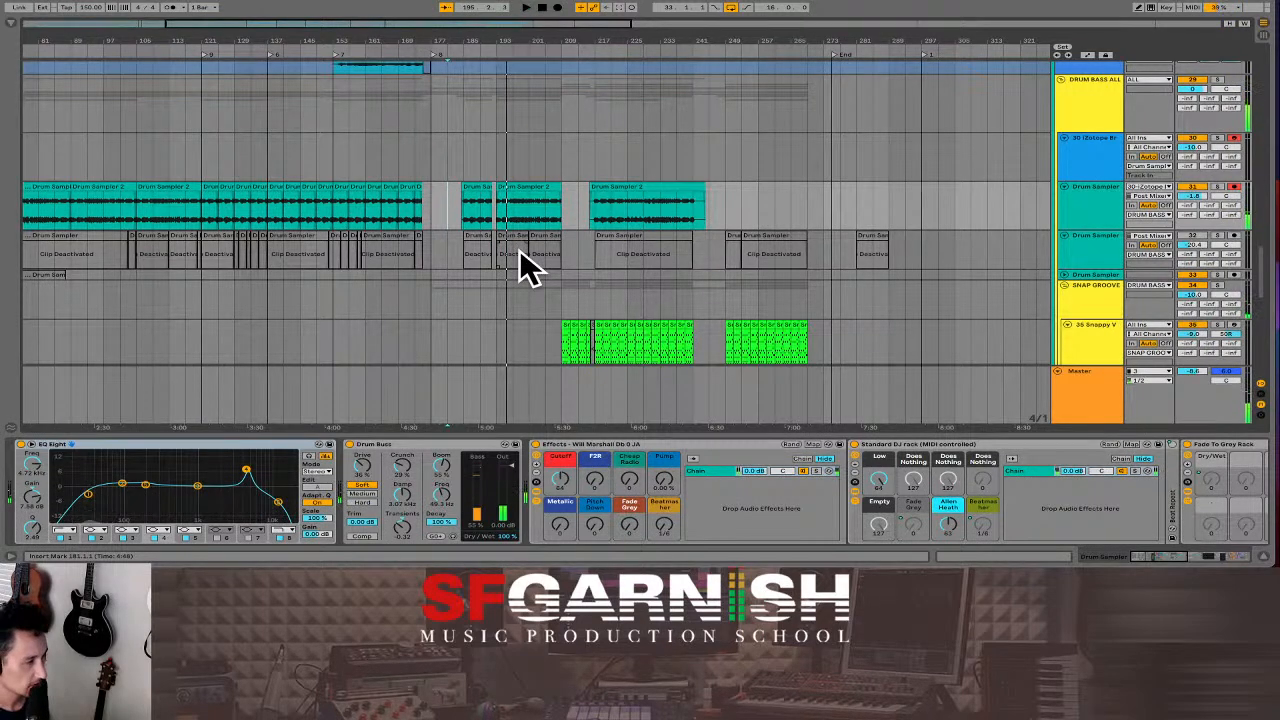
pyautogui.scroll(-6, 520, 250)
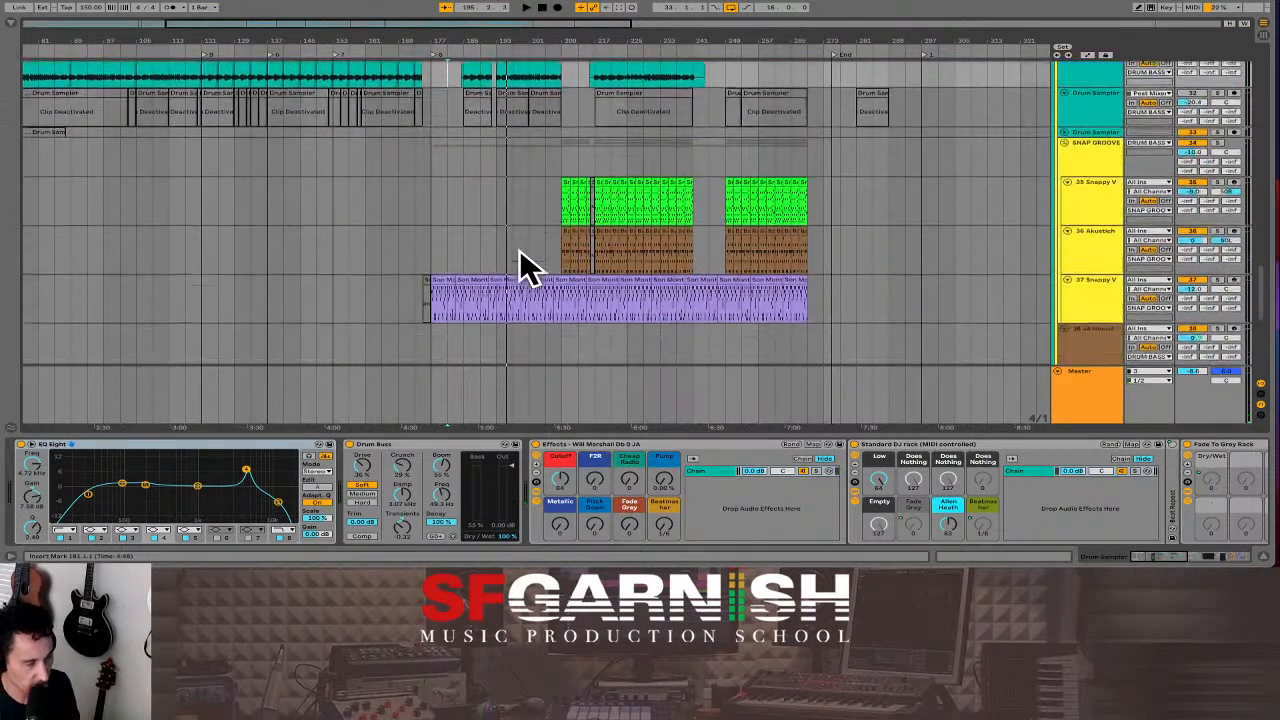
pyautogui.scroll(-2, 519, 249)
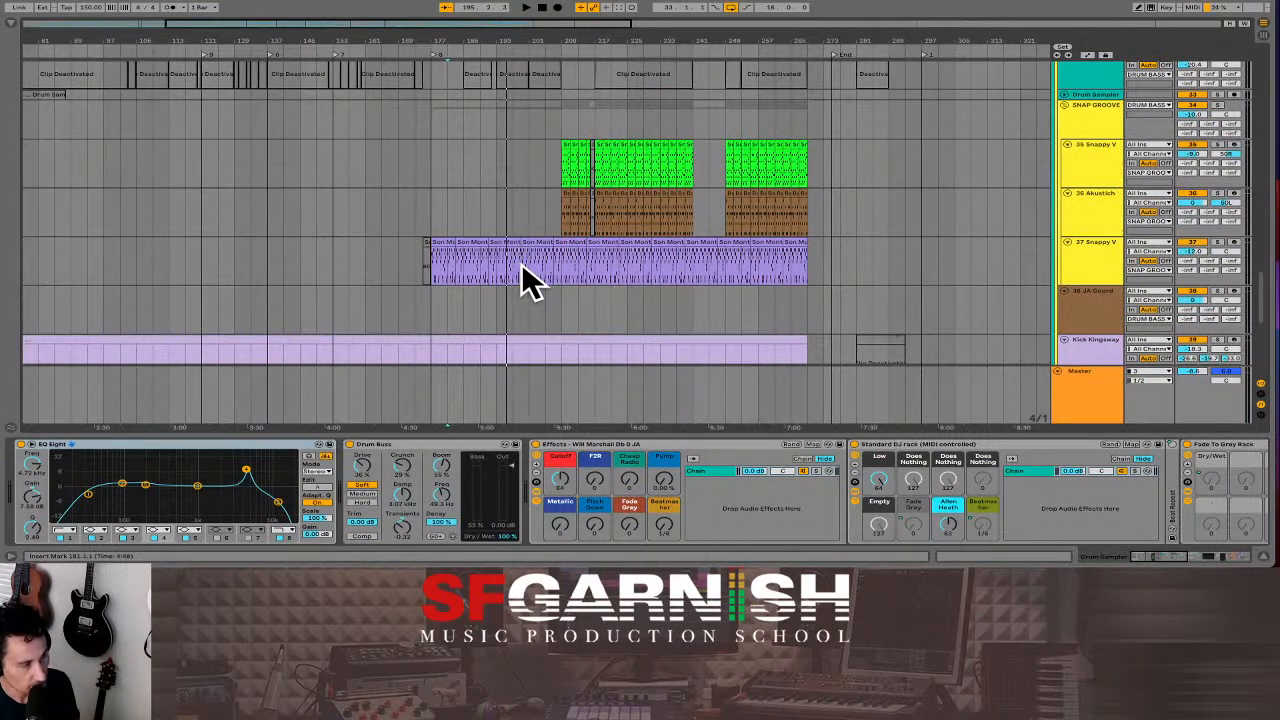
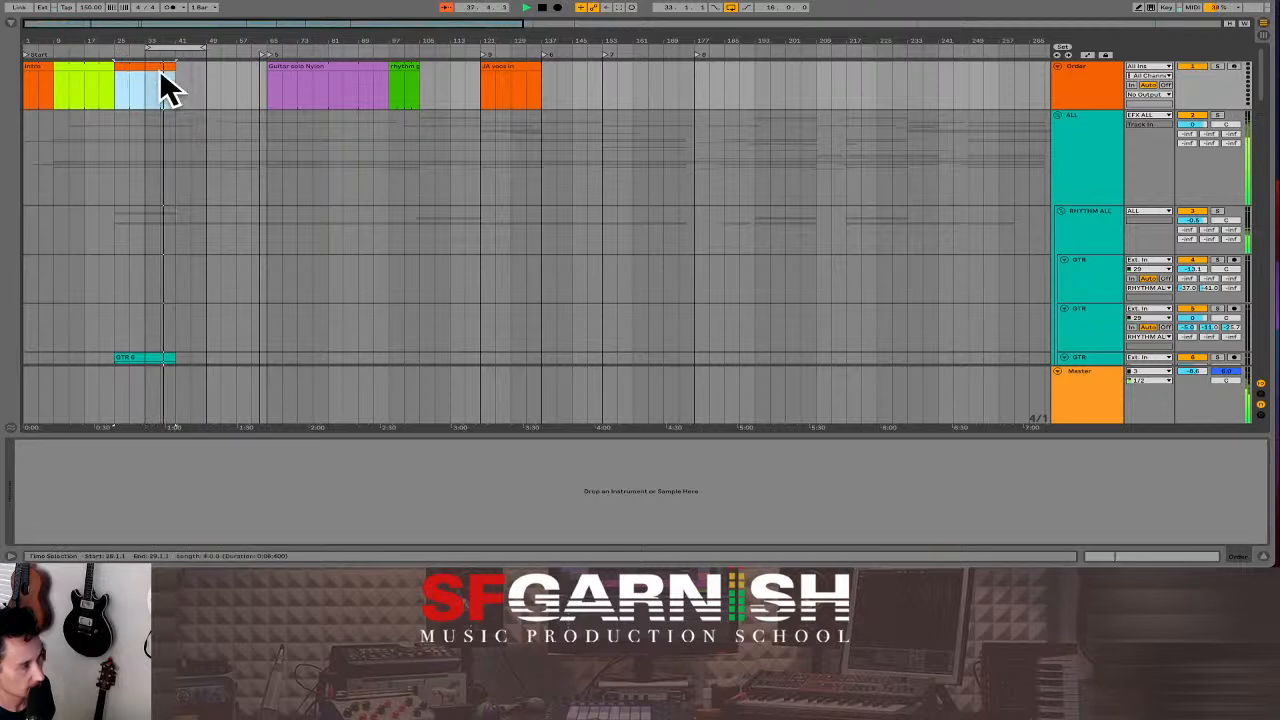
# Play the arrangement from bar 25, where the JA vocs listen clip ends in the Order track.
pyautogui.click(78, 67)
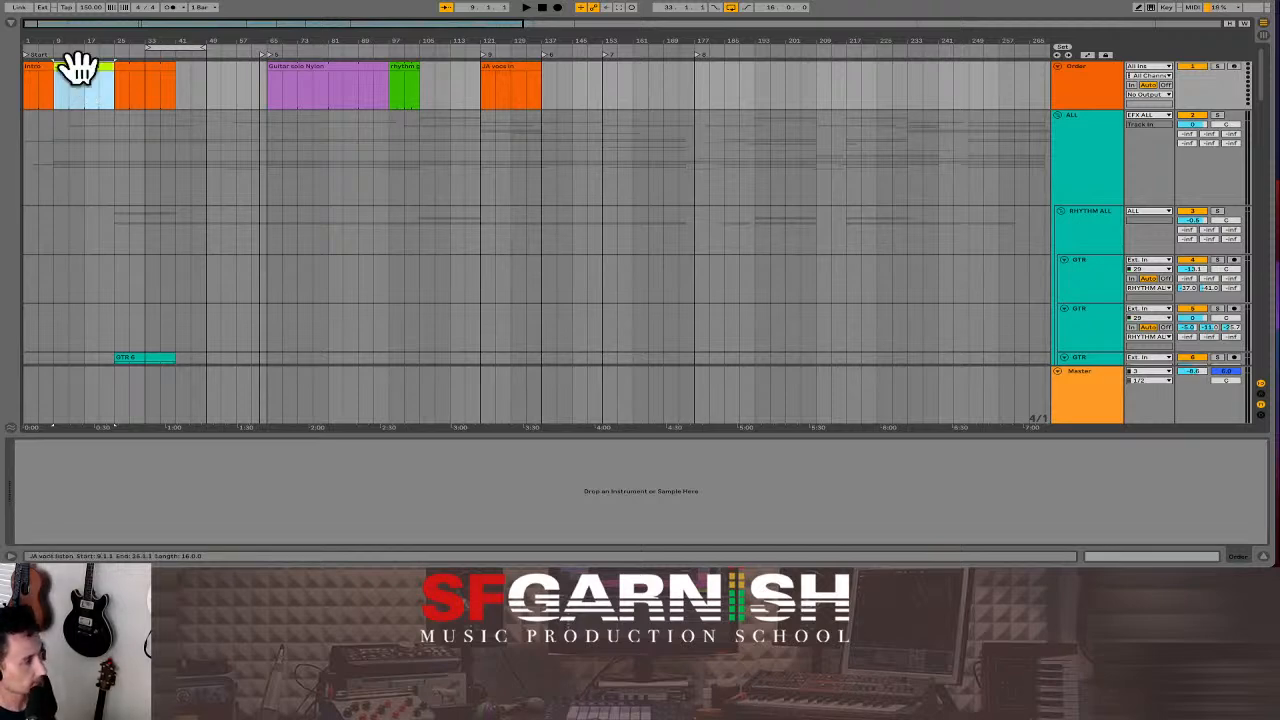
pyautogui.click(114, 92)
pyautogui.press('space')
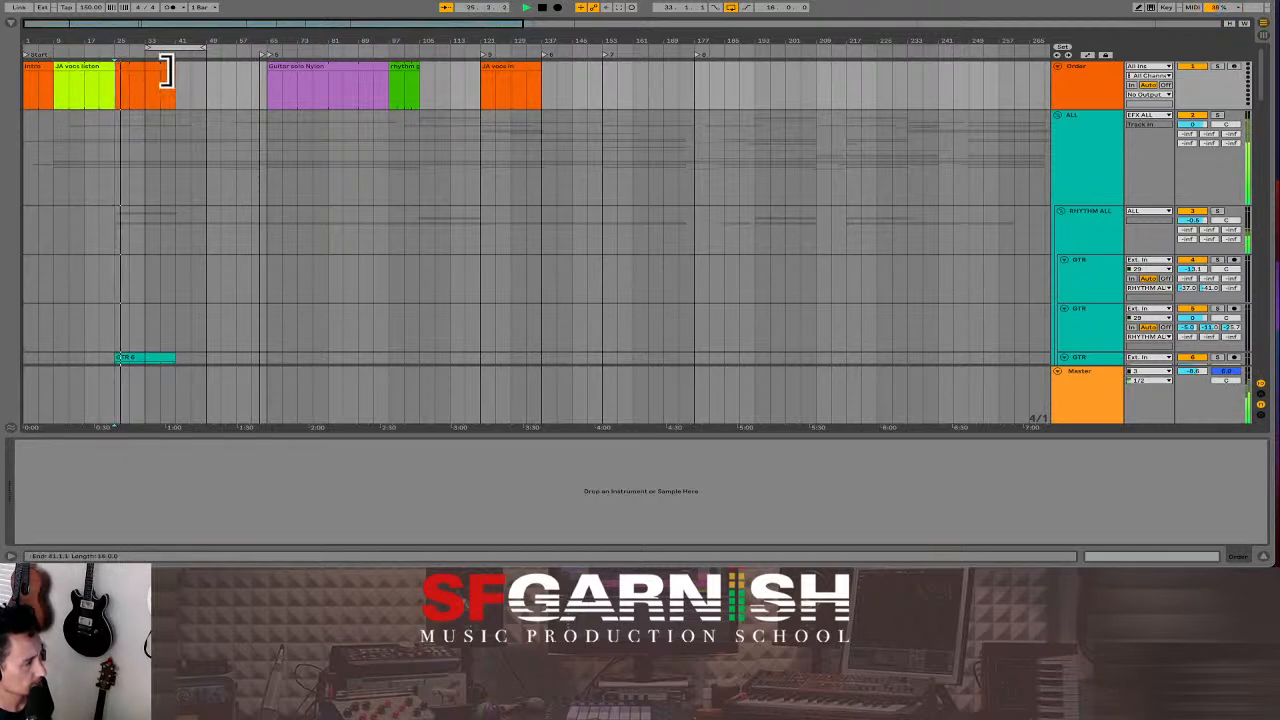
# Add a blank clip to the Order track from bar 41 to bar 61 and colour it pale green.
pyautogui.click(164, 95)
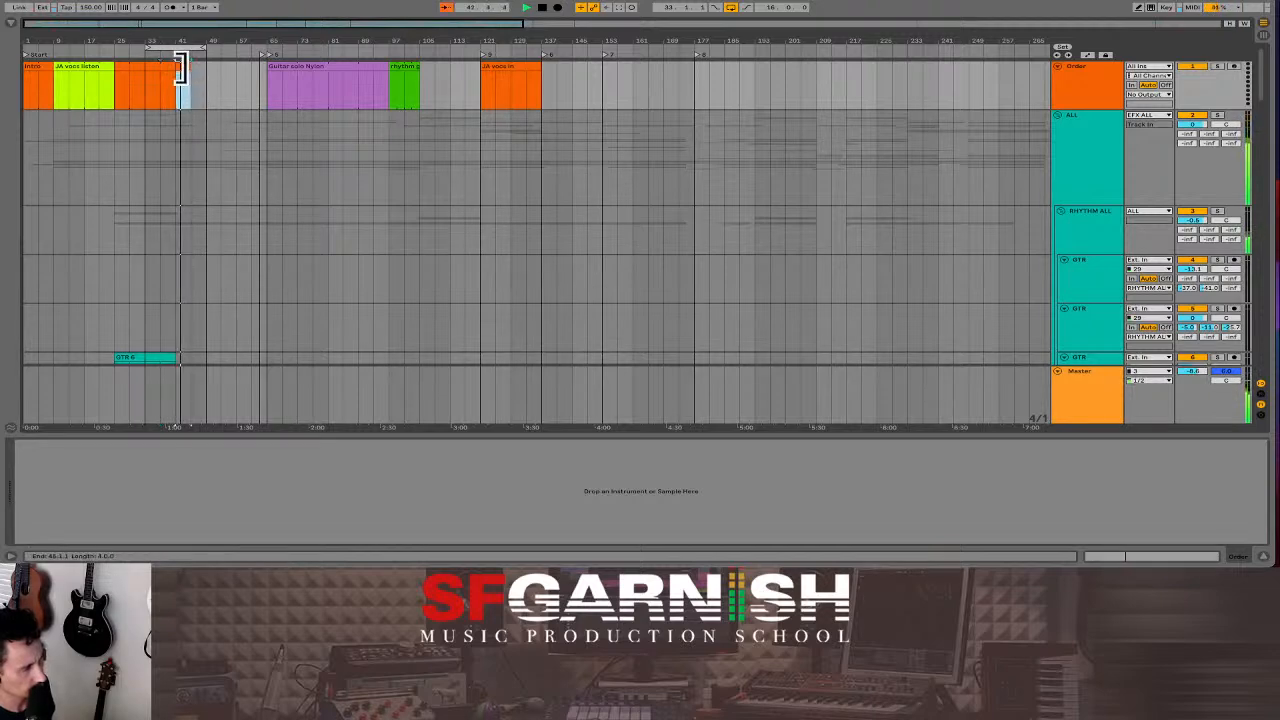
pyautogui.moveTo(179, 72); pyautogui.dragTo(246, 78)
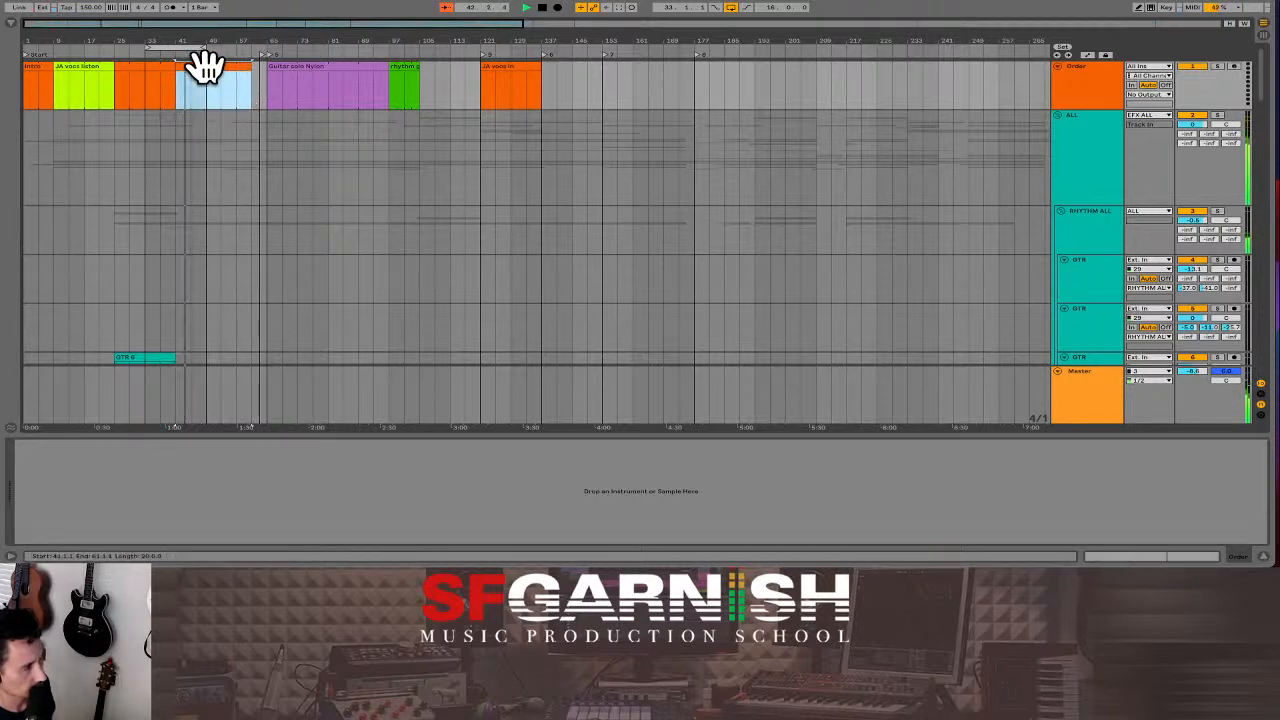
pyautogui.rightClick(206, 66)
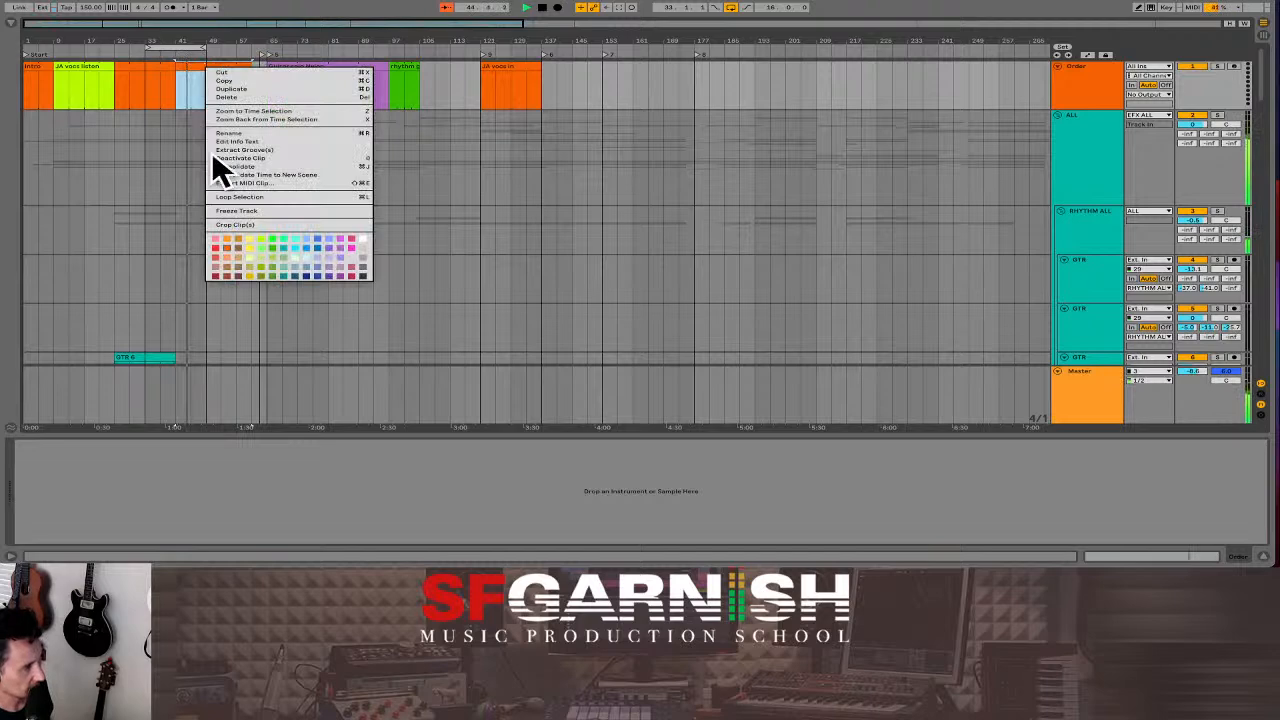
pyautogui.click(295, 257)
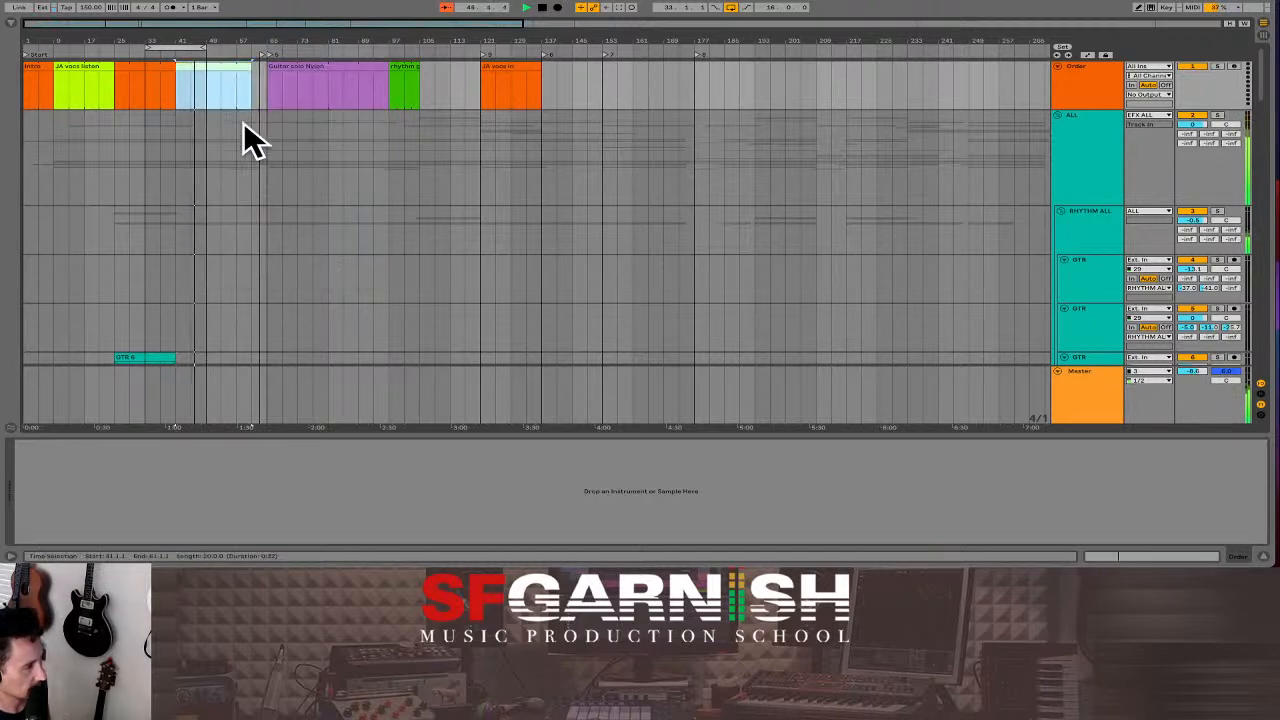
# Name the Order clip at bars 25 to 41 after its vocalist and shorten the pale green clip to bar 57.
pyautogui.click(140, 66)
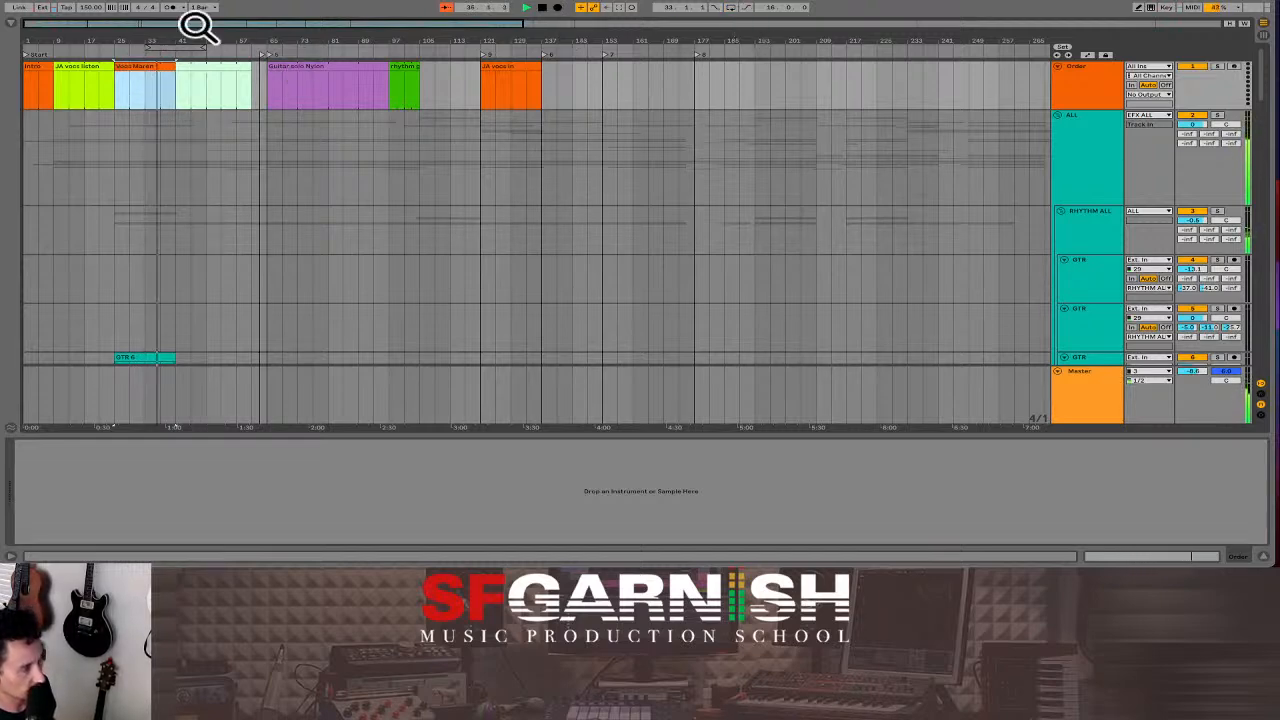
pyautogui.click(217, 85)
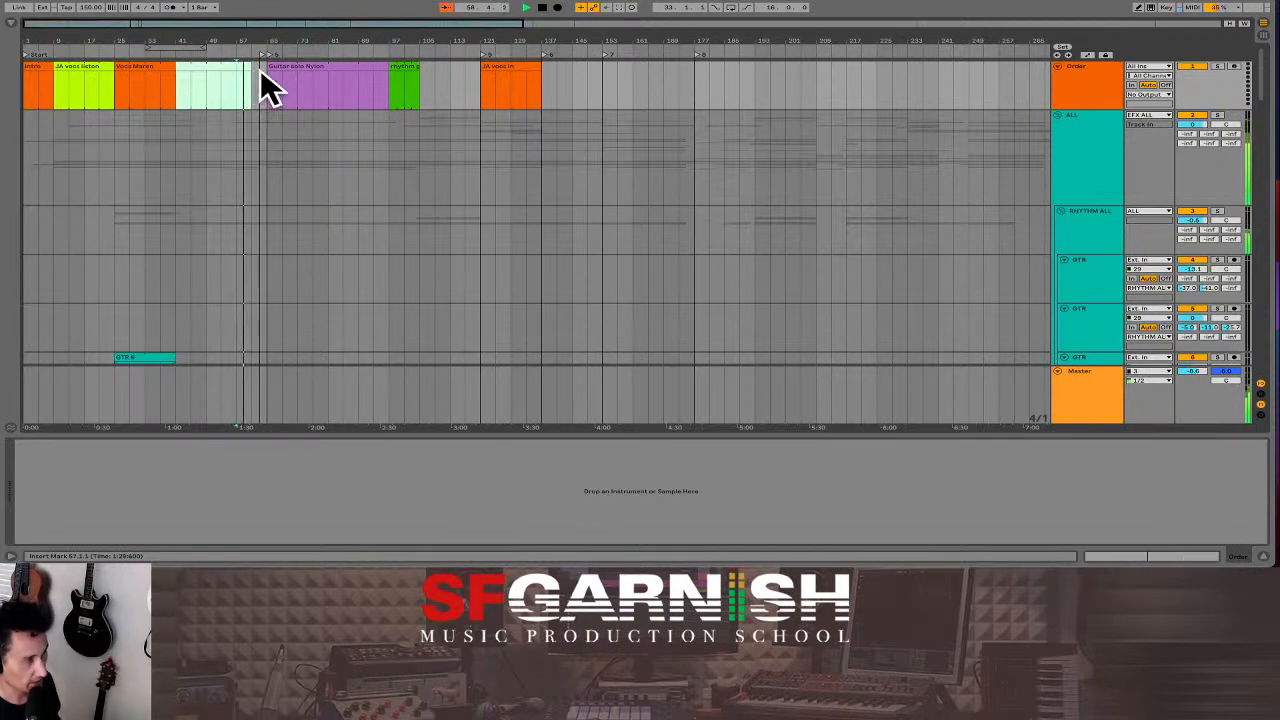
pyautogui.click(244, 66)
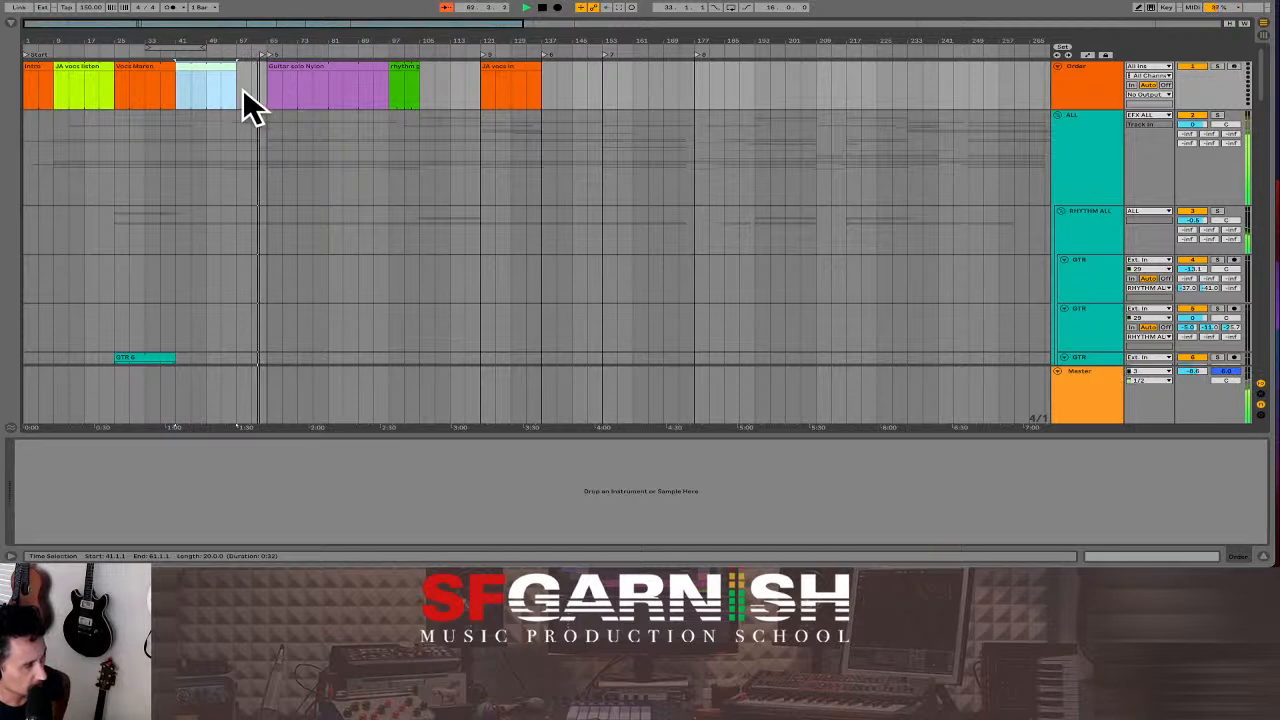
# Insert a blank clip in the Order track from bar 57 to bar 65 and name it transition.
pyautogui.click(245, 89)
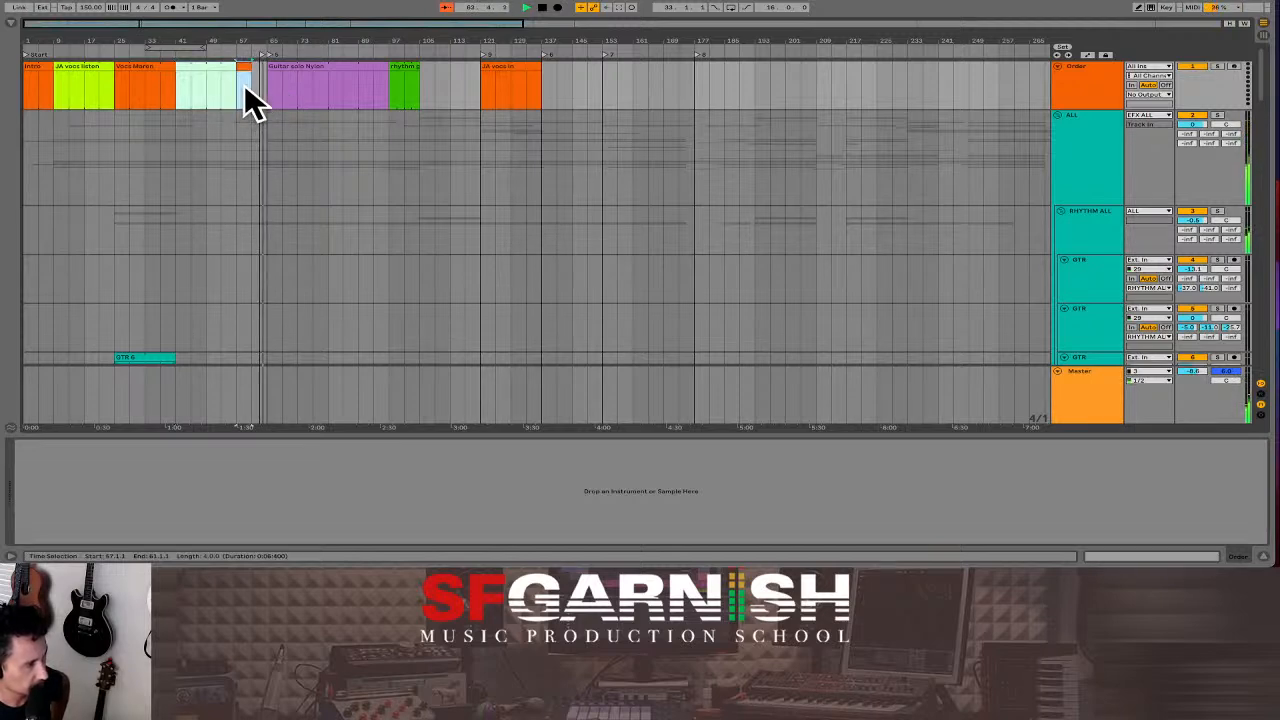
pyautogui.moveTo(251, 62)
pyautogui.mouseDown()
pyautogui.moveTo(262, 86)
pyautogui.moveTo(245, 70)
pyautogui.moveTo(270, 73)
pyautogui.mouseUp()
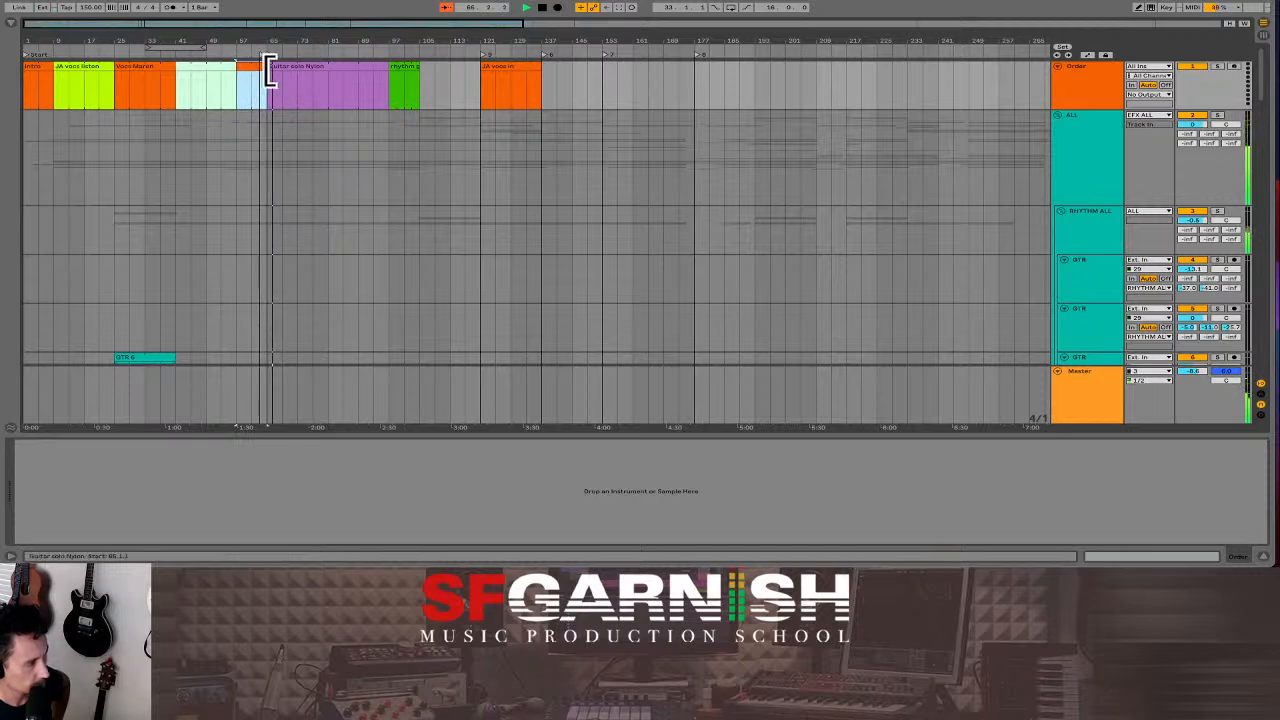
pyautogui.click(241, 72)
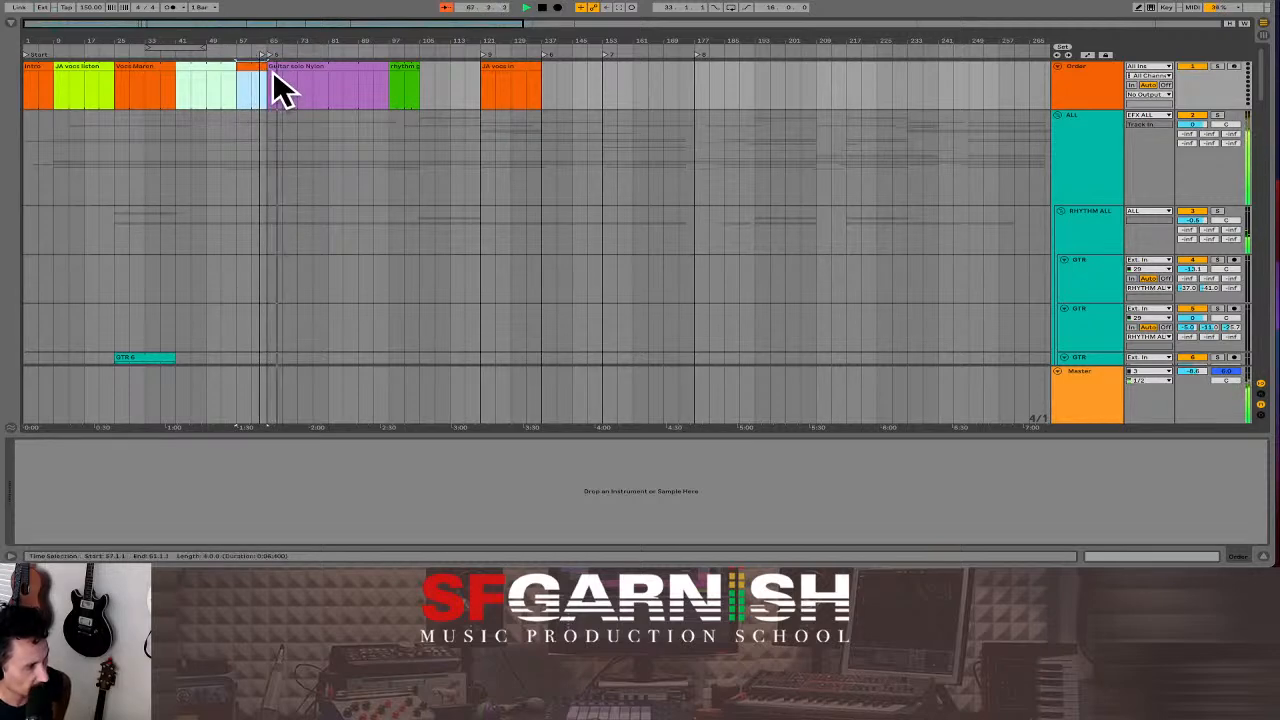
pyautogui.keyDown('shift'); pyautogui.click(274, 64); pyautogui.keyUp('shift')
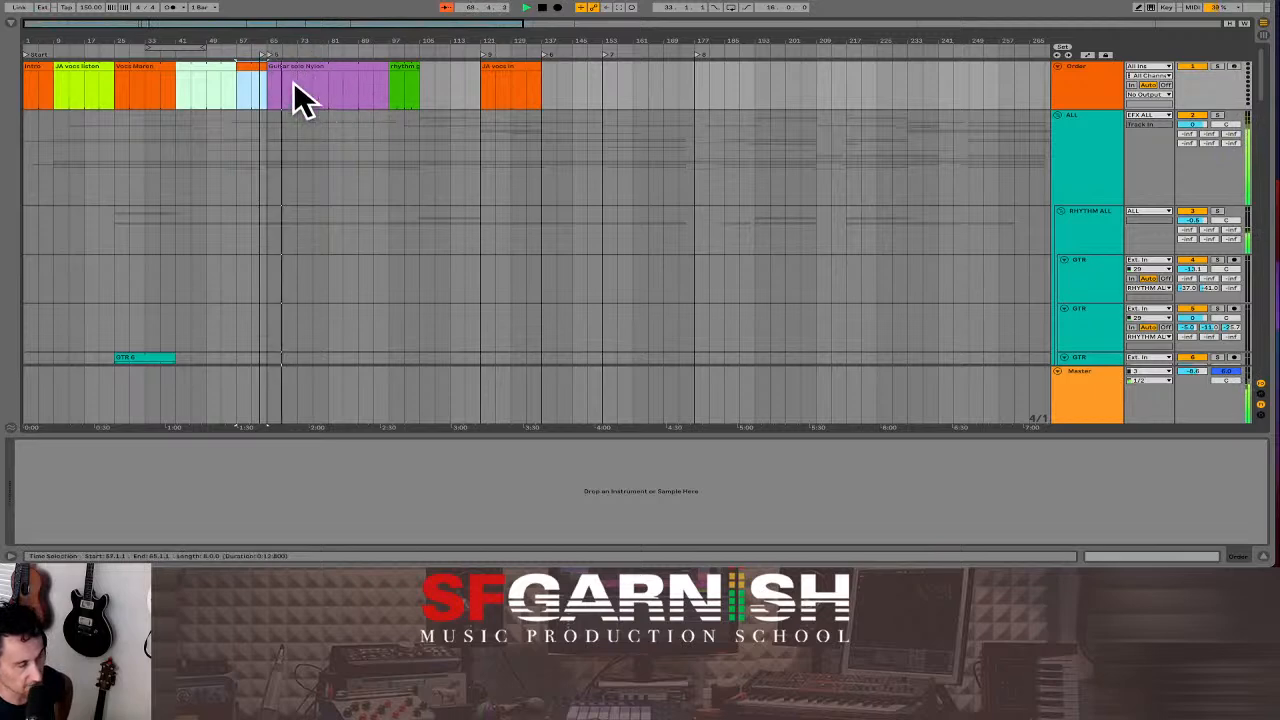
pyautogui.click(248, 68)
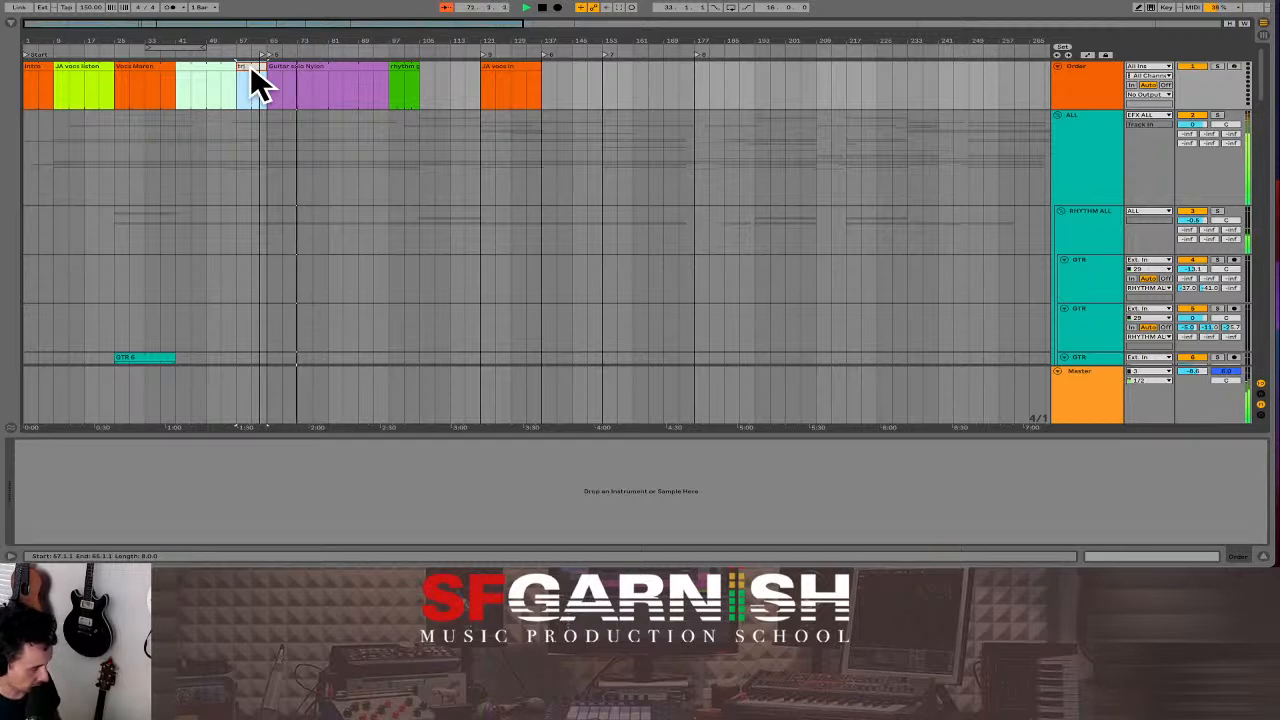
pyautogui.write('ansition')
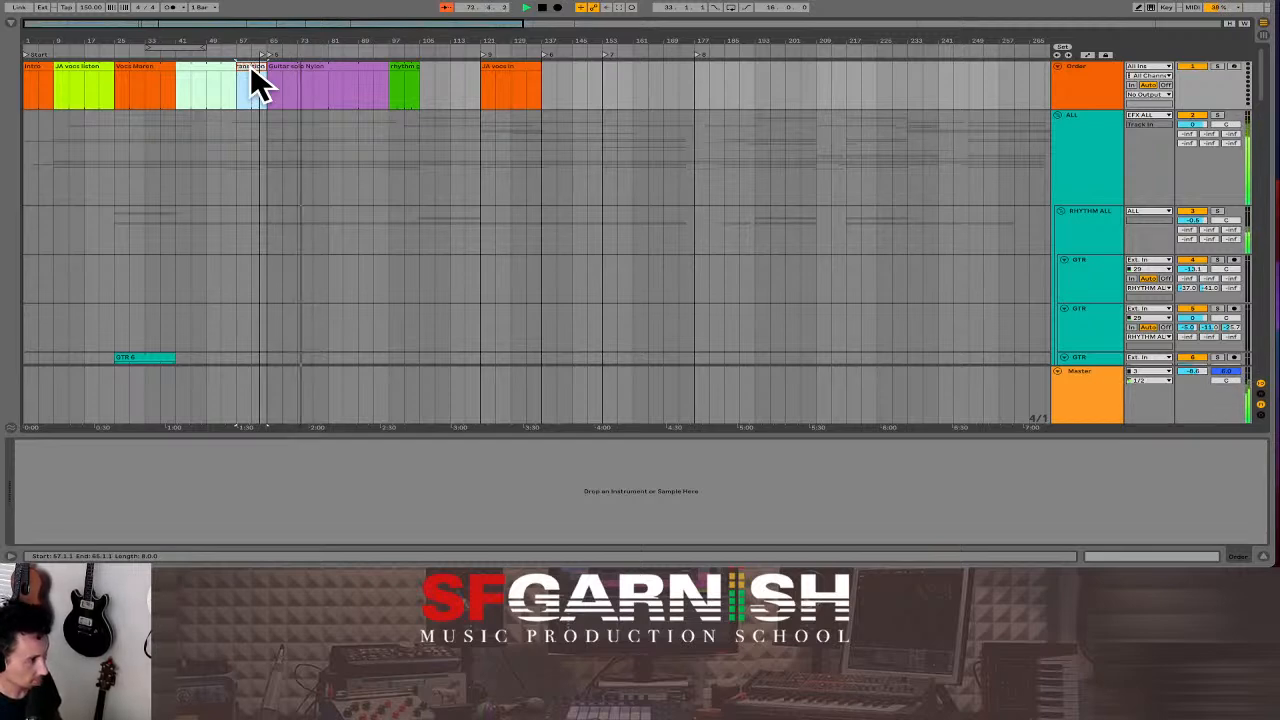
pyautogui.press('Return')
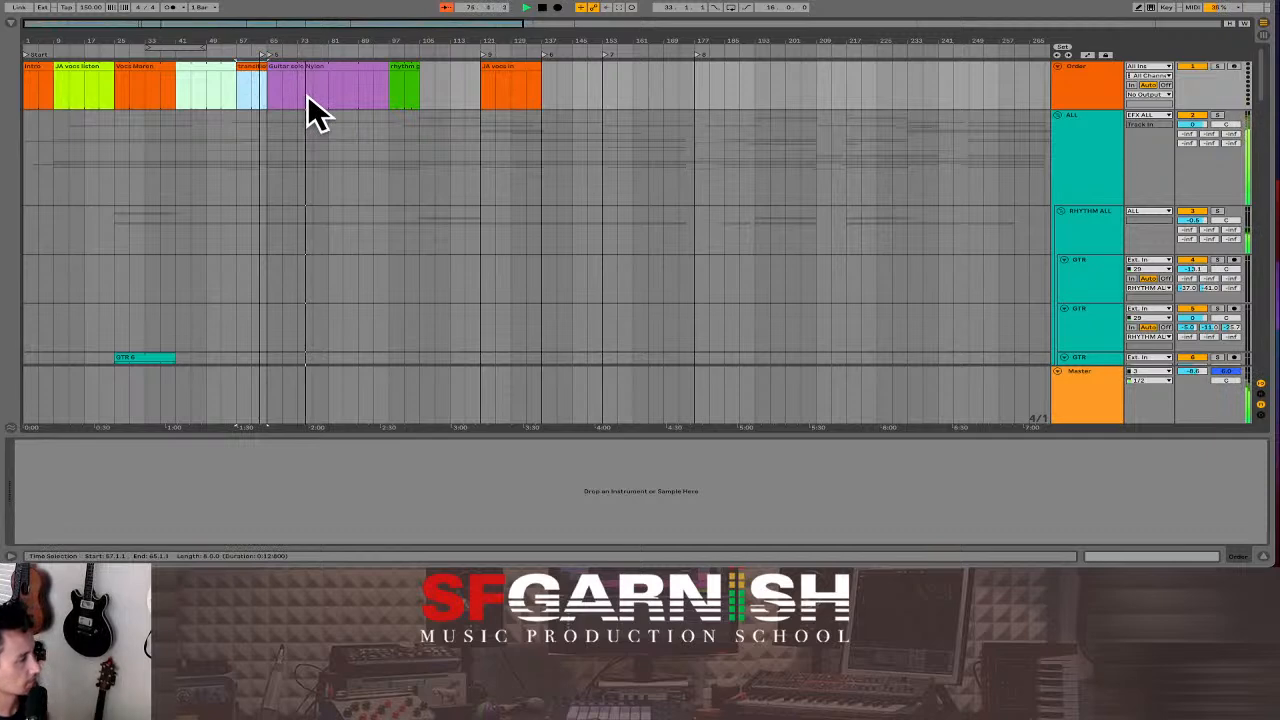
# Rename the pale green Order clip at bar 41 as JA vocs dreamer.
pyautogui.click(198, 68)
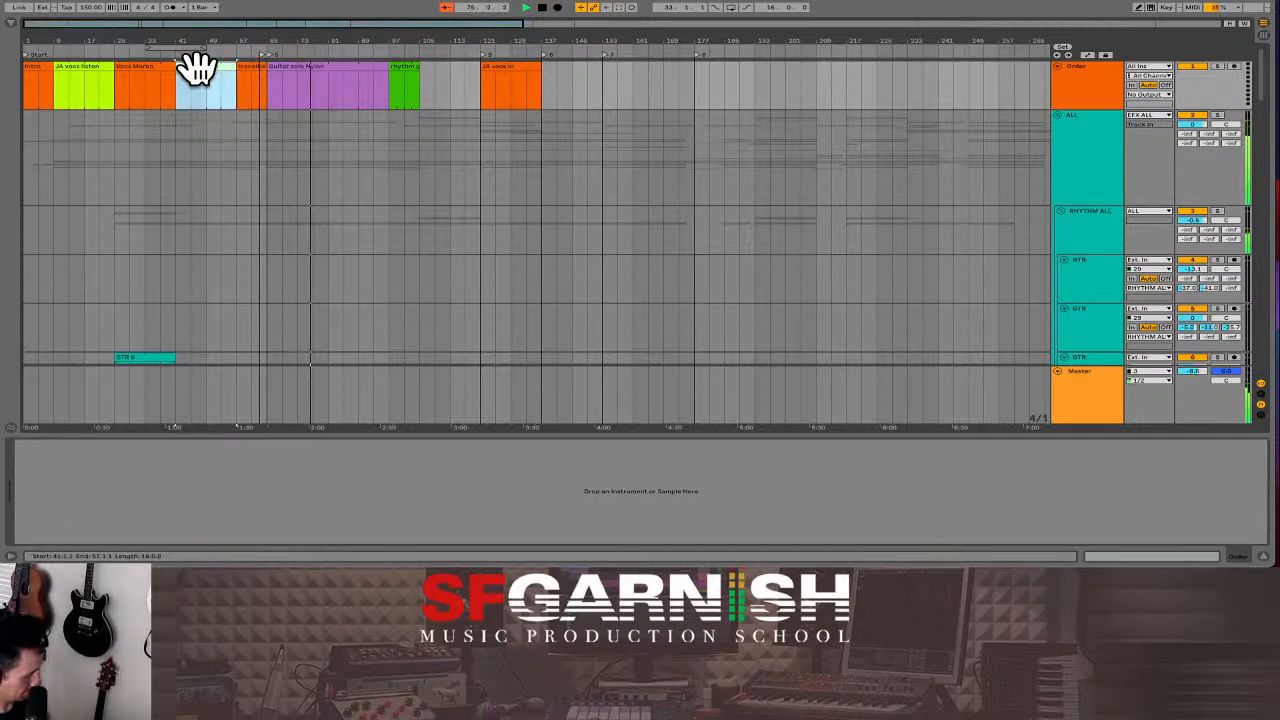
pyautogui.hotkey('ctrl', 'r')
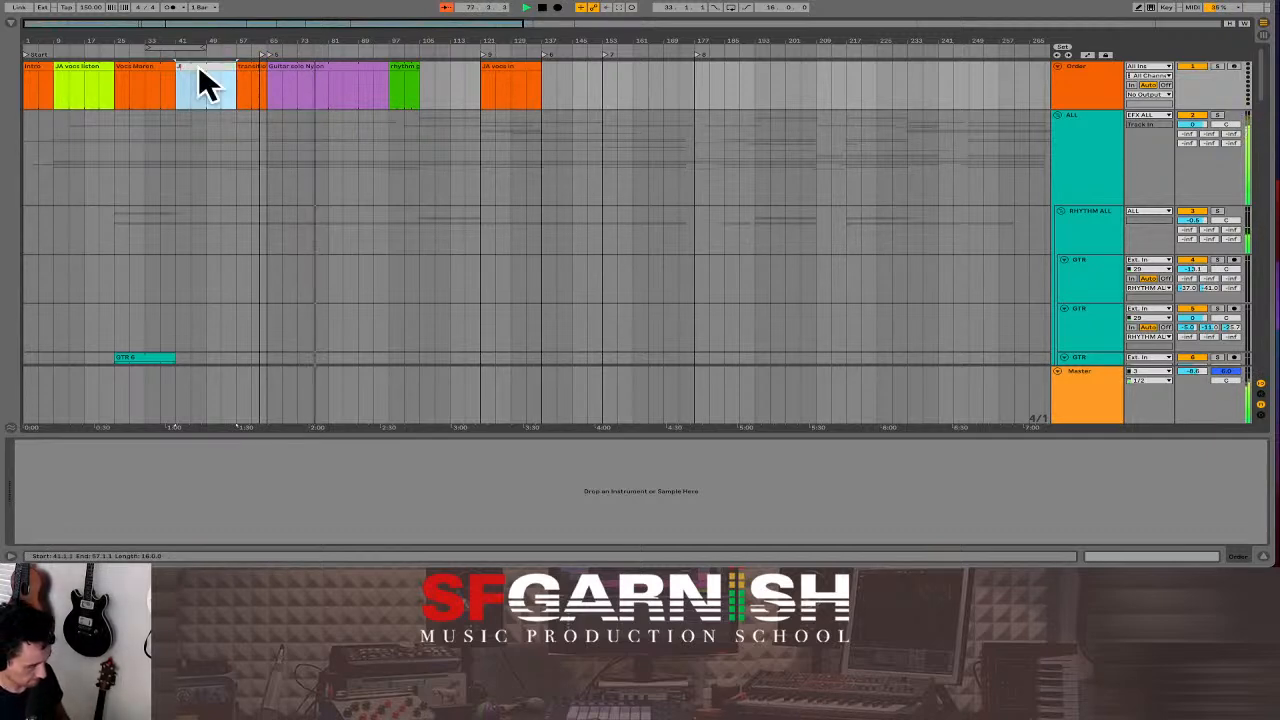
pyautogui.write('JA voc')
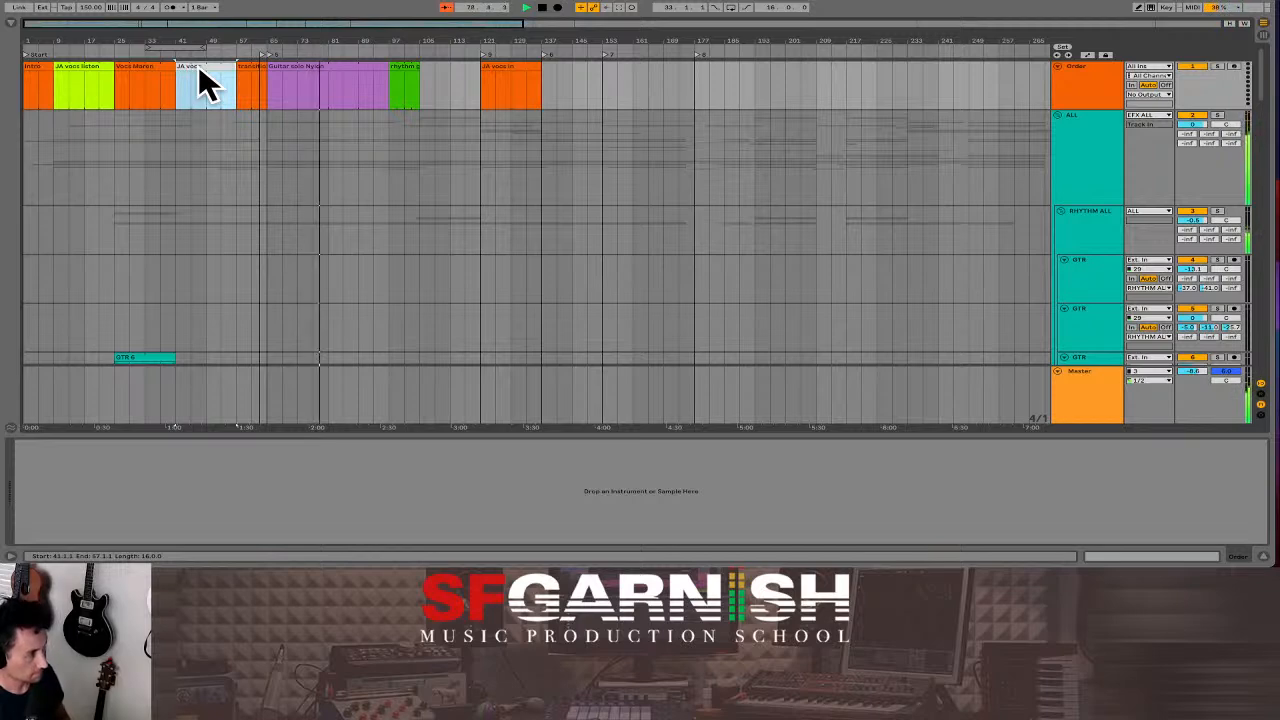
pyautogui.write('s dreamer')
pyautogui.press('Return')
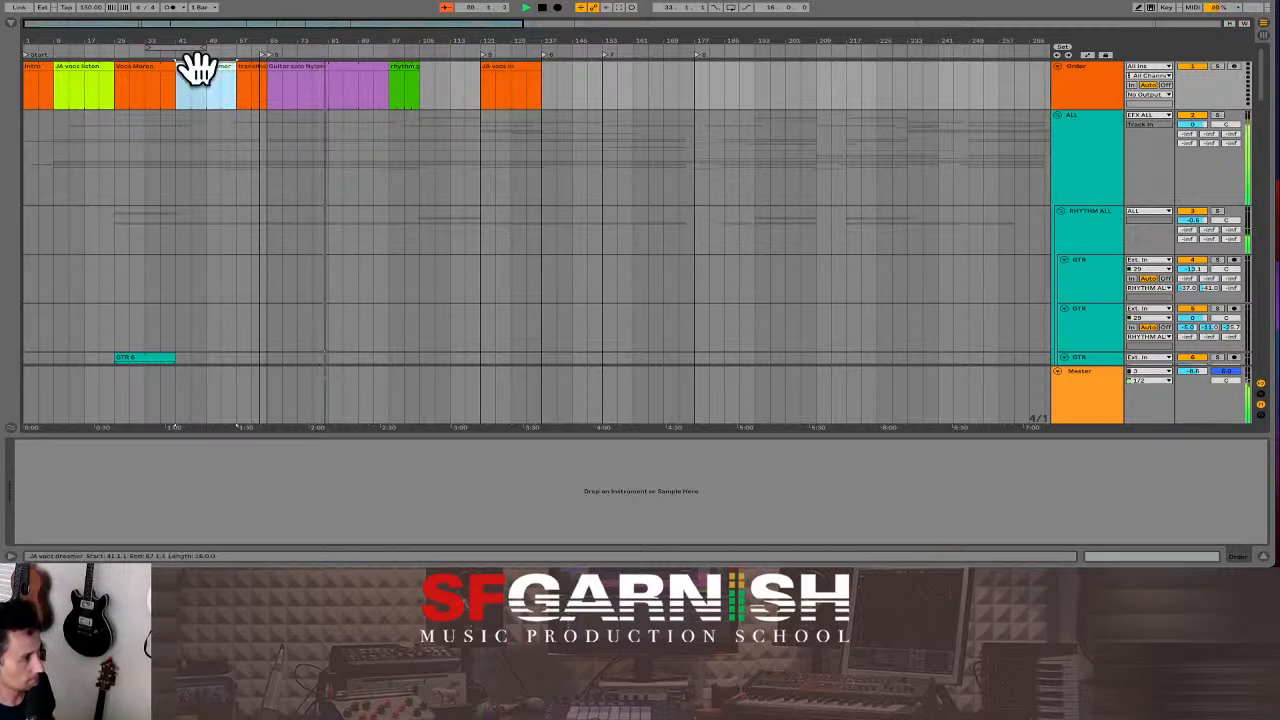
# Lower the volume of the Wurly Smokey track to -19.9 dB.
pyautogui.click(334, 87)
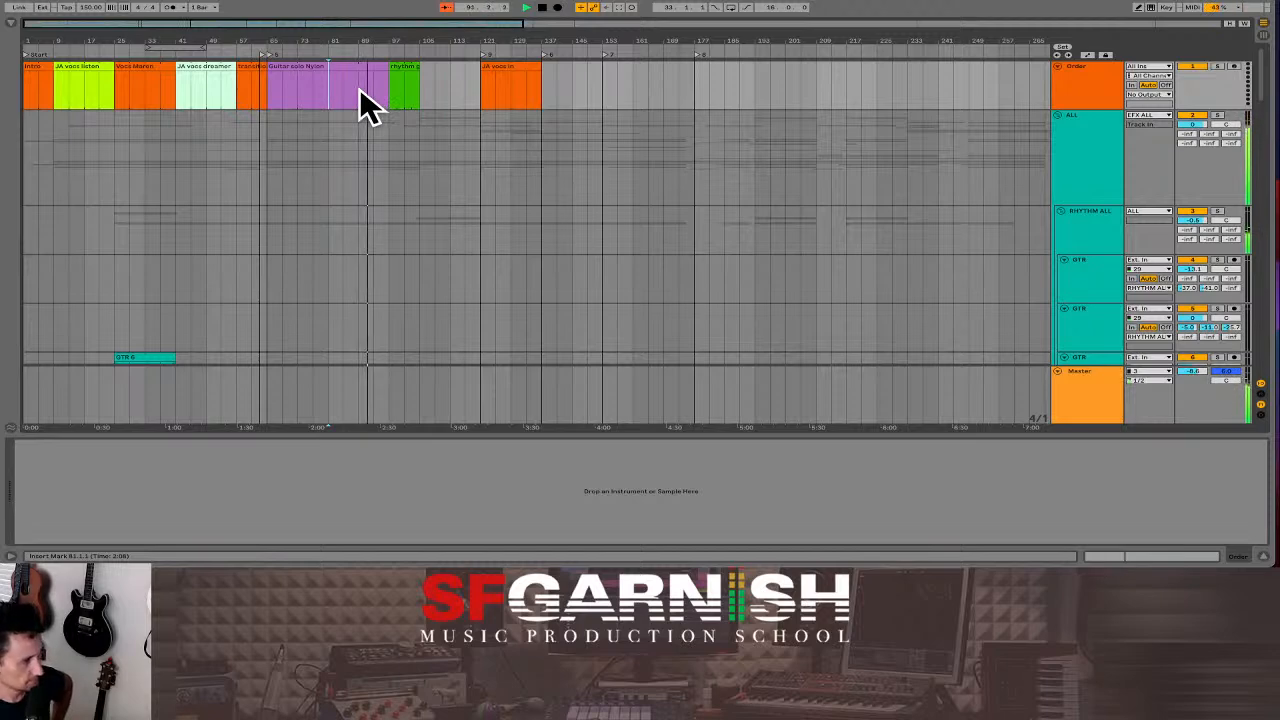
pyautogui.scroll(-10, 360, 100)
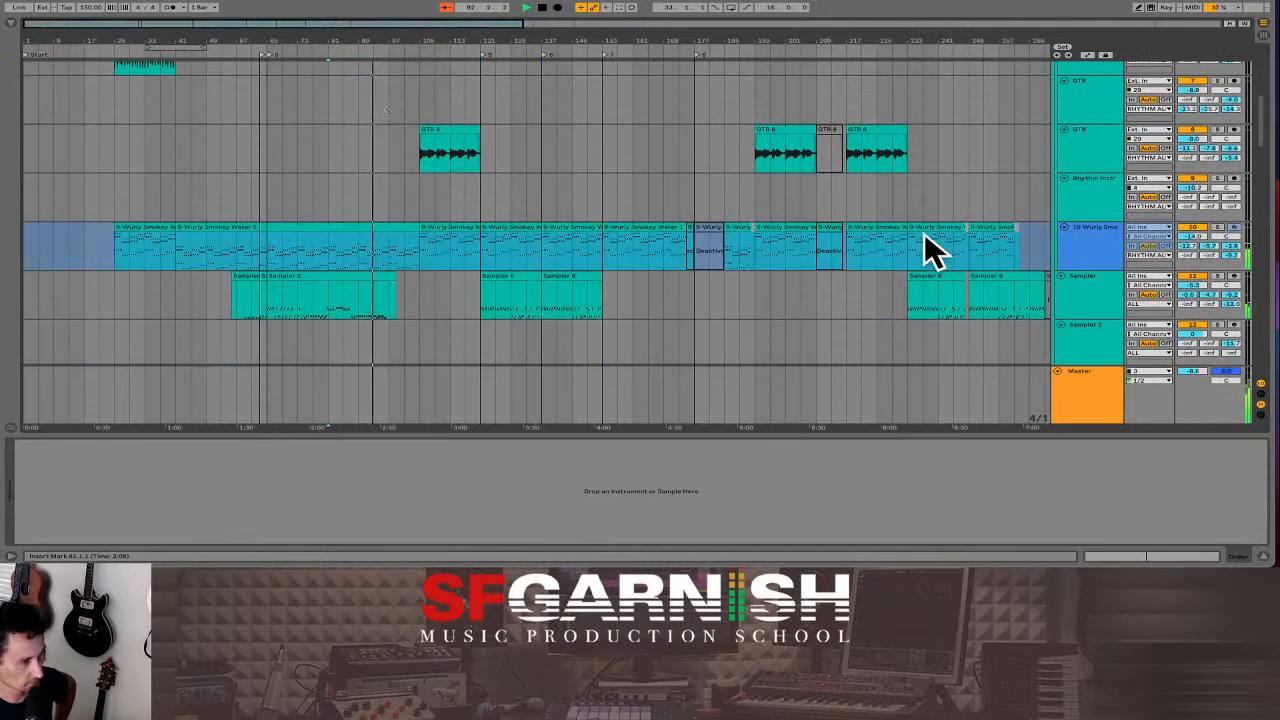
pyautogui.moveTo(1193, 237); pyautogui.dragTo(1193, 274)
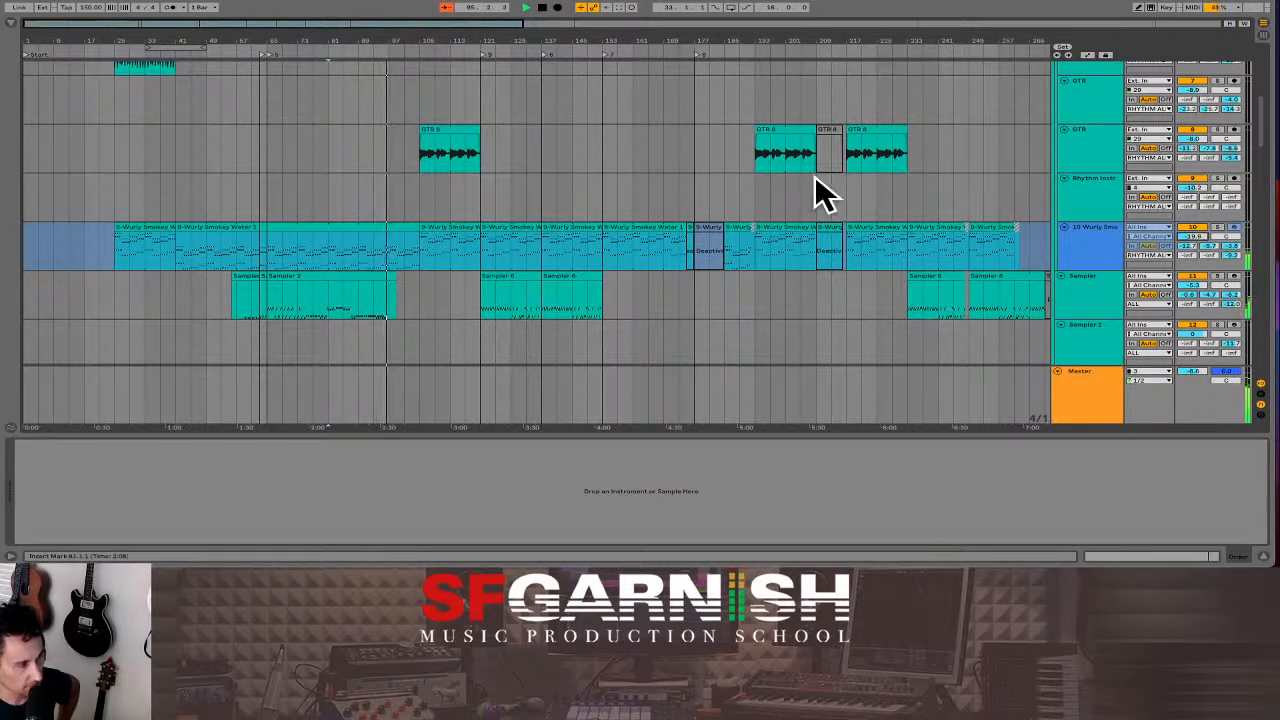
pyautogui.scroll(5, 820, 191)
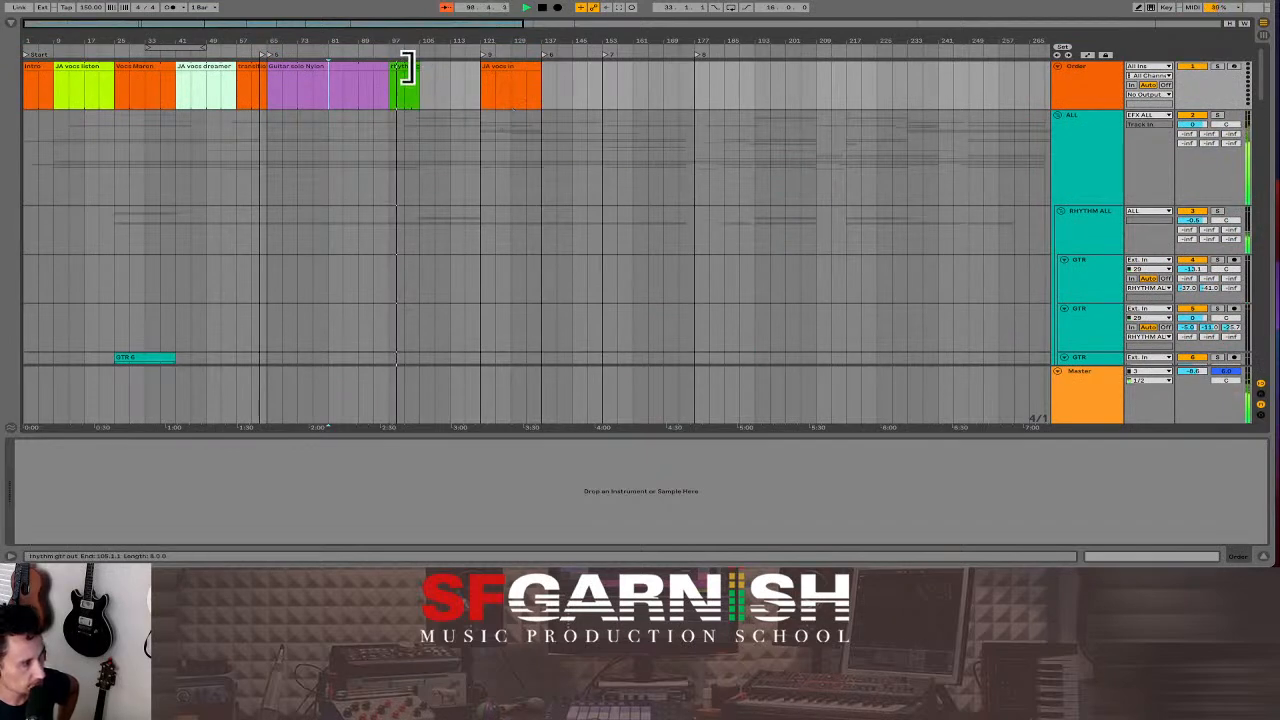
# Set the rhythm gtr out clip to end at bar 105 and insert a four-bar blank clip right after it.
pyautogui.moveTo(405, 68); pyautogui.dragTo(447, 68)
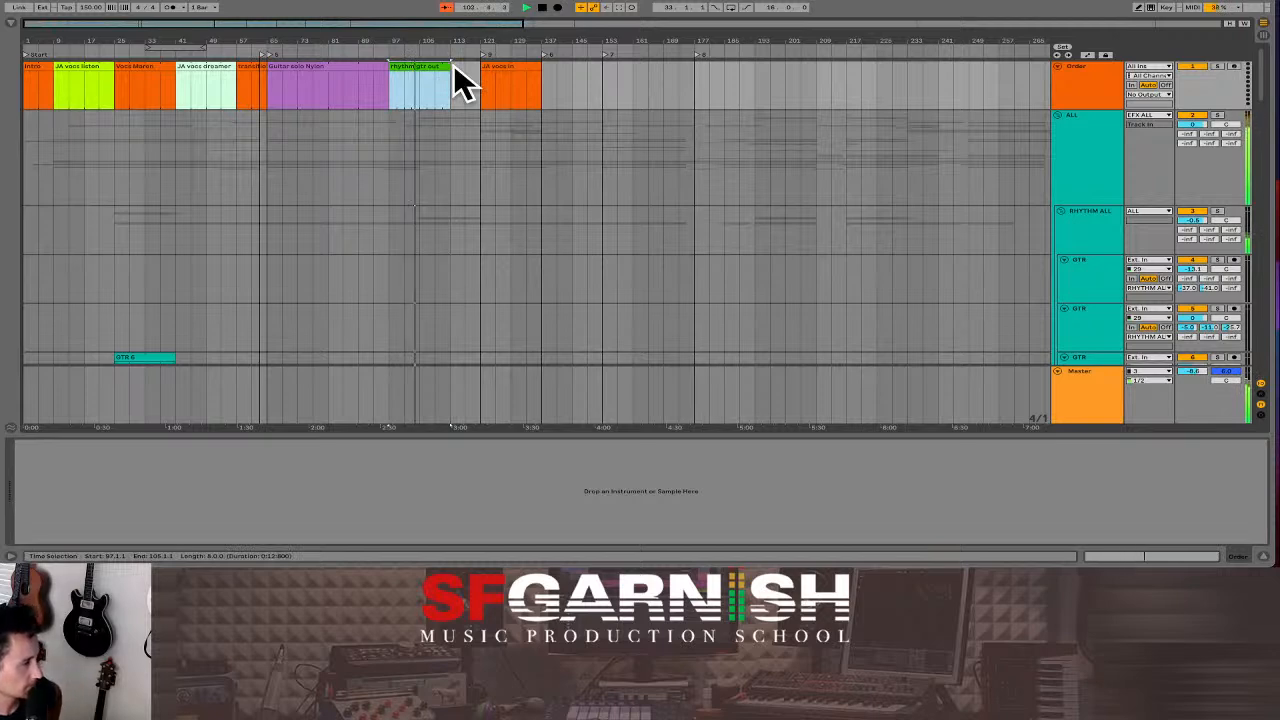
pyautogui.moveTo(449, 68); pyautogui.dragTo(417, 75)
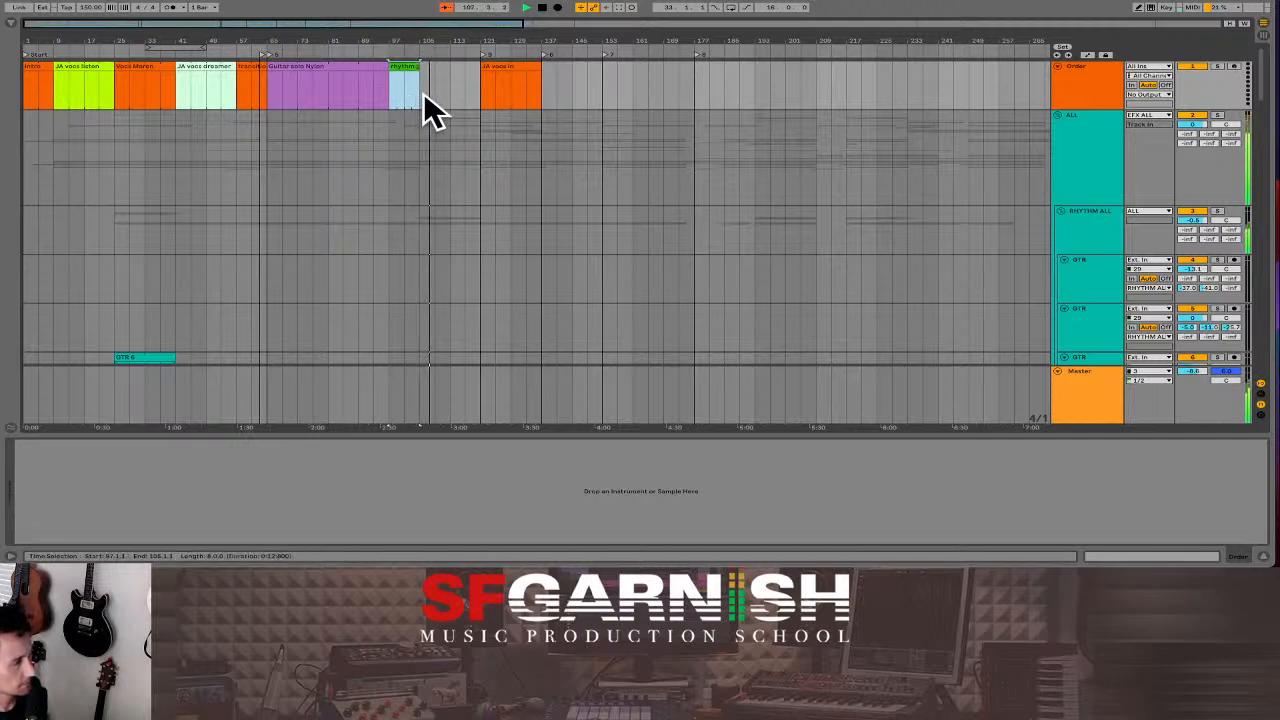
pyautogui.doubleClick(424, 95)
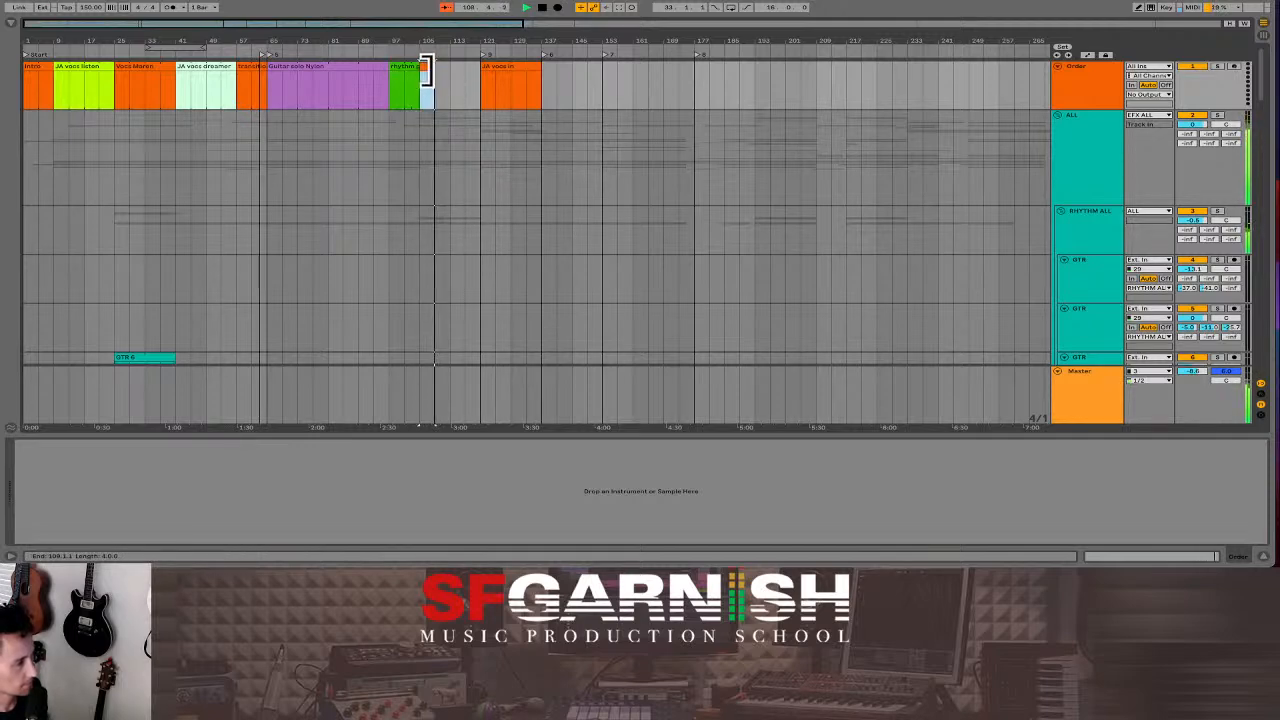
# Extend the blank Order clip that starts at bar 105 so it ends at bar 121, and colour it yellow.
pyautogui.moveTo(428, 70); pyautogui.dragTo(478, 72)
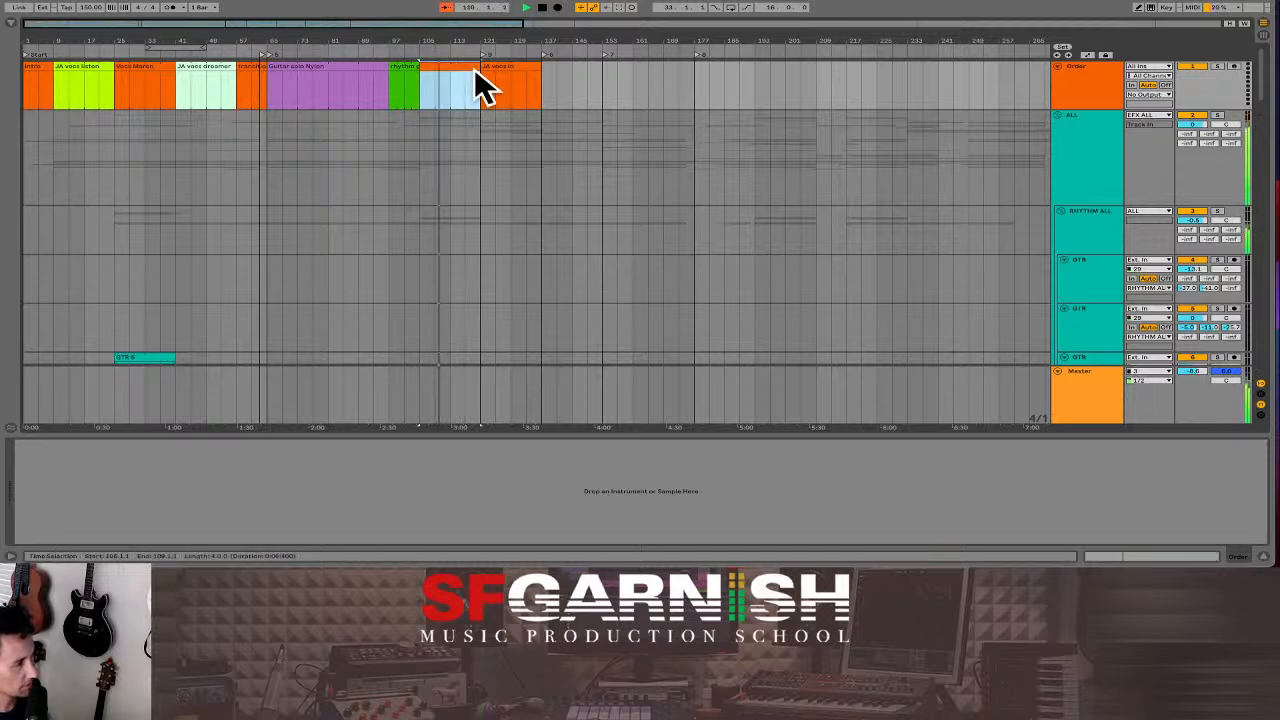
pyautogui.rightClick(457, 69)
pyautogui.click(502, 238)
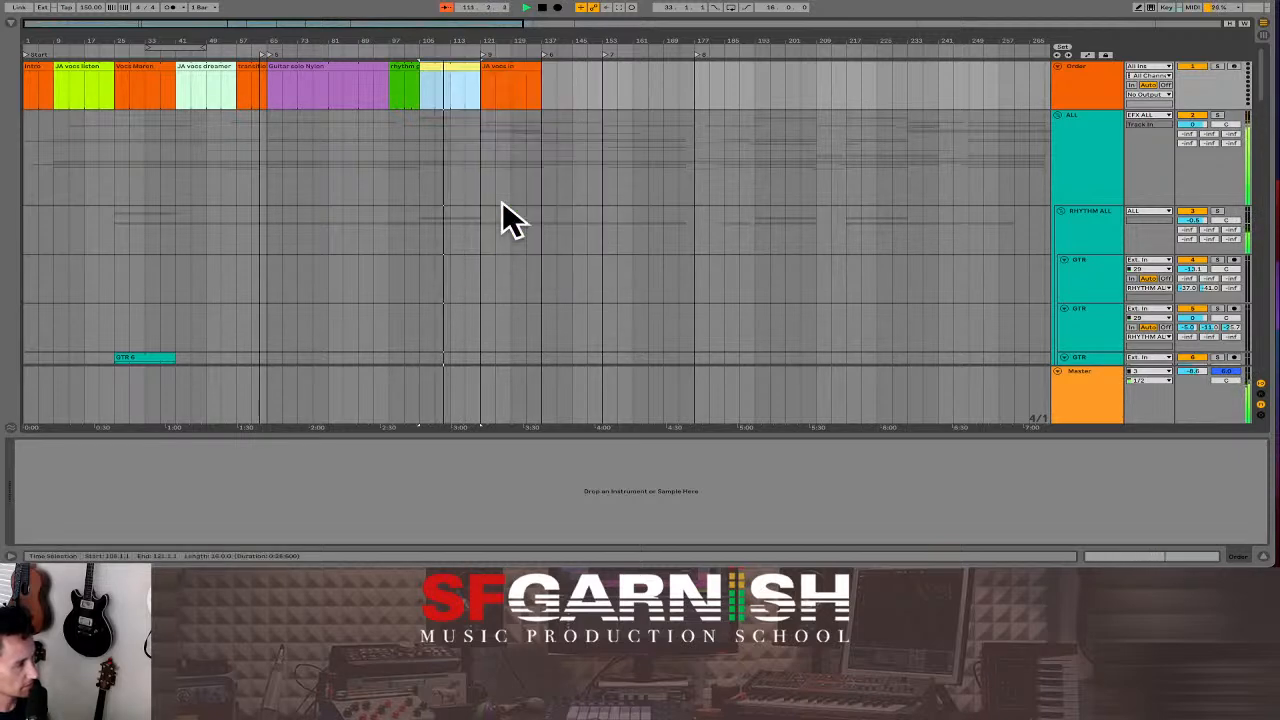
# Name the yellow Order clip at bar 105 GTR melody space.
pyautogui.click(470, 76)
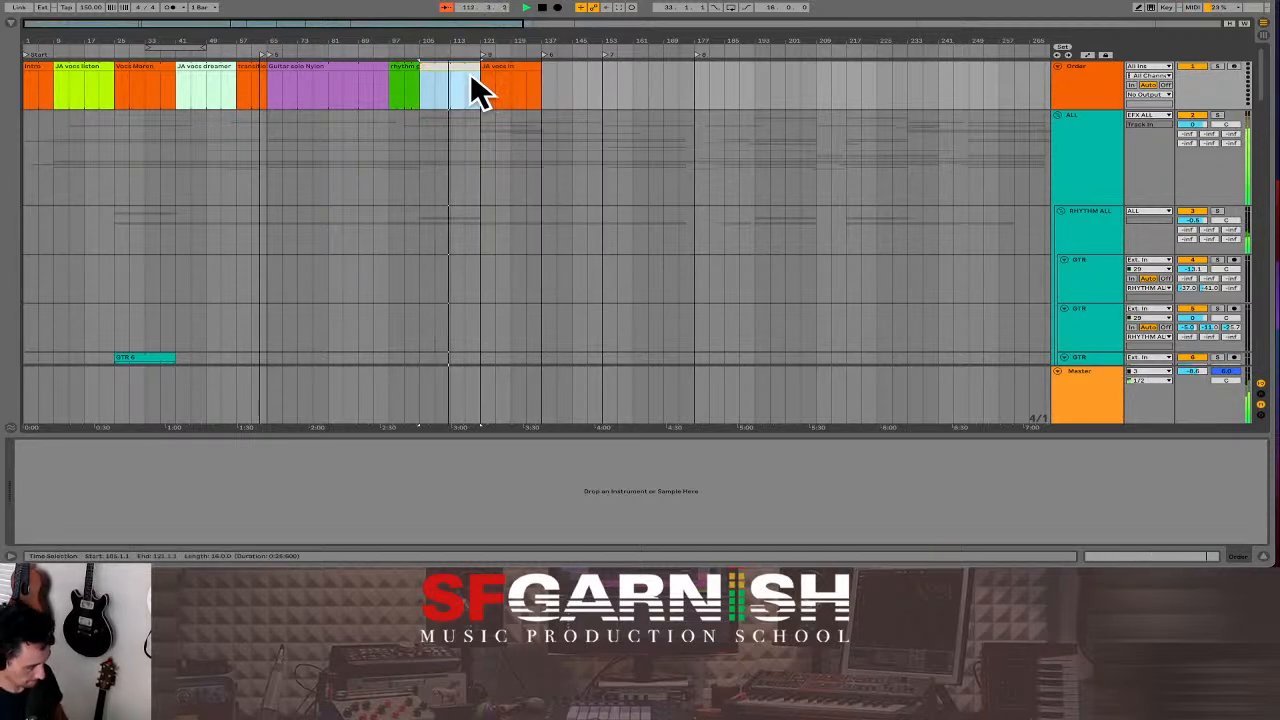
pyautogui.write('GTR me')
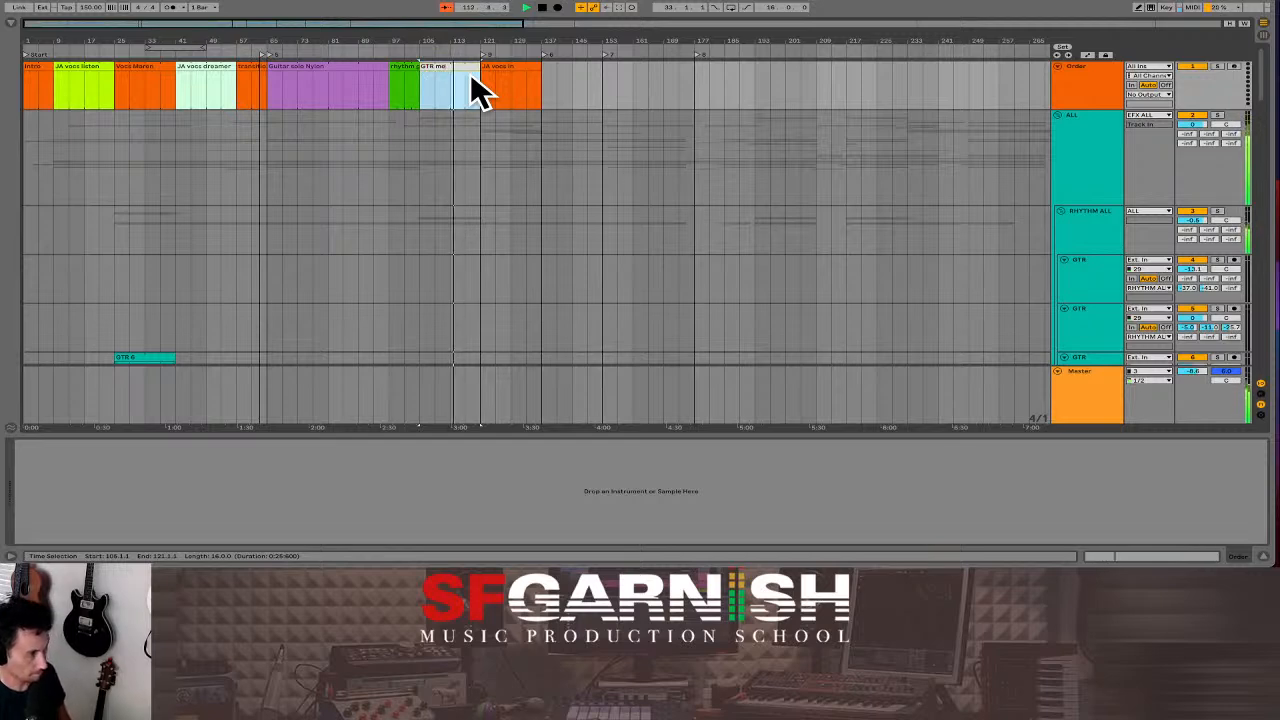
pyautogui.write('lody space')
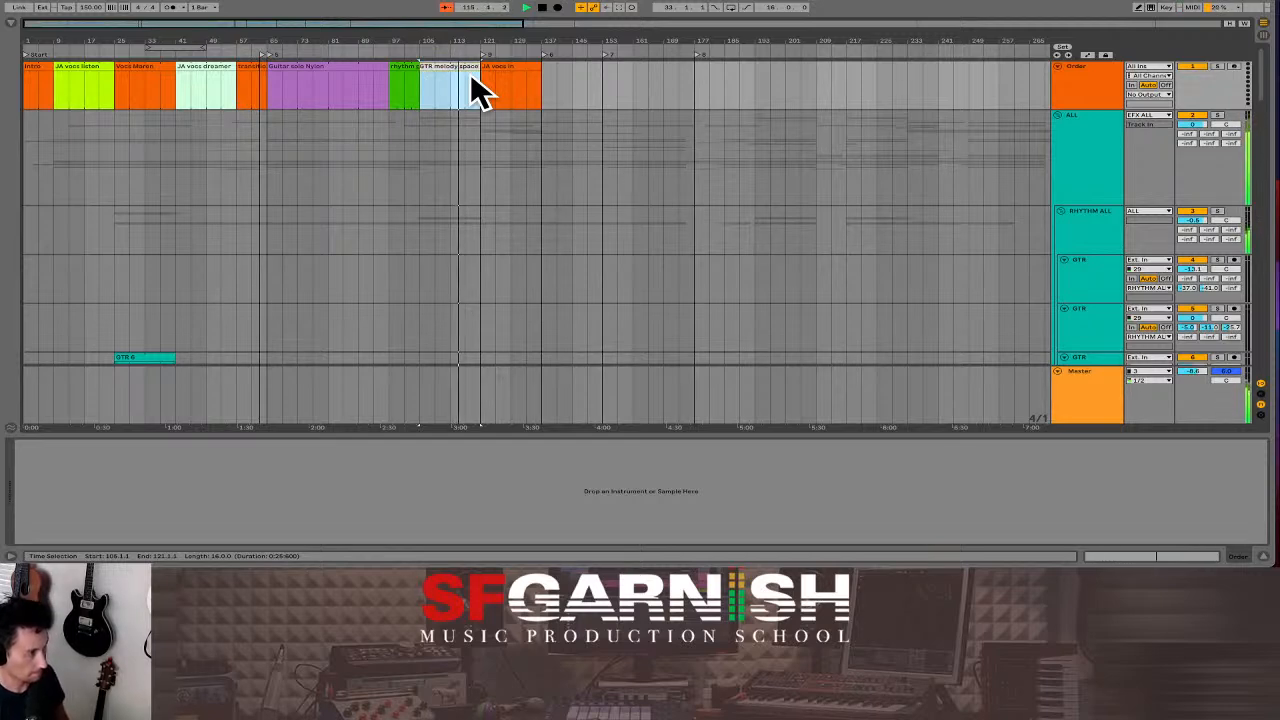
pyautogui.press('Return')
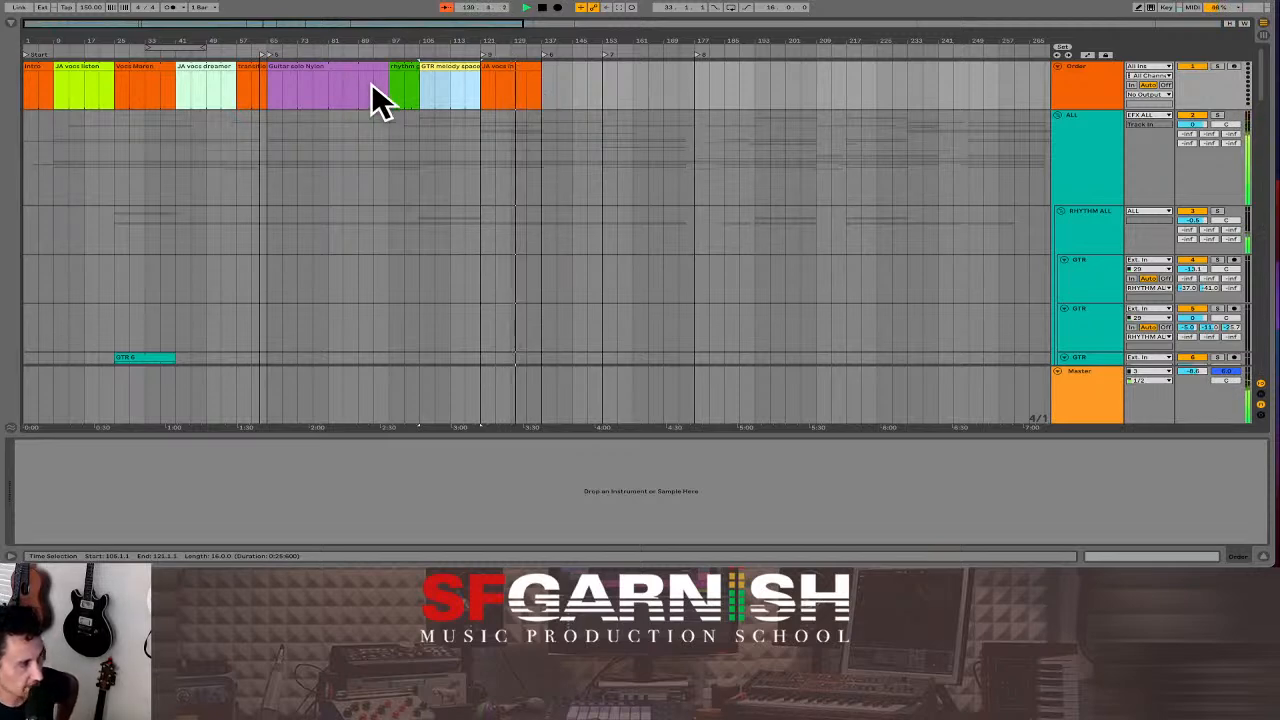
pyautogui.moveTo(360, 88); pyautogui.dragTo(386, 88)
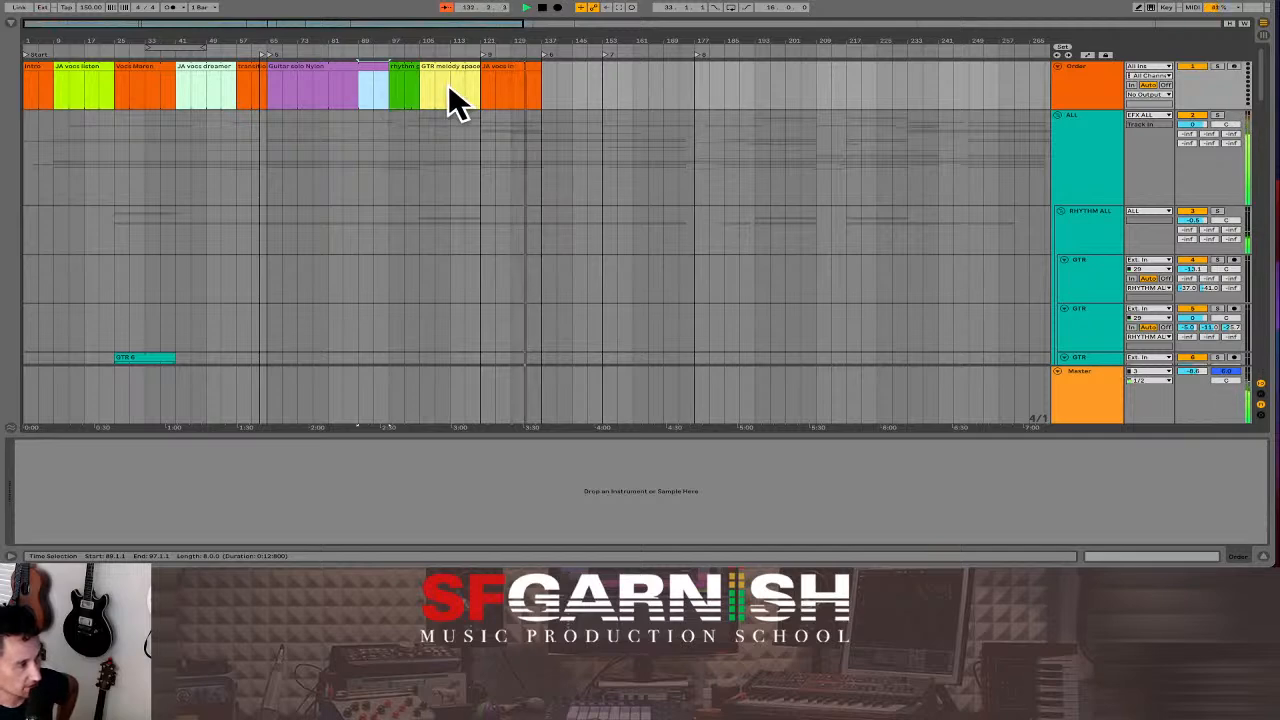
pyautogui.moveTo(449, 88); pyautogui.dragTo(476, 88)
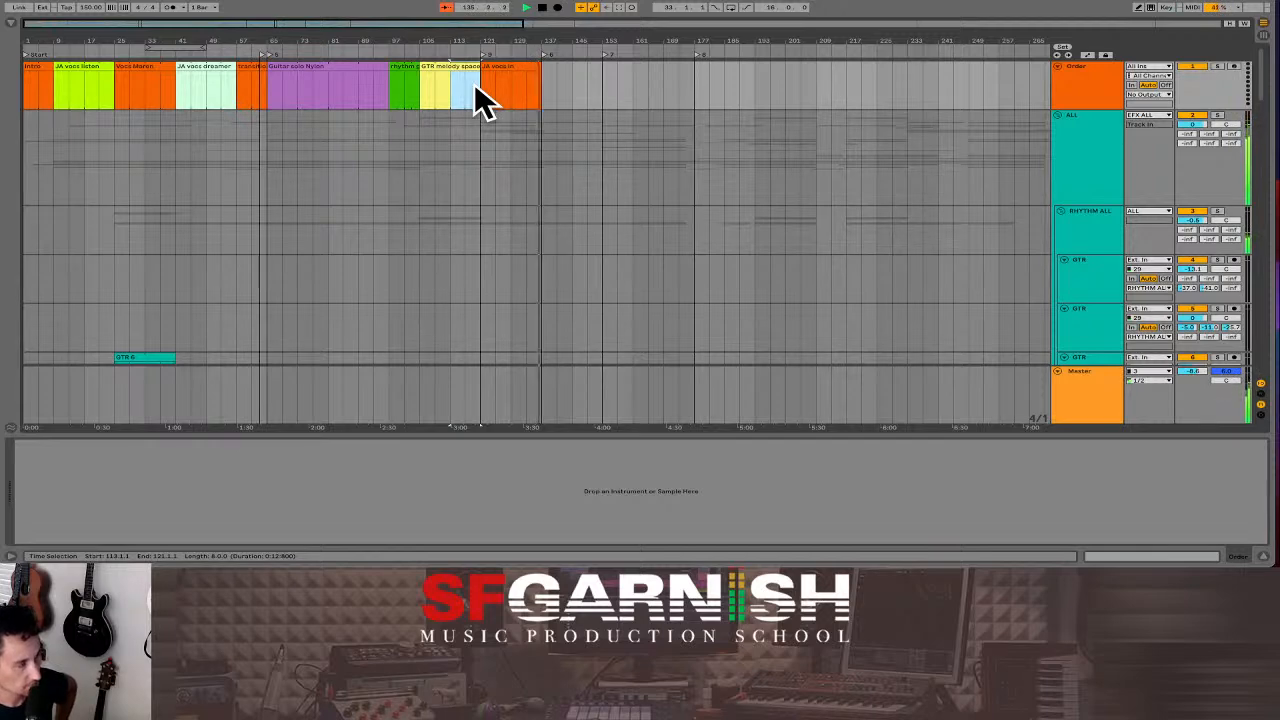
# Insert a blank clip in the Order track from bar 137 to bar 153 and colour it golden brown.
pyautogui.doubleClick(547, 85)
pyautogui.moveTo(550, 72); pyautogui.dragTo(601, 73)
pyautogui.rightClick(566, 66)
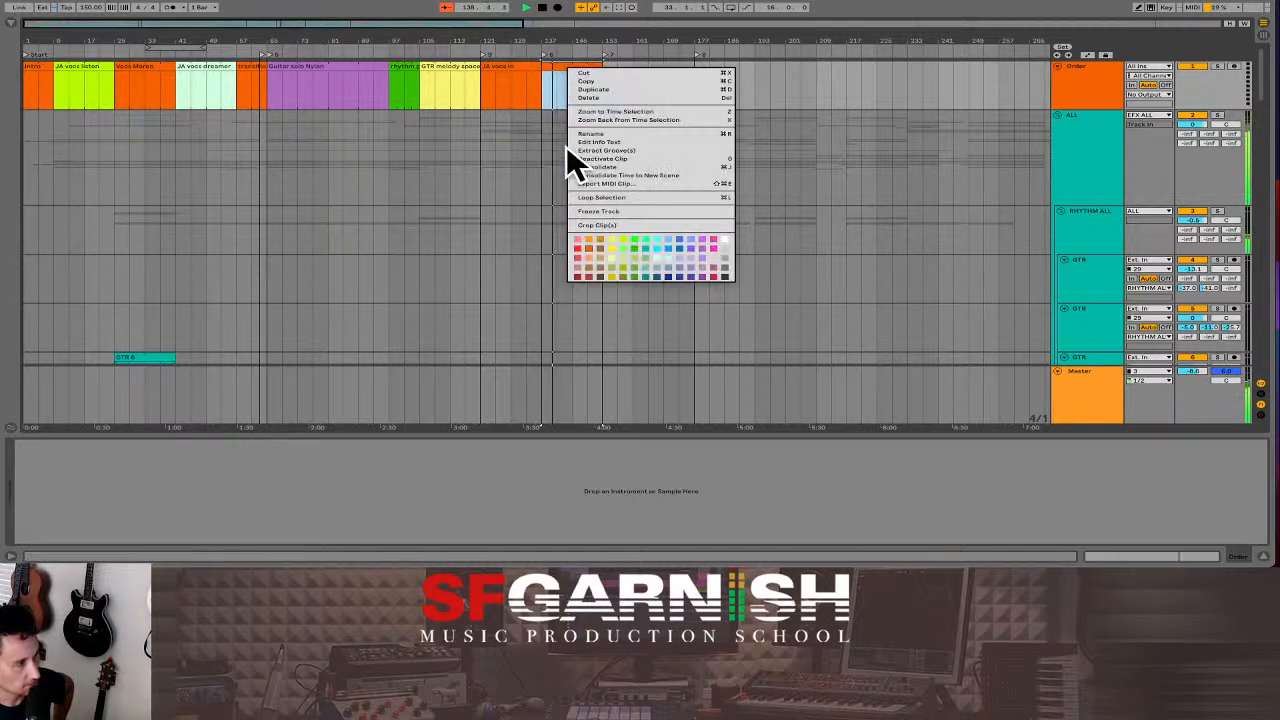
pyautogui.click(601, 240)
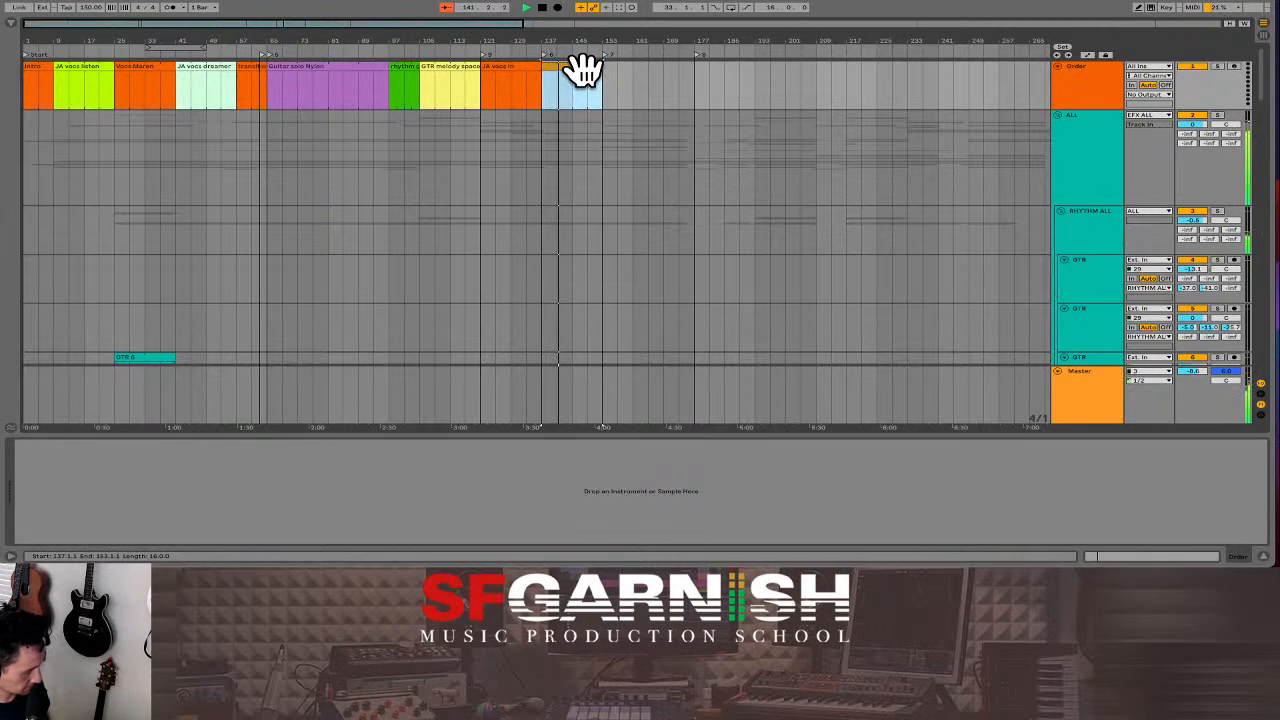
# Rename the golden brown Order clip at bar 137 as breakdown.
pyautogui.press('super+r')
pyautogui.write('break')
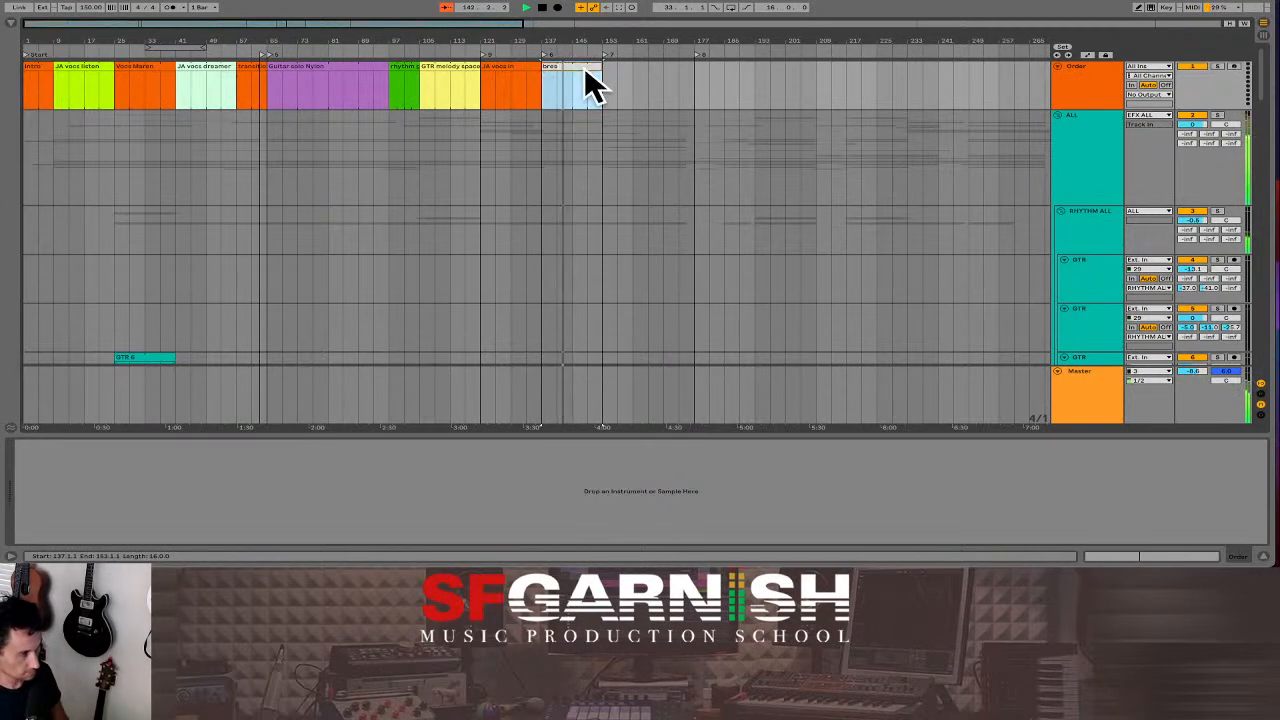
pyautogui.write('down')
pyautogui.press('Return')
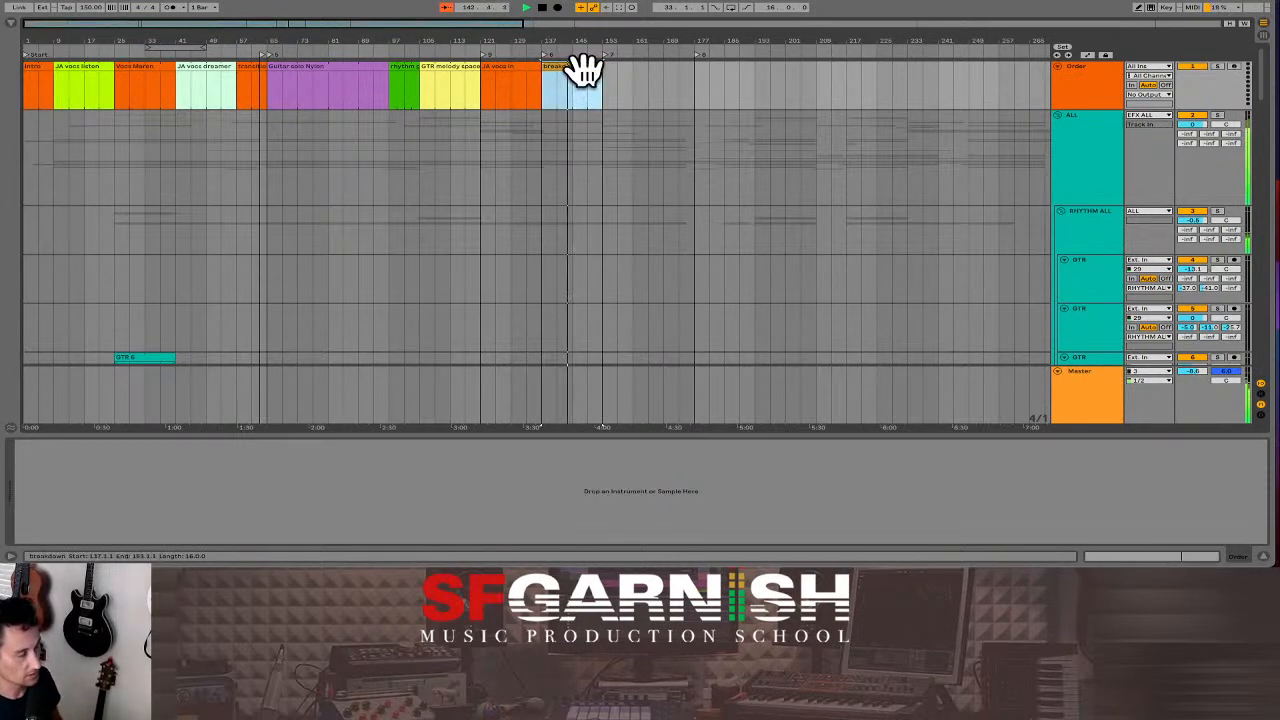
pyautogui.click(584, 91)
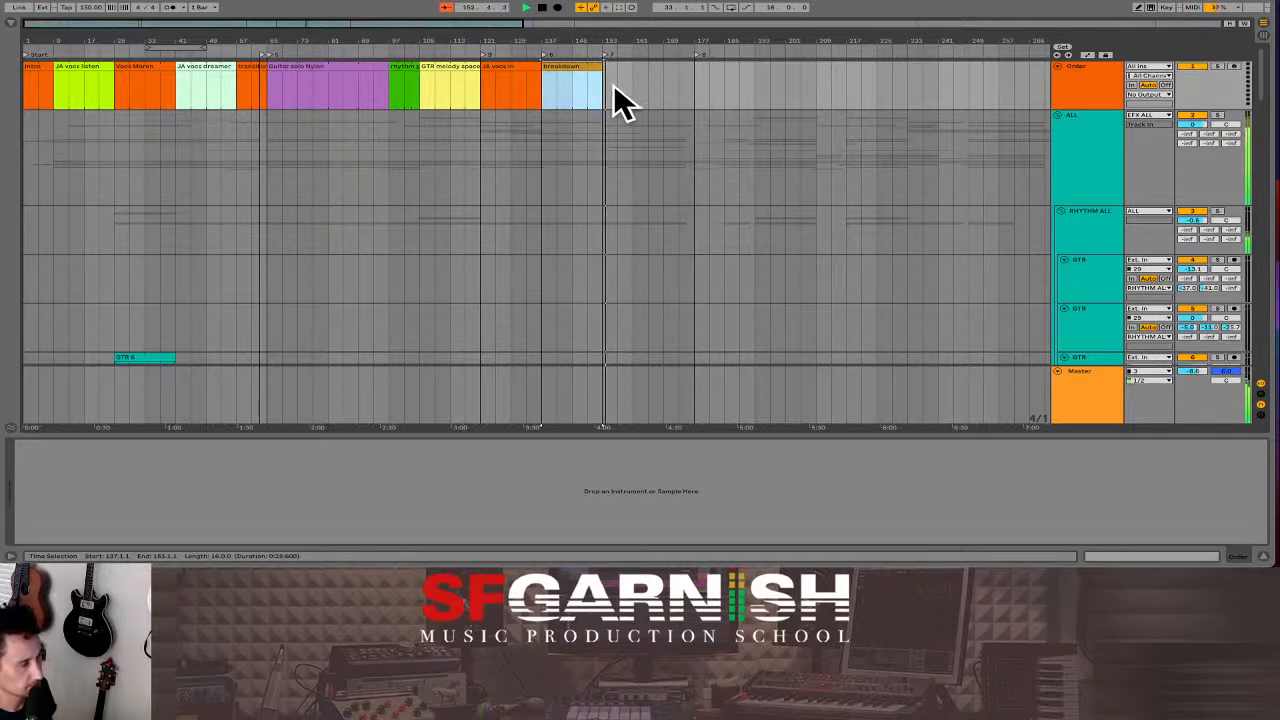
# Insert a blank clip in the Order track from bar 153 to bar 177 and name it MM vocs - hear me now.
pyautogui.click(613, 87)
pyautogui.moveTo(609, 70); pyautogui.dragTo(695, 72)
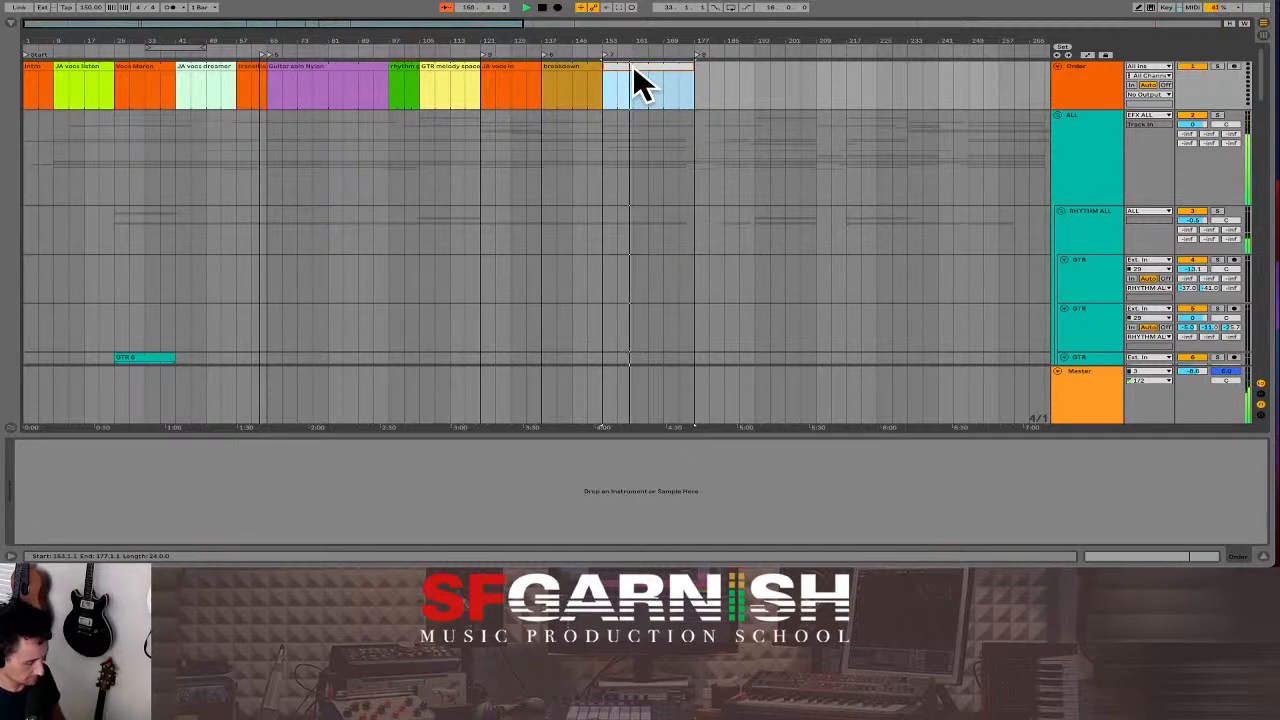
pyautogui.write('MM vocs')
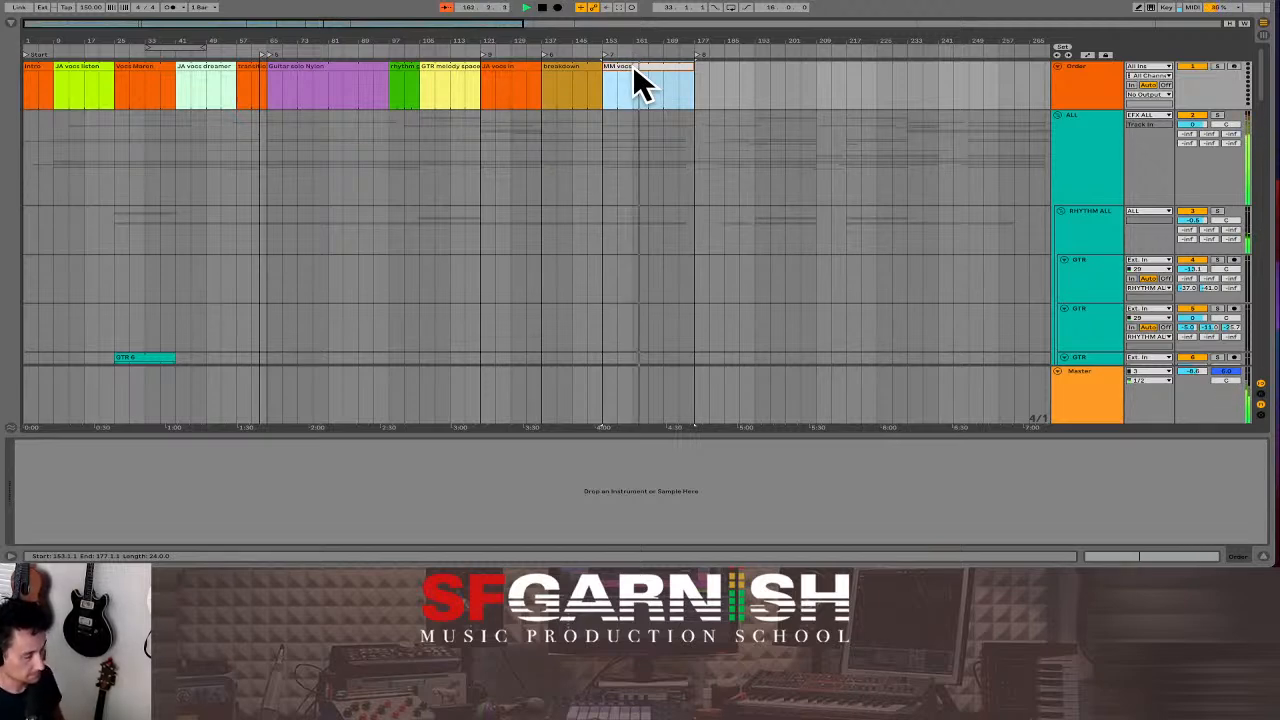
pyautogui.write(' - hear me')
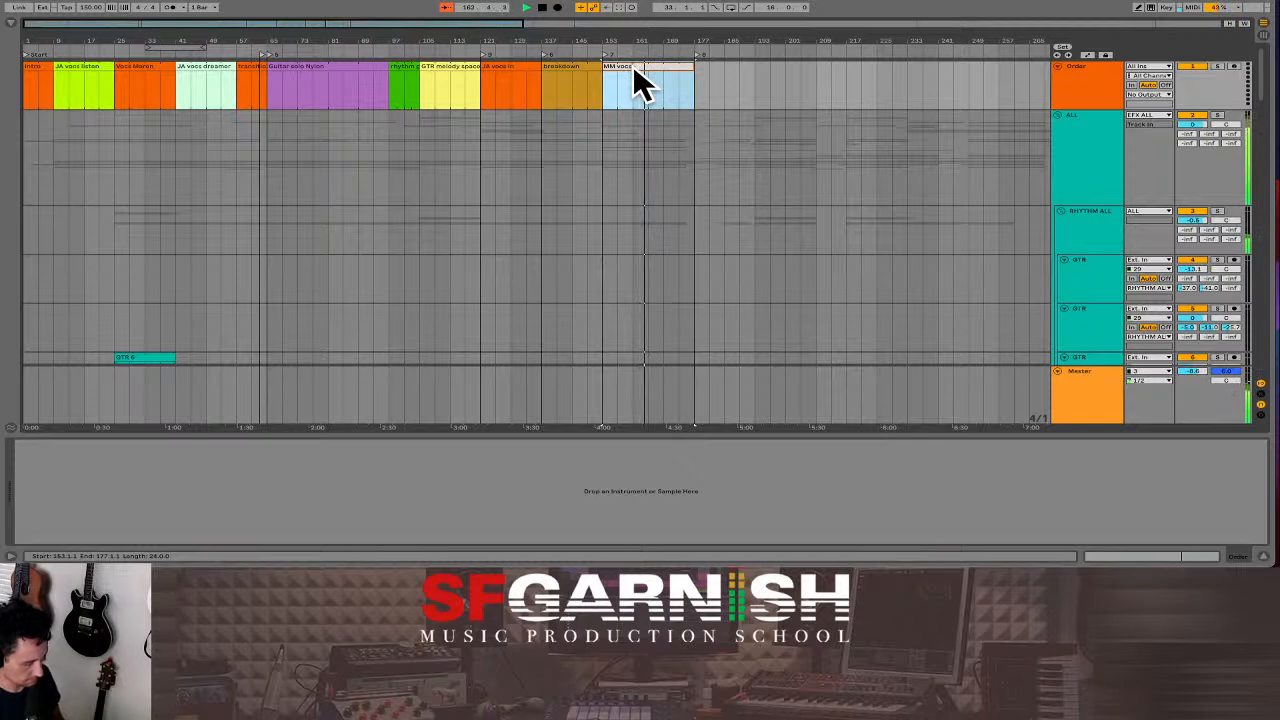
pyautogui.write(' now')
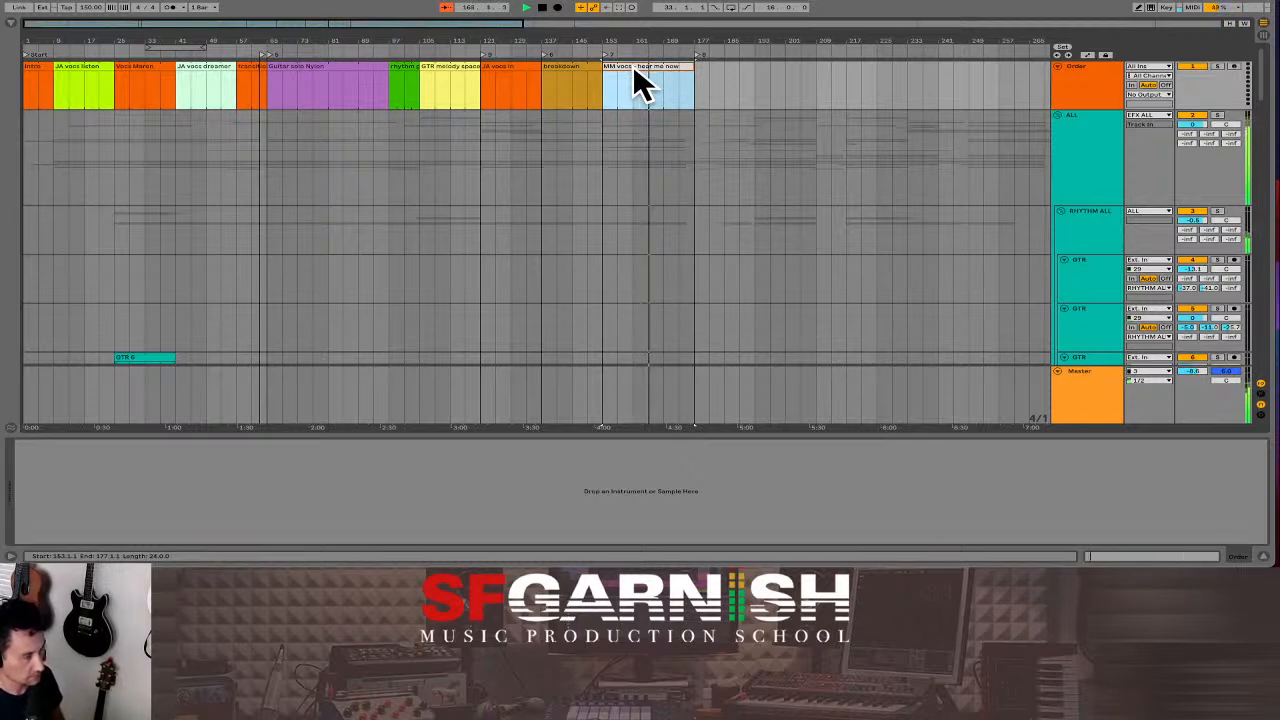
pyautogui.press('Return')
pyautogui.click(642, 88)
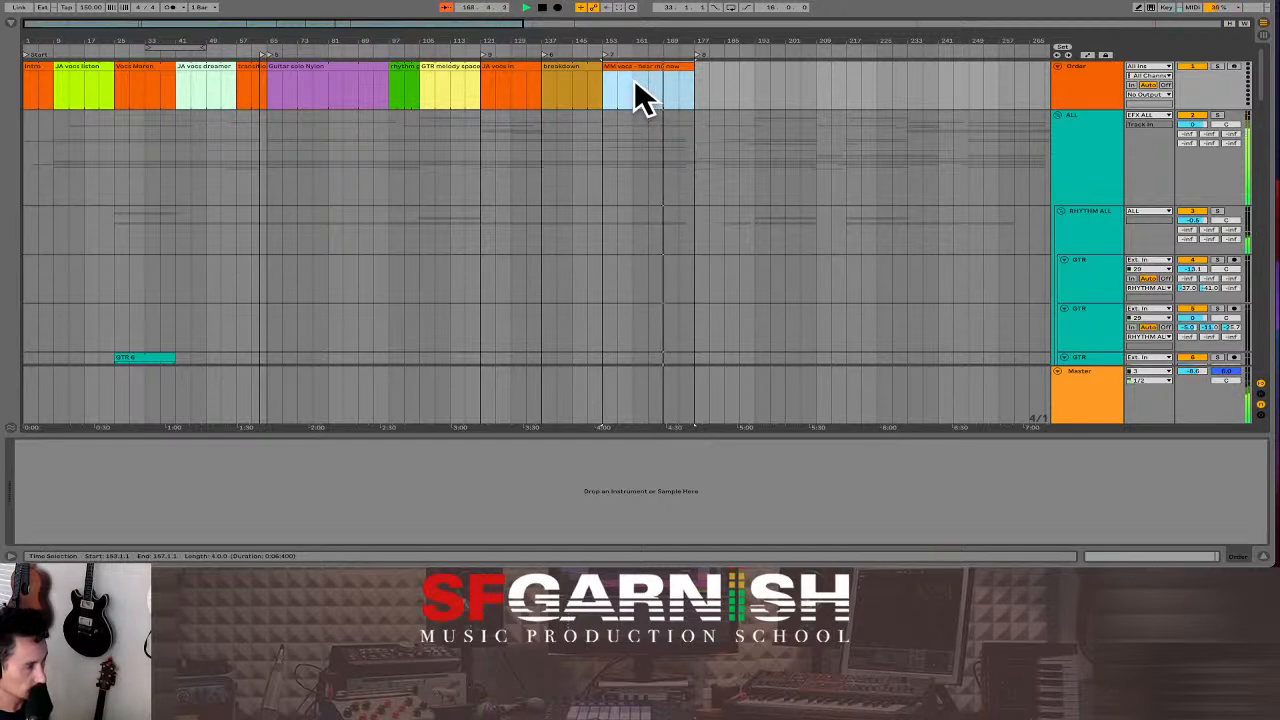
# Add a locator at bar 169, within the MM vocs - hear me now section.
pyautogui.click(680, 67)
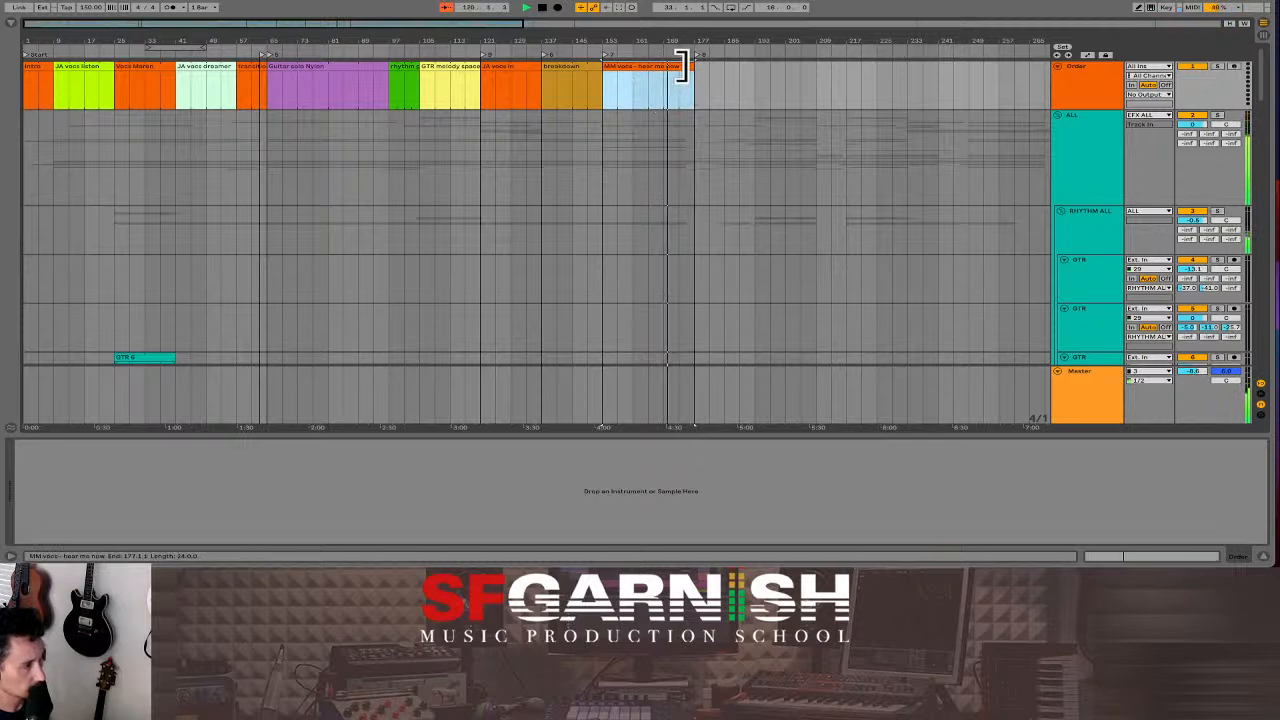
pyautogui.click(673, 100)
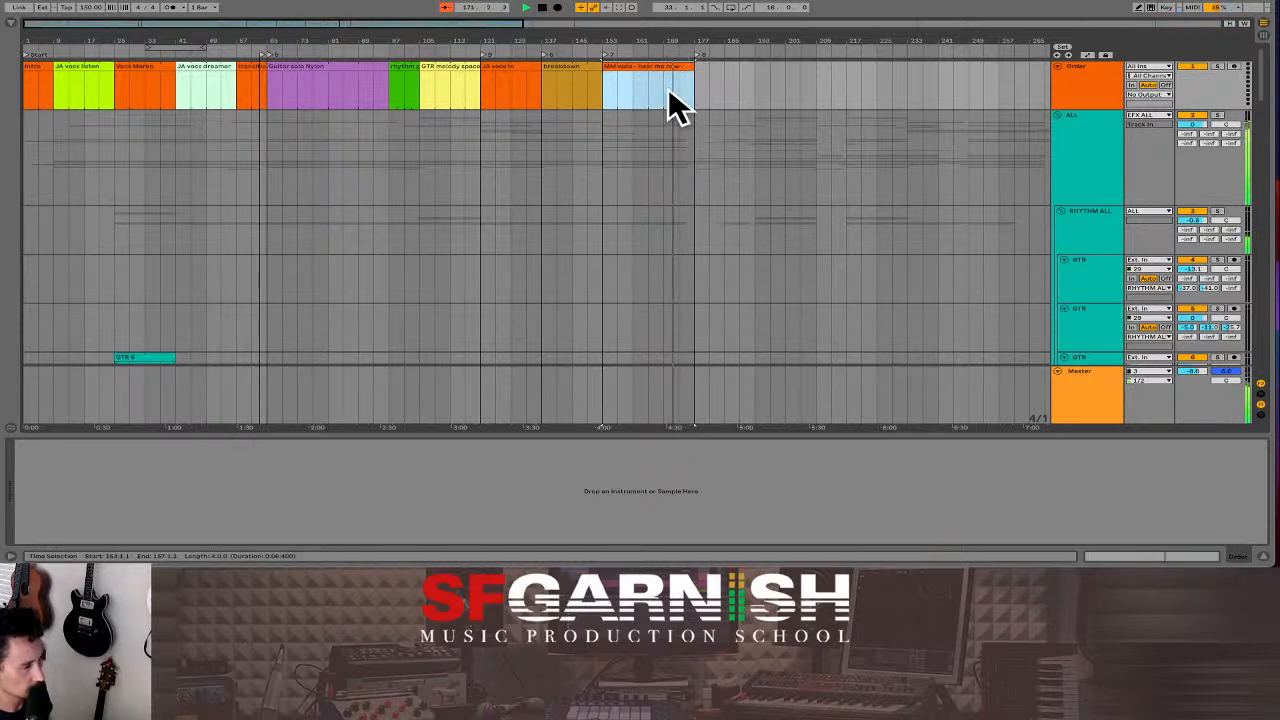
pyautogui.click(666, 90)
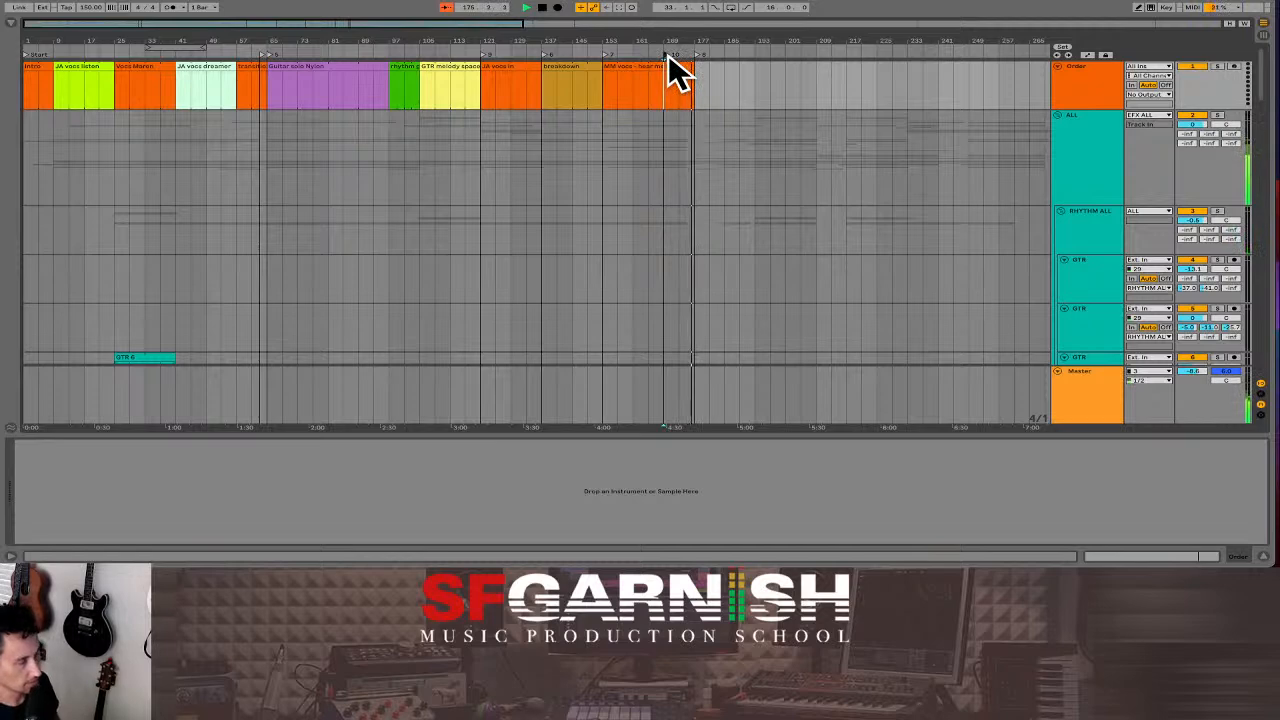
pyautogui.click(671, 91)
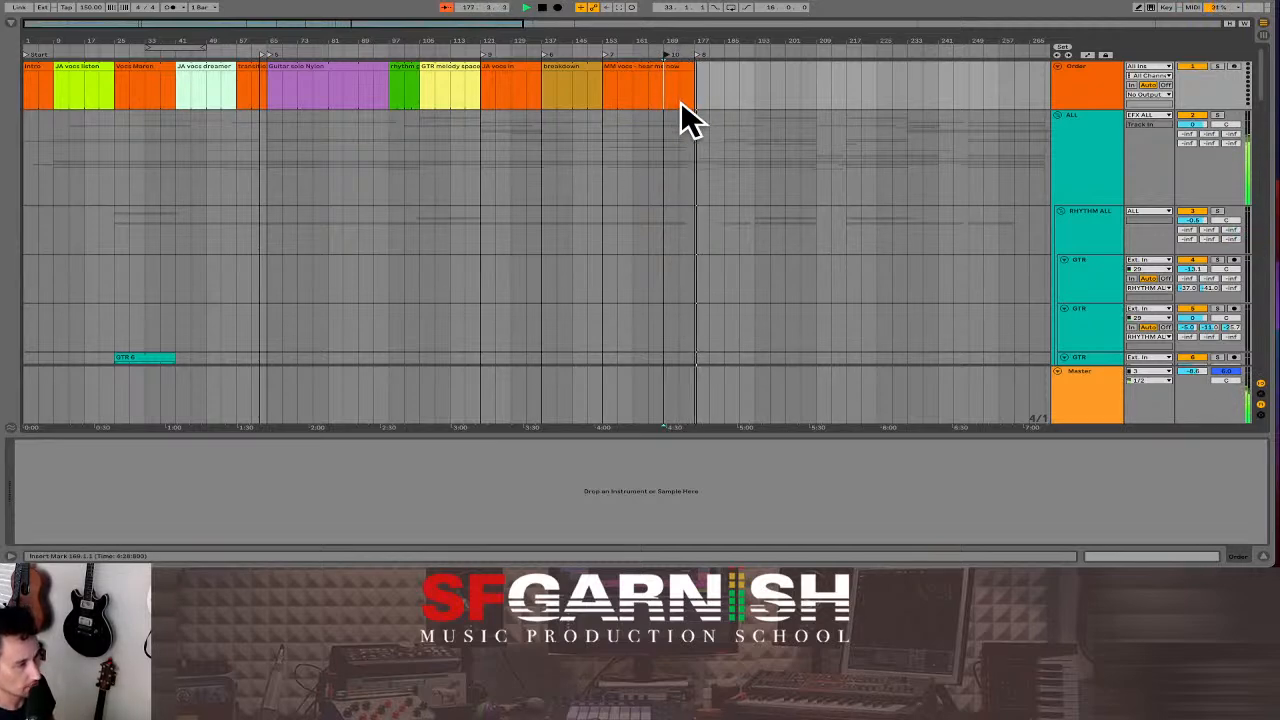
pyautogui.moveTo(647, 91); pyautogui.dragTo(661, 91)
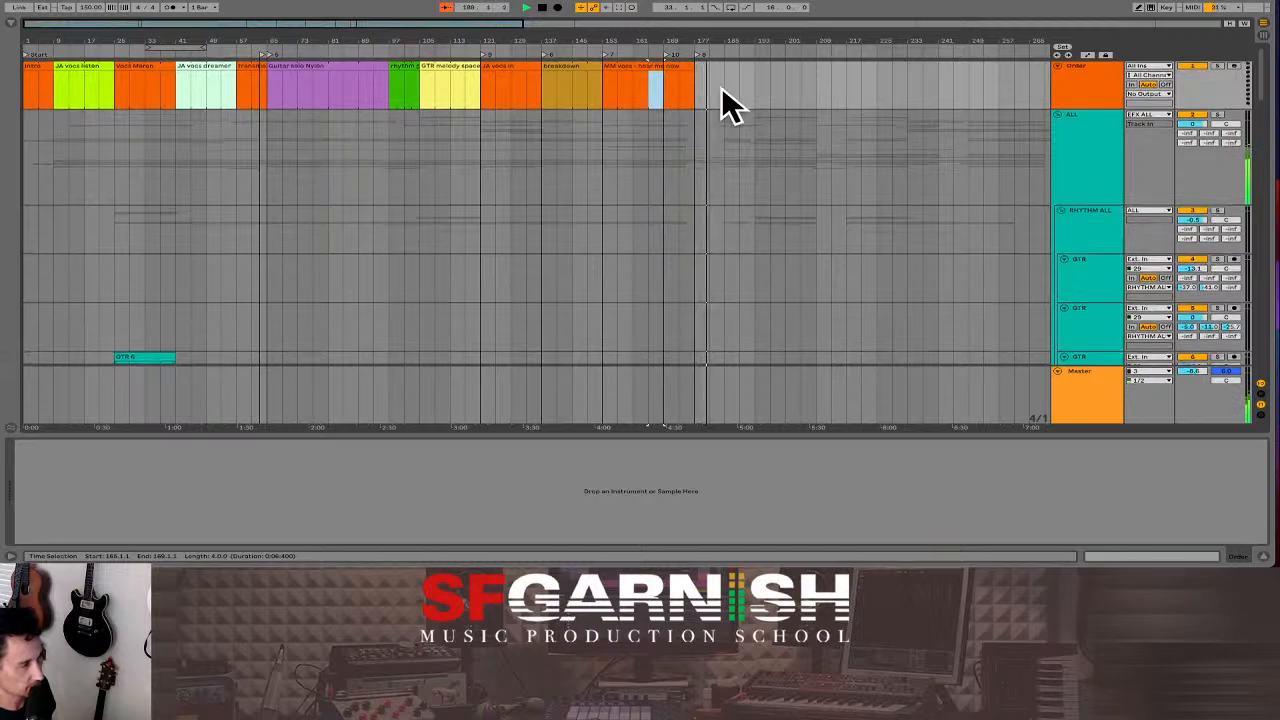
pyautogui.scroll(-2, 722, 92)
pyautogui.scroll(10, 722, 88)
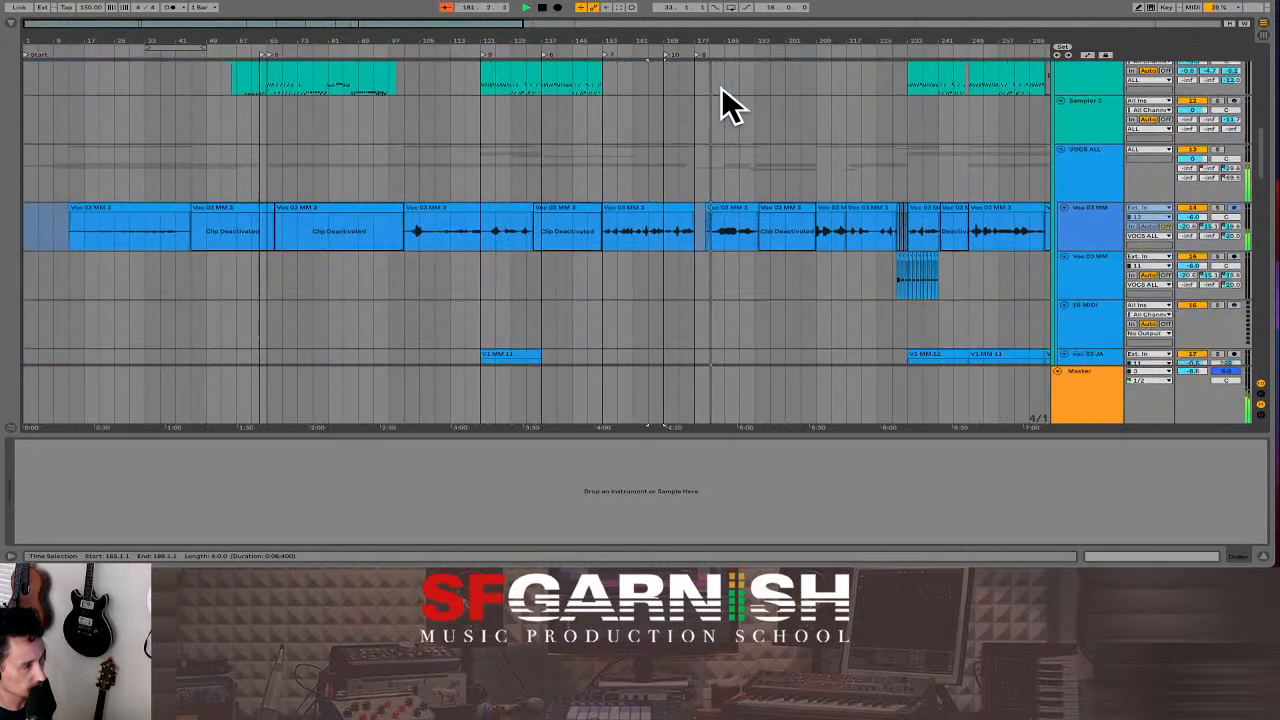
pyautogui.scroll(2, 721, 87)
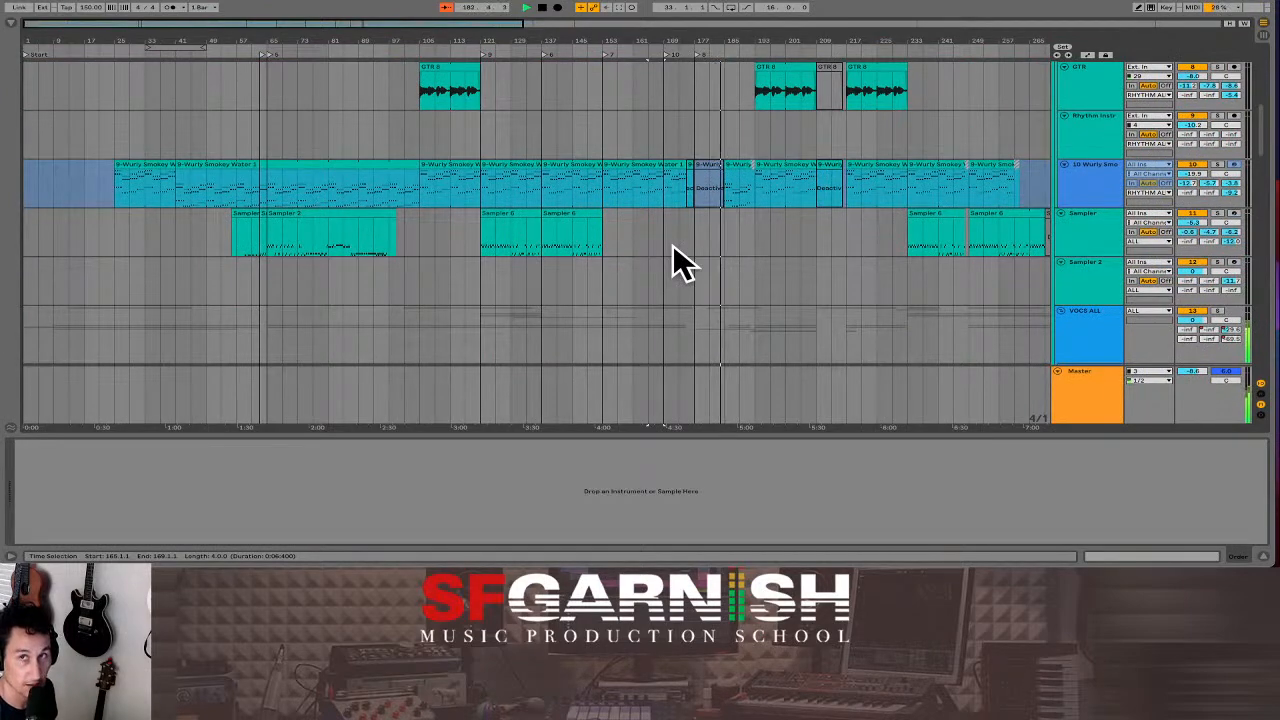
pyautogui.scroll(8, 672, 244)
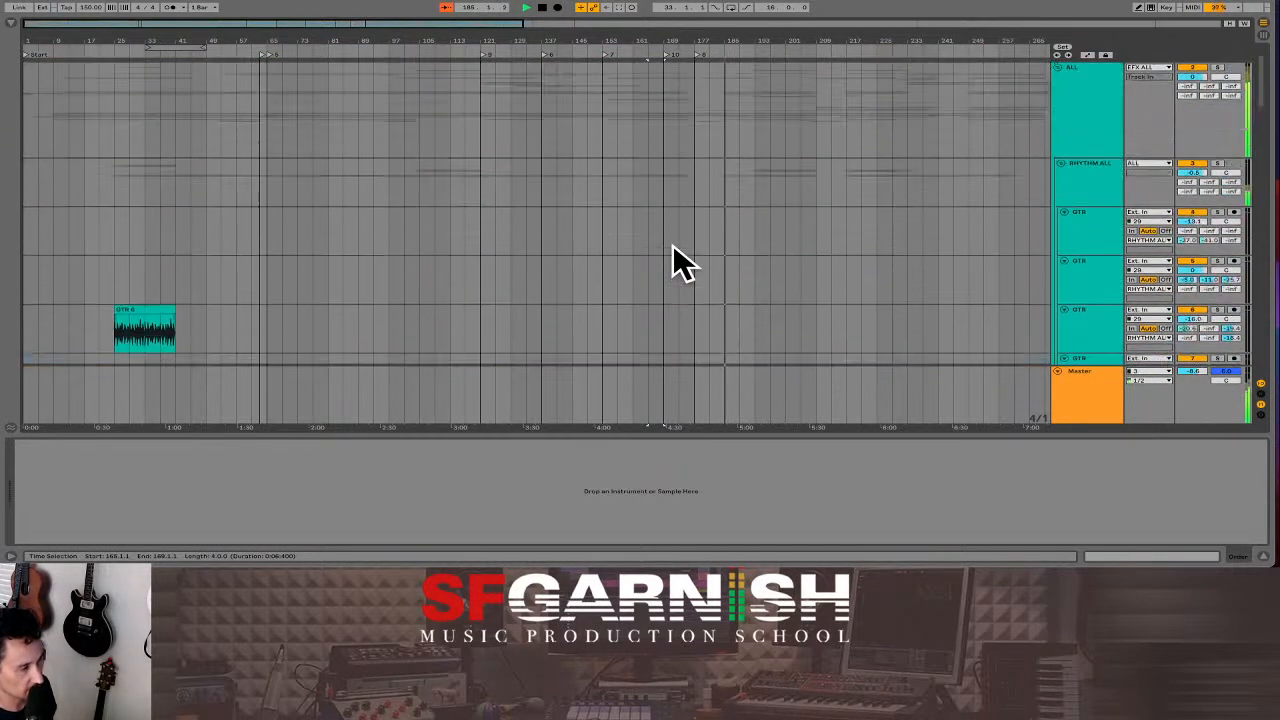
pyautogui.scroll(2, 672, 244)
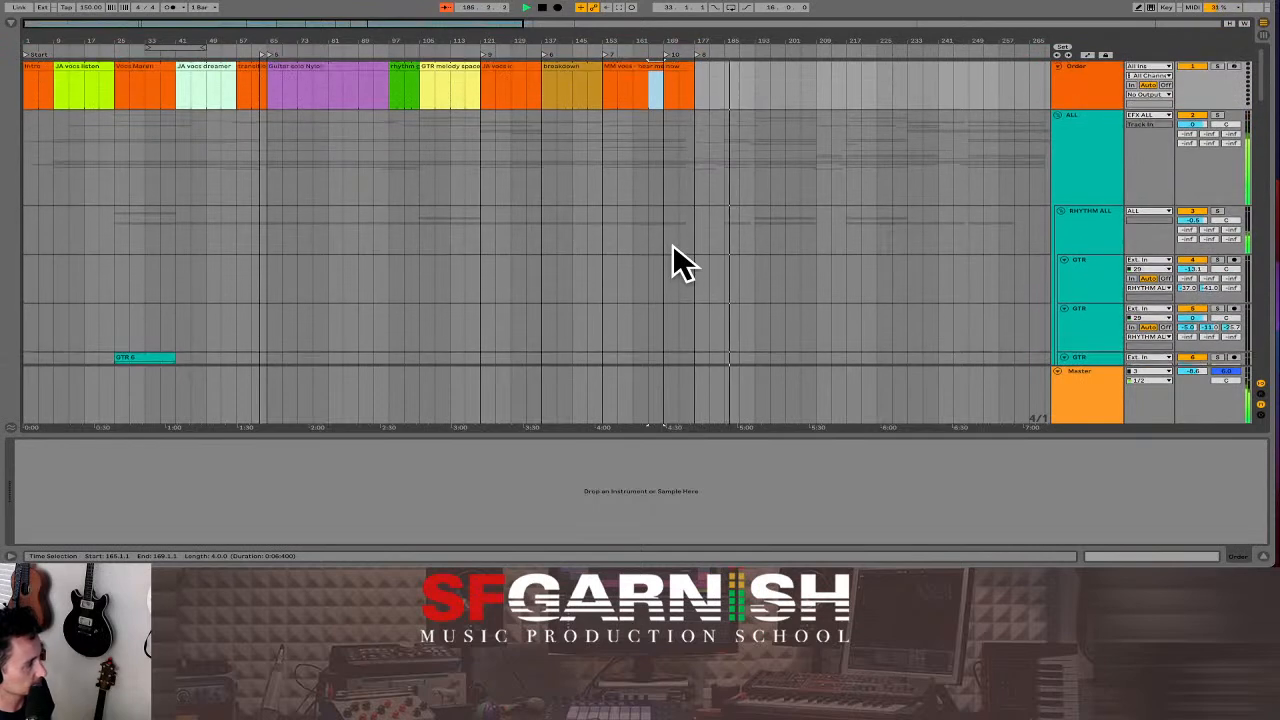
# Add a bright green clip in the Order track from bar 177 to bar 193 and name it JA vocs dreamer.
pyautogui.click(705, 100)
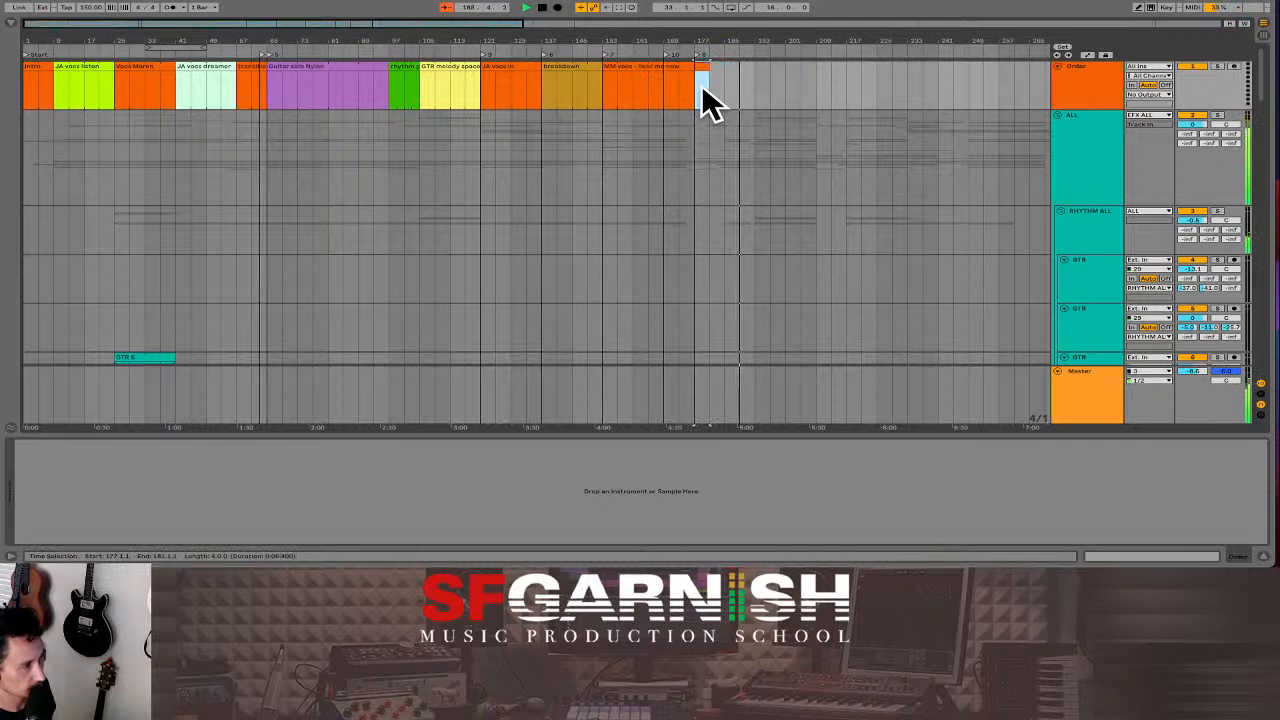
pyautogui.rightClick(701, 66)
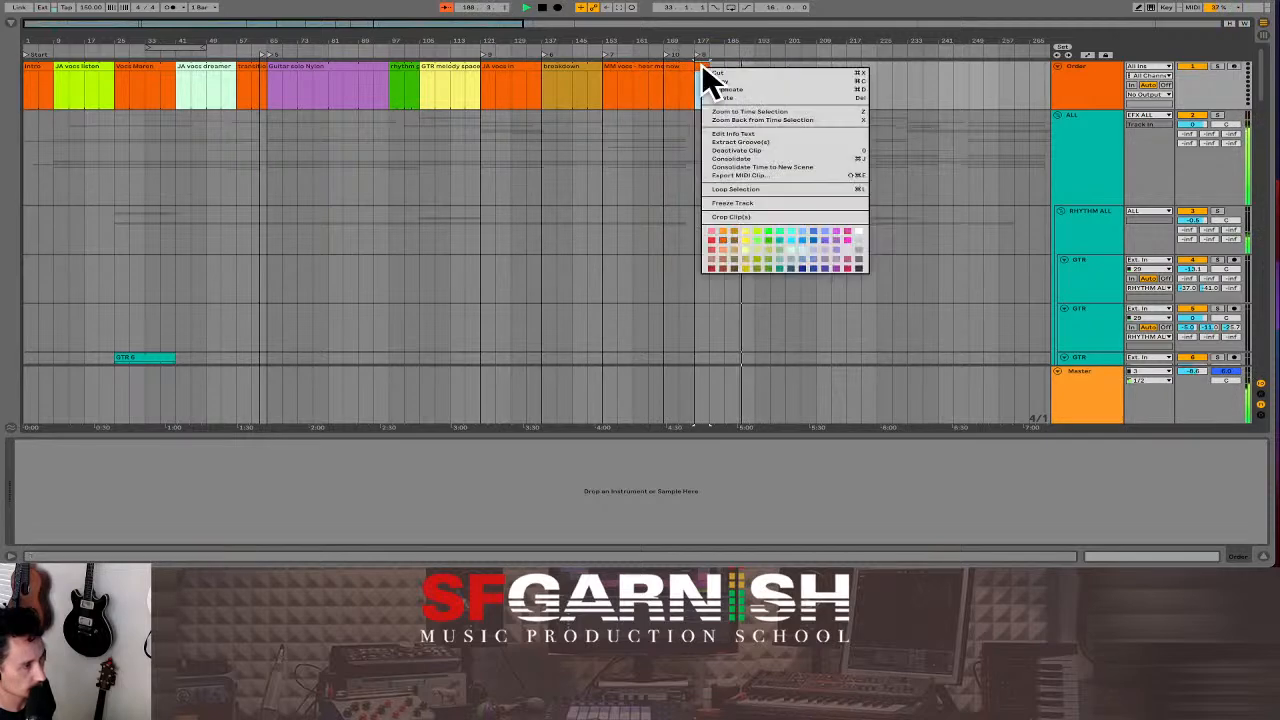
pyautogui.click(755, 234)
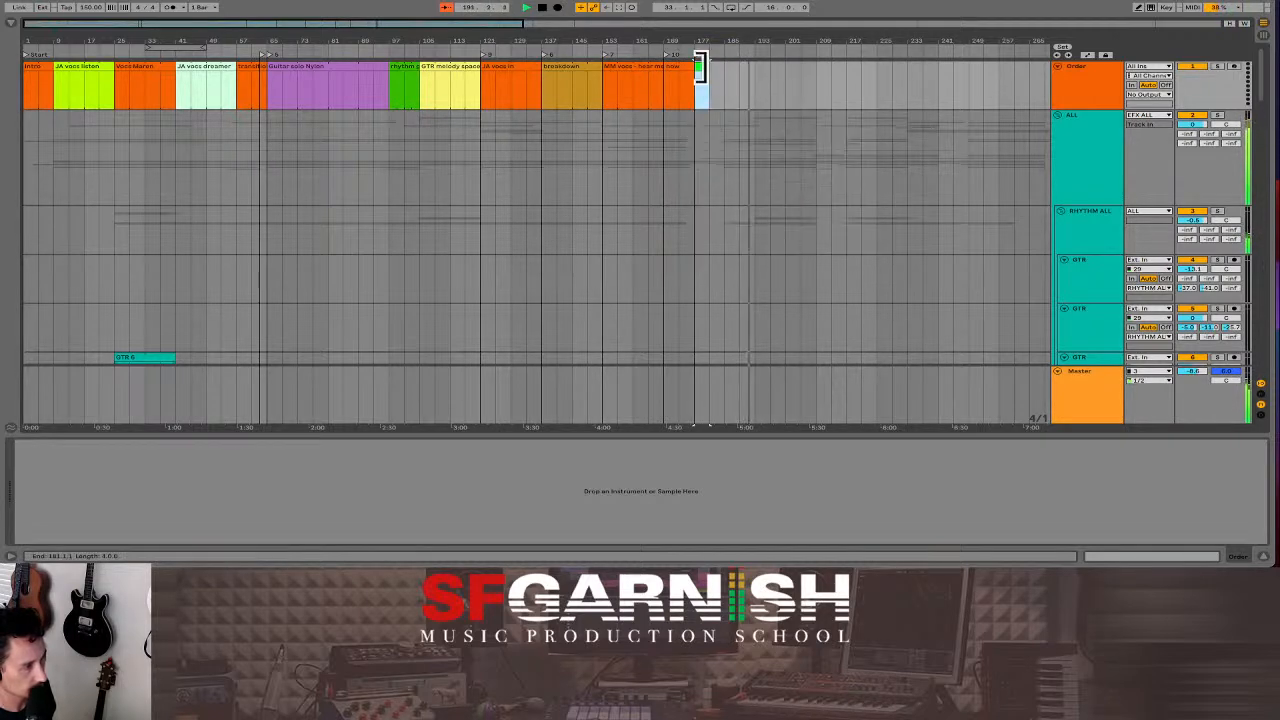
pyautogui.moveTo(703, 66); pyautogui.dragTo(755, 72)
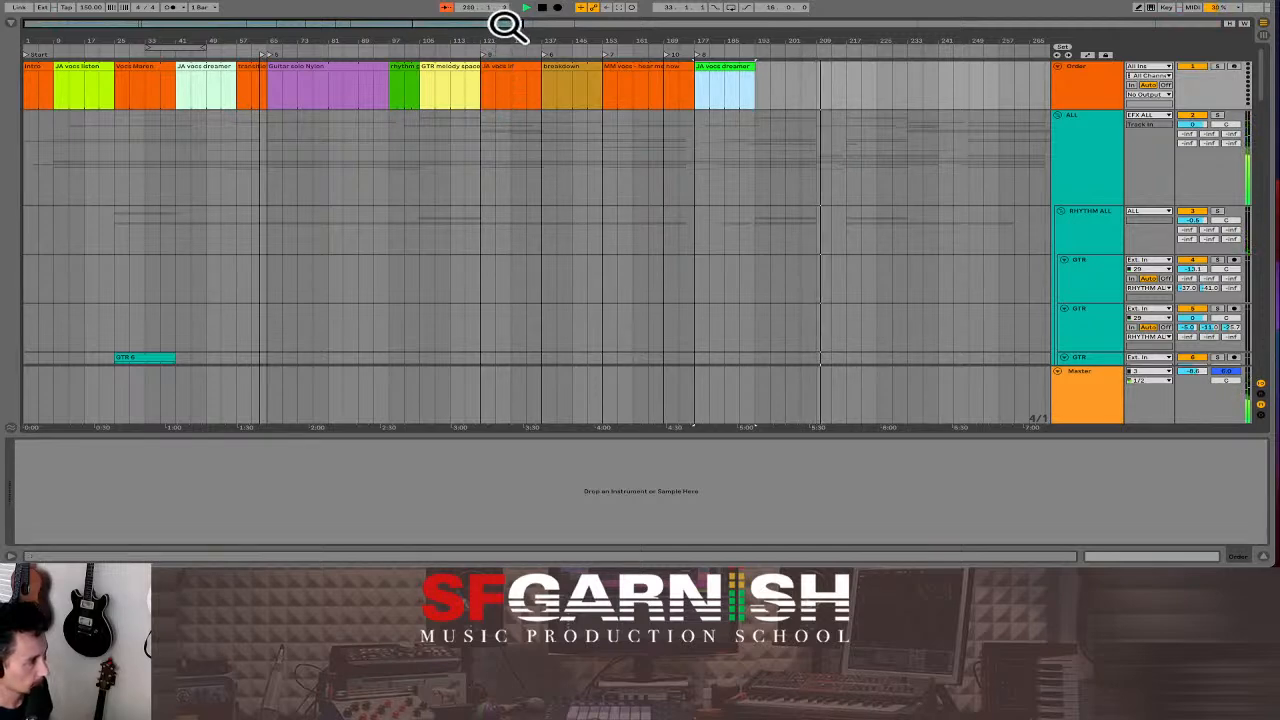
# Insert a blank clip in the Order track from bar 209 to bar 217 and name it MM vocs transition - rise.
pyautogui.click(256, 66)
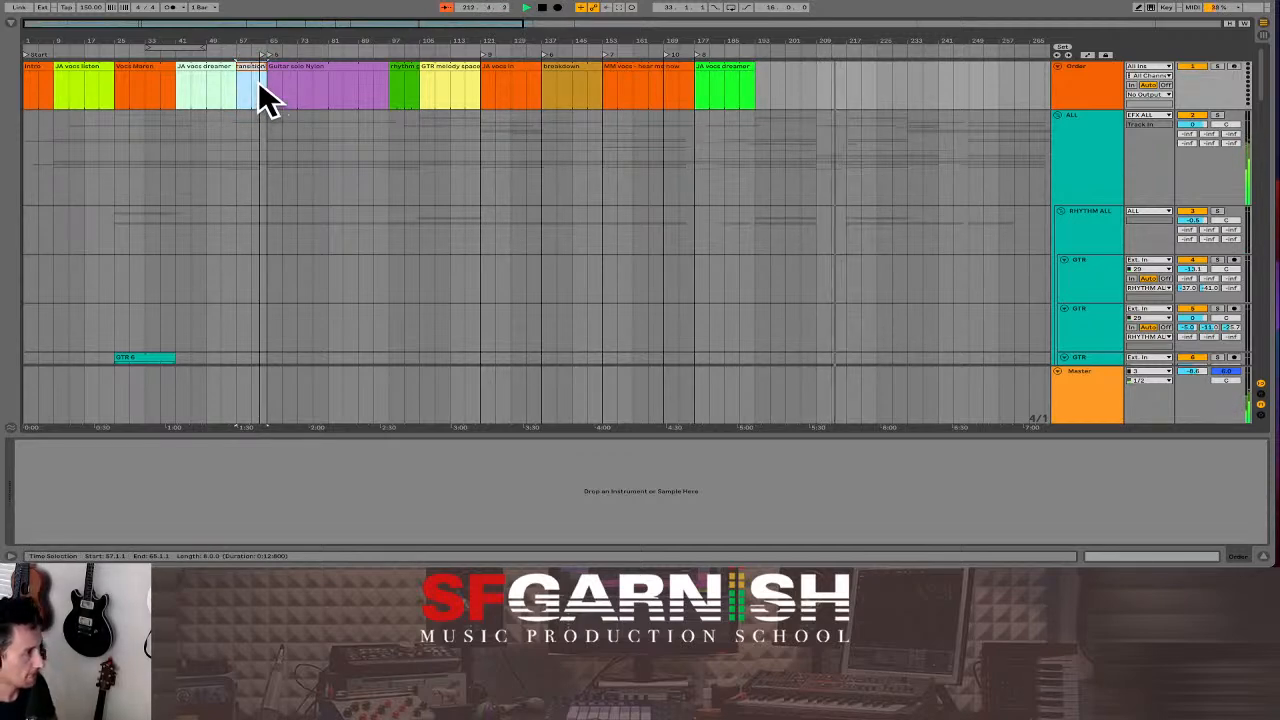
pyautogui.click(824, 94)
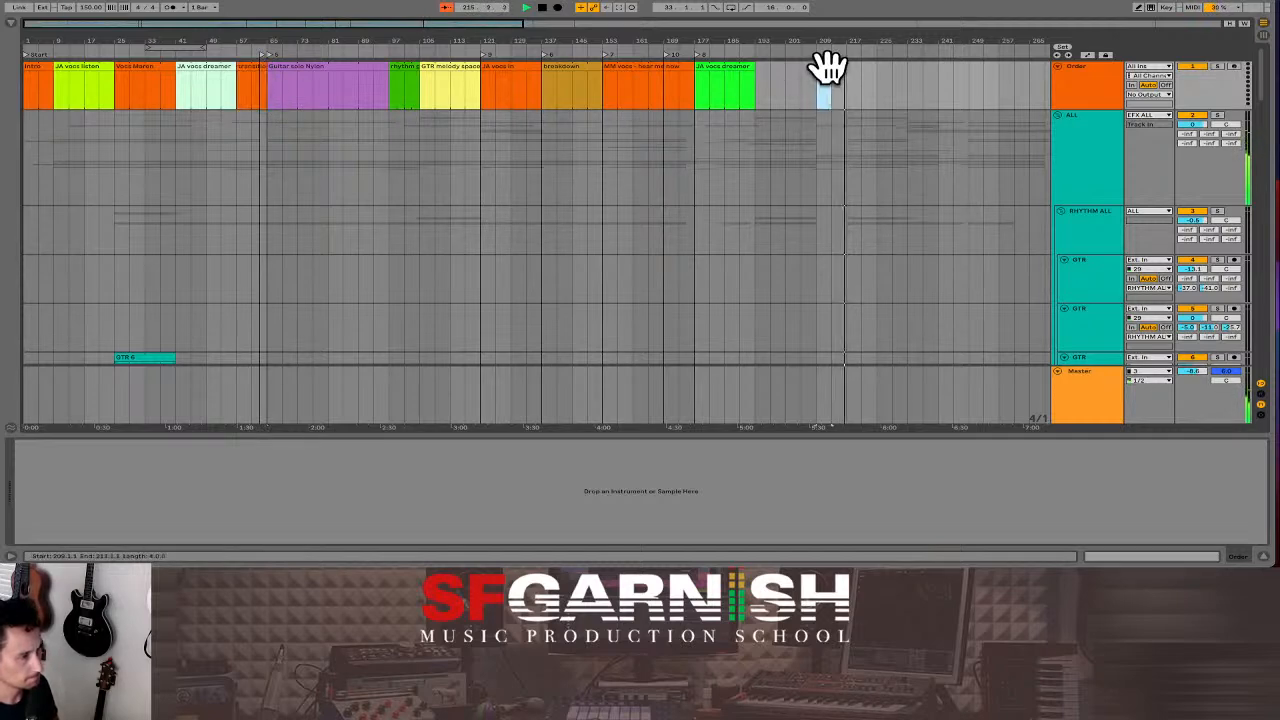
pyautogui.moveTo(830, 70); pyautogui.dragTo(848, 67)
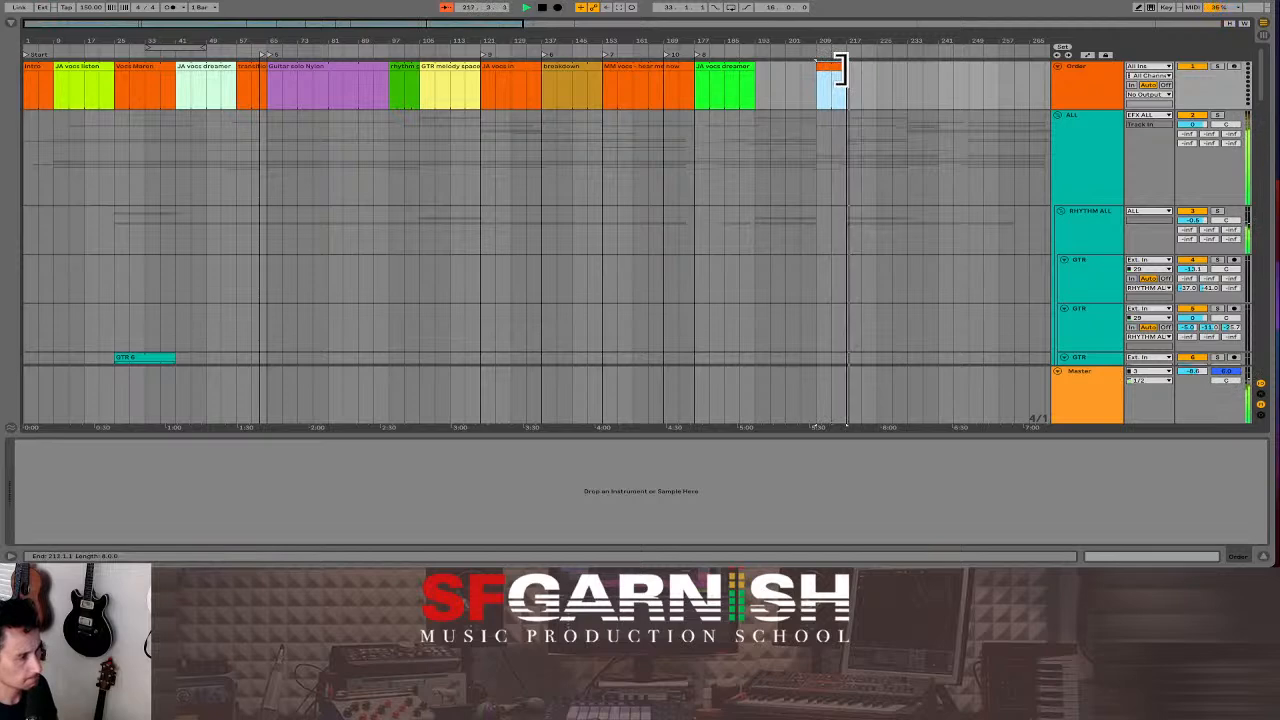
pyautogui.click(835, 67)
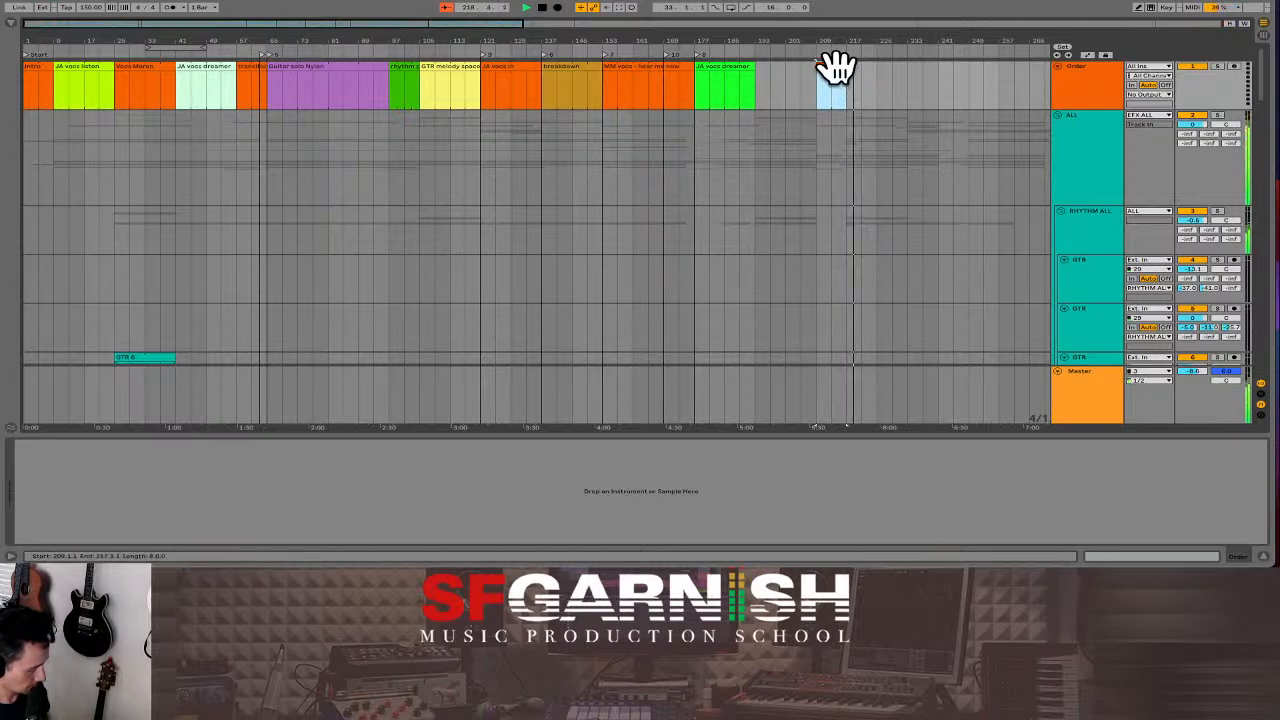
pyautogui.press('super+r')
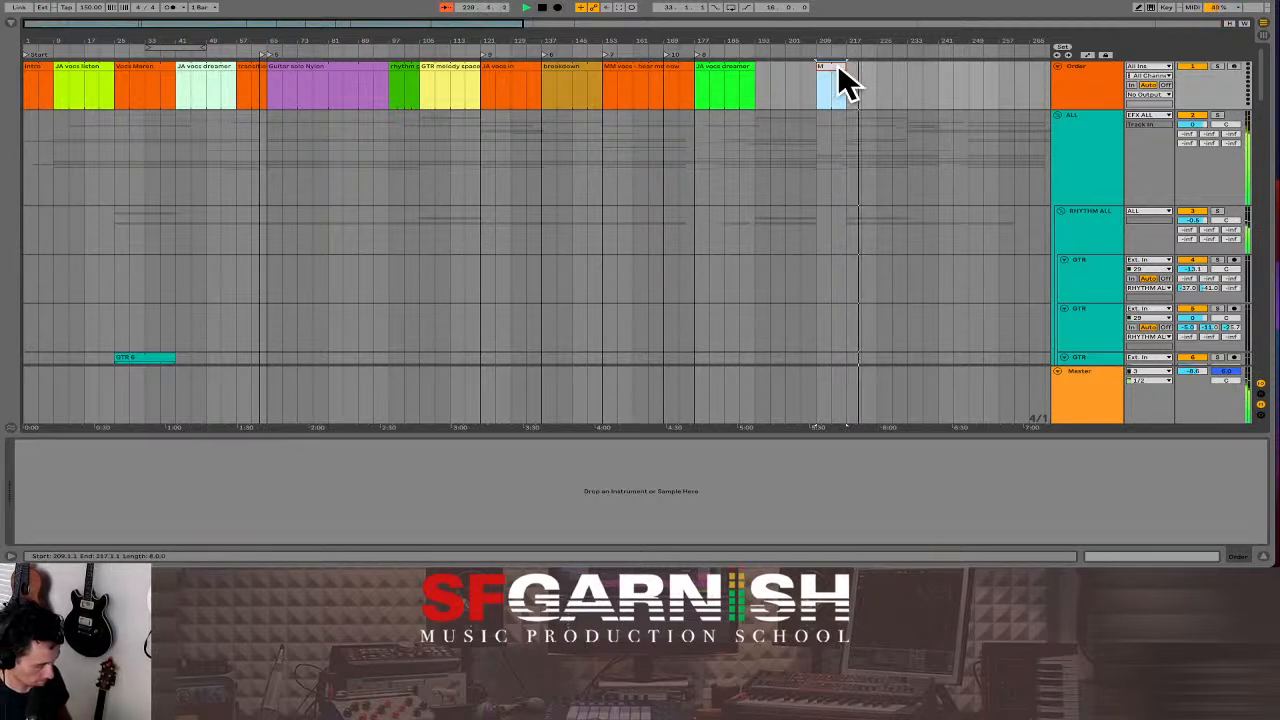
pyautogui.write('section')
pyautogui.write('sition - rise')
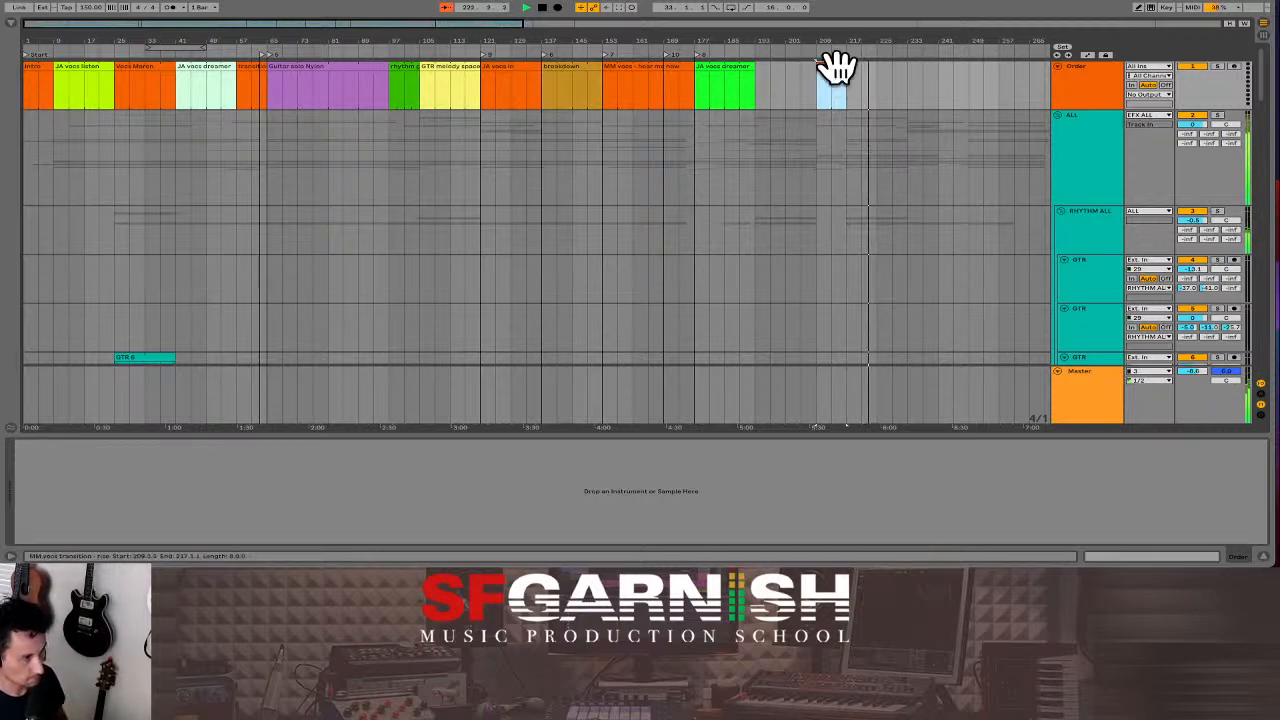
pyautogui.press('Return')
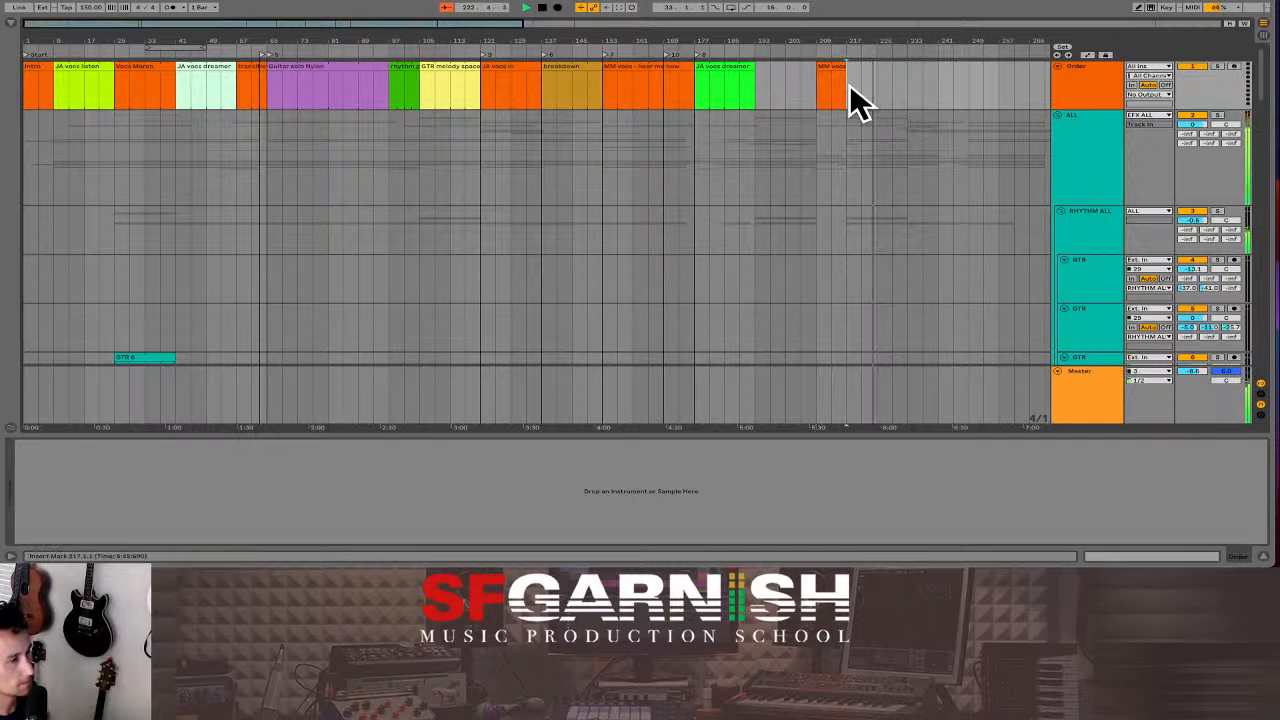
# Add a yellow clip in the Order track from bar 217 to bar 233.
pyautogui.hotkey('ctrl', 'd')
pyautogui.rightClick(852, 71)
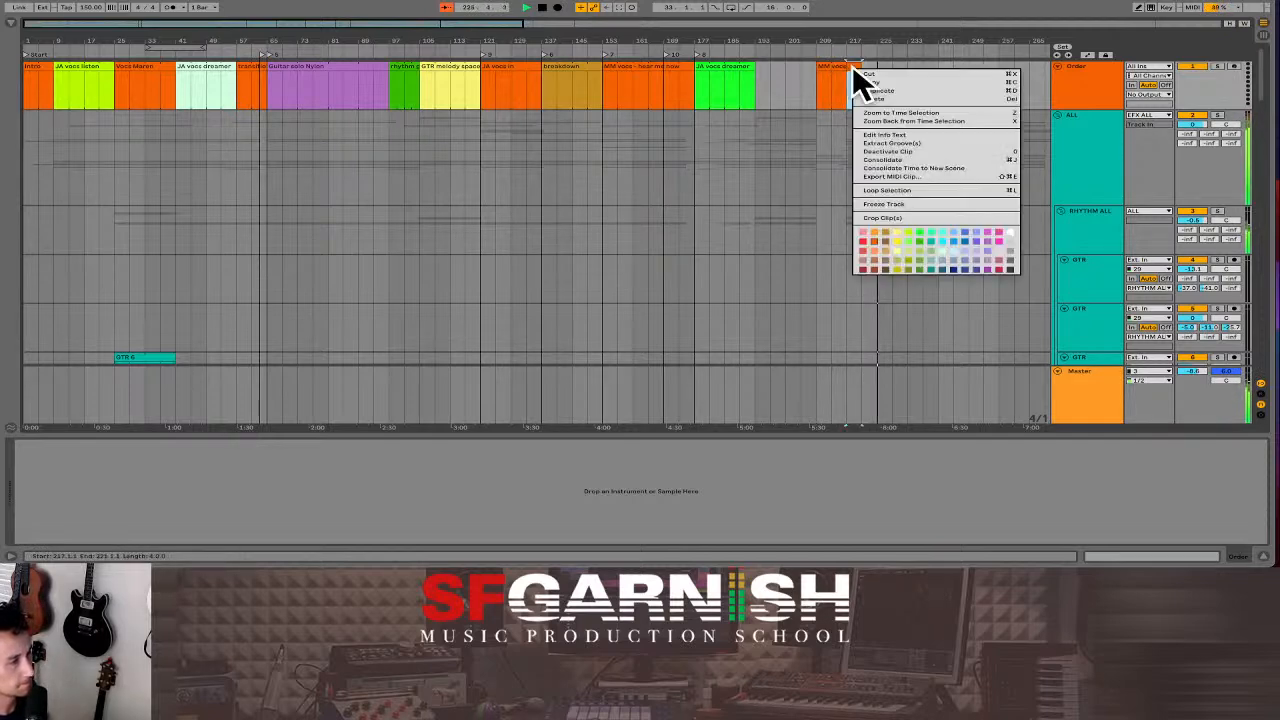
pyautogui.click(896, 241)
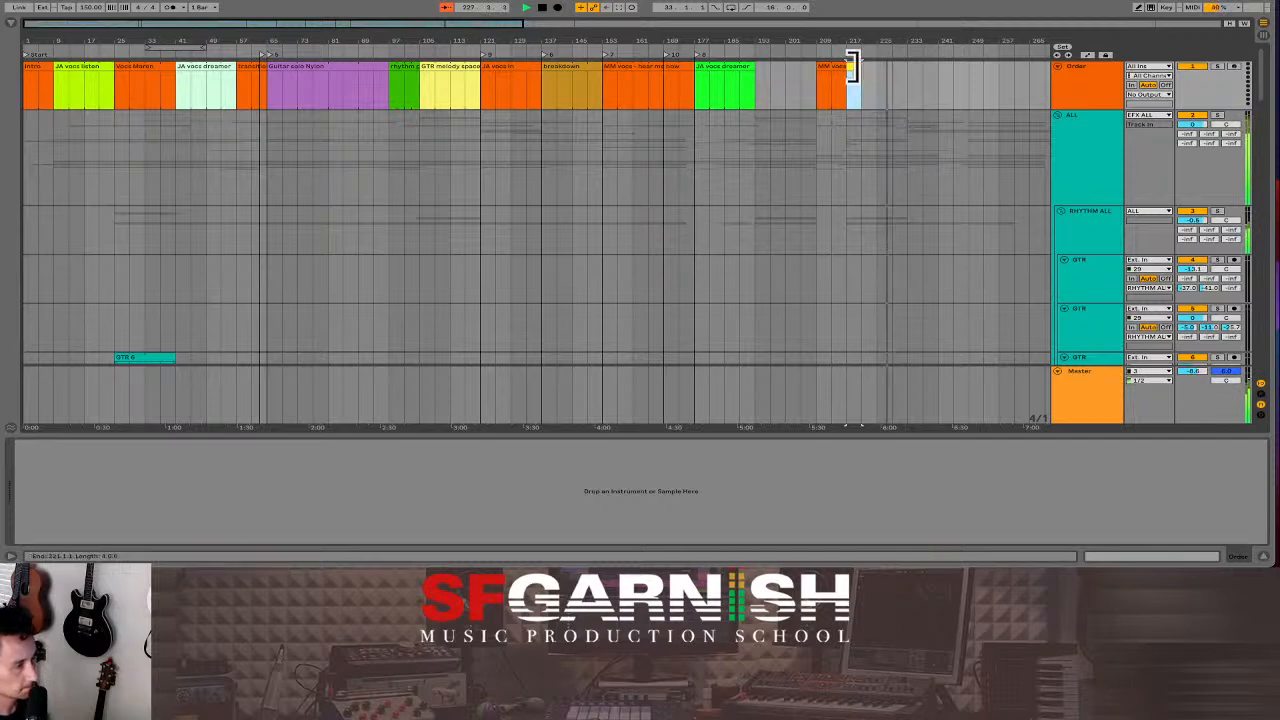
pyautogui.moveTo(851, 67); pyautogui.dragTo(929, 70)
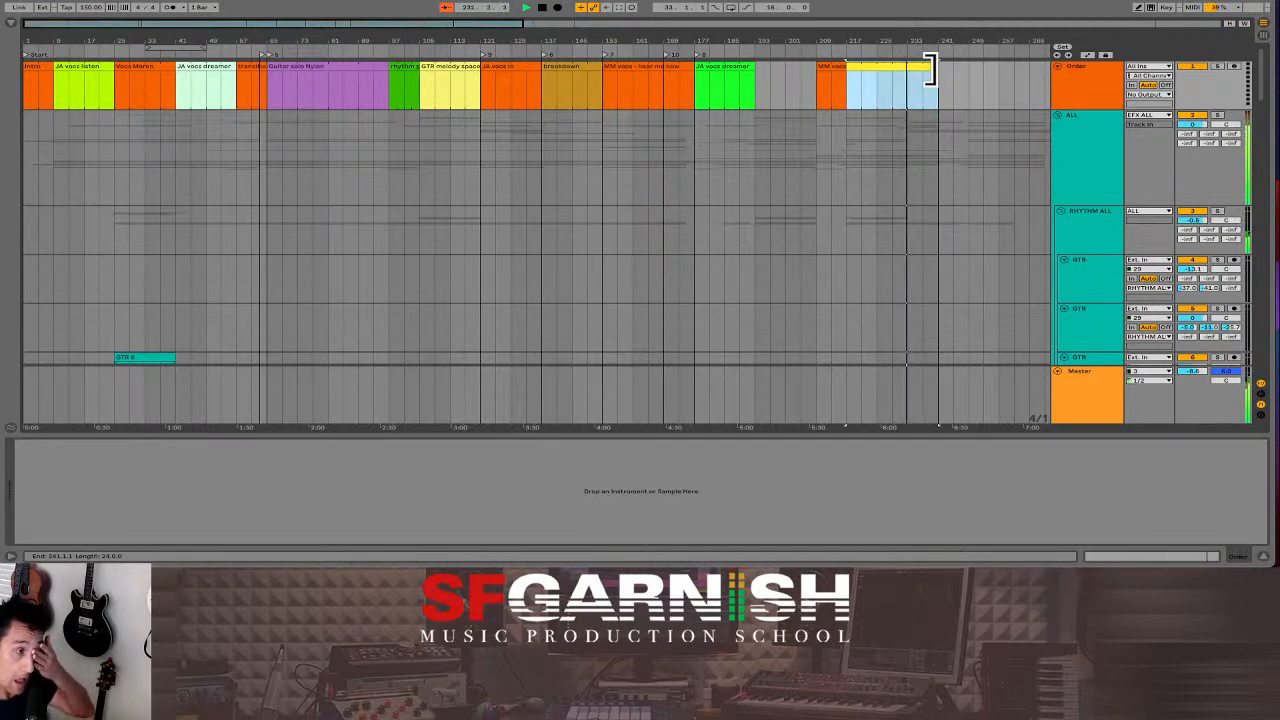
pyautogui.moveTo(930, 70); pyautogui.dragTo(908, 64)
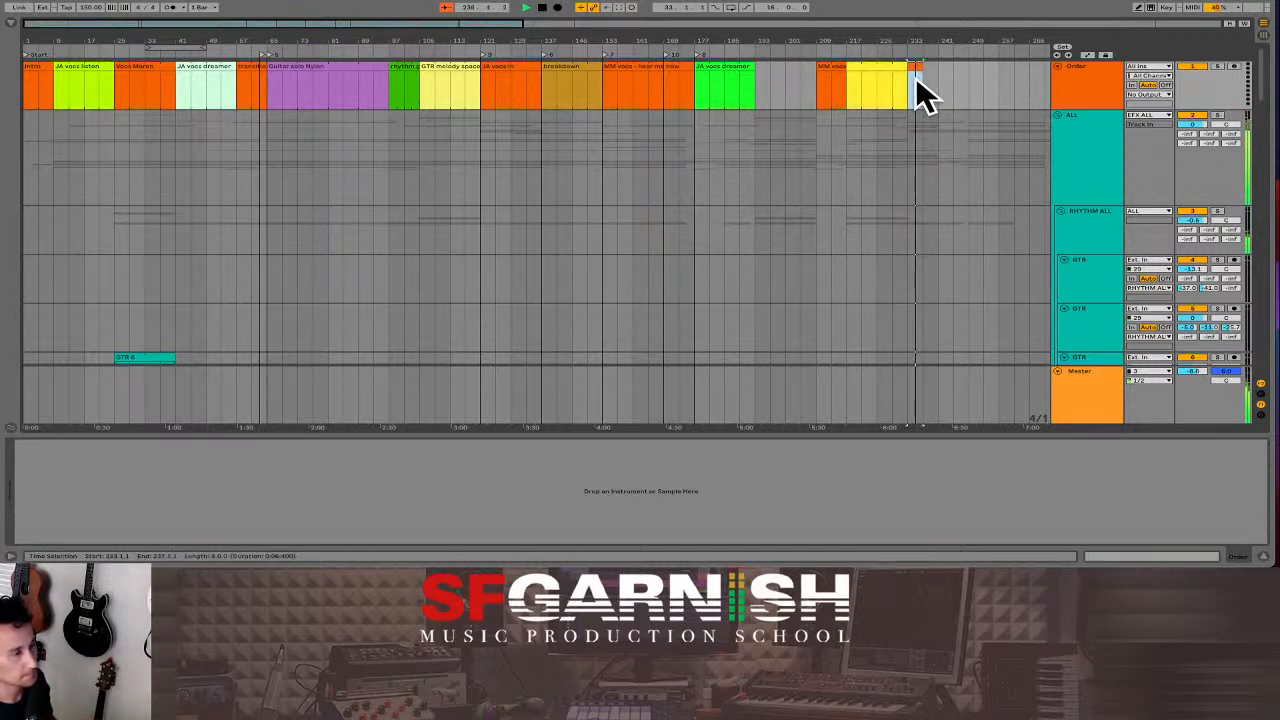
# Add an orange clip in the Order track from bar 233 to bar 257 and name it Vocs out.
pyautogui.moveTo(910, 68); pyautogui.dragTo(998, 66)
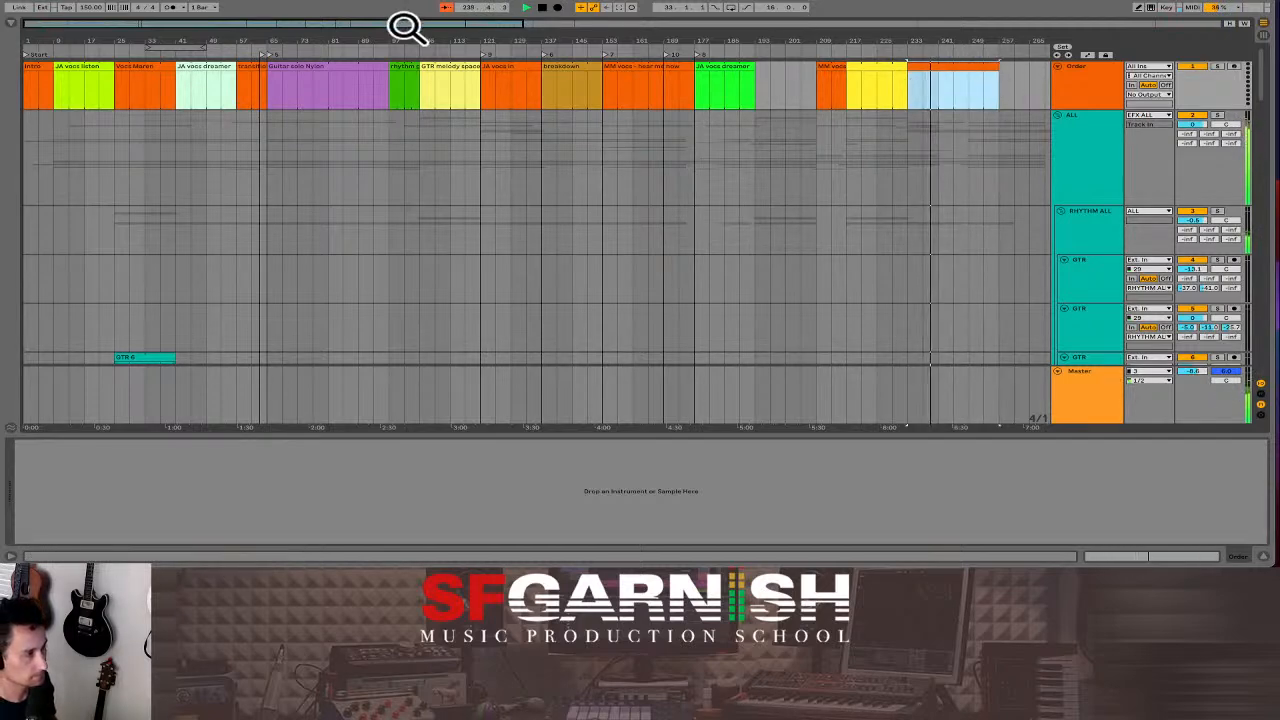
pyautogui.moveTo(408, 26); pyautogui.dragTo(516, 26)
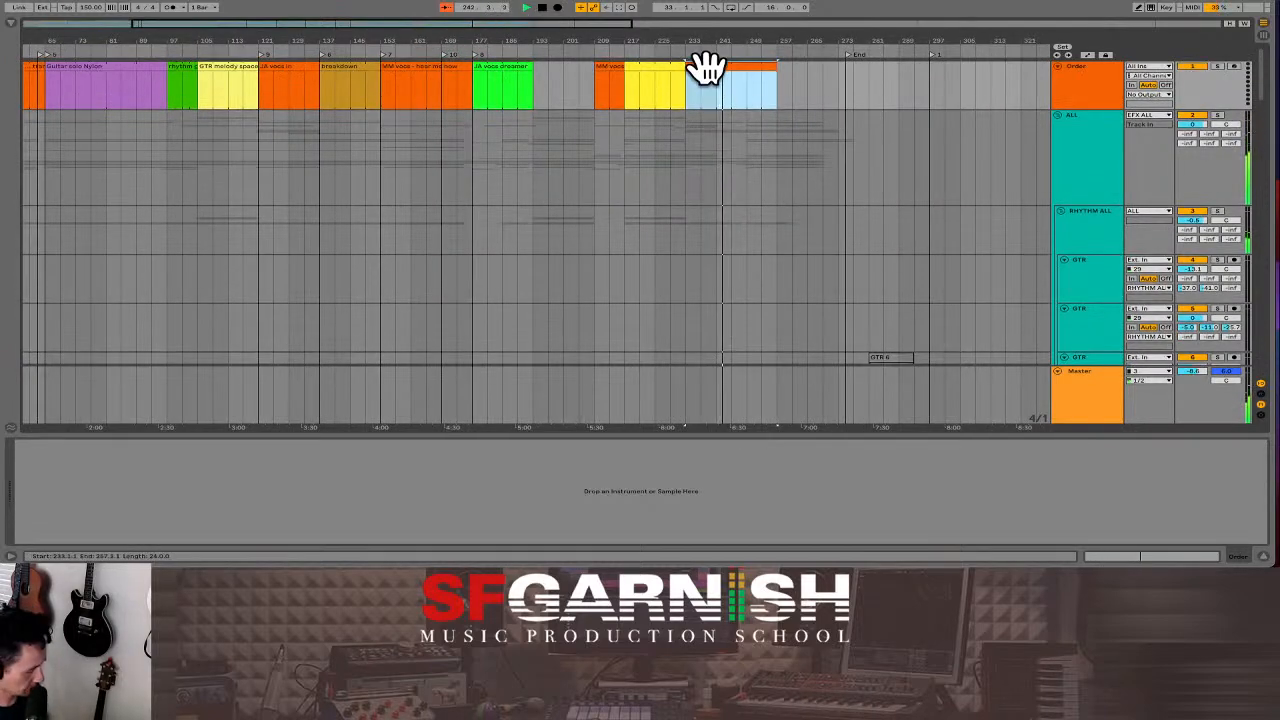
pyautogui.press('super+r')
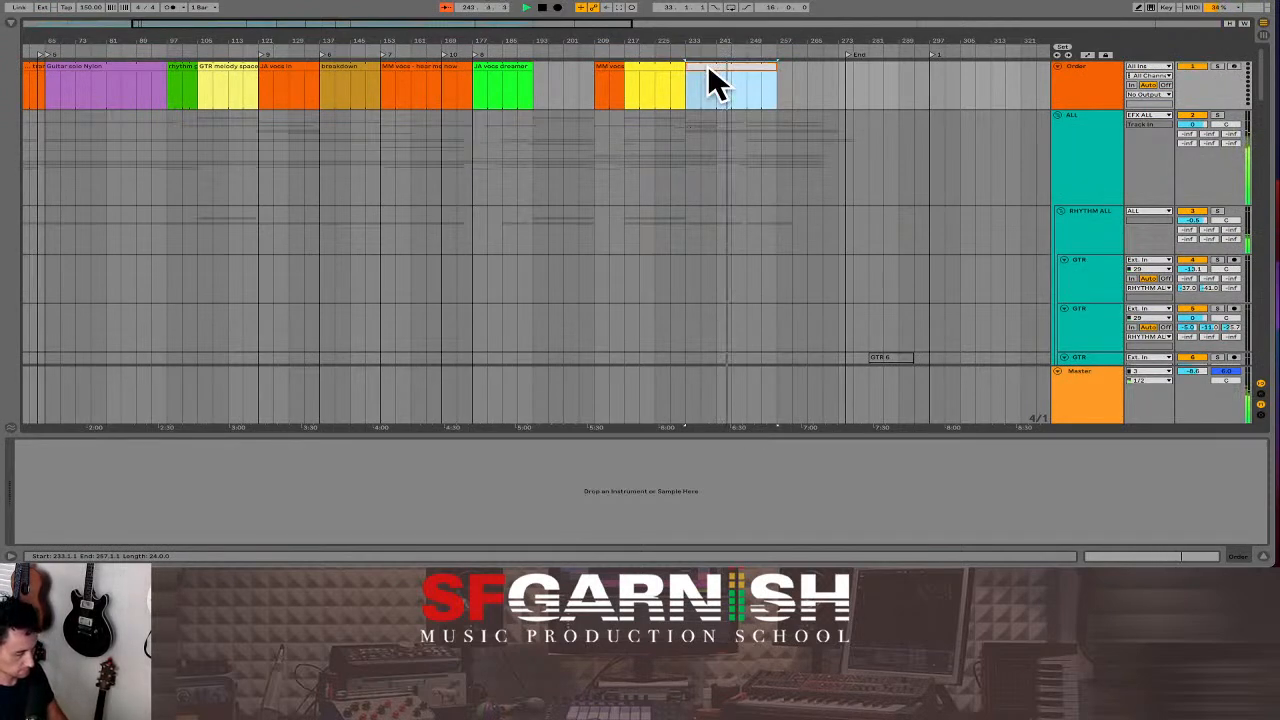
pyautogui.press('Return')
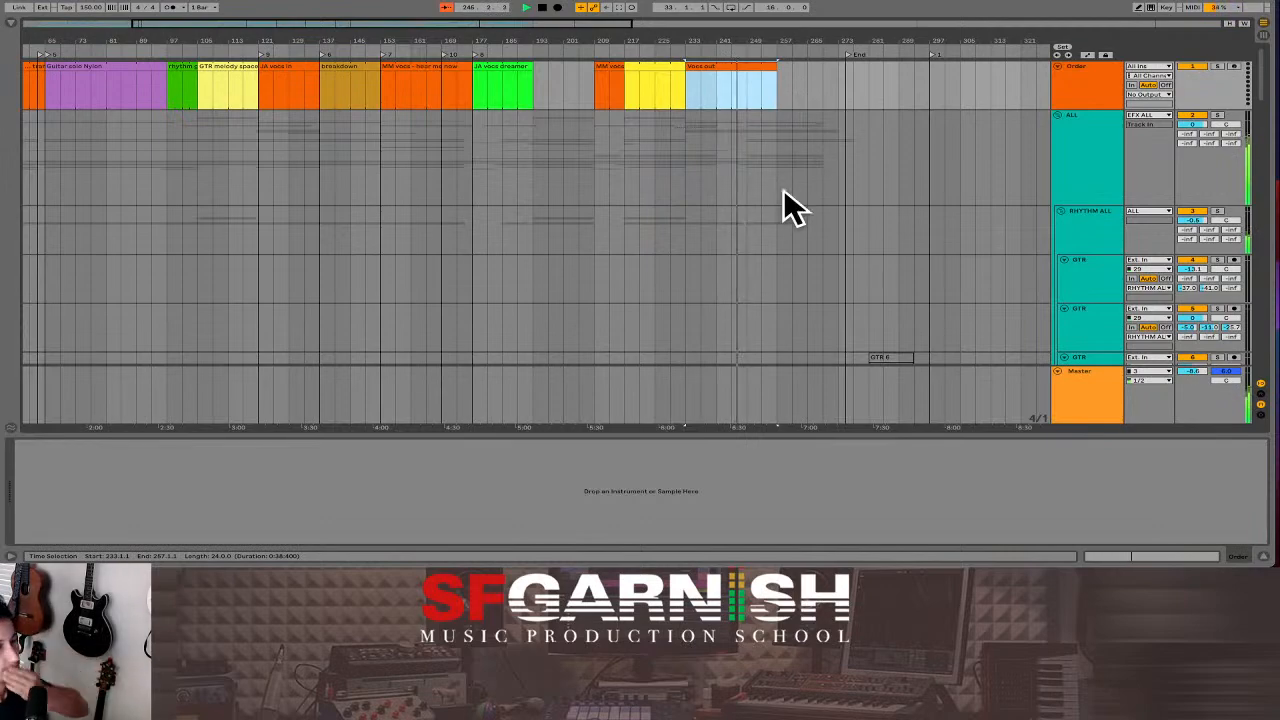
# Shorten the Order clip at bar 233 to end at bar 249 and rename it Vocs JA breakdown.
pyautogui.scroll(-15, 783, 188)
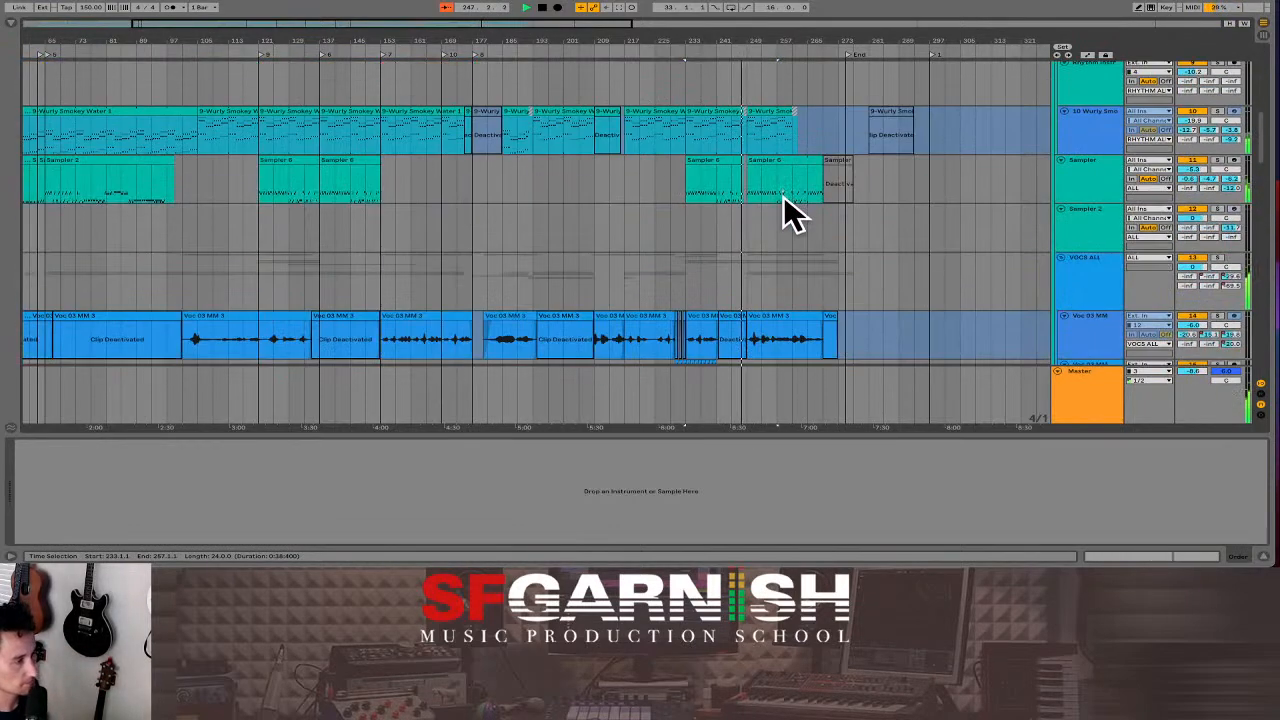
pyautogui.scroll(-3, 783, 196)
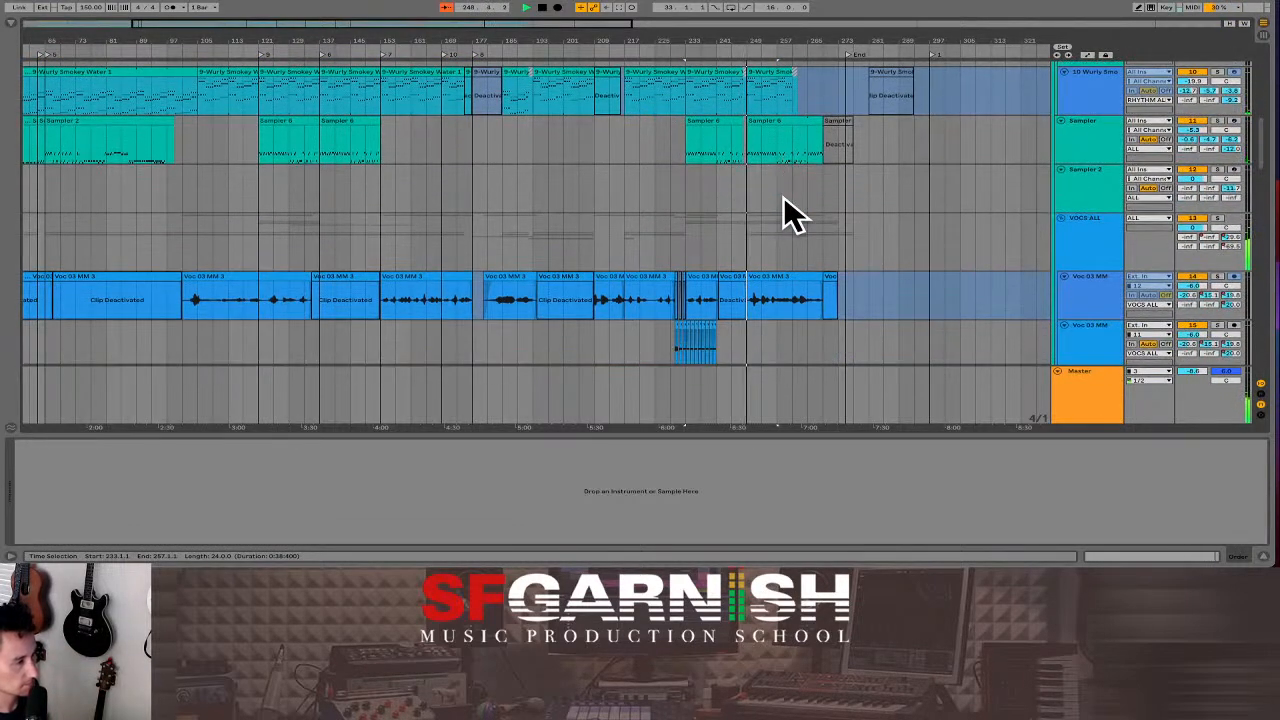
pyautogui.scroll(20, 783, 196)
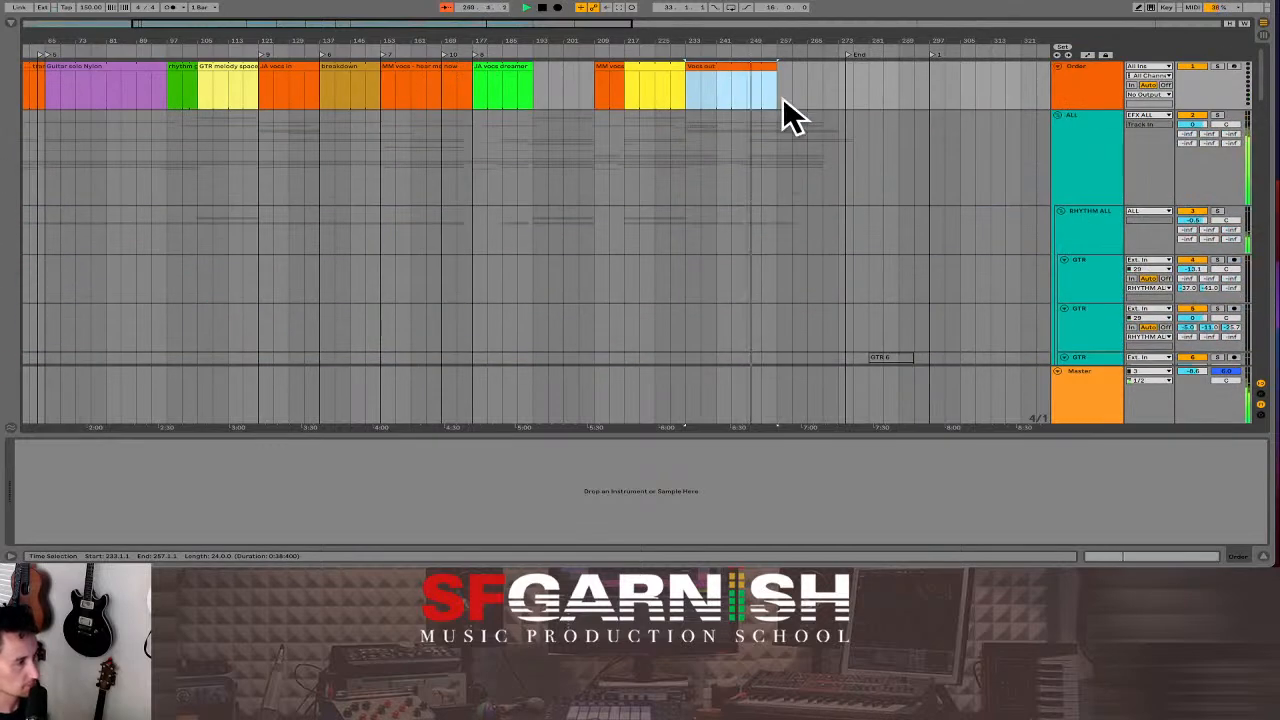
pyautogui.moveTo(775, 66); pyautogui.dragTo(741, 68)
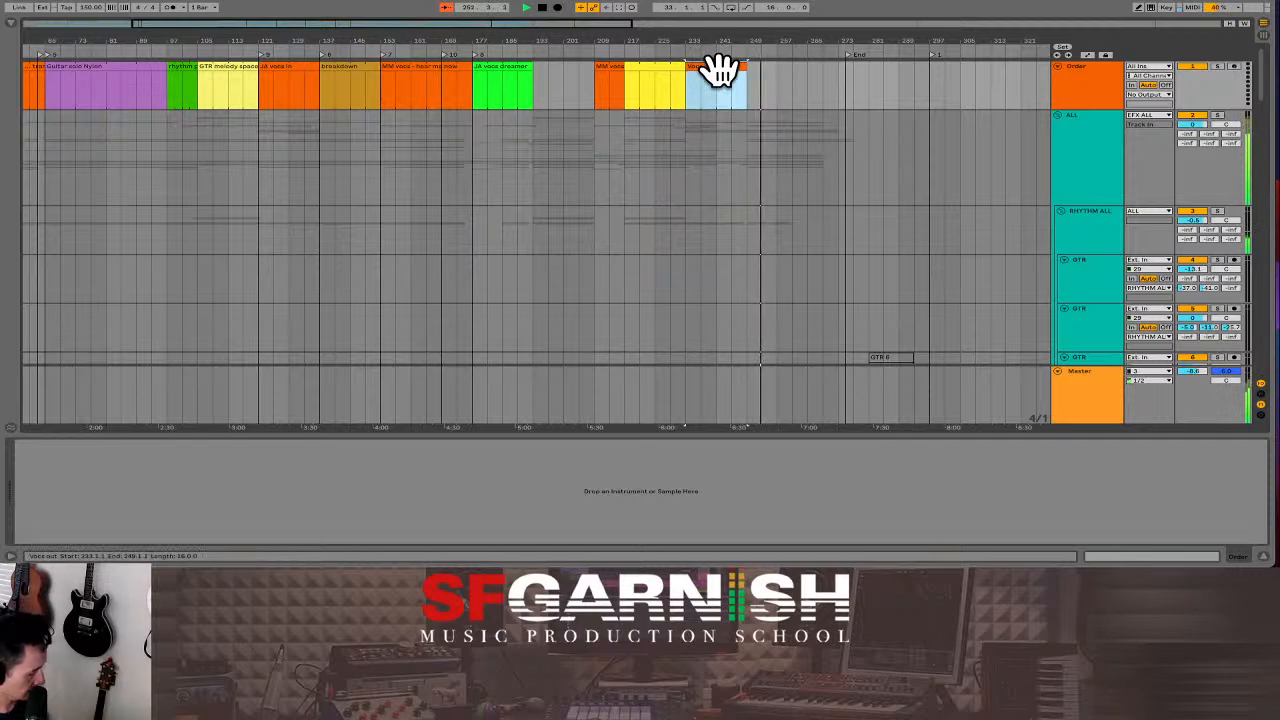
pyautogui.click(726, 68)
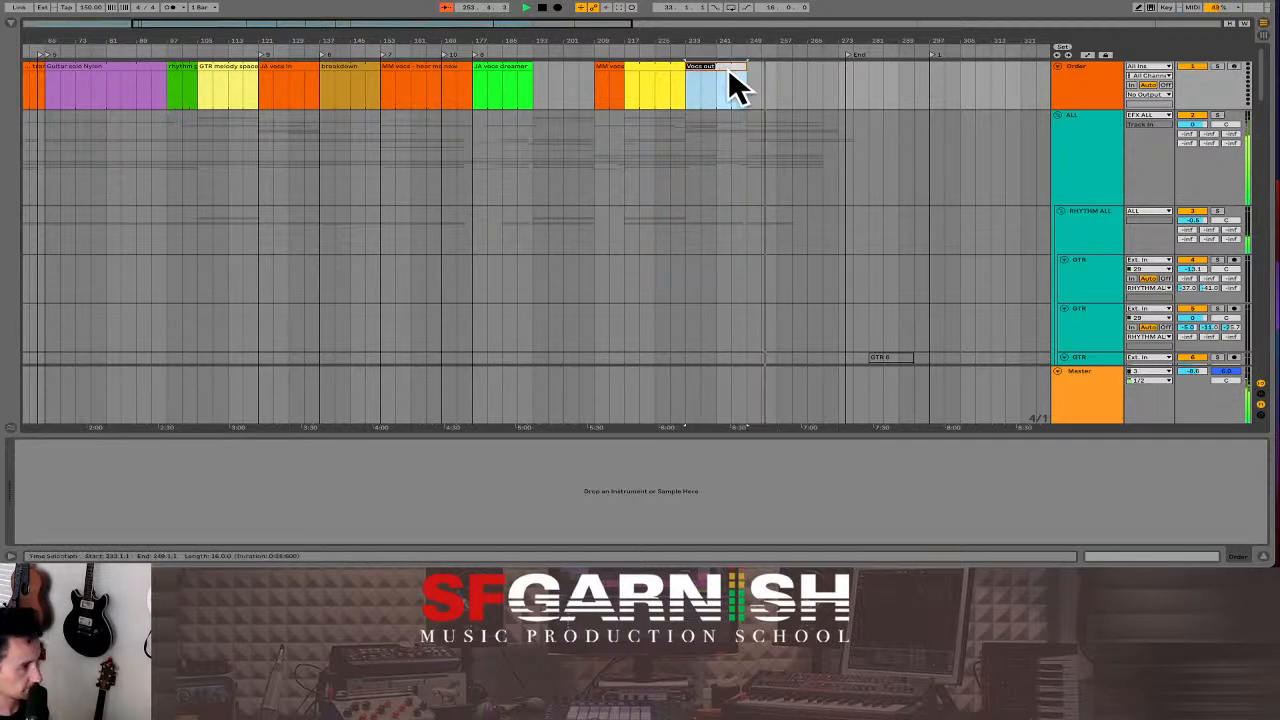
pyautogui.press('Right')
pyautogui.press('BackSpace')
pyautogui.press('BackSpace')
pyautogui.press('BackSpace')
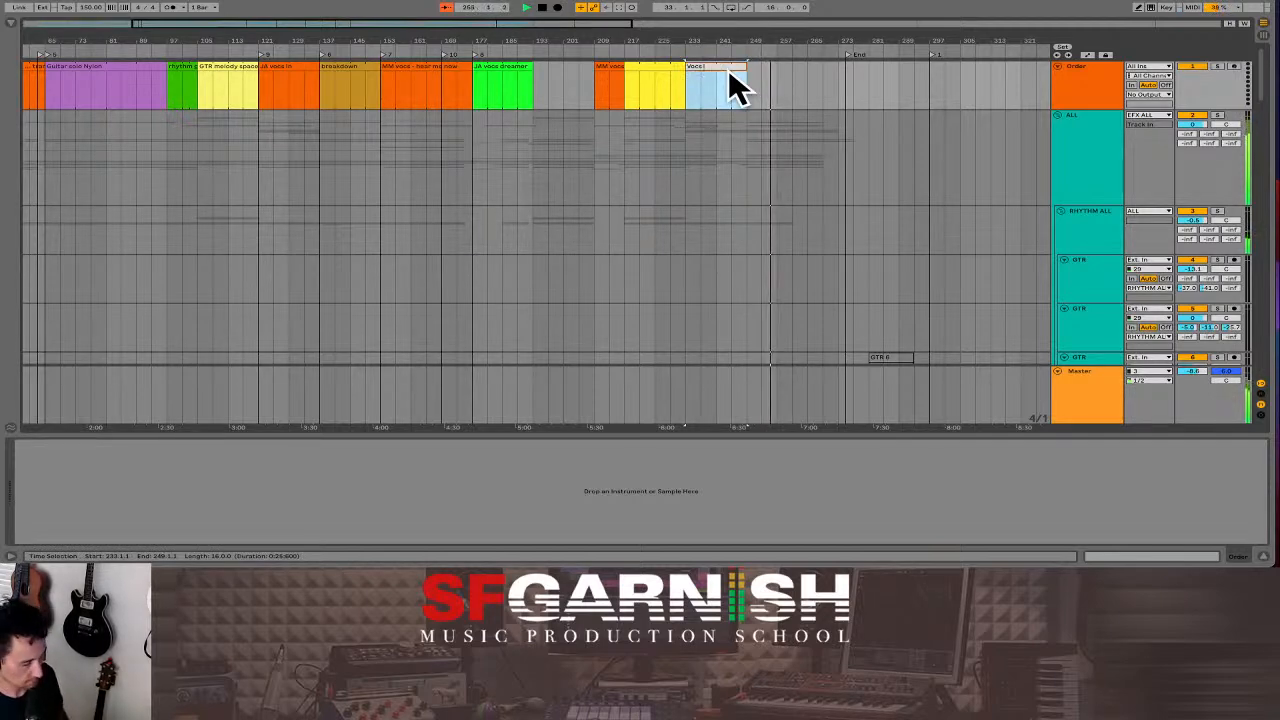
pyautogui.write('JA')
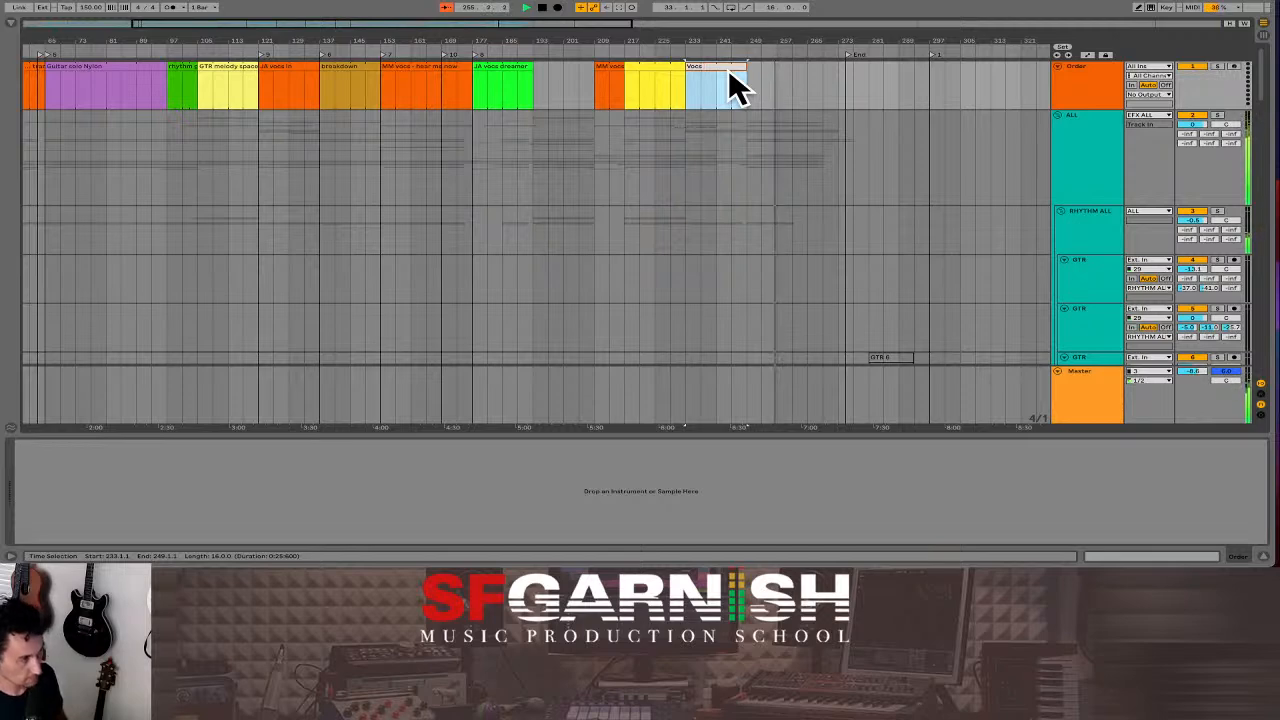
pyautogui.write(' breakdown')
pyautogui.press('Return')
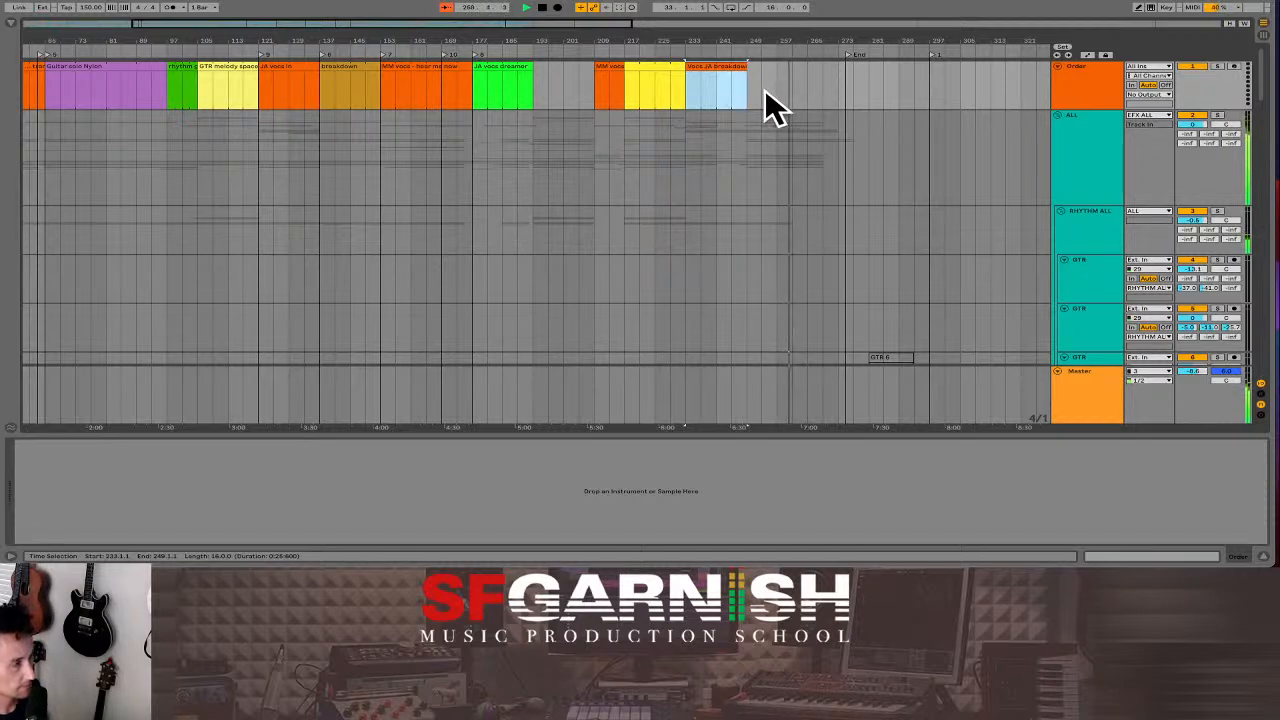
# Add a pale yellow clip in the Order track from bar 249 to bar 275 and name it Vocs outro - before the rain.
pyautogui.press('space')
pyautogui.click(760, 110)
pyautogui.hscroll(5, 760, 110)
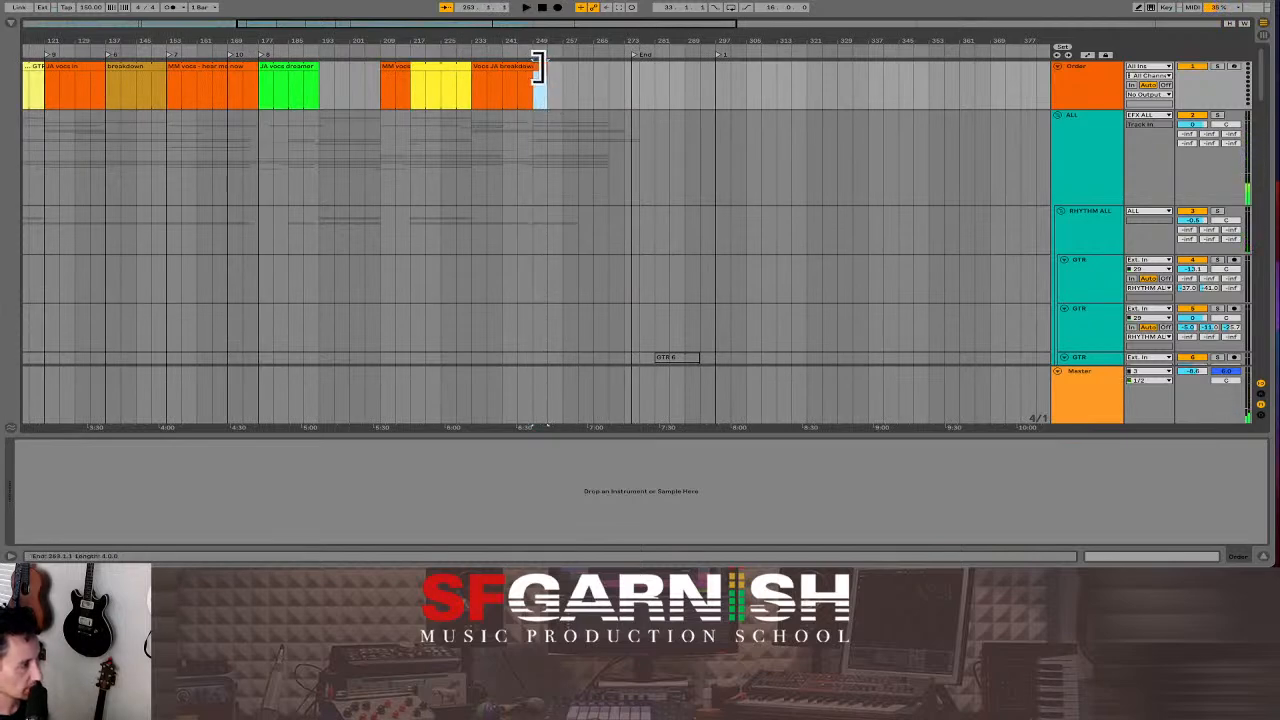
pyautogui.moveTo(535, 78); pyautogui.dragTo(631, 72)
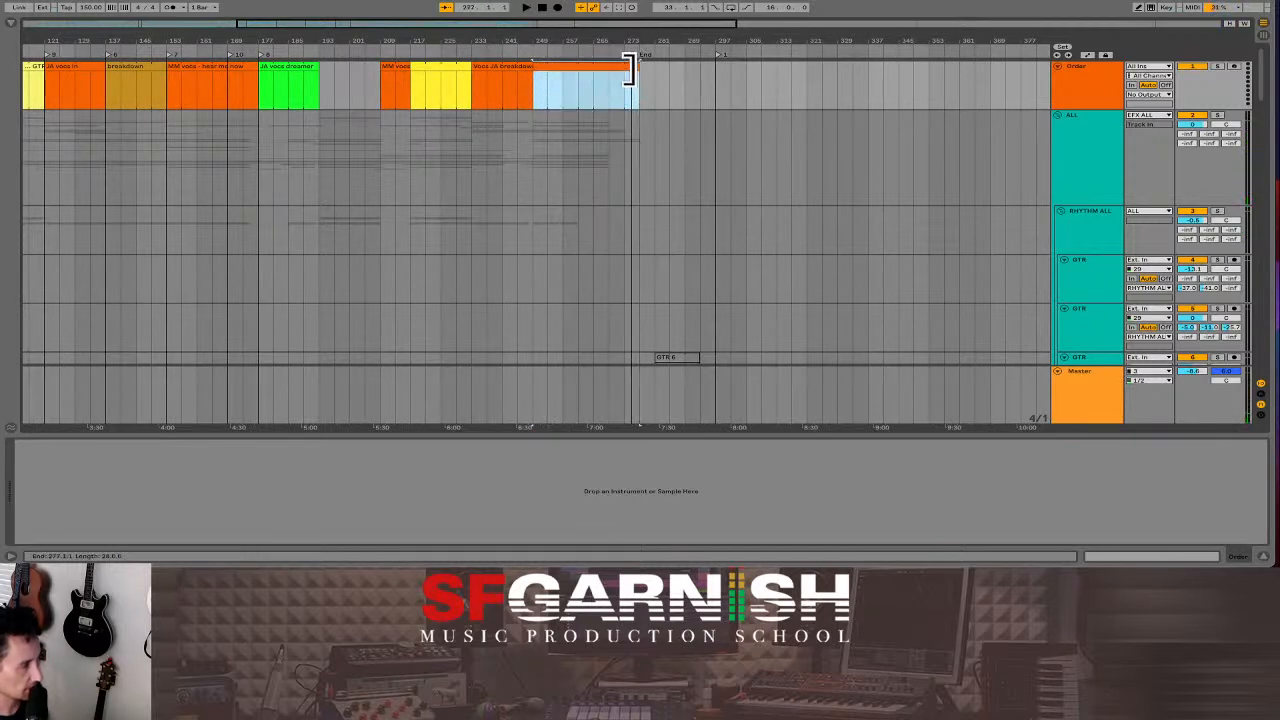
pyautogui.rightClick(551, 67)
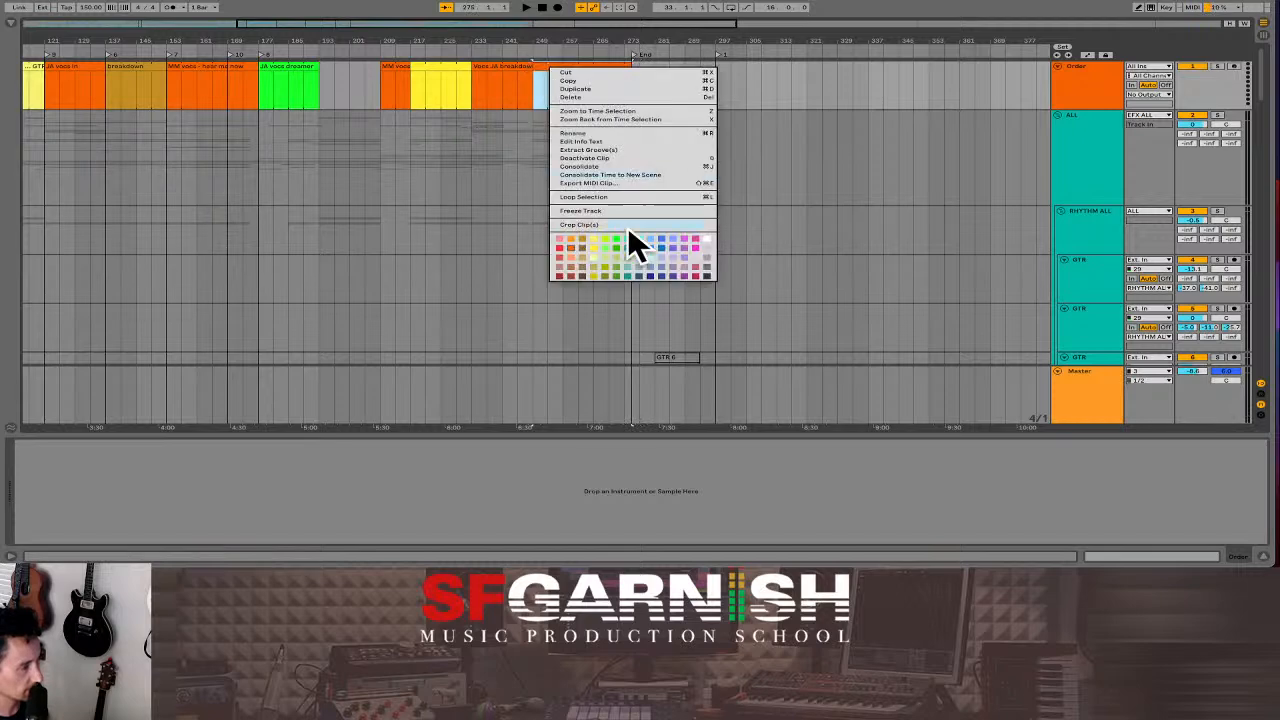
pyautogui.click(591, 256)
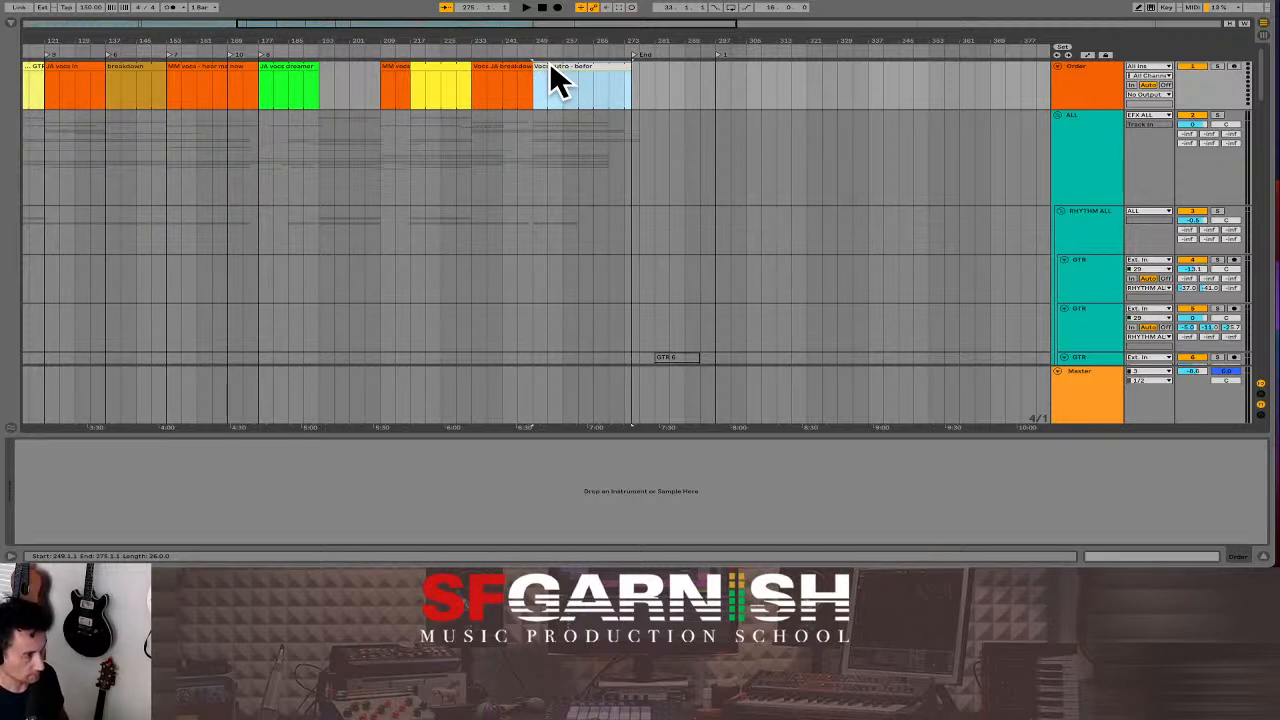
pyautogui.write('in')
pyautogui.press('Return')
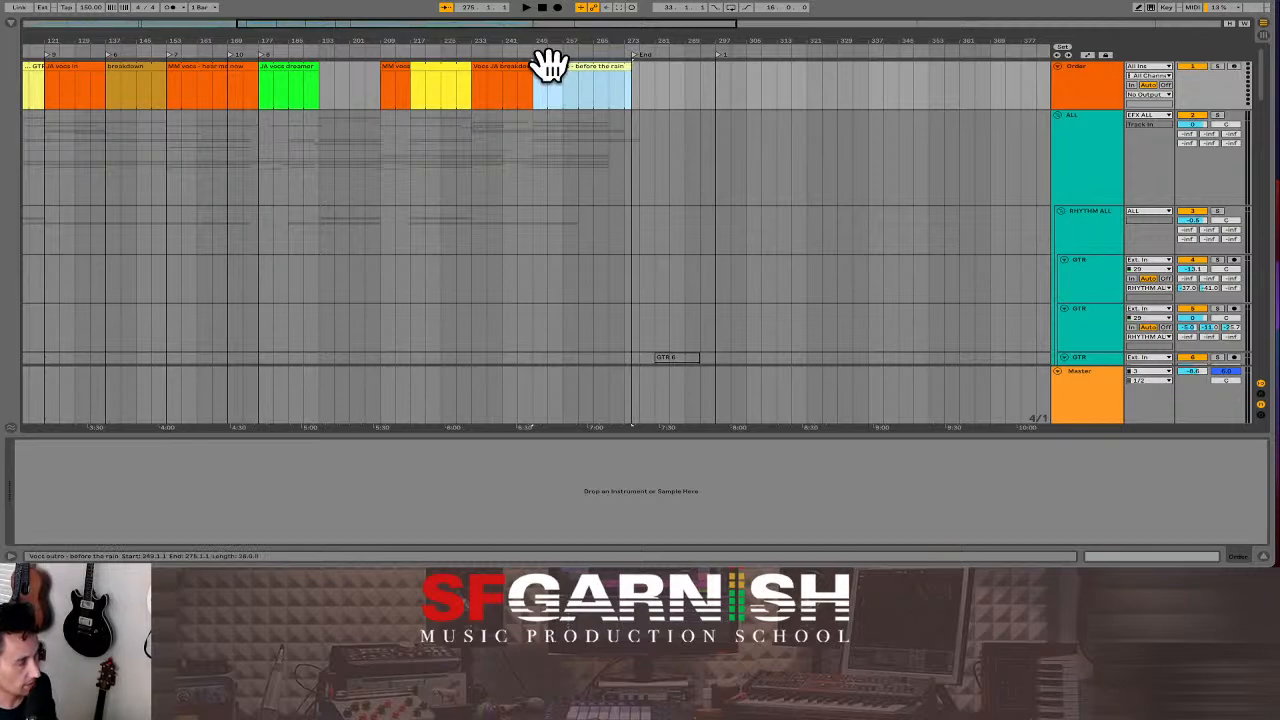
# Play the song from bar 249 and check the outro section against the tracks below.
pyautogui.click(537, 95)
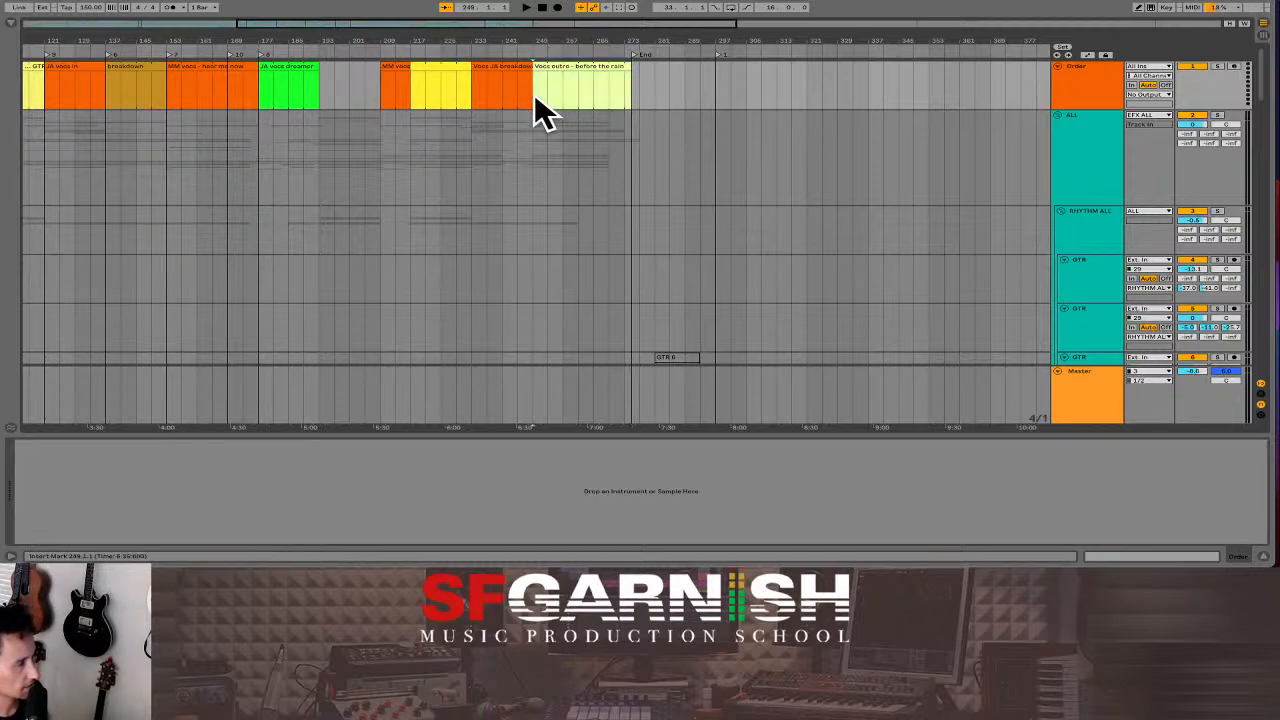
pyautogui.press('space')
pyautogui.scroll(-10, 562, 90)
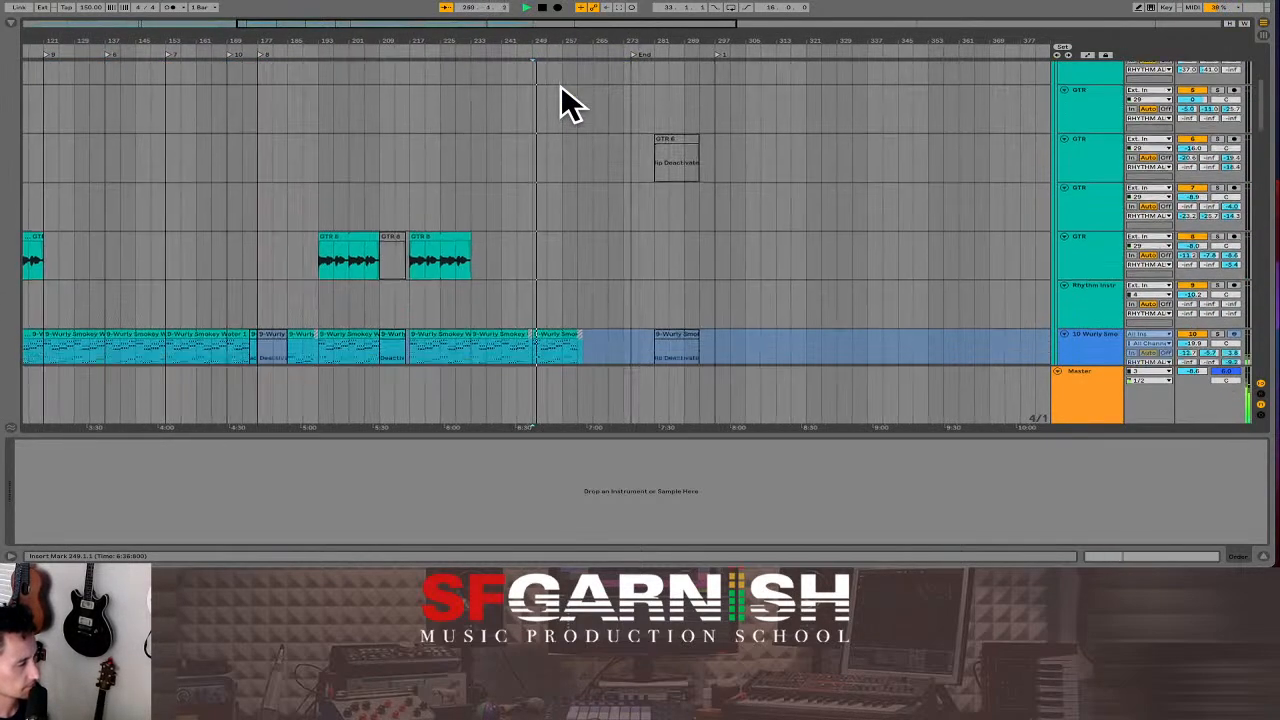
pyautogui.scroll(10, 560, 85)
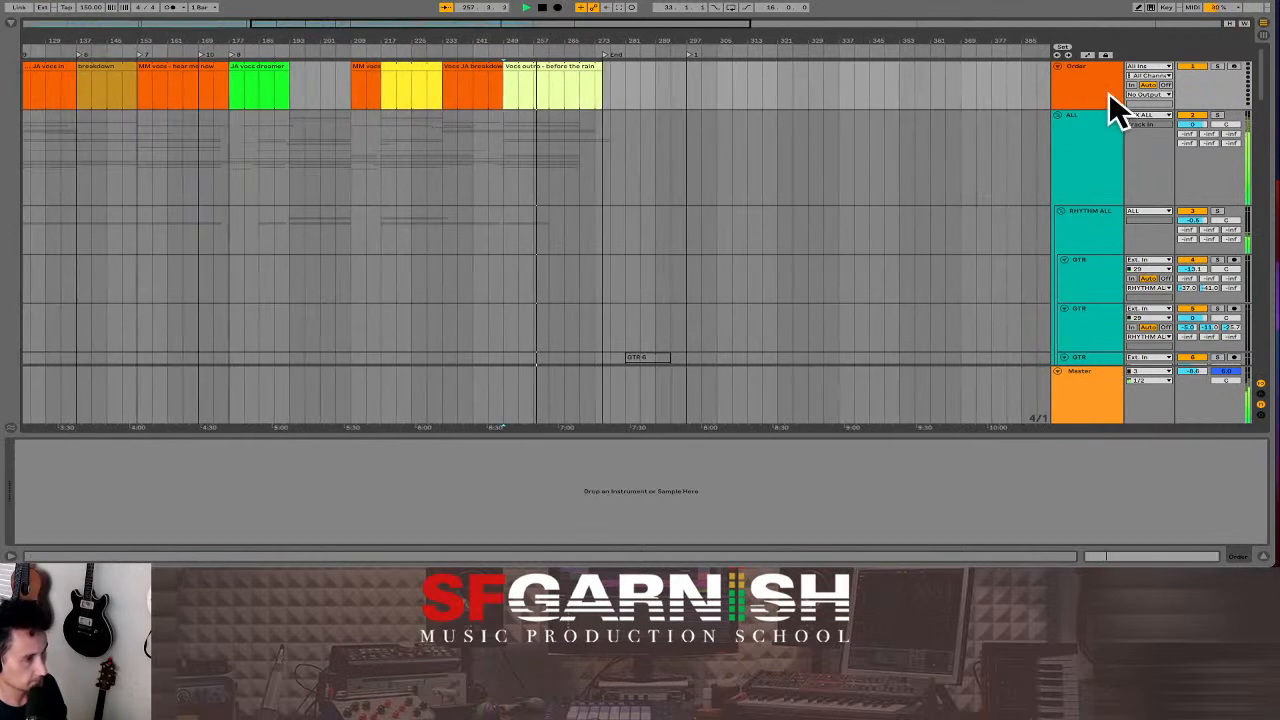
# Increase the Order track's height and place the insert marker at the start of the song.
pyautogui.moveTo(1097, 109); pyautogui.dragTo(1046, 220)
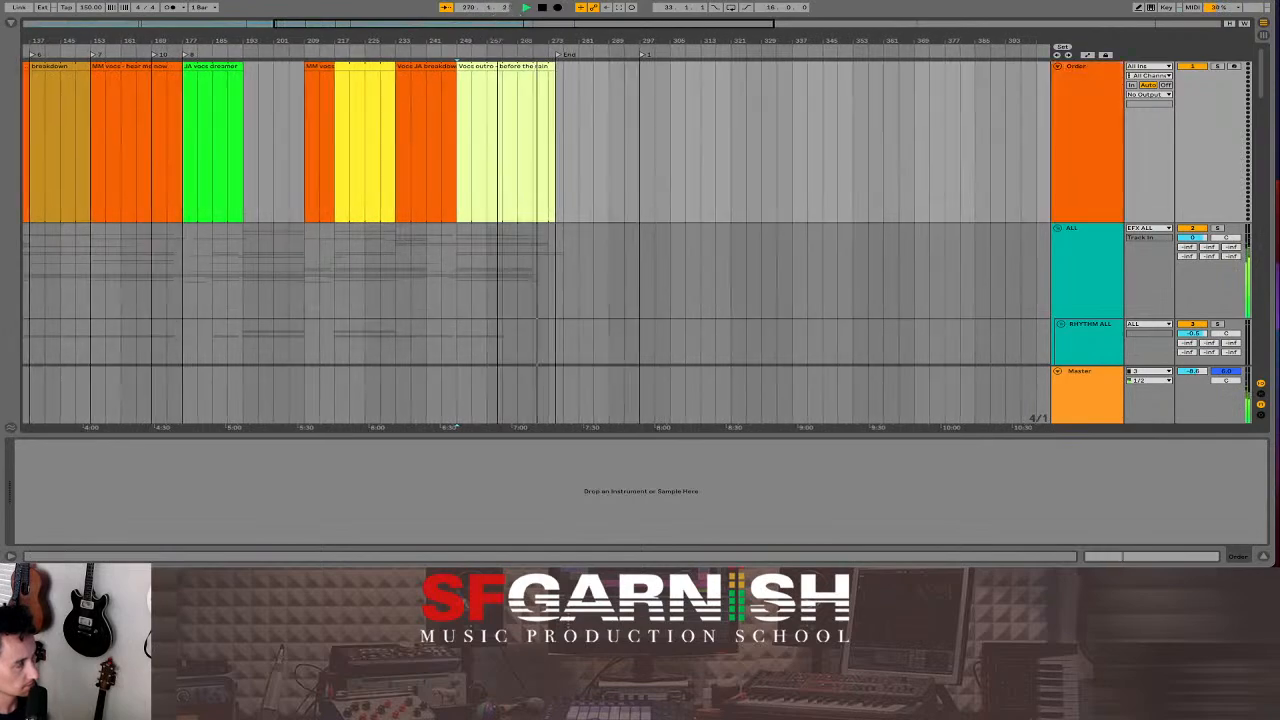
pyautogui.moveTo(510, 25)
pyautogui.mouseDown()
pyautogui.moveTo(510, 6)
pyautogui.moveTo(545, 6)
pyautogui.moveTo(500, 26)
pyautogui.mouseUp()
pyautogui.click(35, 195)
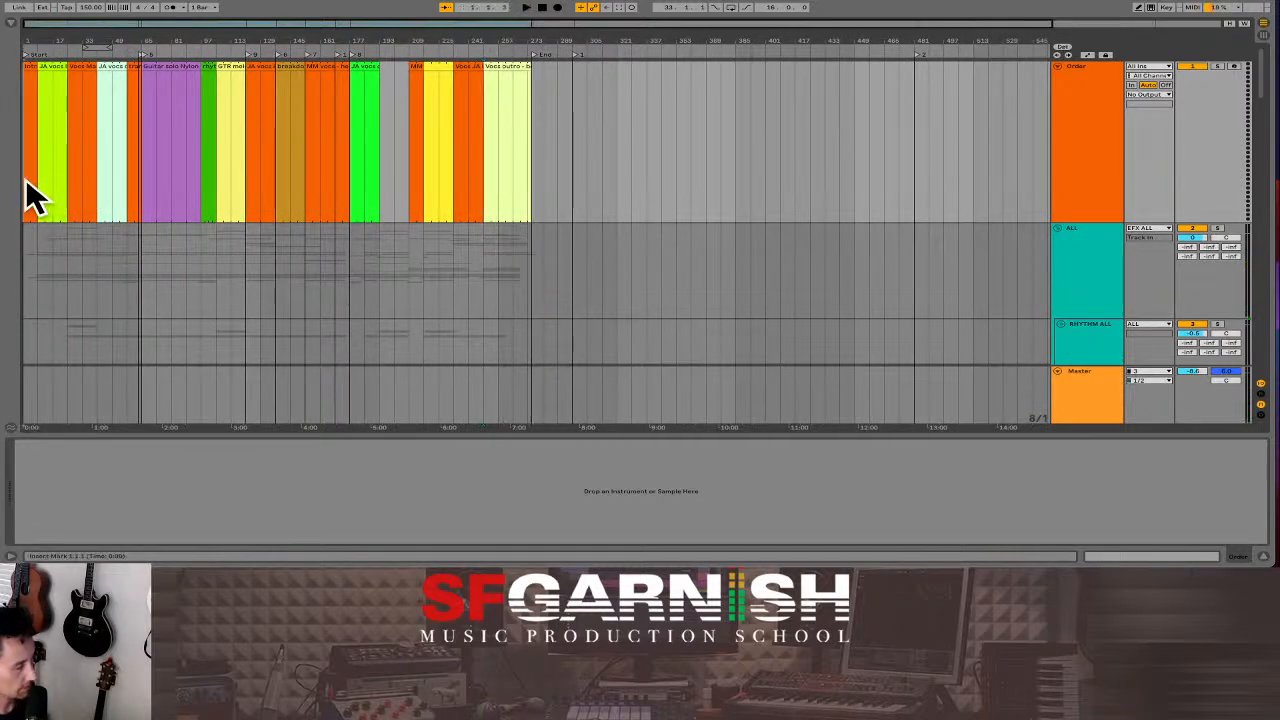
pyautogui.press('+')
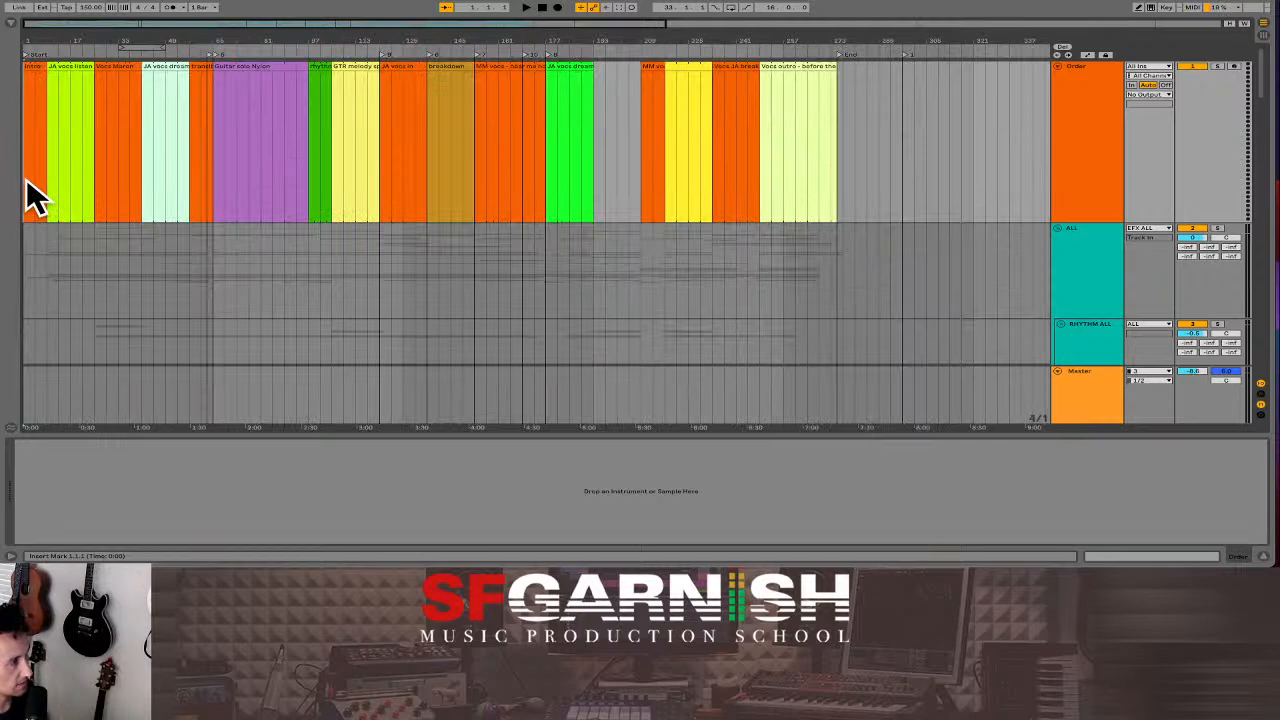
pyautogui.press('+')
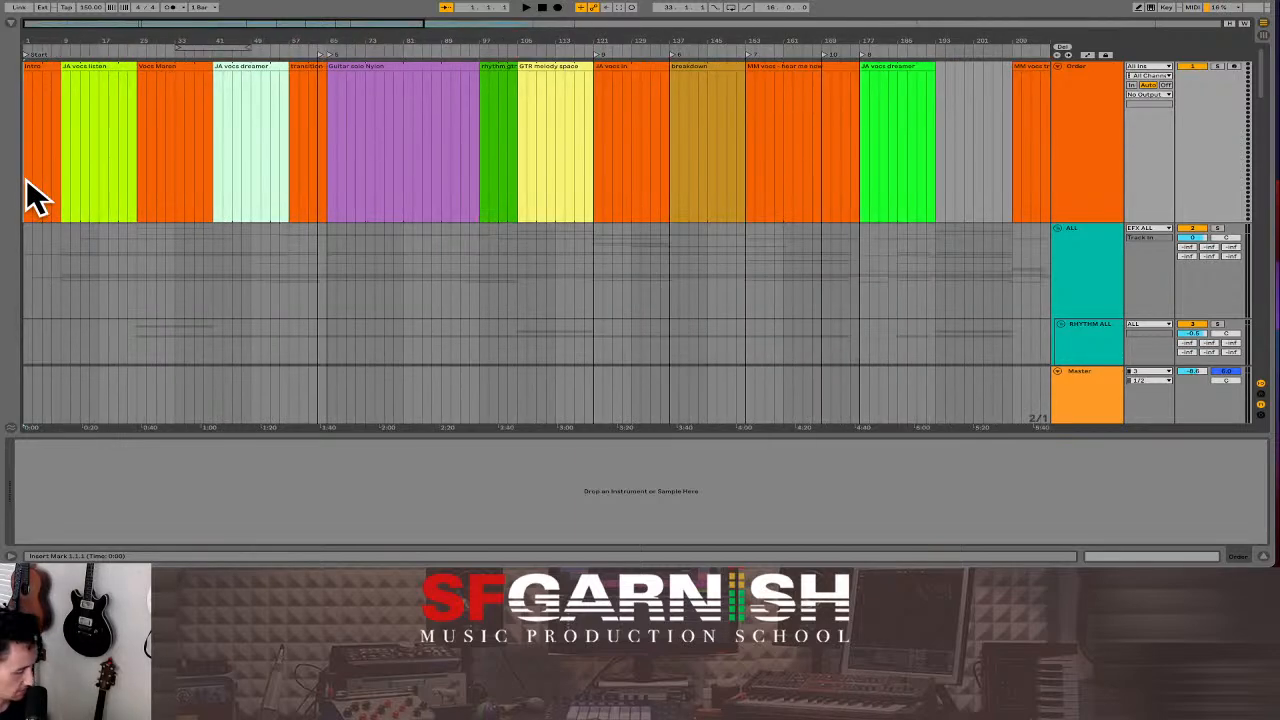
# Review the song's full section map in the Order track, checking bars 89 to 97 of the Guitar solo Nylon clip.
pyautogui.press('-')
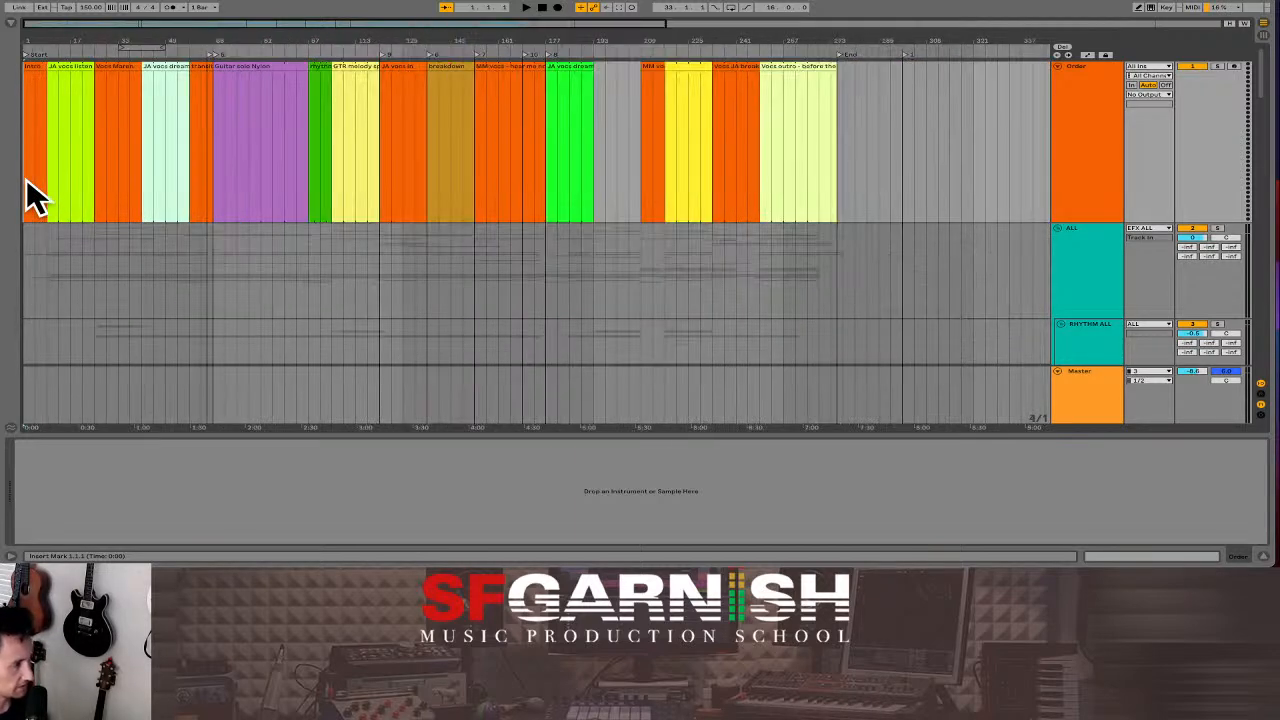
pyautogui.click(284, 178)
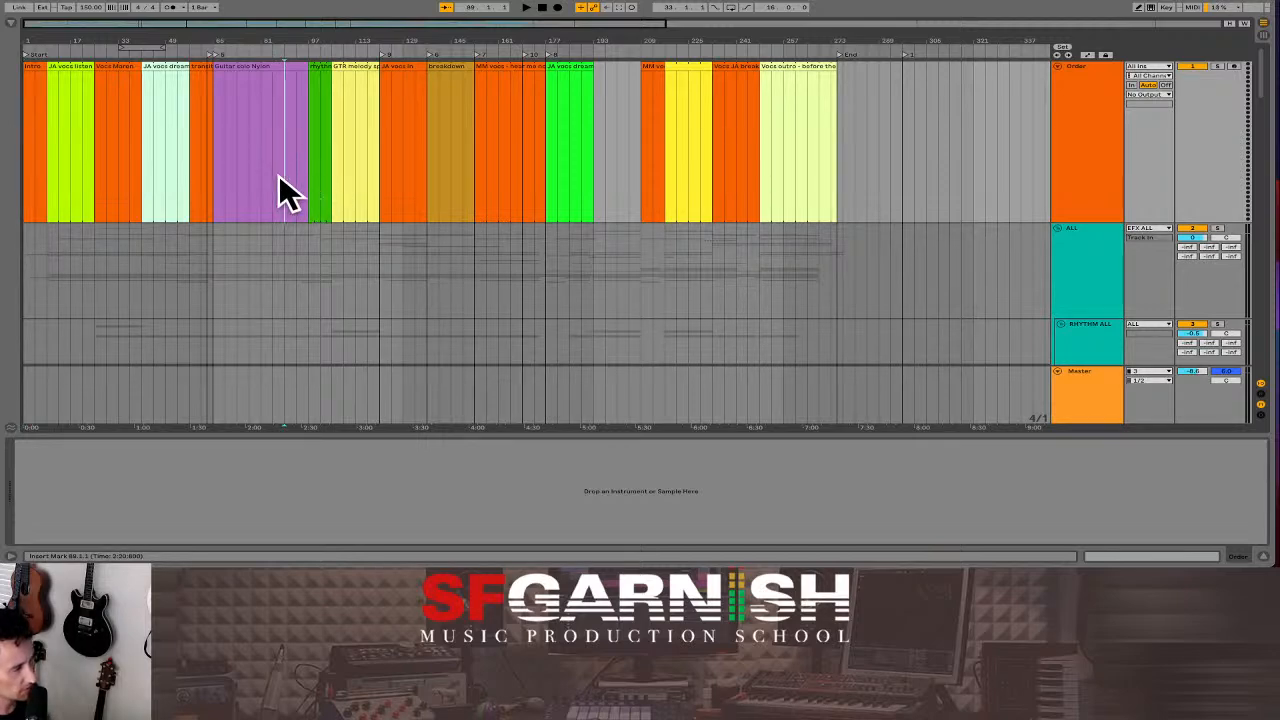
pyautogui.moveTo(282, 180); pyautogui.dragTo(308, 190)
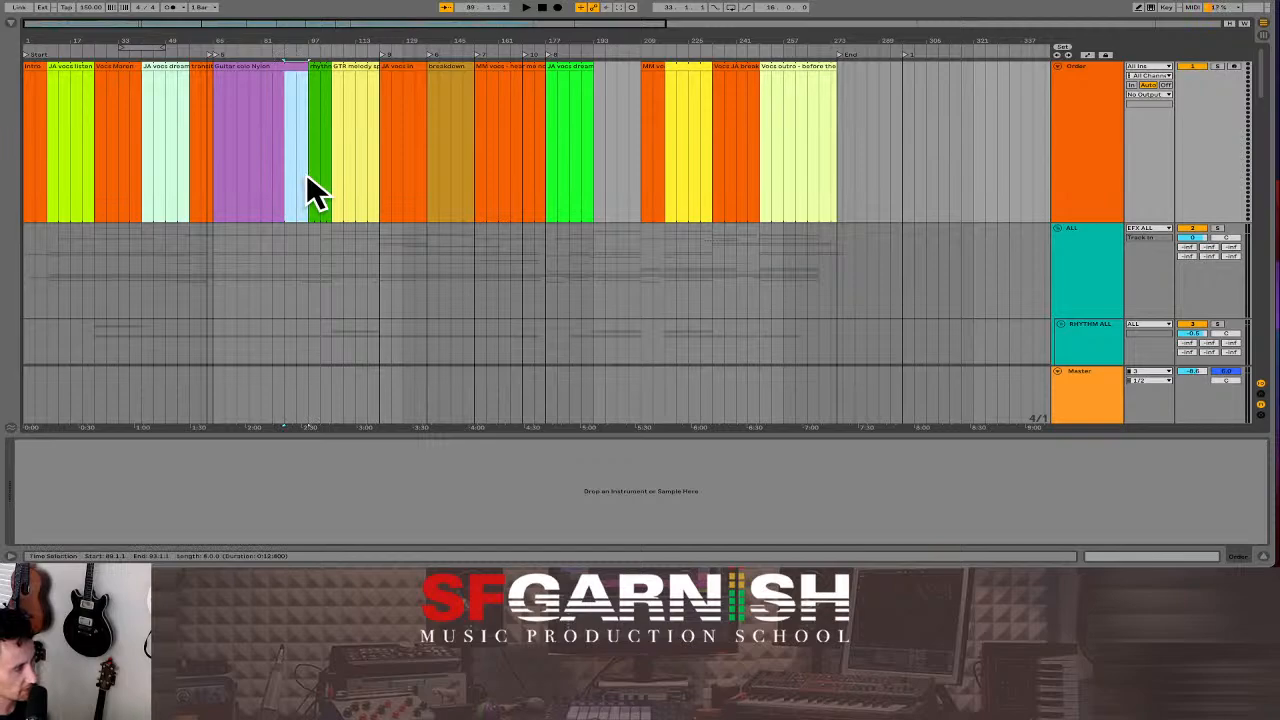
pyautogui.scroll(-5, 310, 192)
pyautogui.scroll(5, 308, 185)
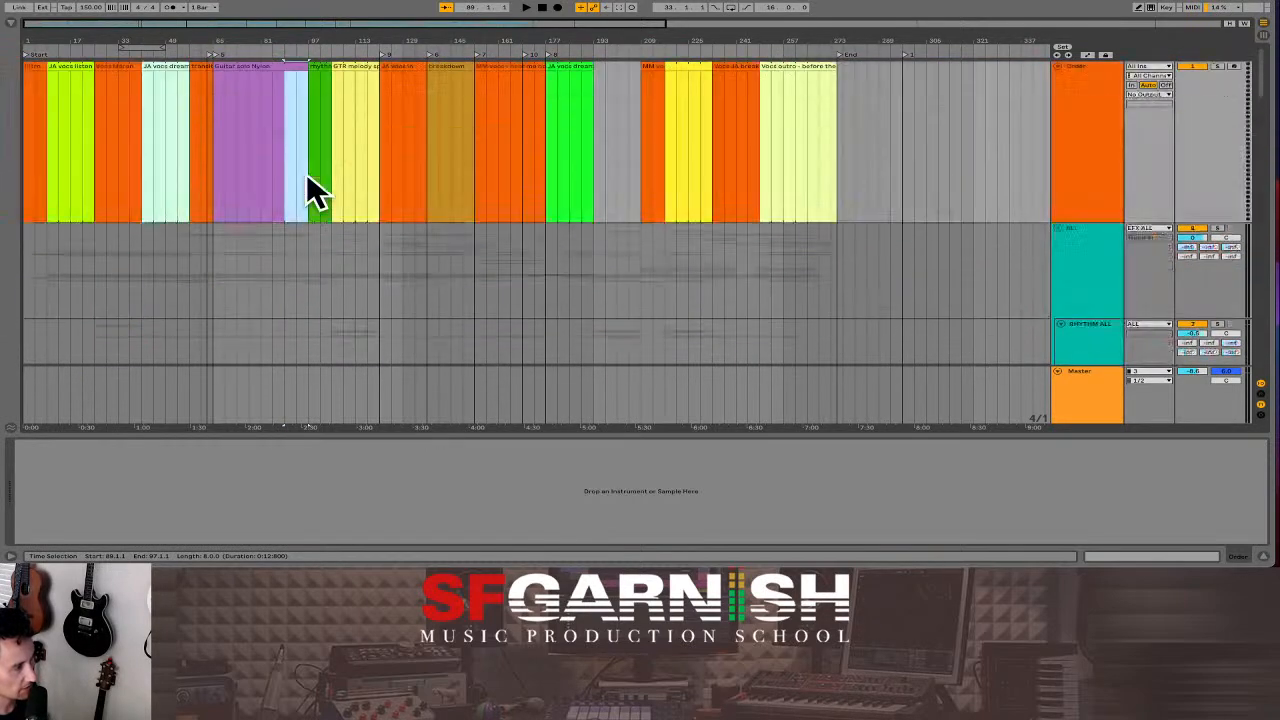
pyautogui.click(259, 181)
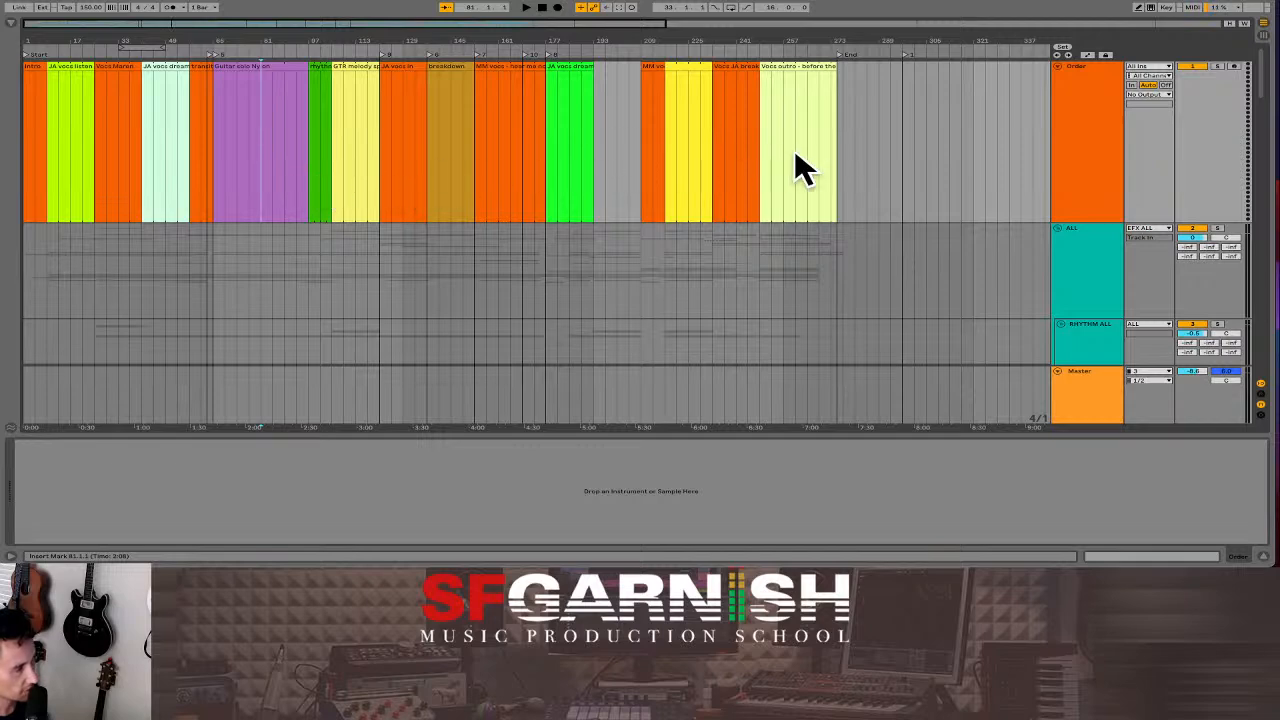
pyautogui.click(738, 158)
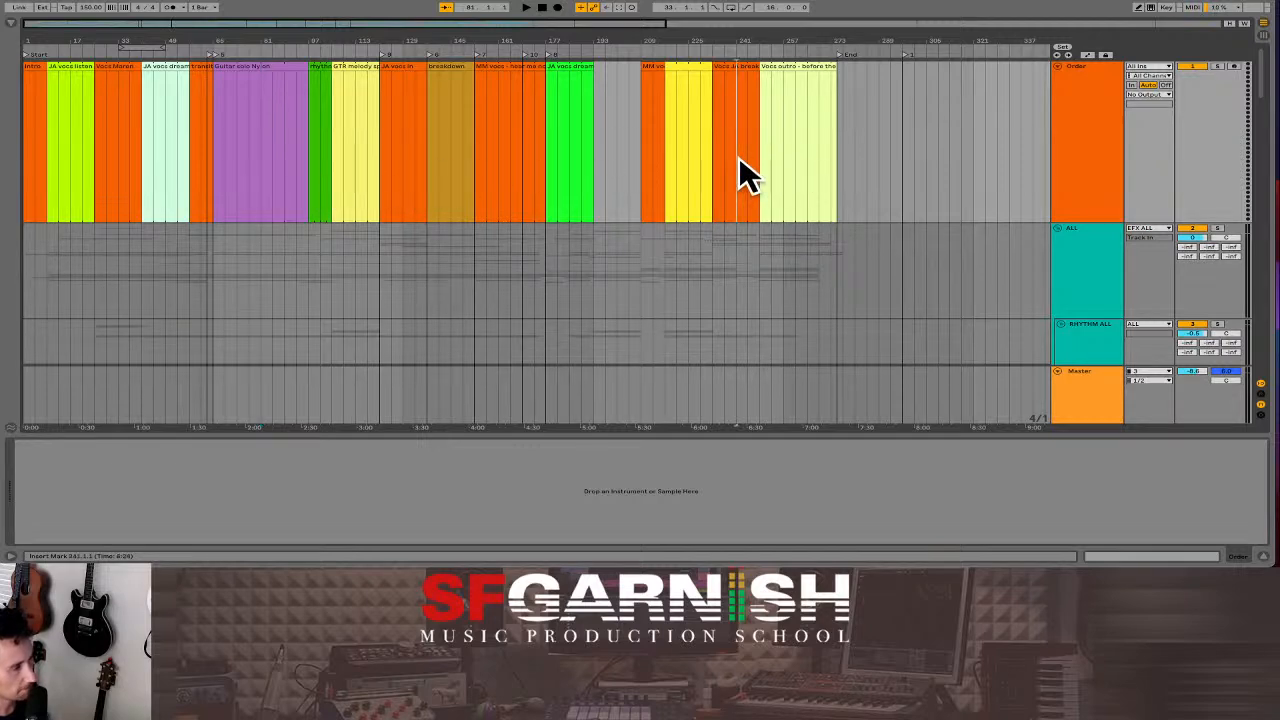
# Play the song from bar 217 and name the yellow Order clip there GTR melody.
pyautogui.click(667, 170)
pyautogui.press('space')
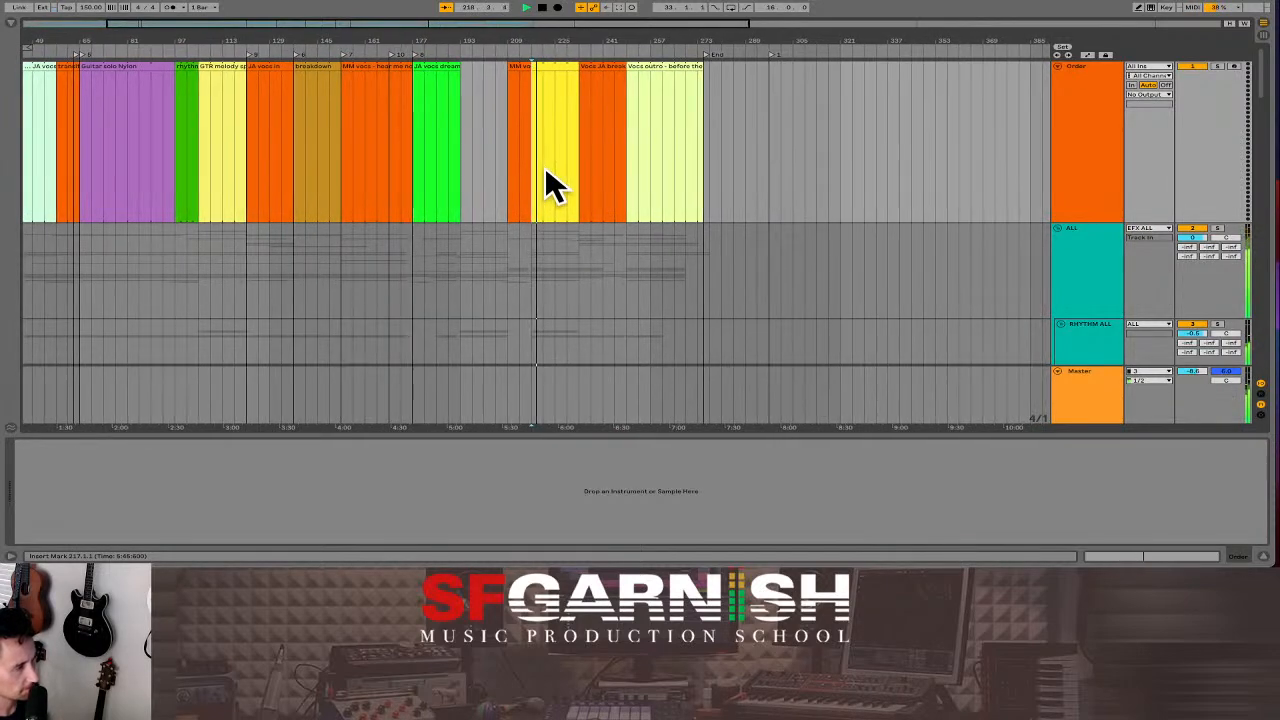
pyautogui.click(547, 67)
pyautogui.click(547, 67)
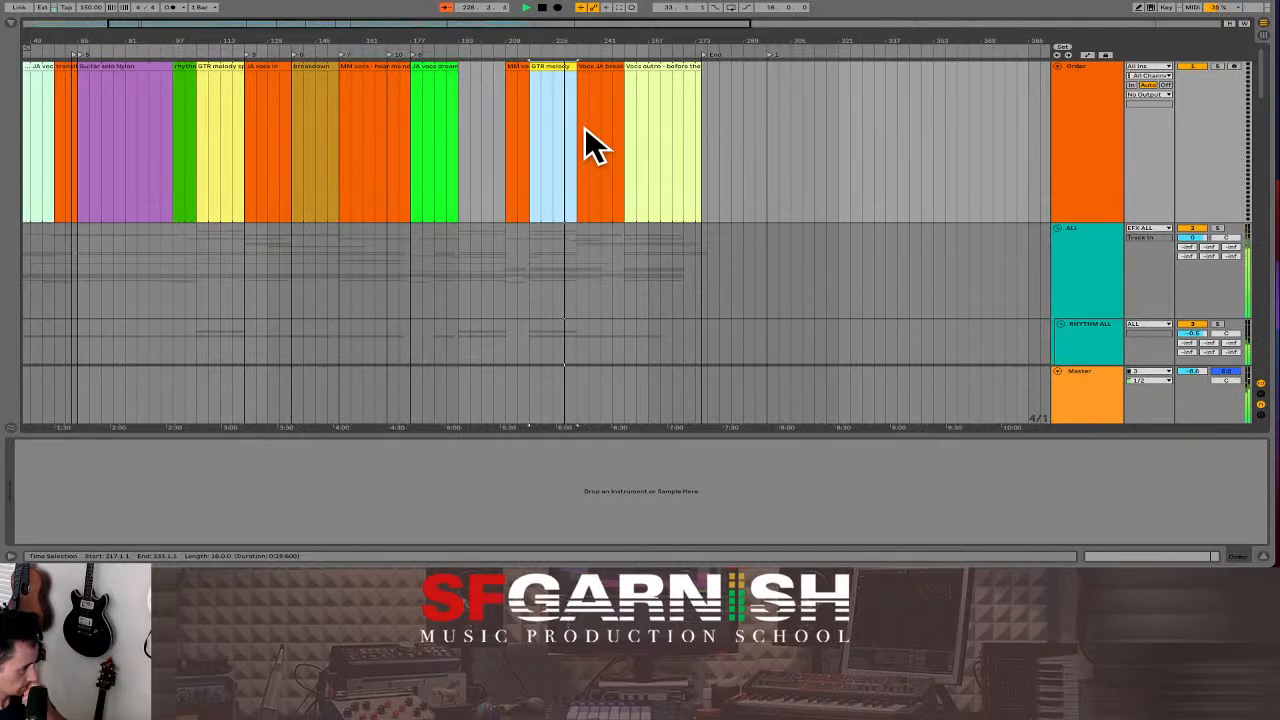
# Stop playback and delete the time from bar 217 to bar 225 across all tracks, halving the GTR melody section.
pyautogui.click(530, 134)
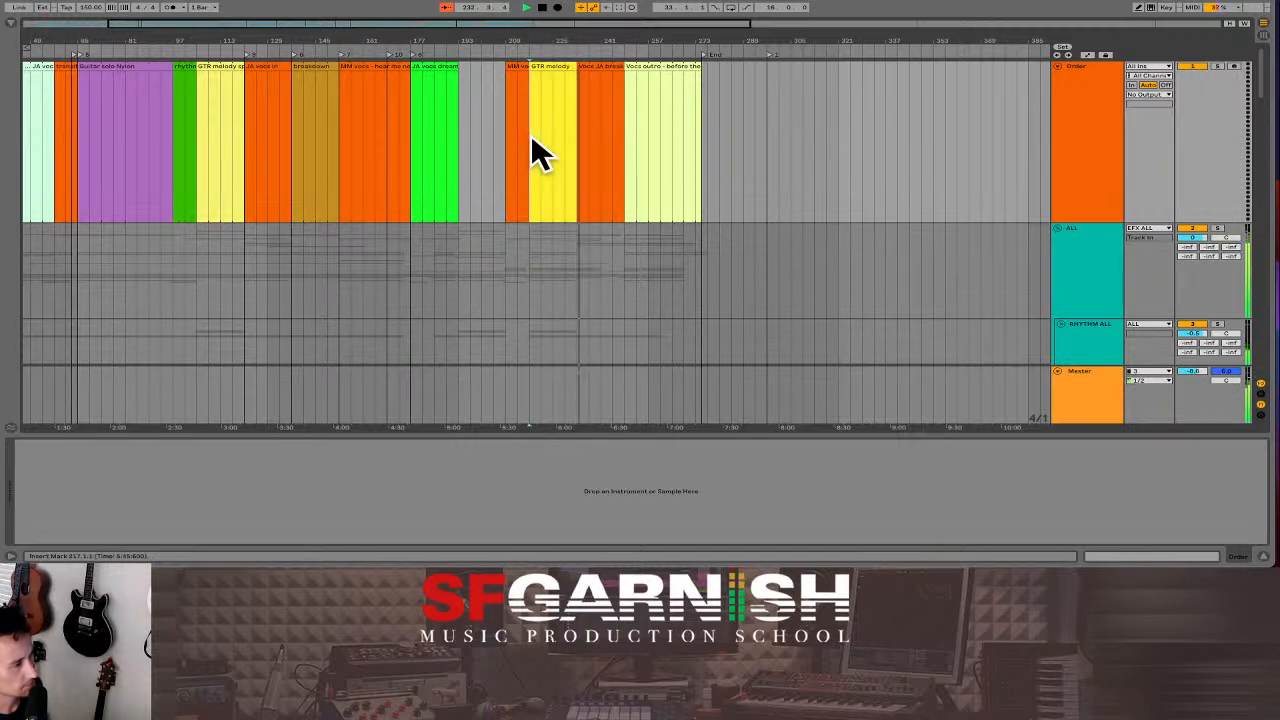
pyautogui.press('space')
pyautogui.moveTo(530, 134); pyautogui.dragTo(548, 136)
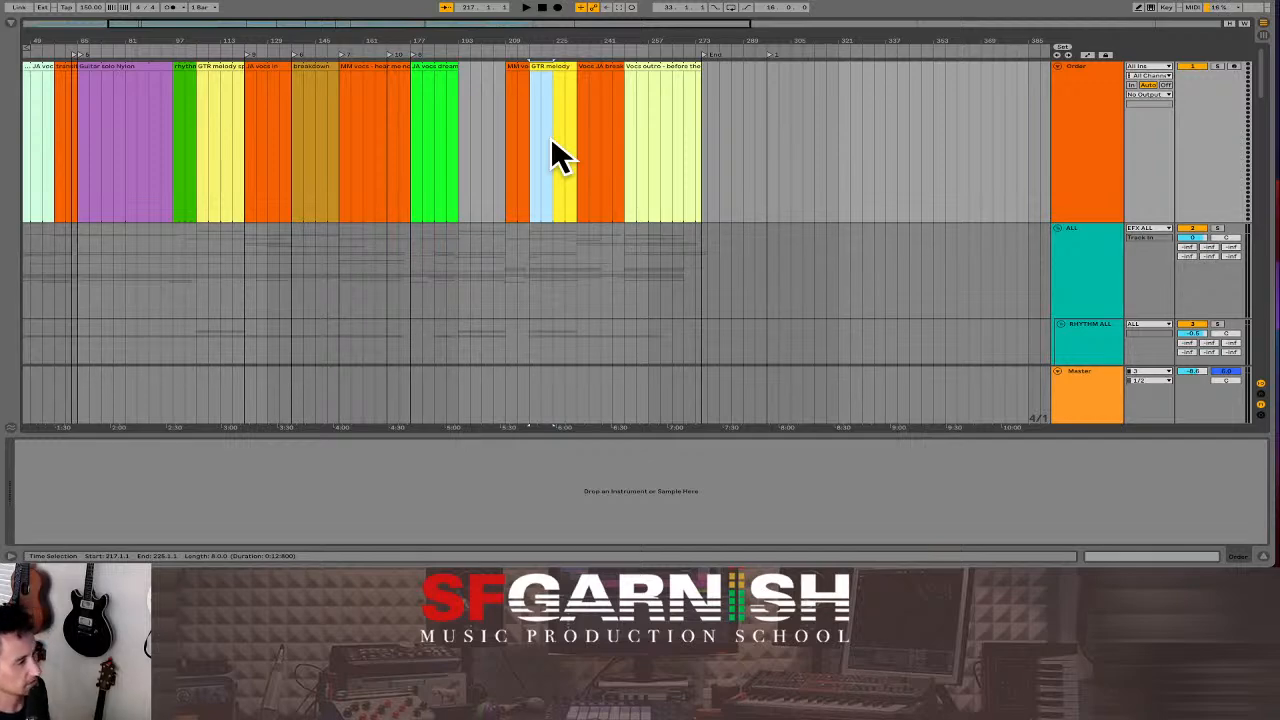
pyautogui.press('super+shift+Delete')
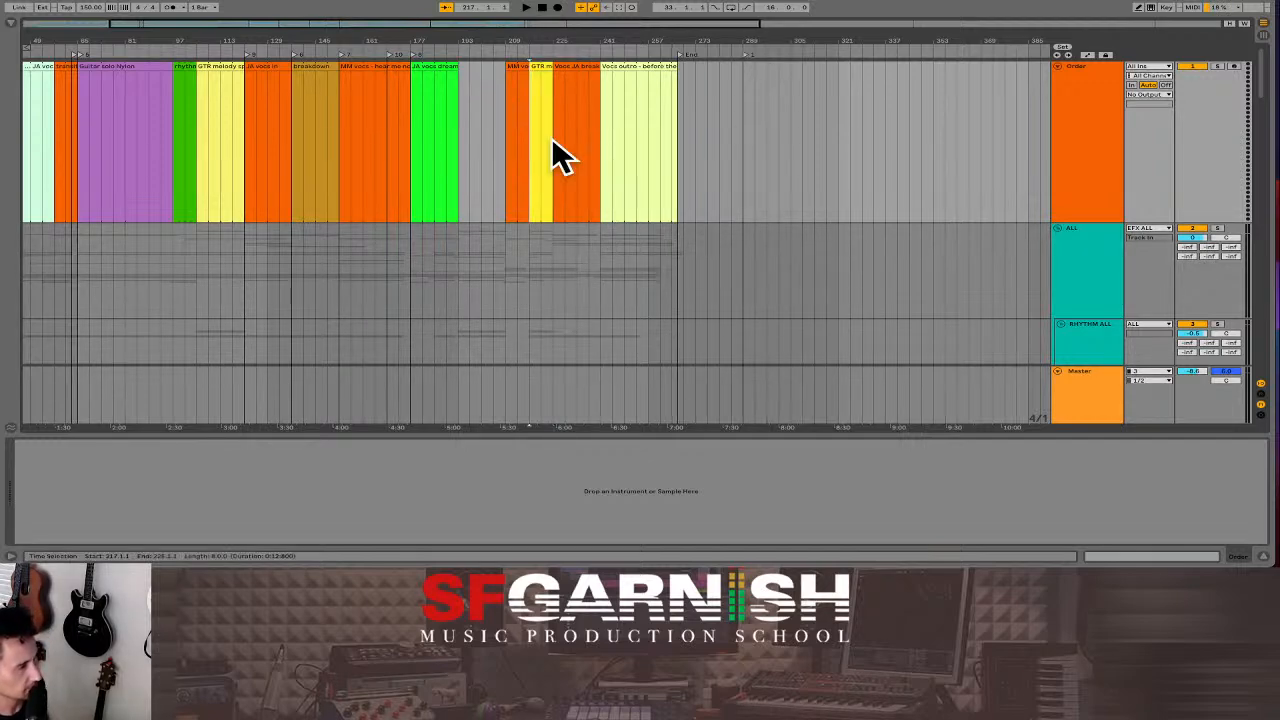
# Play the song from bar 213 and check the guitar and vocal tracks across the cut at bar 217.
pyautogui.click(516, 142)
pyautogui.press('space')
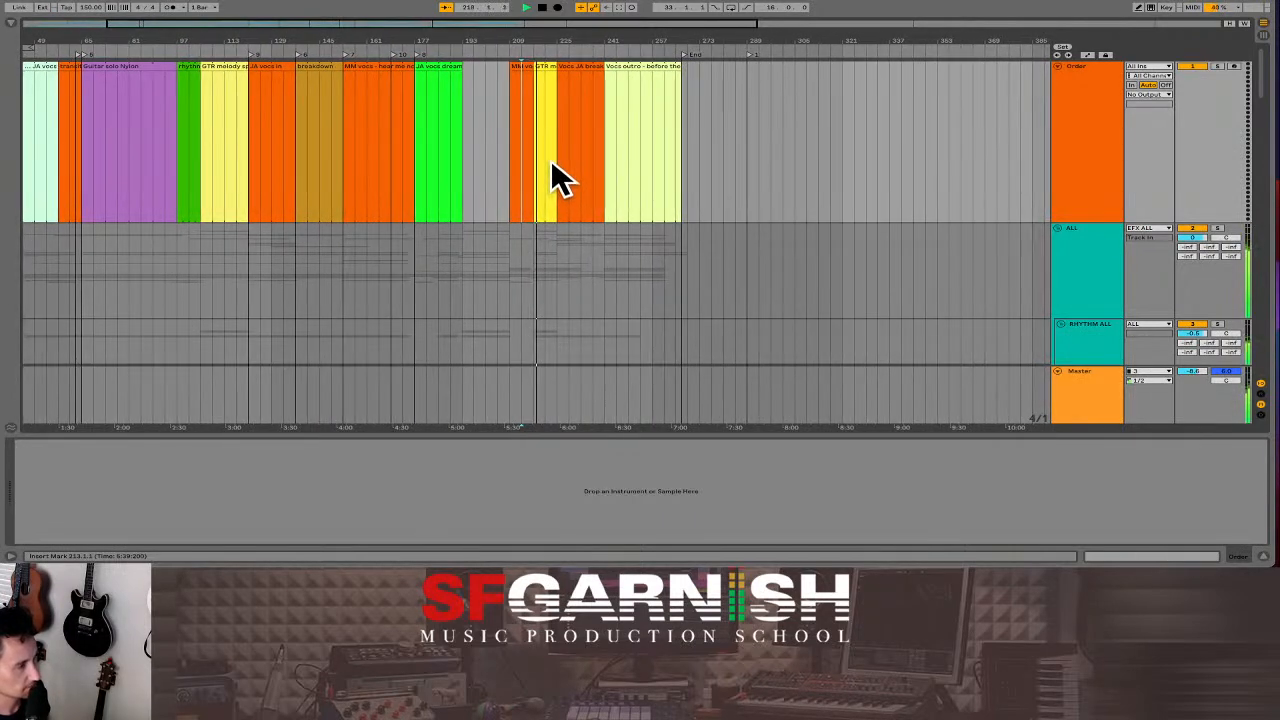
pyautogui.scroll(-4, 535, 205)
pyautogui.scroll(-5, 535, 198)
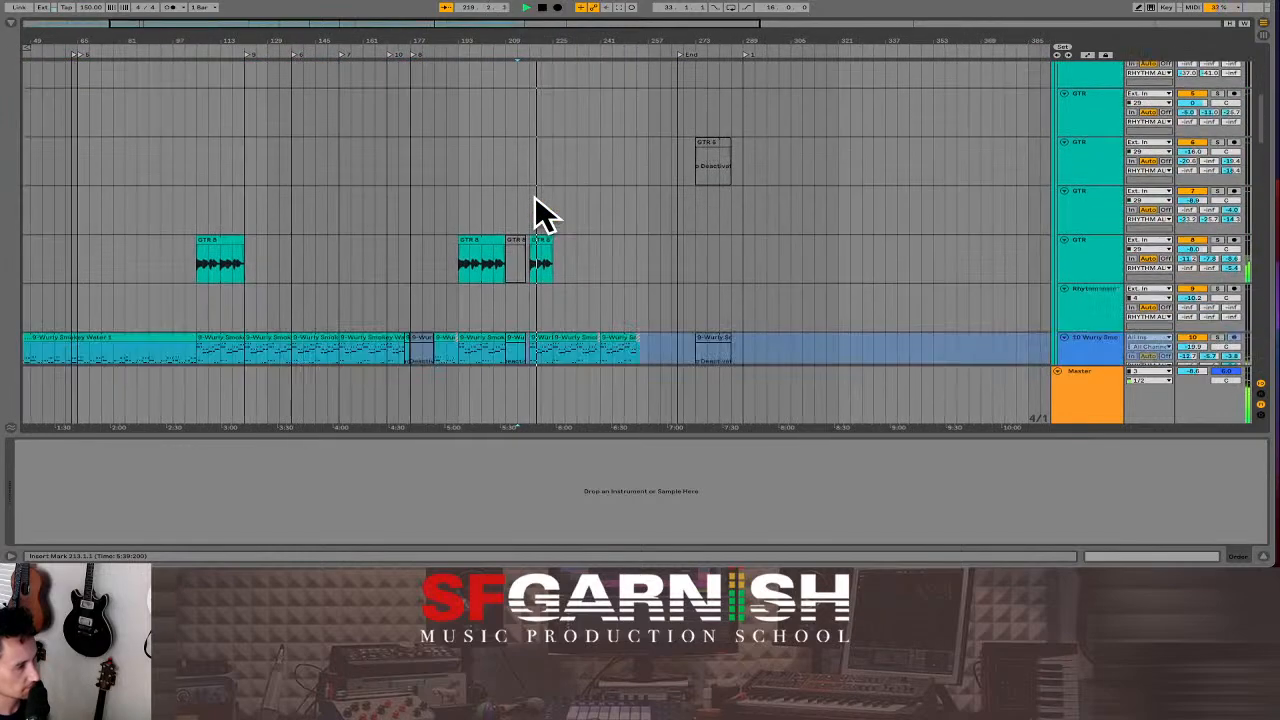
pyautogui.scroll(-4, 536, 202)
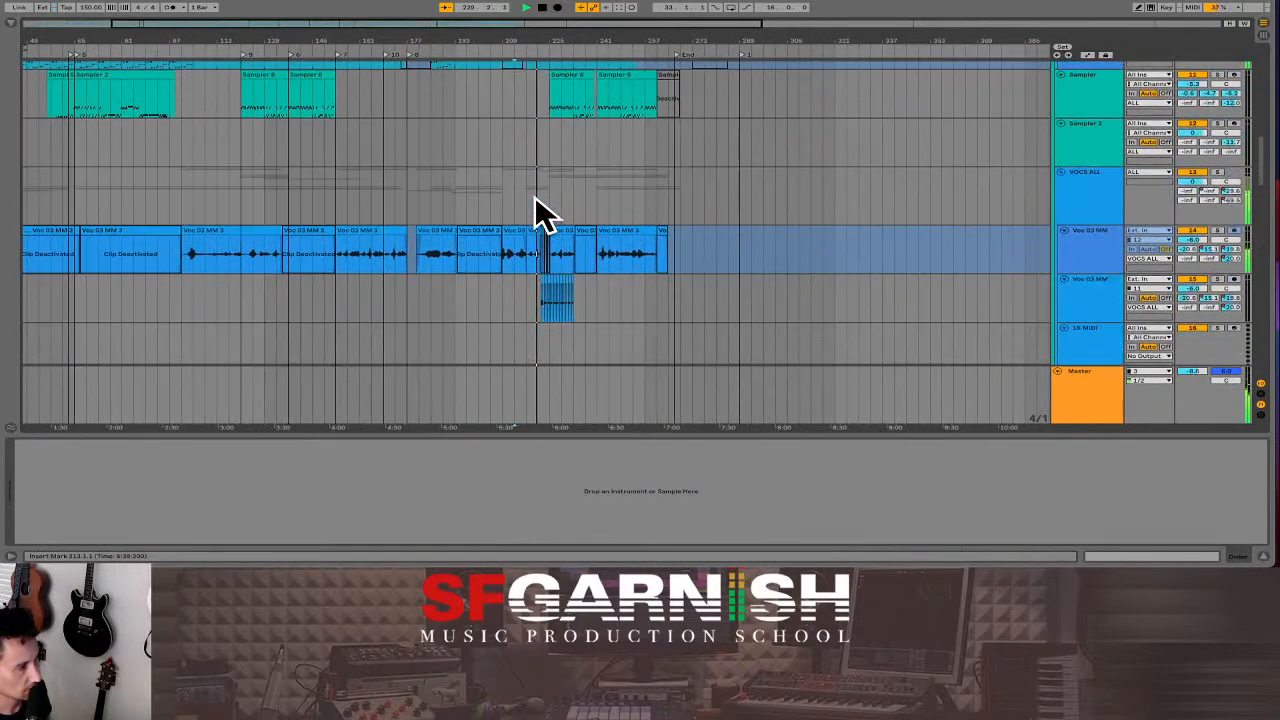
# Unfreeze the upper Voc 03 MM track so its vocal clips around the cut at bar 217 can be edited.
pyautogui.click(525, 265)
pyautogui.press('+')
pyautogui.press('+')
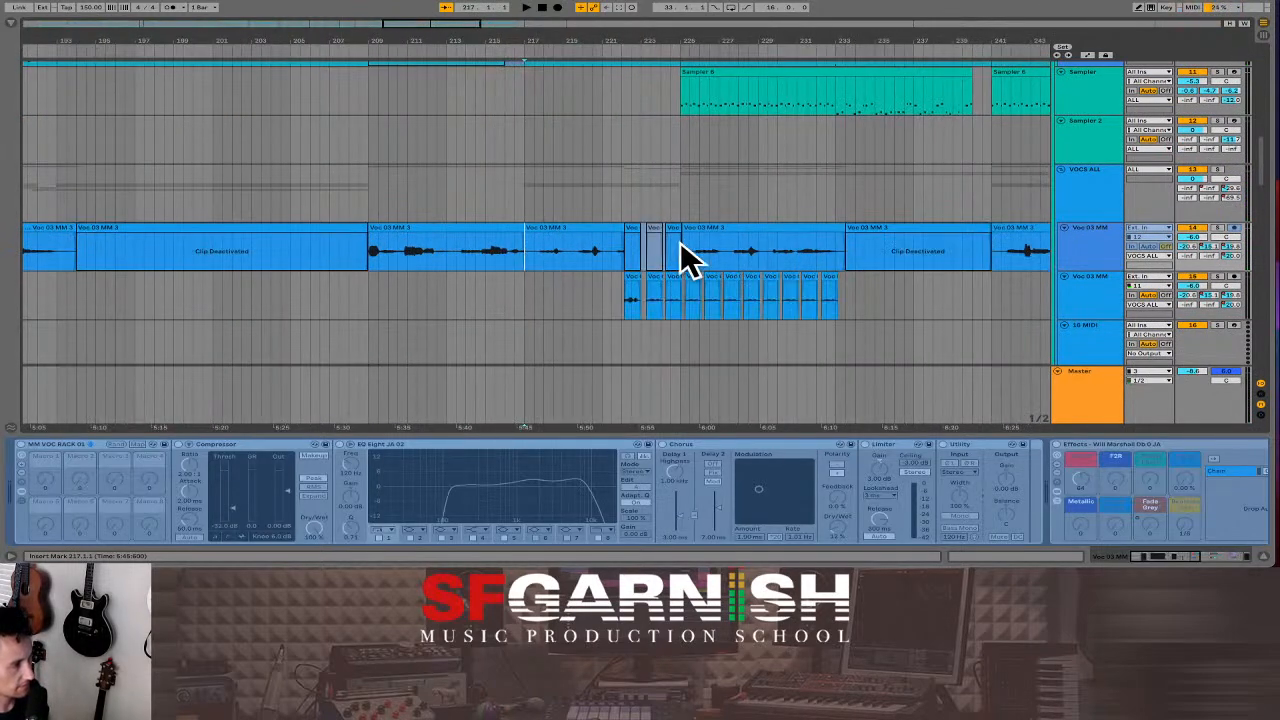
pyautogui.rightClick(1107, 245)
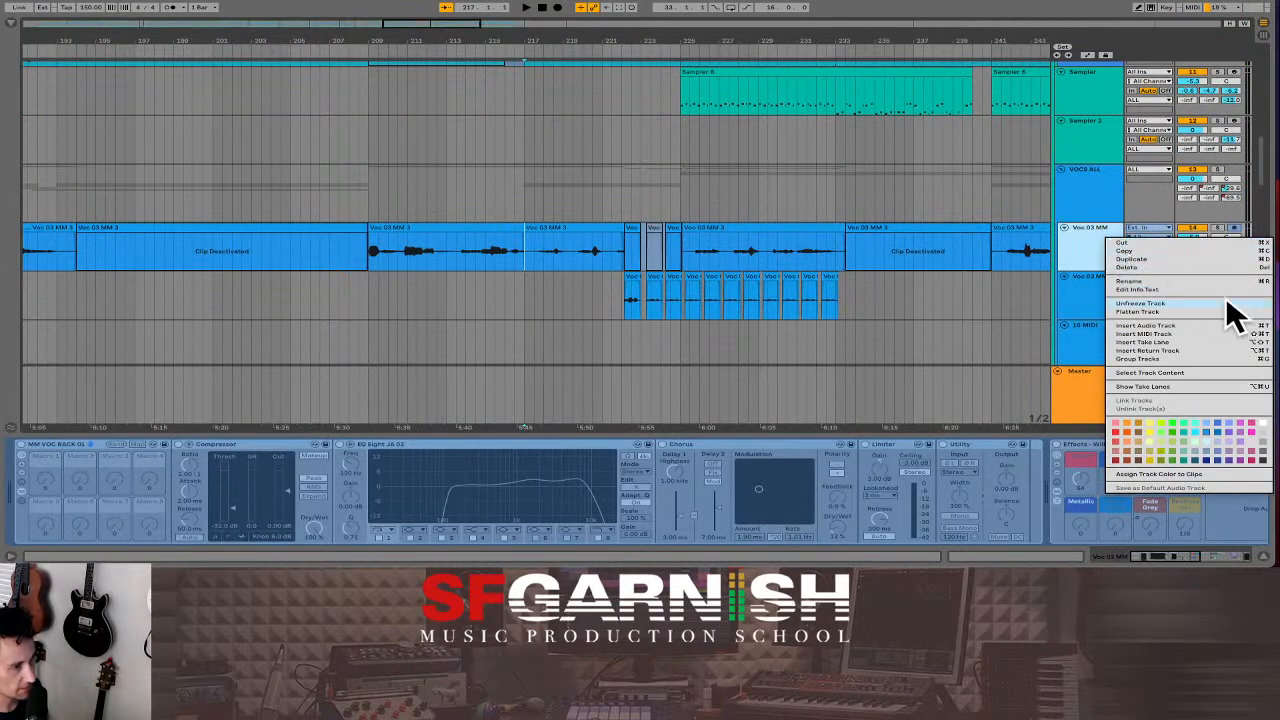
pyautogui.press('Escape')
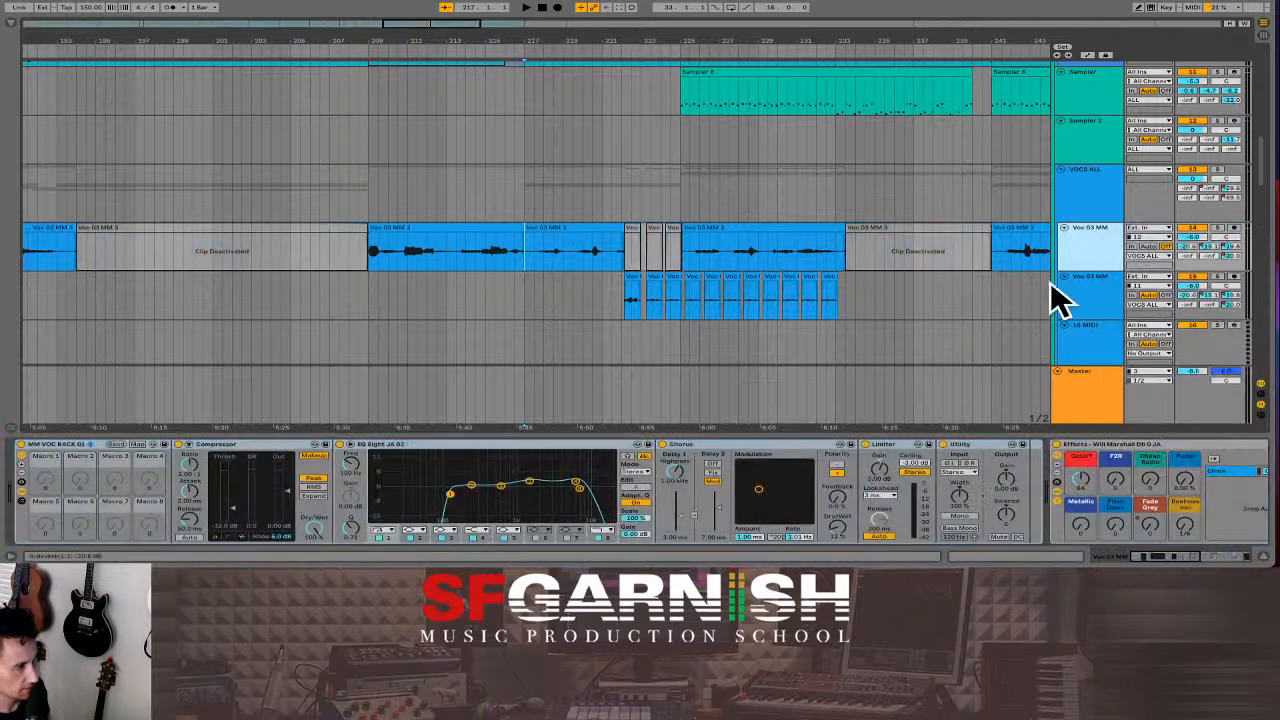
# Move the boundary between the two vocal clips at the cut to 217.3.1 and play the transition from bar 216.
pyautogui.click(512, 228)
pyautogui.moveTo(512, 228); pyautogui.dragTo(527, 228)
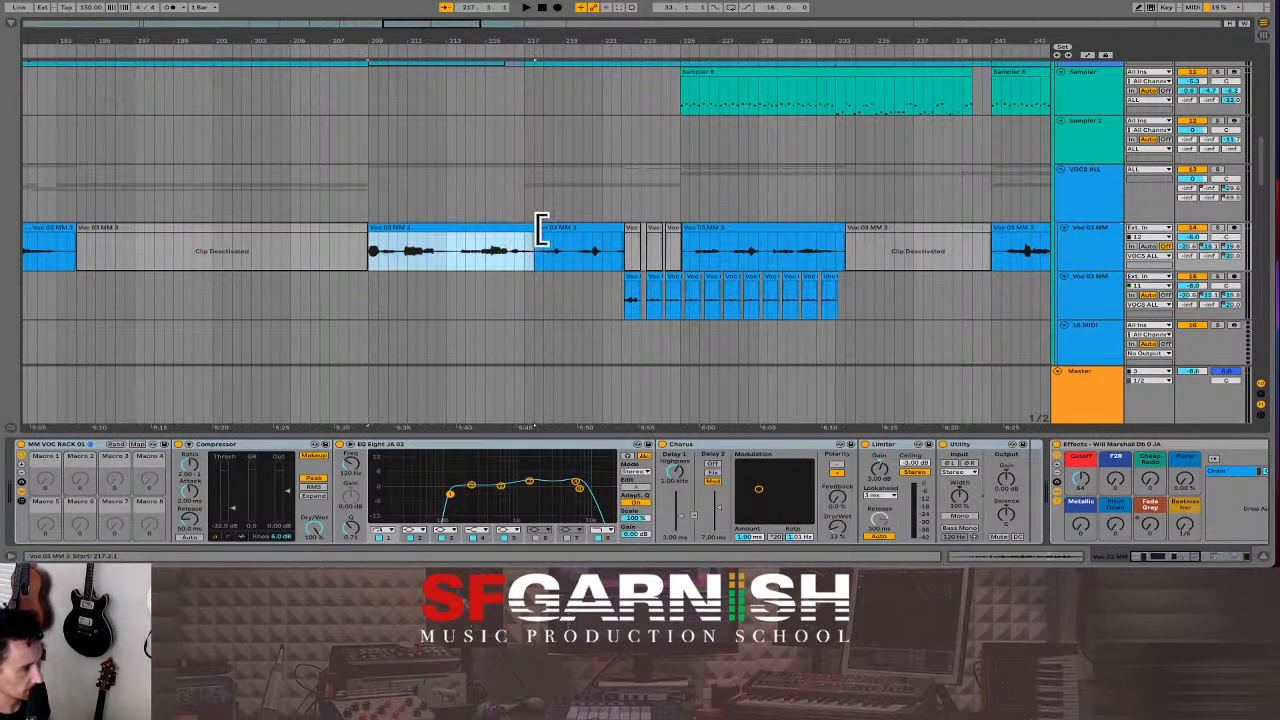
pyautogui.click(514, 271)
pyautogui.press('space')
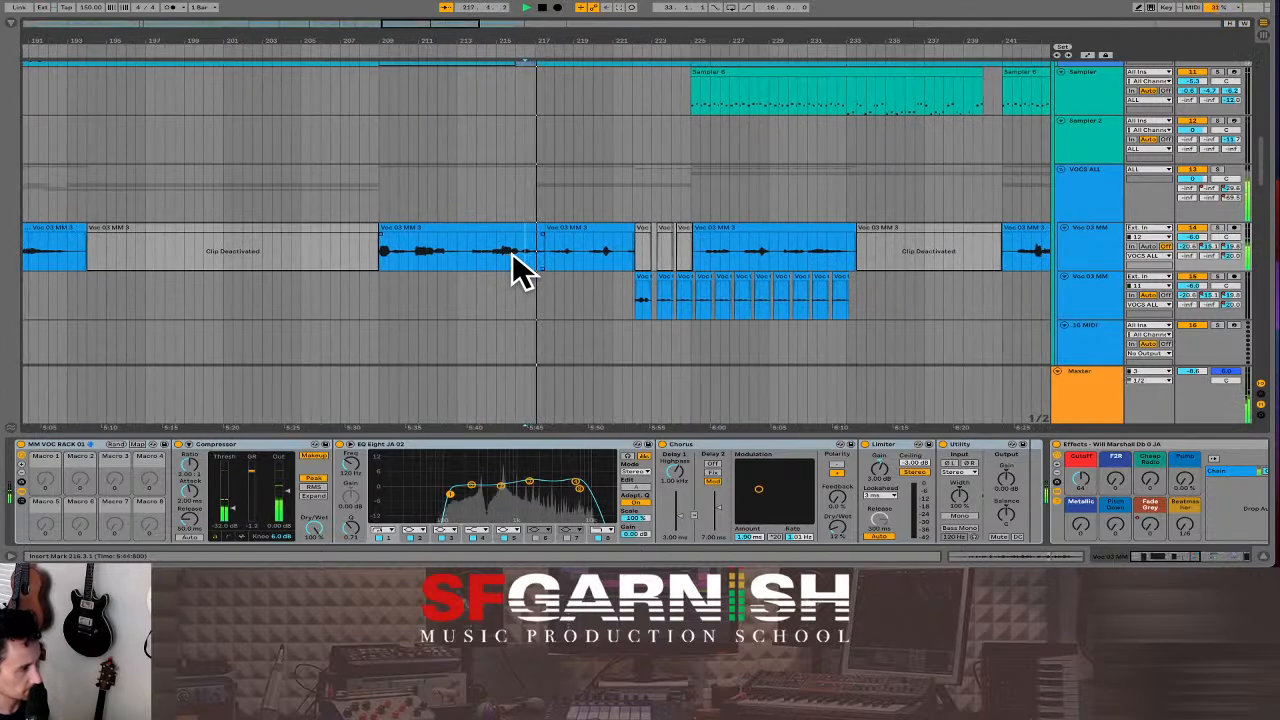
# Extend the first vocal clip over the second until their boundary sits late in bar 219, playing the transition to check it.
pyautogui.press('+')
pyautogui.press('+')
pyautogui.press('+')
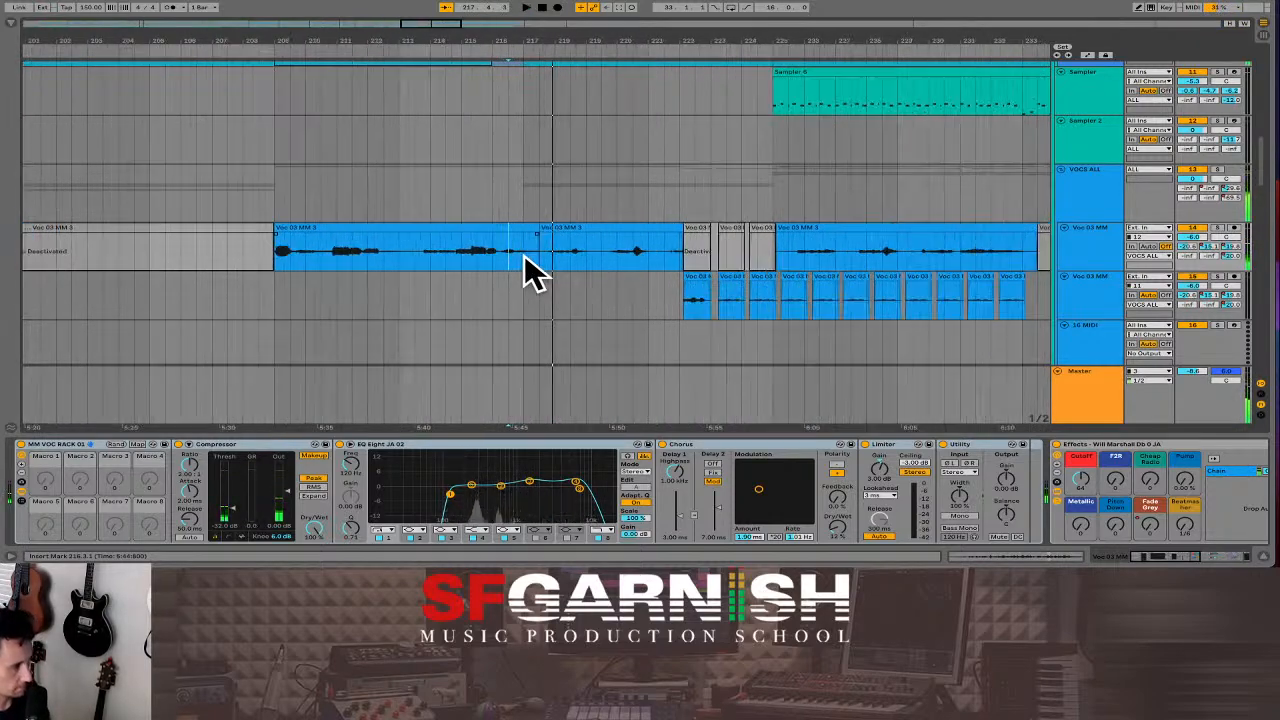
pyautogui.moveTo(593, 232); pyautogui.dragTo(747, 229)
pyautogui.click(480, 254)
pyautogui.press('space')
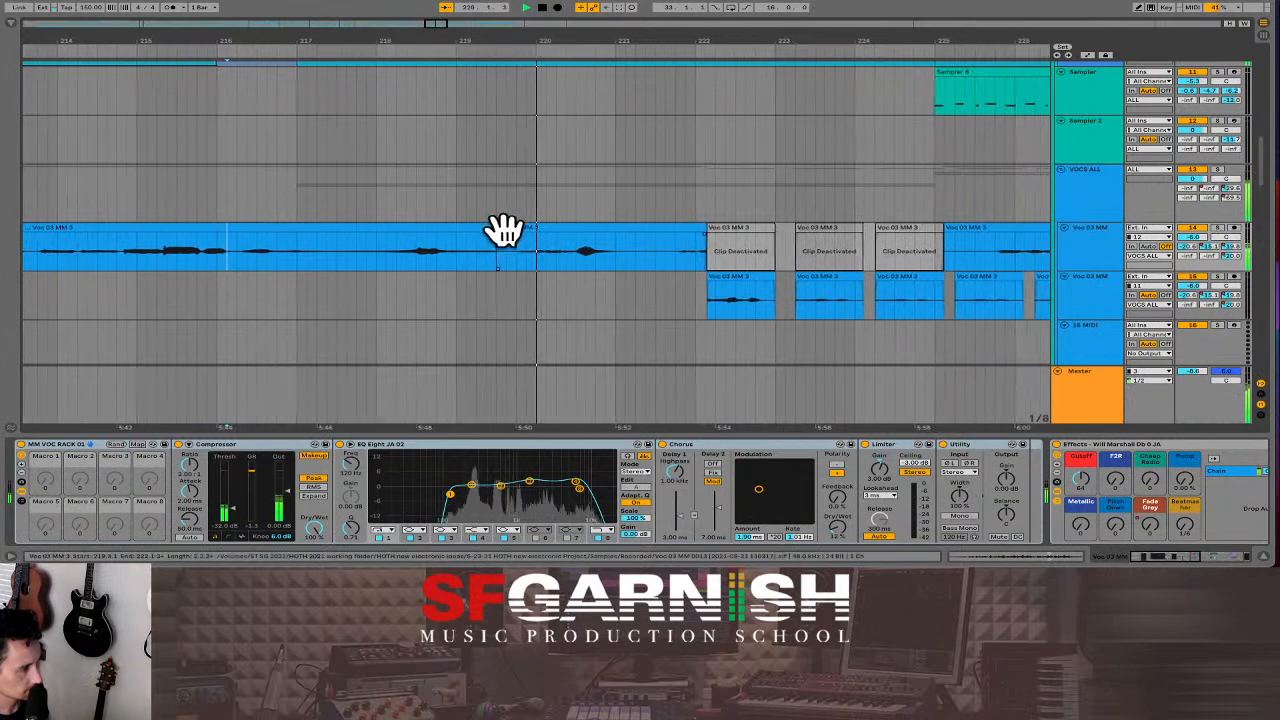
pyautogui.moveTo(452, 228); pyautogui.dragTo(484, 229)
pyautogui.click(390, 265)
pyautogui.press('space')
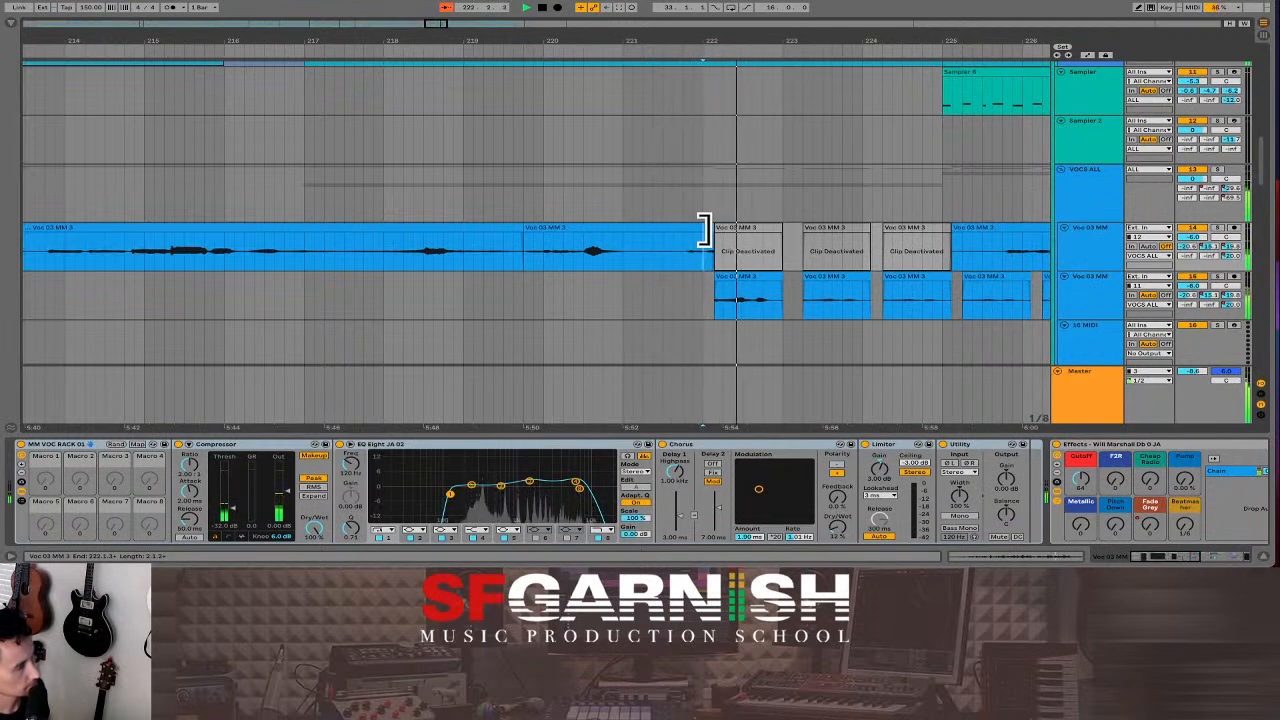
pyautogui.click(715, 288)
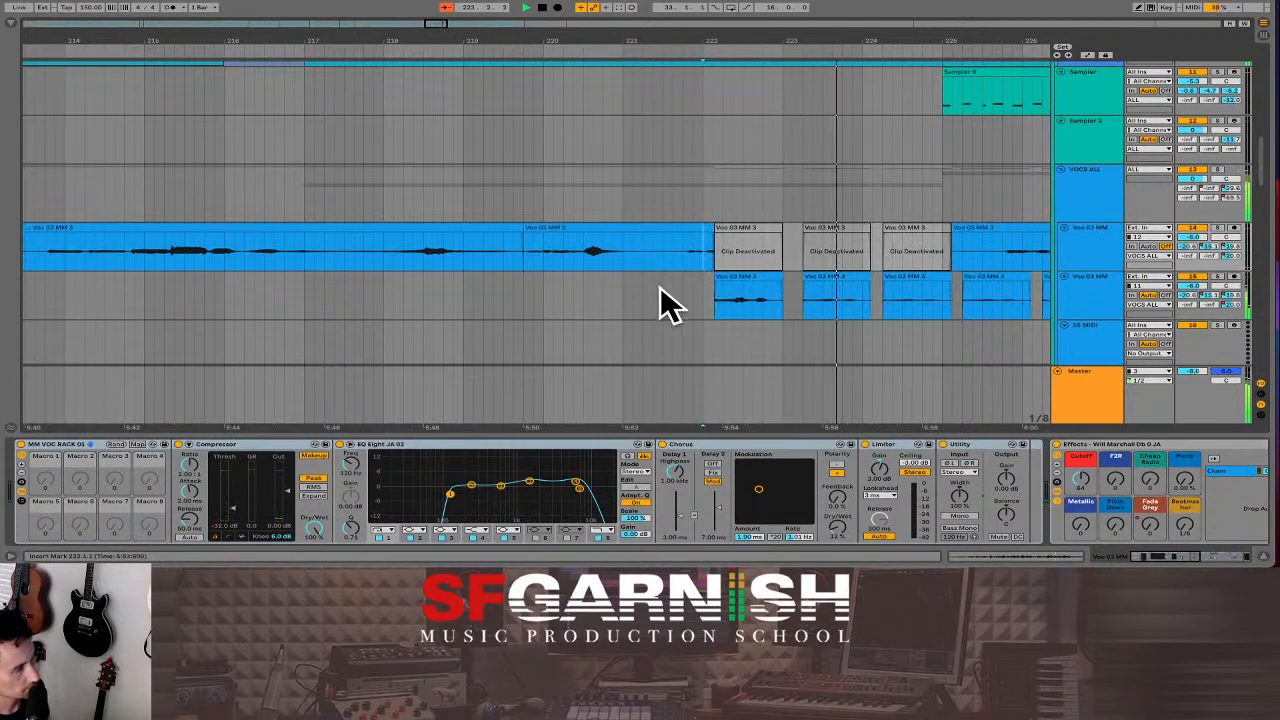
# Freeze the edited upper Voc 03 MM track again.
pyautogui.click(1093, 232)
pyautogui.rightClick(1093, 233)
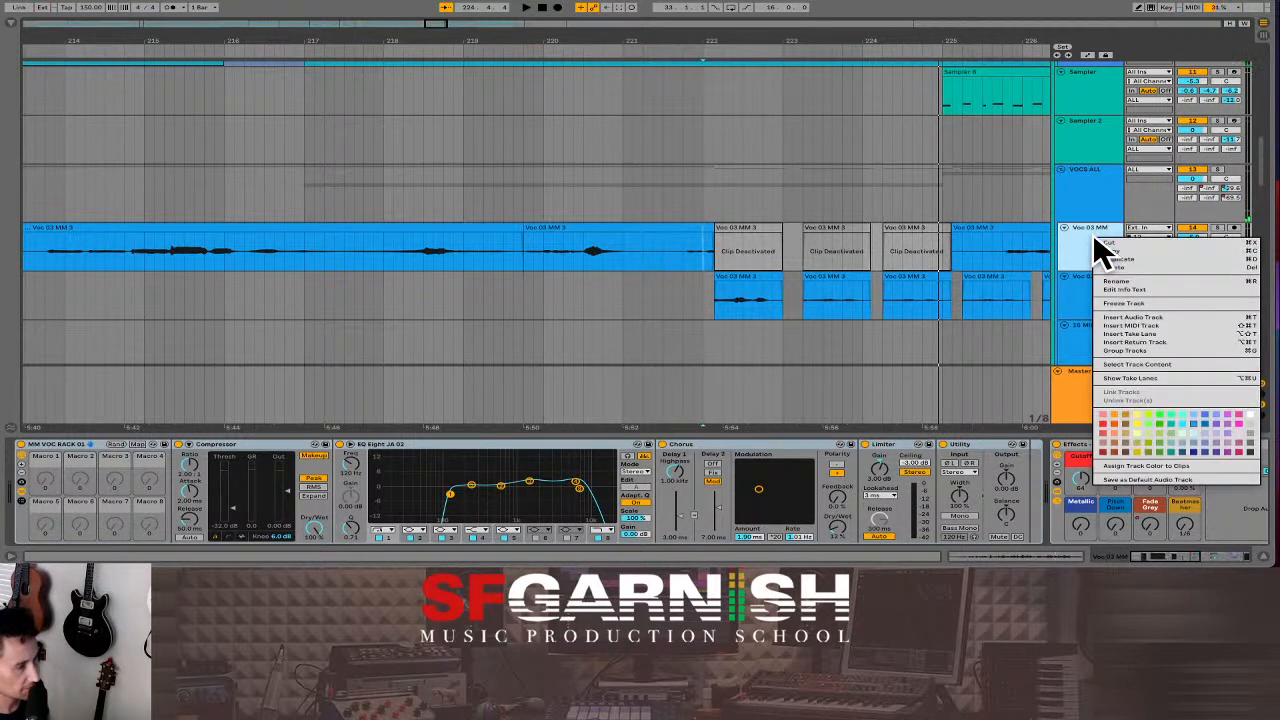
pyautogui.click(1143, 302)
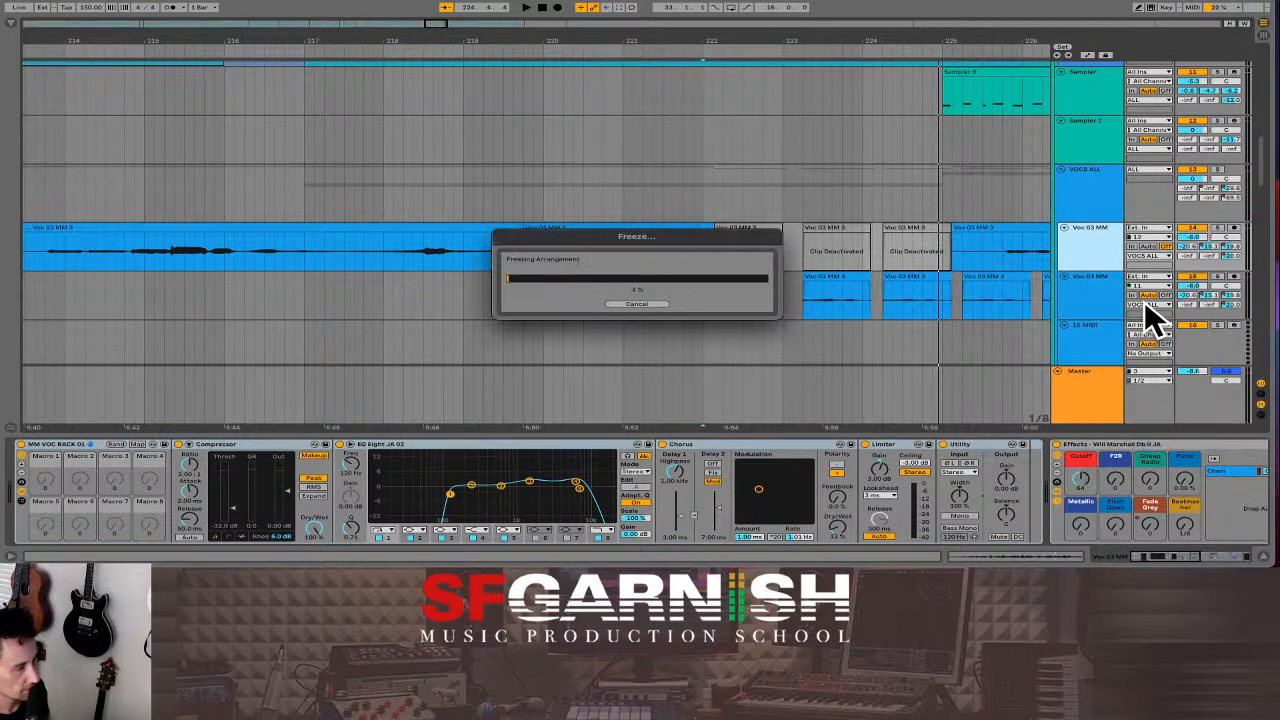